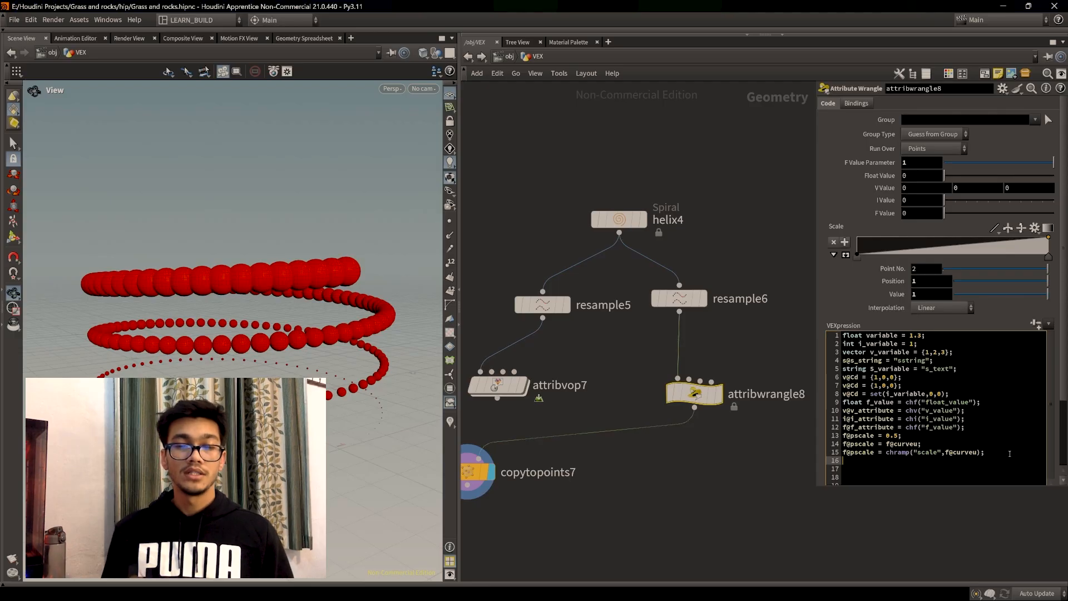
left_click_drag(988, 453, 897, 453)
left_click(993, 453)
left_click_drag(981, 453, 843, 453)
left_click(998, 453)
left_click(993, 454)
left_click(991, 457)
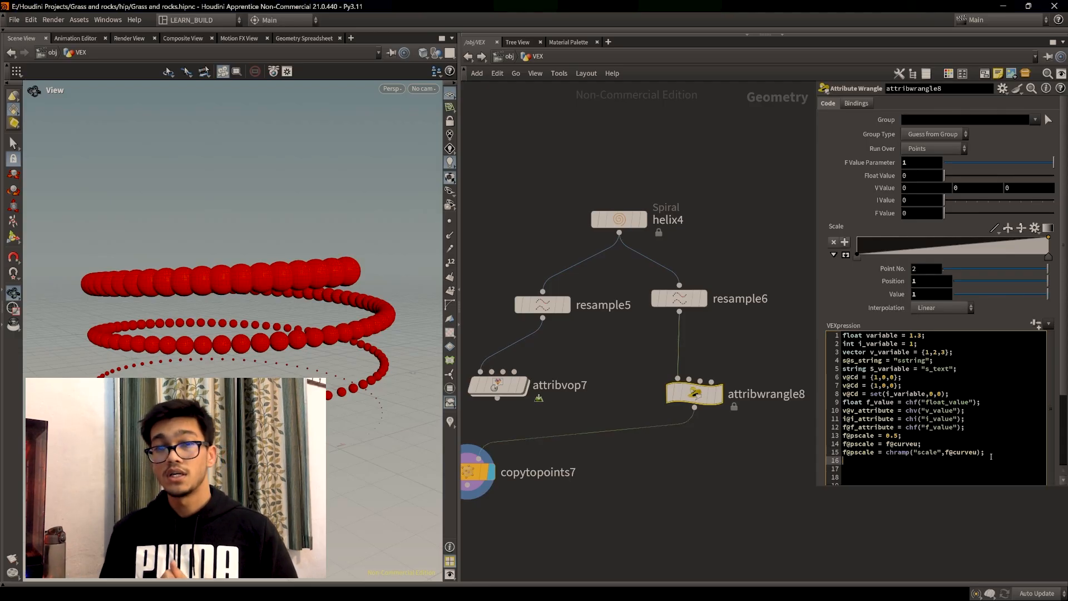
Declare on line 16 of the wrangle code: float Fit_value = chramp("scale",f@curveu);.
type("float Fit_valu")
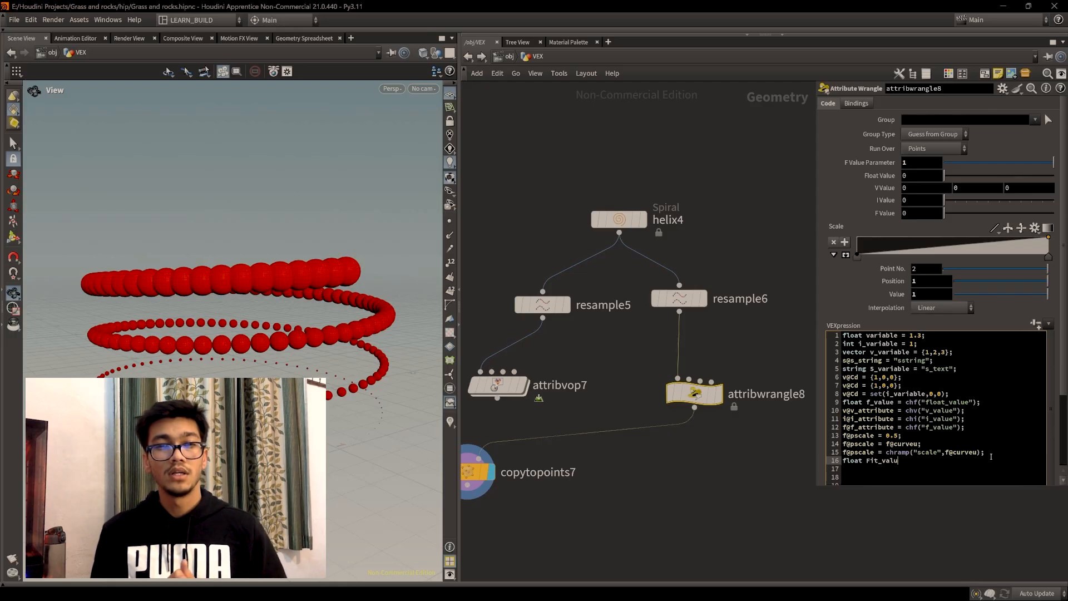
type("e = chramp(\"svale\",f@curveu);")
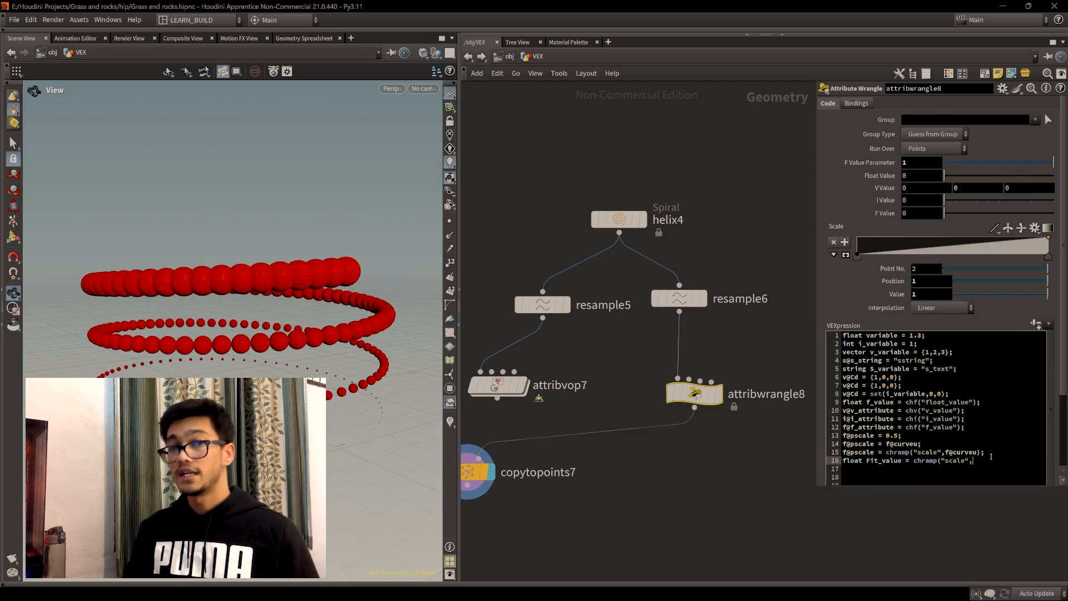
double_click(884, 460)
left_click(1025, 463)
key("Return")
key("Return")
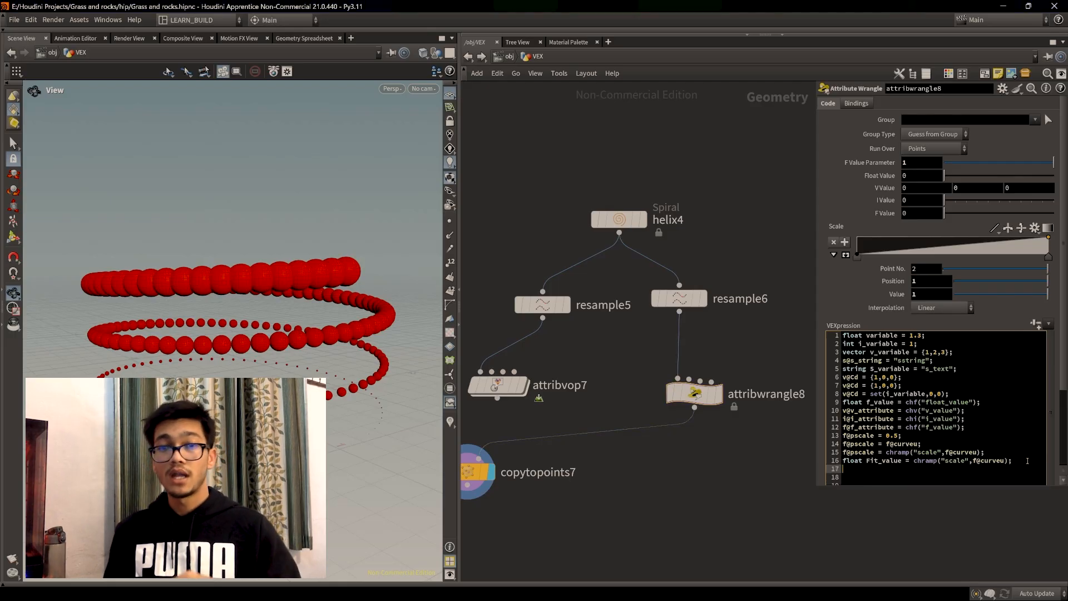
left_click_drag(996, 242, 1000, 245)
left_click_drag(863, 461, 1014, 461)
key("ctrl+z")
key("ctrl+z")
key("ctrl+shift+z")
left_click_drag(1000, 246, 999, 265)
Start line 17 of the wrangle code by assigning the fit01 function to f@pscale.
left_click(1026, 466)
key("Return")
type("f@pcale")
key("Left")
key("Left")
key("Left")
key("Left")
type("s")
key("End")
type("= fit")
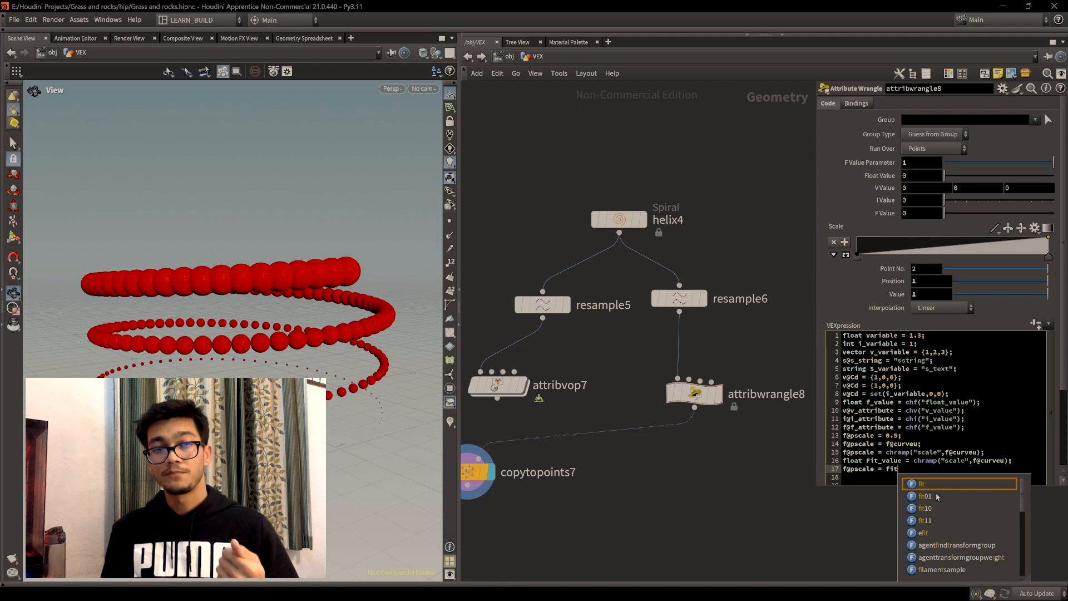
key("Down")
key("Return")
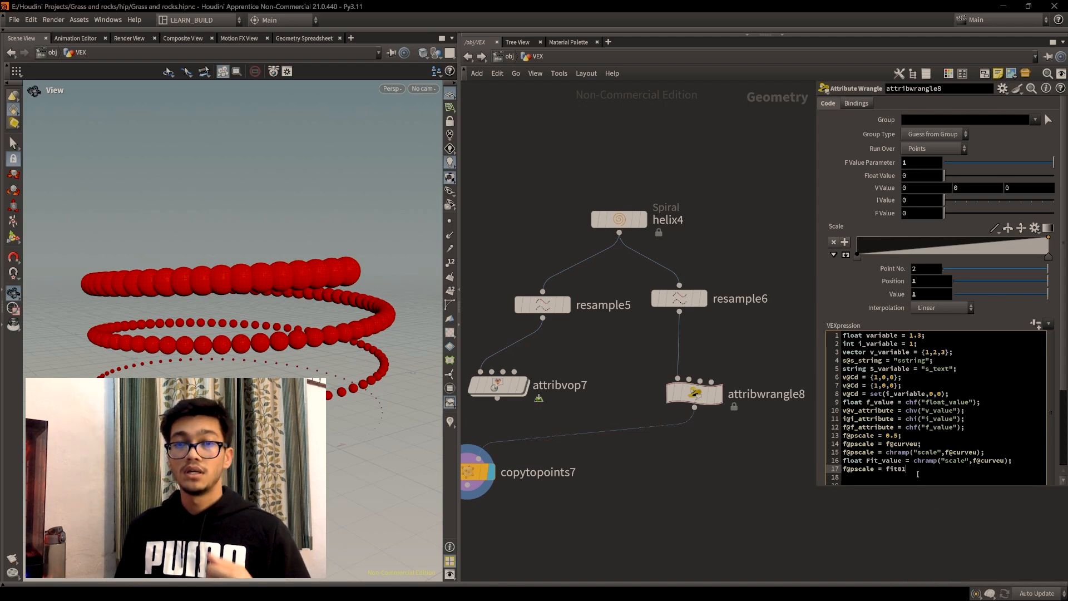
Complete line 17 as f@pscale = fit01(fit_value,1,2); and move the Scale ramp's first point to position about 0.18.
type("fit_value")
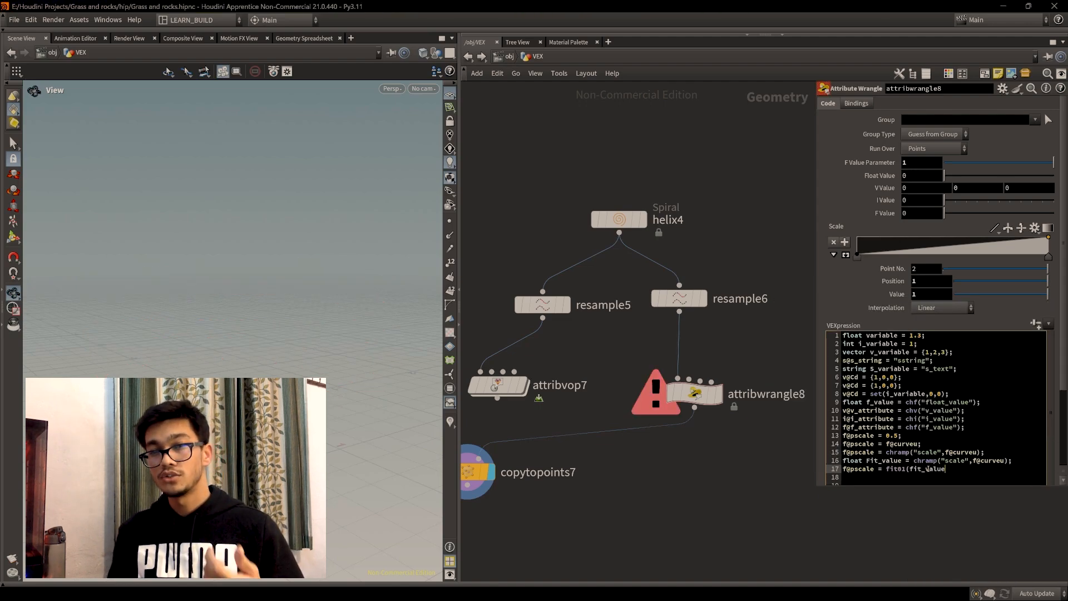
type(",")
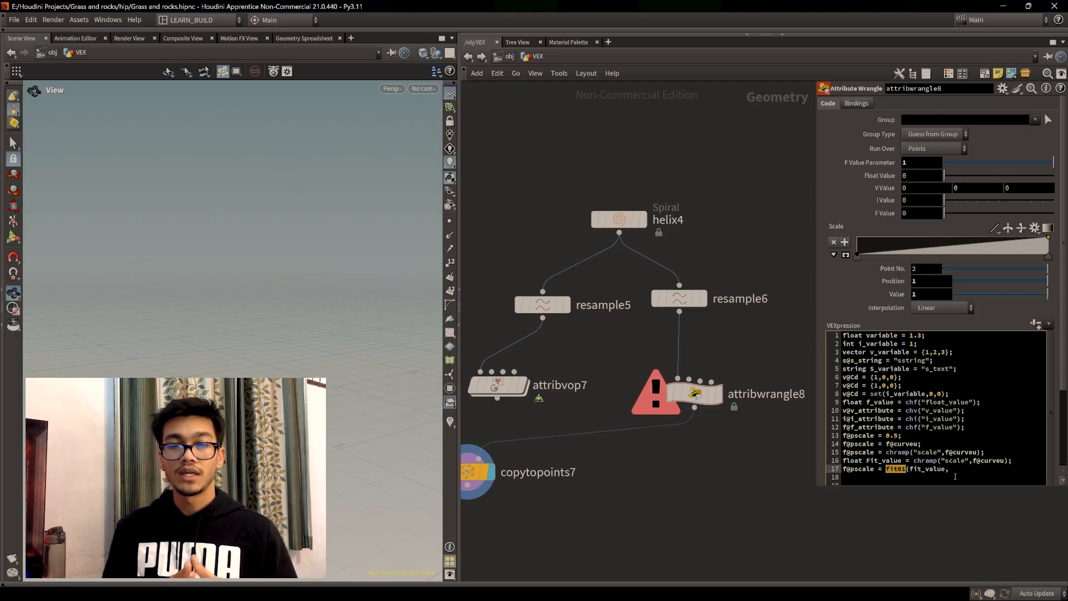
left_click_drag(1004, 461, 912, 462)
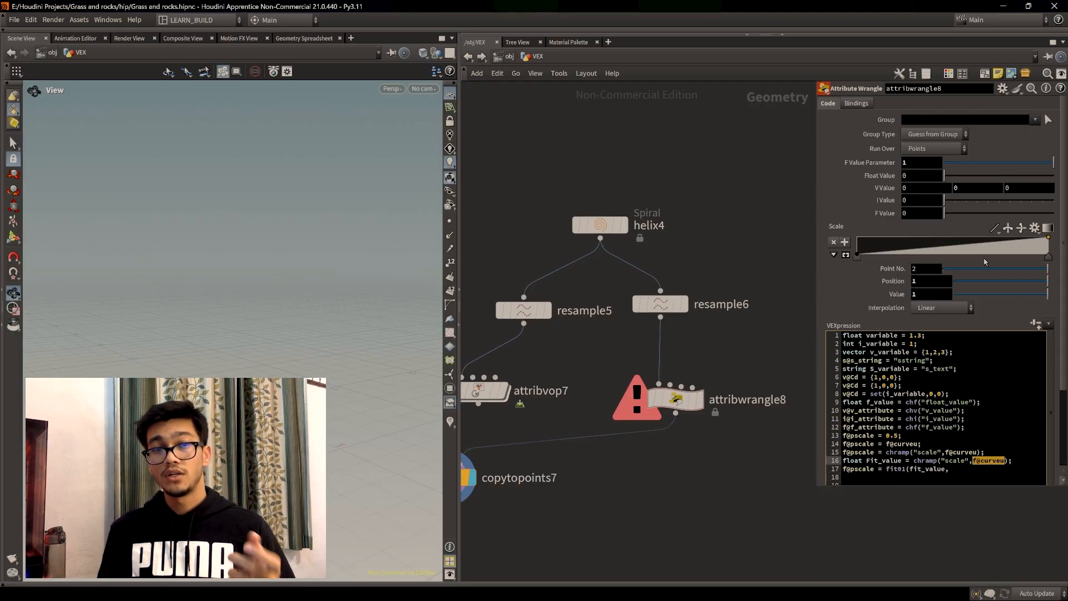
left_click(949, 469)
left_click(950, 469)
left_click_drag(910, 469, 946, 469)
left_click(950, 469)
type("1,2);")
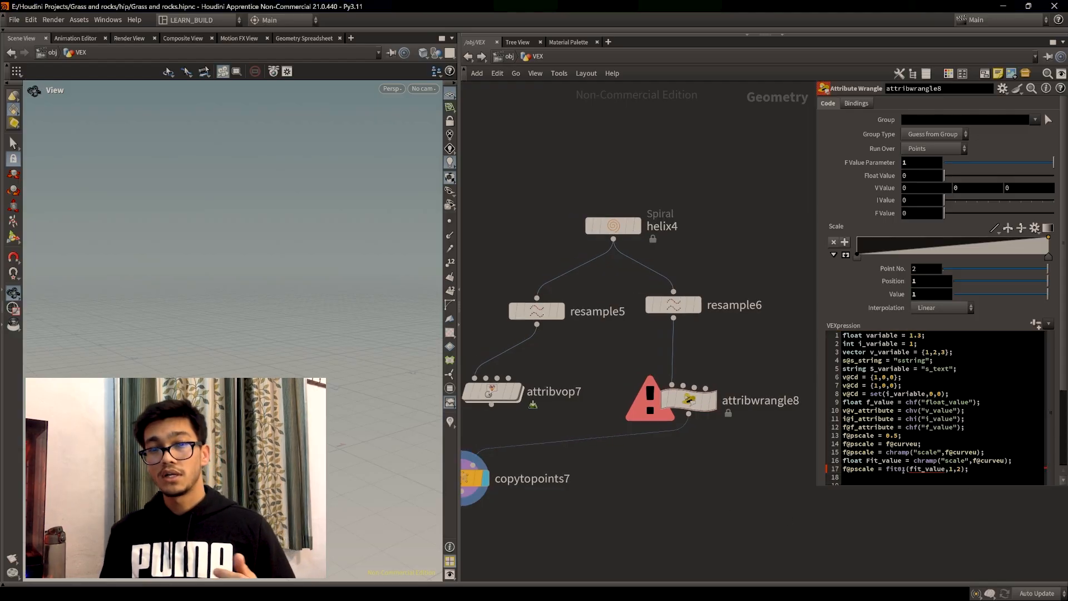
left_click_drag(857, 255, 896, 256)
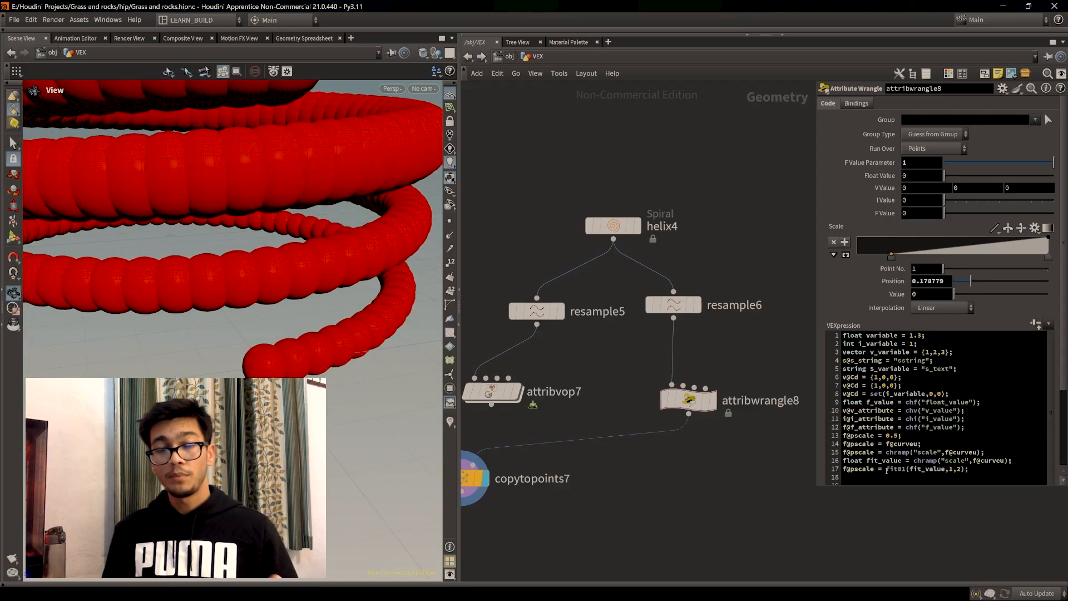
Write a sticky note reading "0-1 = 0.2 this mean 20% 1-2 = 1.2," below the wrangle node and delete it.
double_click(896, 469)
key("shift+p")
type("0-1 = 0.2")
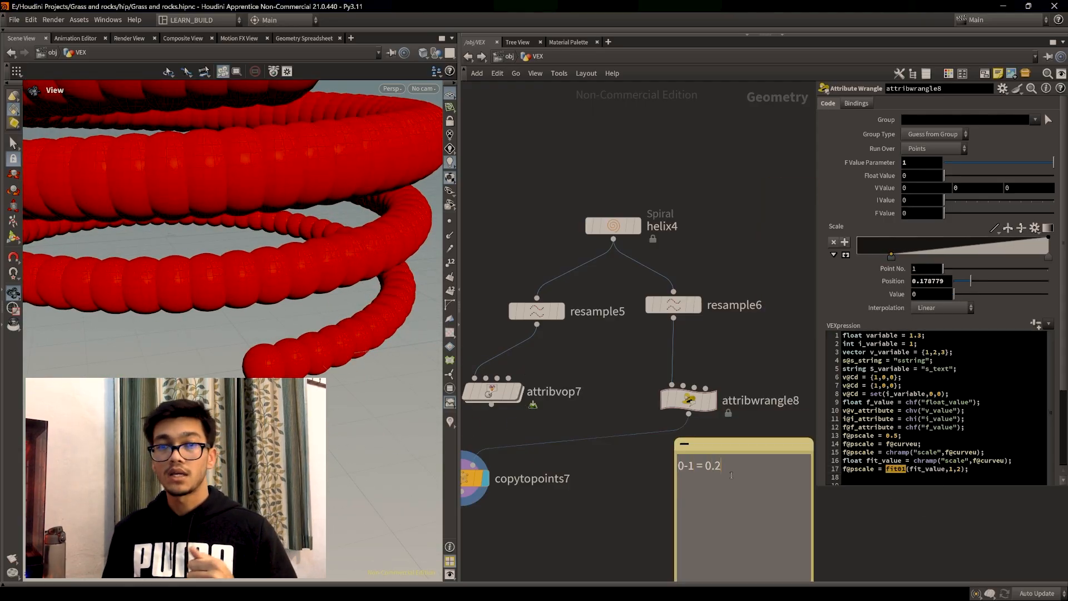
type(" this mean 20% ")
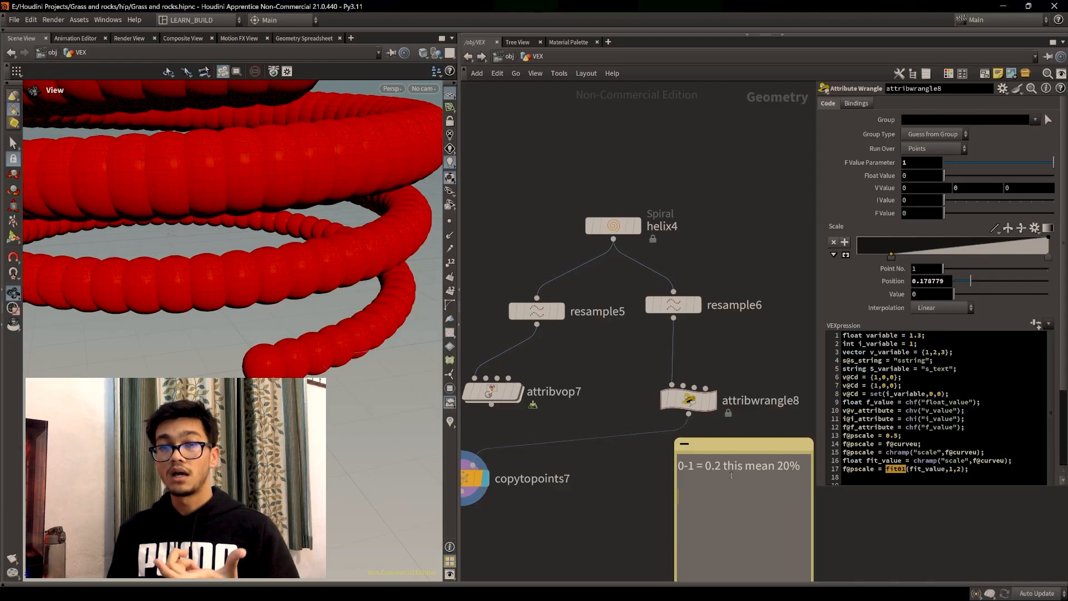
type("1-2 =  1.2,")
left_click_drag(742, 453, 737, 461)
left_click(738, 460)
key("Delete")
Move the Scale ramp's first point to position about 0.19 with value 0.
mouse_move(894, 255)
left_mouse_down()
mouse_move(894, 241)
mouse_move(893, 256)
left_mouse_up()
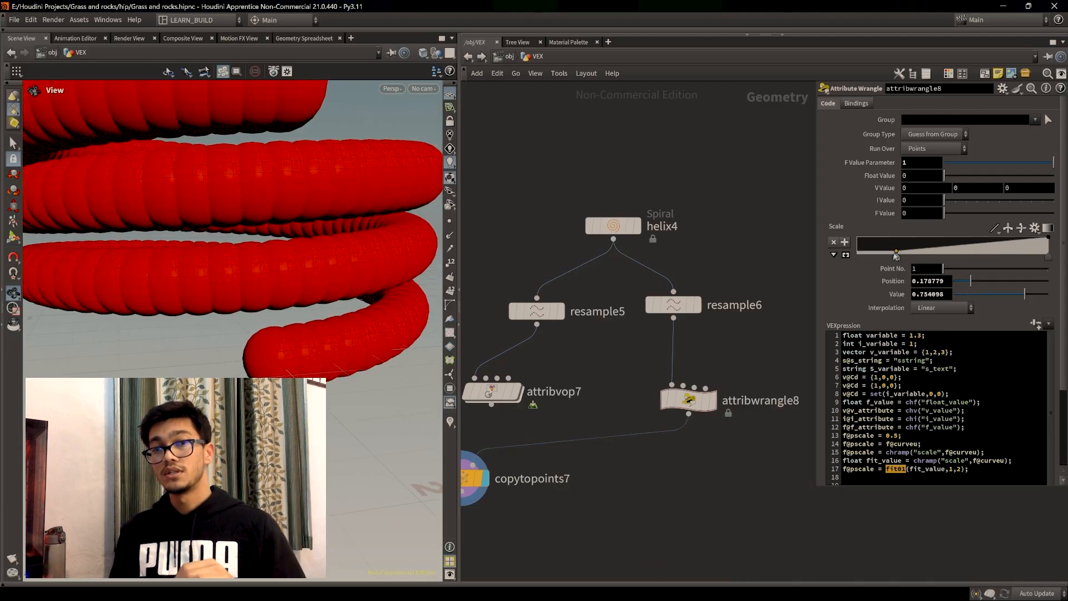
left_click(890, 461)
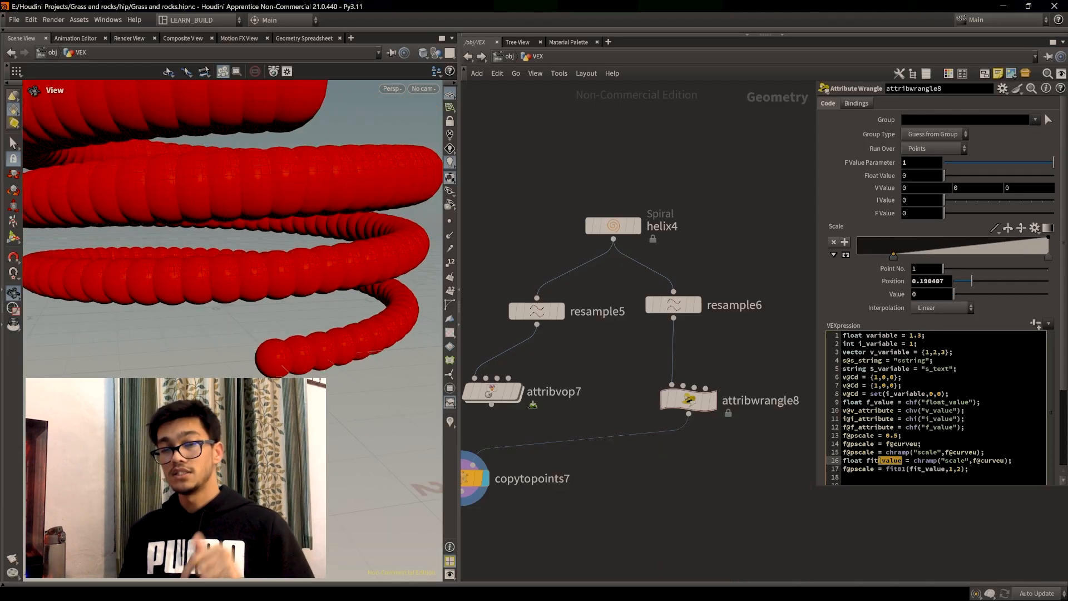
left_click_drag(890, 467, 906, 467)
left_click_drag(965, 416, 853, 409)
Replace the fit01 limits 1 and 2 with chi("min") and chi("max"), and create their spare parameters.
double_click(951, 466)
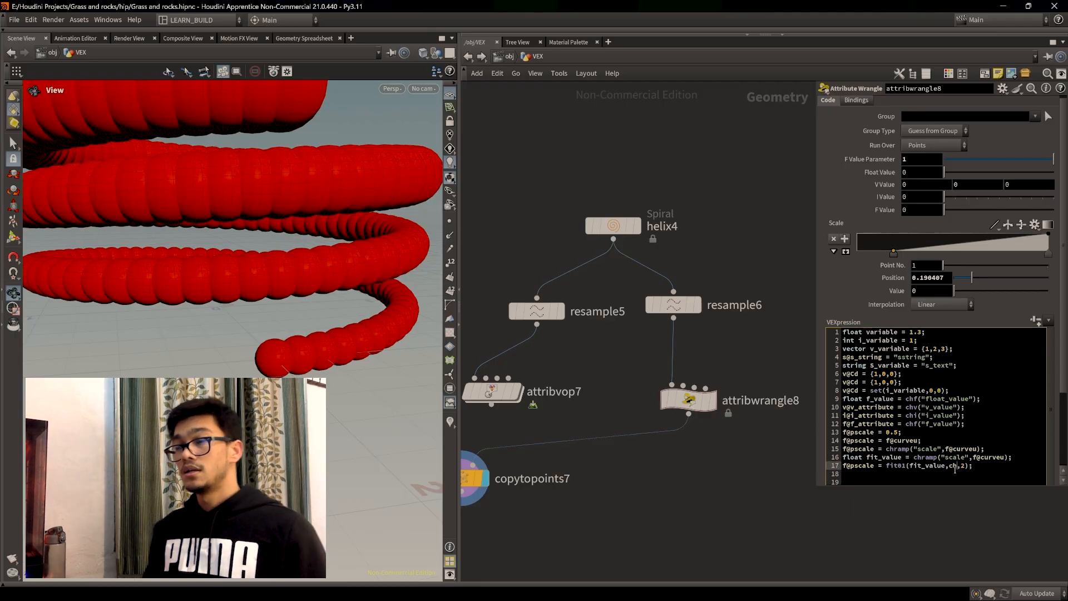
type("chi(\"min\")")
double_click(993, 466)
key("BackSpace")
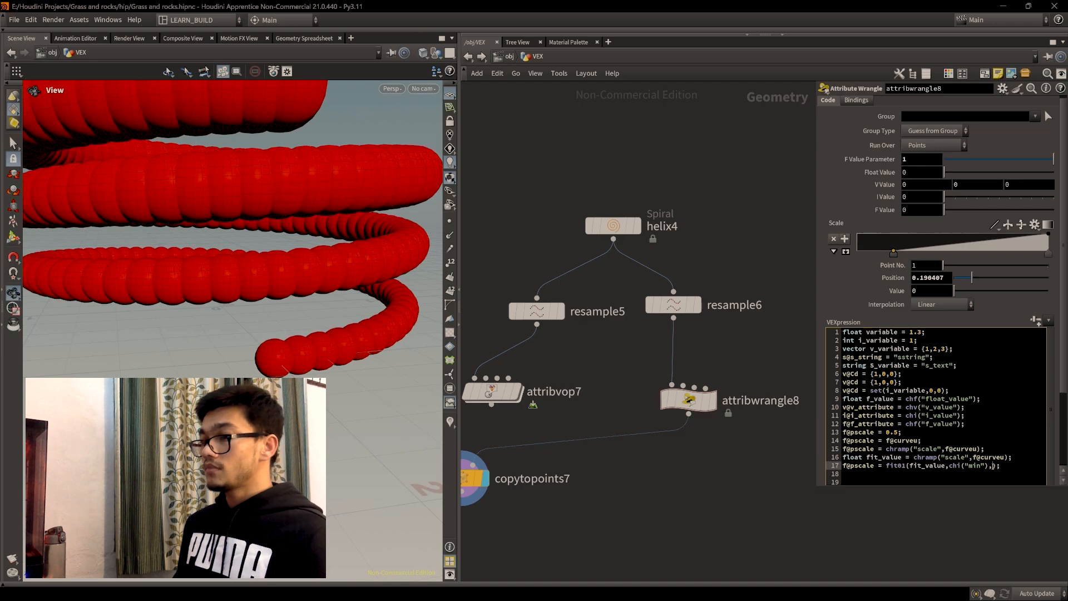
type("chi(\"max\")")
left_click(1036, 321)
scroll(1001, 312, "down", 2)
scroll(751, 480, "down", 1)
middle_click_drag(653, 510, 723, 469)
left_click_drag(944, 266, 955, 253)
left_click_drag(965, 487, 982, 494)
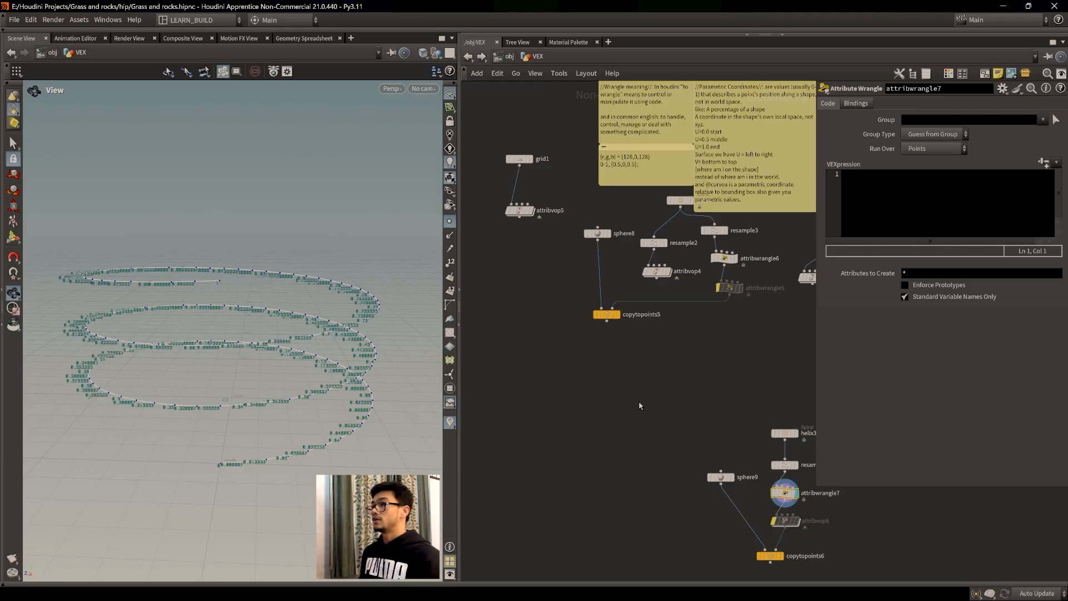
Add a Helix node in an empty area of the network and place it with room below.
middle_click_drag(601, 463, 742, 368)
mouse_move(663, 415)
middle_mouse_down()
mouse_move(720, 369)
mouse_move(765, 304)
middle_mouse_up()
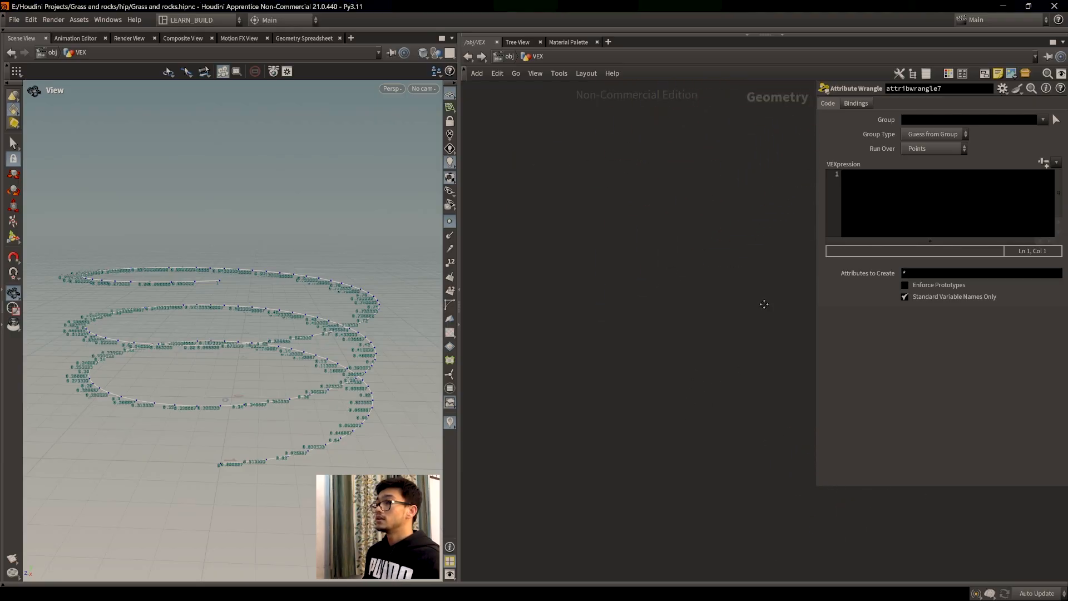
key("Tab")
type("hel")
key("Return")
left_click(635, 282)
scroll(617, 350, "up", 3)
middle_click_drag(608, 300, 651, 394)
left_click_drag(276, 362, 271, 374)
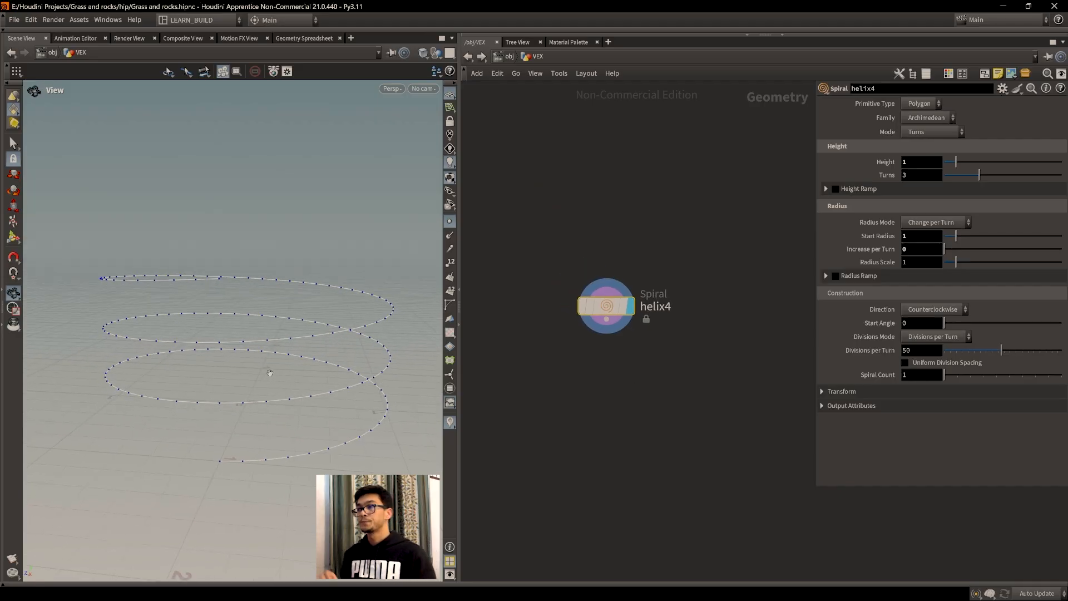
left_click_drag(618, 322, 637, 267)
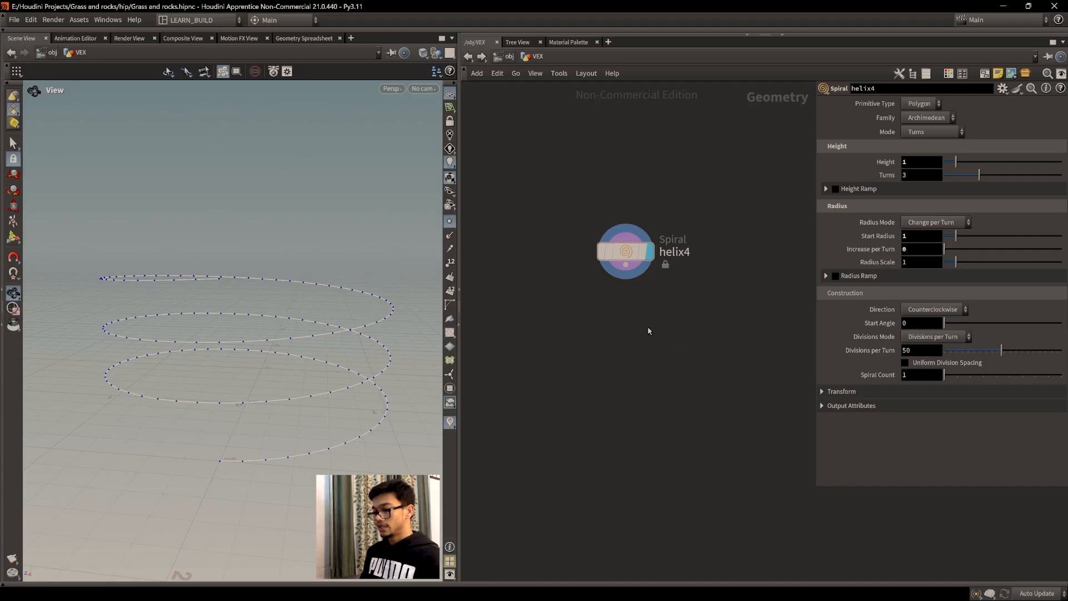
Add an Attribute Wrangle node below the helix node.
key("Tab")
mouse_move(649, 330)
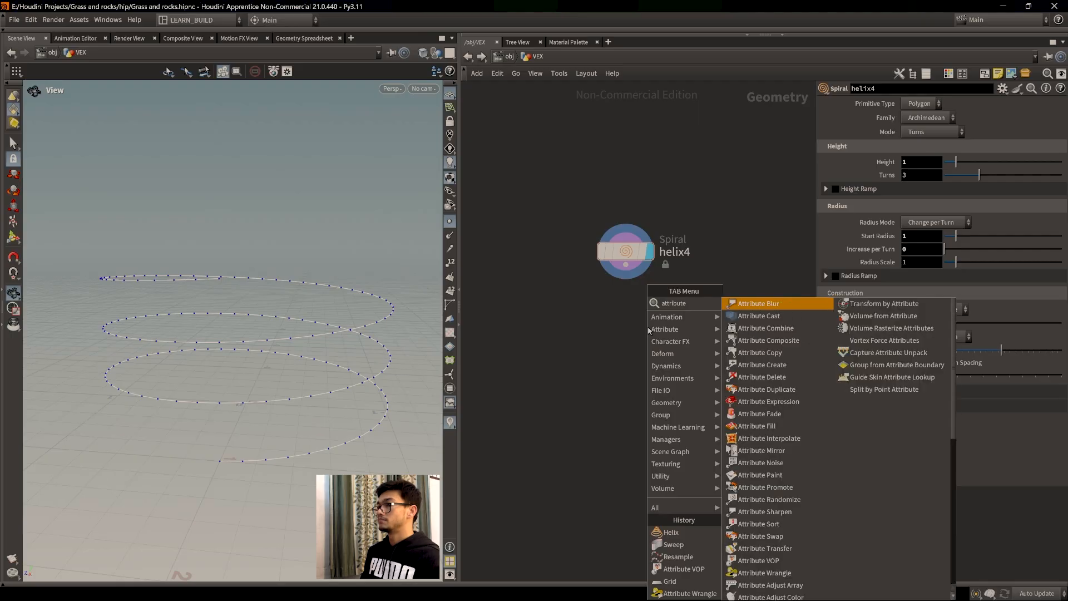
type("attributewran")
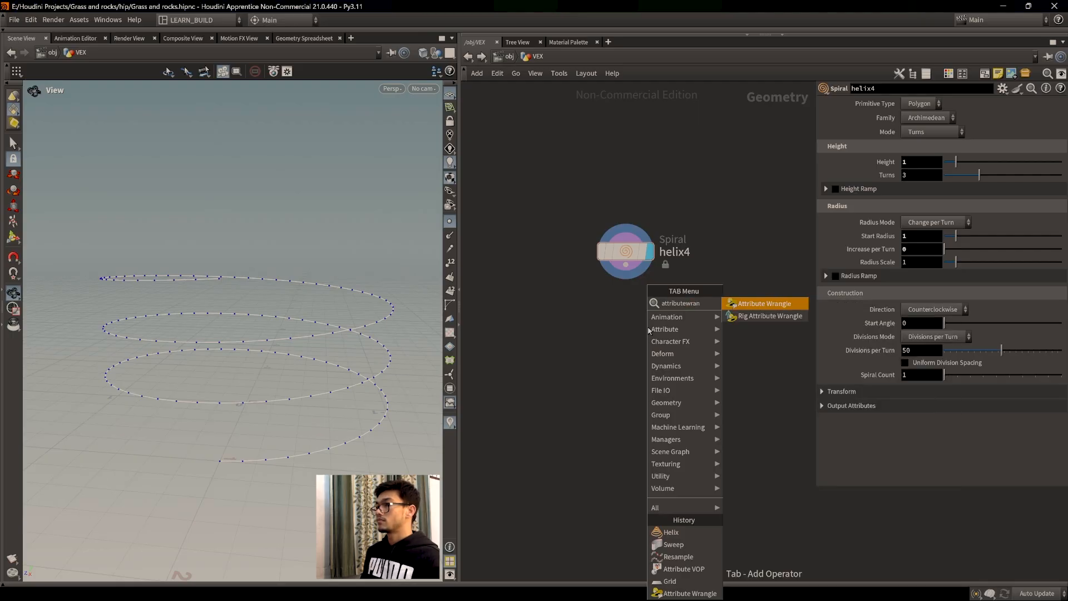
key("Return")
left_click(660, 373)
Connect the helix output to the wrangle's first input and display the wrangle.
left_click_drag(626, 265, 663, 358)
left_click(641, 356)
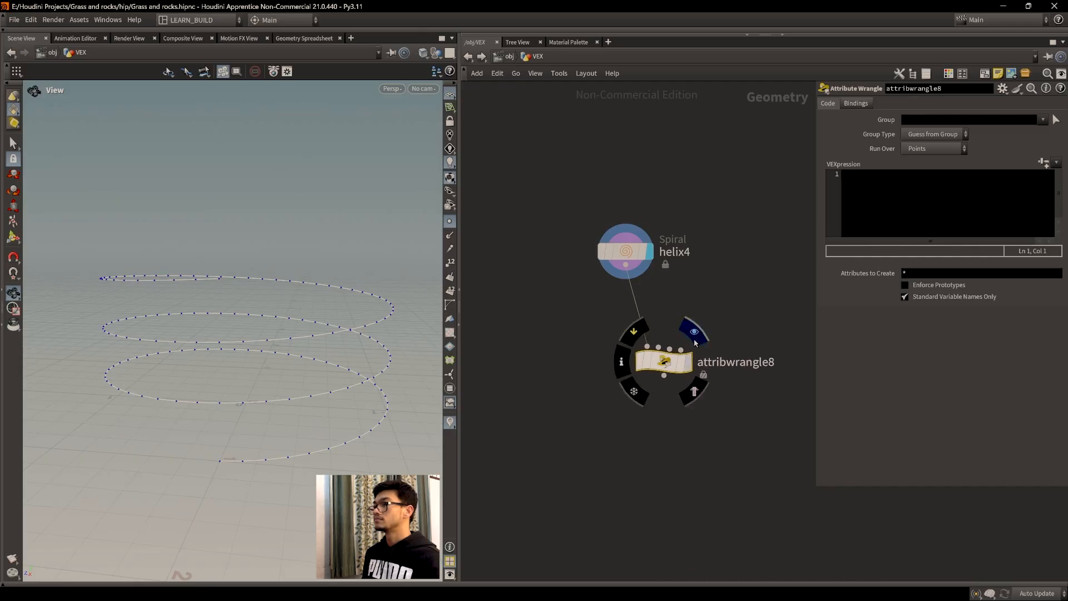
left_click(694, 341)
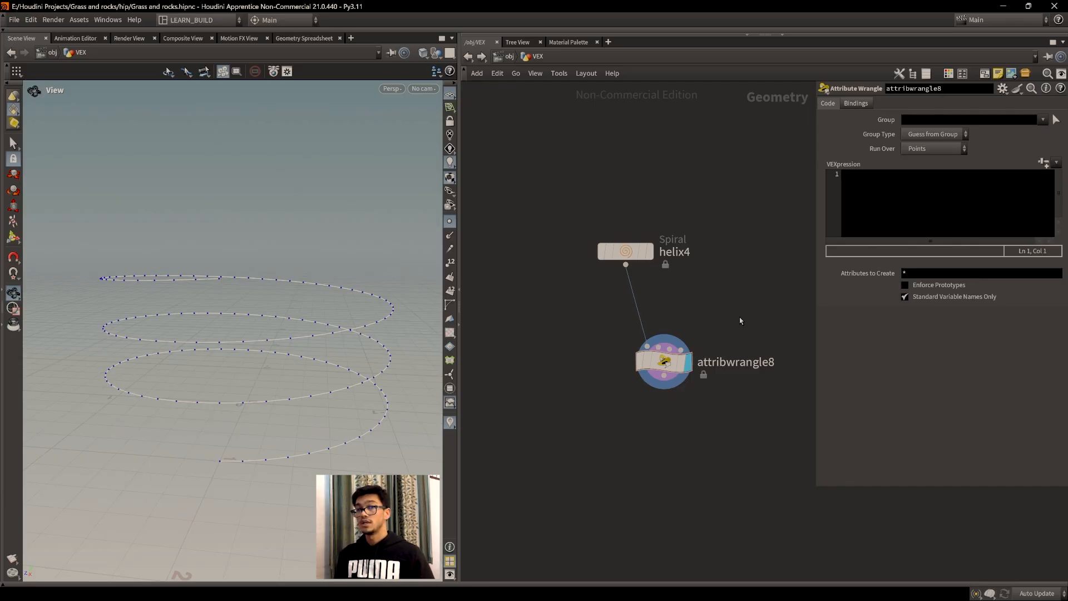
mouse_move(664, 361)
left_mouse_down()
mouse_move(687, 350)
mouse_move(667, 349)
left_mouse_up()
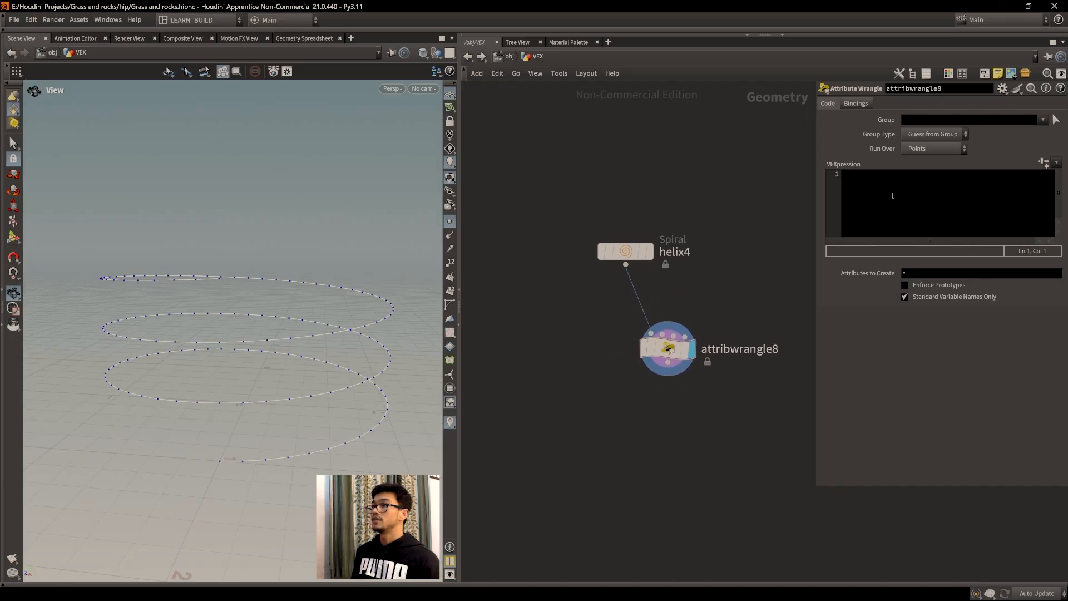
Declare a float variable in the wrangle's VEXpression: float variable = 1.3;.
left_click(895, 196)
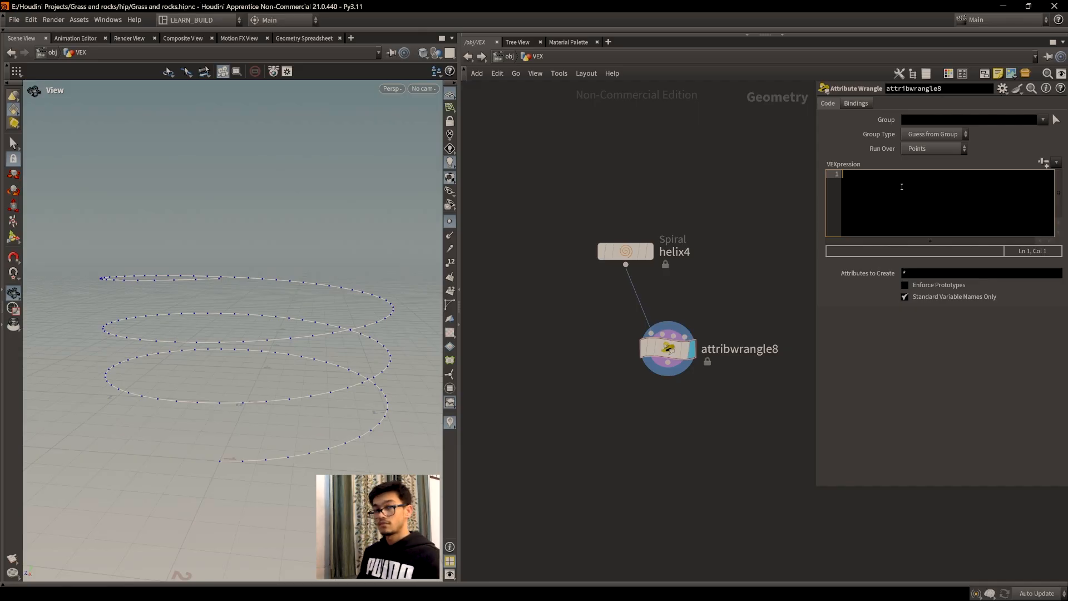
type("float ")
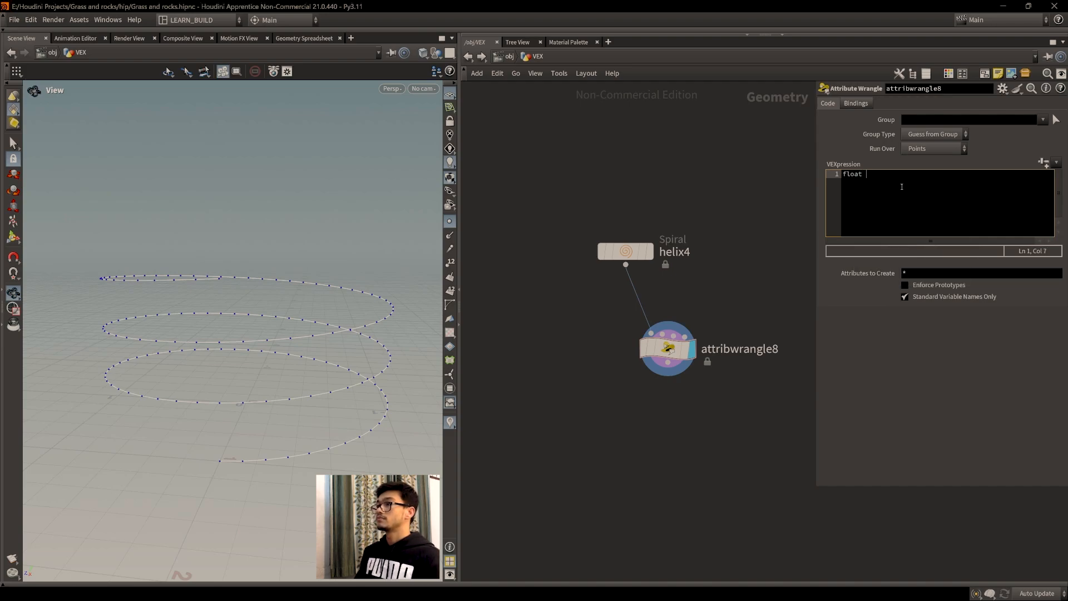
type("variable")
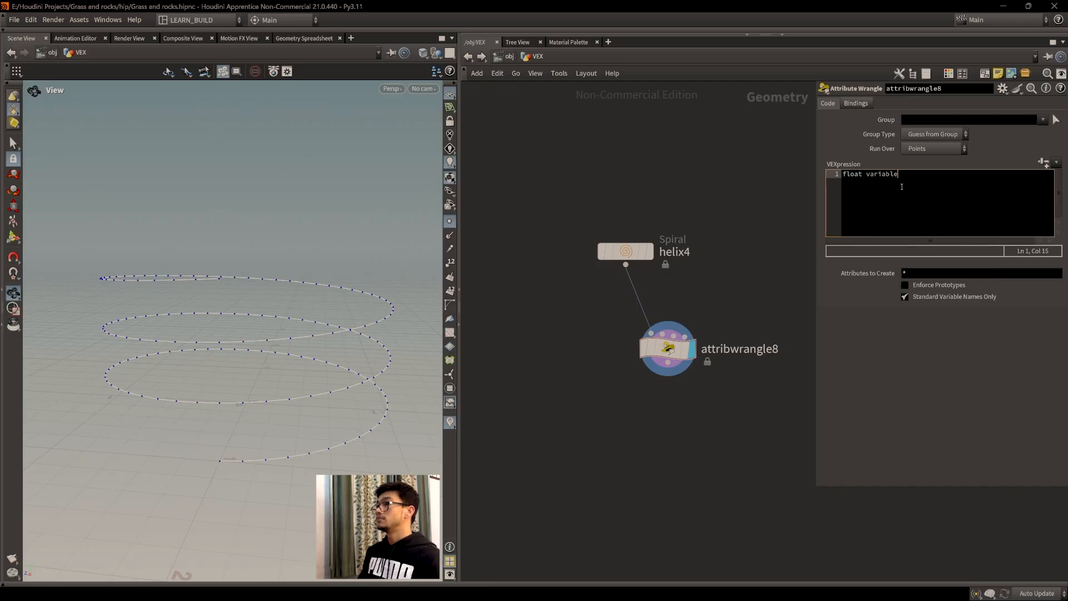
type(" = 1.3;")
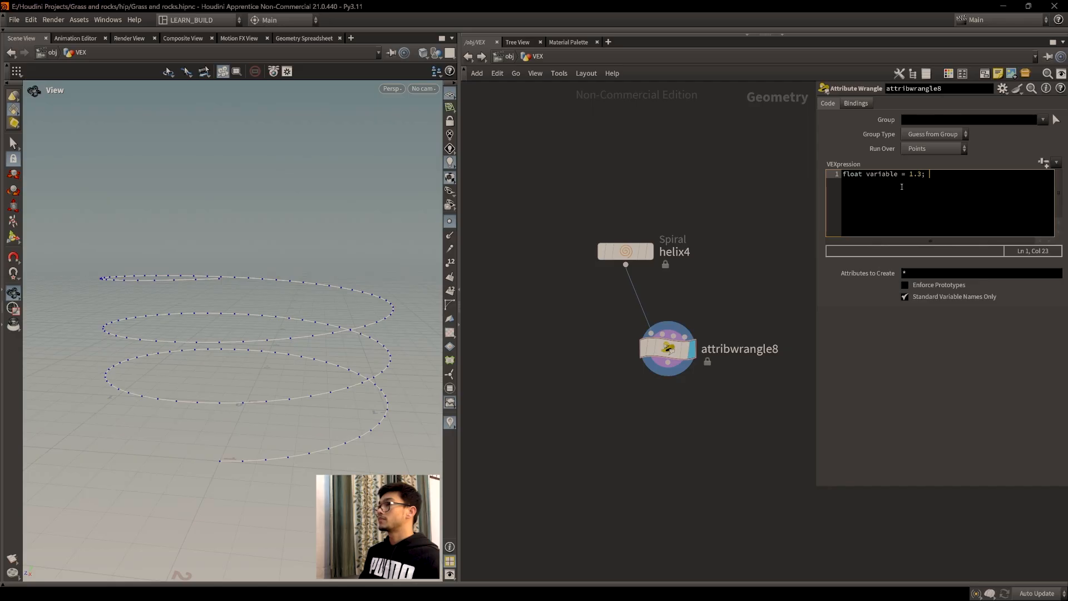
left_click_drag(250, 343, 223, 356)
left_click(938, 188)
key("ctrl+a")
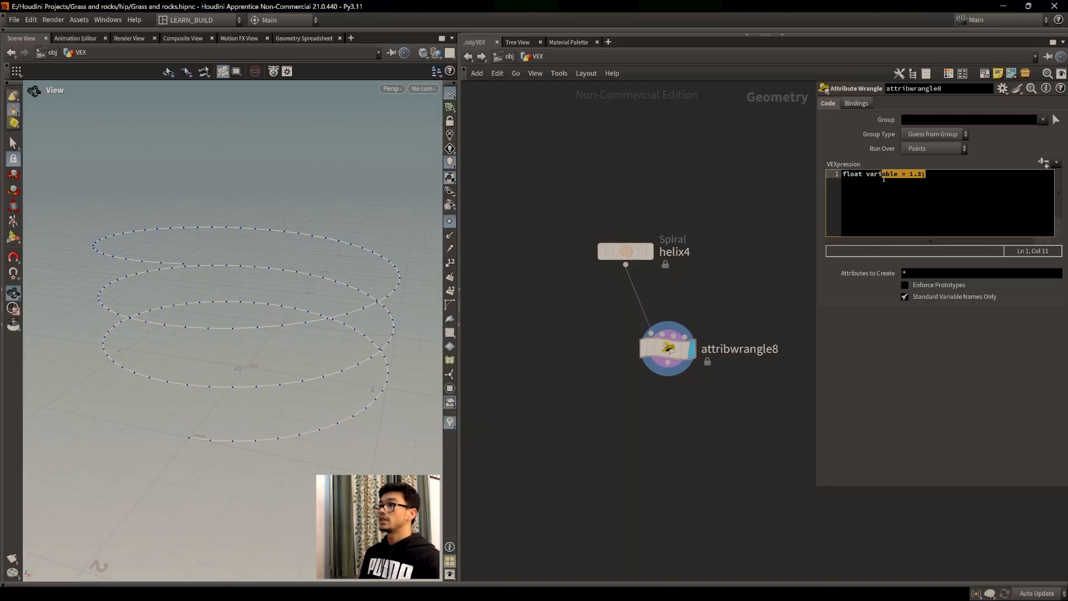
left_click(921, 195)
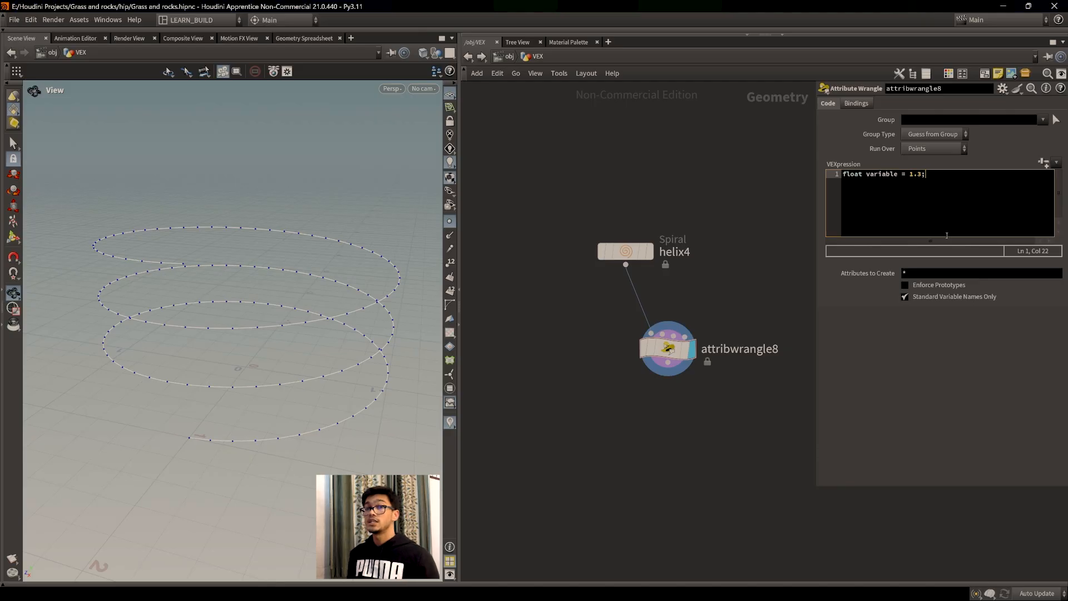
left_click_drag(922, 177, 910, 175)
left_click(947, 173)
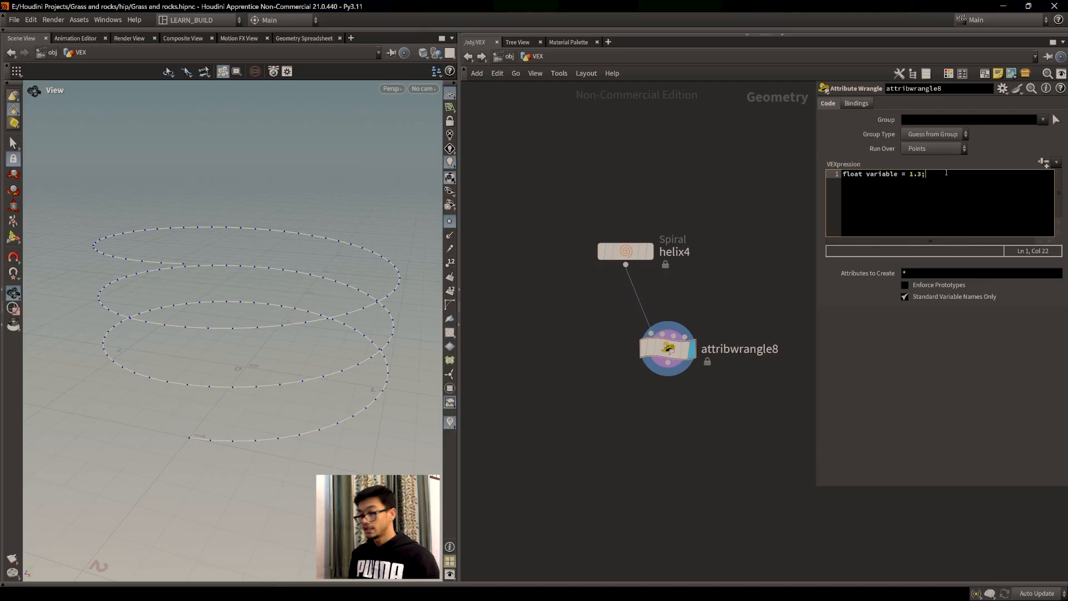
Declare an integer variable on the second line of the VEXpression: int i_variable = 2;.
key("Return")
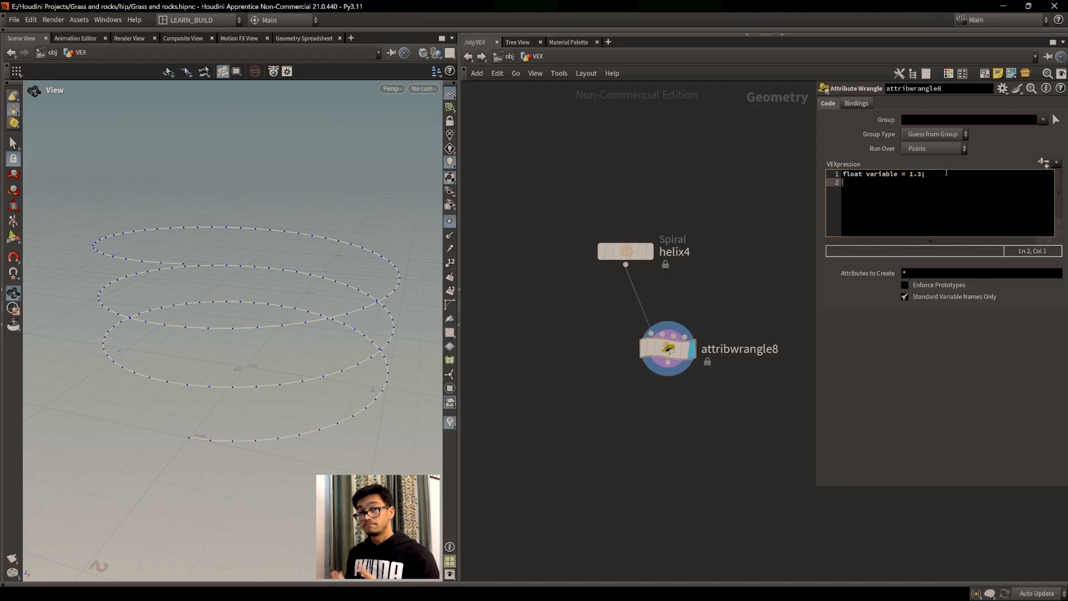
type("int ")
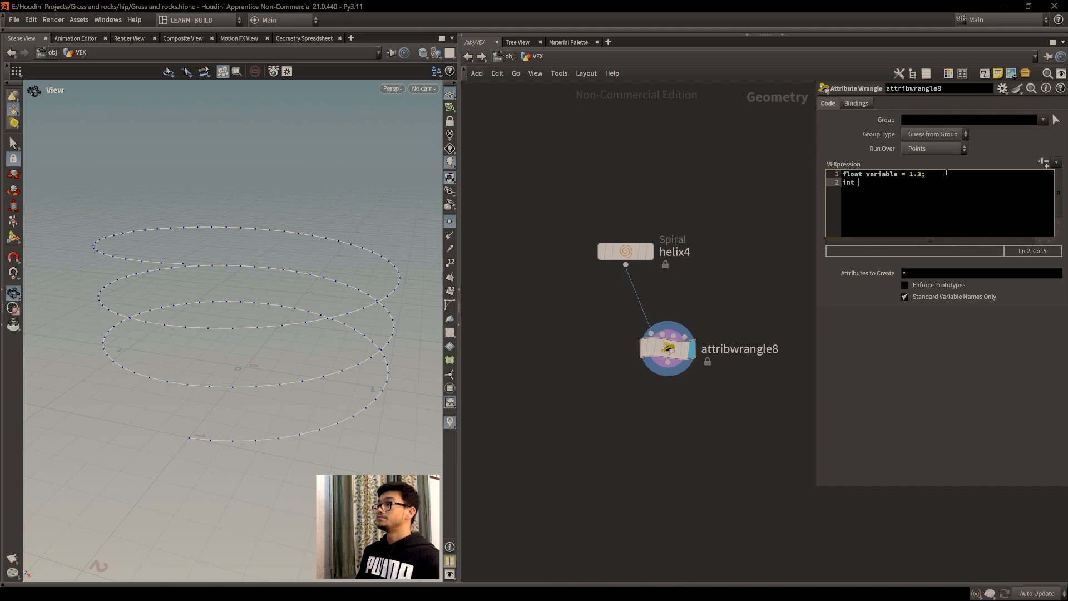
type("int")
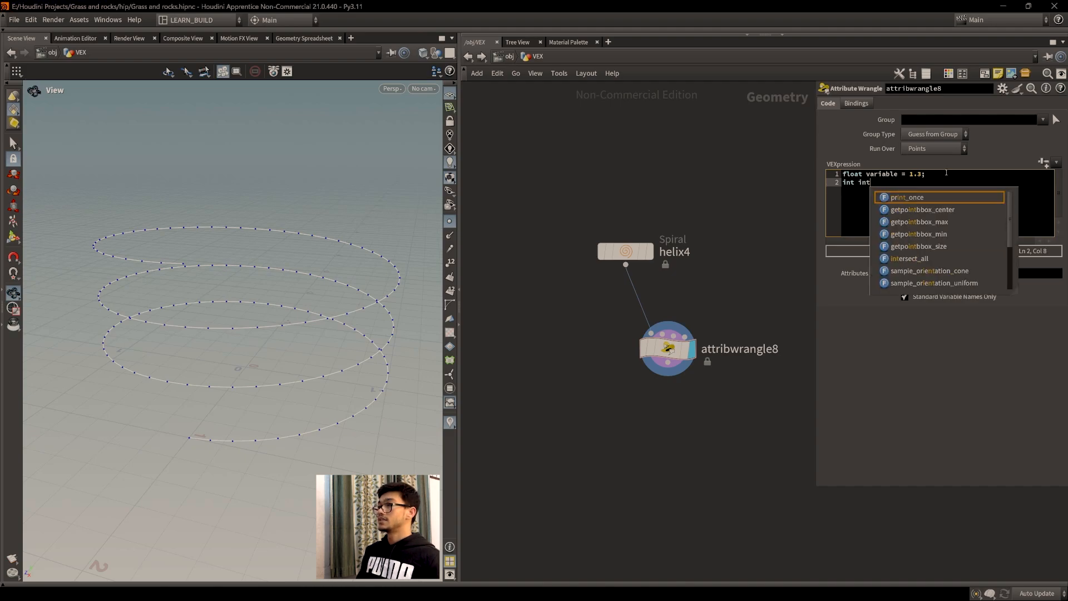
key("BackSpace")
key("BackSpace")
type("_va")
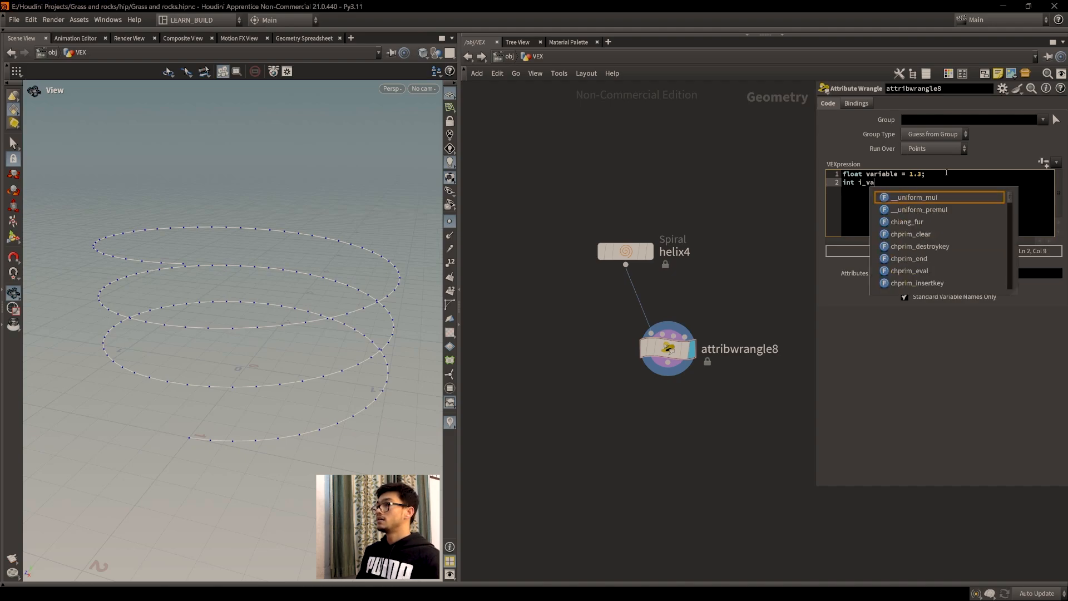
type("riable")
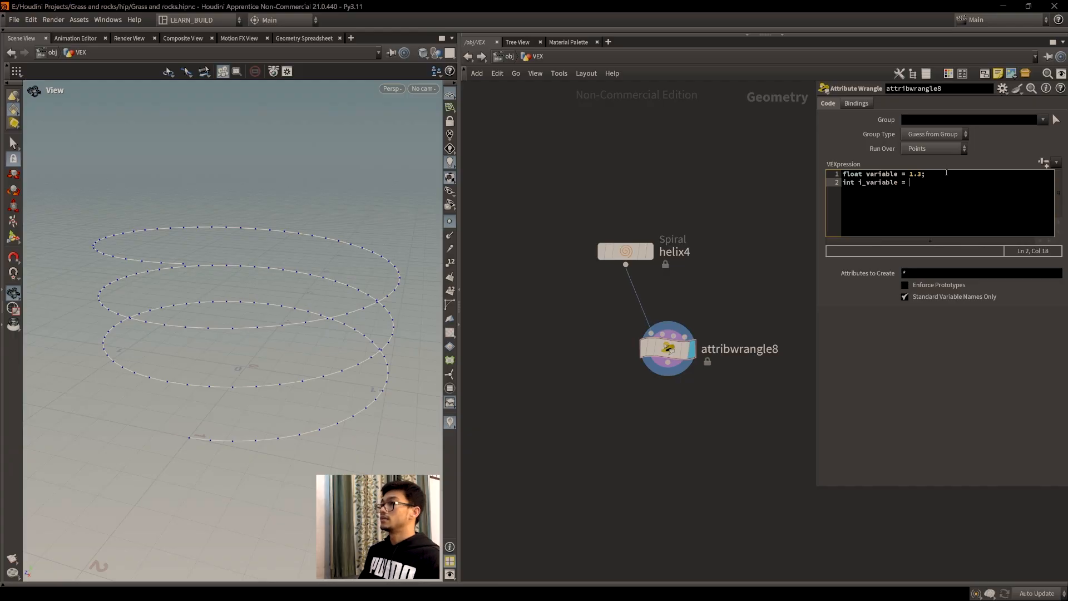
type(" = 2,")
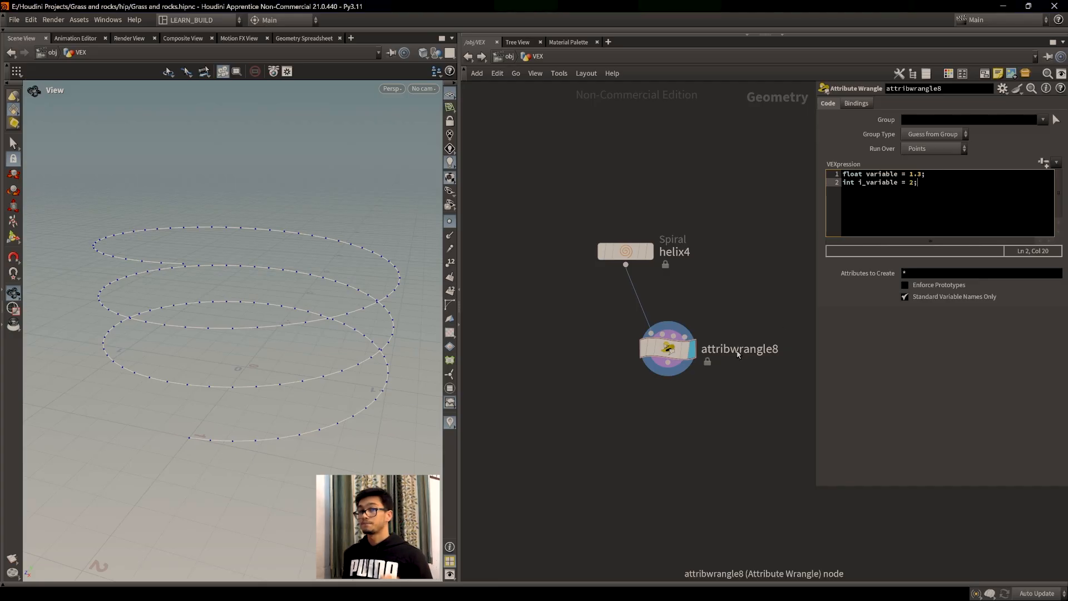
left_click_drag(927, 187, 842, 186)
left_click(949, 186)
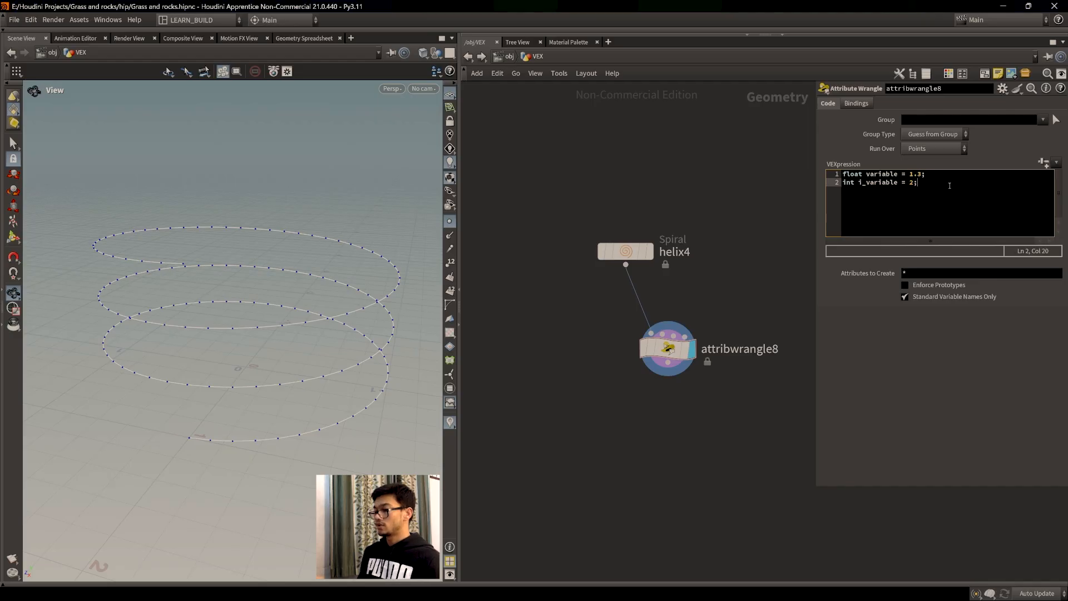
Declare a vector variable on the third line of the VEXpression, followed by a new line: vector v_variable = {1,2,3};.
key("Return")
type("vector")
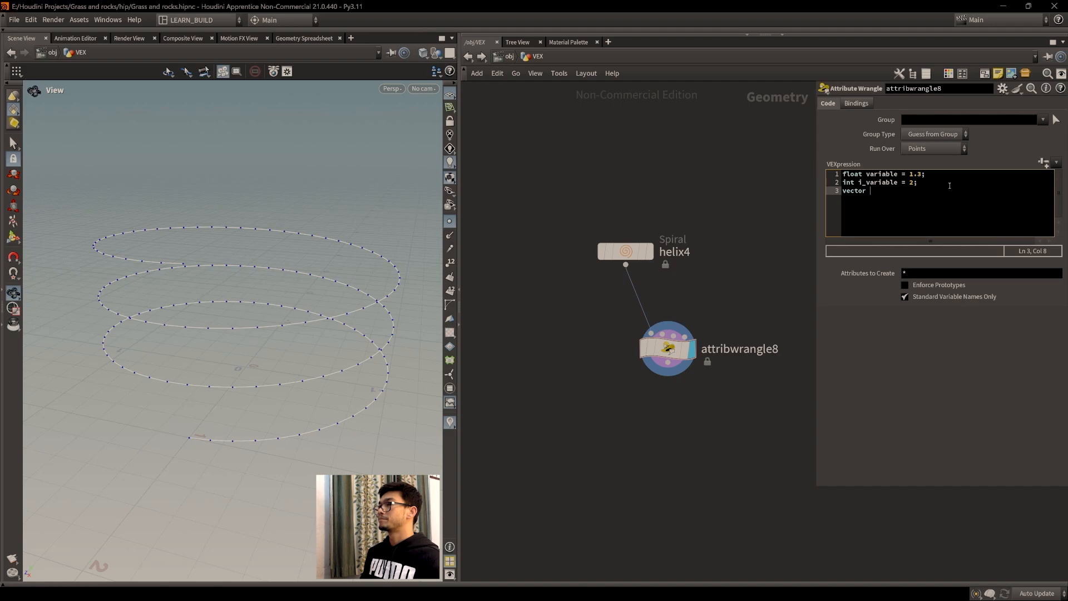
type("v_v")
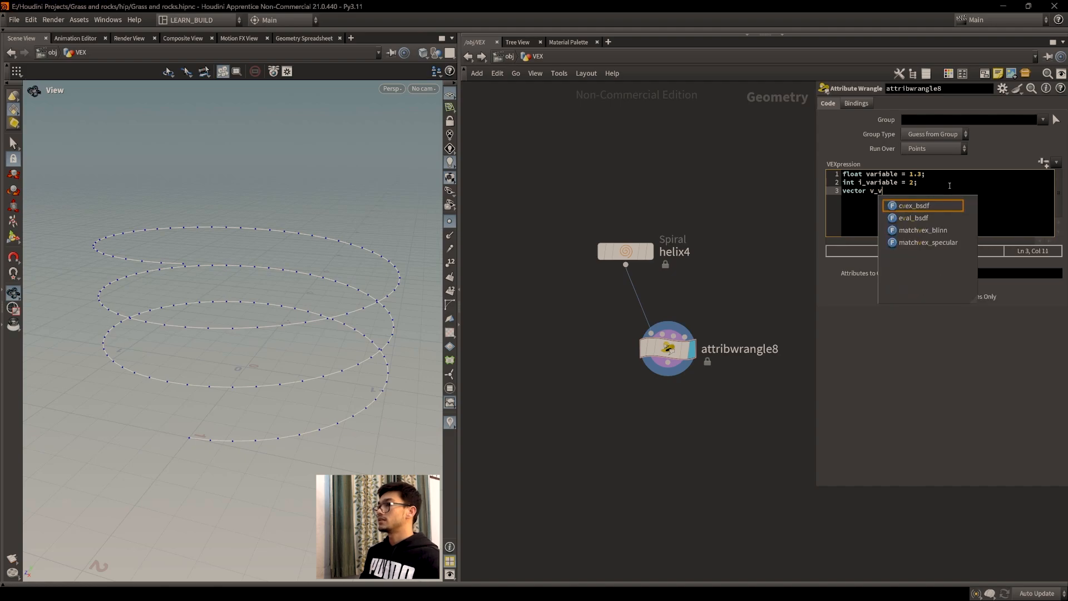
type("er")
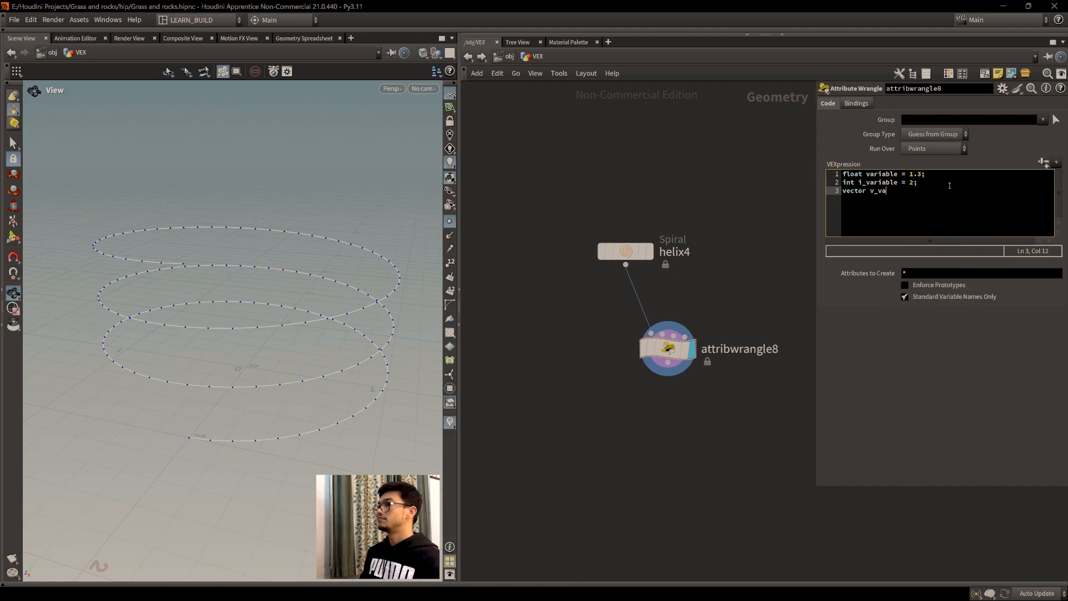
type("iable")
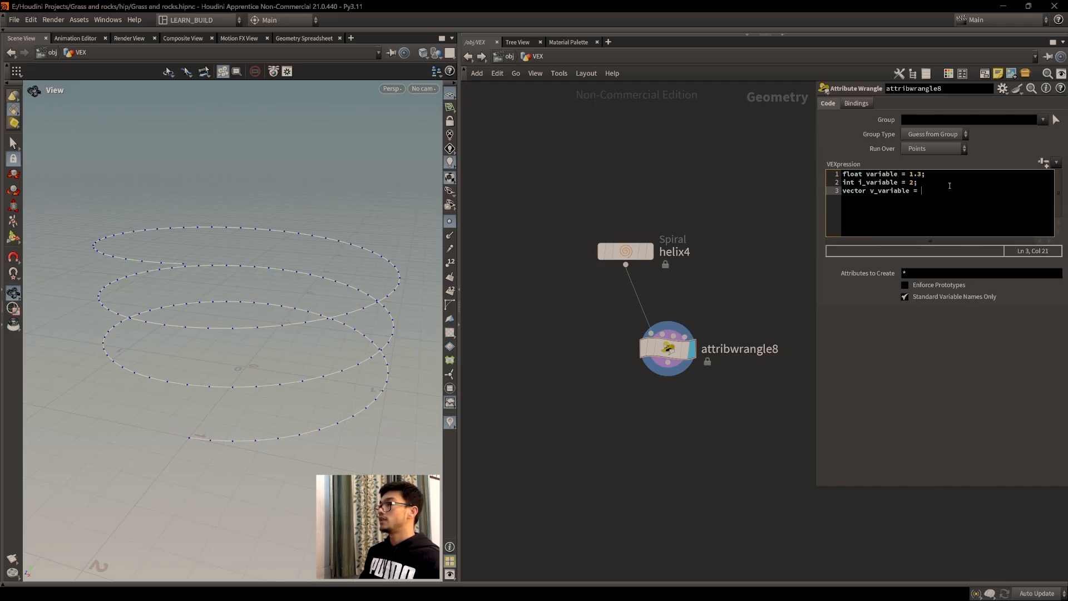
type(" = {")
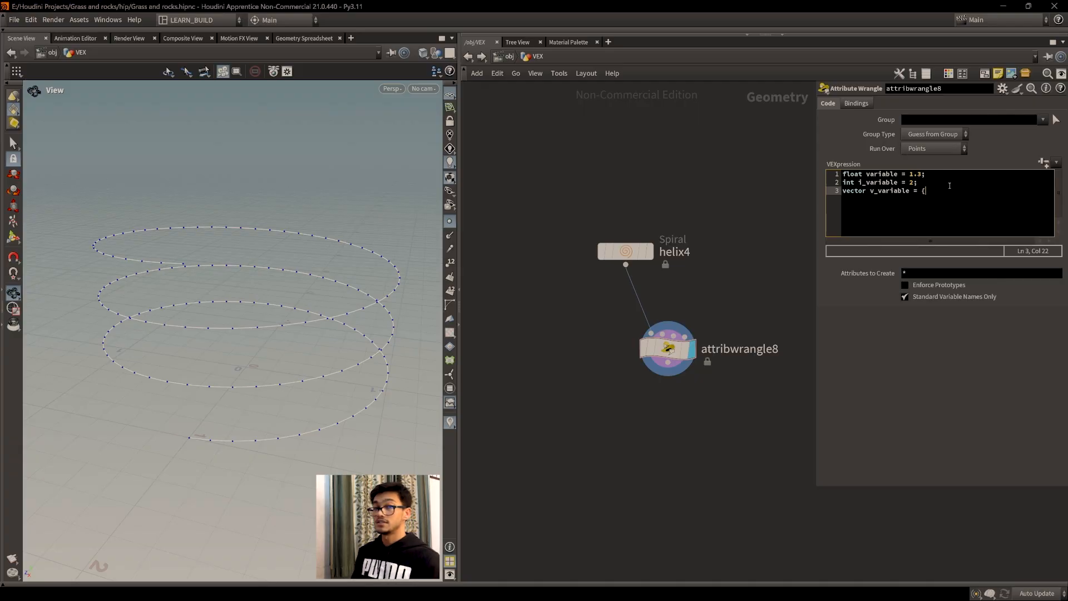
type("1,2,3};")
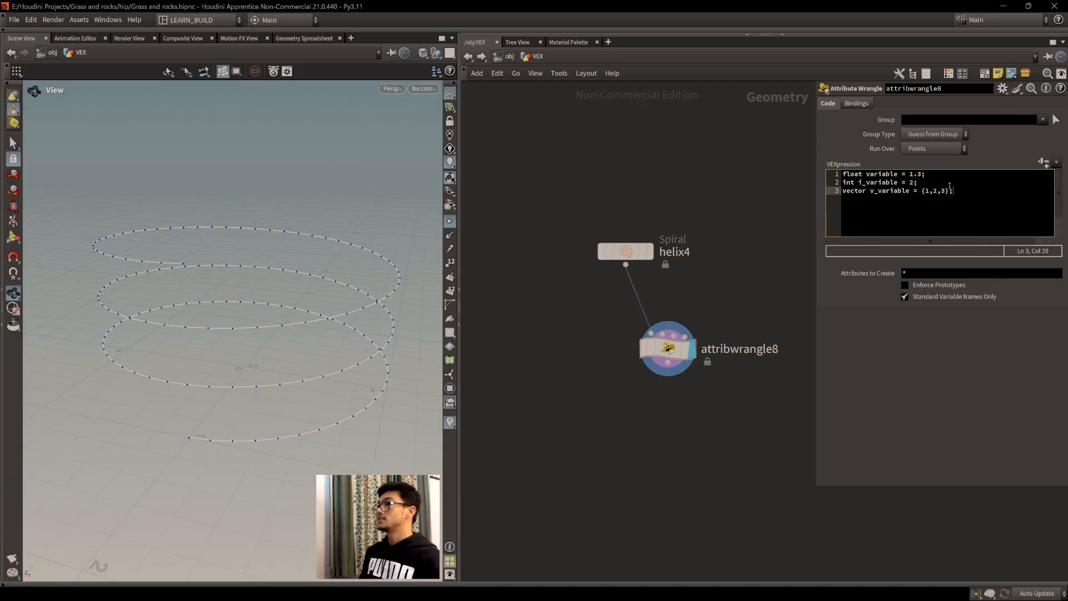
left_click_drag(968, 198, 846, 193)
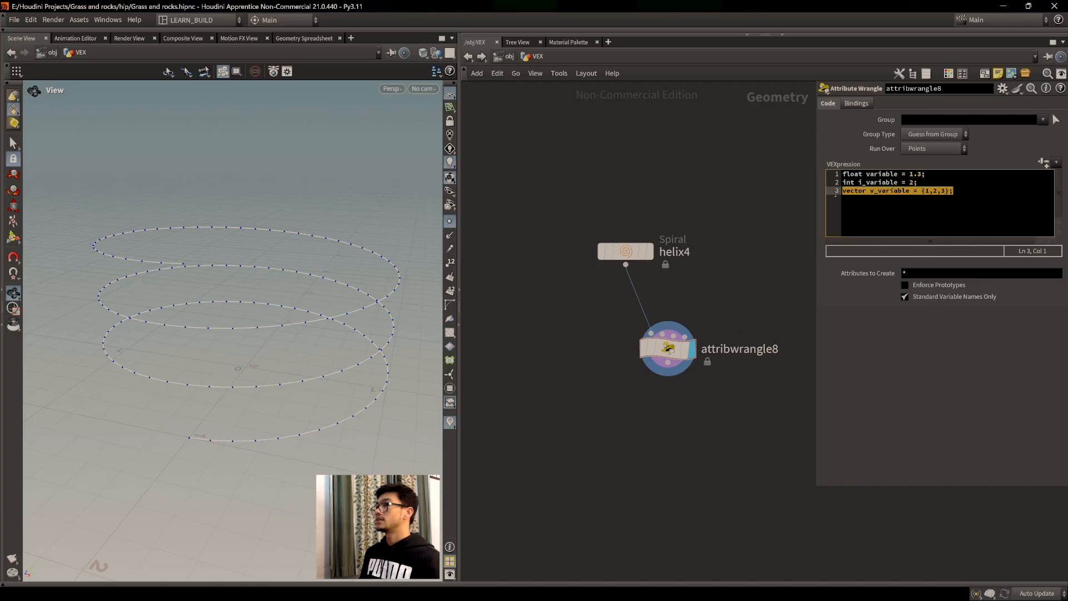
left_click_drag(929, 183, 841, 174)
left_click(956, 192)
key("Return")
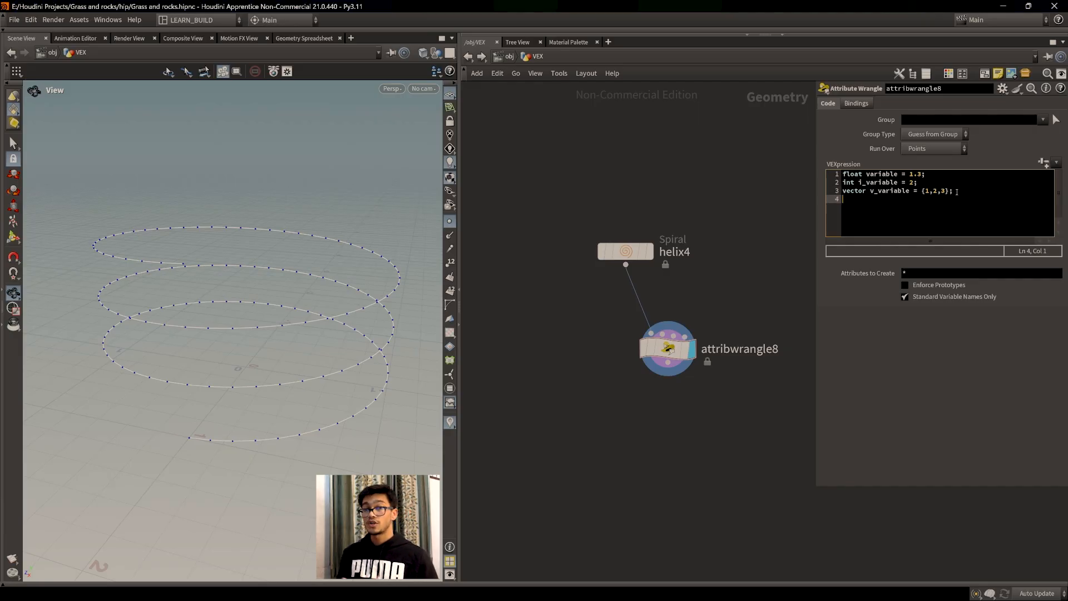
type("string")
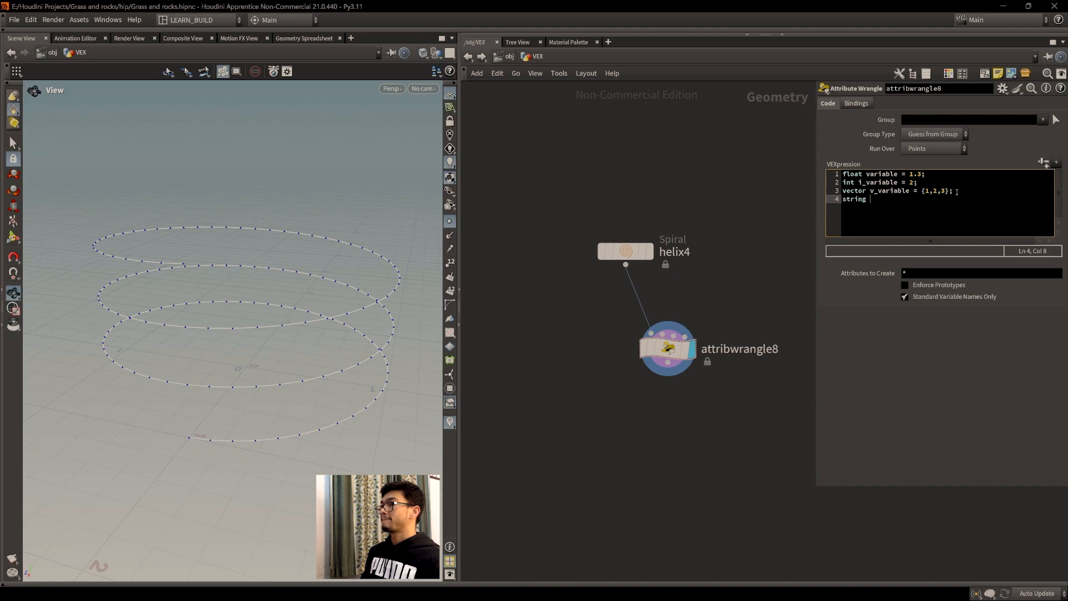
key("BackSpace")
key("BackSpace")
key("BackSpace")
key("BackSpace")
key("BackSpace")
key("BackSpace")
key("BackSpace")
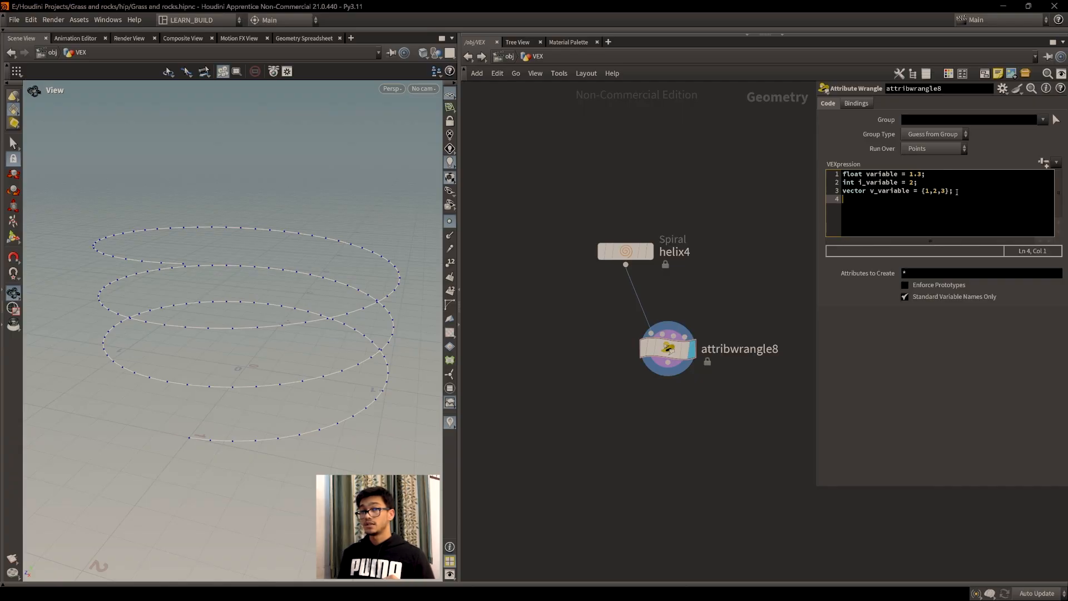
Create a string point attribute on the fourth line of the VEXpression: s@s_string = "sstring";.
type("@")
key("BackSpace")
type("s@")
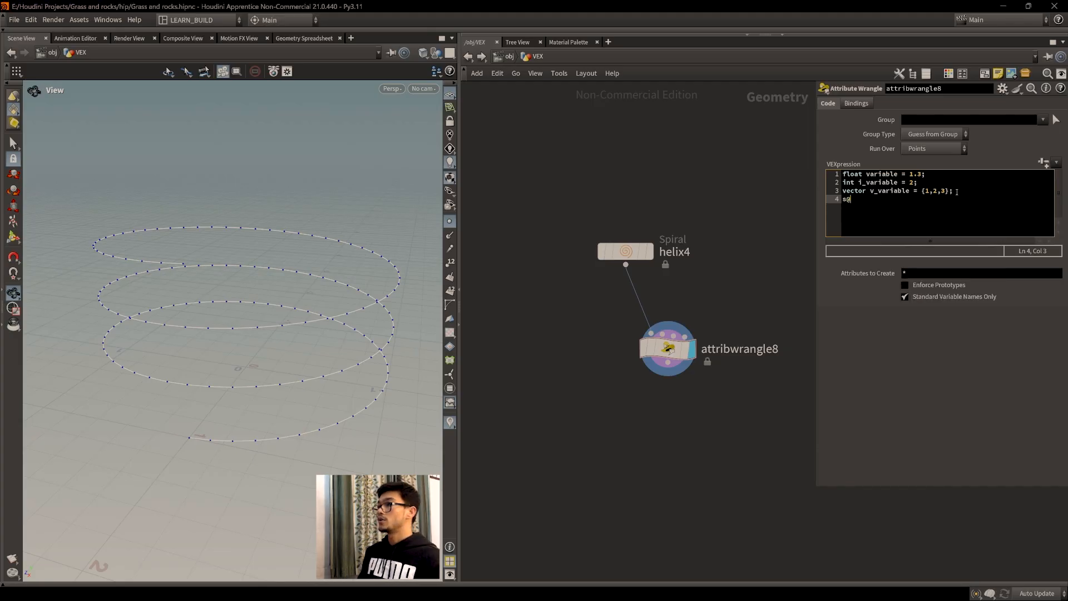
type("s")
type("_string")
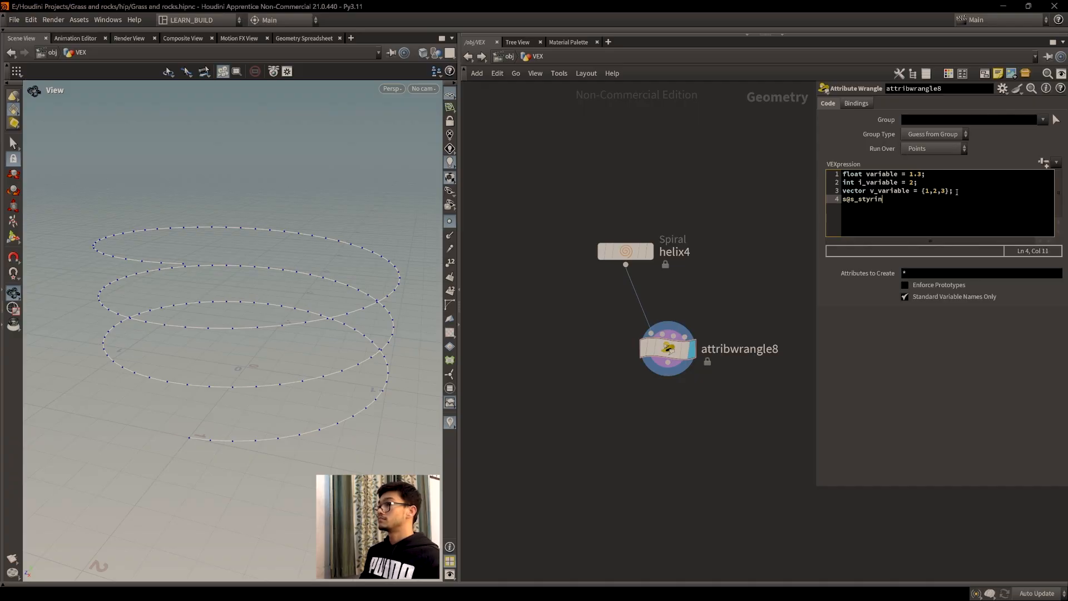
type(" =")
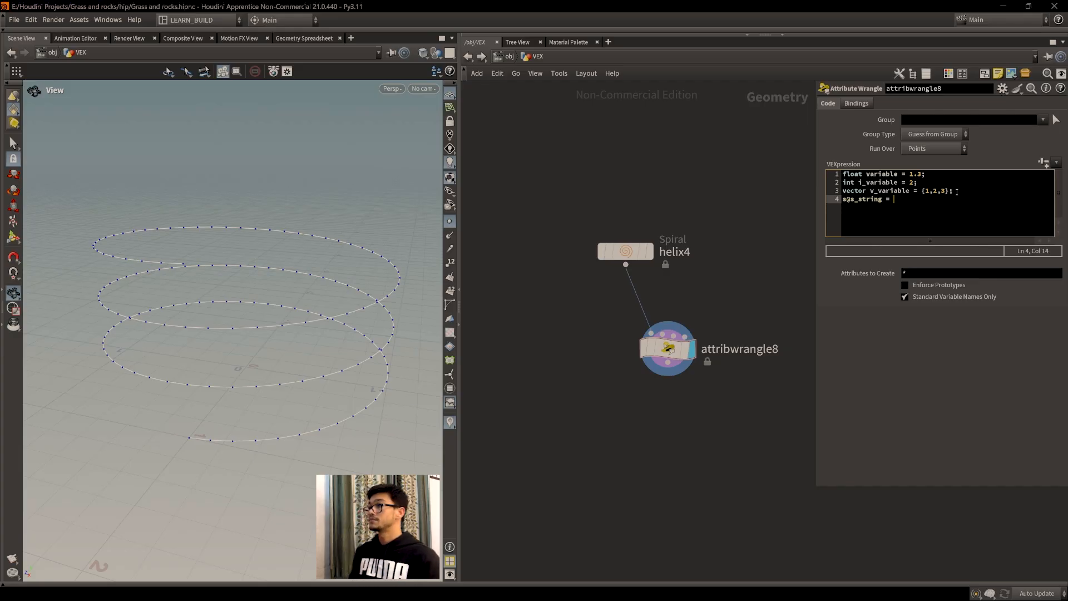
type("\"")
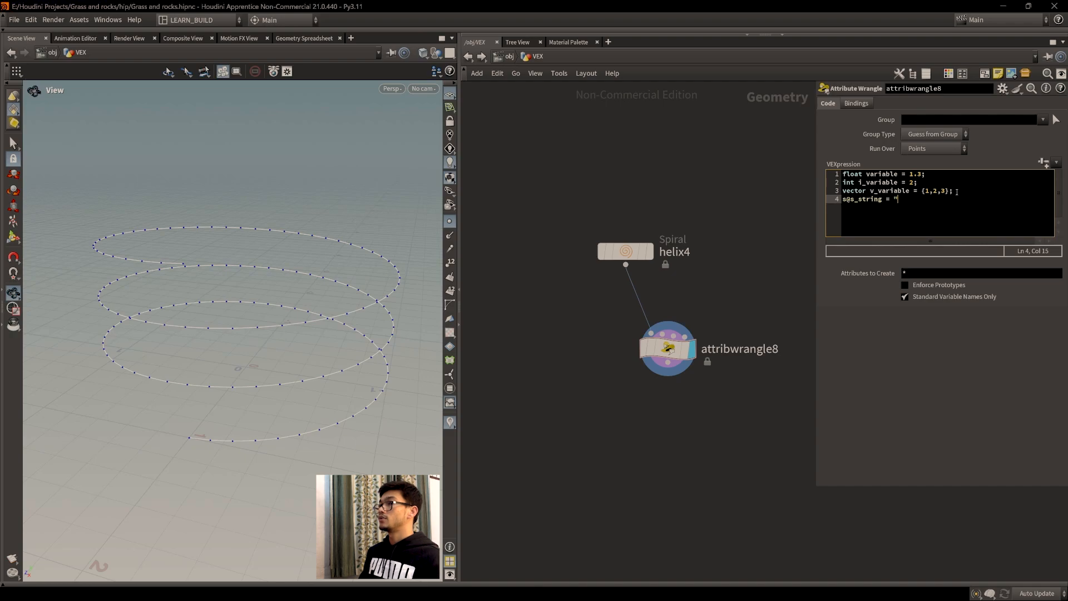
type("sstring")
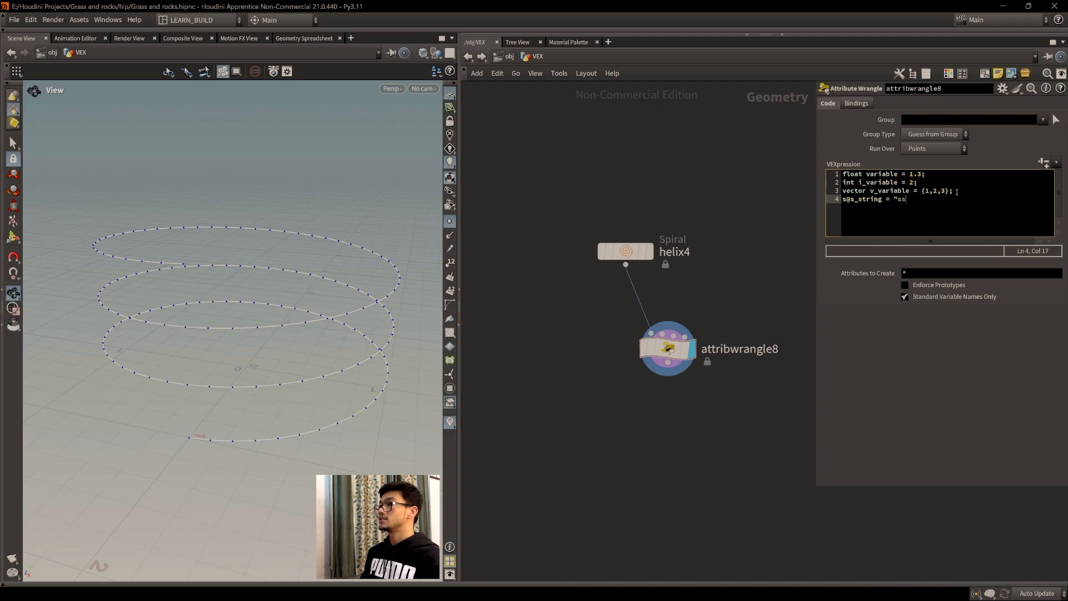
type("\";")
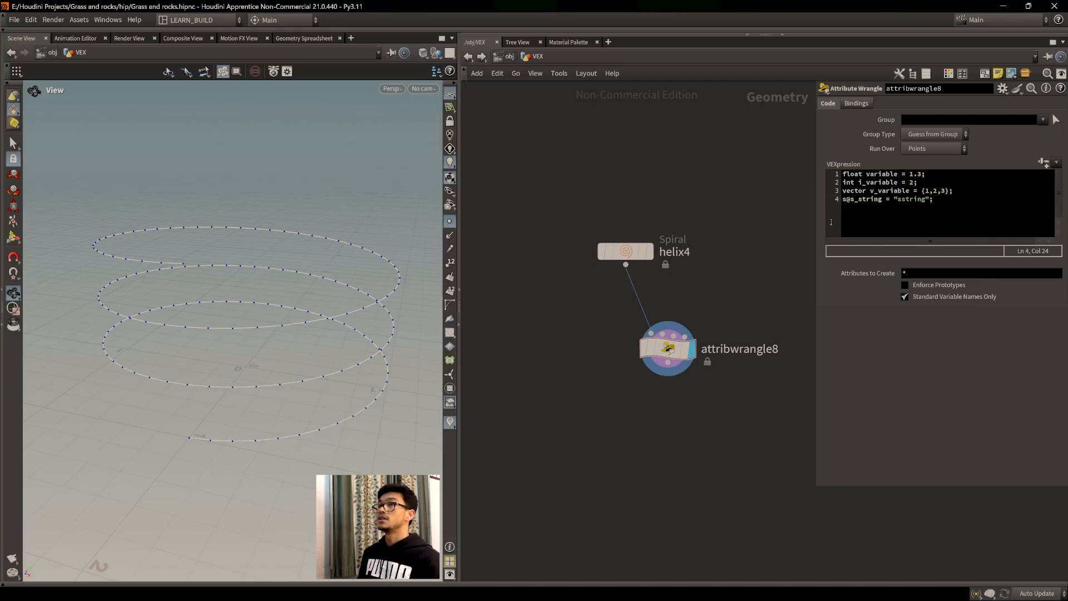
Inspect the wrangle's s_string attribute across the points in the Geometry Spreadsheet and return to the scene view.
left_click(303, 38)
scroll(212, 170, "up", 7)
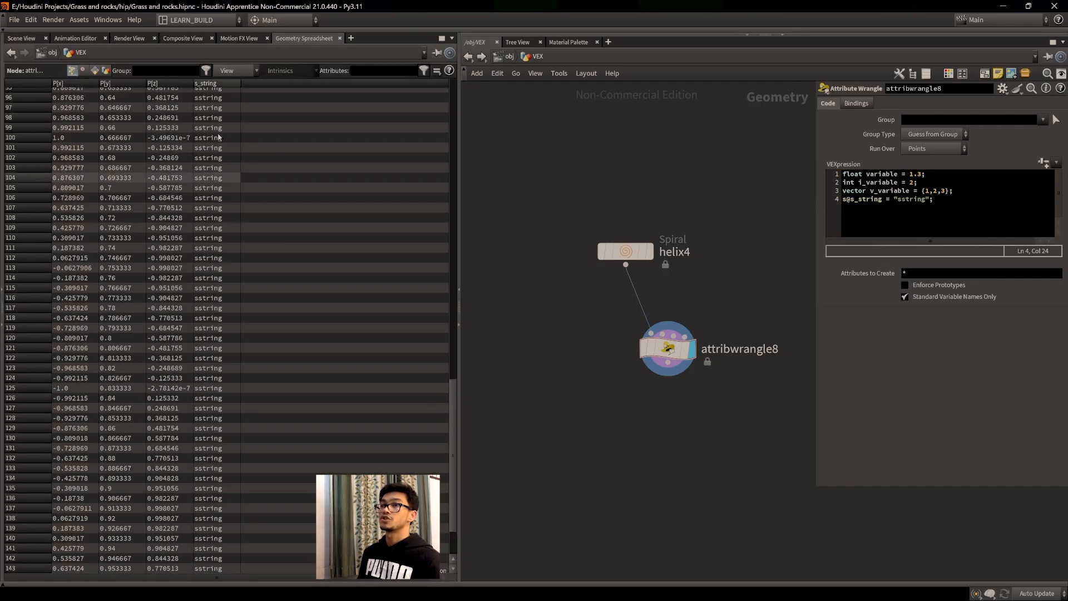
scroll(222, 184, "up", 5)
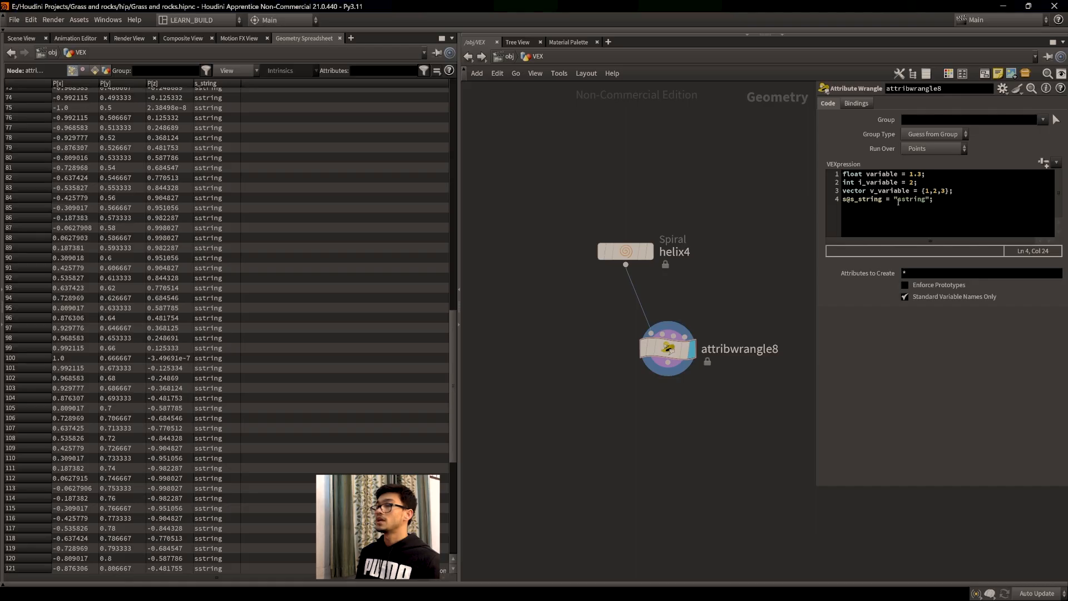
left_click(21, 38)
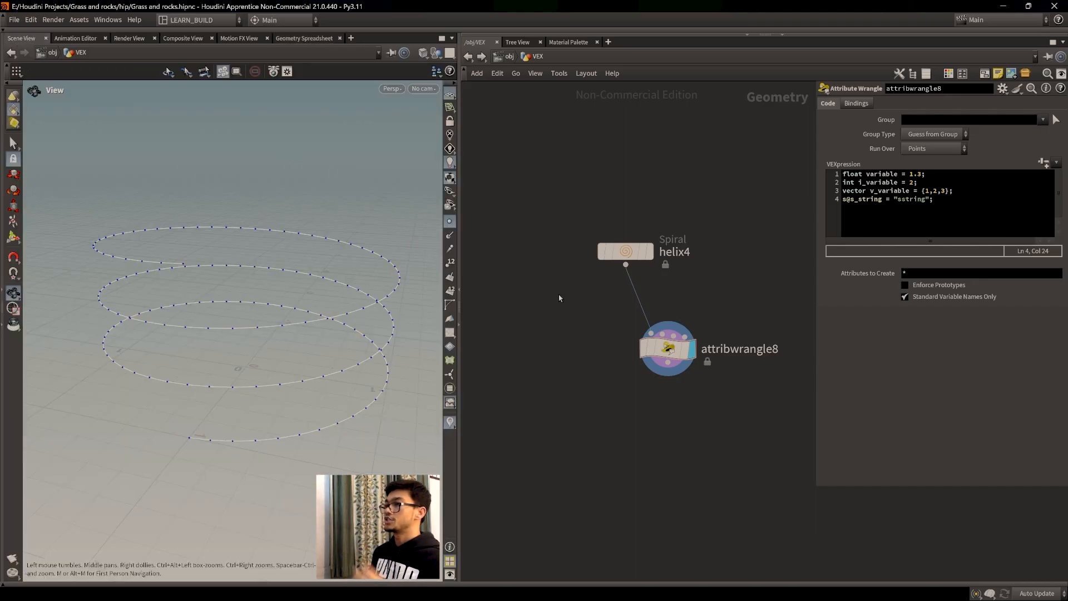
left_click_drag(883, 199, 850, 199)
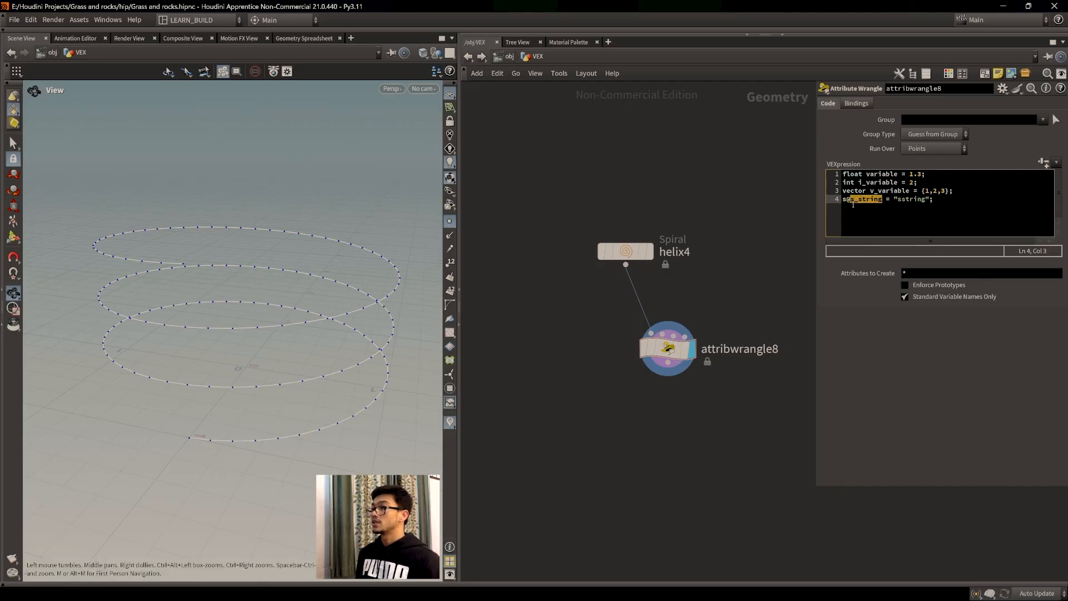
left_click(893, 212)
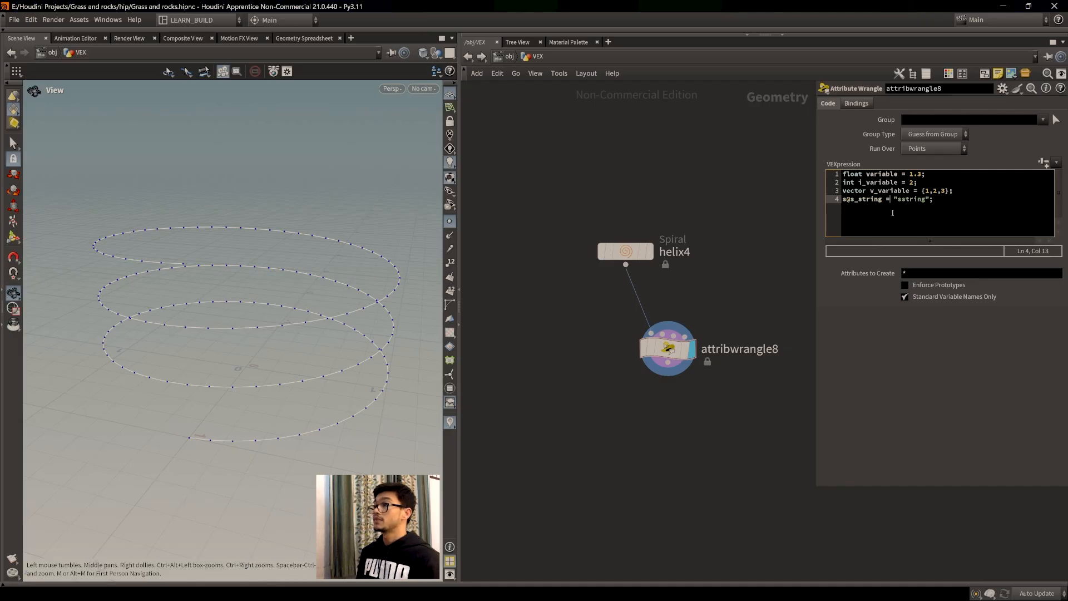
left_click_drag(884, 203, 851, 207)
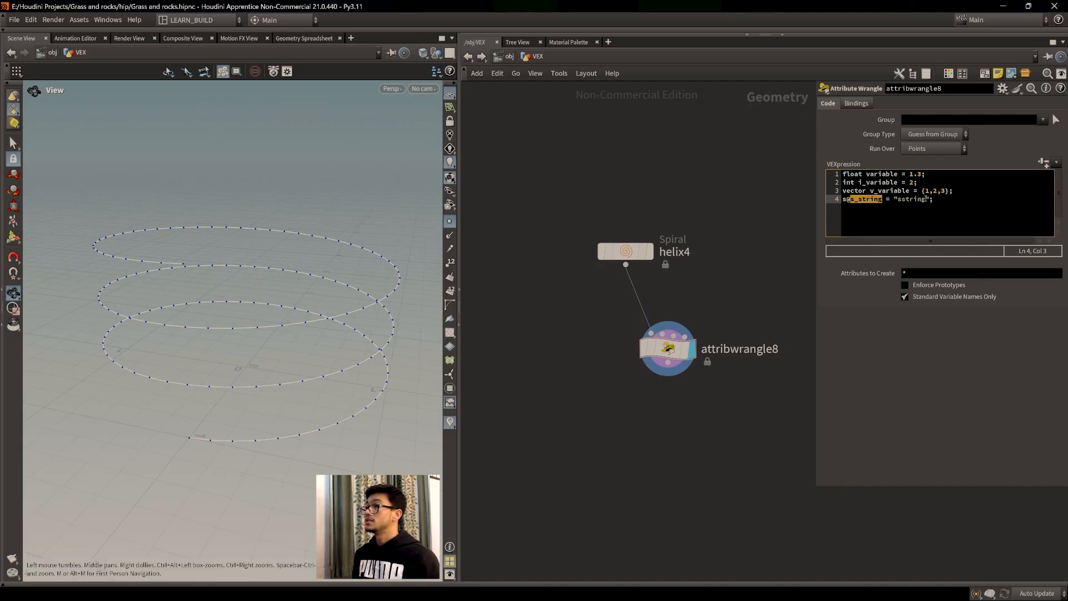
left_click_drag(927, 199, 899, 204)
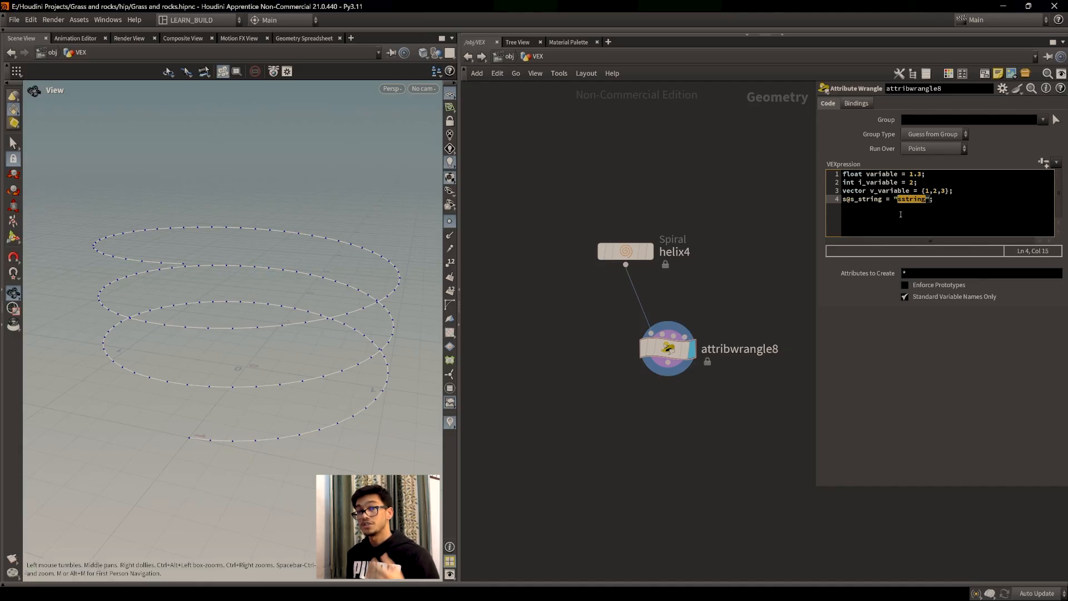
left_click(921, 205)
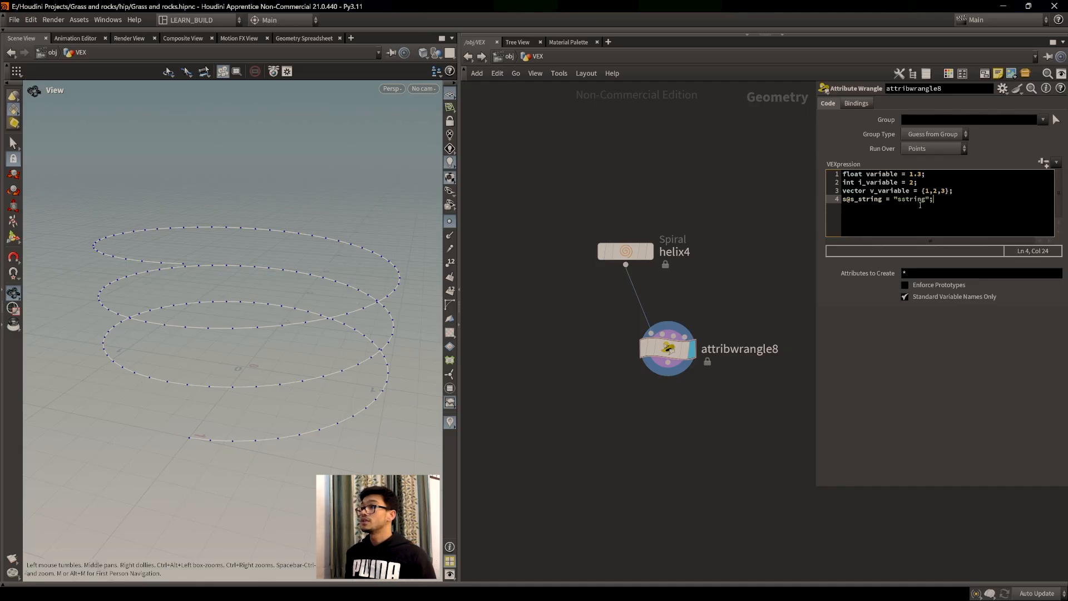
left_click(846, 199)
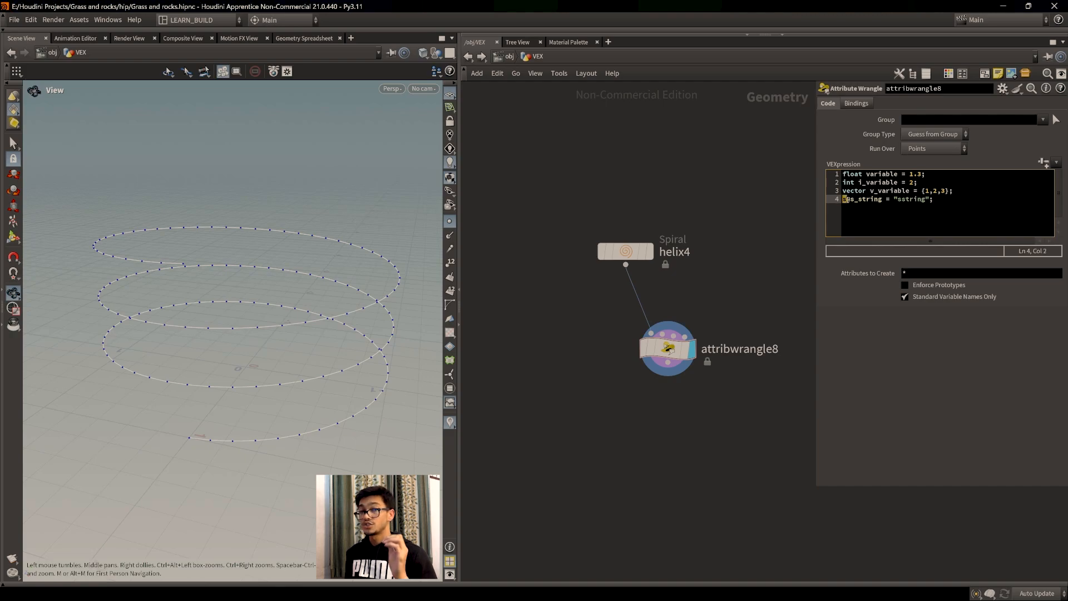
left_click_drag(925, 199, 896, 200)
Compare the s_string column in the Geometry Spreadsheet with the value assigned in the code, ending back in the scene view.
left_click(303, 38)
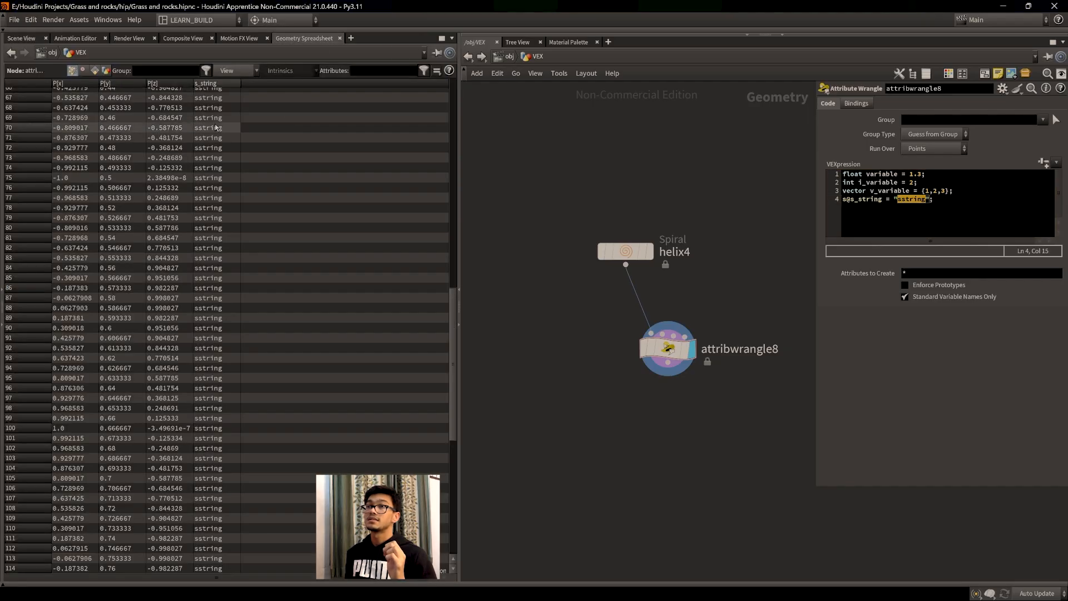
scroll(232, 167, "up", 7)
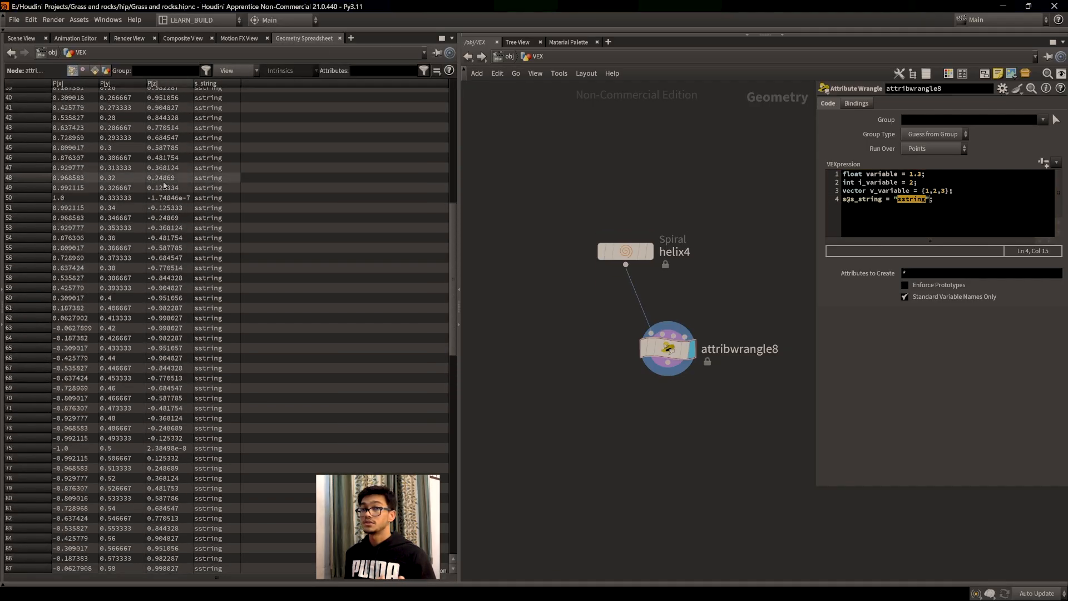
left_click(21, 38)
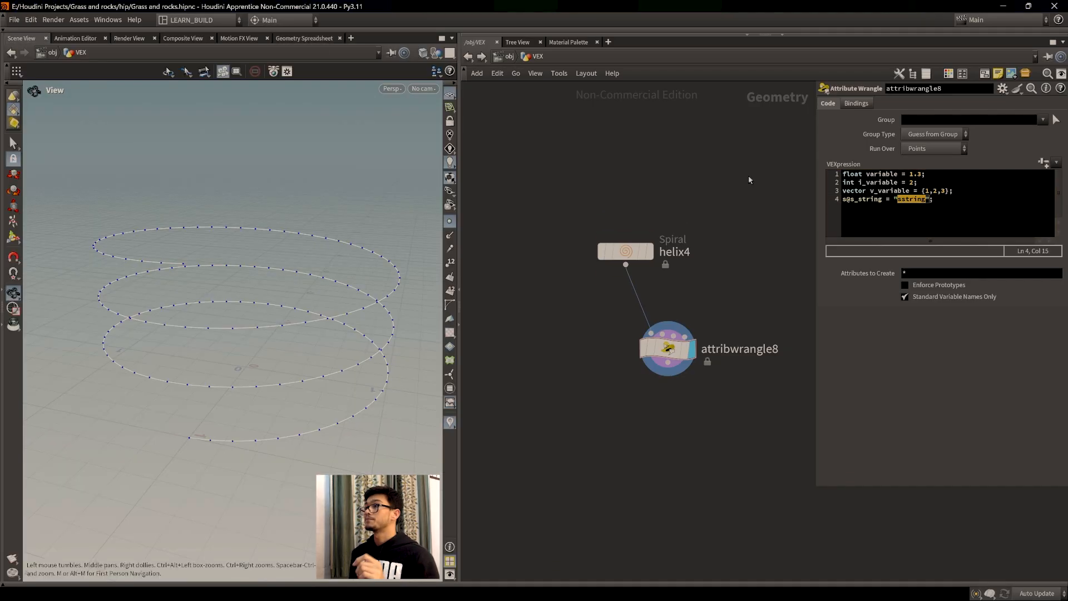
Declare a string variable on the fifth line of the VEXpression: string S_variable = "s_text";.
left_click(966, 202)
key("Return")
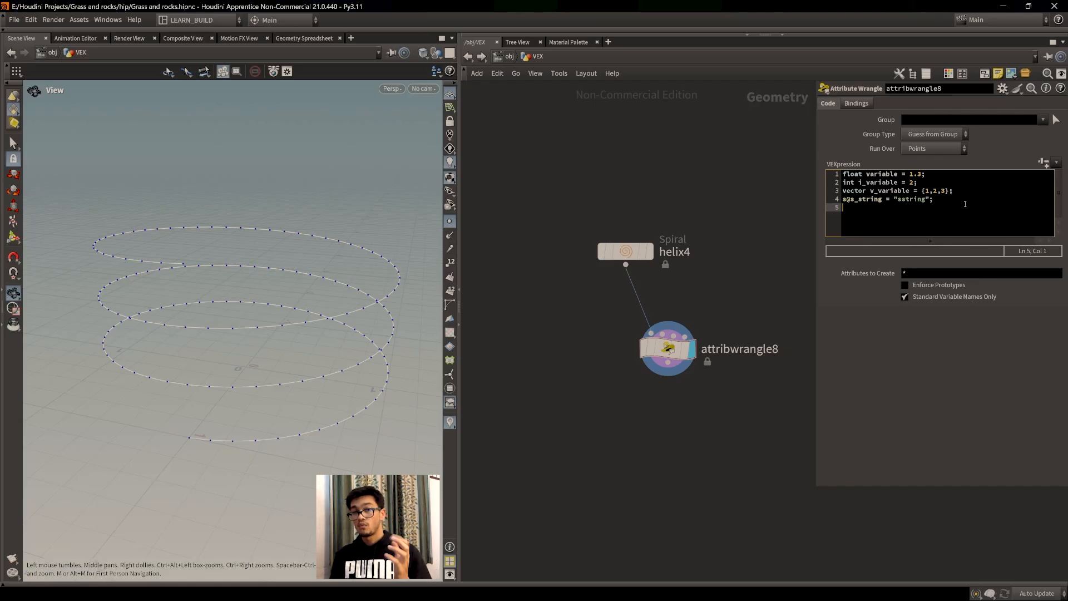
type("string ")
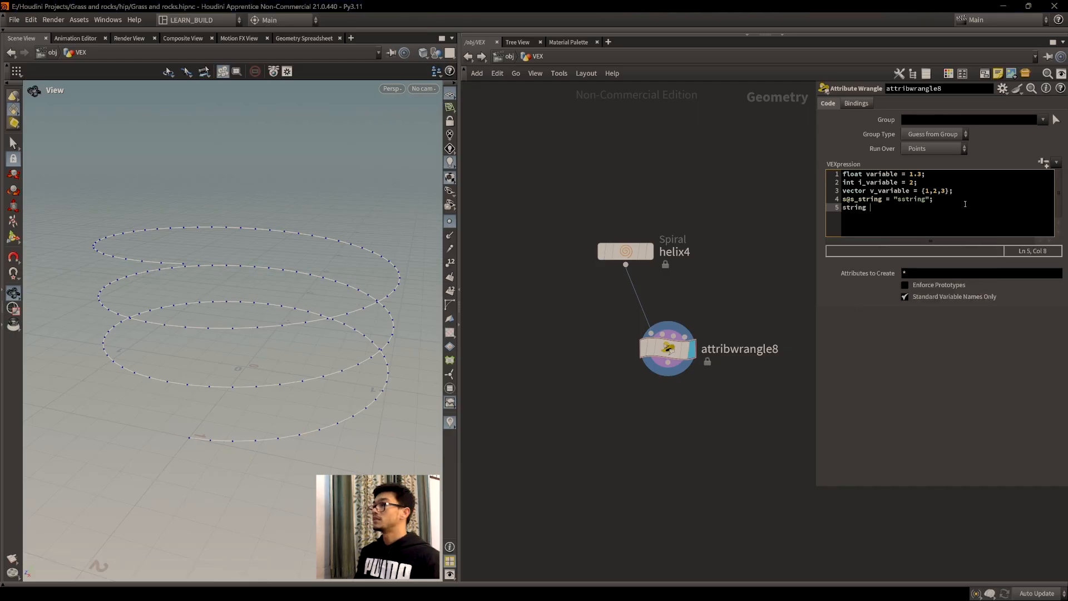
type("ss")
key("BackSpace")
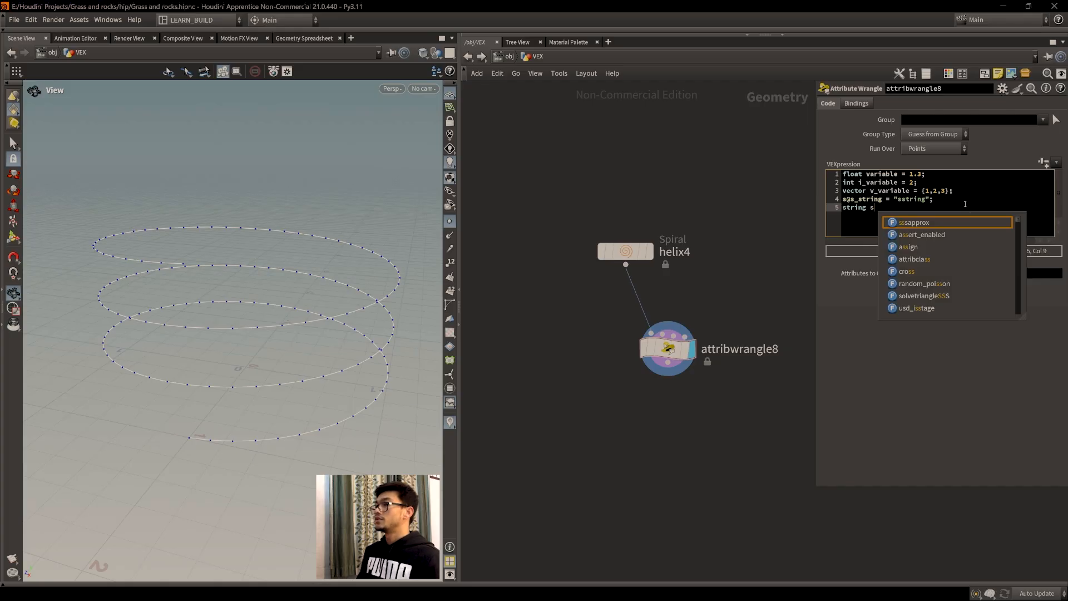
type("_variable ")
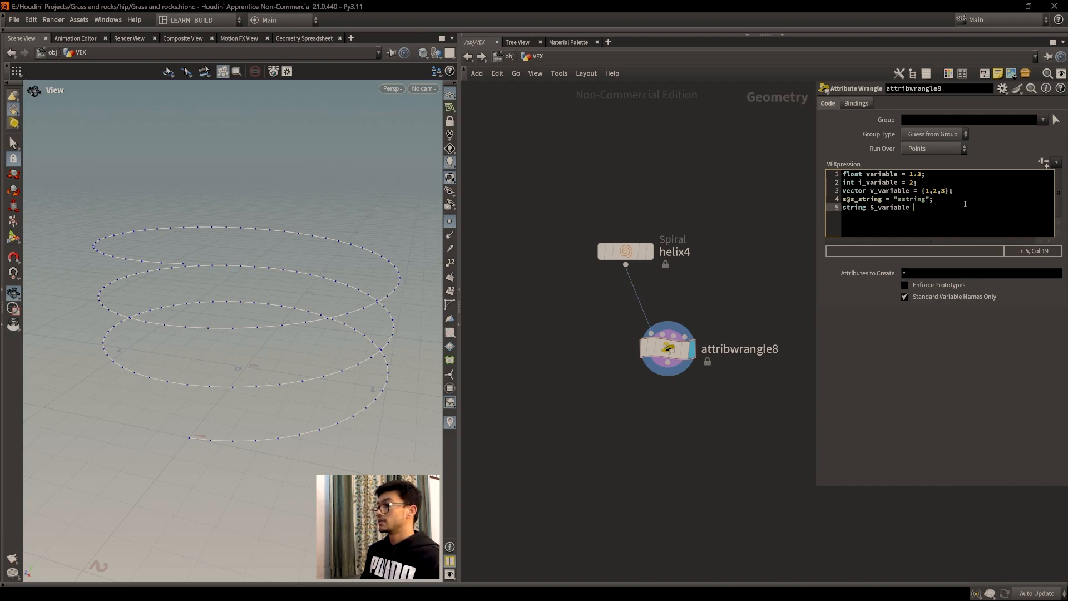
type("= \"")
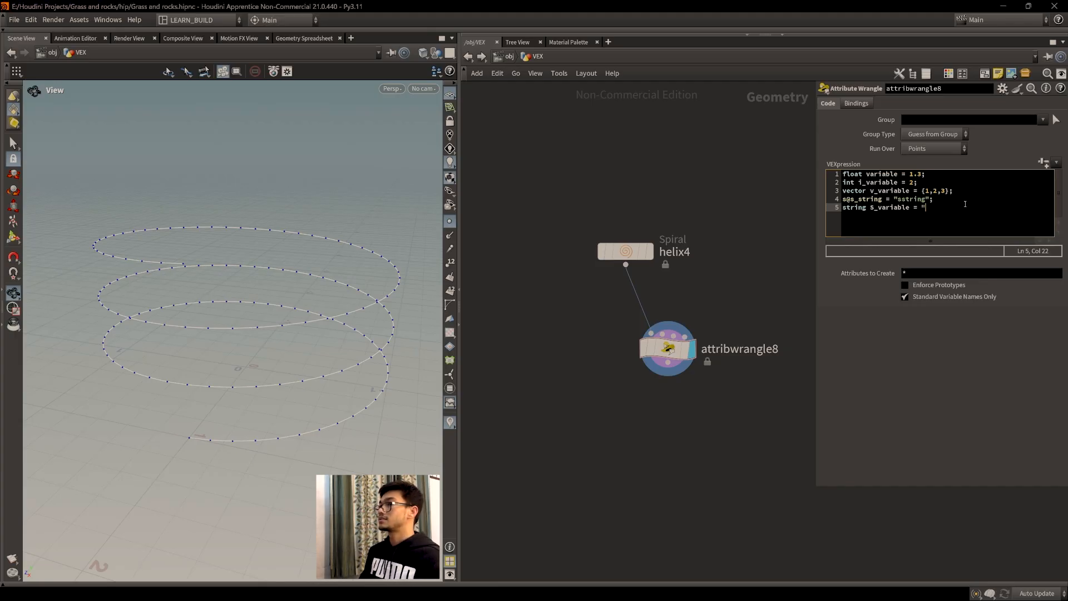
type("s_text\";")
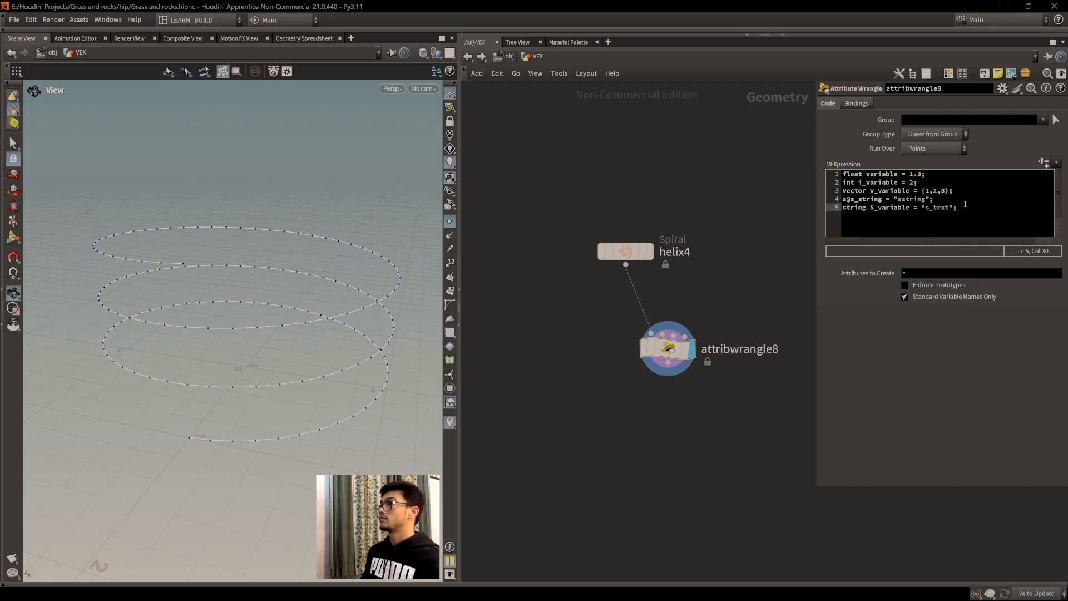
left_click_drag(960, 208, 843, 209)
left_click(980, 211)
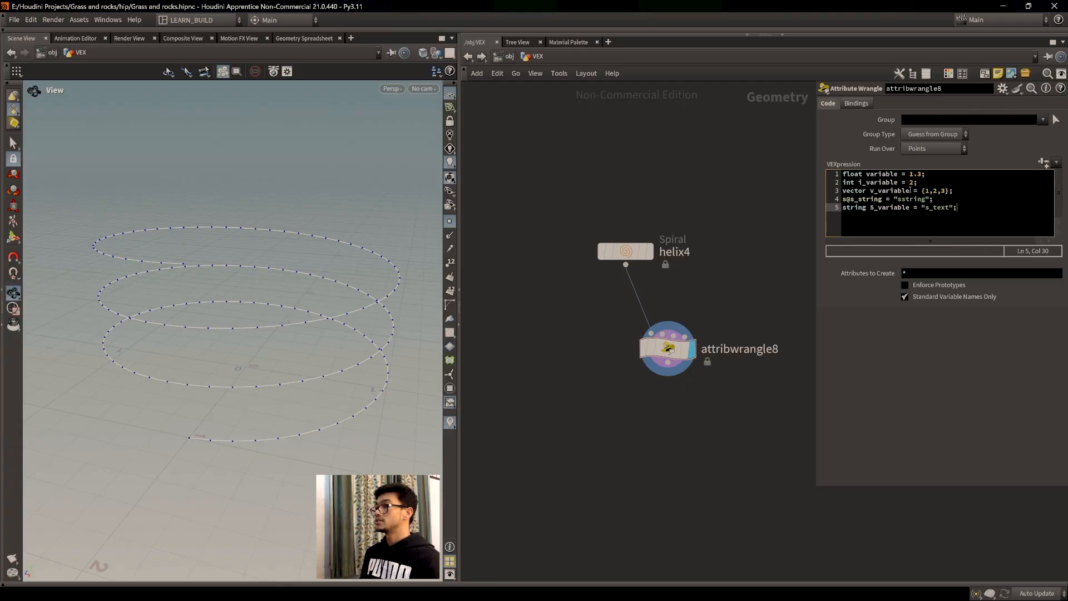
mouse_move(664, 360)
left_mouse_down()
mouse_move(662, 337)
mouse_move(636, 369)
mouse_move(661, 378)
left_mouse_up()
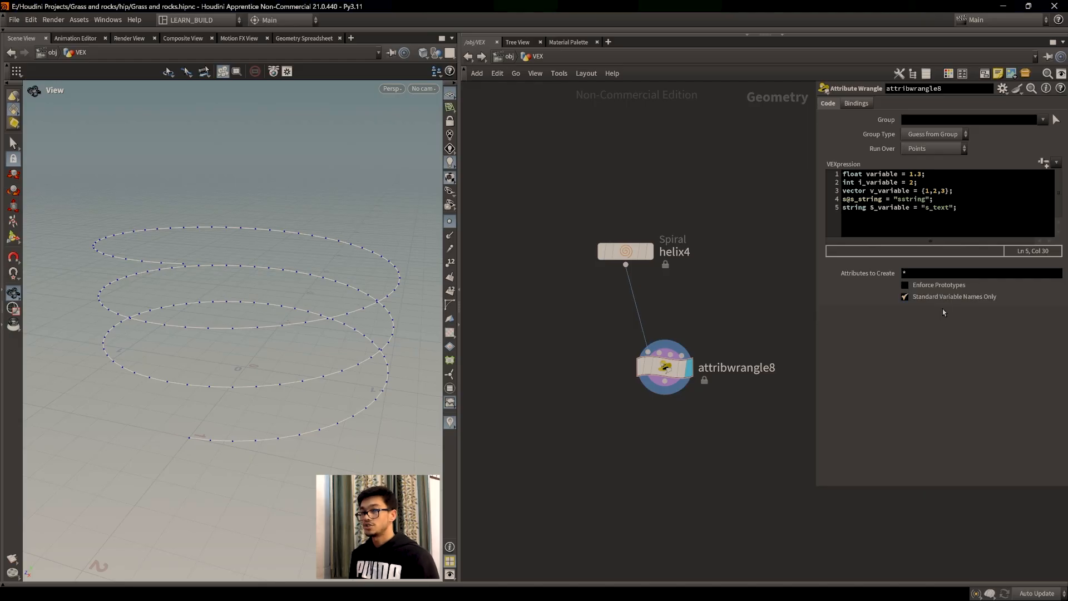
Assign the point color as a vector attribute on the sixth line of the VEXpression: v@Cd = {1,2,1};.
left_click(975, 208)
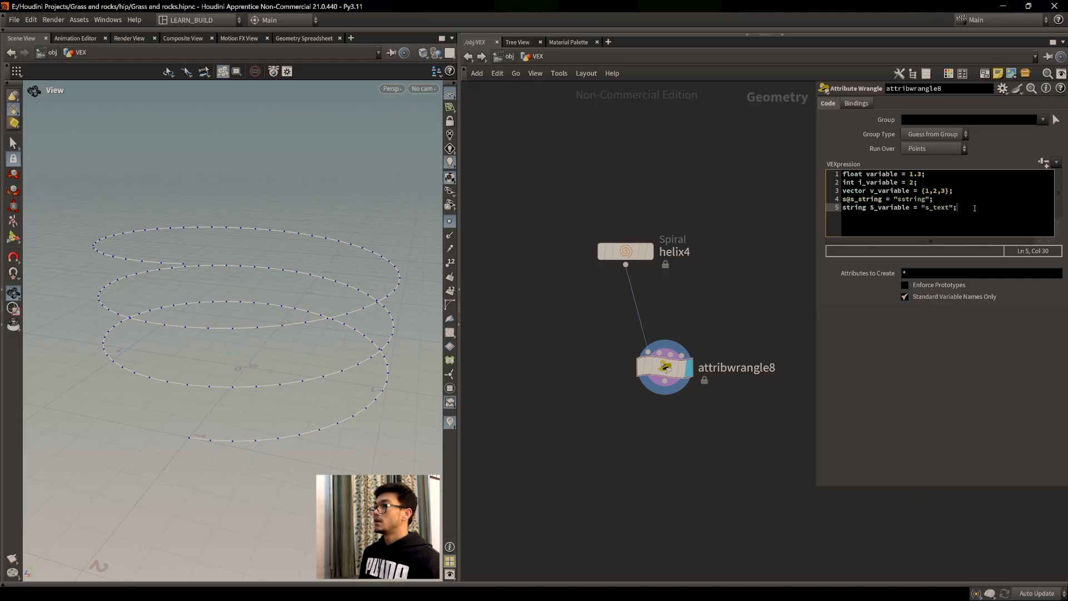
key("Return")
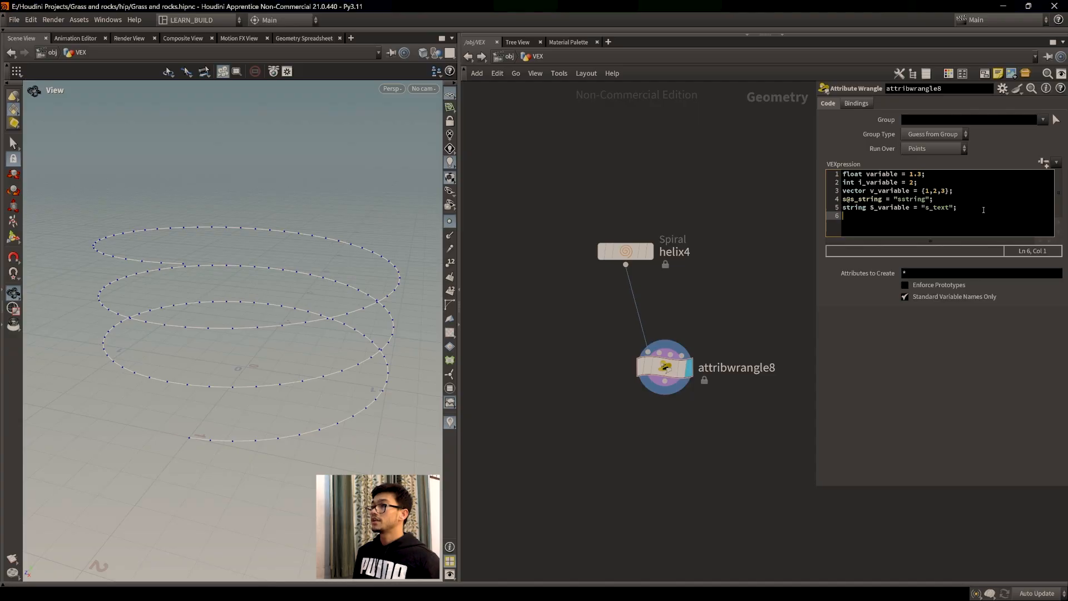
key("BackSpace")
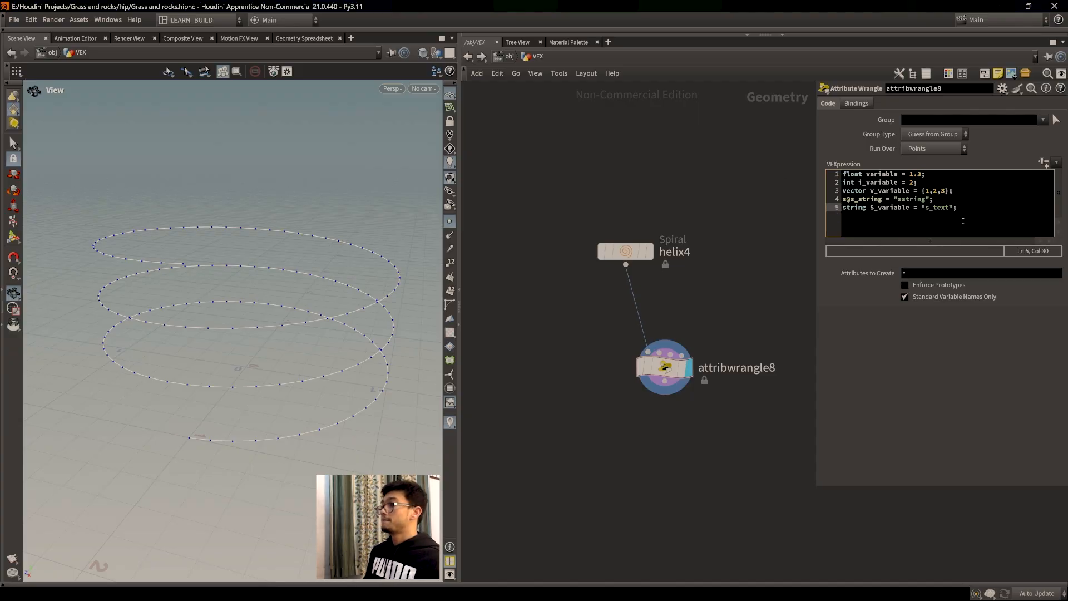
key("Return")
type("v")
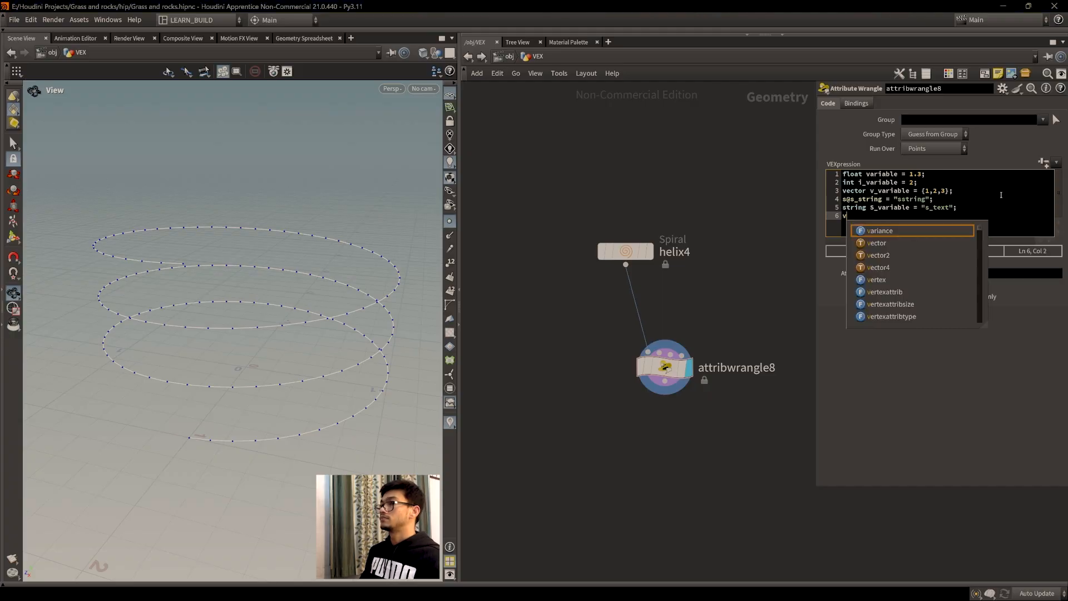
key("BackSpace")
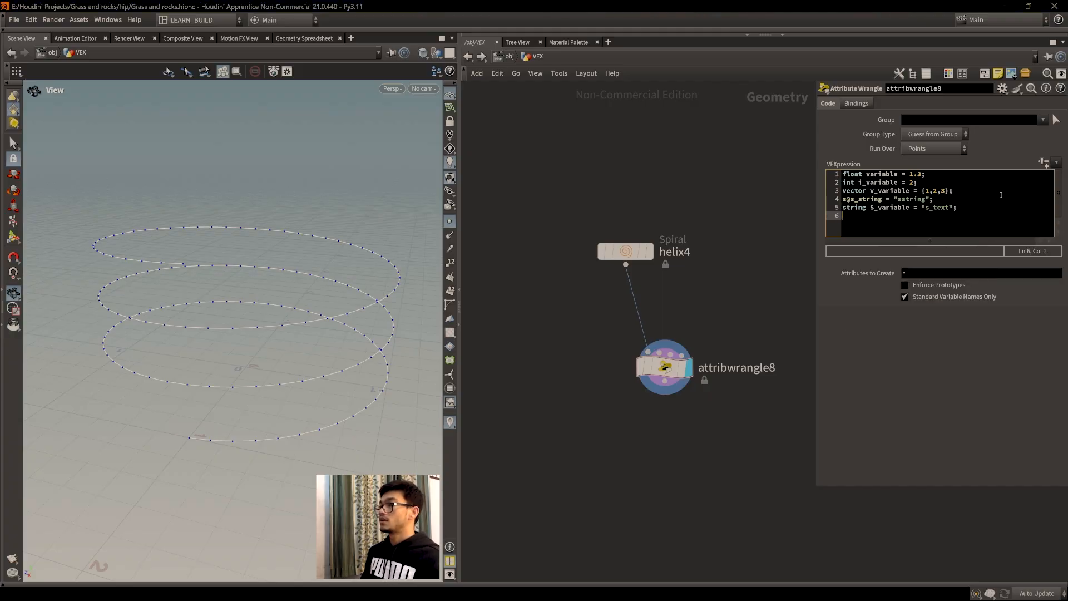
type("v@")
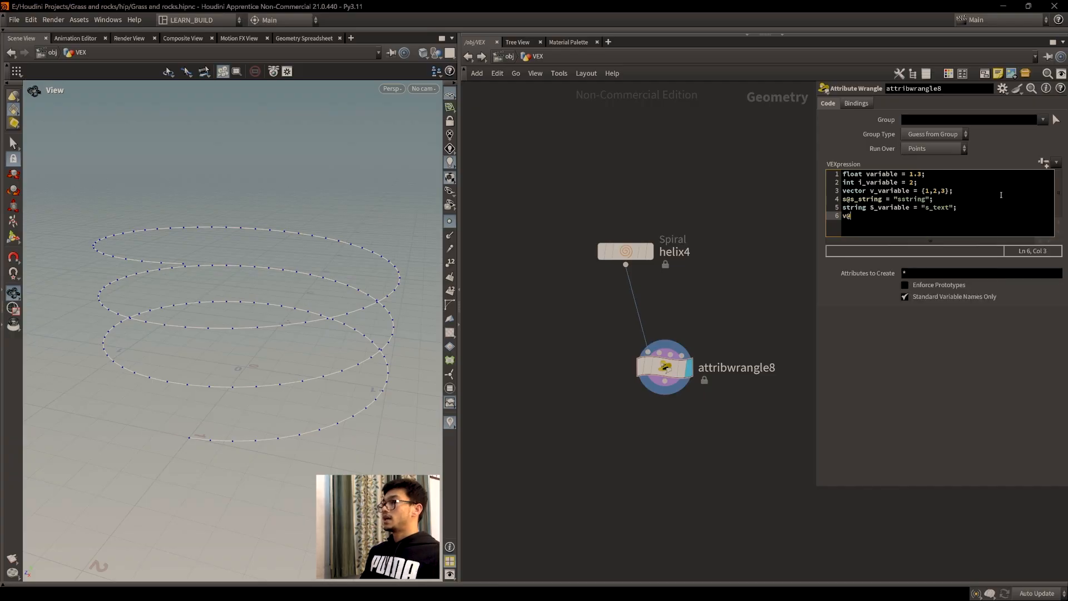
type("Cd")
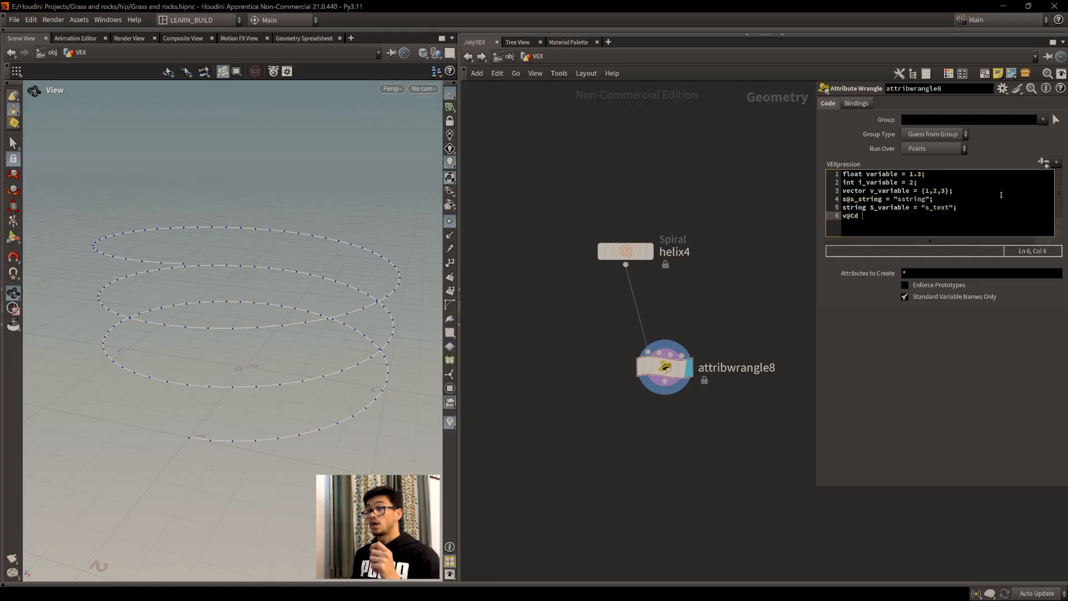
key("BackSpace")
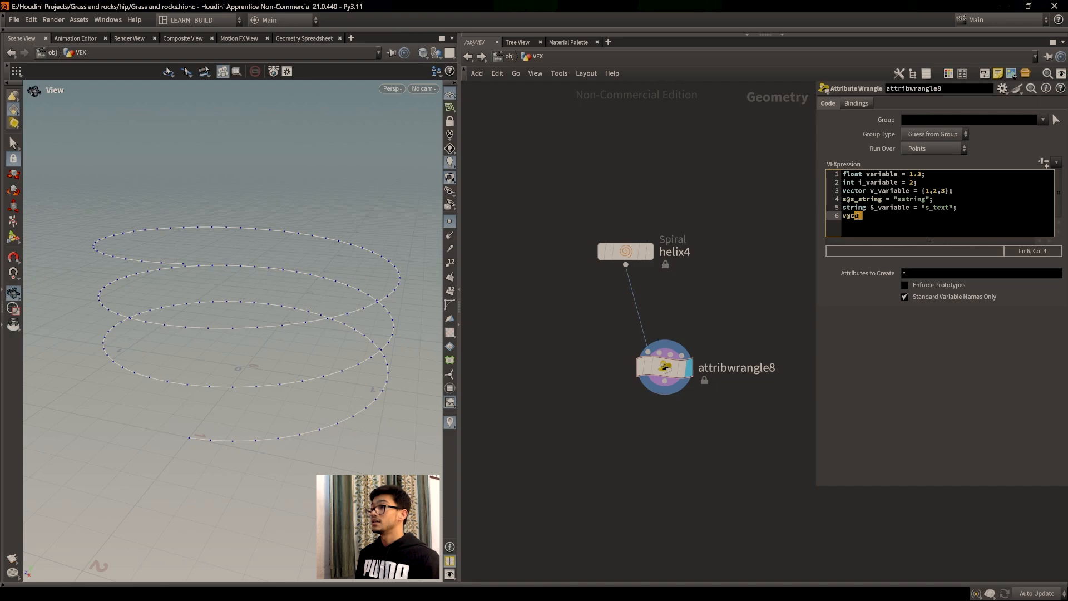
left_click_drag(864, 218, 843, 216)
left_click(861, 218)
left_click(862, 210)
left_click(864, 215)
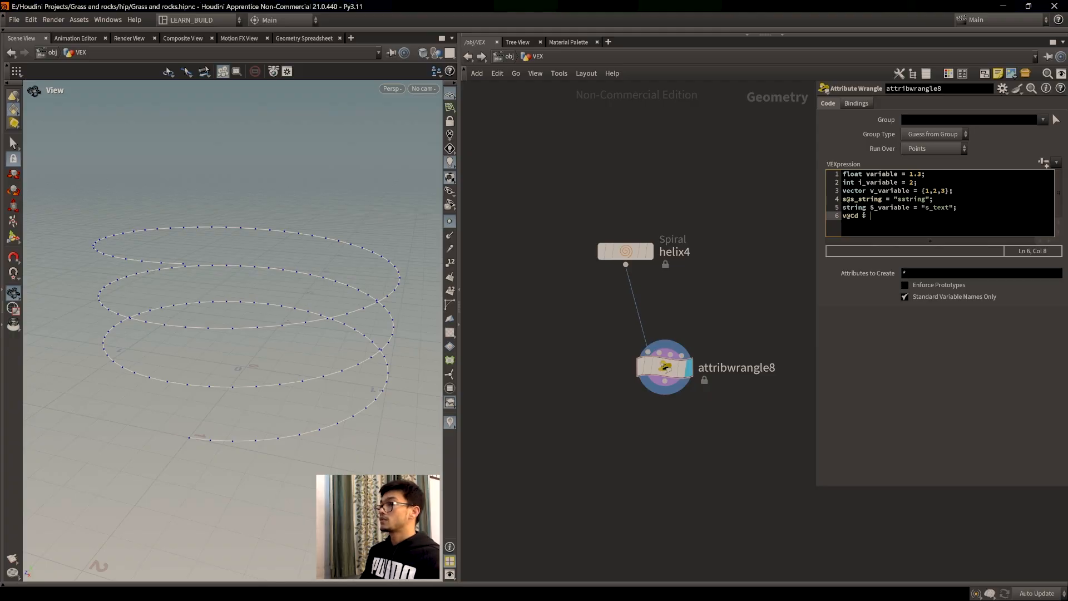
type("{1,2,1")
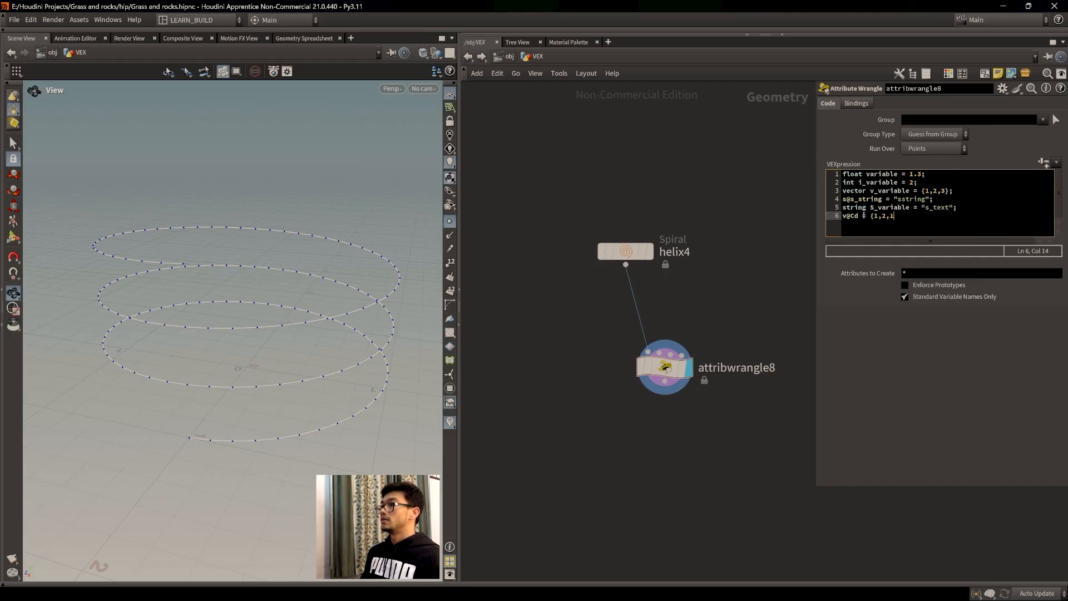
type("};")
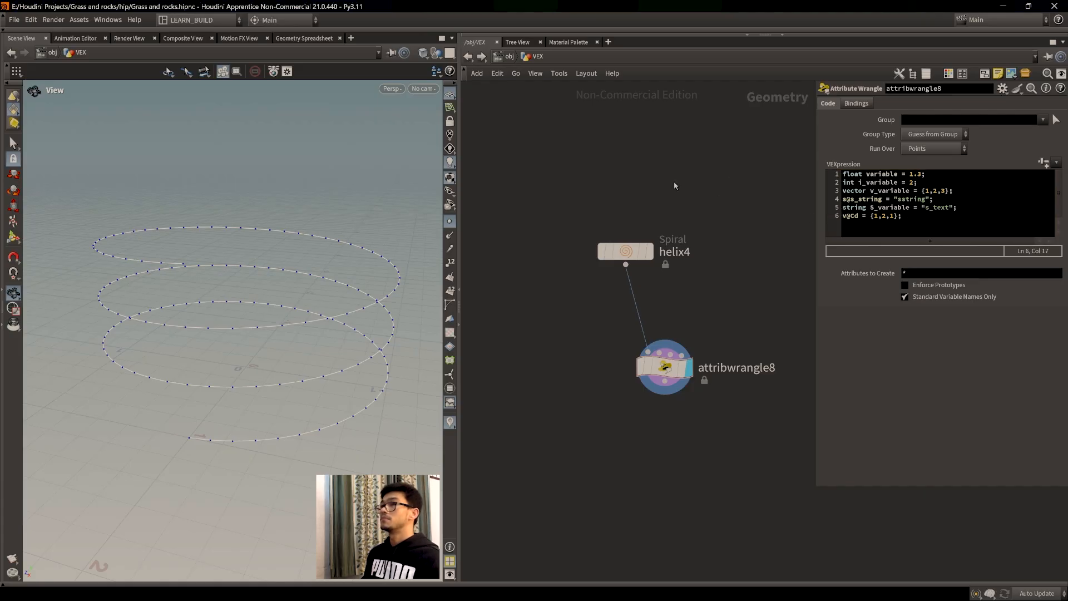
Check the wrangle's color attribute in the Geometry Spreadsheet and view the helix from another angle in the scene view.
left_click(304, 38)
scroll(311, 119, "up", 4)
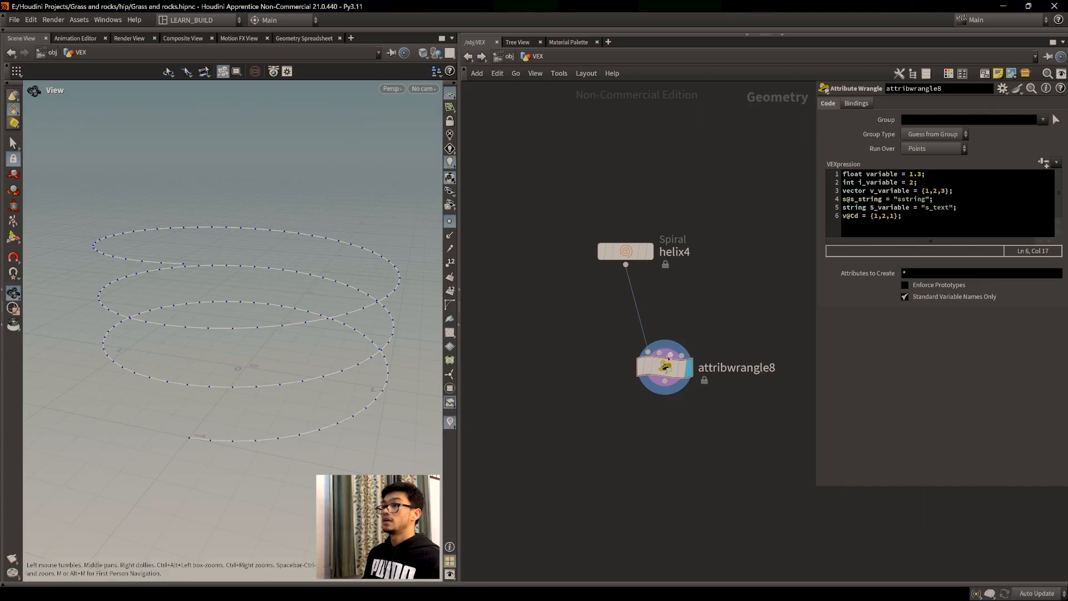
left_click_drag(337, 356, 287, 328)
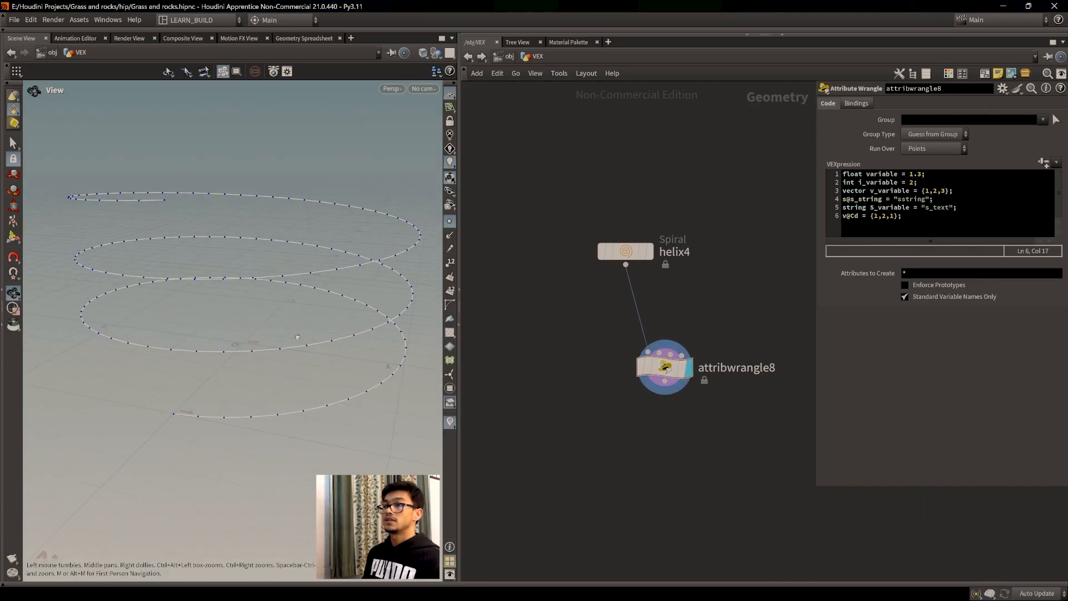
Change the v@Cd color vector on the sixth line to {1,0,0} and view the helix in the scene.
left_click(897, 216)
key("BackSpace")
type("0")
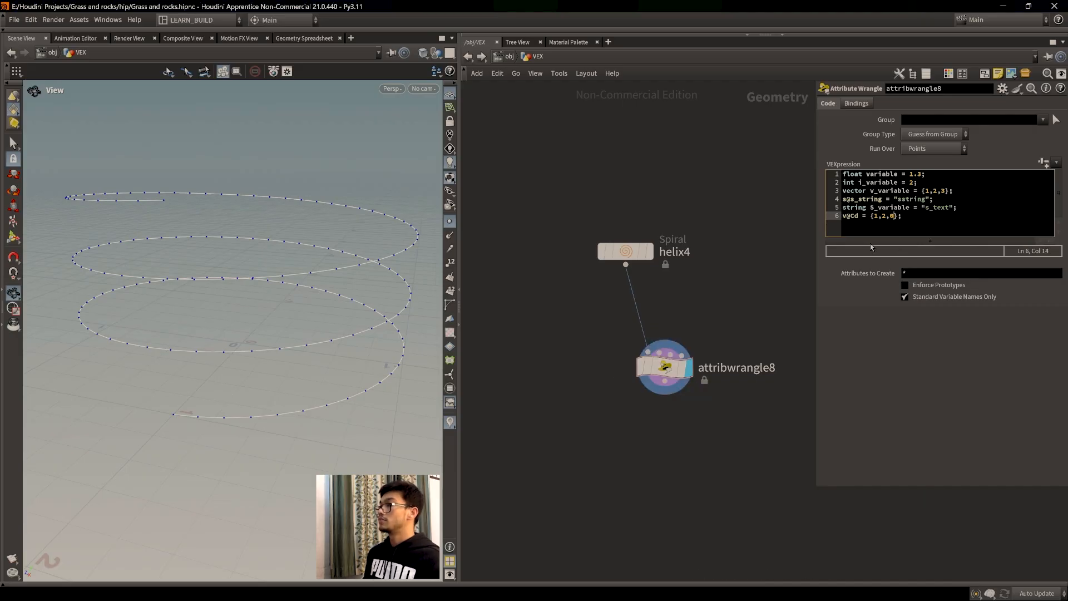
left_click(887, 216)
key("BackSpace")
type("0")
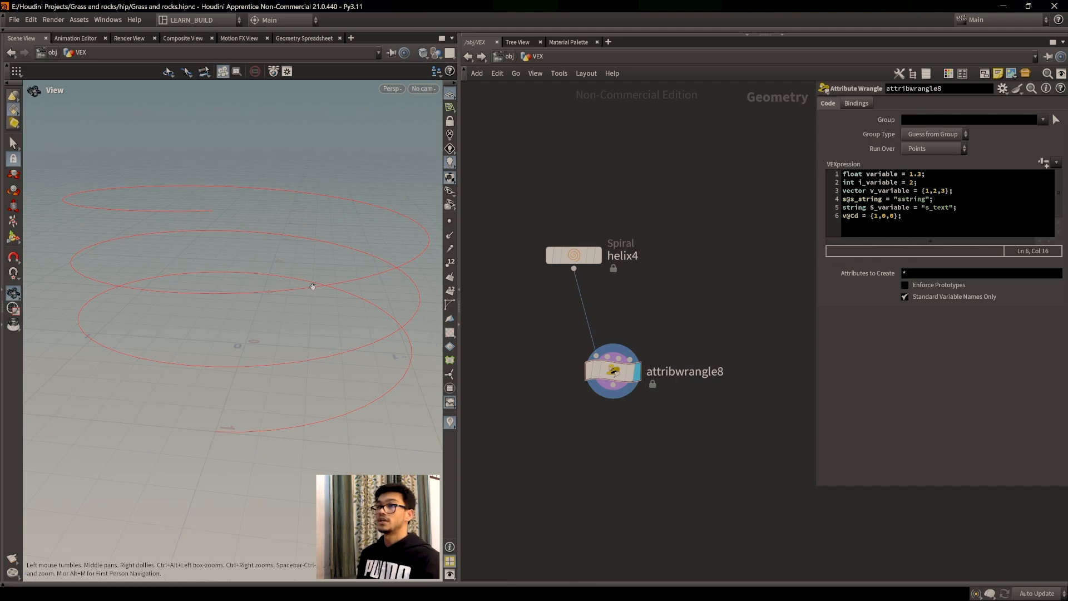
mouse_move(318, 393)
left_mouse_down()
mouse_move(323, 365)
mouse_move(333, 405)
left_mouse_up()
Compare the first component of the v@Cd vector with the i_variable declaration on the second line.
left_click(868, 227)
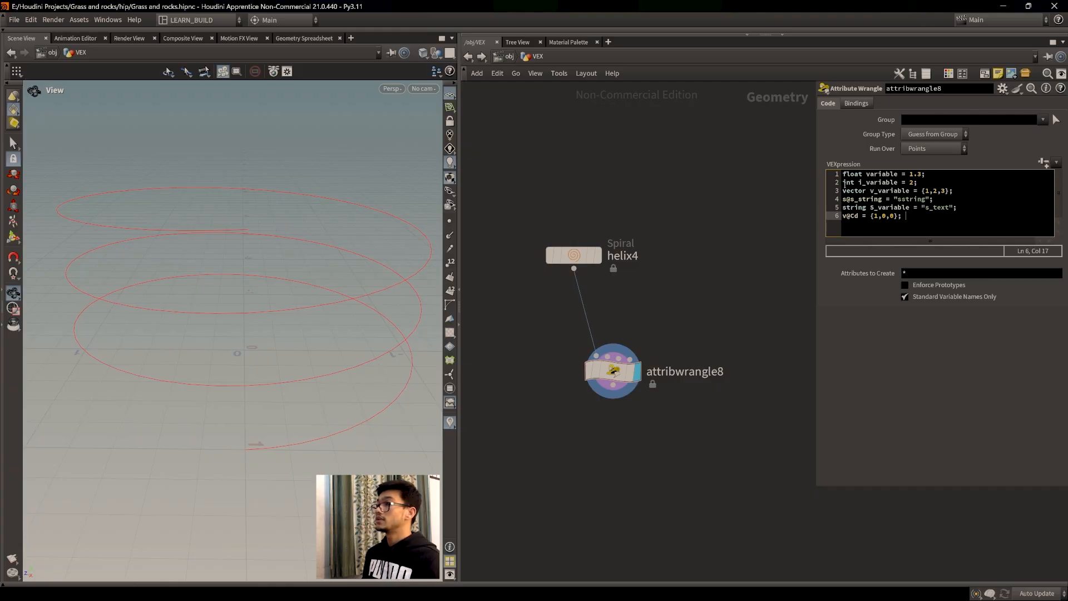
left_click_drag(918, 182, 842, 187)
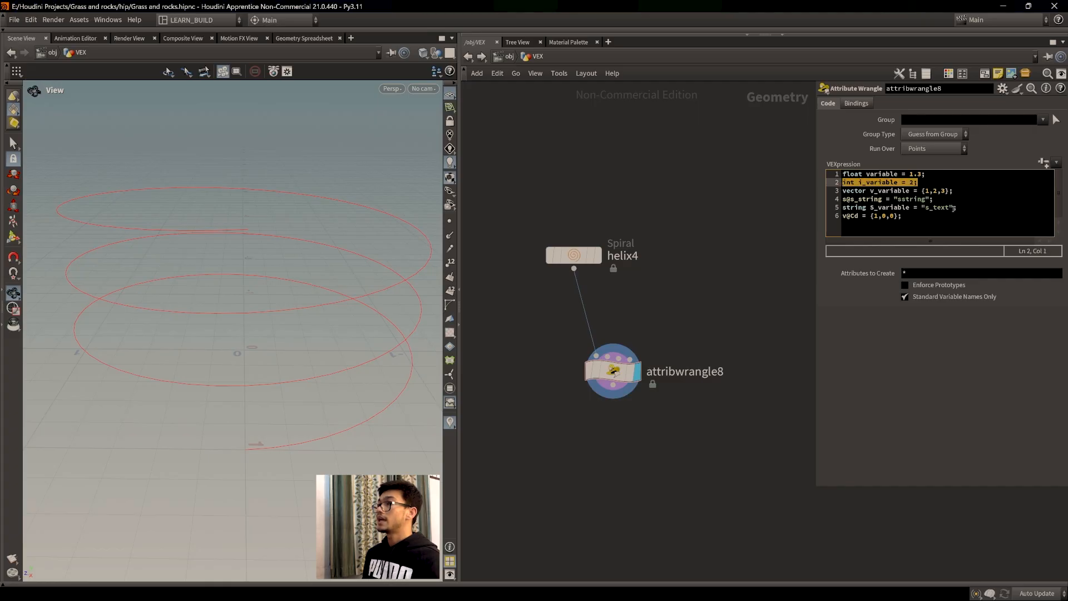
left_click(915, 222)
left_click_drag(875, 217, 879, 216)
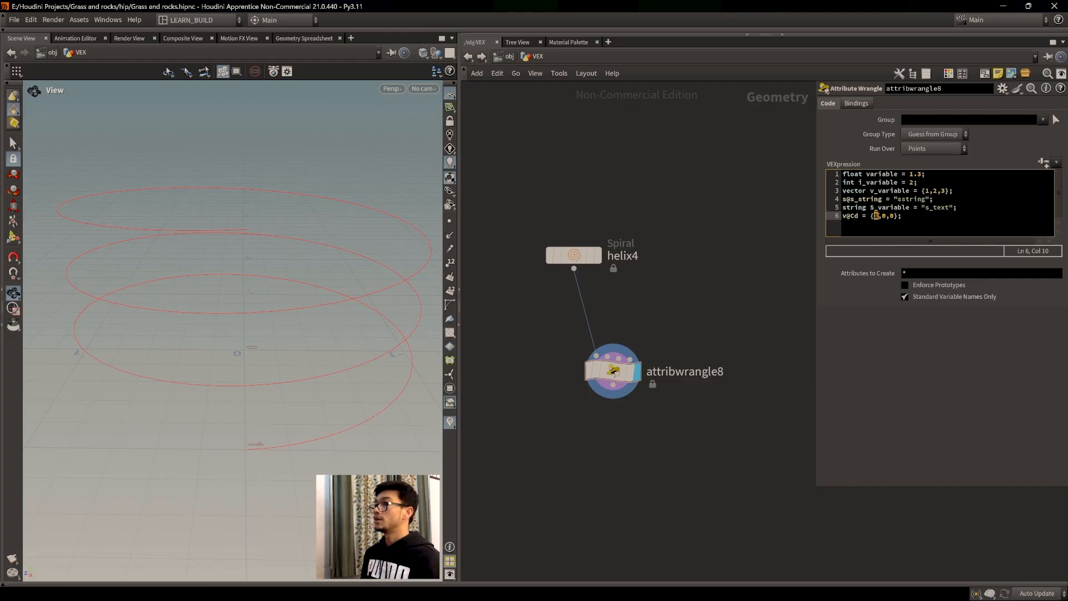
left_click_drag(899, 183, 860, 183)
Try to use the integer variable in the color vector on a seventh line: v@Cd = {i_variable,0,0};.
left_click(920, 218)
key("Return")
type("v@C")
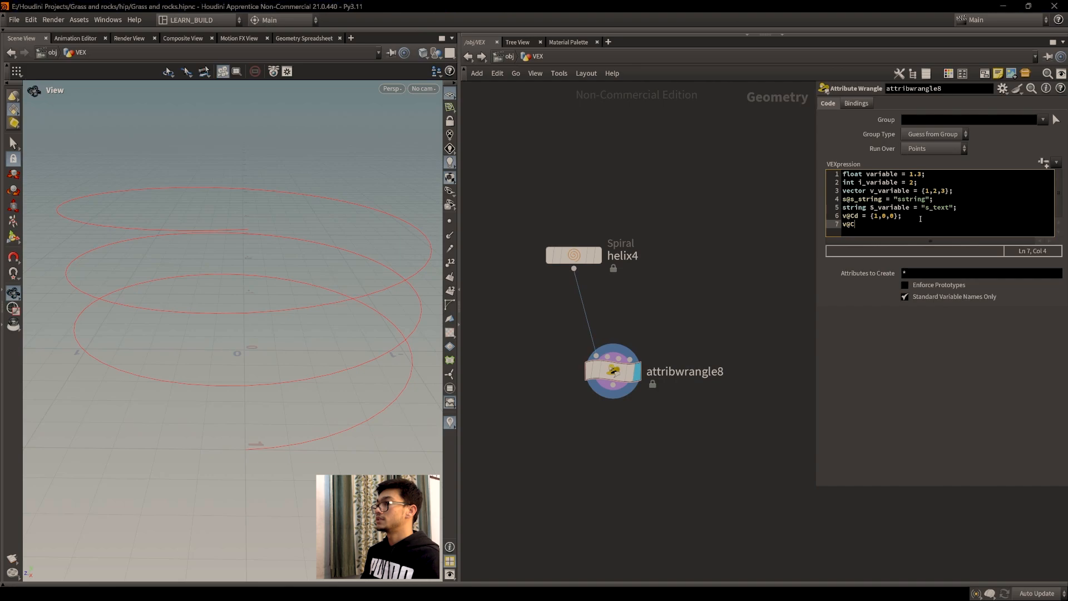
type("d = ")
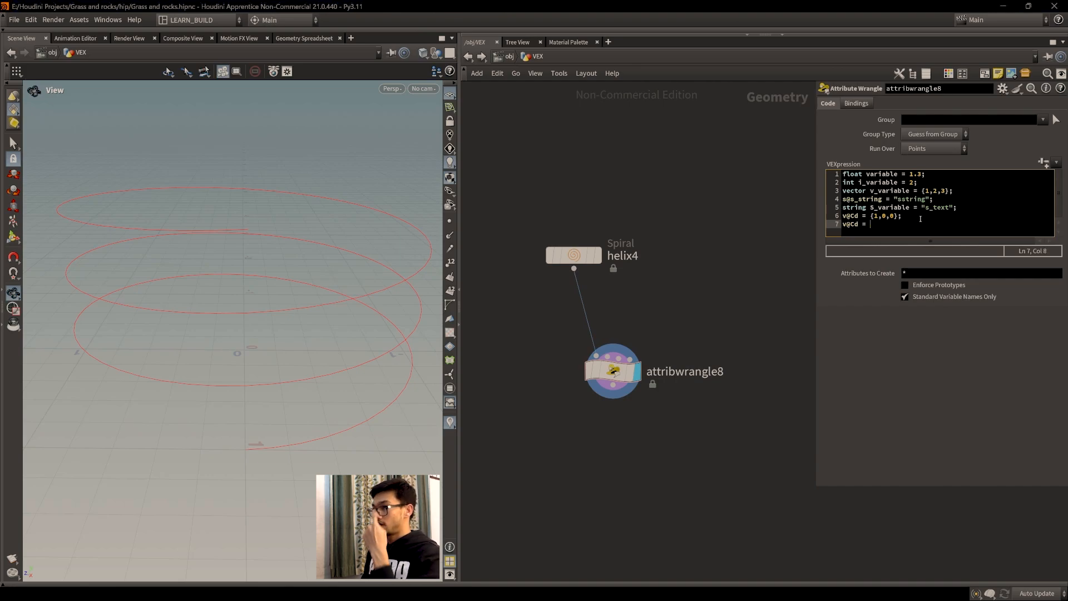
type("{")
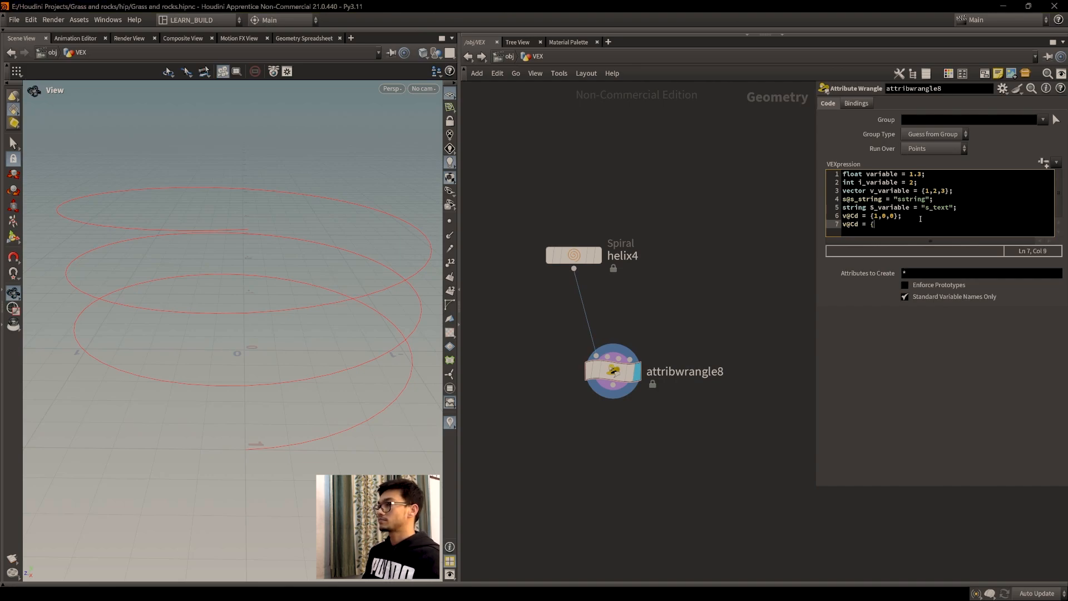
type("i_va")
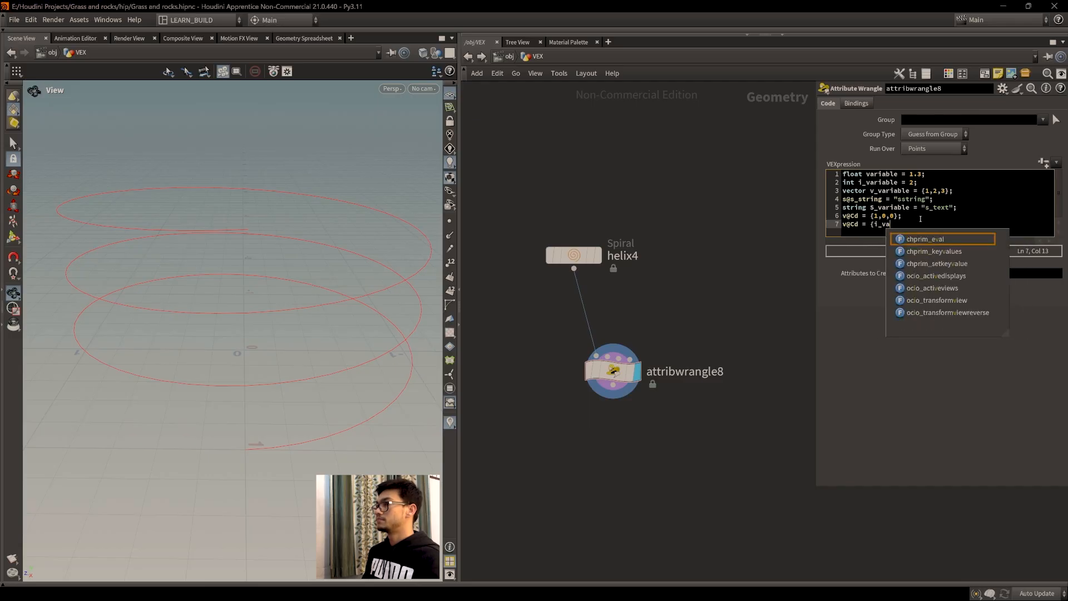
type("riable,0,0")
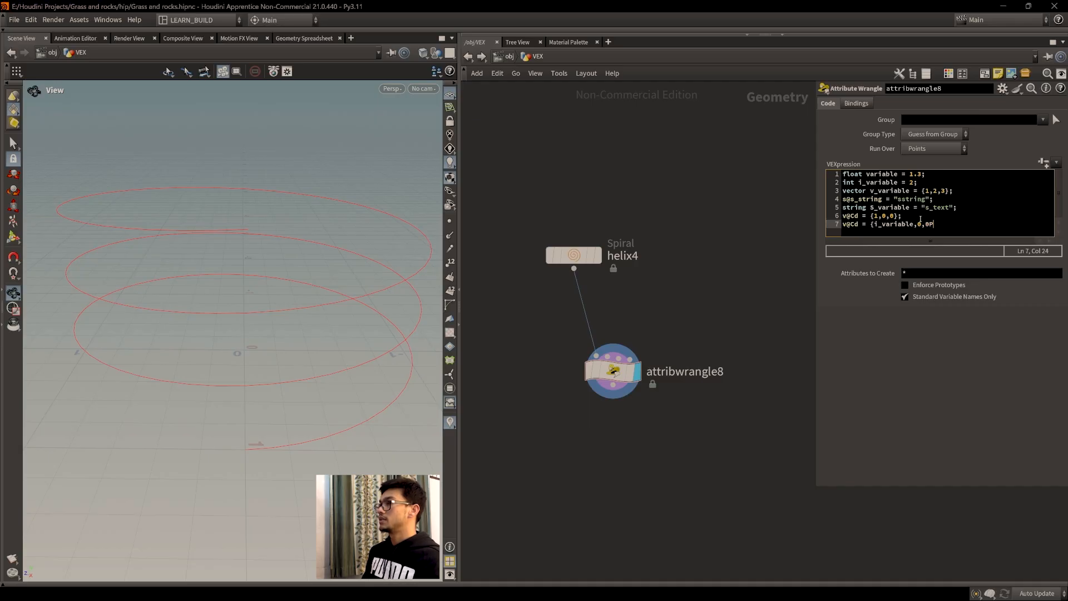
type("};")
left_click(728, 359)
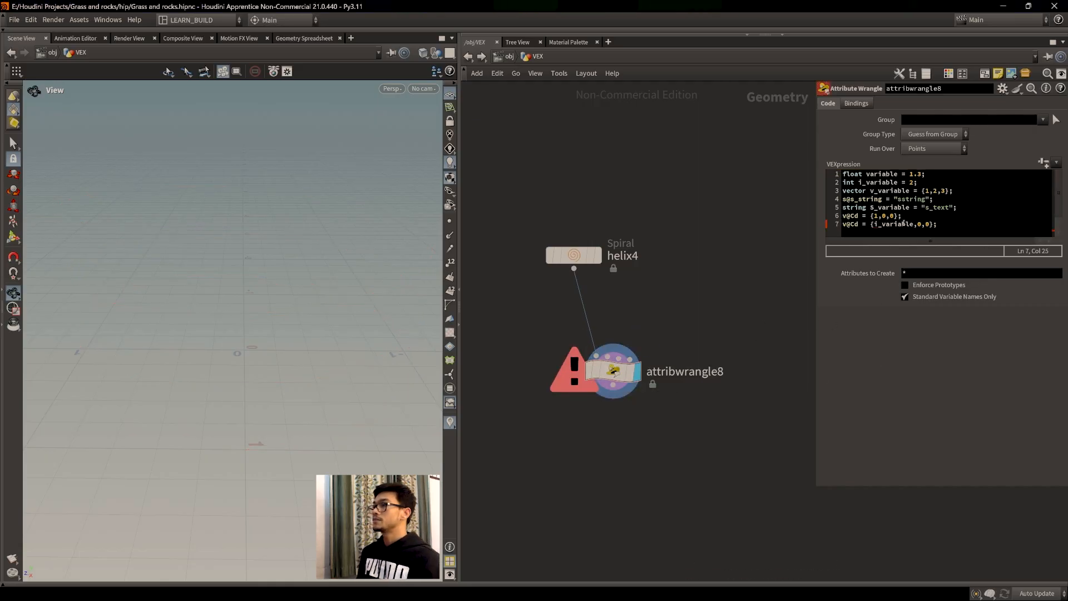
Replace i_variable with 1 in the seventh line's v@Cd vector and start a new line below it.
left_click_drag(911, 224, 878, 223)
key("BackSpace")
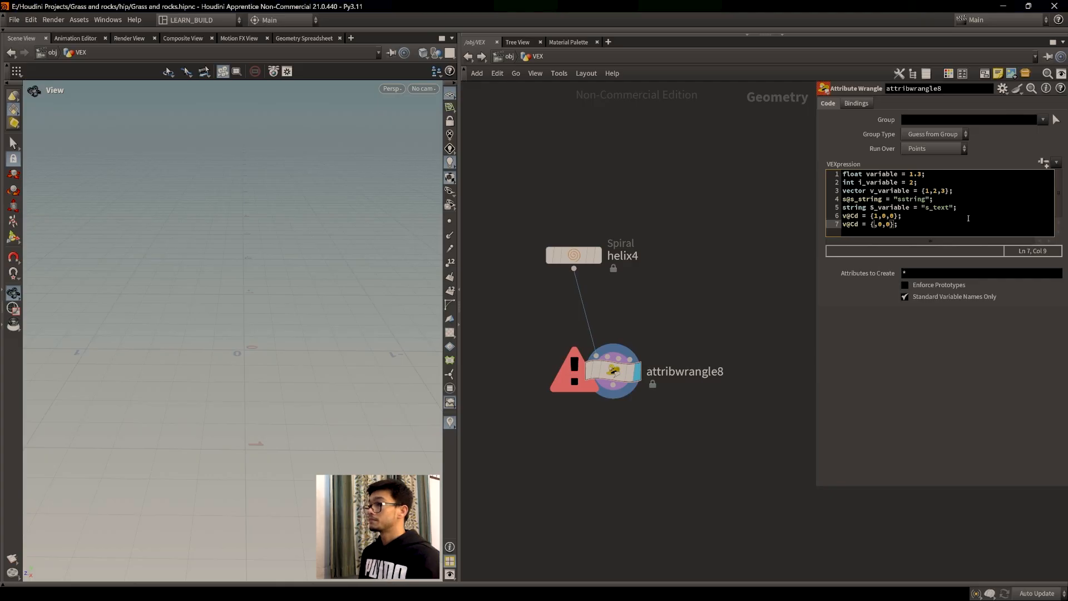
type("1")
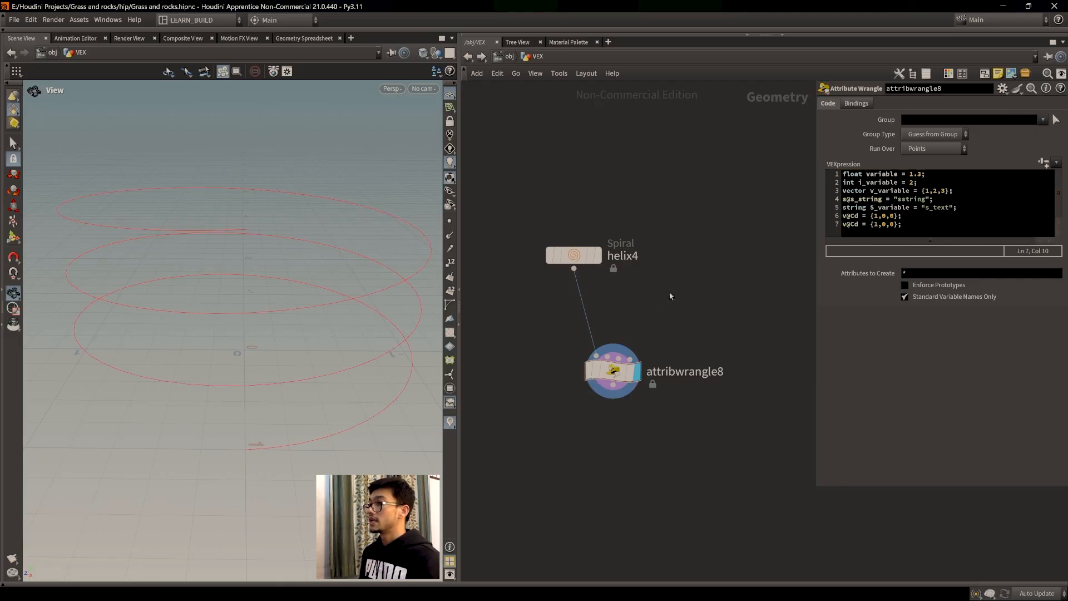
left_click(924, 226)
key("Return")
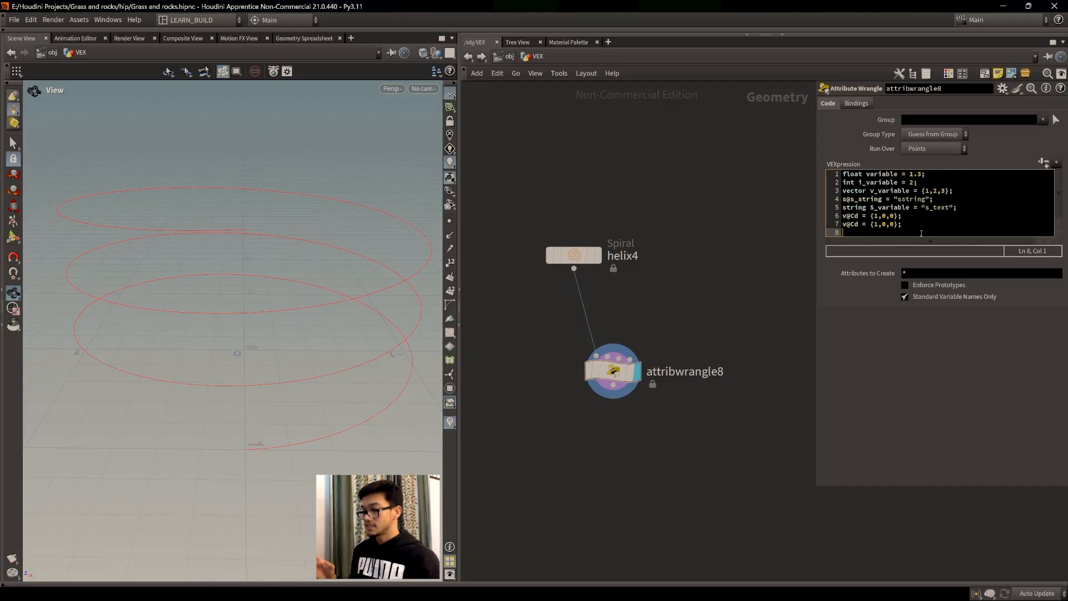
Start an eighth line with v@Cd = and compare it with the curly-brace color vectors on lines six and seven.
type("v")
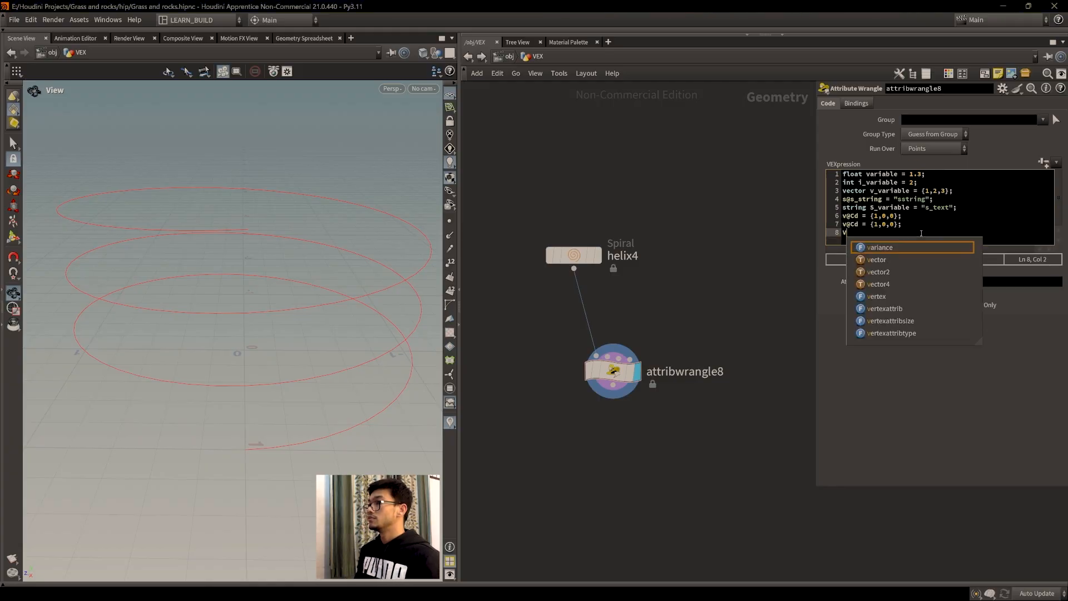
type("@C")
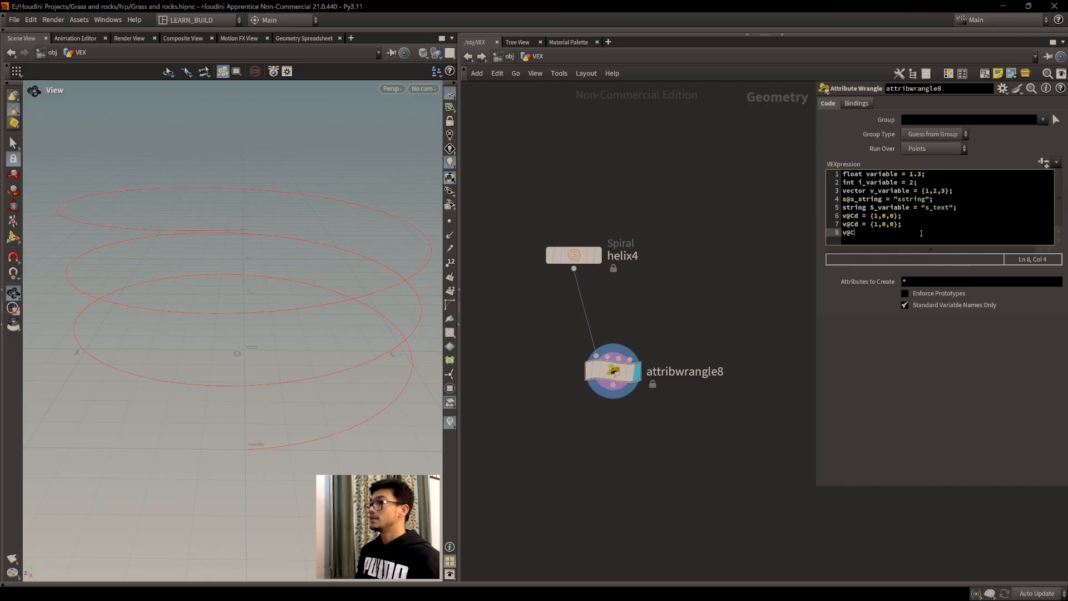
type("d =")
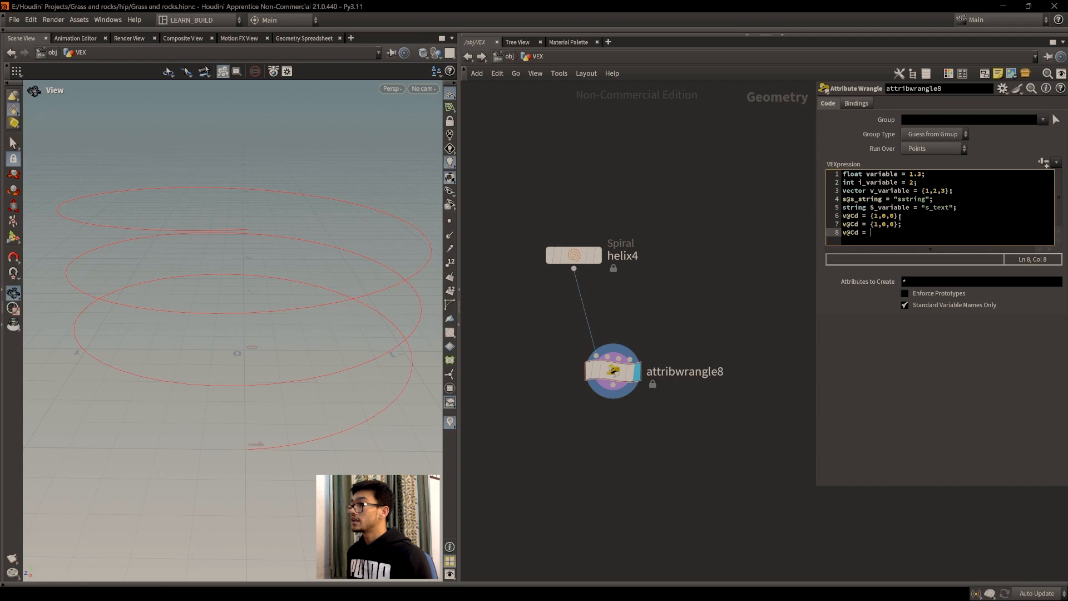
left_click_drag(906, 211, 841, 227)
left_click(927, 226)
left_click_drag(907, 217, 842, 217)
left_click(896, 237)
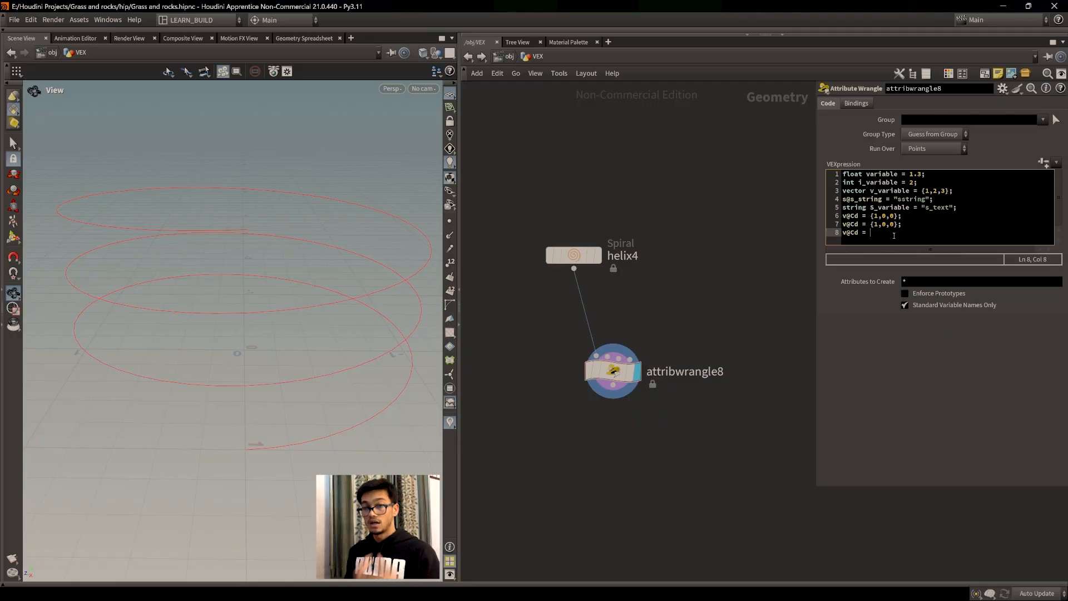
Complete the eighth line as v@Cd = set(i_variable,0,1); and apply the code.
type("set(")
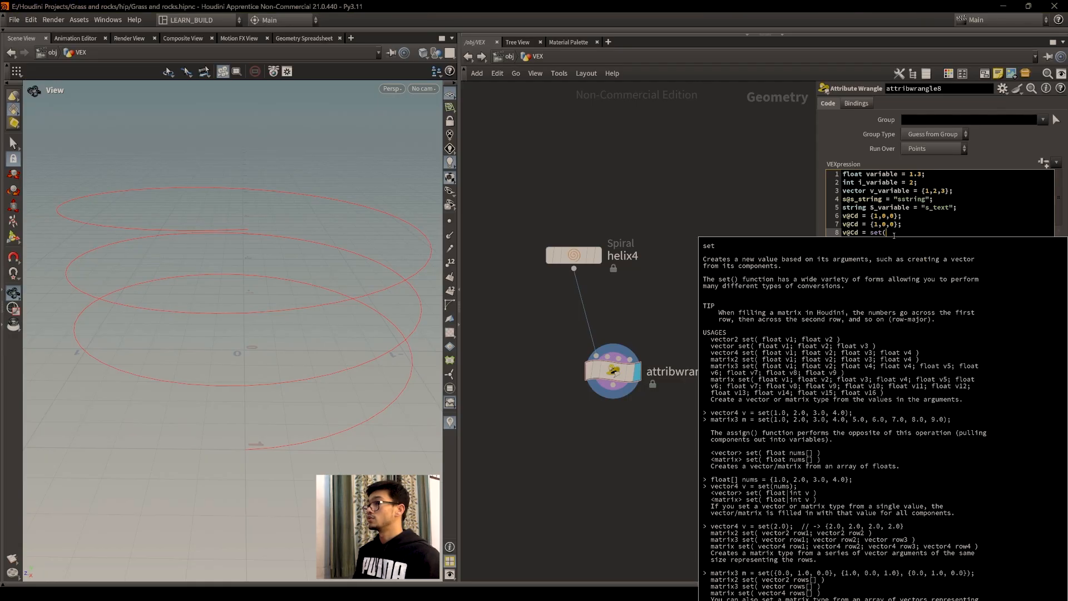
type("i_variab")
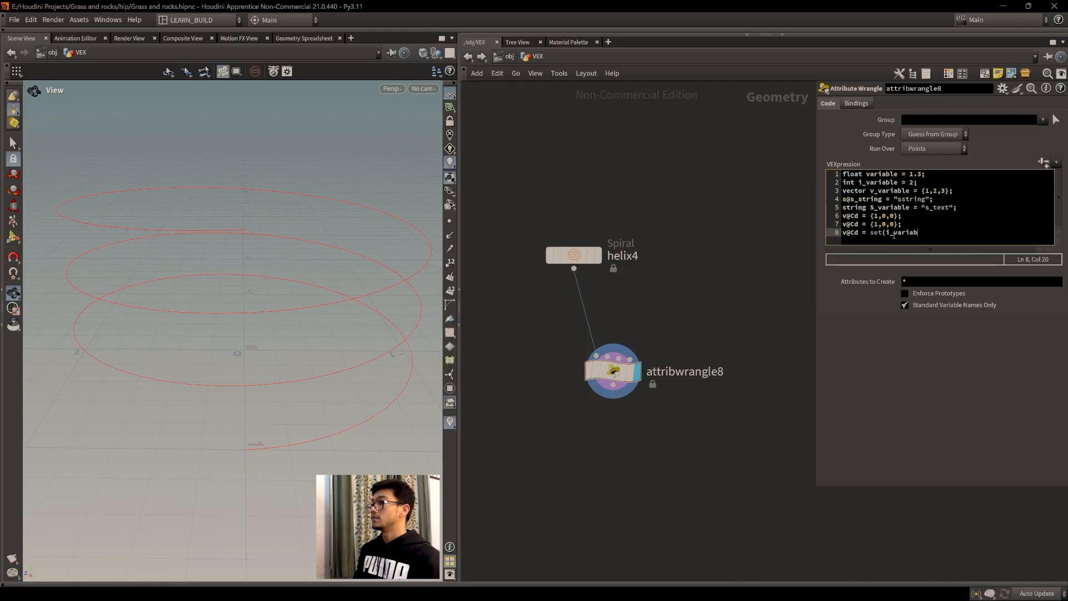
type("le")
type(",01")
type("1")
type(");")
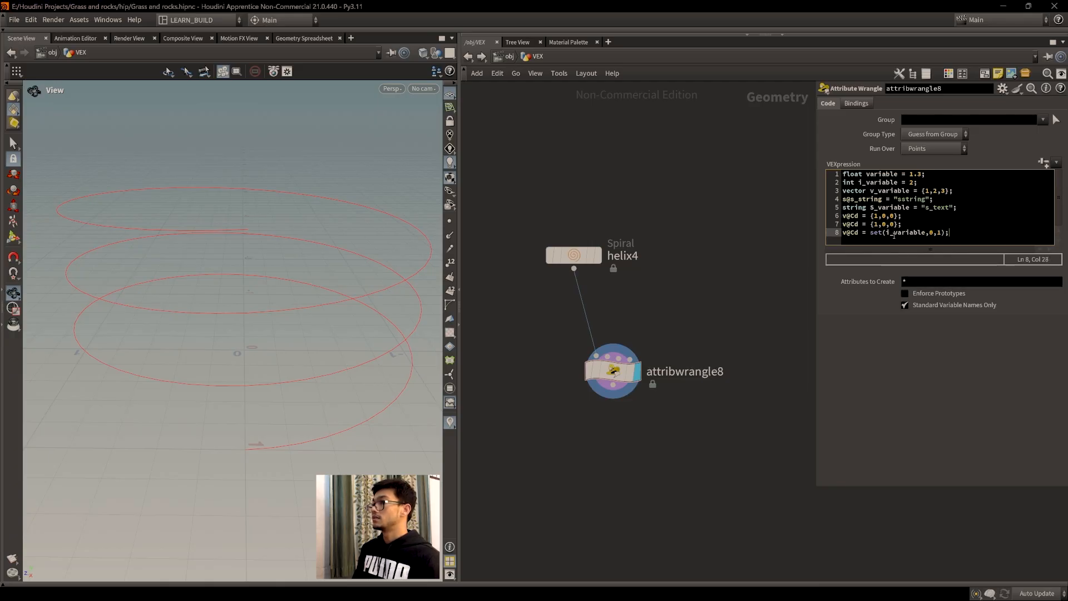
left_click(760, 289)
Inspect the helix color in the scene against i_variable and v@Cd on the eighth line.
left_click_drag(329, 396, 312, 367)
left_click_drag(927, 232, 885, 232)
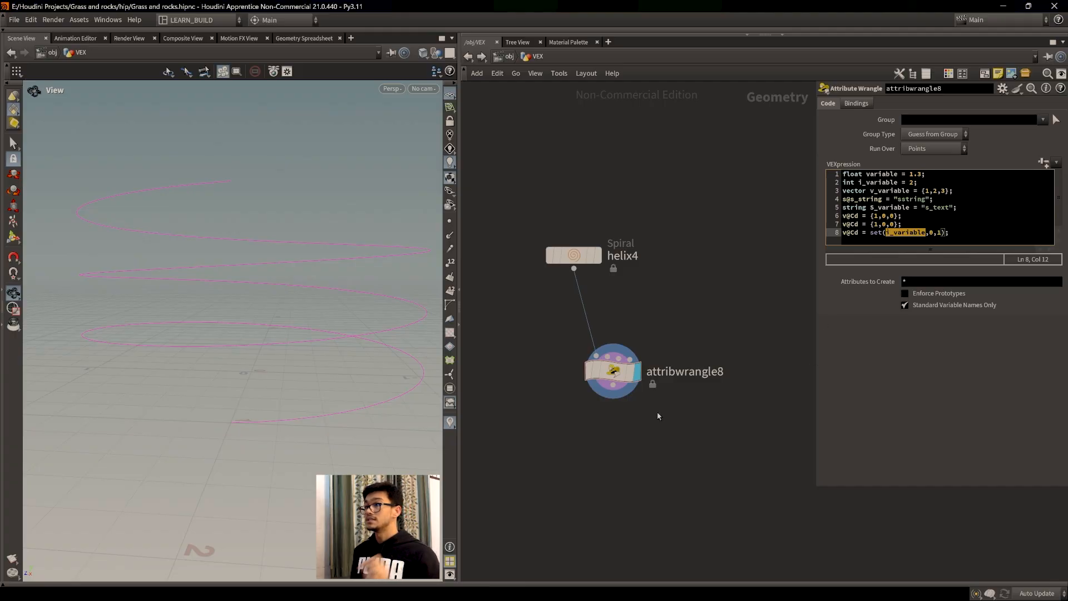
left_click_drag(859, 232, 841, 232)
left_click_drag(403, 334, 293, 303)
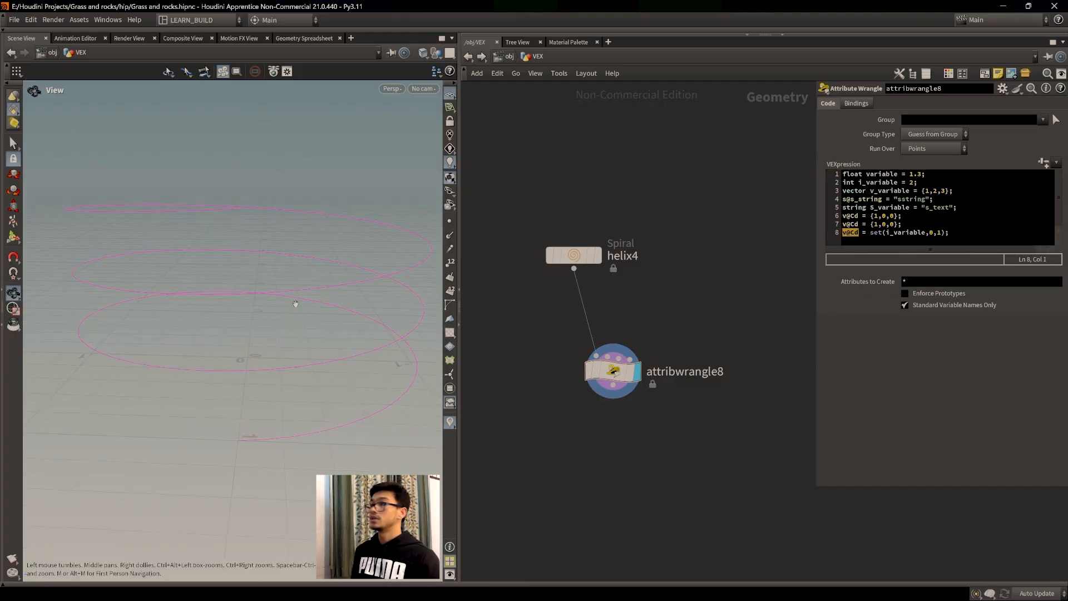
Change the value of i_variable on the second line to 1 and check the helix color in the scene.
double_click(913, 183)
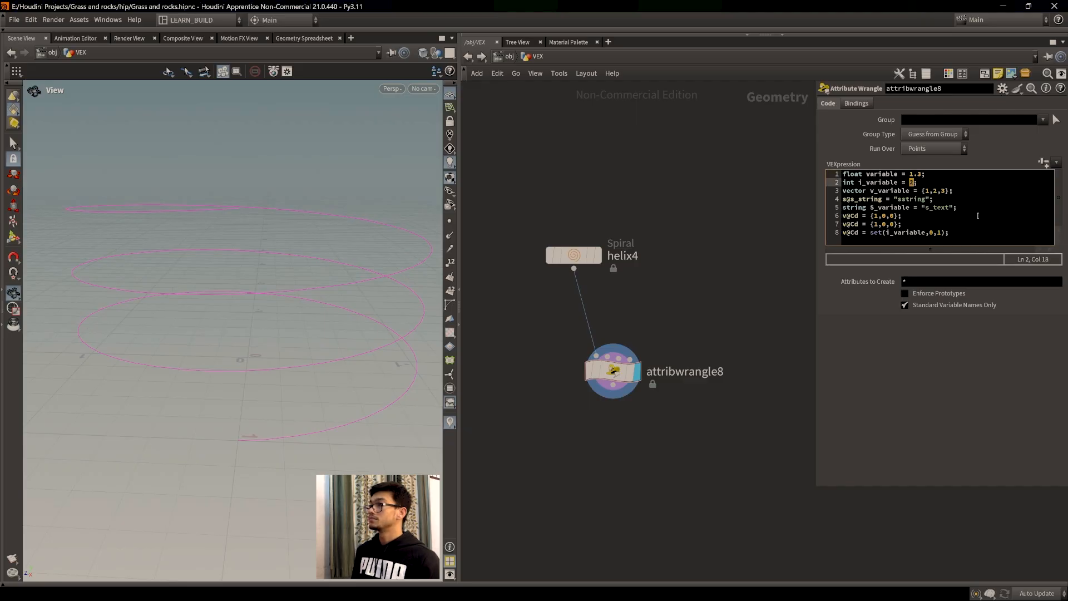
type("1")
key("Return")
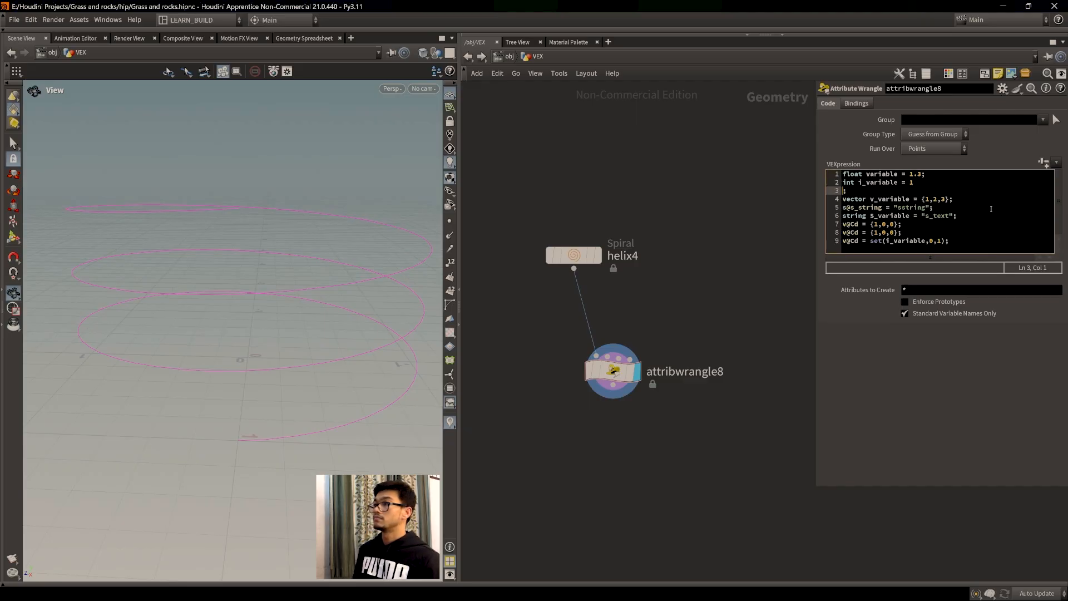
scroll(186, 334, "up", 4)
left_click_drag(245, 343, 270, 338)
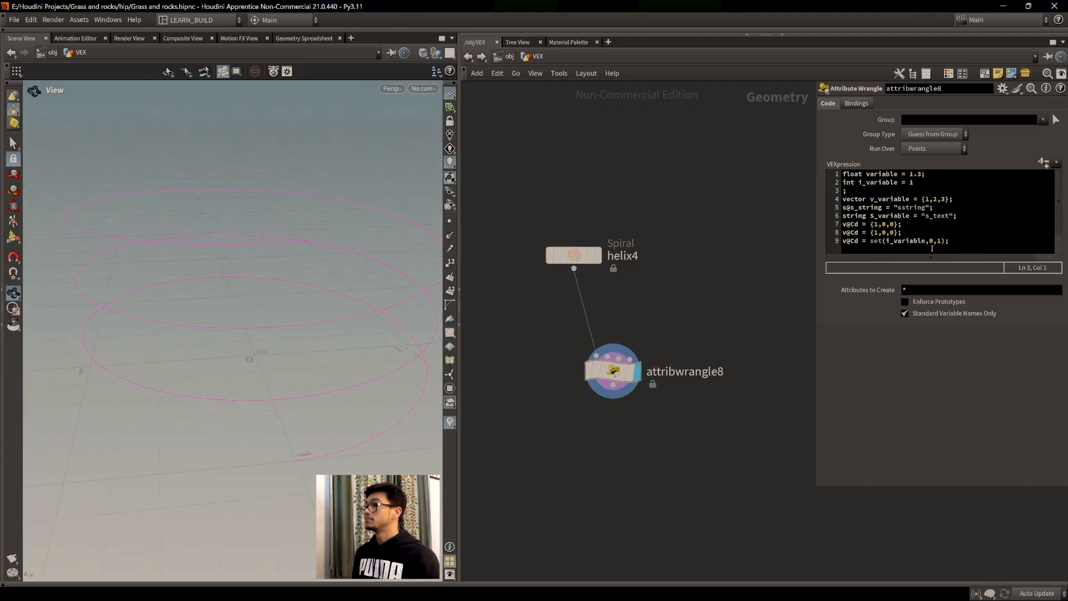
Rejoin the stray semicolon with the second line so it reads int i_variable = 10; and view the helix.
double_click(917, 184)
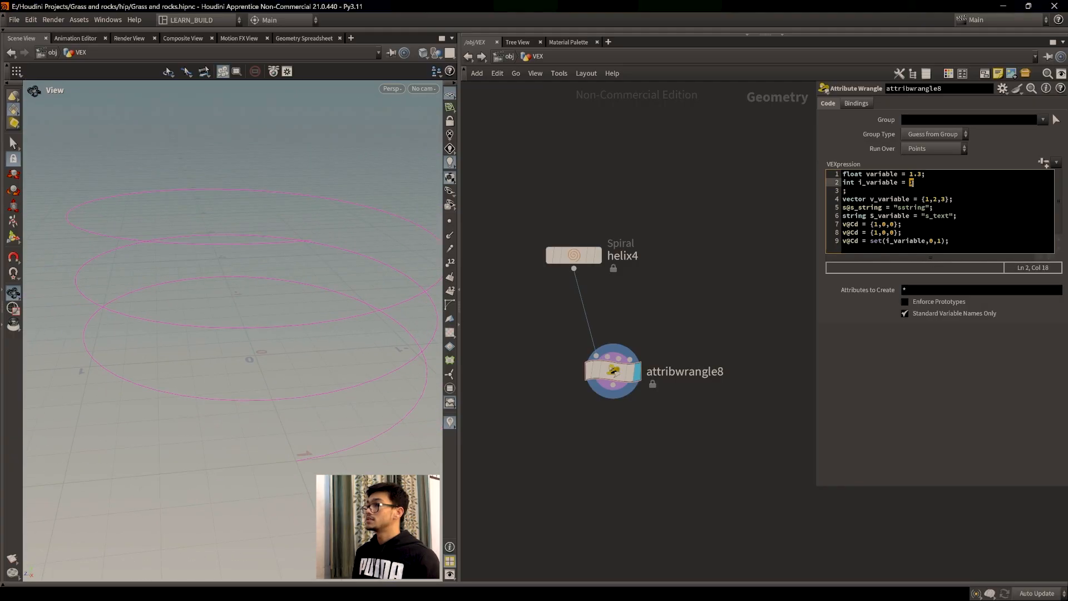
left_click(843, 191)
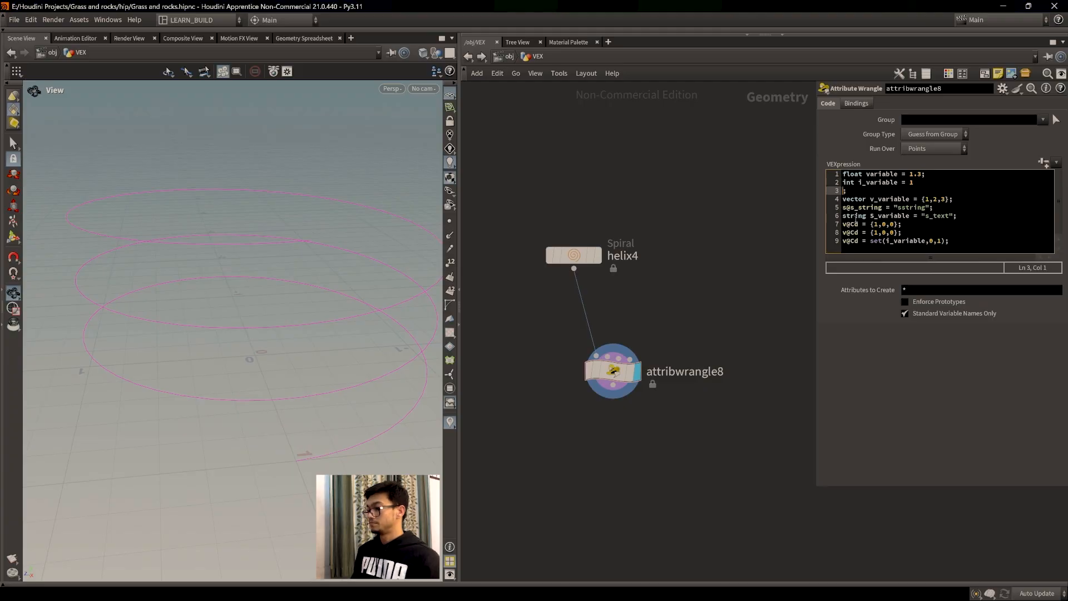
key("BackSpace")
type("0;")
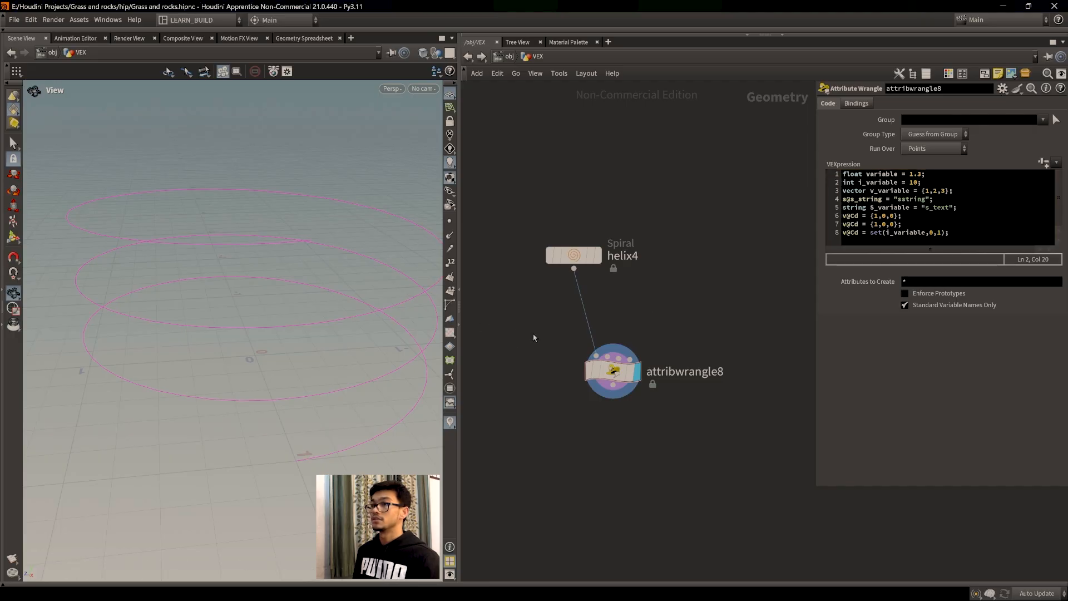
left_click_drag(340, 353, 343, 345)
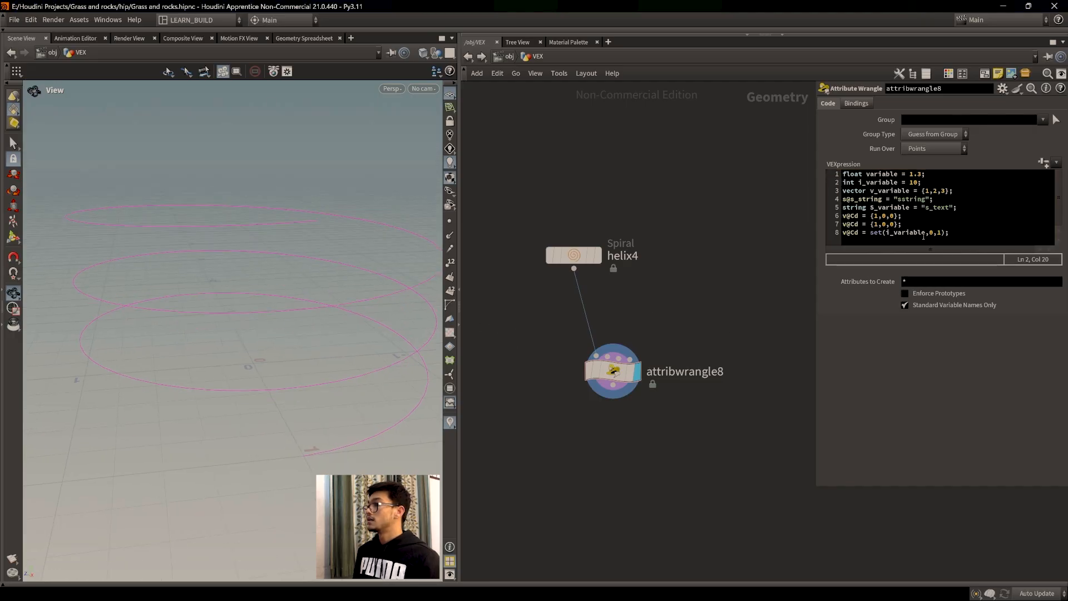
Change the last component of the eighth line's set() to 0 and compare its i_variable argument with the declaration.
left_click(941, 232)
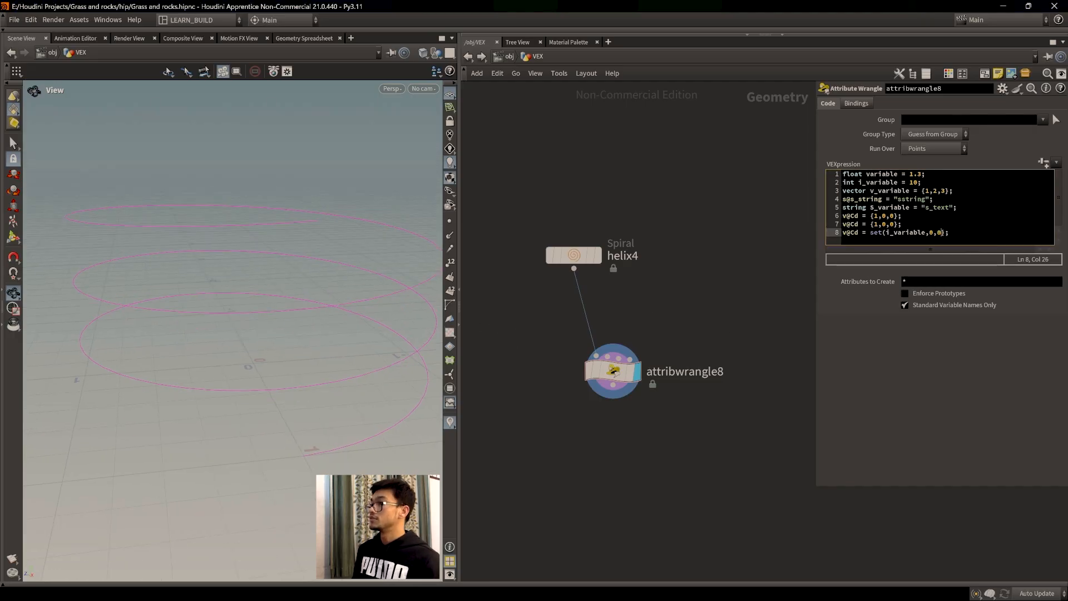
left_click_drag(249, 346, 286, 364)
left_click_drag(926, 233, 886, 233)
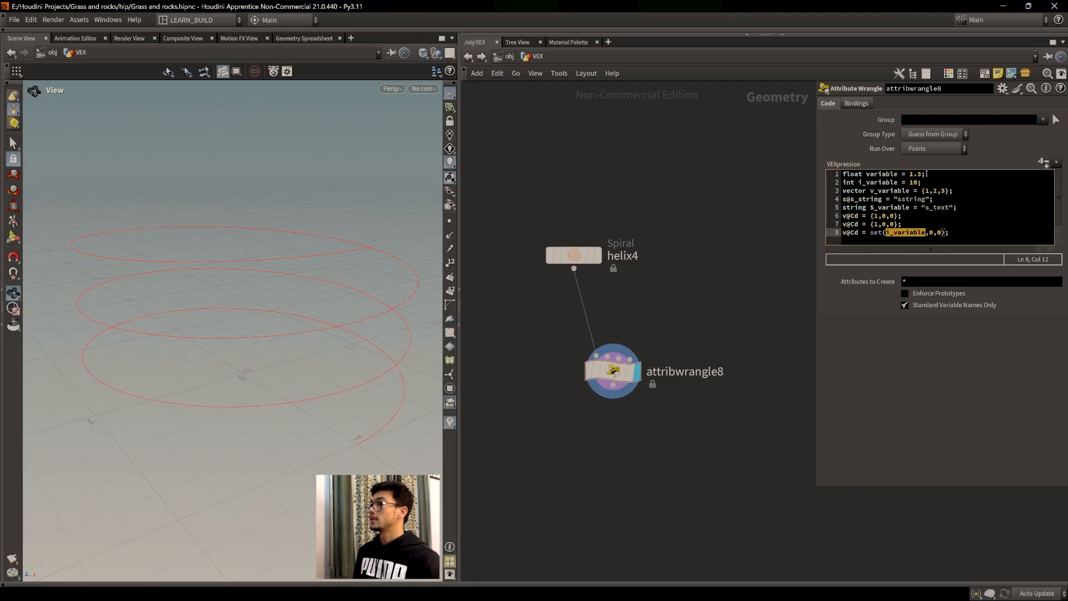
left_click_drag(918, 183, 845, 183)
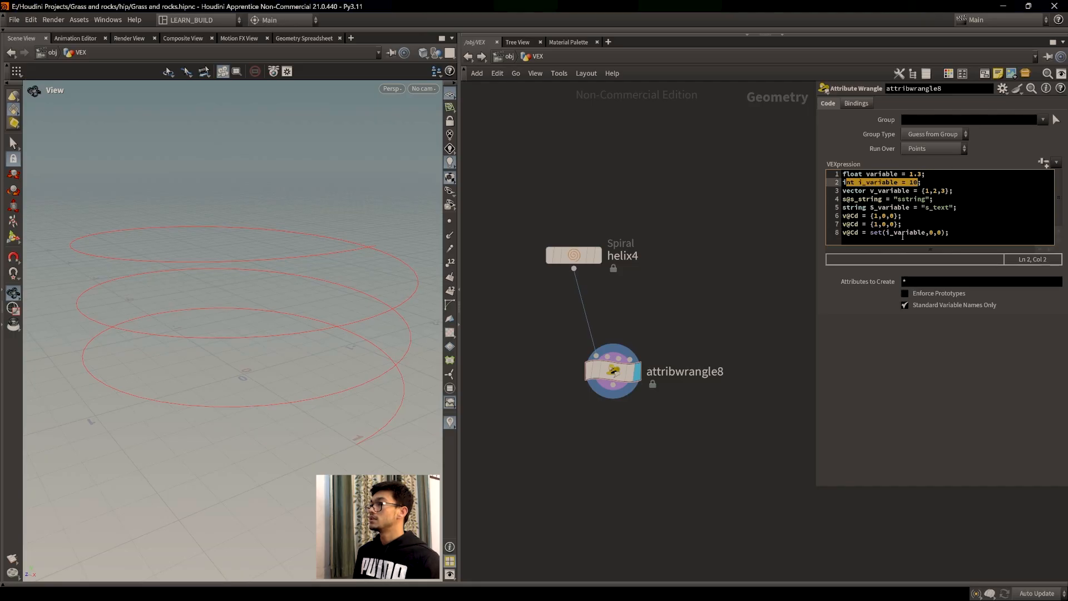
Try to use i_variable inside the seventh line's curly-brace vector, then undo the change and reapply the code.
left_click_drag(926, 232, 871, 224)
left_click_drag(871, 225, 878, 225)
left_click(935, 224)
key("ctrl+z")
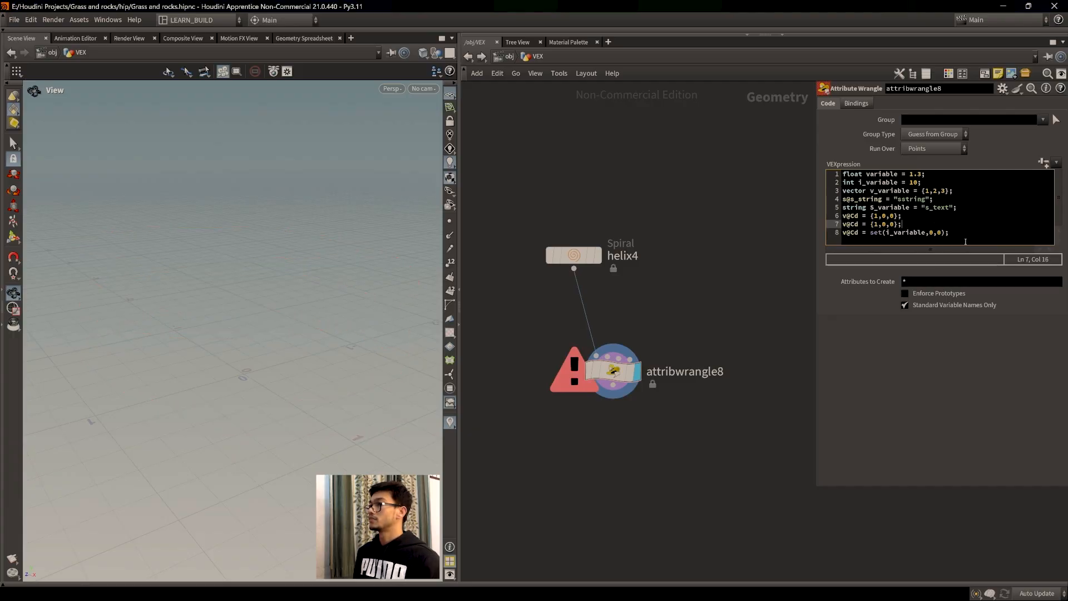
left_click(765, 446)
left_click(982, 238)
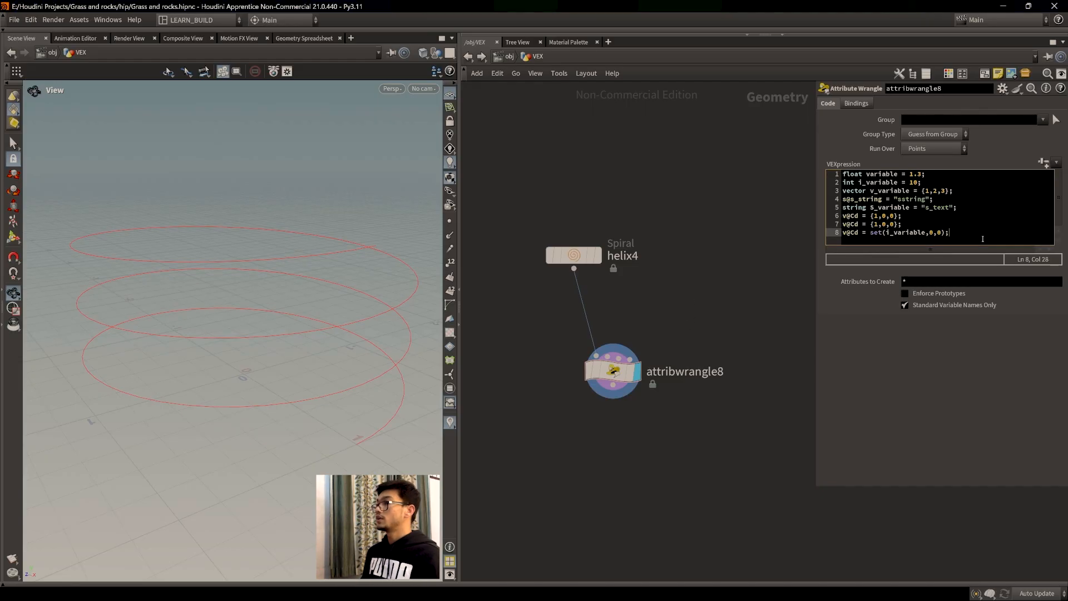
Add a ninth line after the set() line and begin a float declaration: float f_value =.
left_click_drag(969, 235, 839, 174)
left_click(991, 235)
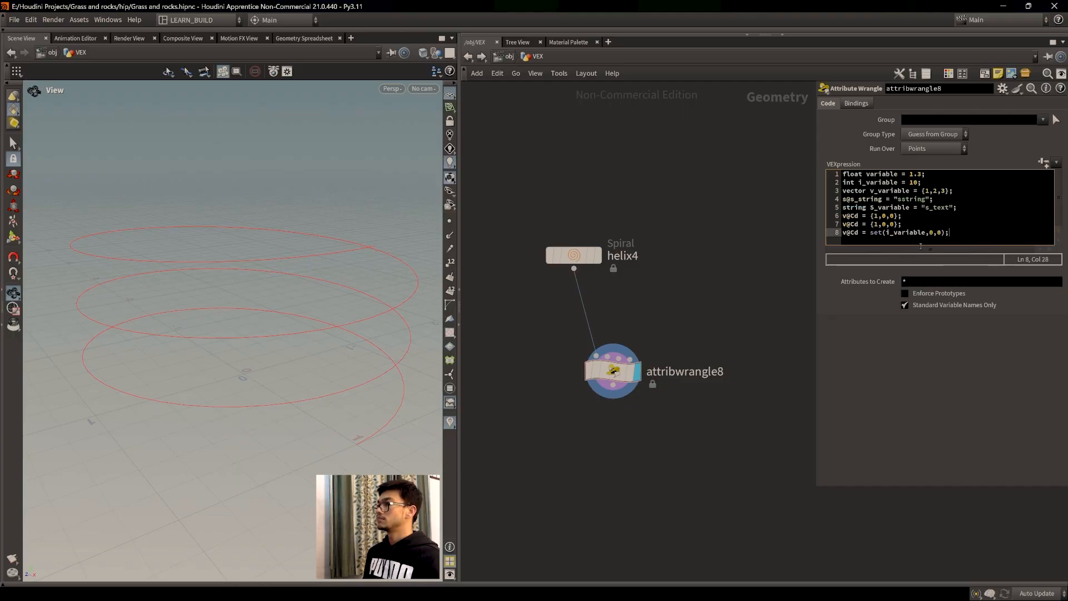
key("Return")
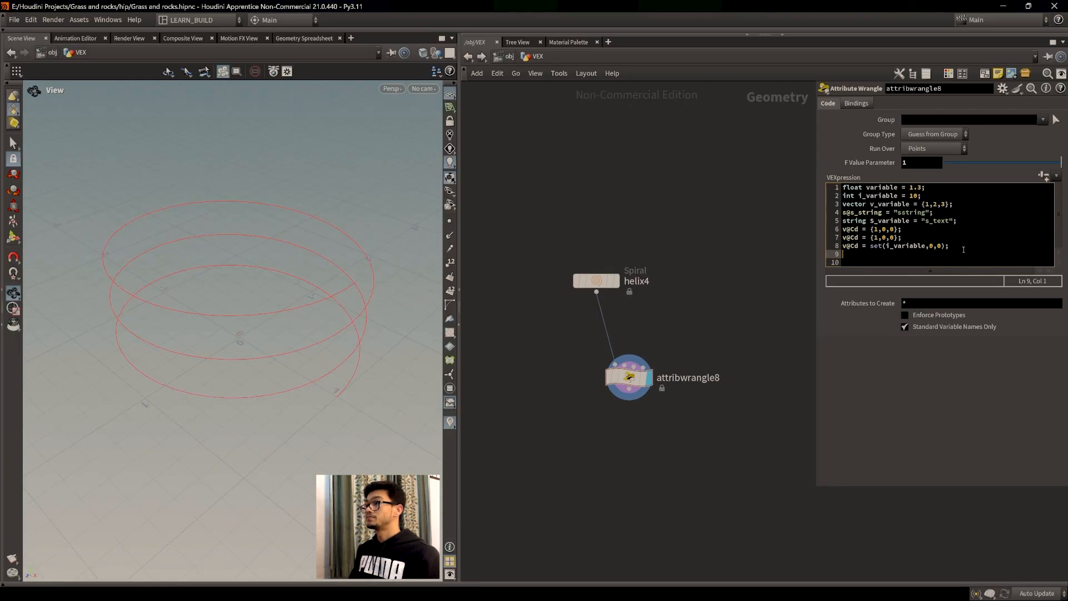
type("floa")
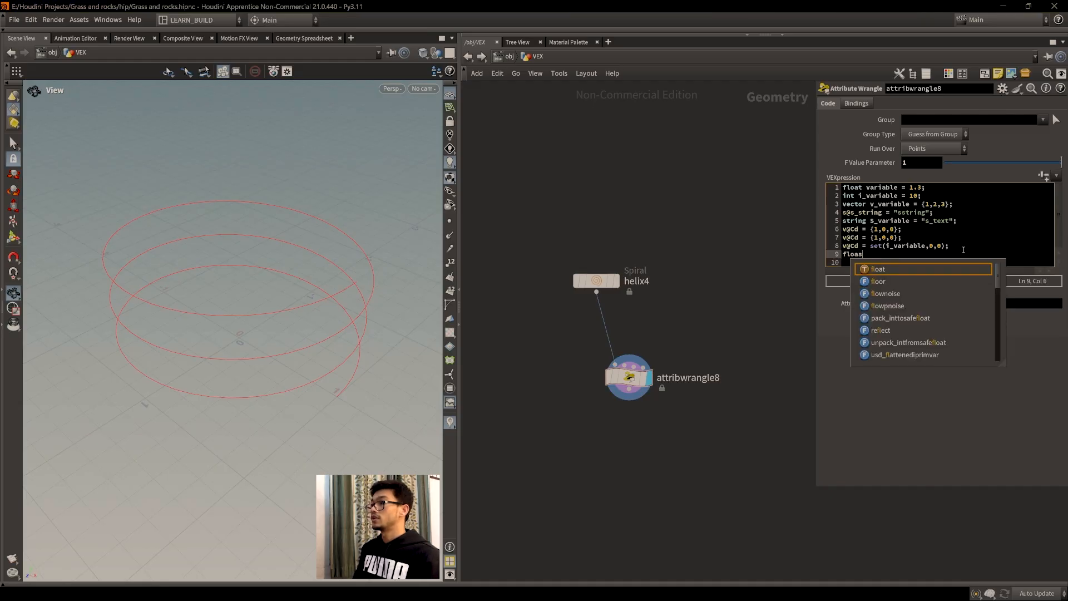
type("t")
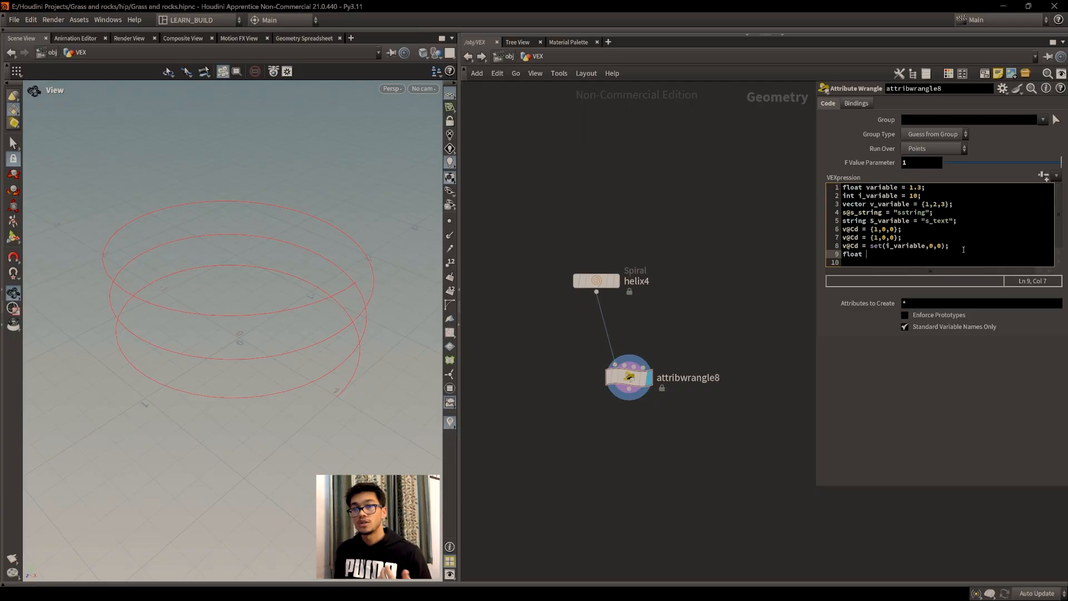
type("f_value =")
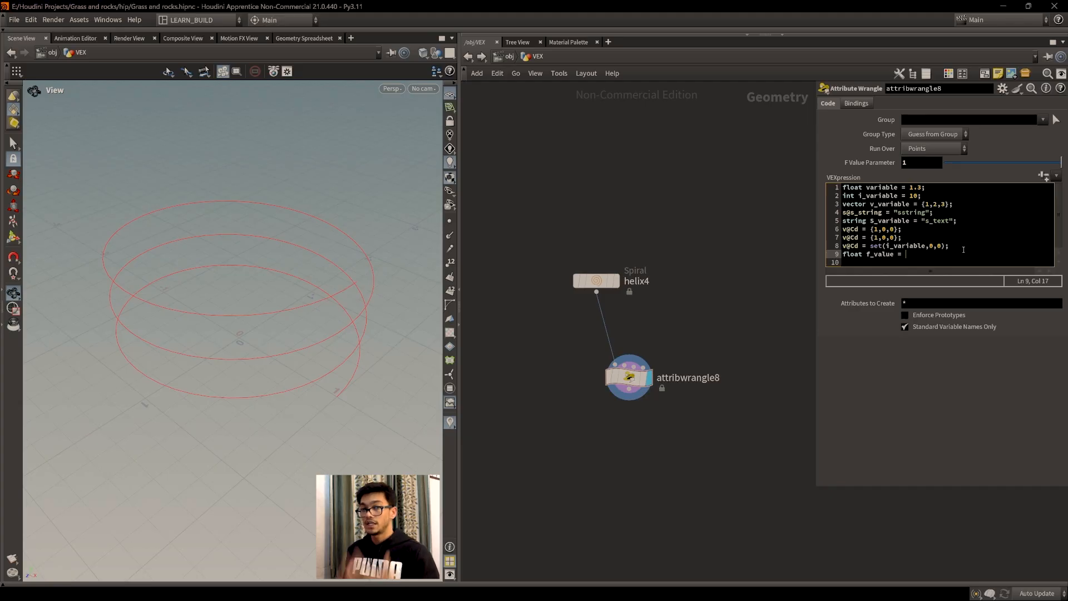
Complete the f_value declaration with the channel reference chf("float_value");.
type("ch")
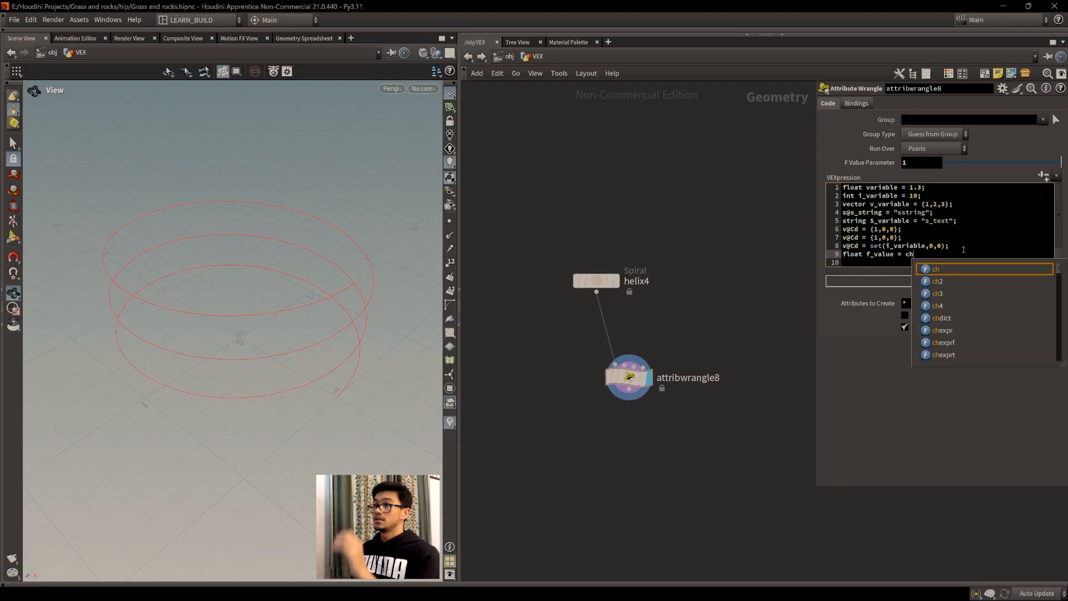
type("f(")
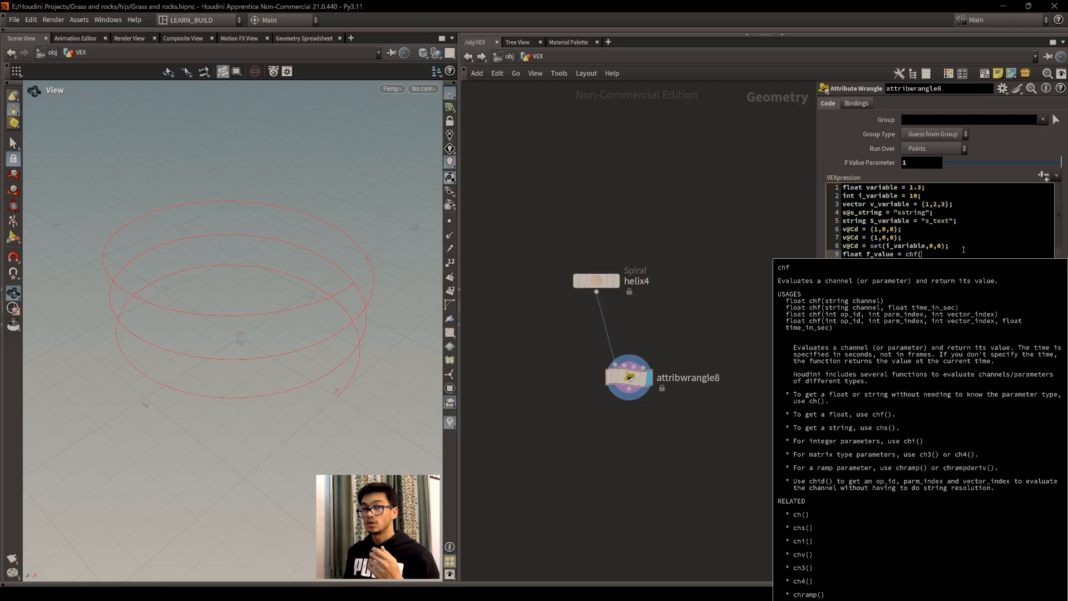
type("\"")
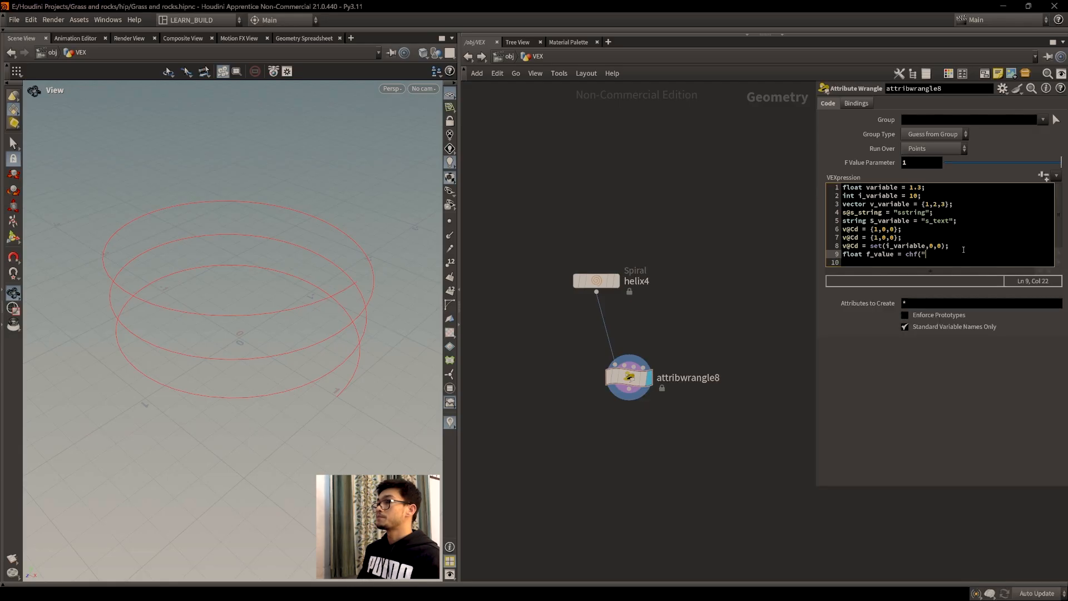
type("fl")
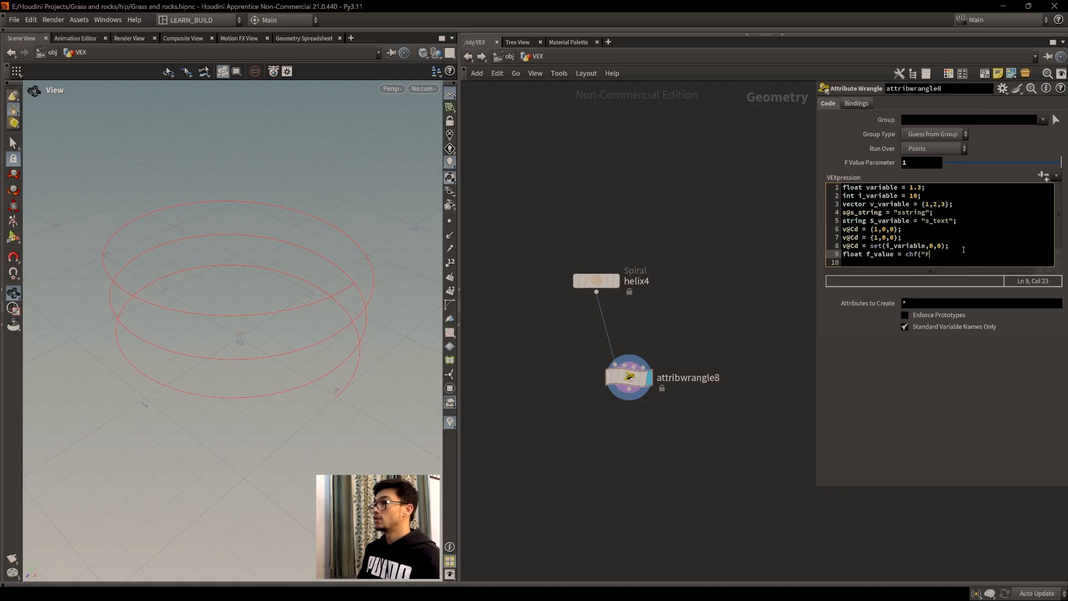
type("oat_value")
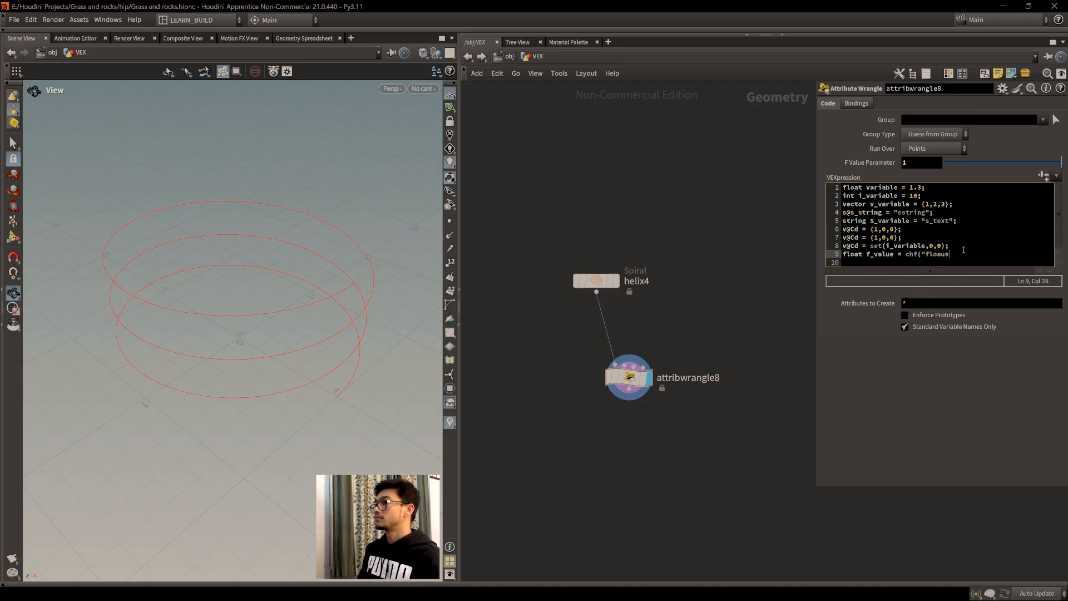
type("\");")
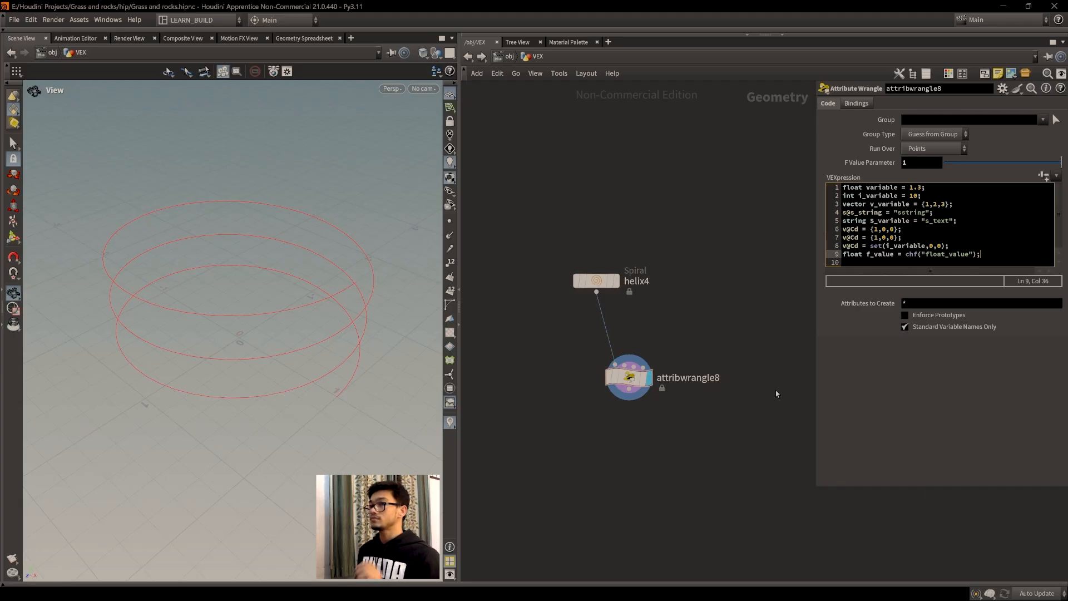
Create the spare parameter for the float_value channel on the wrangle and compare it with F Value Parameter.
left_click(1044, 176)
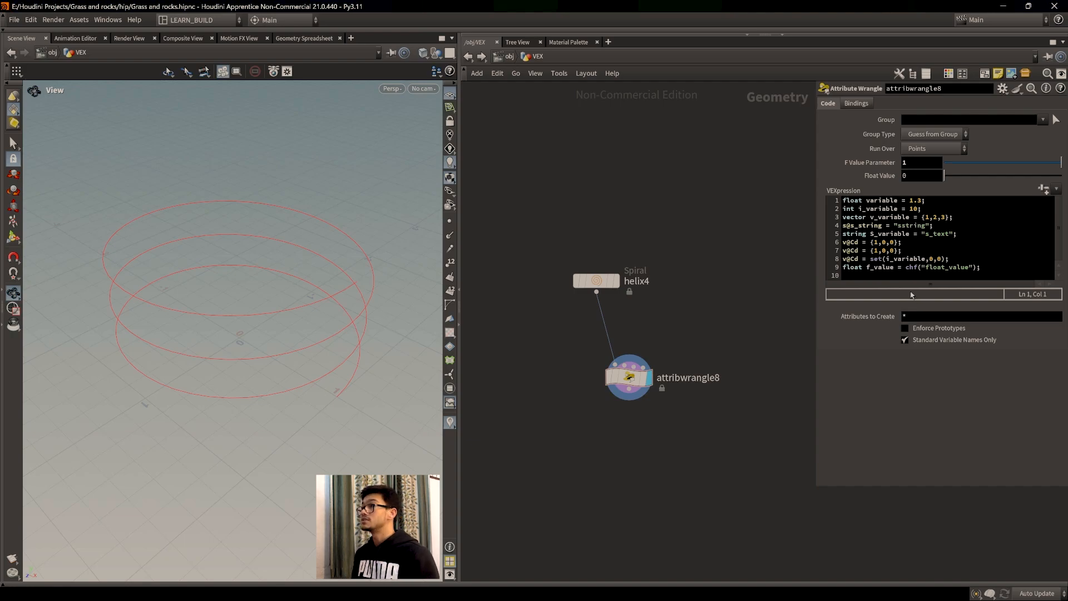
double_click(915, 164)
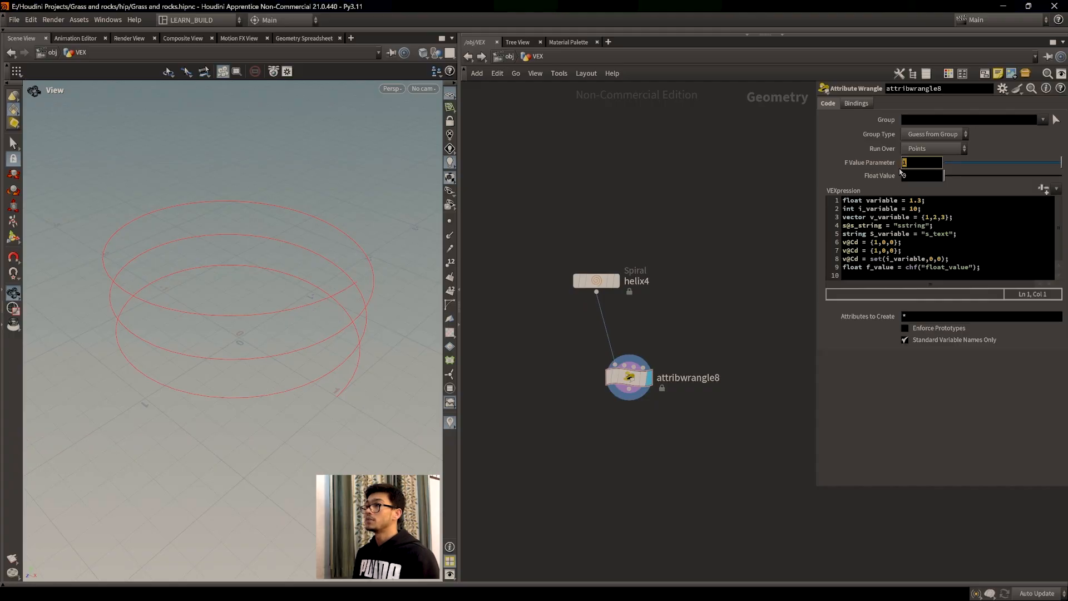
scroll(715, 344, "down", 1)
middle_click_drag(714, 344, 667, 337)
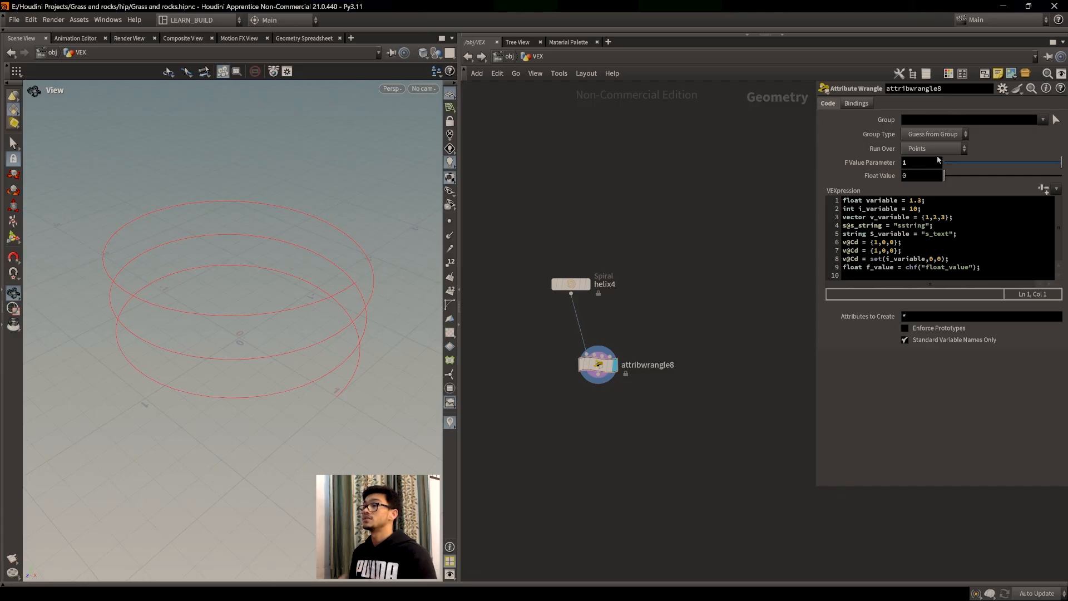
Check the wrangle's binding settings, then return to the code and the chf call on the ninth line.
left_click(846, 107)
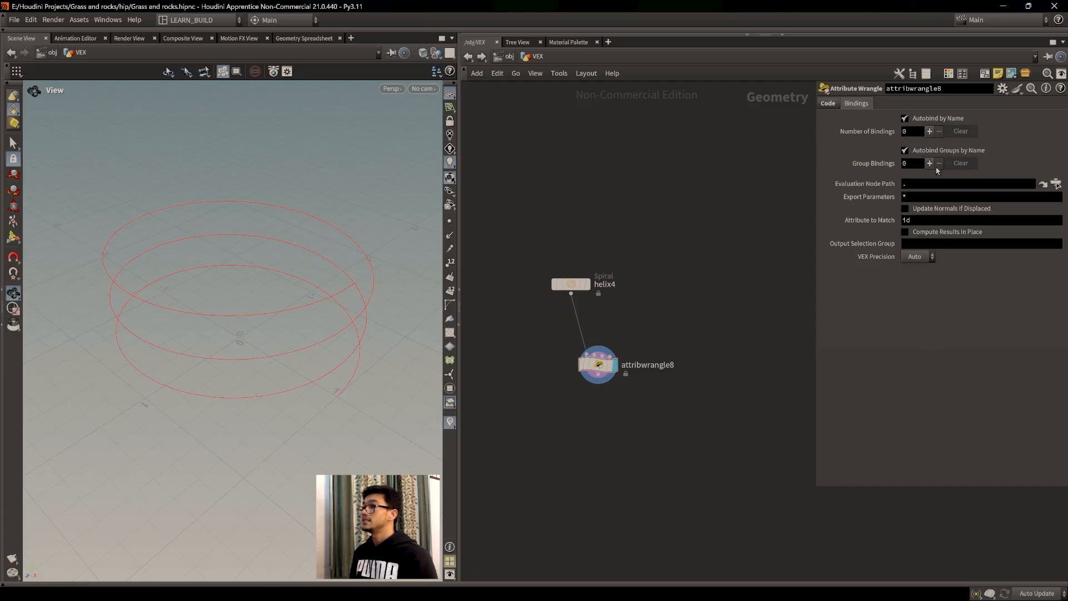
left_click(827, 105)
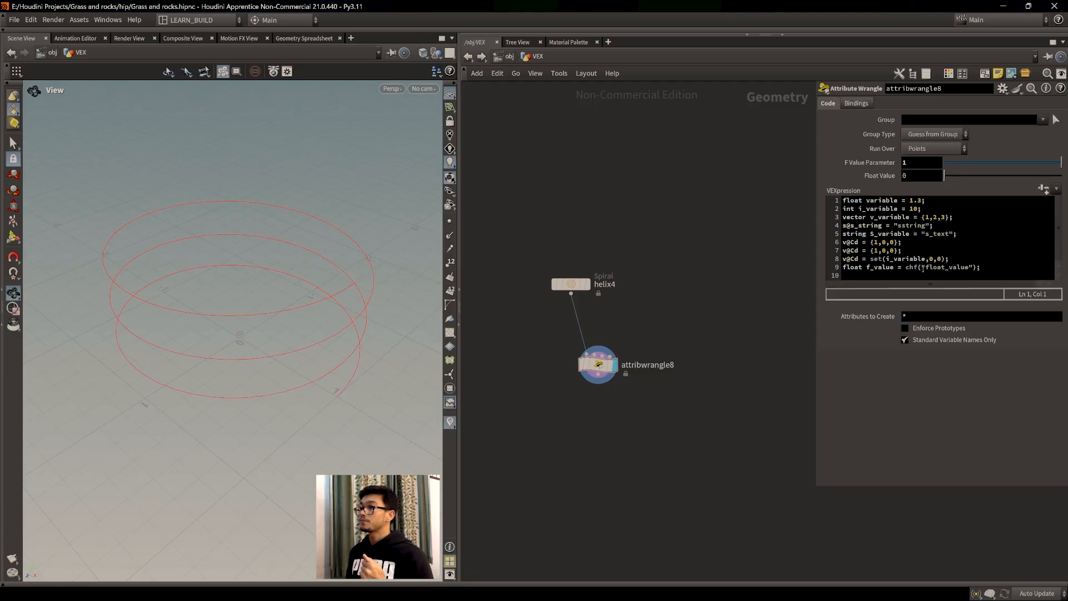
left_click(919, 268)
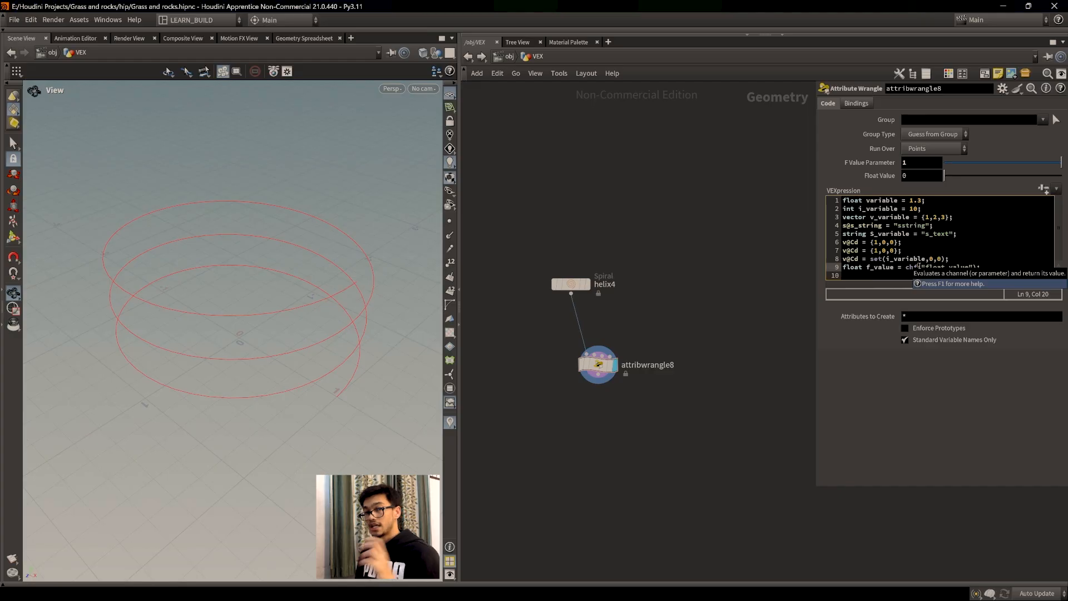
Try a Float Value of 0.112 on the wrangle and undo the change.
left_click(918, 164)
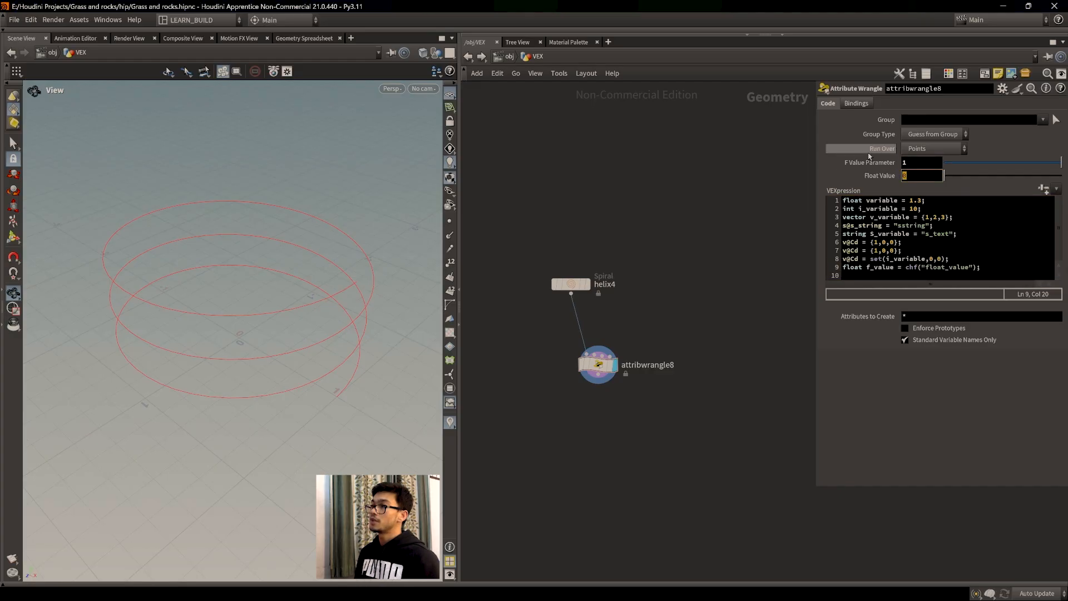
left_click(957, 175)
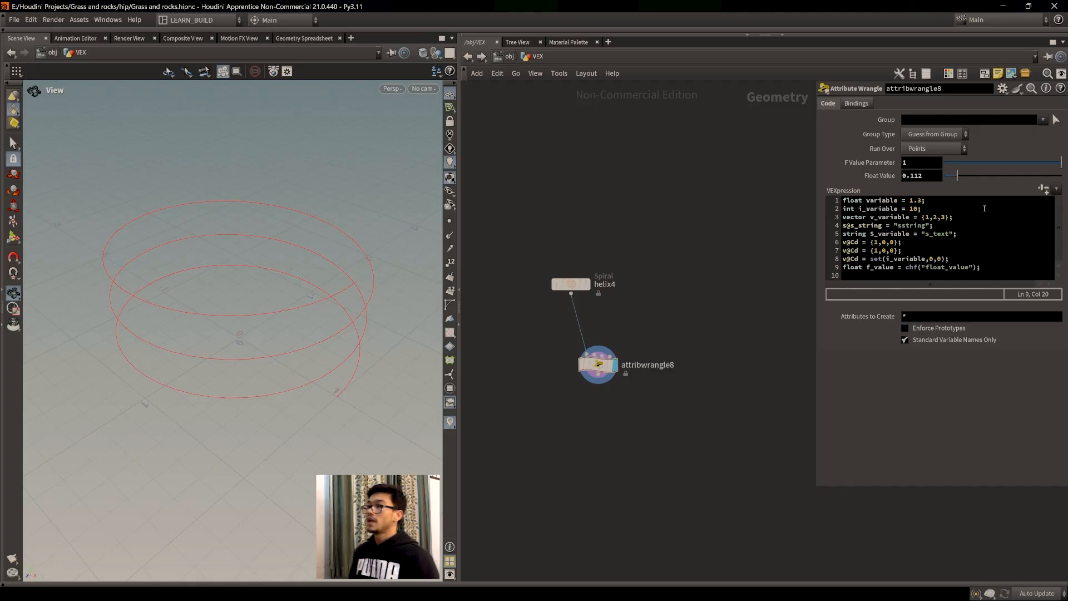
key("ctrl+z")
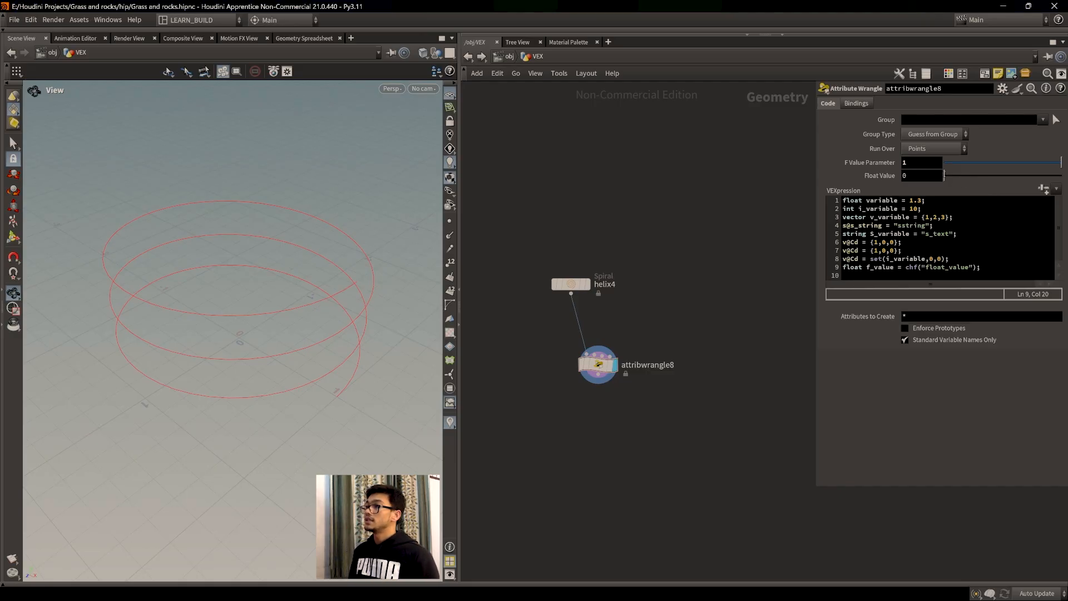
Examine how the ninth line's float type, chf call and channel name relate to the F Value Parameter and Float Value fields.
left_click(916, 164)
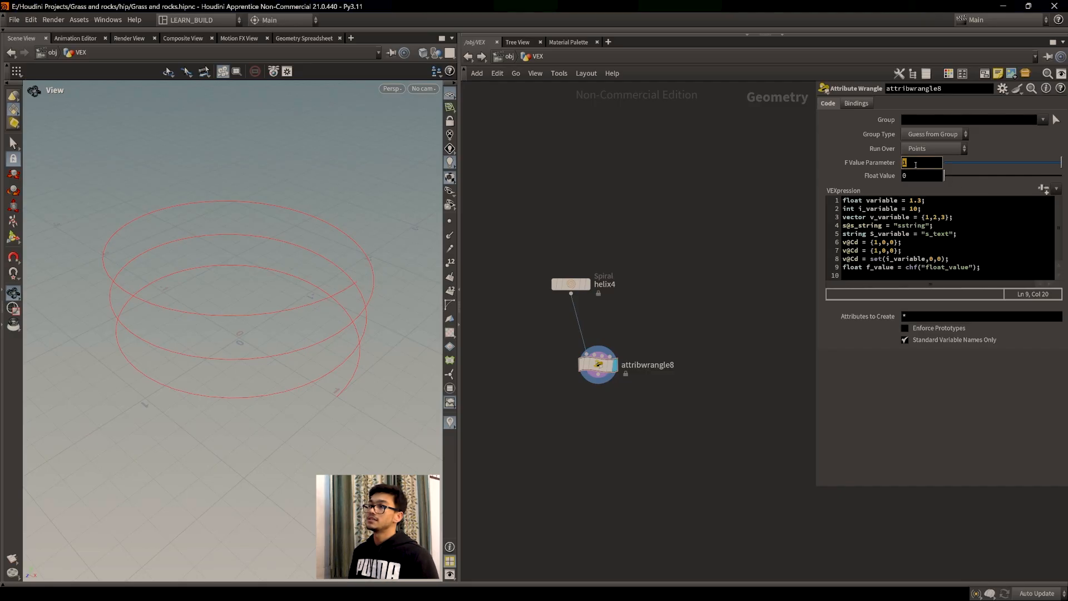
left_click(910, 178)
left_click_drag(910, 181, 876, 194)
left_click(922, 177)
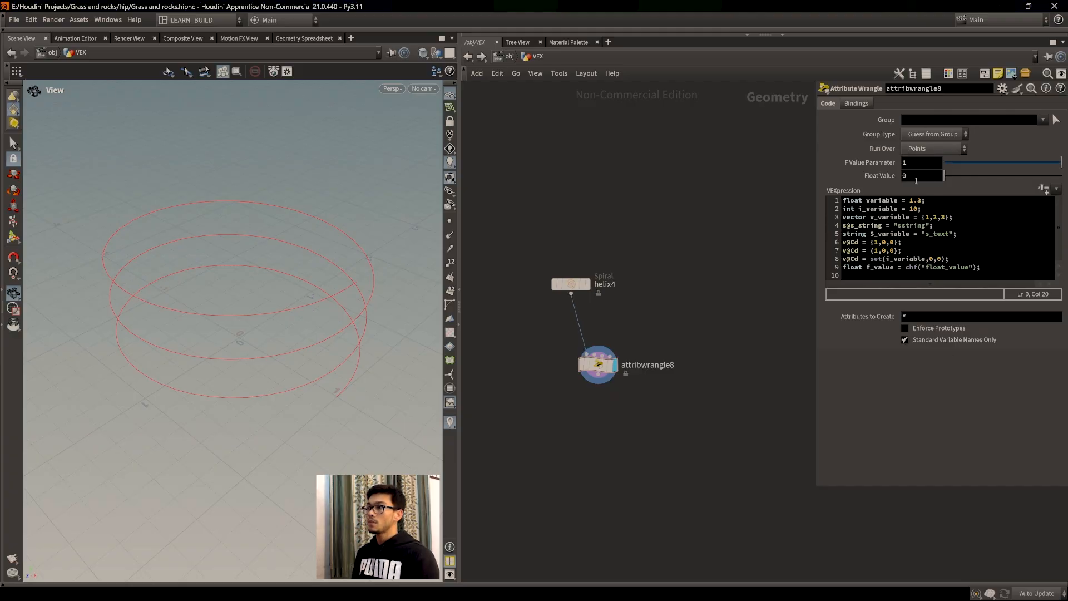
left_click_drag(616, 358, 644, 367)
left_click_drag(863, 268, 843, 267)
left_click_drag(984, 269, 903, 269)
left_click(986, 270)
left_click(917, 269)
left_click(914, 268)
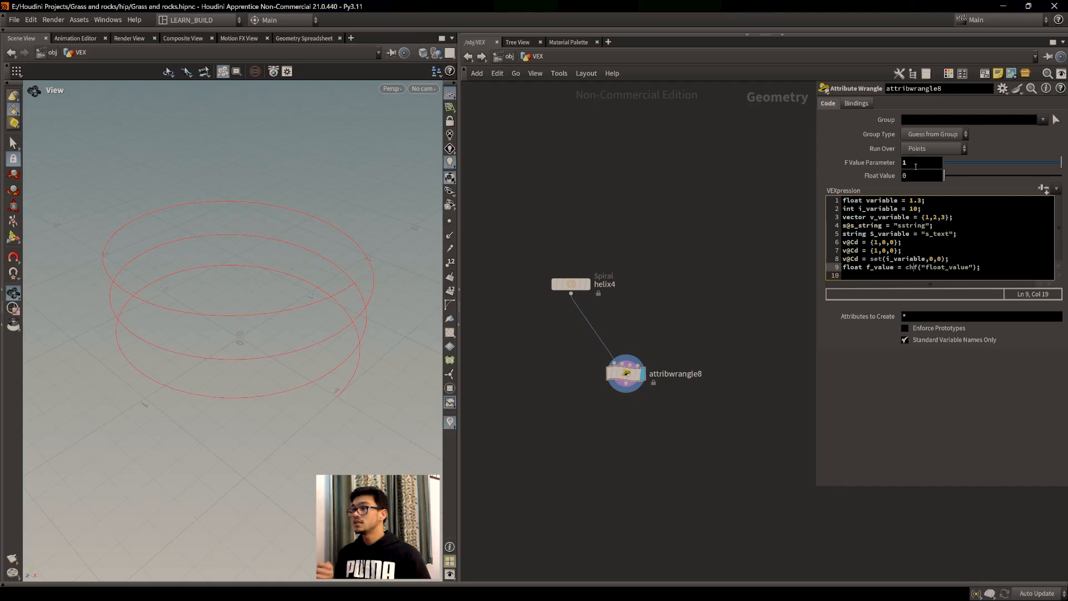
left_click_drag(924, 162, 904, 177)
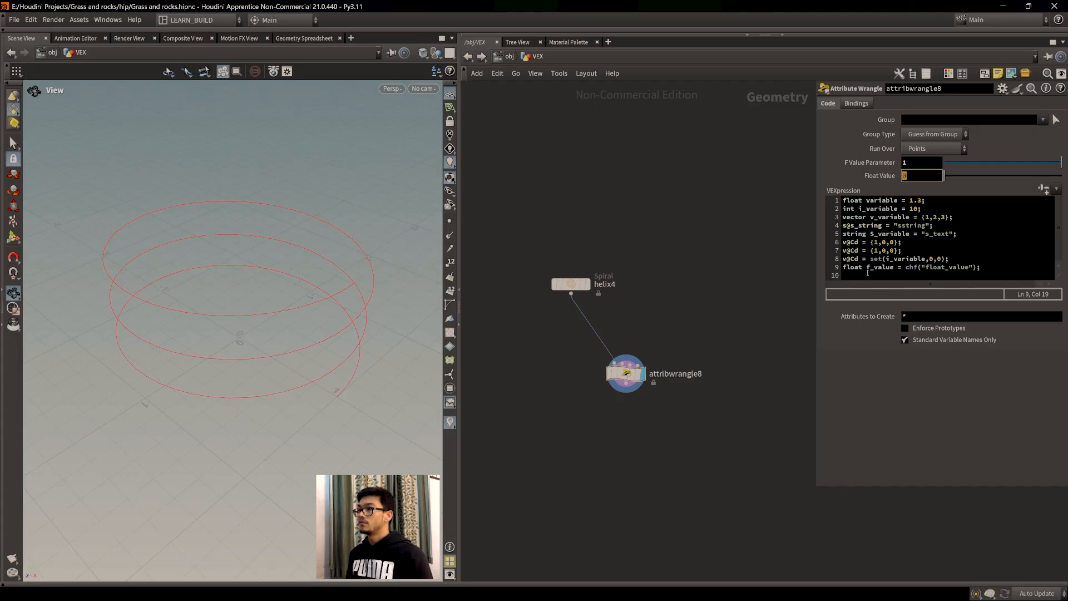
double_click(849, 268)
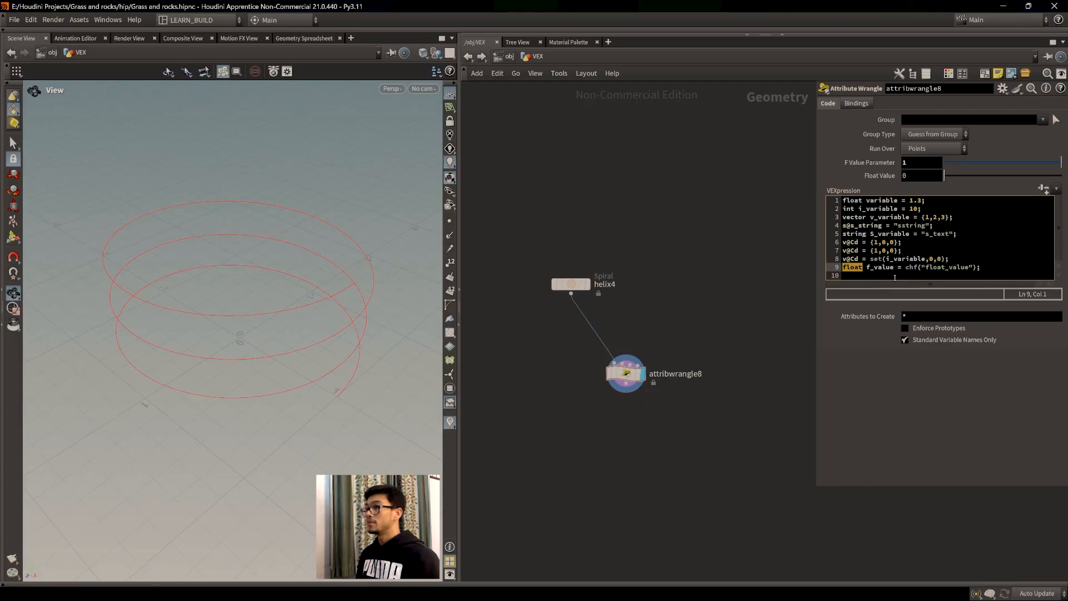
left_click_drag(625, 376, 652, 359)
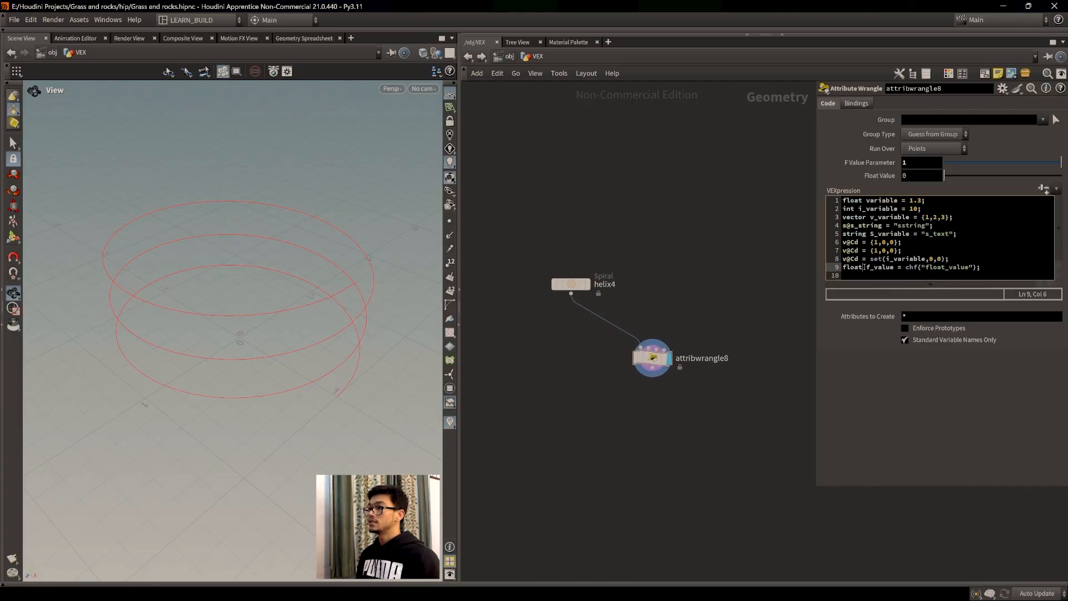
left_click_drag(863, 268, 918, 268)
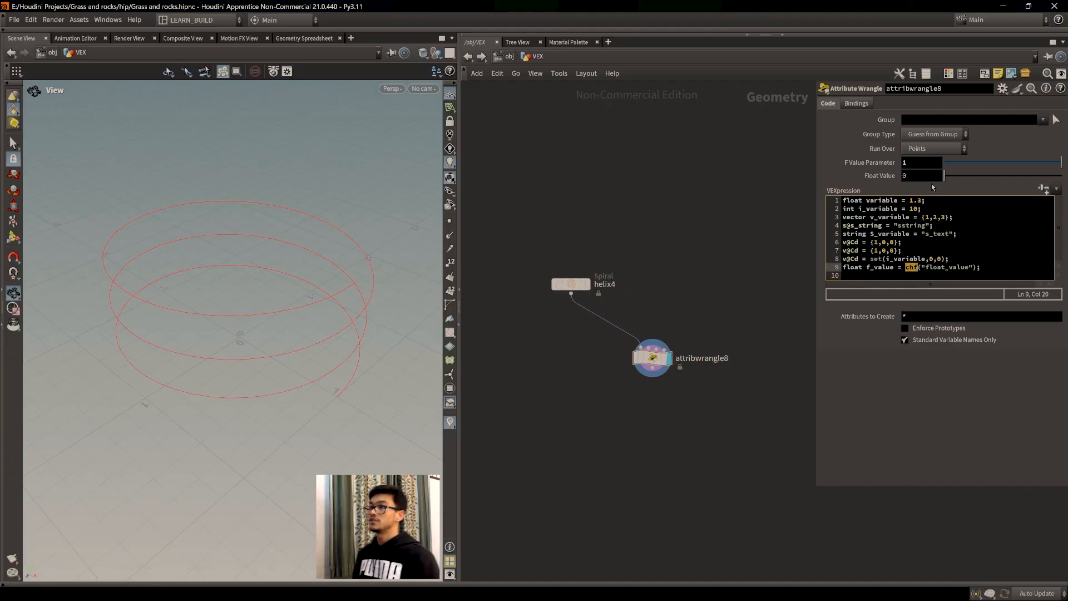
left_click(919, 268)
left_click_drag(976, 269, 922, 268)
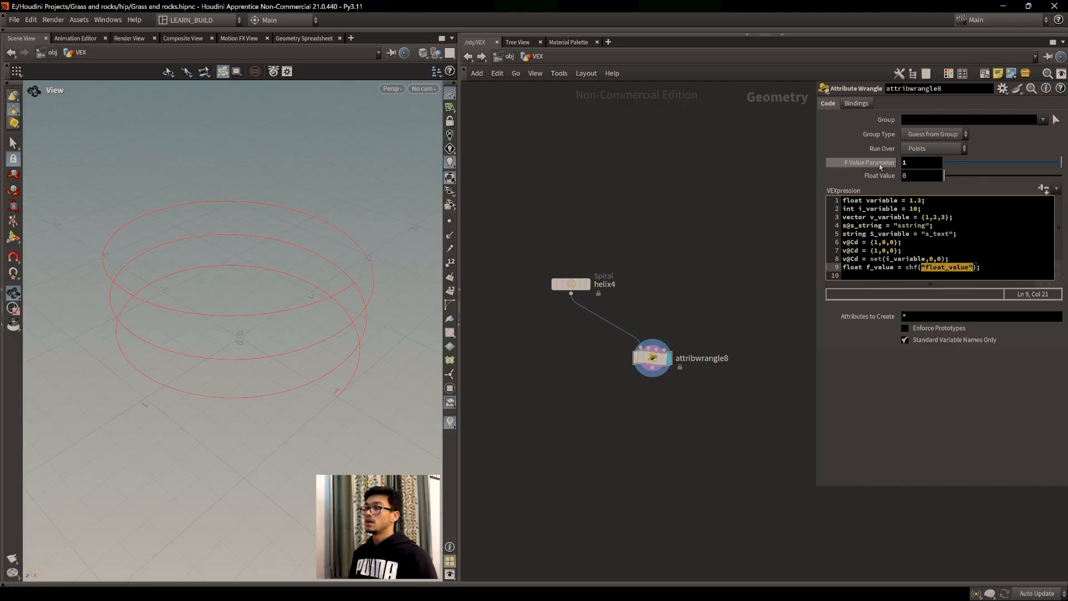
left_click_drag(919, 268, 905, 268)
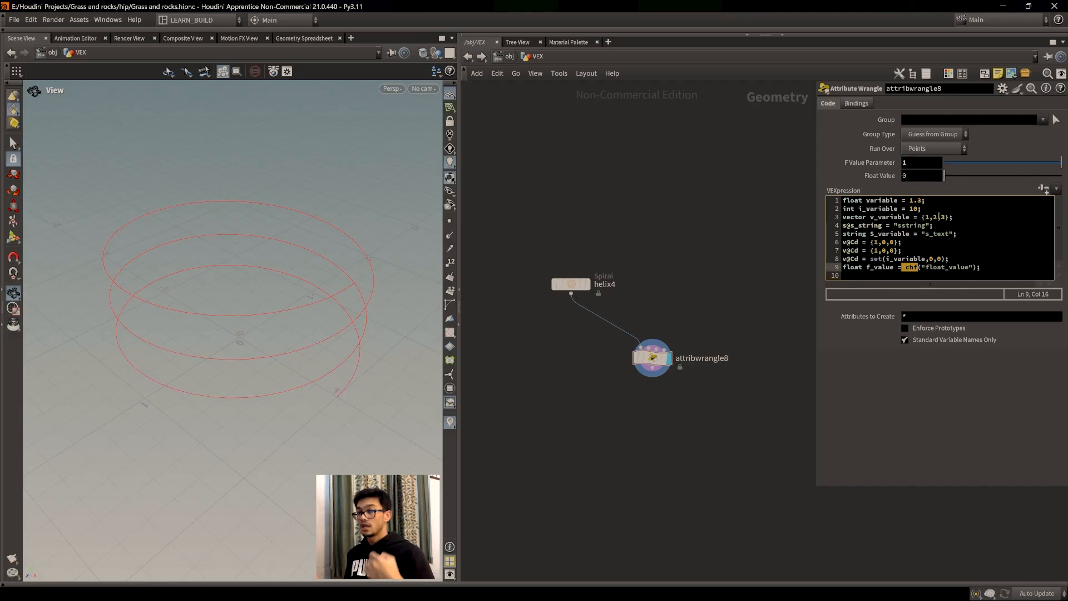
Add a tenth line after the f_value declaration and begin a vector attribute assignment: v@v_attribute =.
left_click(1009, 266)
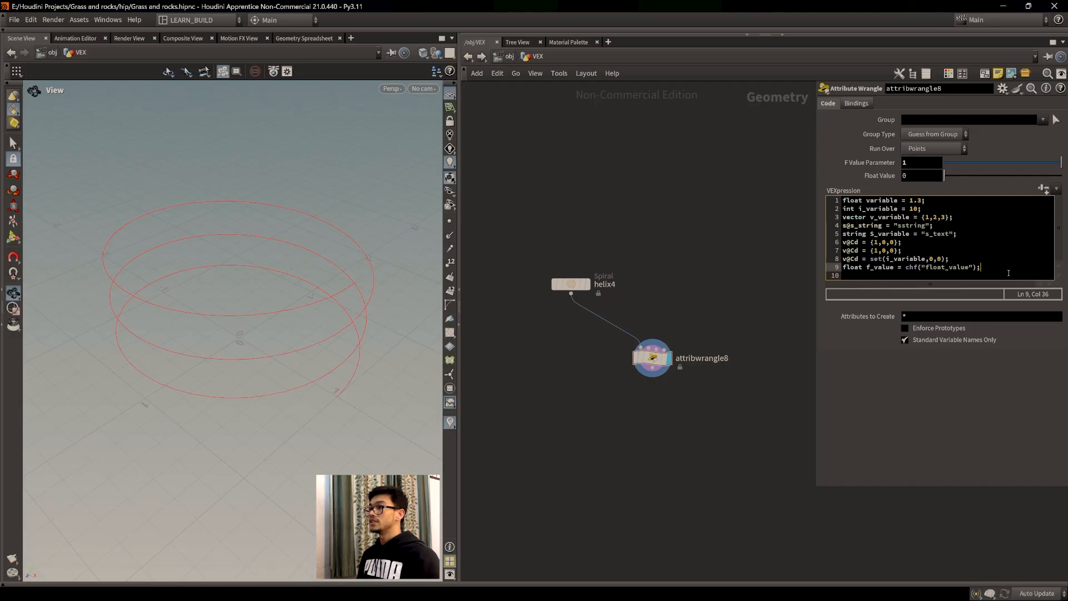
middle_click_drag(642, 434, 654, 414)
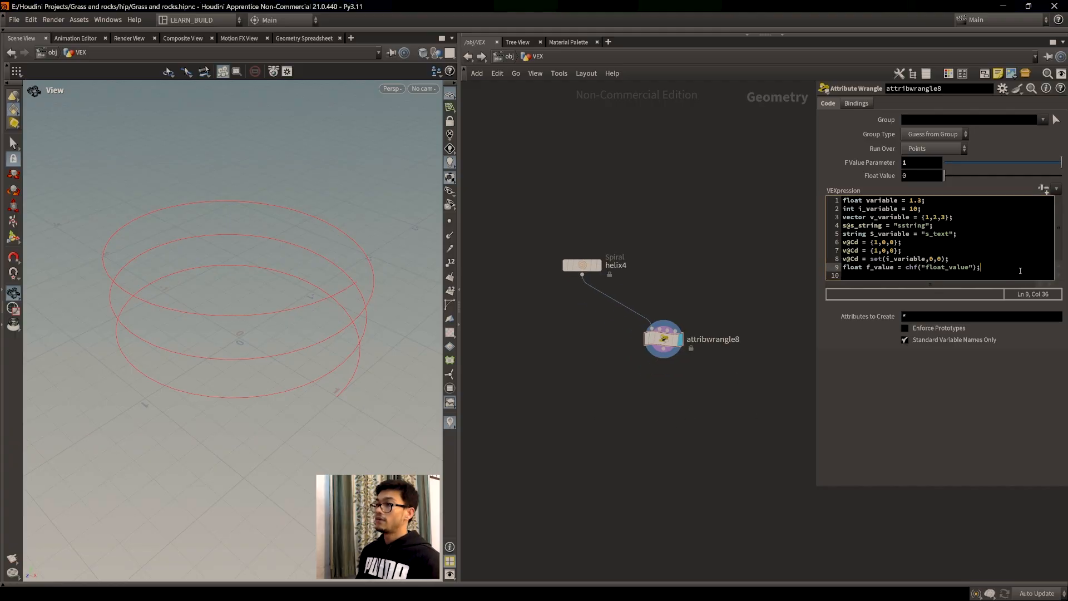
key("Return")
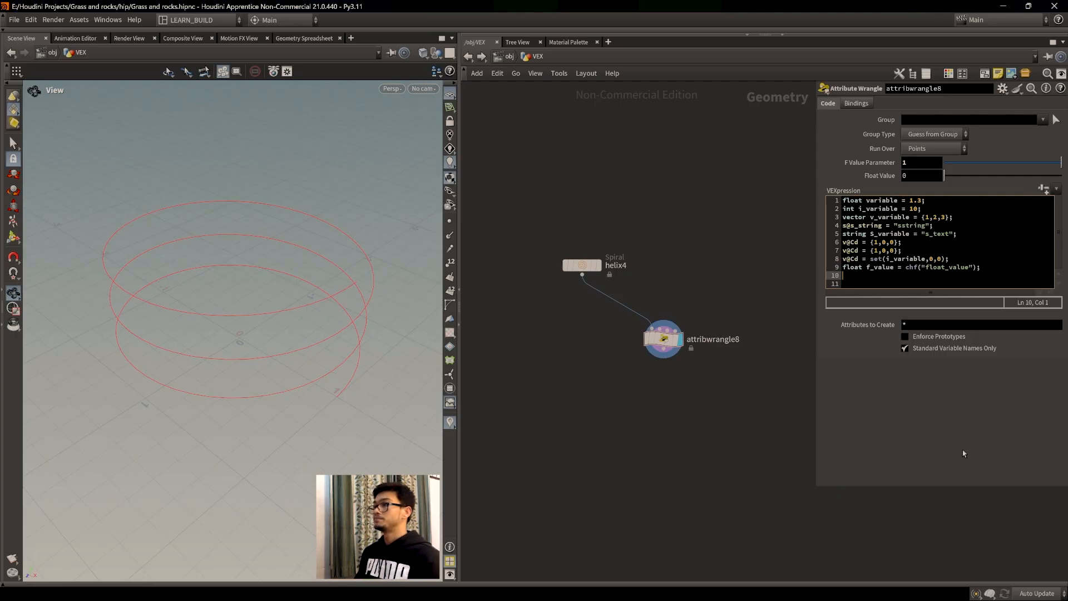
type("ve")
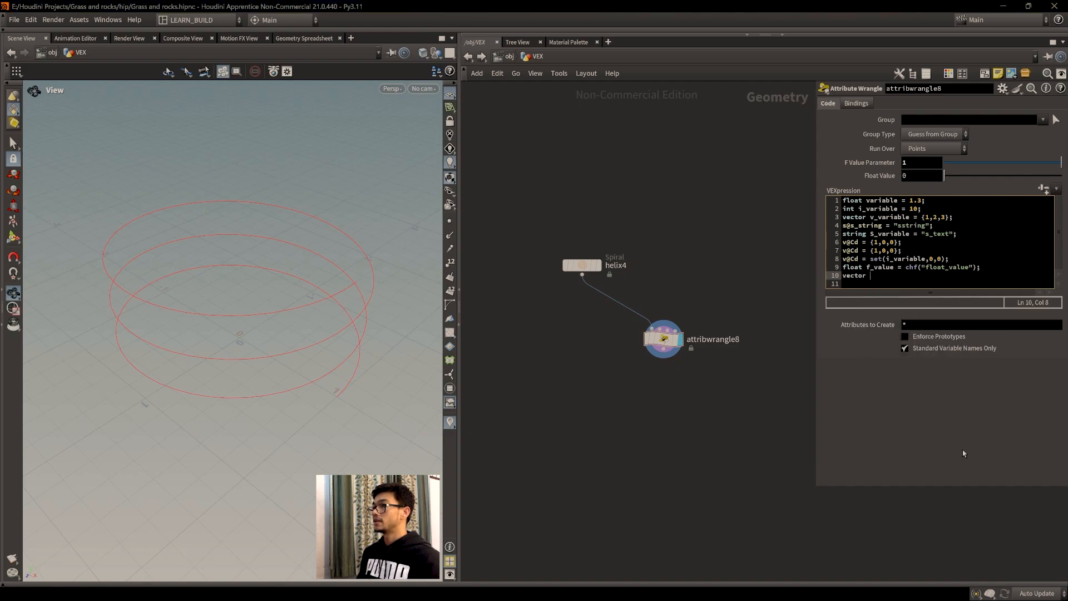
key("BackSpace")
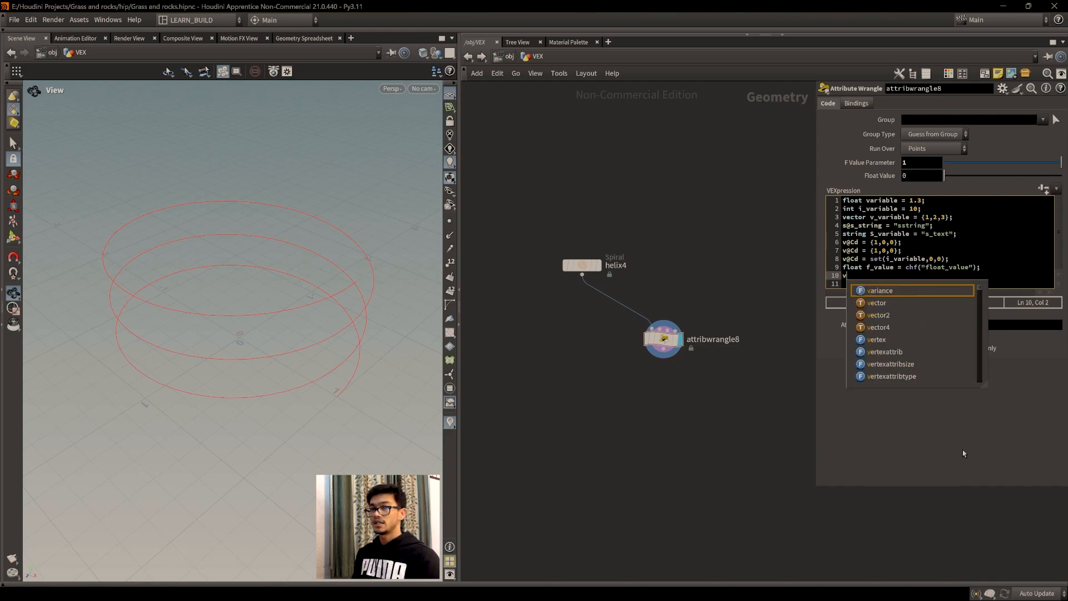
type("@")
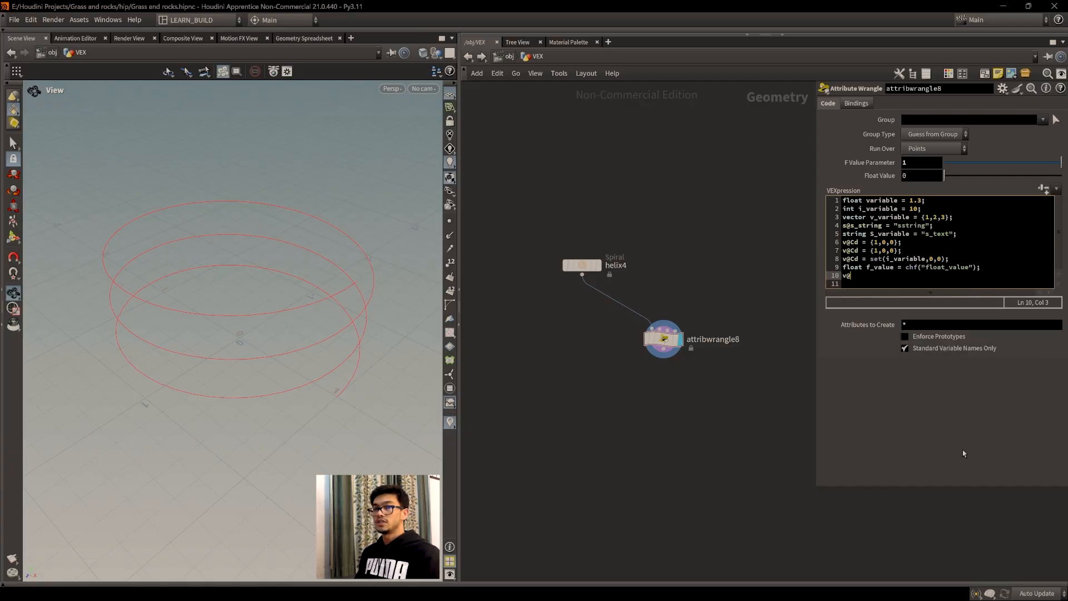
type("v_")
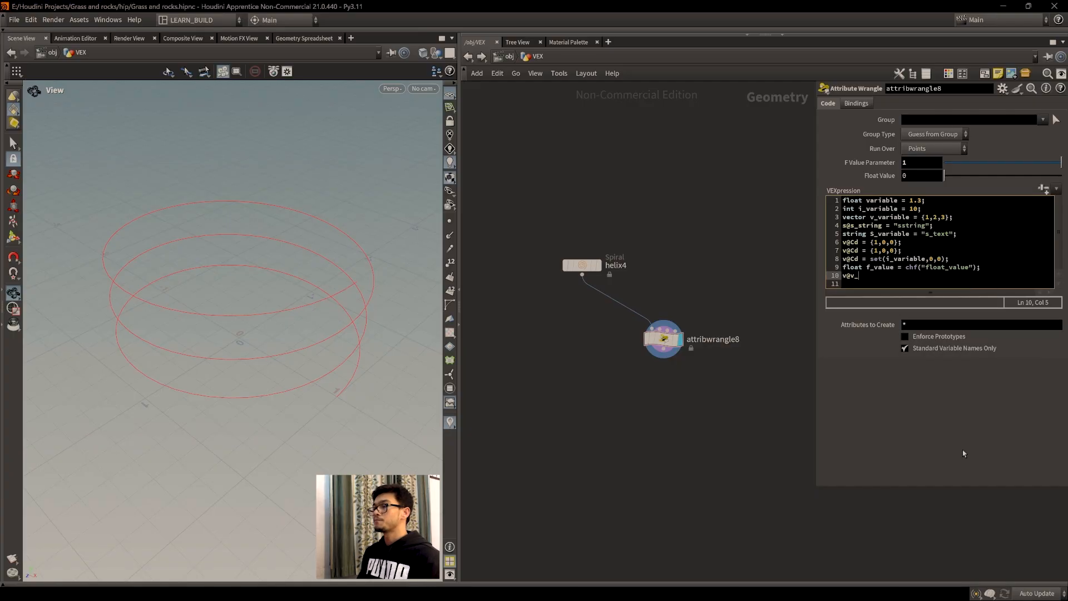
type("value")
key("BackSpace")
key("BackSpace")
key("BackSpace")
key("BackSpace")
type("ttr")
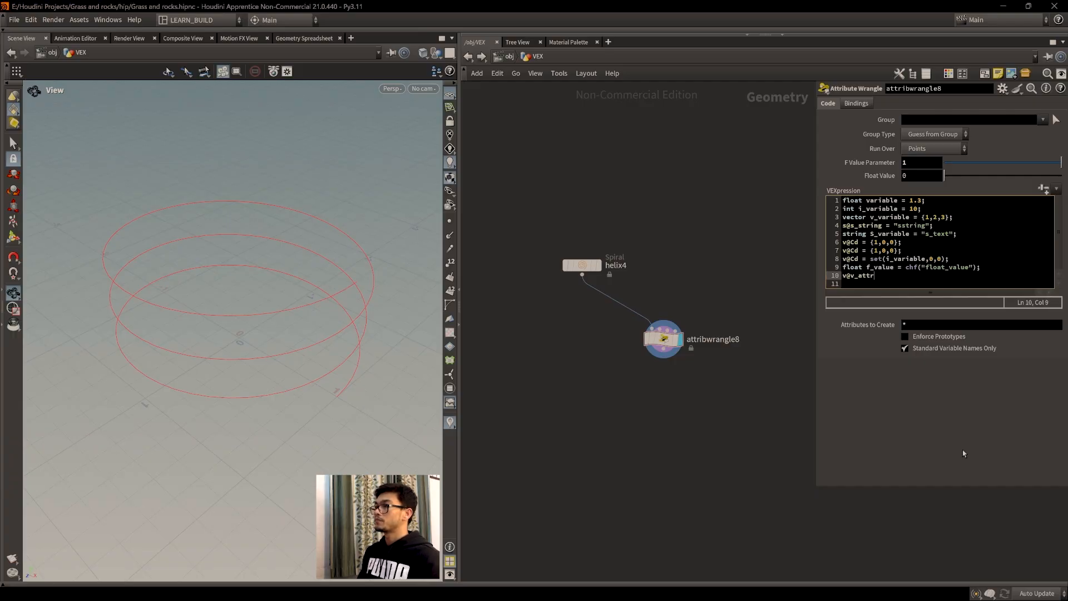
type("ibute =")
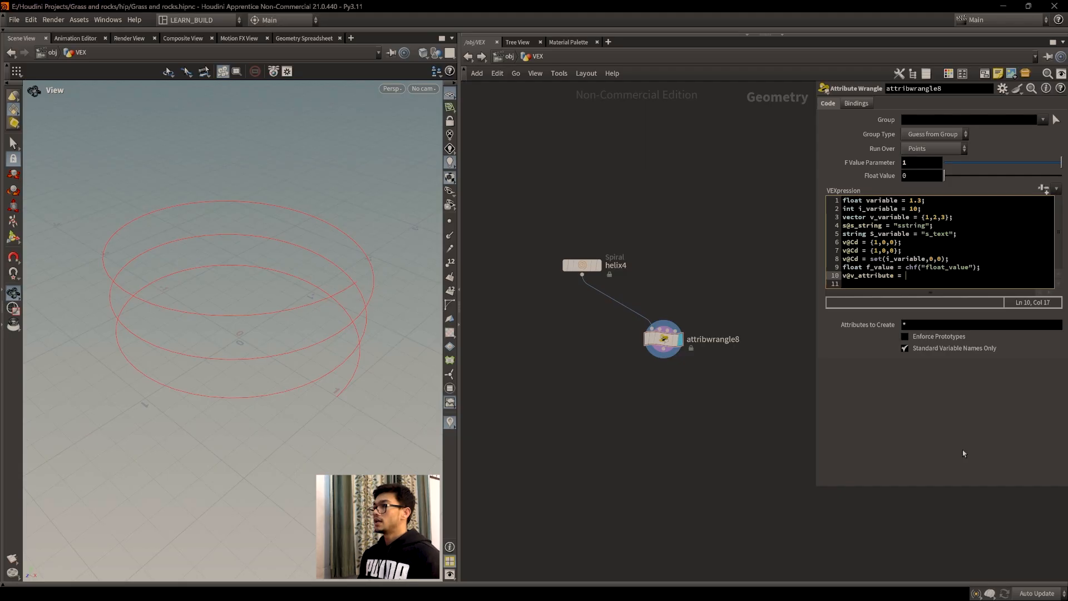
Complete the v@v_attribute assignment with the vector channel reference chv("v_value");.
type("ch")
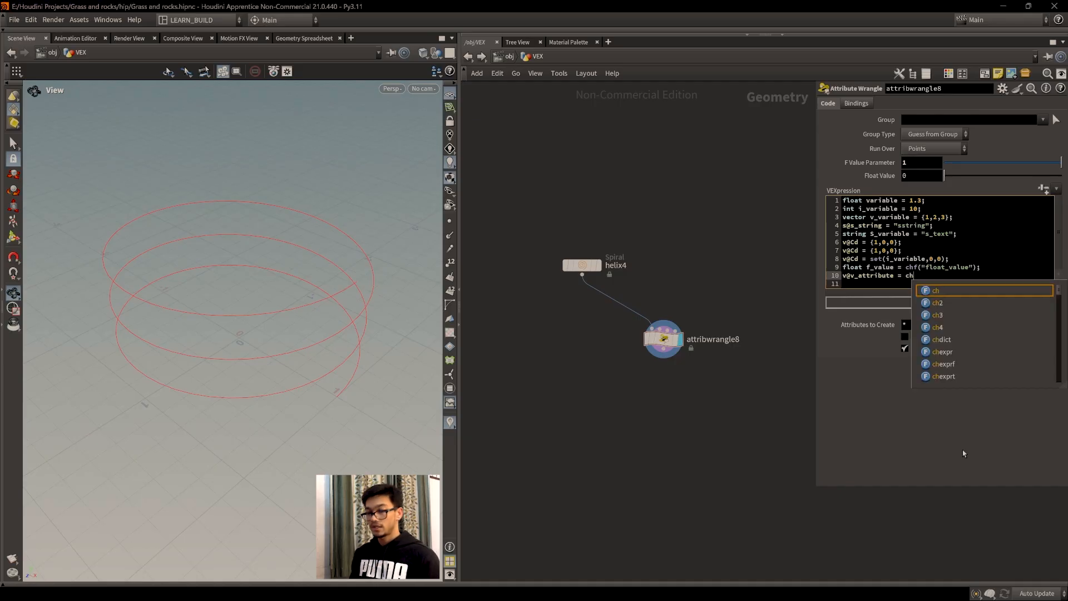
type("v")
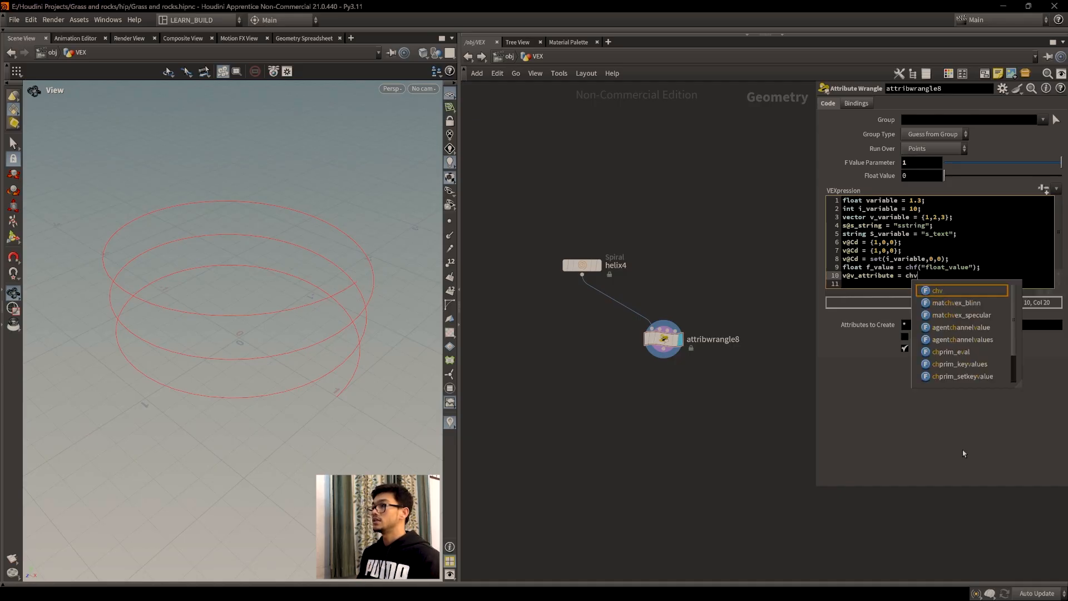
type("(\"")
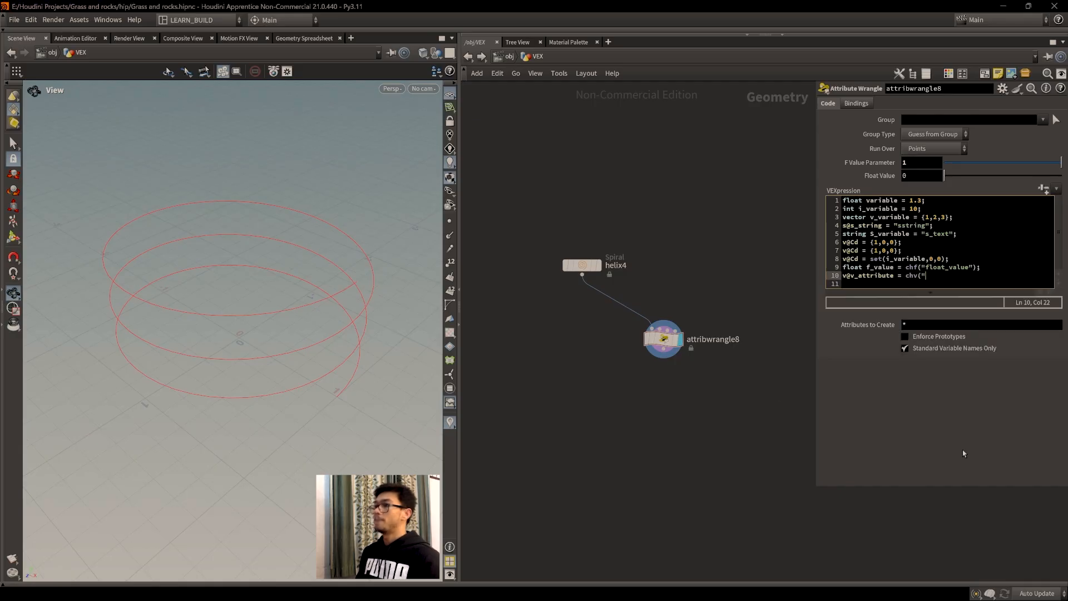
type("v")
type("_valu")
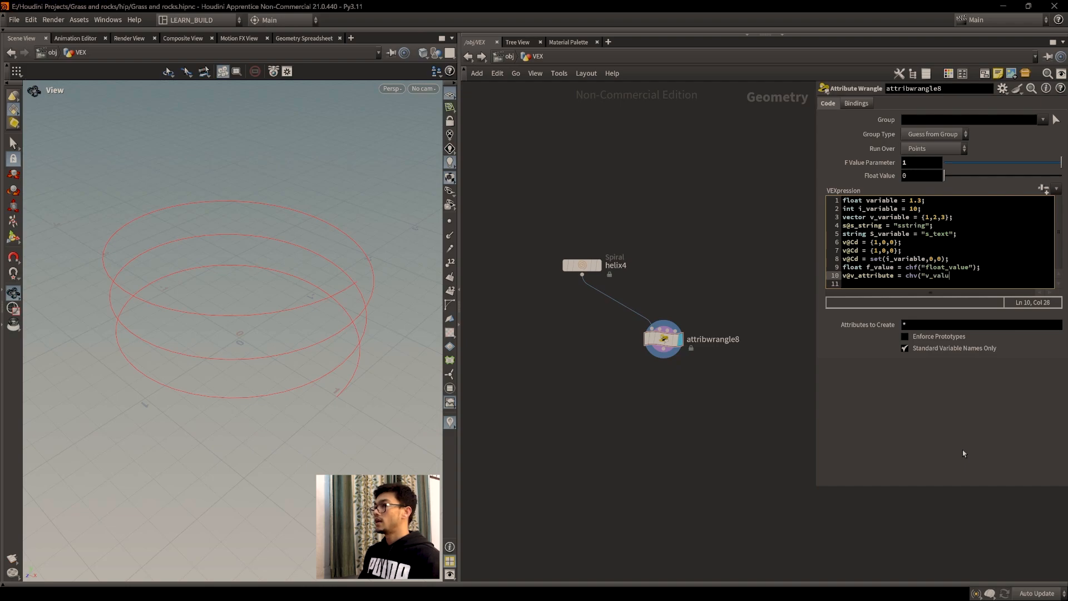
type("e\");")
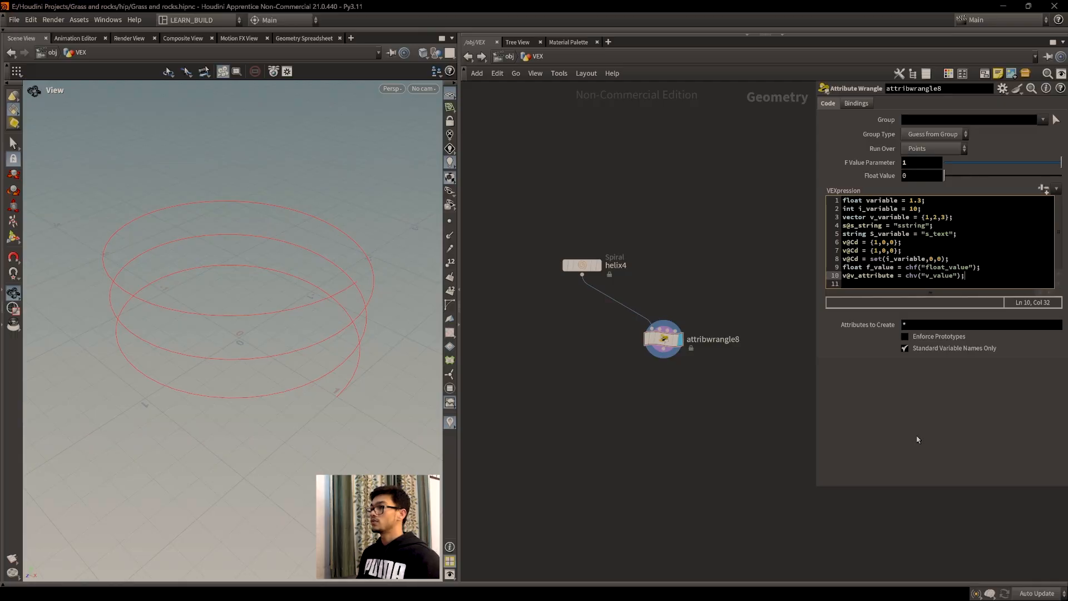
Create the spare vector parameter for the v_value channel and compare its three components with the tenth line.
left_click(1044, 189)
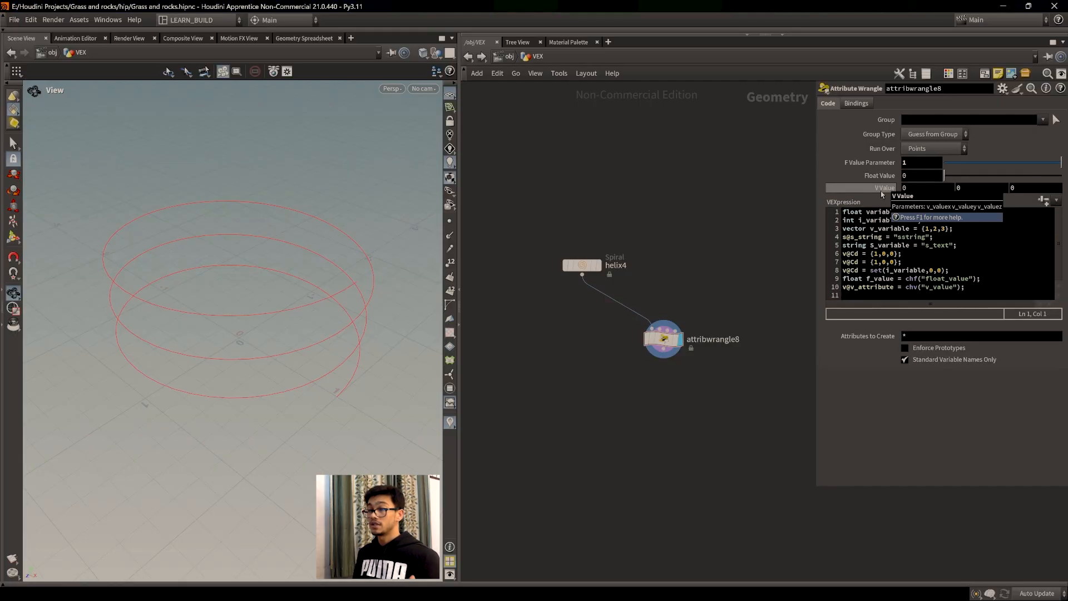
left_click(904, 189)
key("Tab")
key("Tab")
left_click(925, 288)
left_click_drag(955, 288, 843, 287)
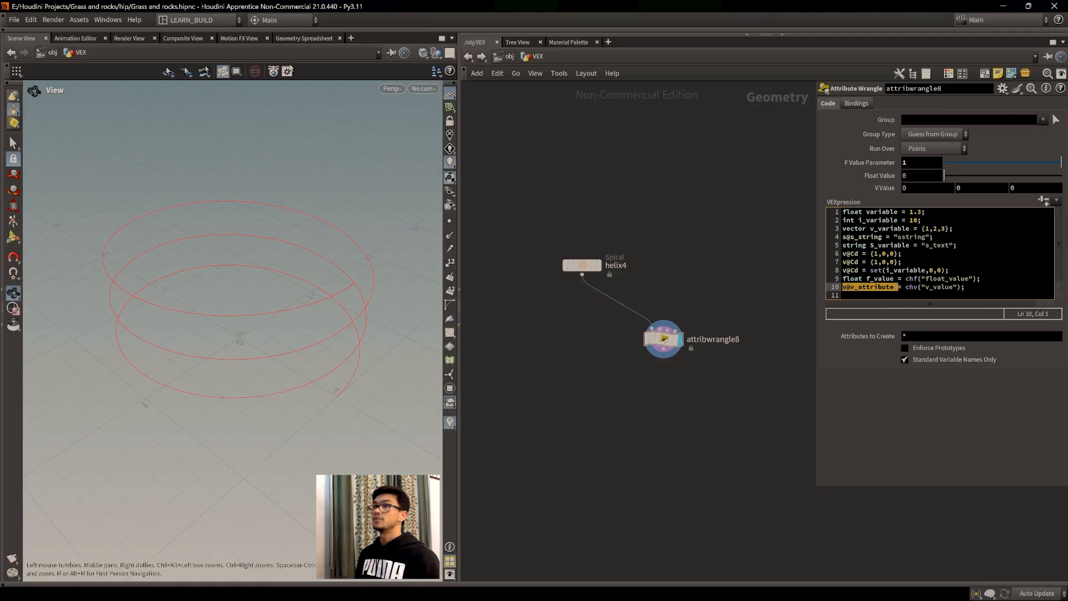
Check the v_attribute components in the Geometry Spreadsheet, then return to the scene view and the end of the tenth line.
left_click(298, 39)
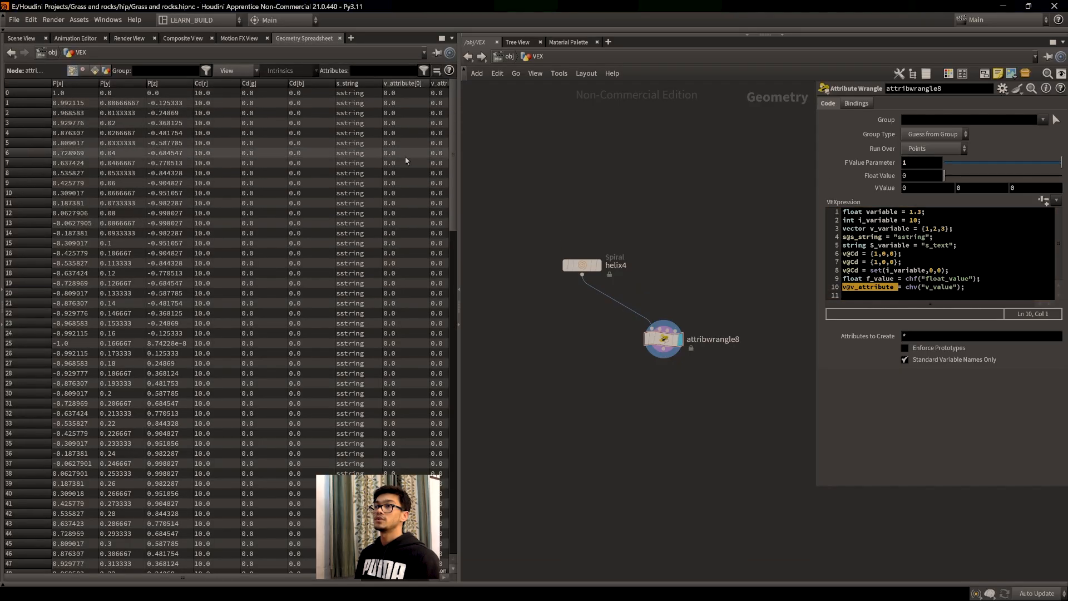
left_click_drag(358, 578, 427, 590)
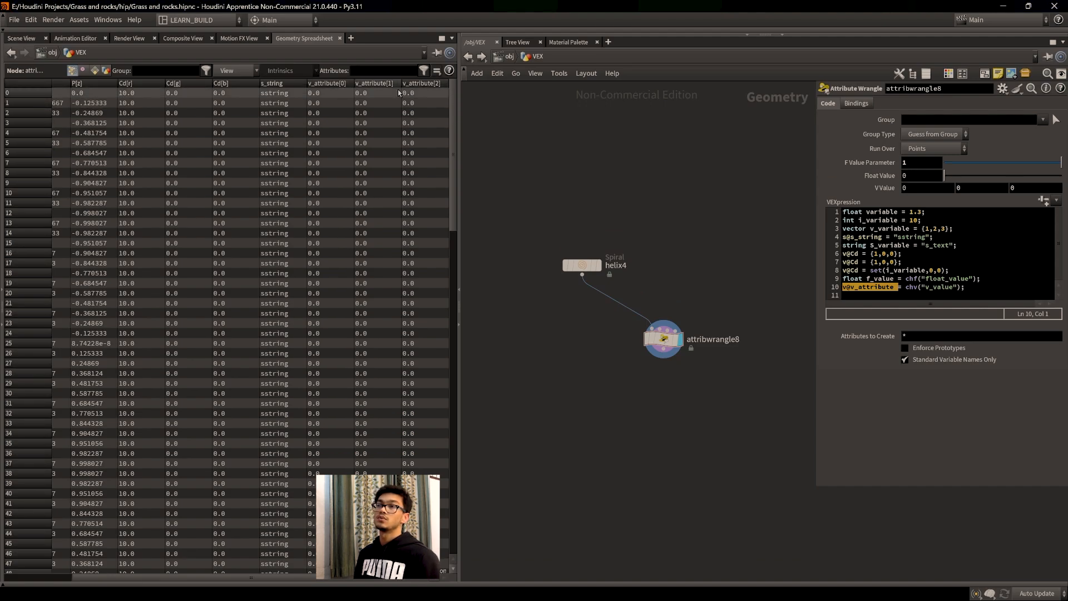
left_click(24, 37)
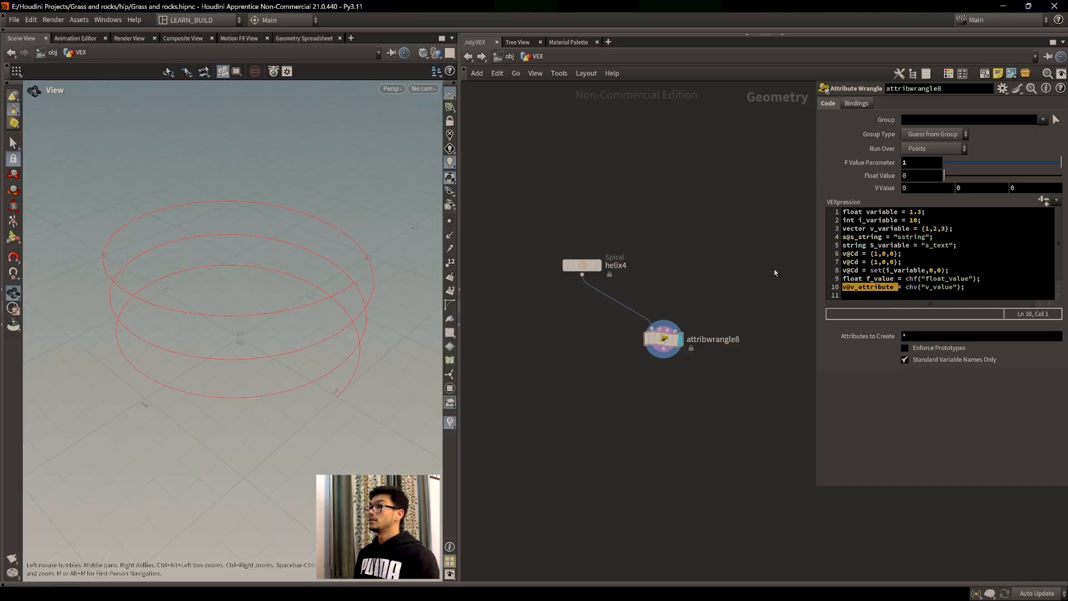
left_click(969, 287)
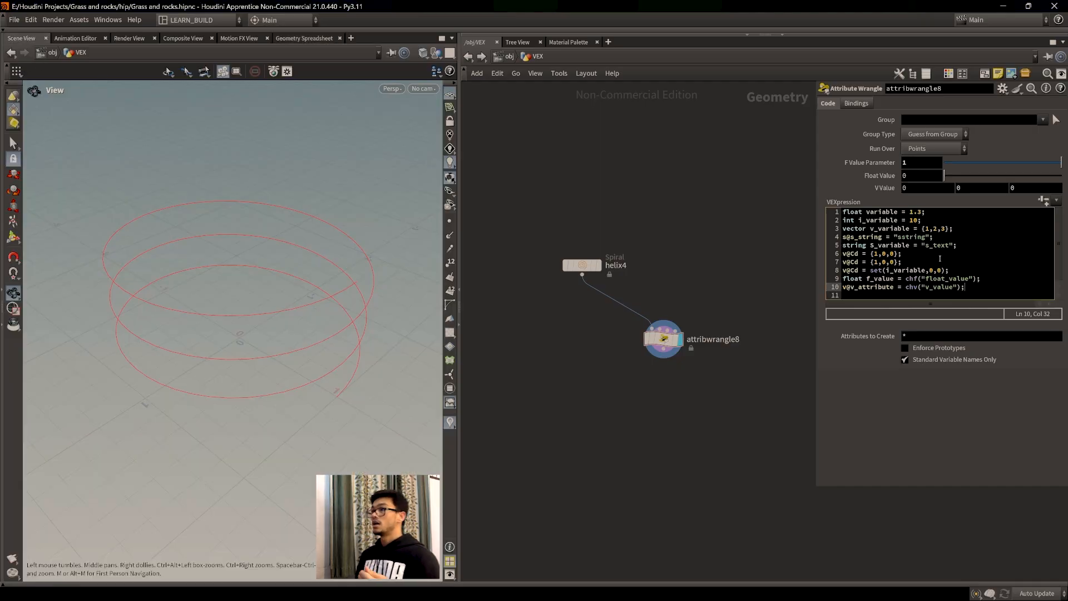
Review the first eight code lines: the typed variables, the string attribute and the Cd assignments with curly braces and set().
left_click_drag(970, 270, 844, 212)
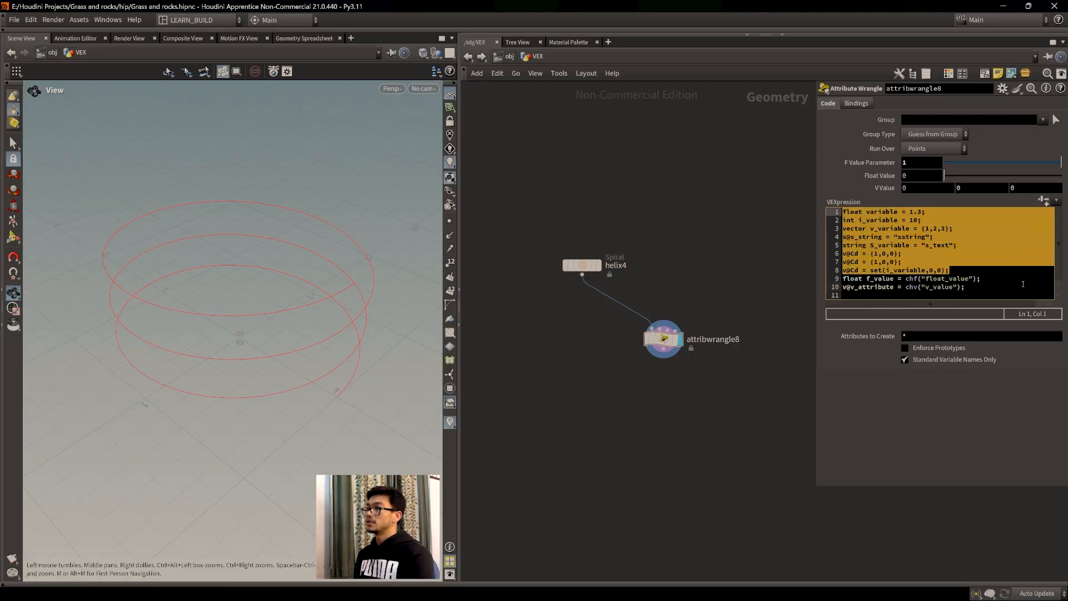
left_click(1020, 279)
left_click_drag(926, 212, 846, 220)
left_click_drag(955, 229, 844, 229)
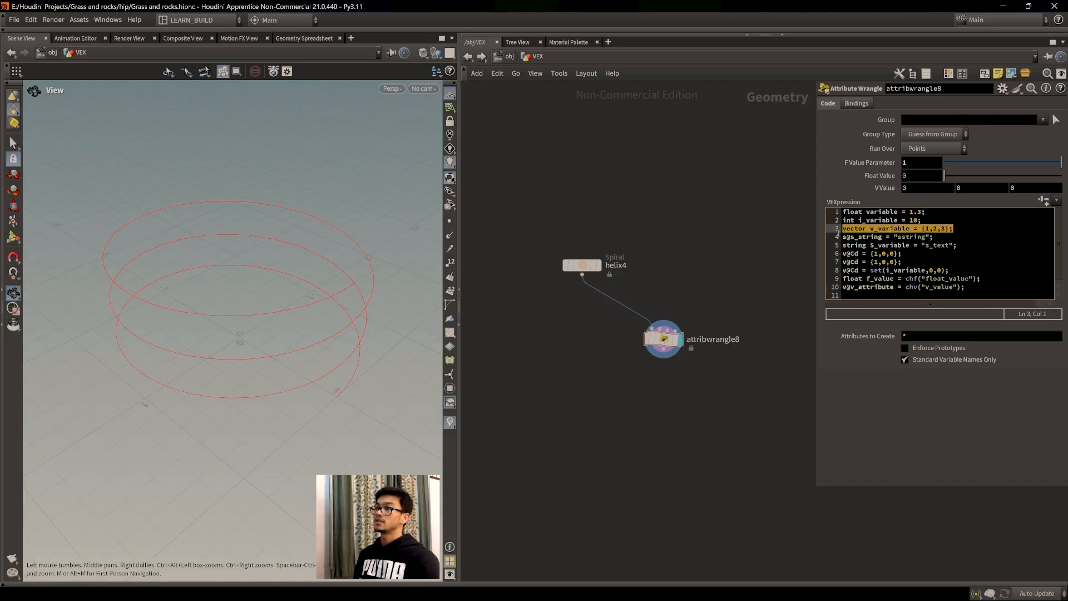
left_click_drag(935, 237, 843, 238)
left_click(926, 255)
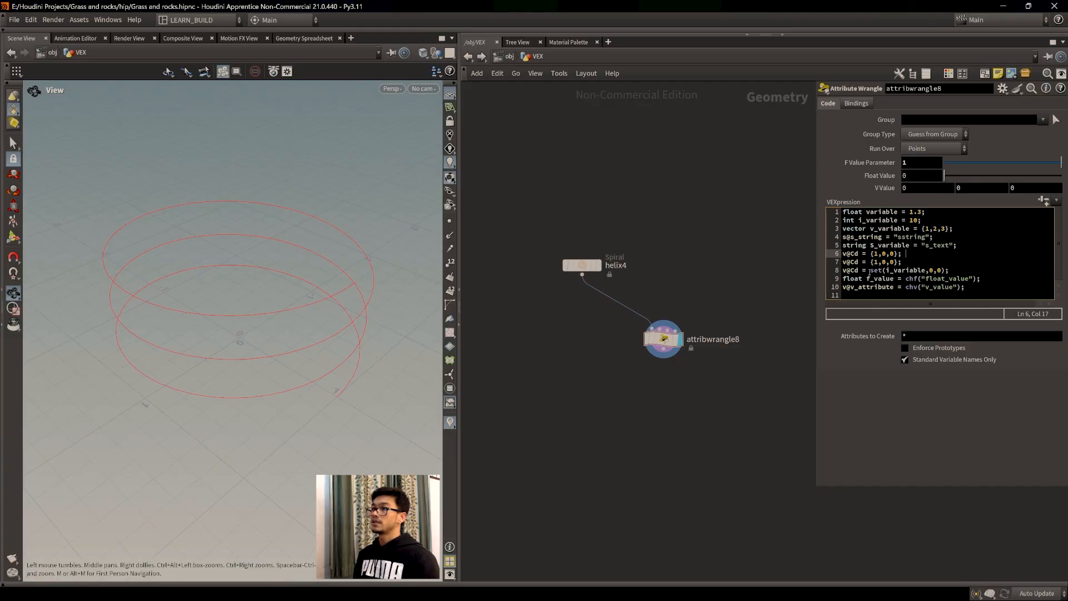
left_click_drag(974, 270, 894, 262)
left_click(971, 272)
left_click(901, 261)
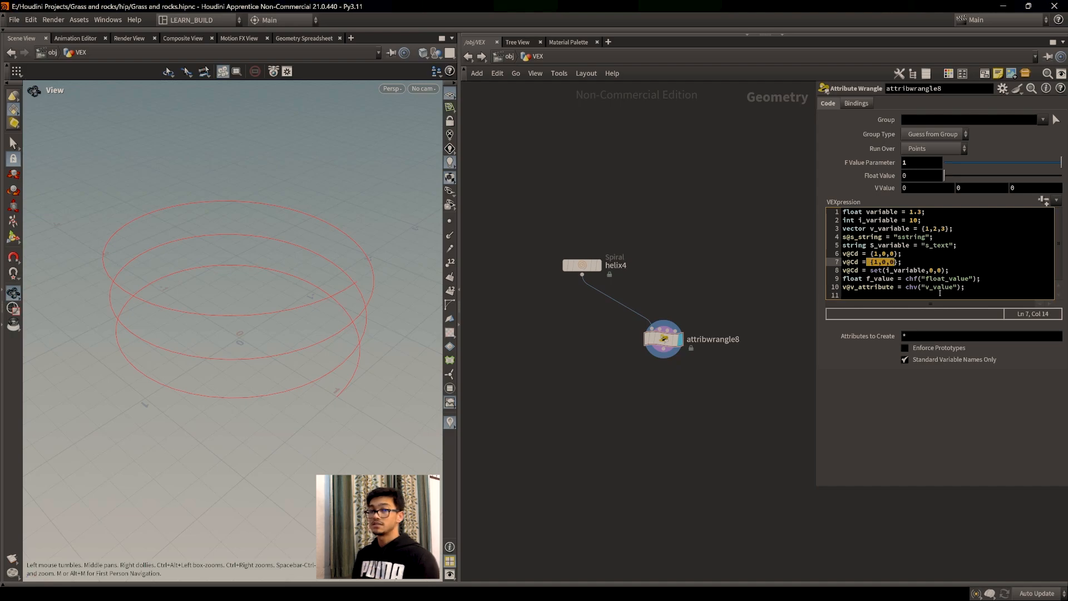
left_click(957, 271)
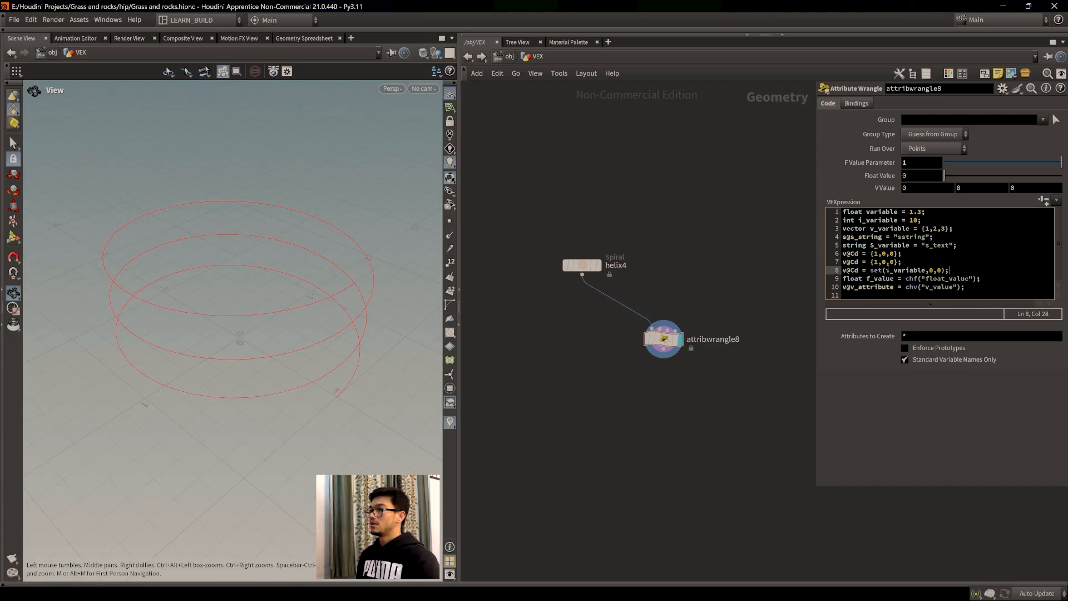
left_click_drag(961, 271, 867, 271)
left_click(960, 270)
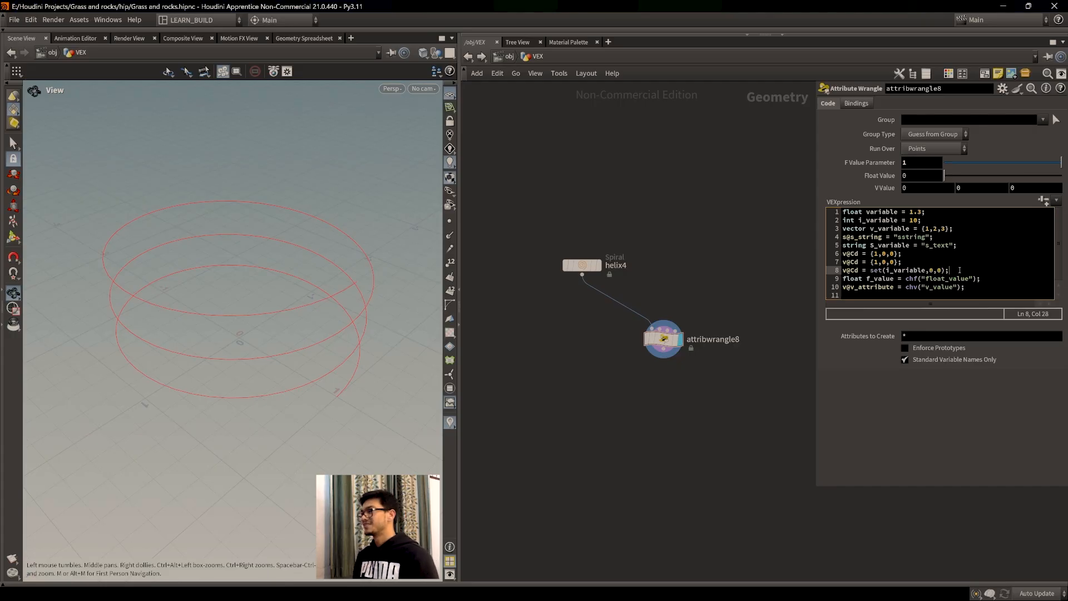
Examine the chv("v_value") call on the tenth line, its V Value parameter and the v_attribute columns in the Geometry Spreadsheet.
left_click(981, 288)
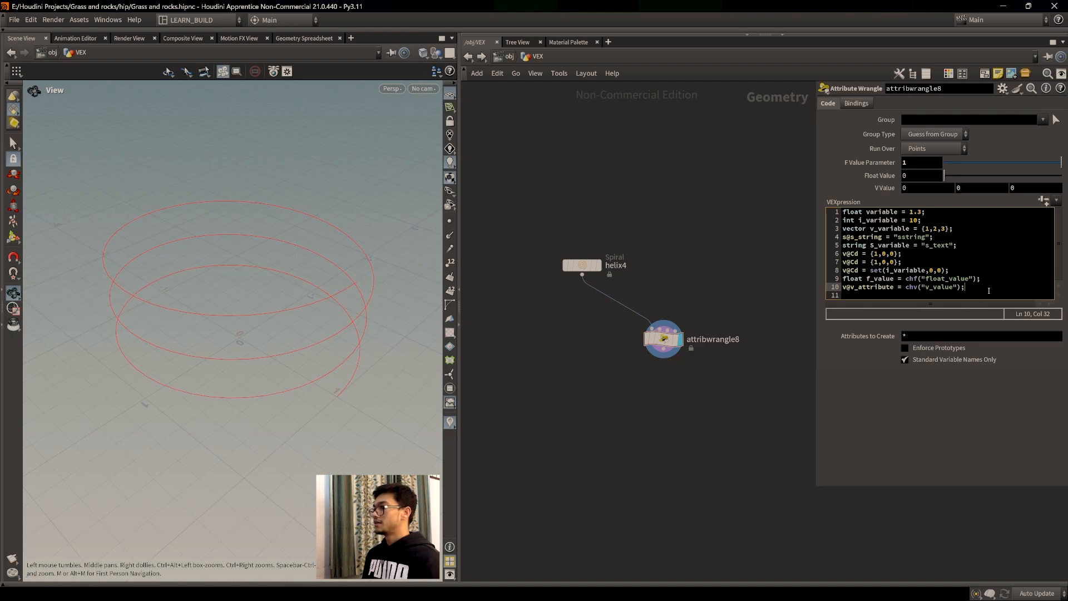
mouse_move(968, 290)
left_mouse_down()
mouse_move(842, 287)
mouse_move(966, 288)
left_mouse_up()
left_click(968, 288)
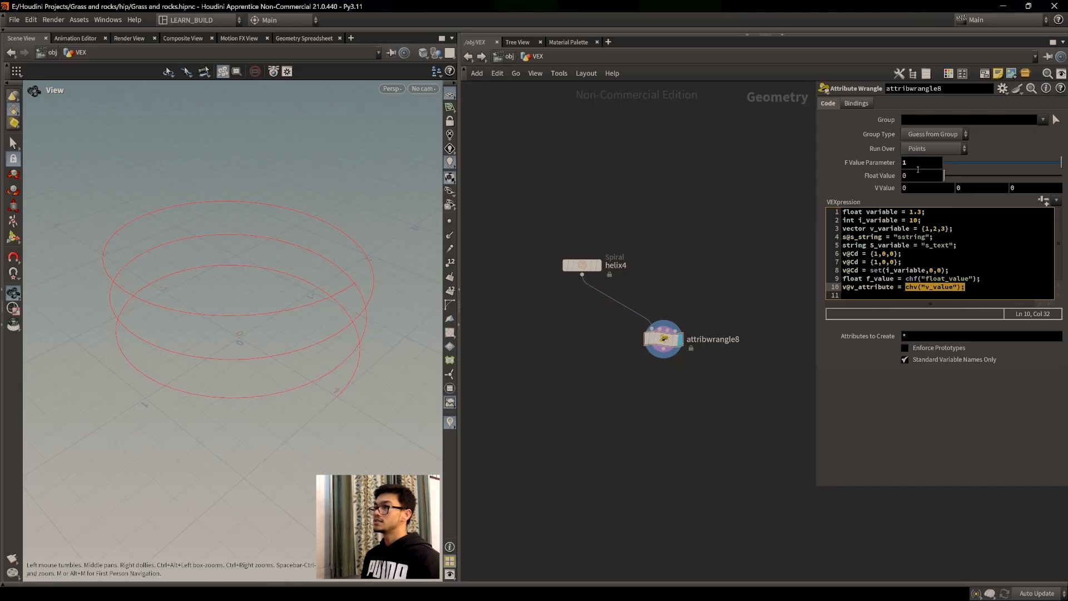
left_click(948, 189)
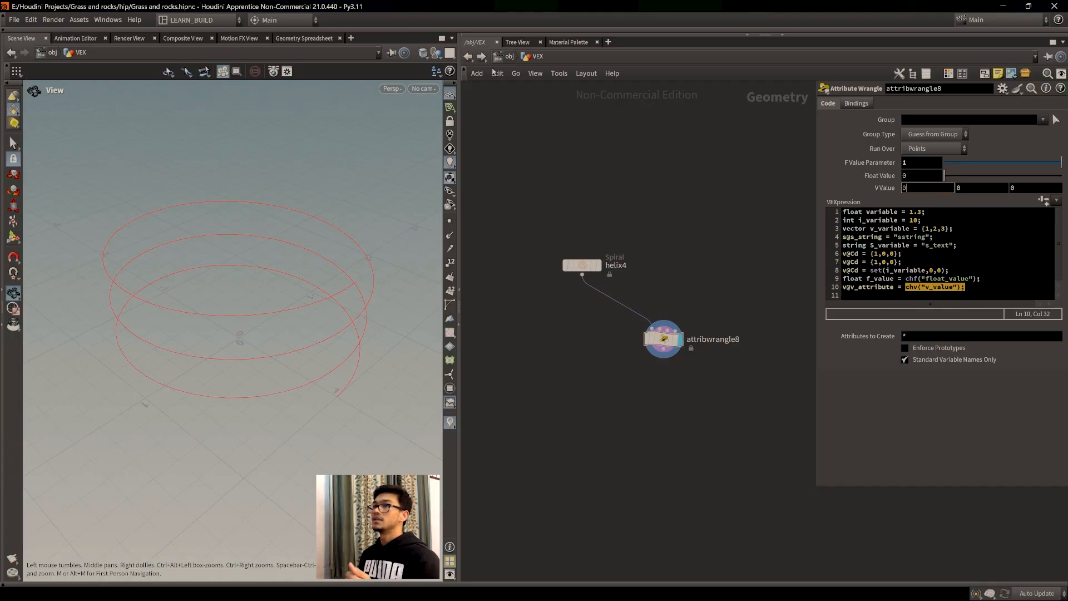
left_click(305, 38)
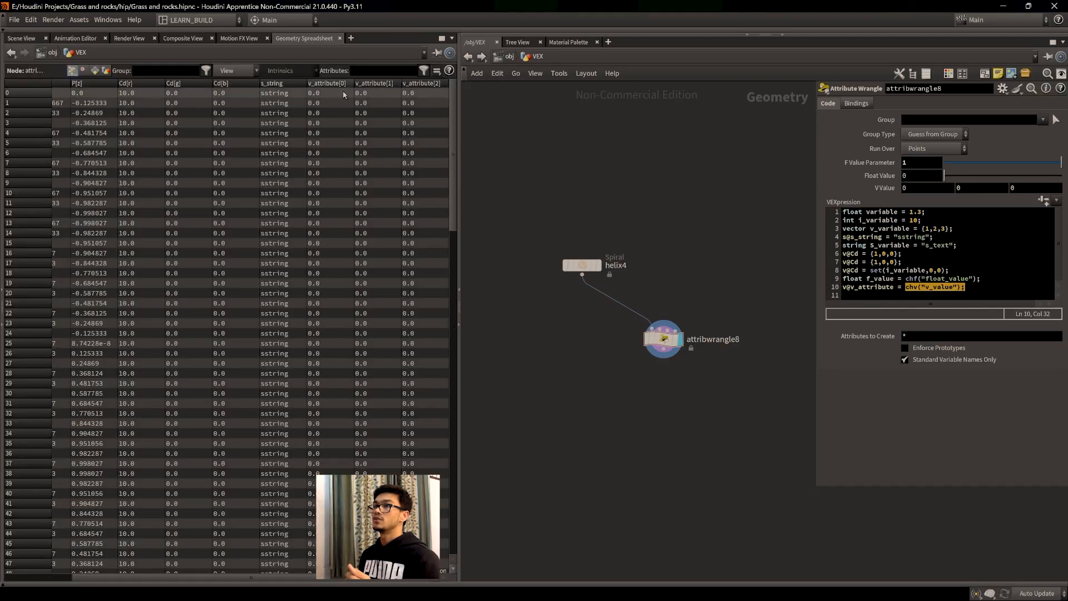
left_click(22, 38)
left_click(981, 291)
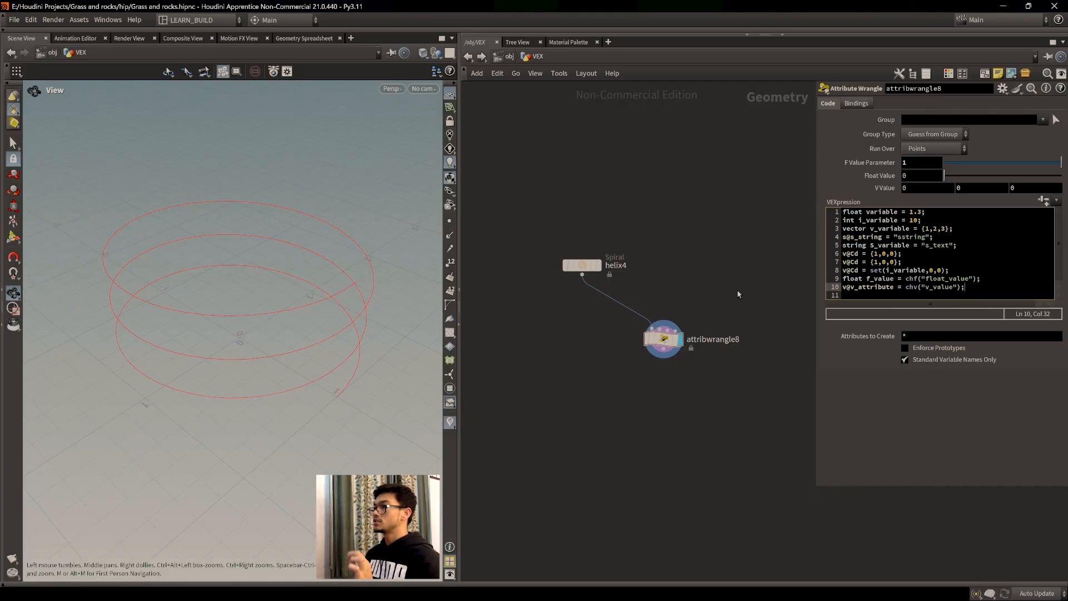
Read the network's sticky note that defines parameters and channels and explains chf("scale").
middle_click_drag(749, 322, 612, 479)
mouse_move(712, 250)
middle_mouse_down()
mouse_move(568, 423)
mouse_move(548, 479)
middle_mouse_up()
middle_click_drag(714, 320, 641, 453)
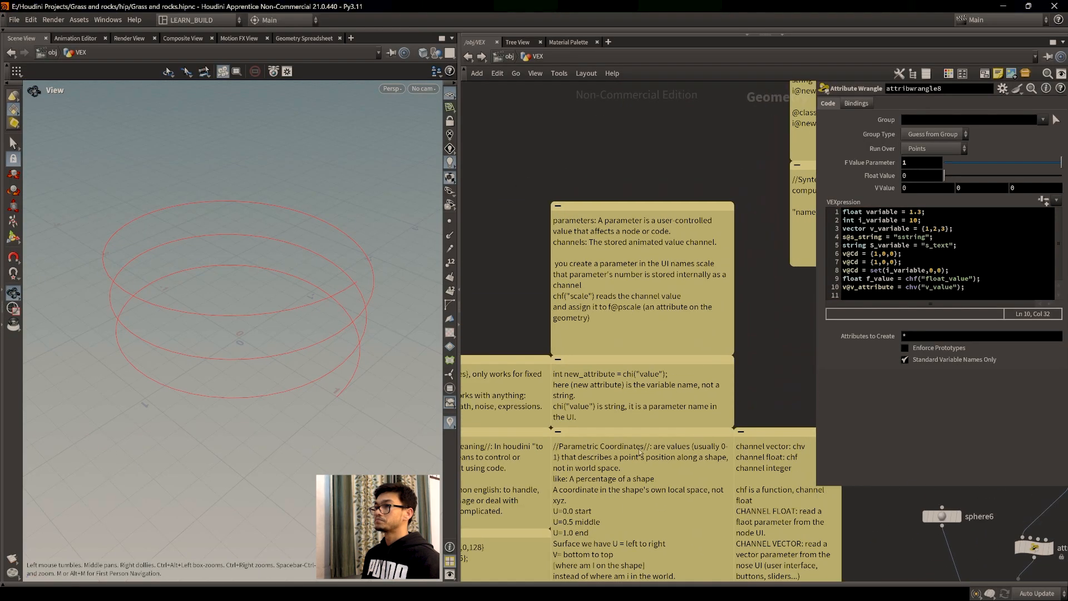
scroll(637, 266, "up", 2)
middle_click_drag(637, 266, 648, 305)
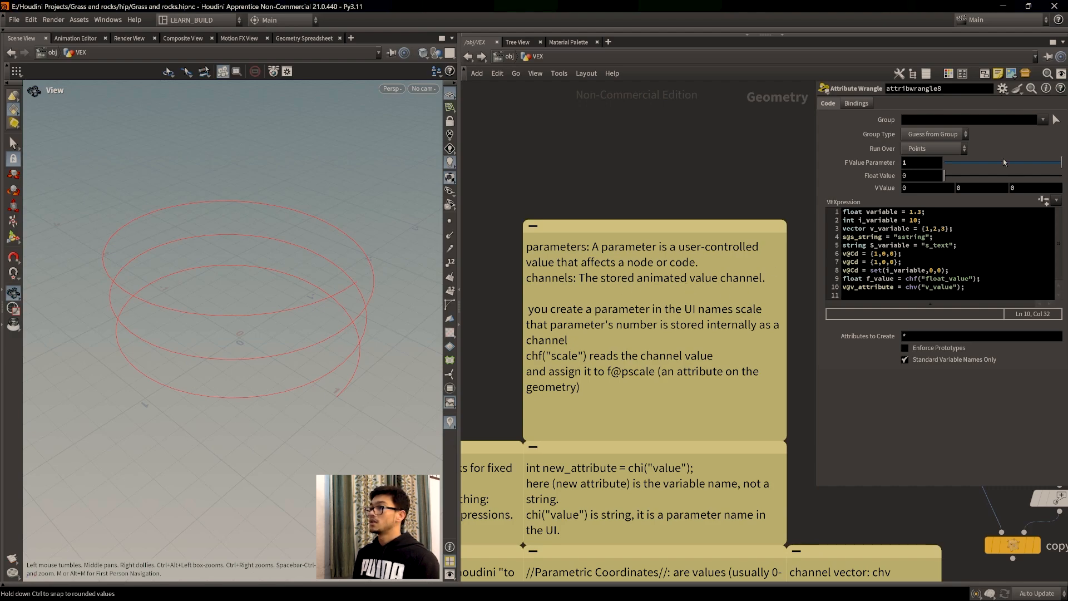
middle_click_drag(677, 324, 669, 308)
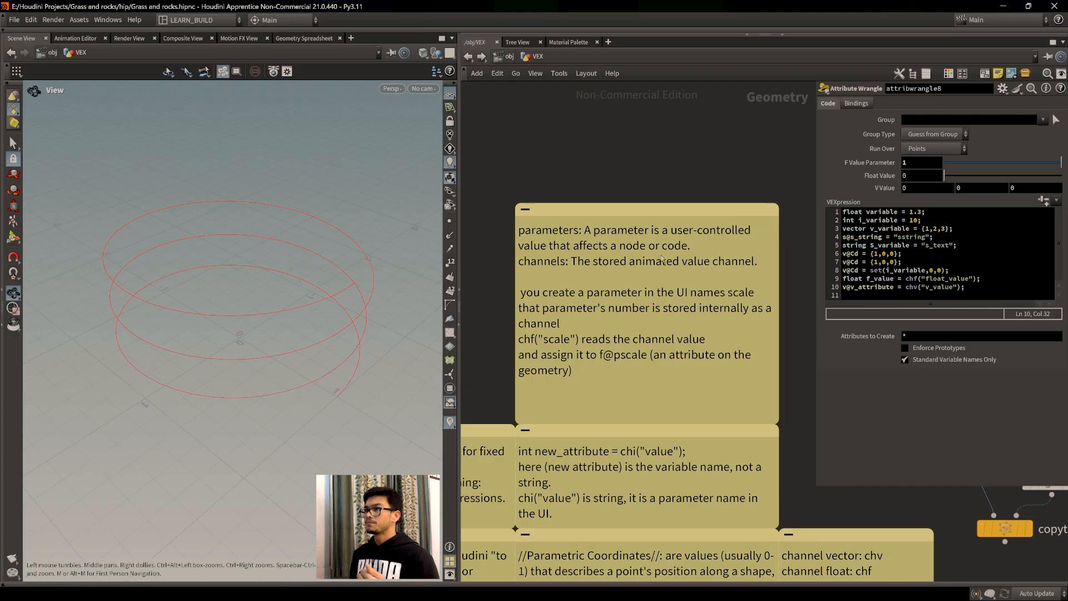
Compare the three V Value components with the v_attribute name, the chv function and the "v_value" channel name on the tenth line.
left_click(904, 188)
key("Tab")
key("Tab")
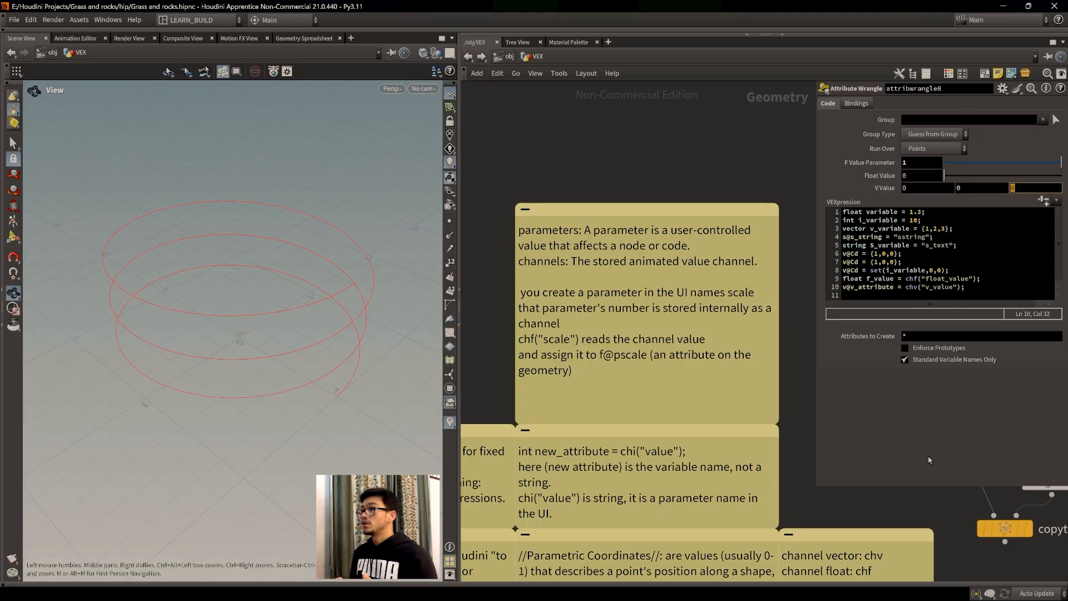
left_click_drag(894, 287, 846, 286)
left_click_drag(921, 287, 959, 287)
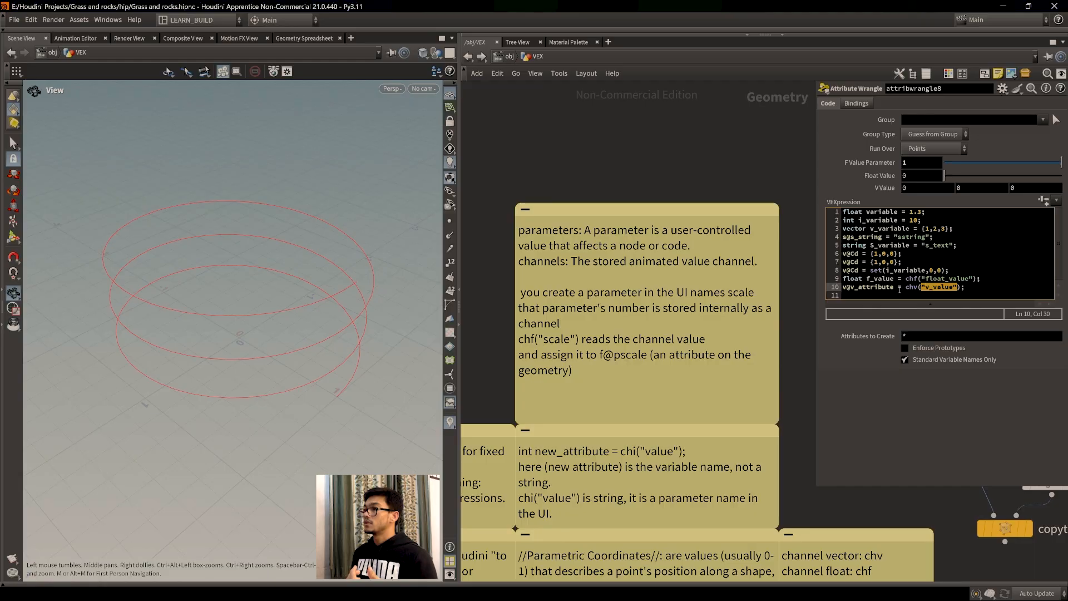
left_click_drag(895, 286, 849, 287)
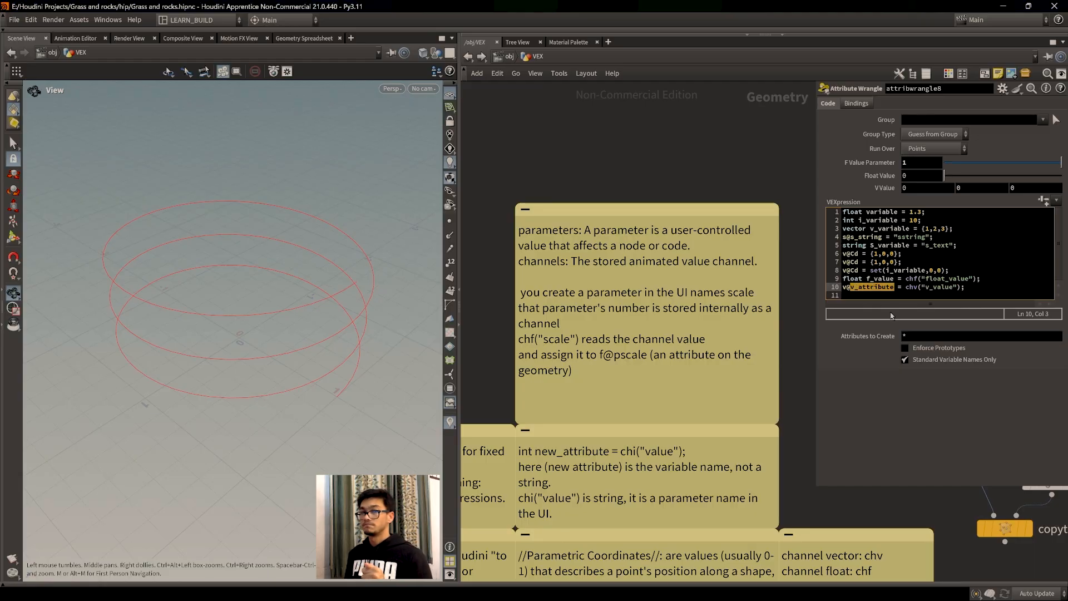
left_click(977, 287)
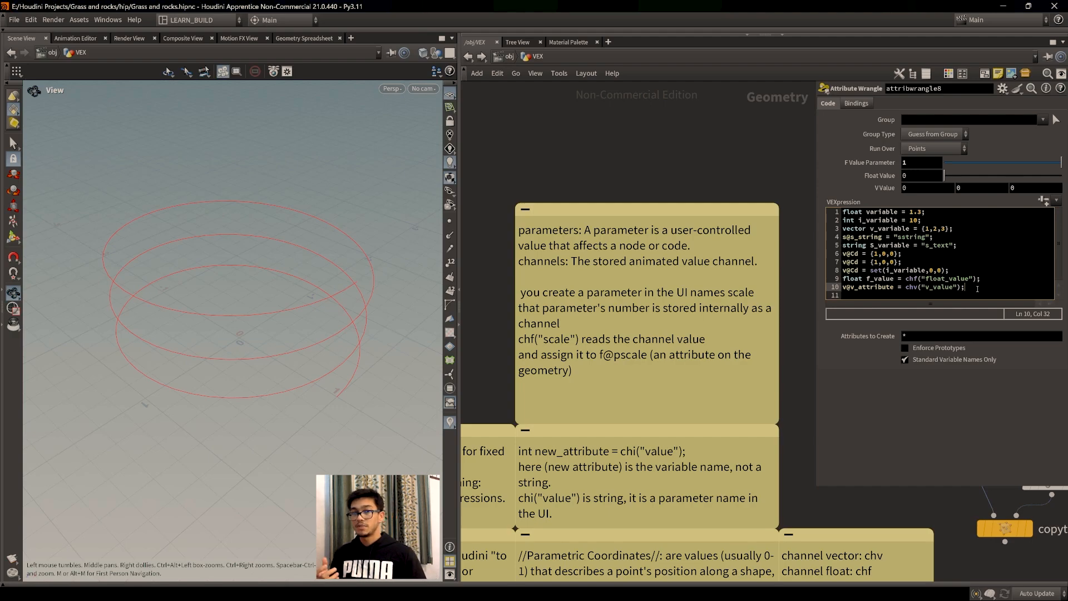
left_click_drag(971, 296, 843, 291)
left_click(984, 279)
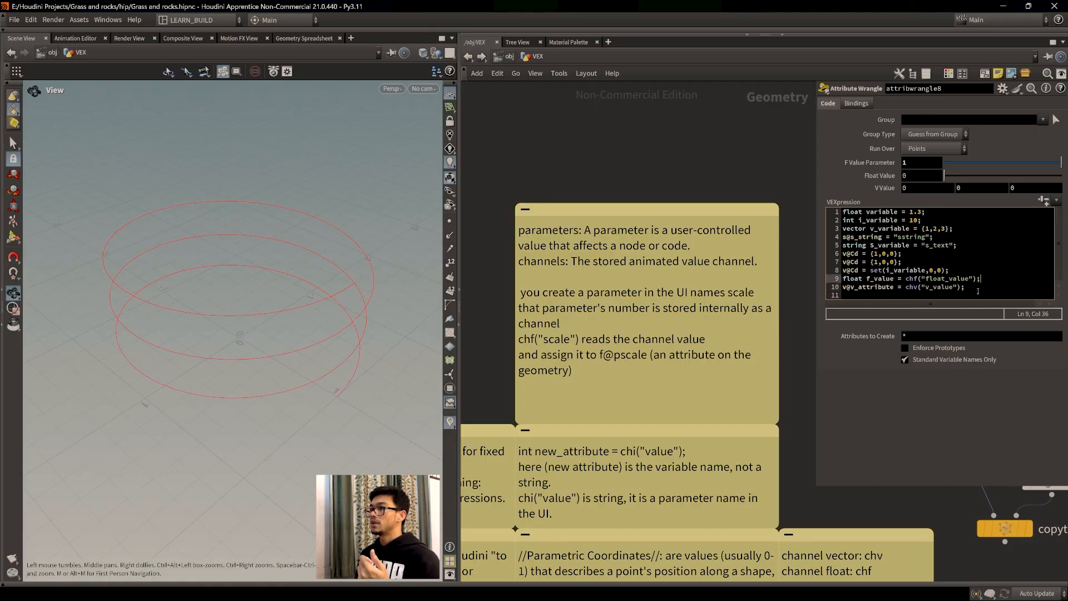
double_click(914, 287)
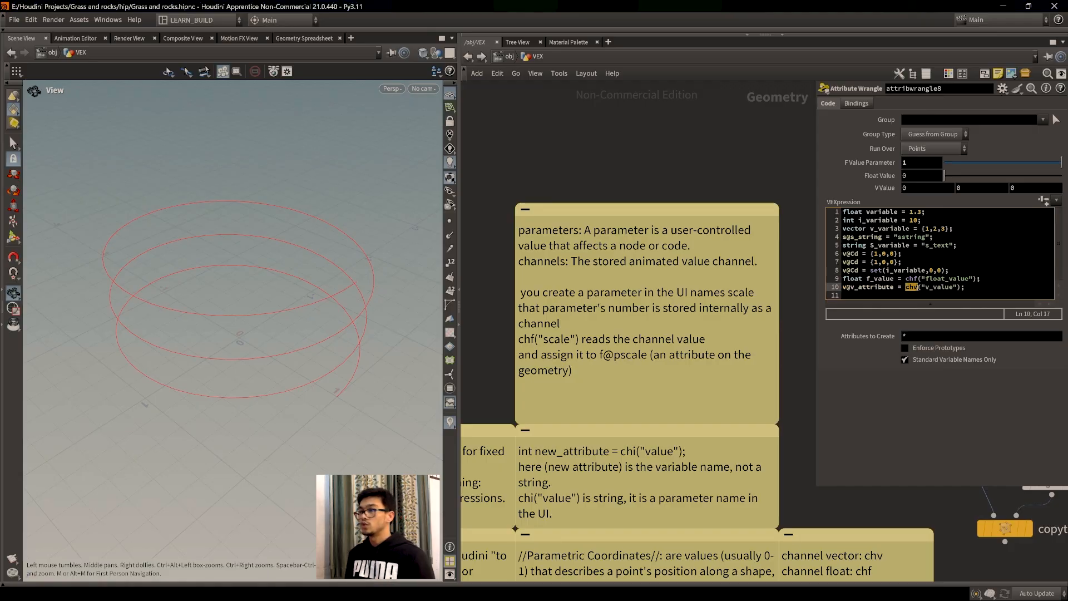
left_click(914, 287)
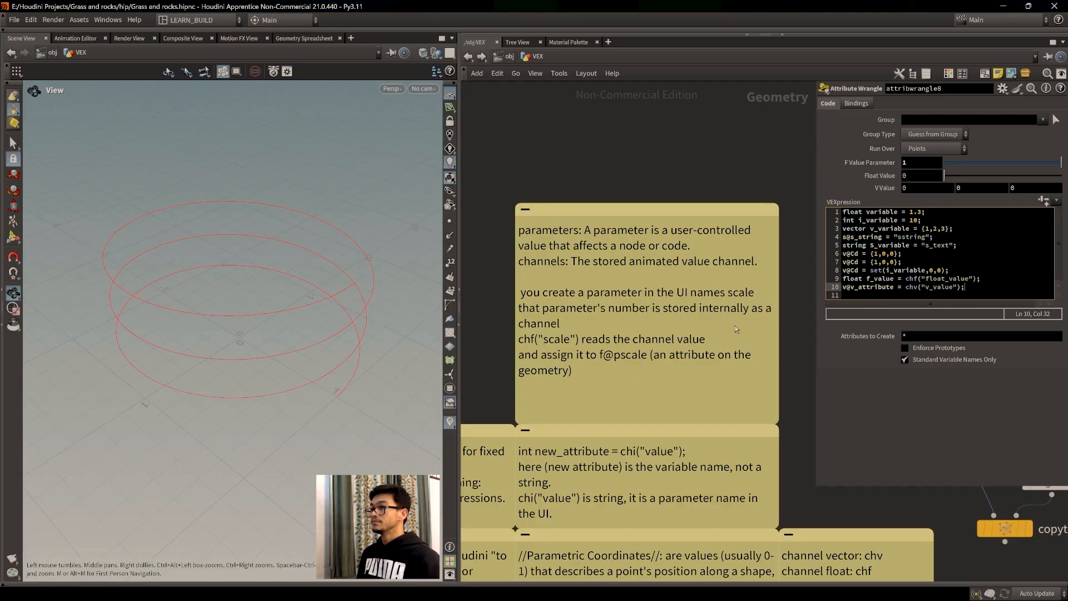
Find and read the sticky note describing the channel vector, channel float and channel integer functions.
middle_click_drag(758, 432, 754, 385)
scroll(750, 435, "down", 4)
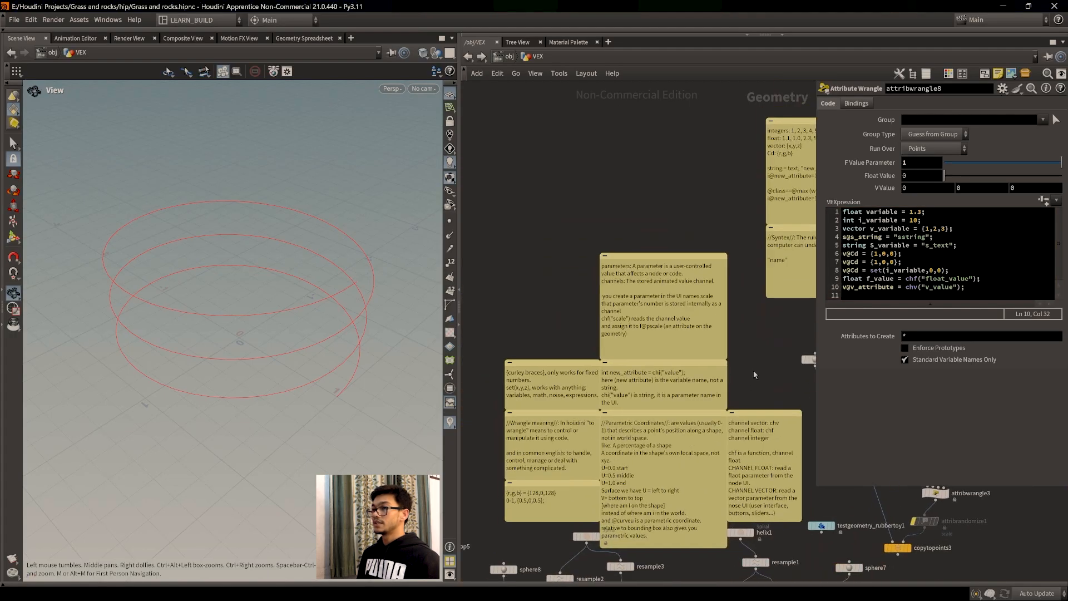
scroll(694, 403, "up", 3)
middle_click_drag(744, 526, 611, 358)
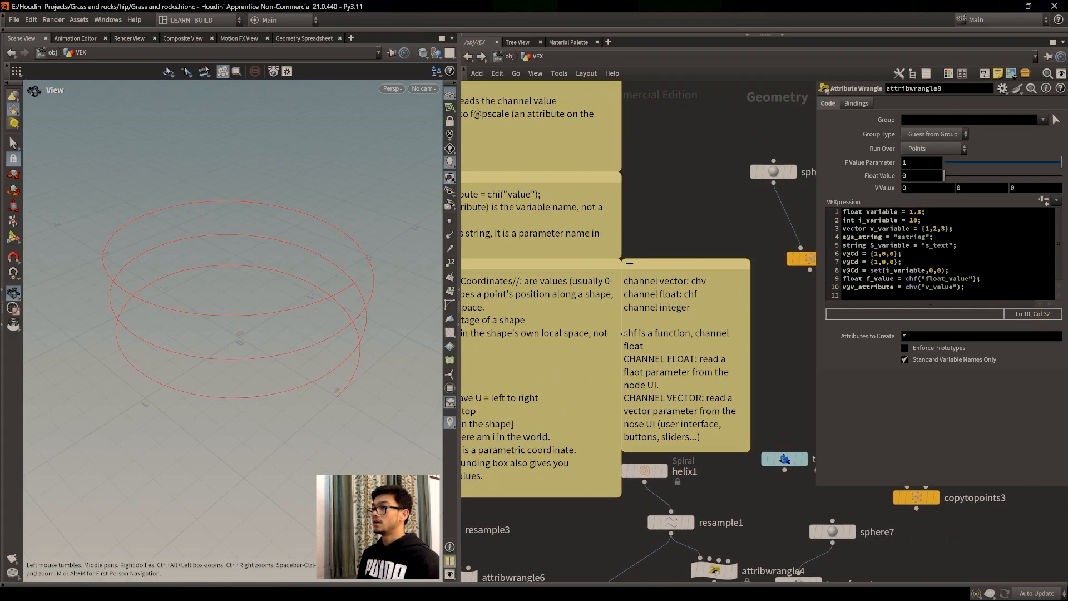
scroll(704, 325, "up", 1)
middle_click_drag(705, 325, 630, 341)
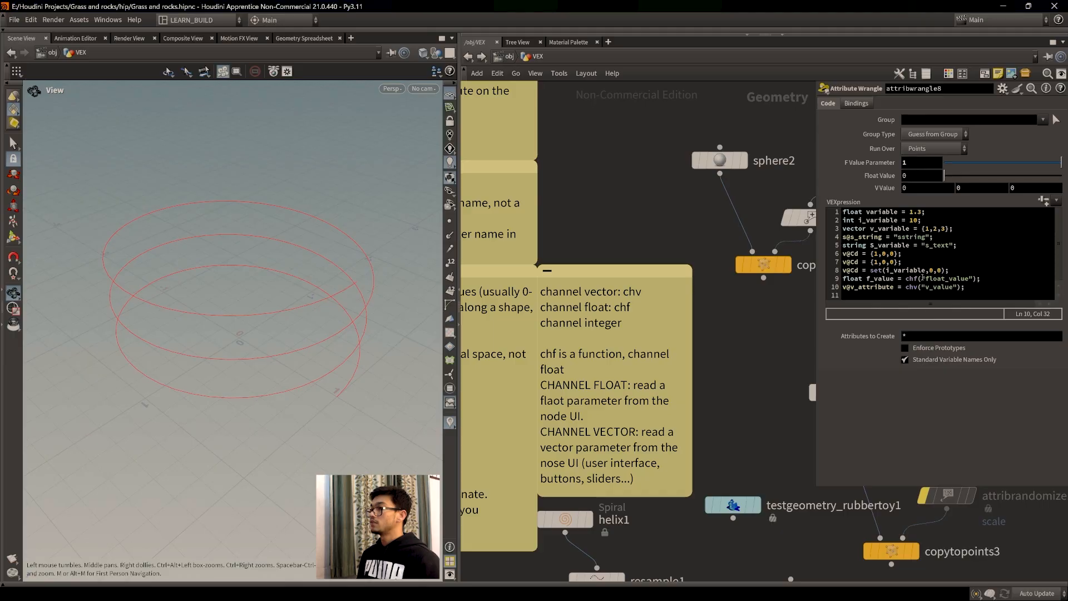
Examine the chf("float_value") call and f_value variable on the ninth line, and compare the channel vector note with the V Value parameter.
left_click_drag(918, 278, 905, 278)
left_click_drag(973, 278, 904, 278)
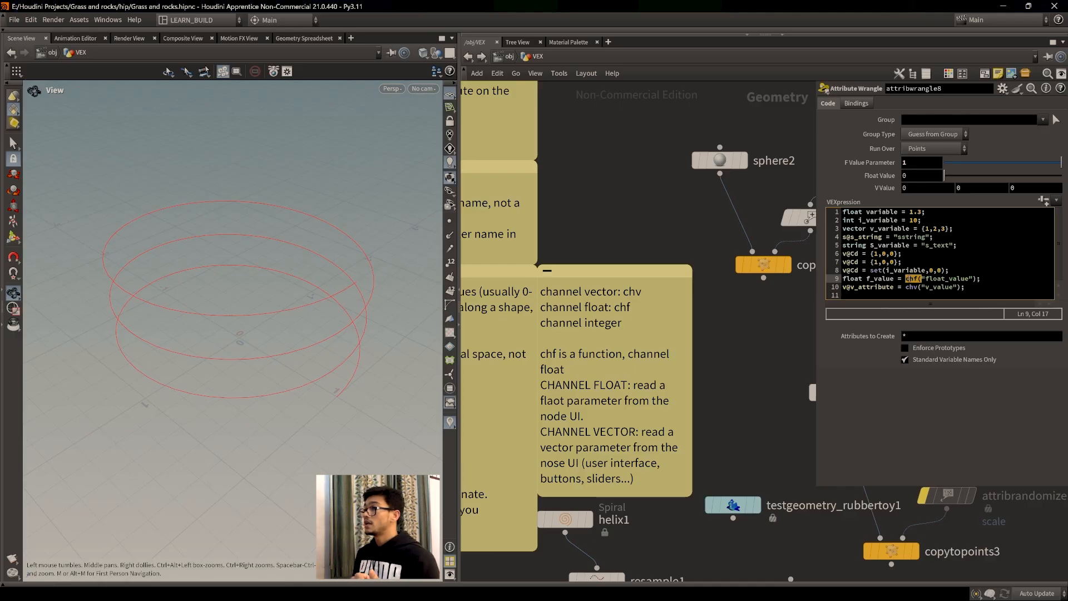
left_click_drag(895, 279, 866, 278)
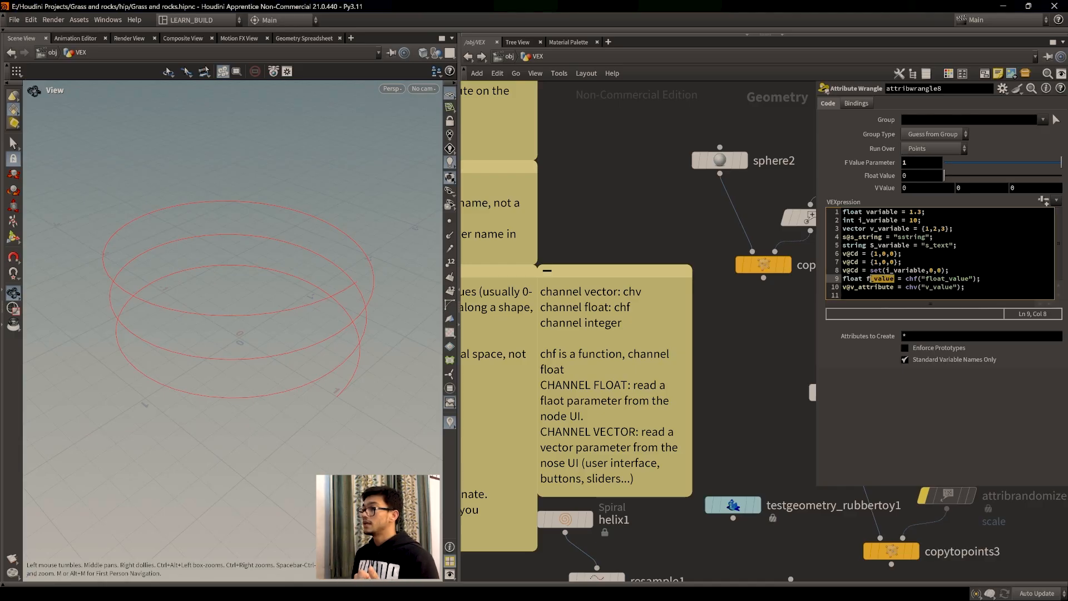
left_click_drag(985, 278, 908, 279)
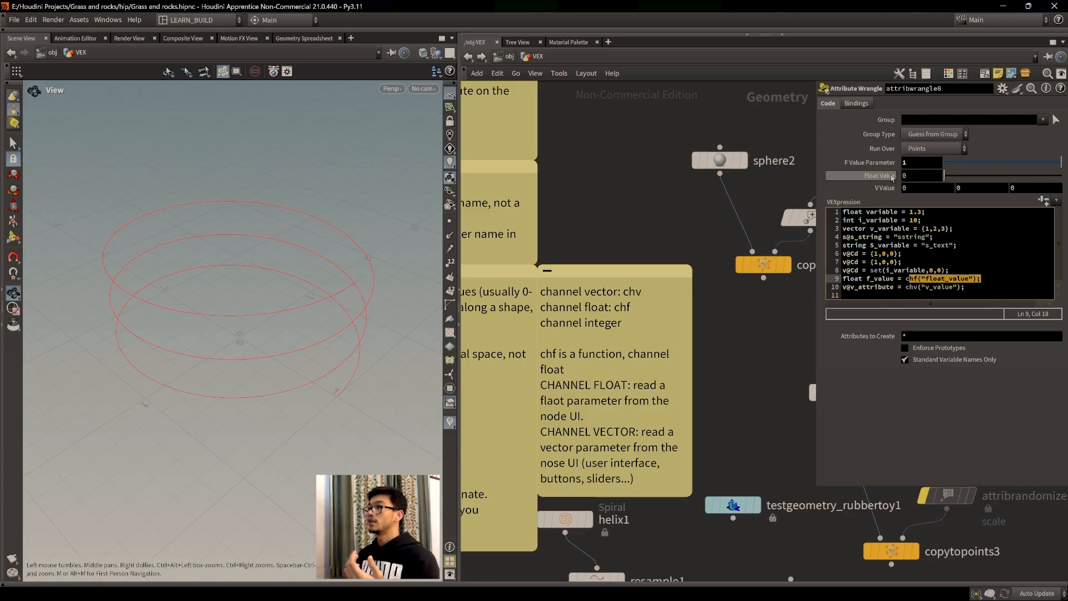
left_click(1018, 270)
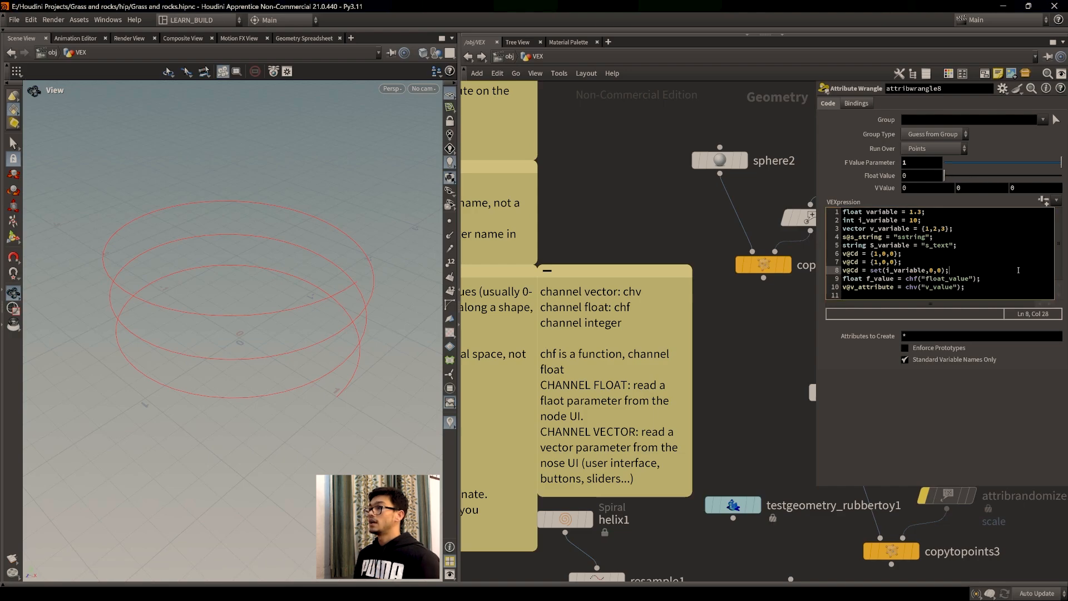
left_click_drag(899, 277, 866, 279)
left_click(970, 290)
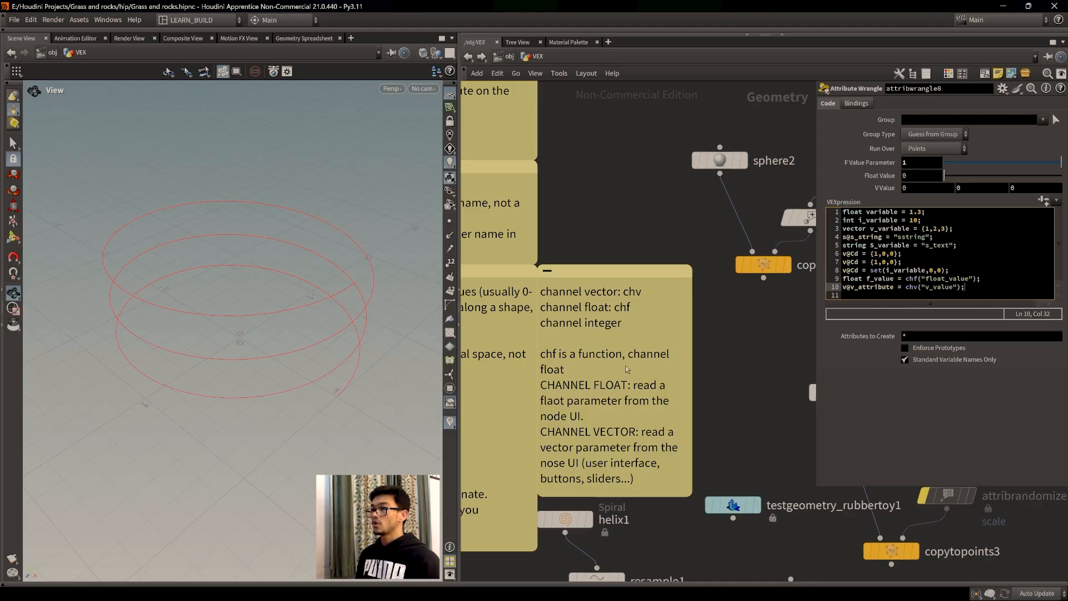
middle_click_drag(627, 389, 625, 350)
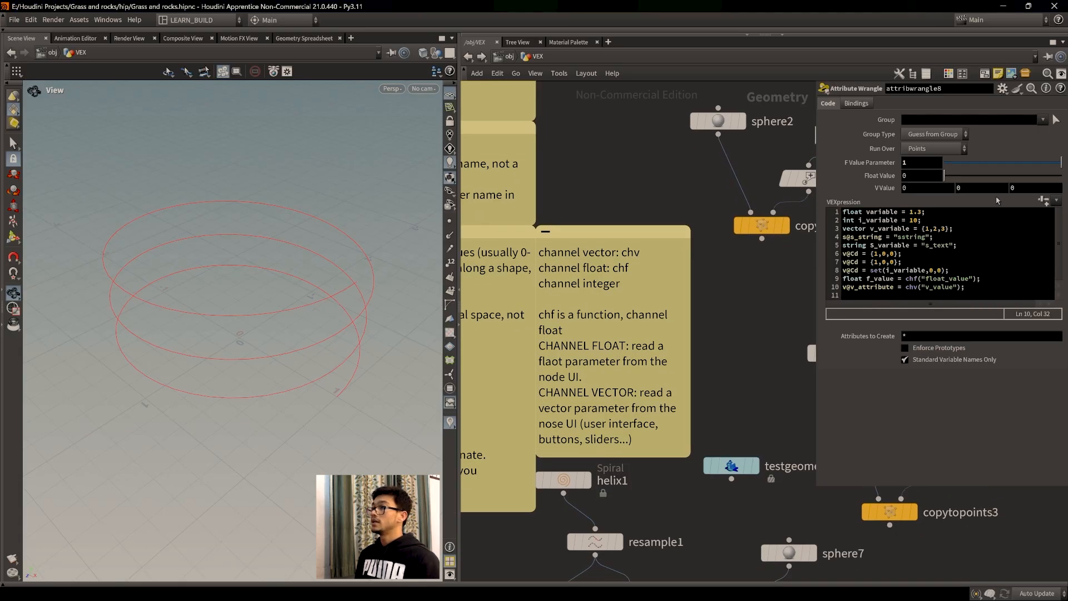
left_click(1045, 189)
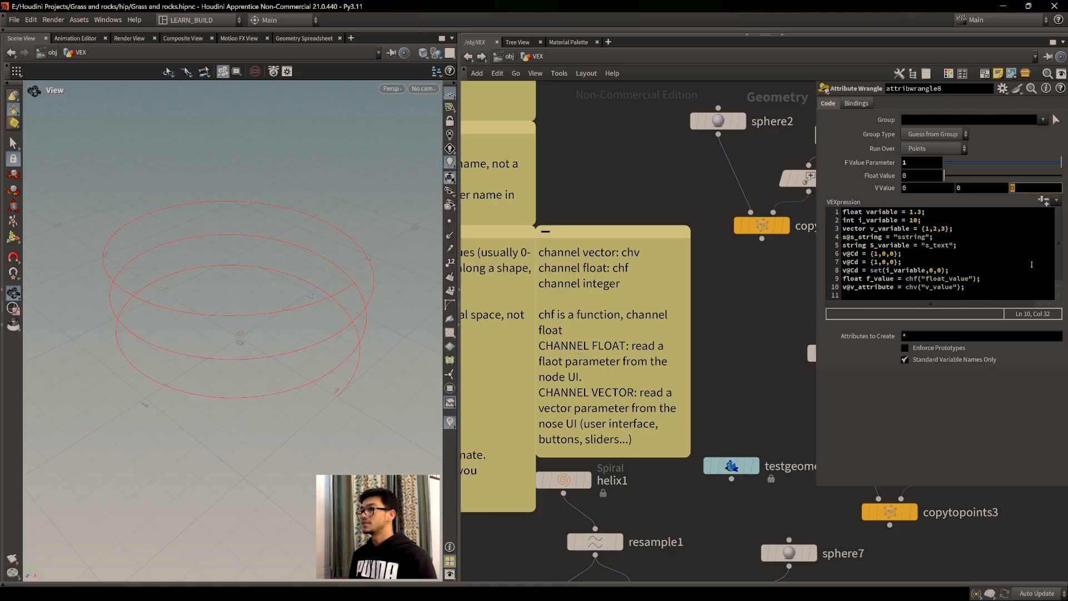
Add the line i@i_attribute = chi("i_value"); below the vector channel line and generate its I Value parameter.
left_click(976, 290)
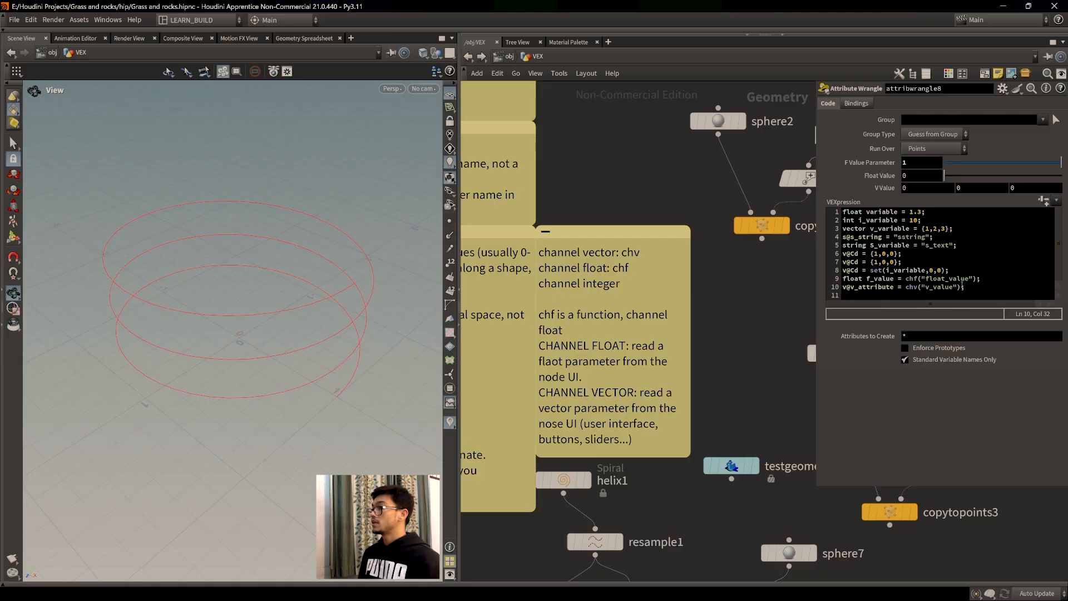
key("Return")
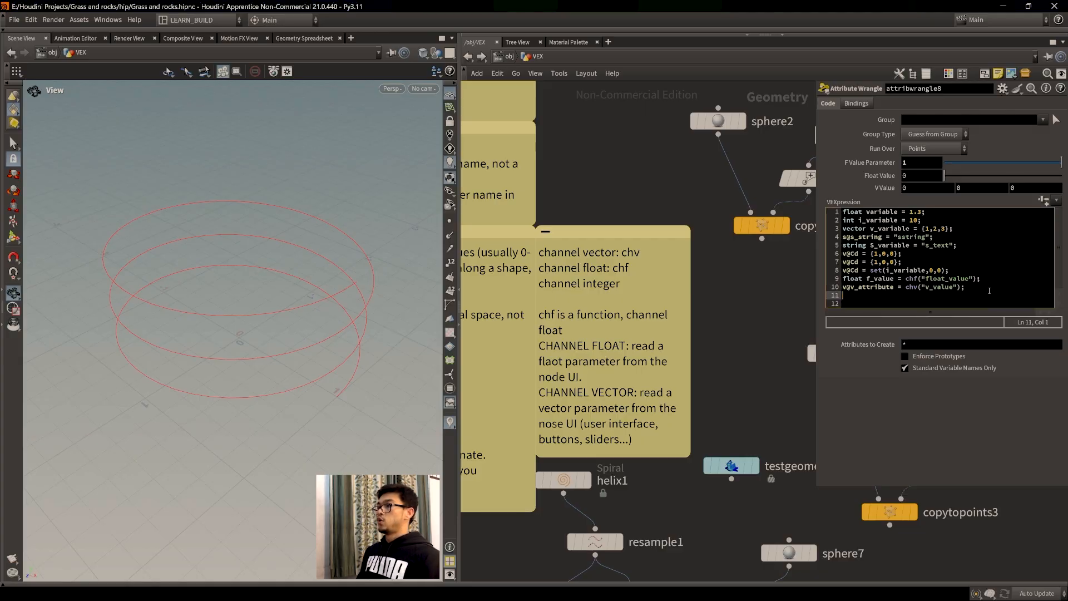
type("i@v")
key("BackSpace")
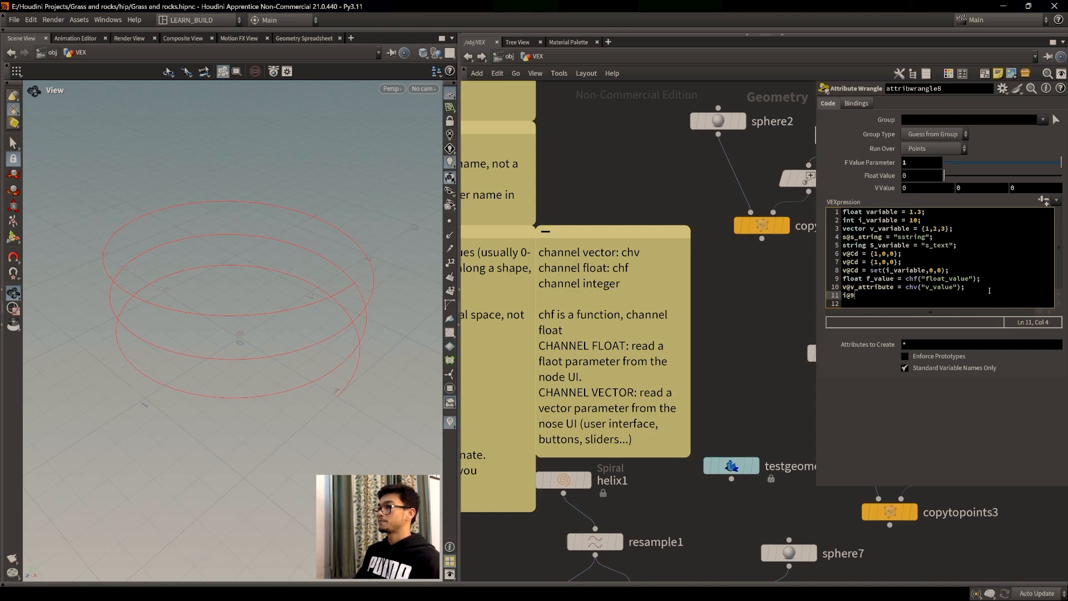
key("BackSpace")
type("i_att")
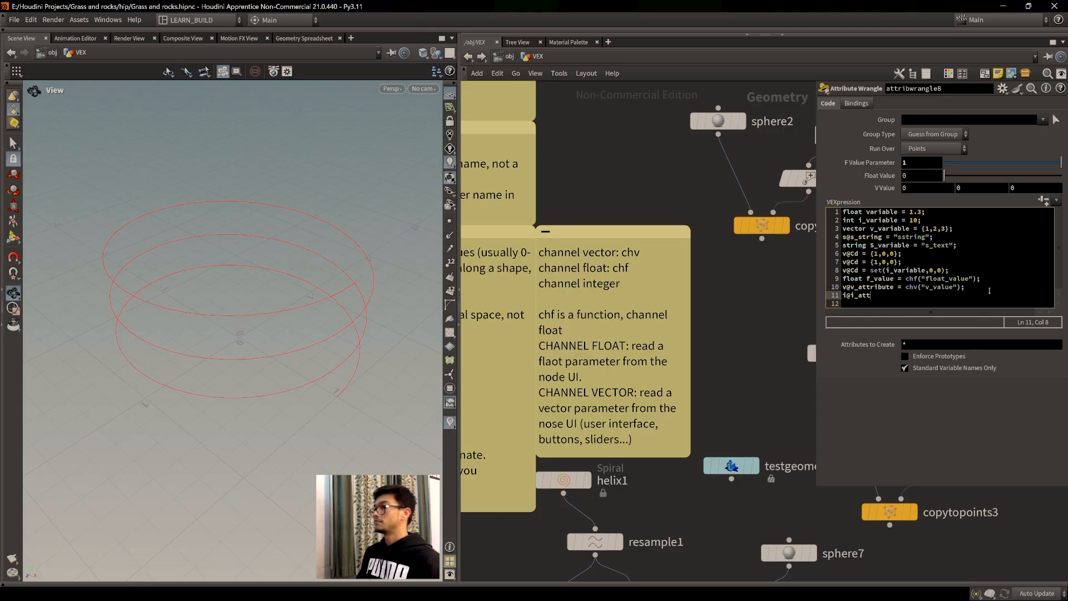
type("ribute ")
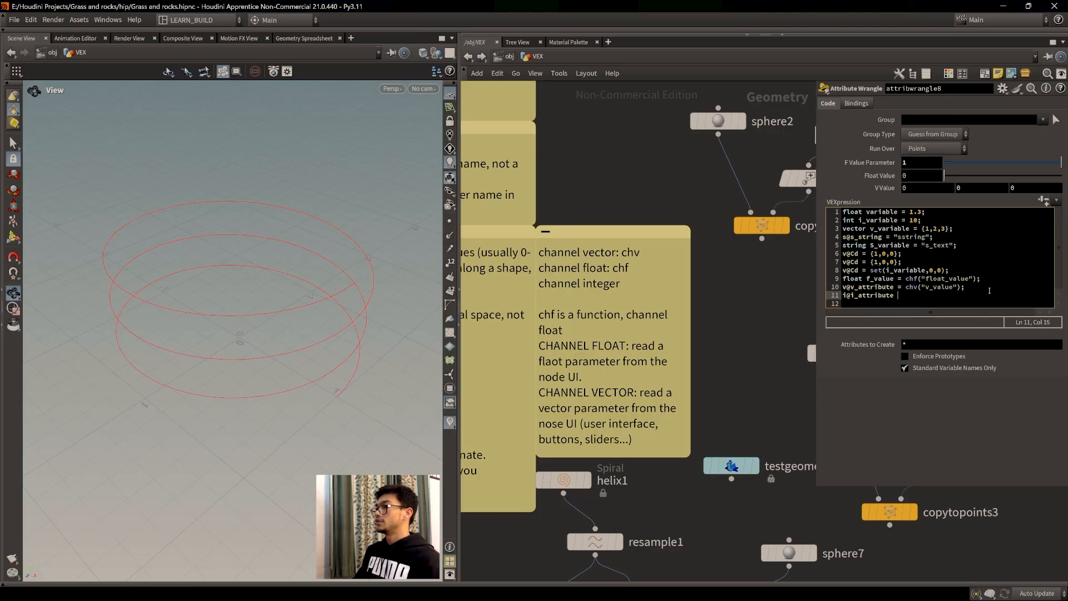
type("= chi")
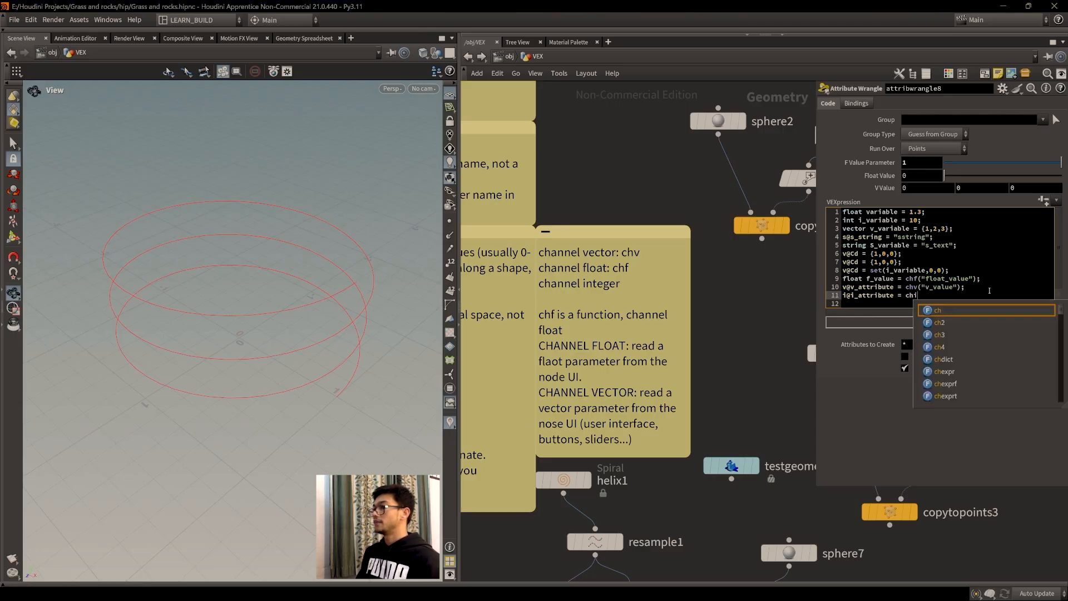
type("(\"")
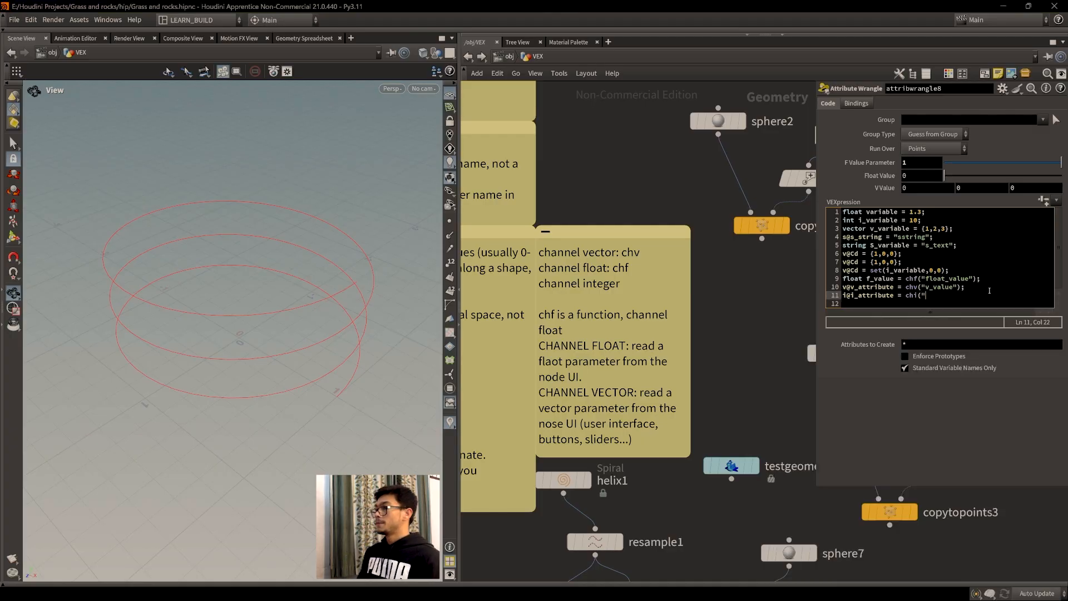
type("i_value\");")
left_click(1043, 201)
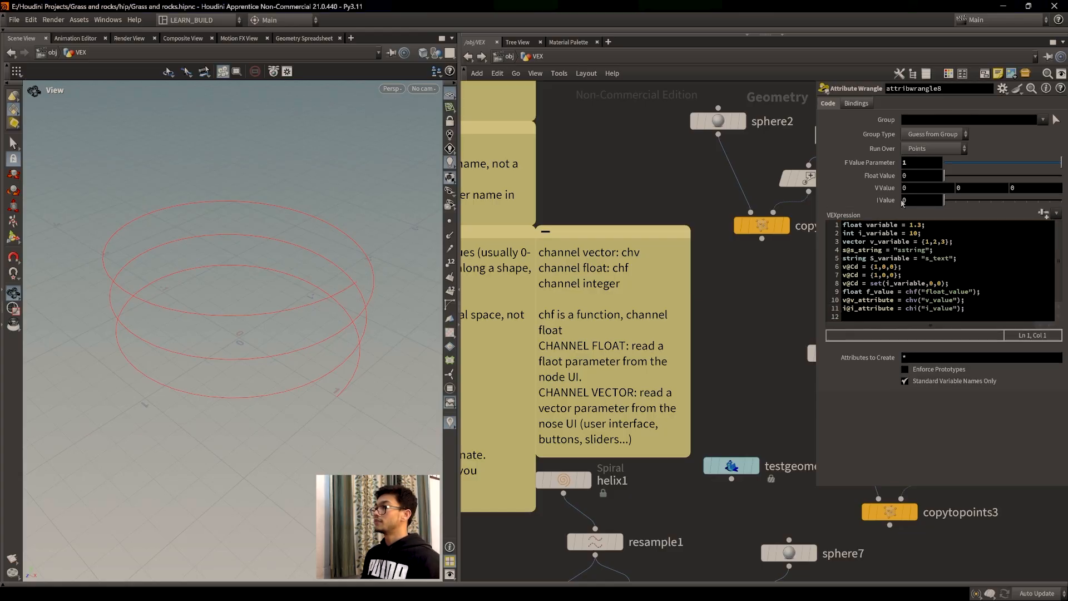
mouse_move(949, 202)
left_mouse_down()
mouse_move(1024, 203)
mouse_move(944, 203)
left_mouse_up()
Add the line f@f_attribute = chf("f_value"); at the end of the VEX code and generate its F Value parameter.
left_click(980, 313)
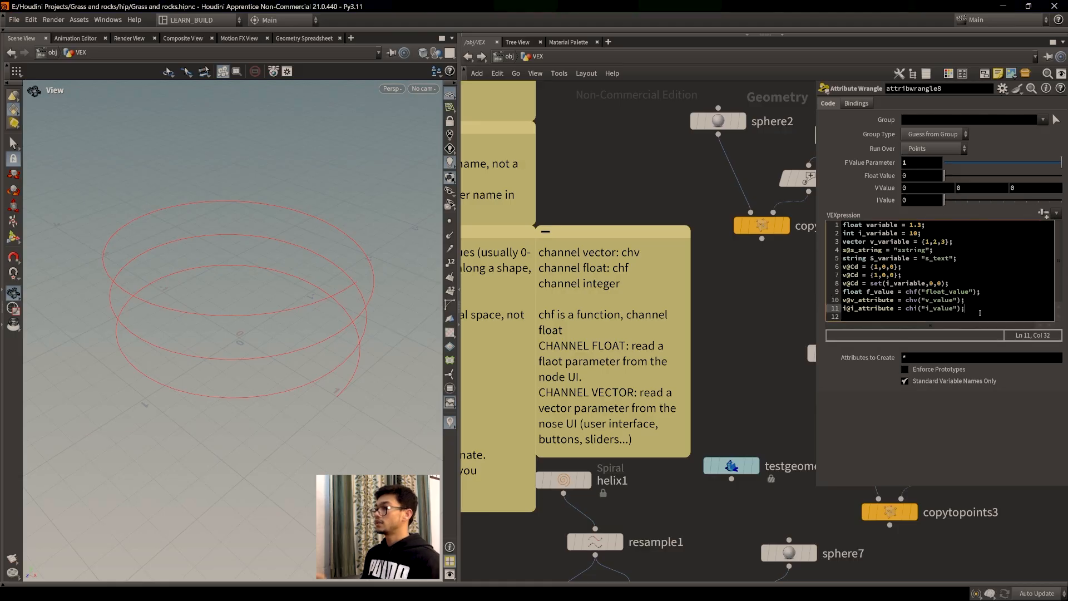
key("Return")
type("f@")
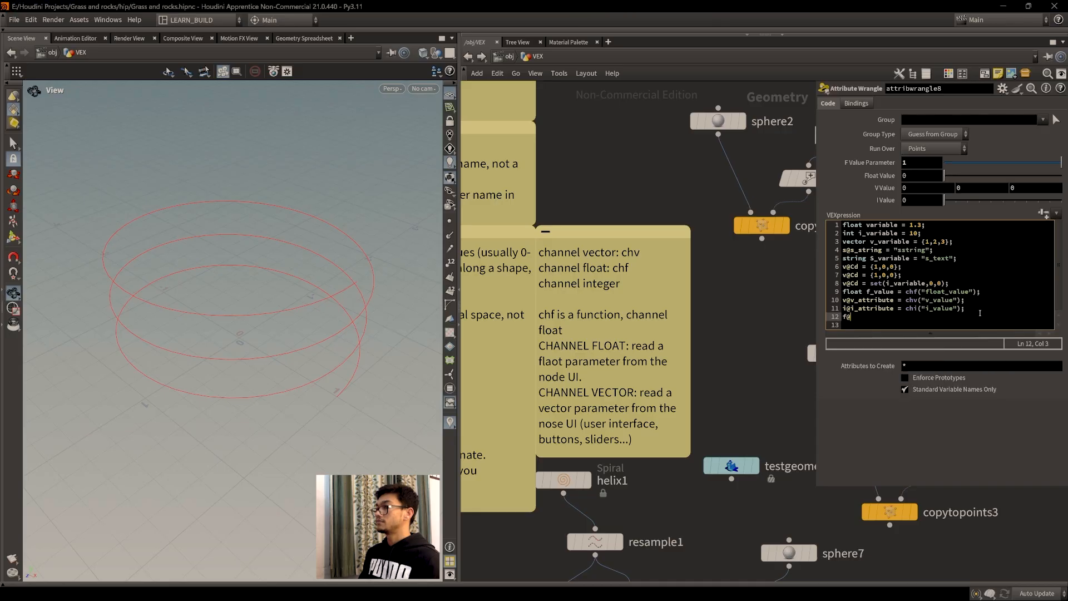
type("f_attribute ")
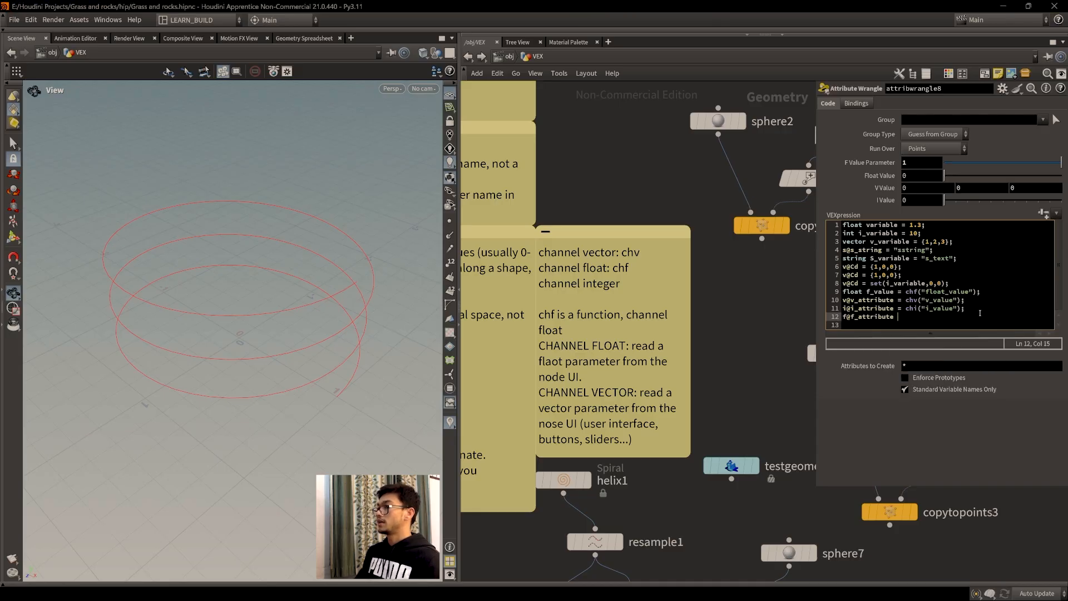
type("= ch")
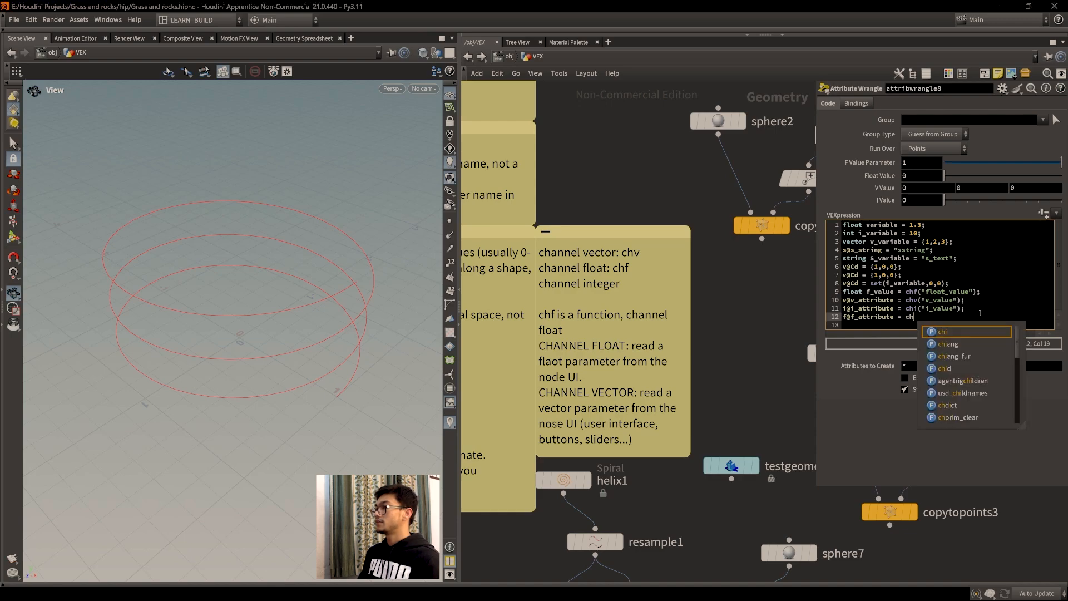
type("f(\"")
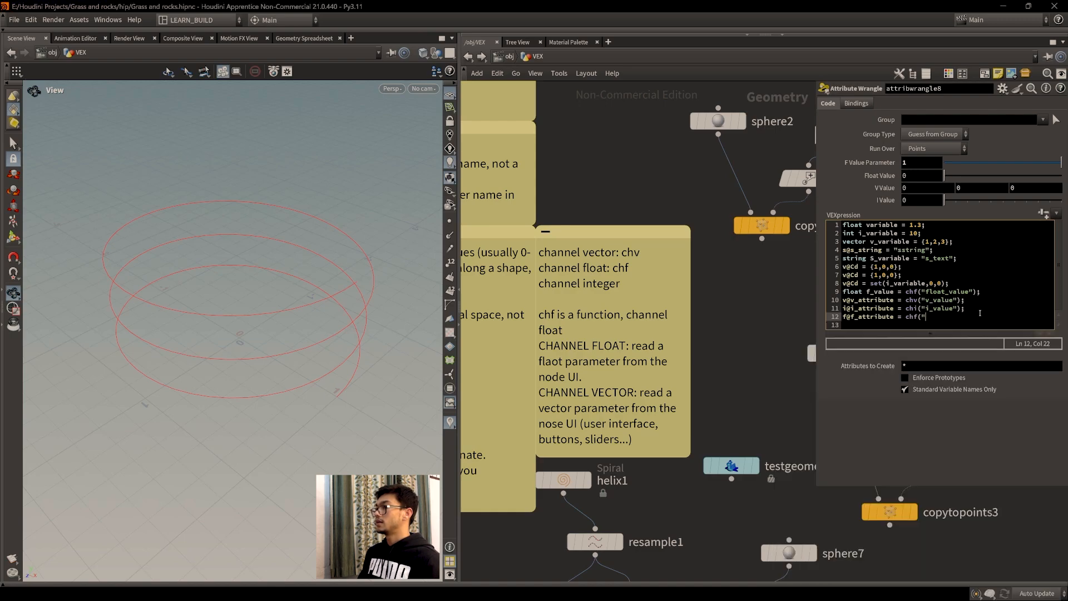
type("f")
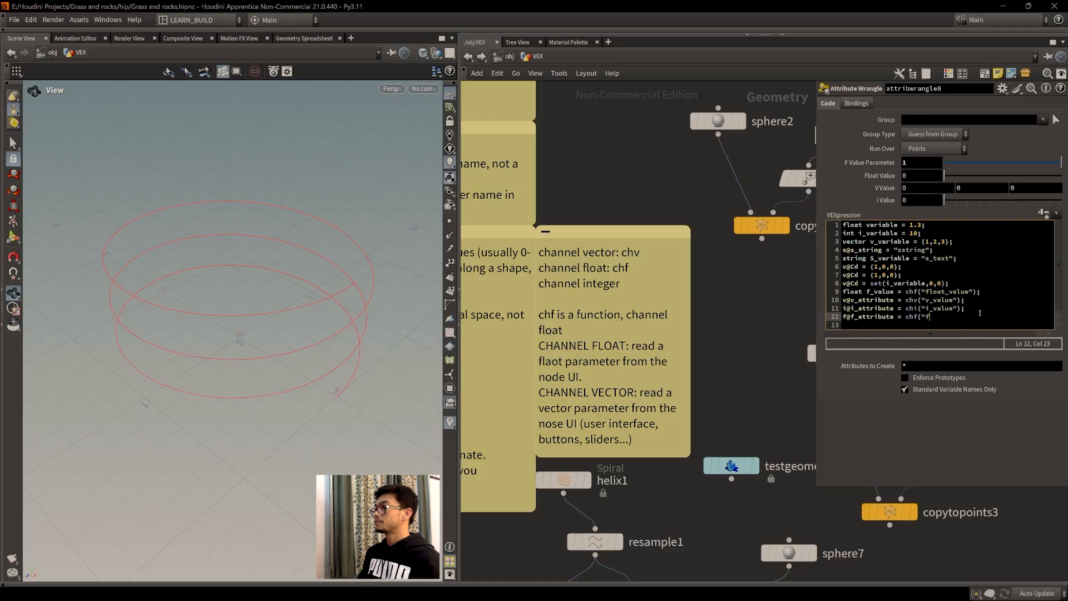
type("_value\");")
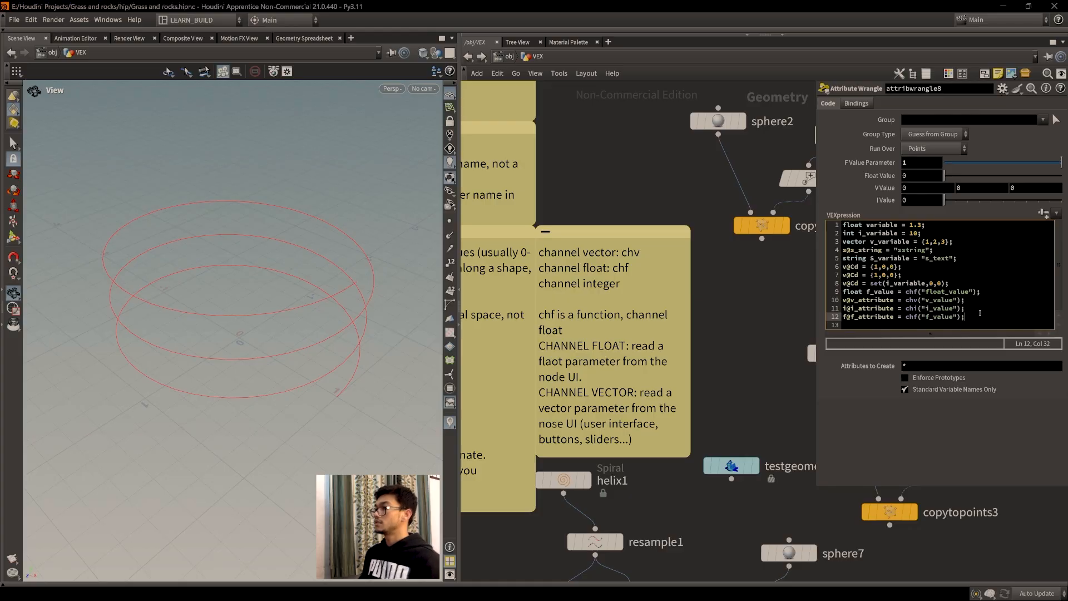
left_click(1044, 213)
mouse_move(945, 213)
left_mouse_down()
mouse_move(977, 217)
mouse_move(934, 217)
mouse_move(1004, 203)
mouse_move(944, 209)
left_mouse_up()
double_click(917, 216)
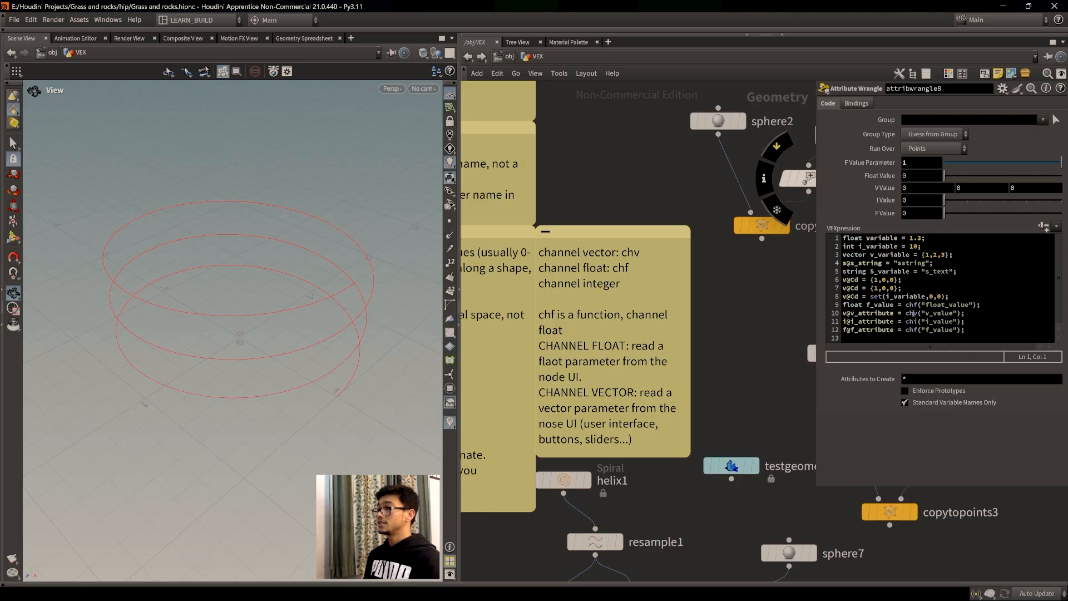
left_click_drag(909, 299, 982, 335)
left_click(983, 333)
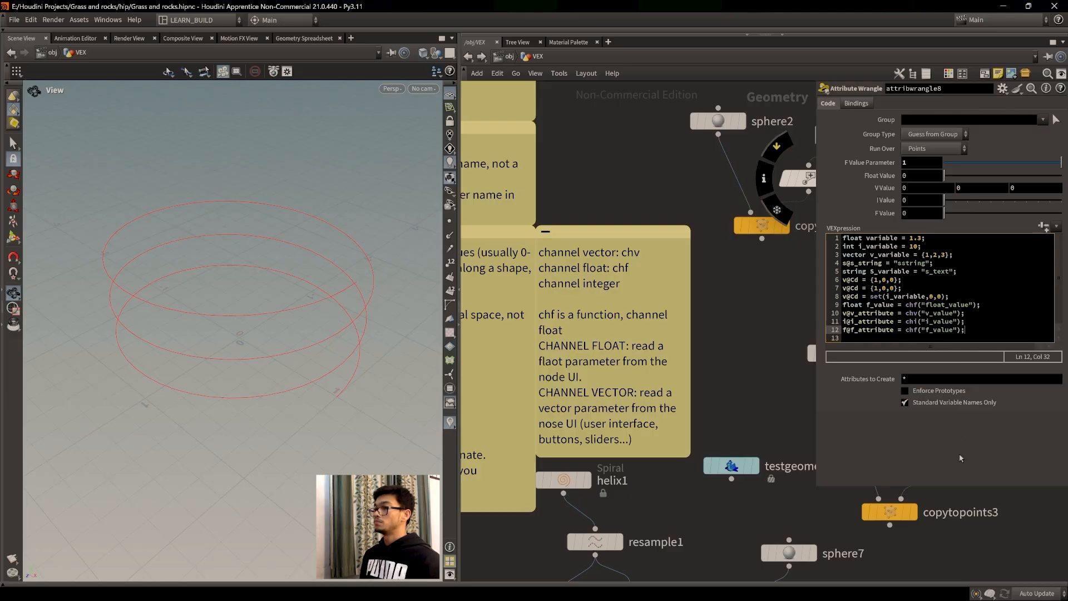
Add an Attribute VOP node below helix4, beside the attribwrangle8 node.
scroll(624, 453, "down", 4)
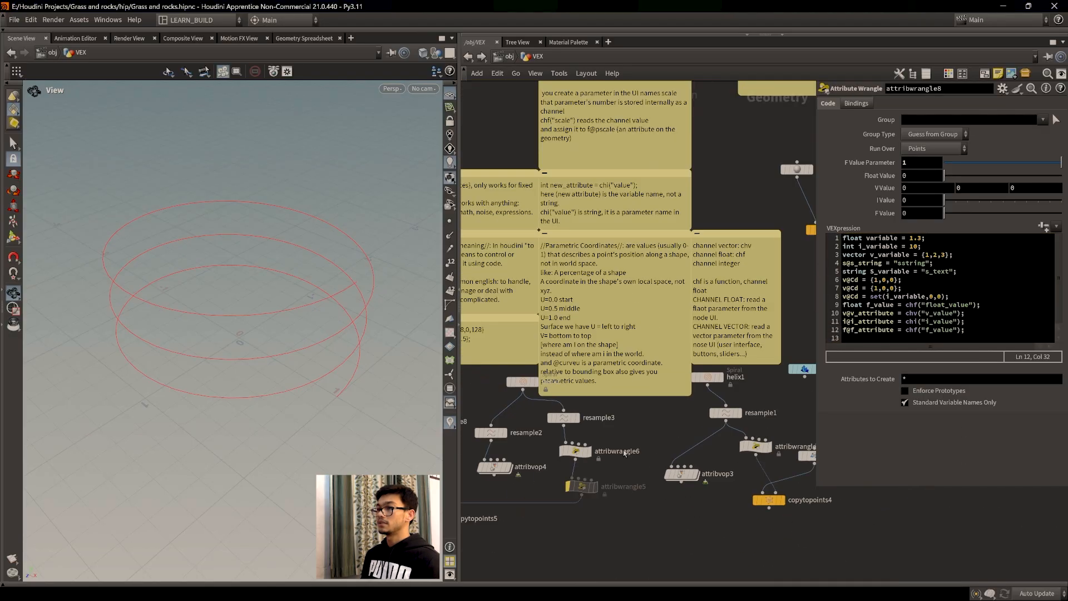
middle_click_drag(624, 454, 934, 257)
scroll(677, 343, "down", 1)
middle_click_drag(478, 513, 575, 367)
scroll(677, 344, "up", 4)
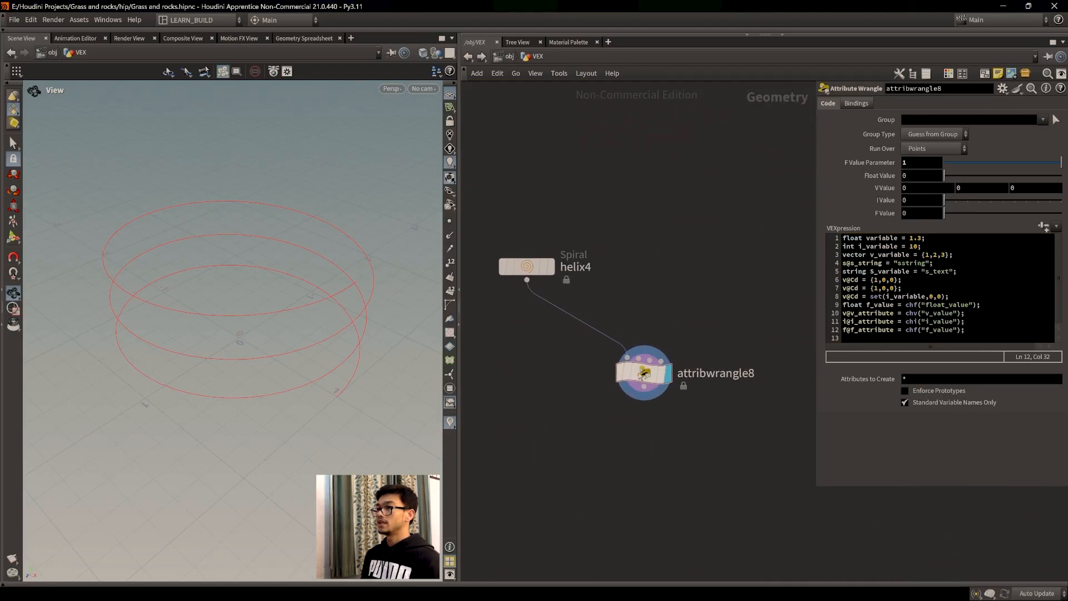
middle_click_drag(690, 427, 687, 432)
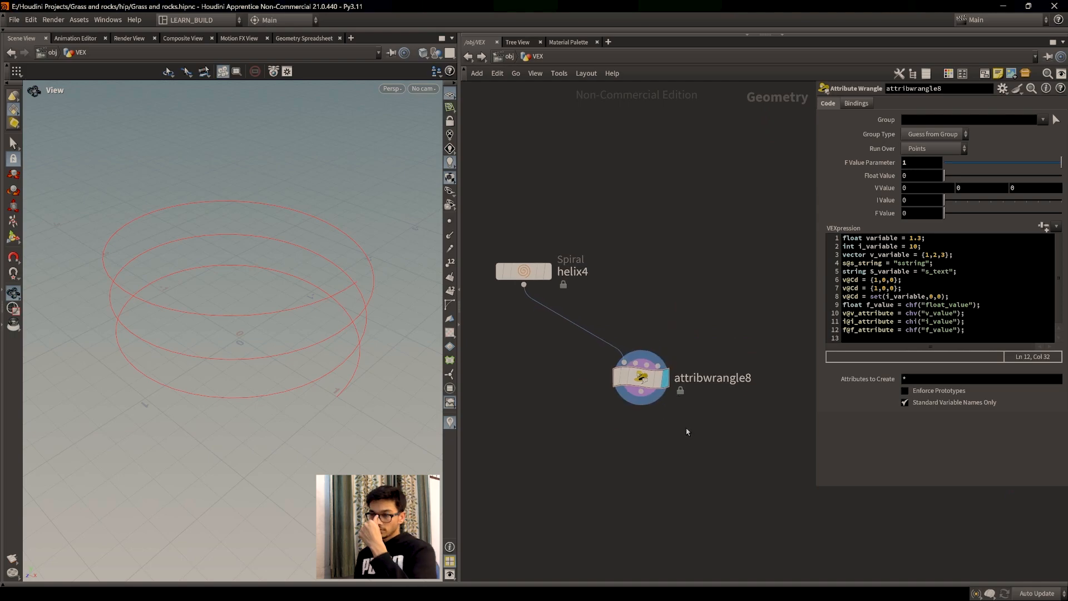
middle_click_drag(635, 458, 662, 451)
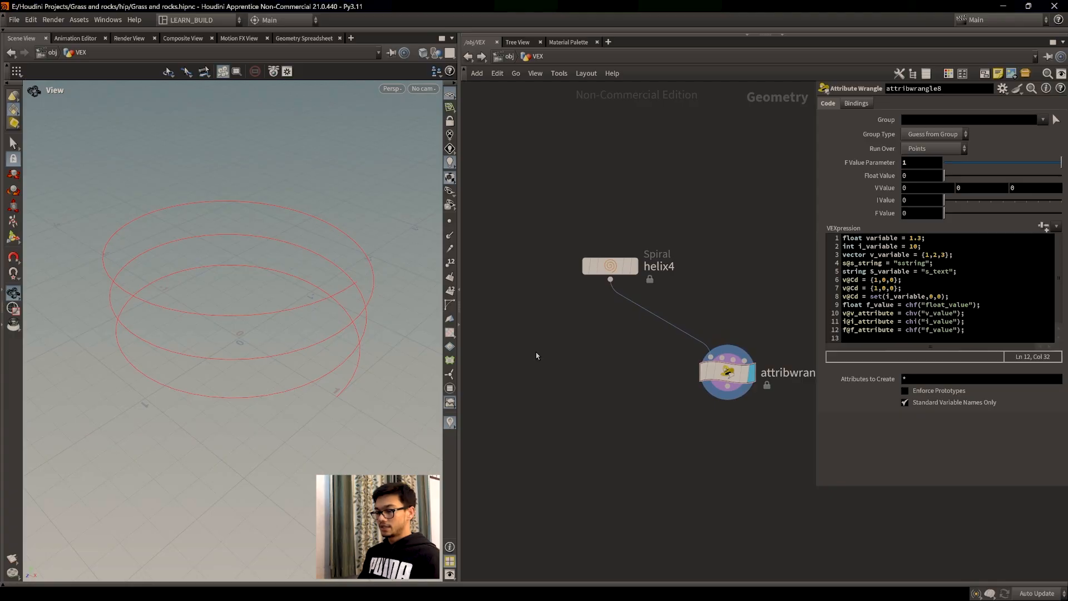
key("Tab")
type("attrri")
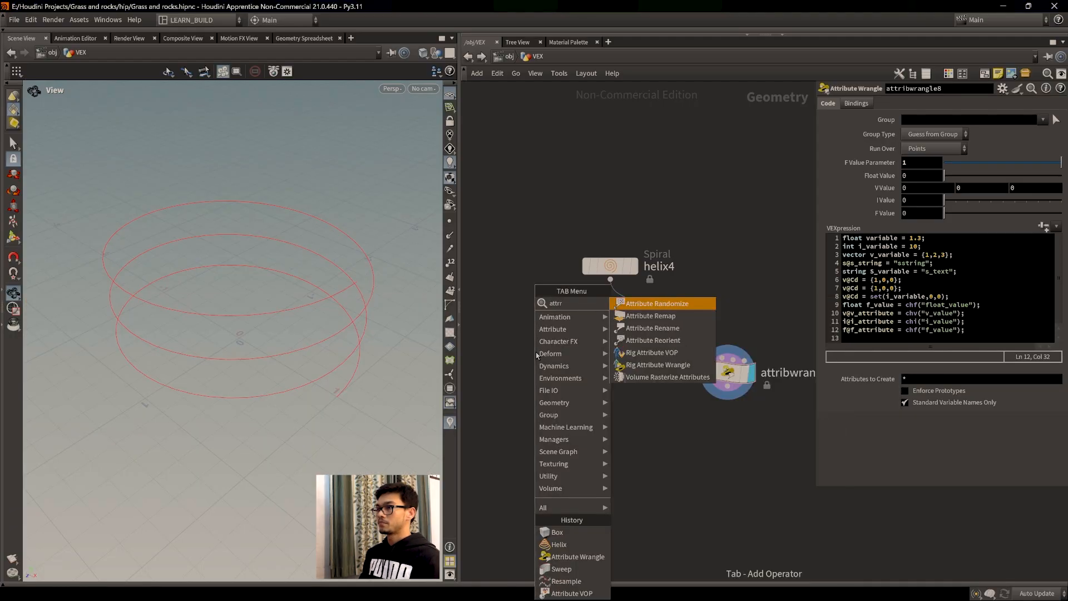
key("BackSpace")
key("BackSpace")
type("ibute")
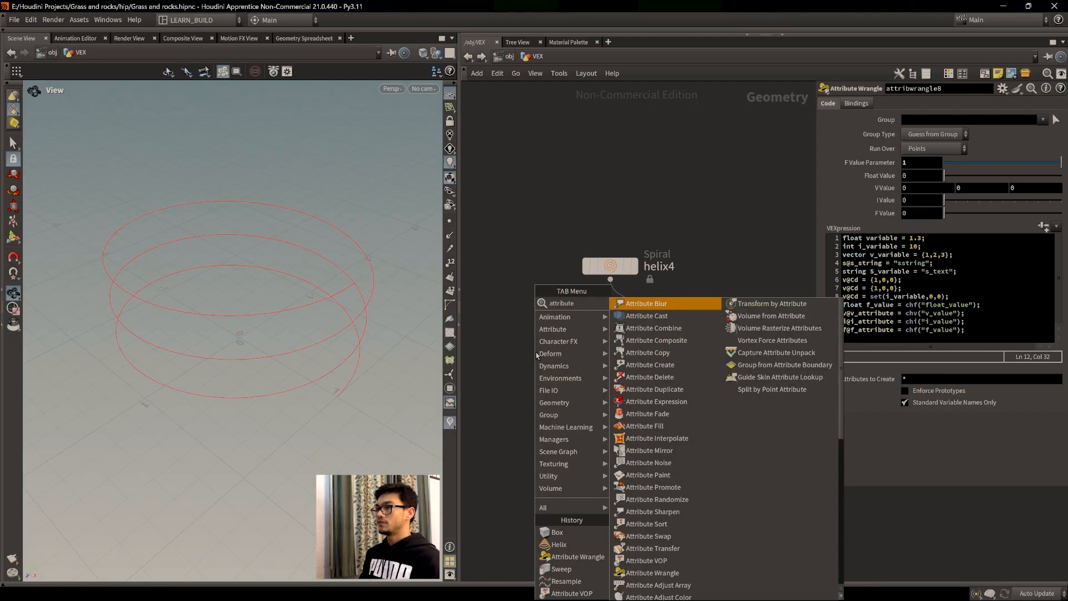
type(" vop")
key("Return")
left_click(539, 412)
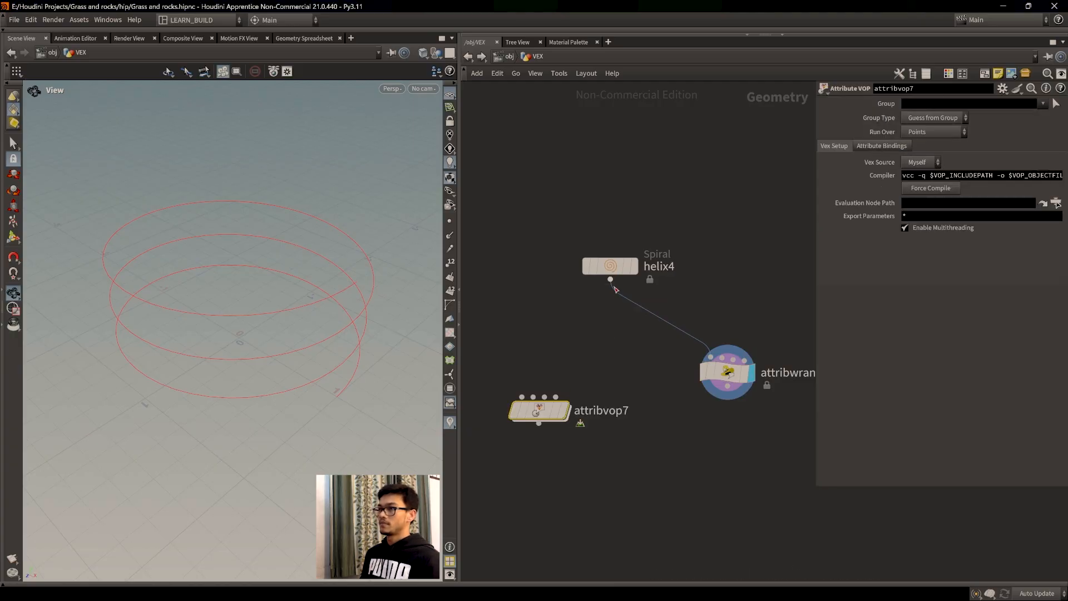
Connect helix4 to the first input of the Attribute VOP, display that node, and show the points in the viewport.
left_click_drag(611, 279, 523, 397)
left_click(570, 382)
left_click_drag(337, 367, 364, 326)
key("super")
key("super")
left_click(449, 222)
left_click_drag(397, 253, 350, 361)
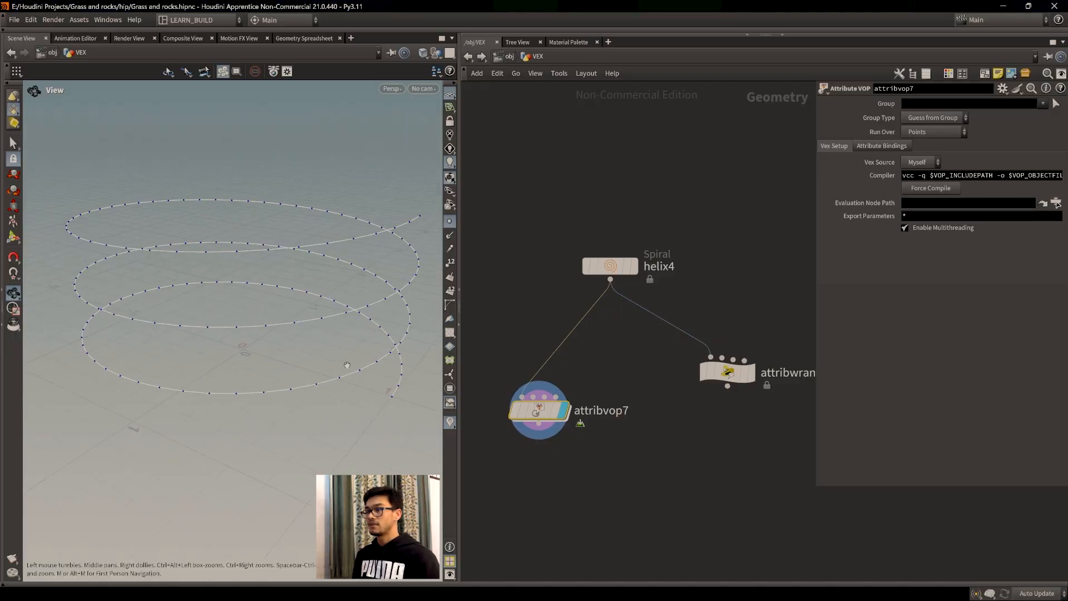
Open the network inside the Attribute VOP with the geometry global and output nodes in view.
double_click(538, 410)
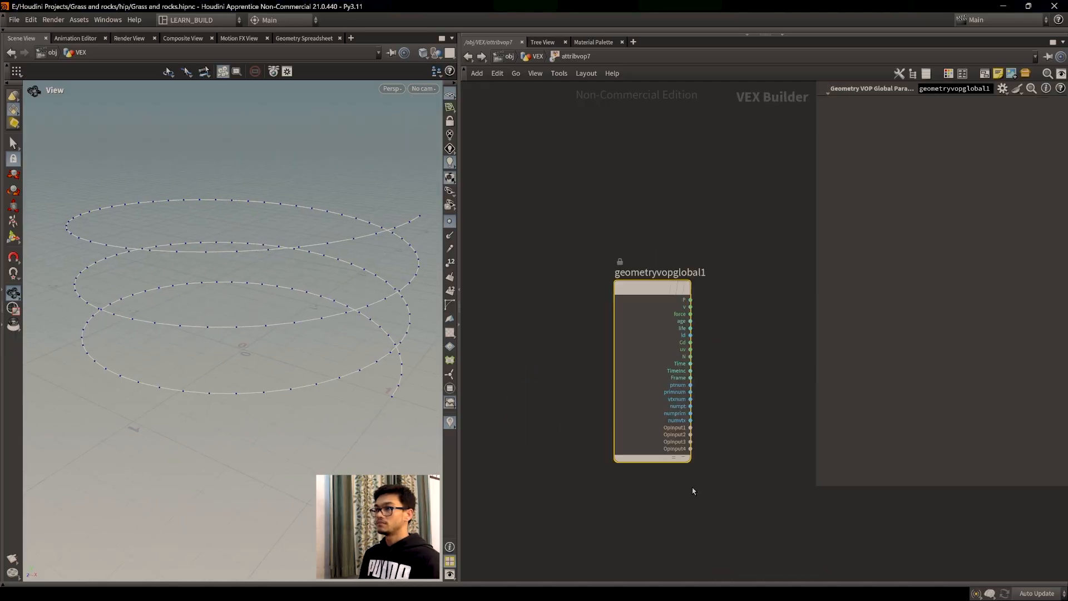
key("h")
left_click_drag(736, 235, 774, 328)
middle_click_drag(665, 403, 671, 396)
left_click(642, 431)
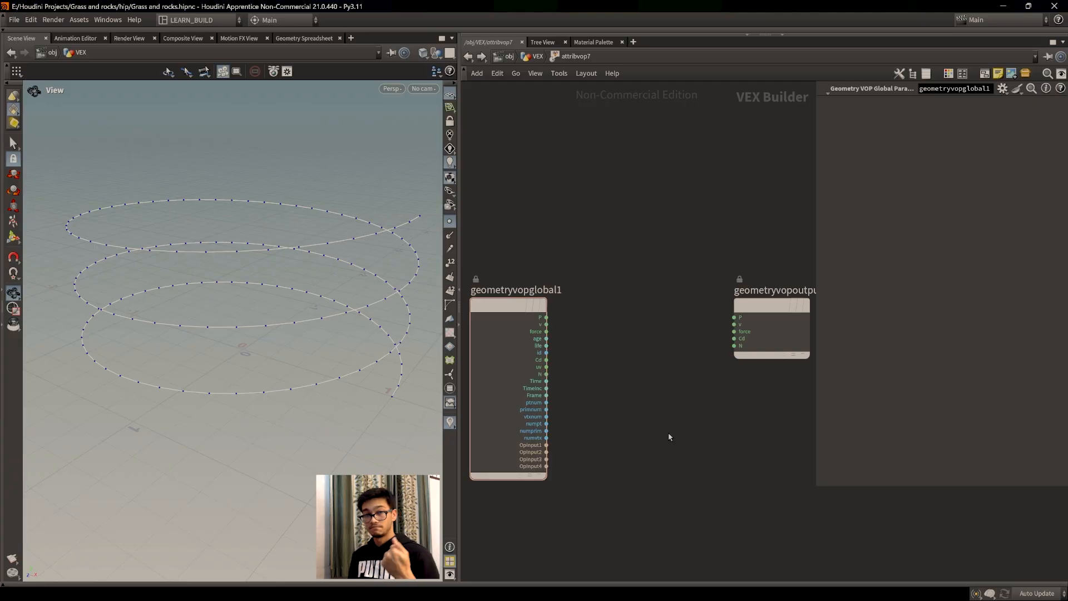
middle_click_drag(669, 433, 670, 416)
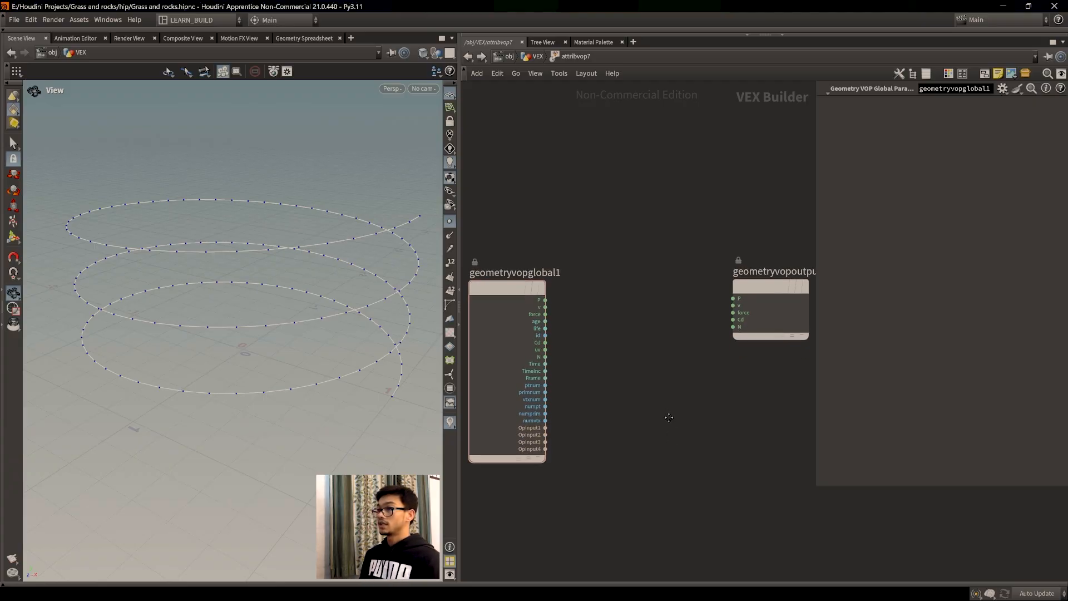
Add a Bind node below the geometry output node.
key("Tab")
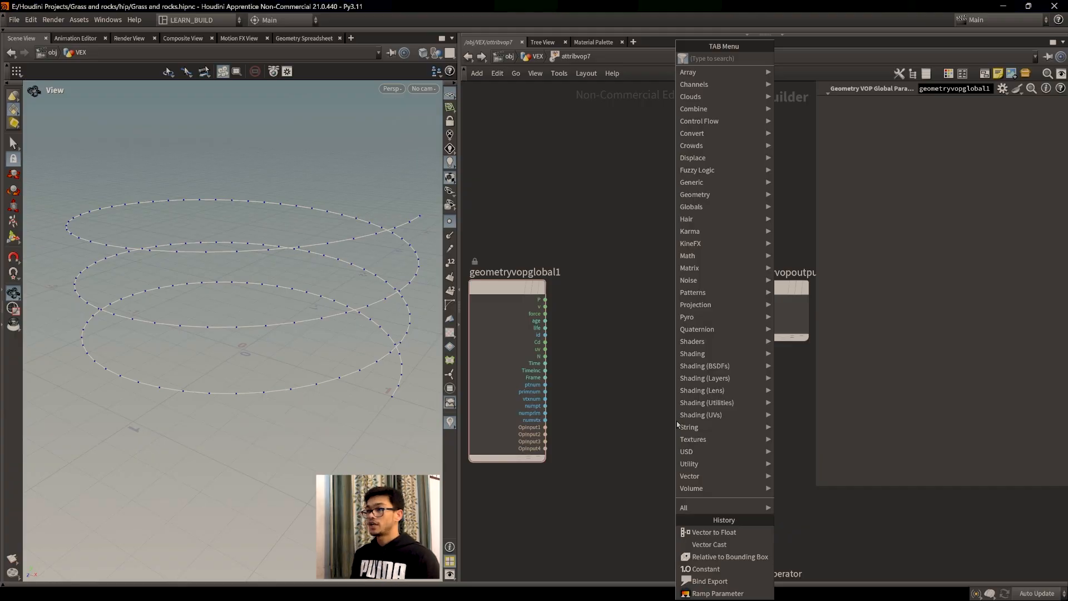
left_click(660, 407)
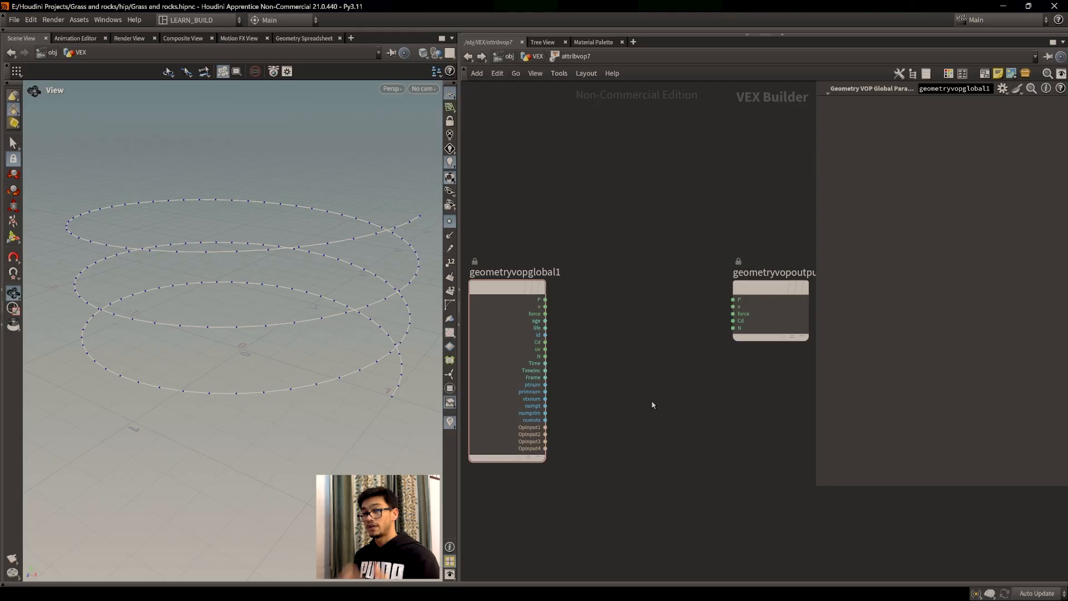
key("Tab")
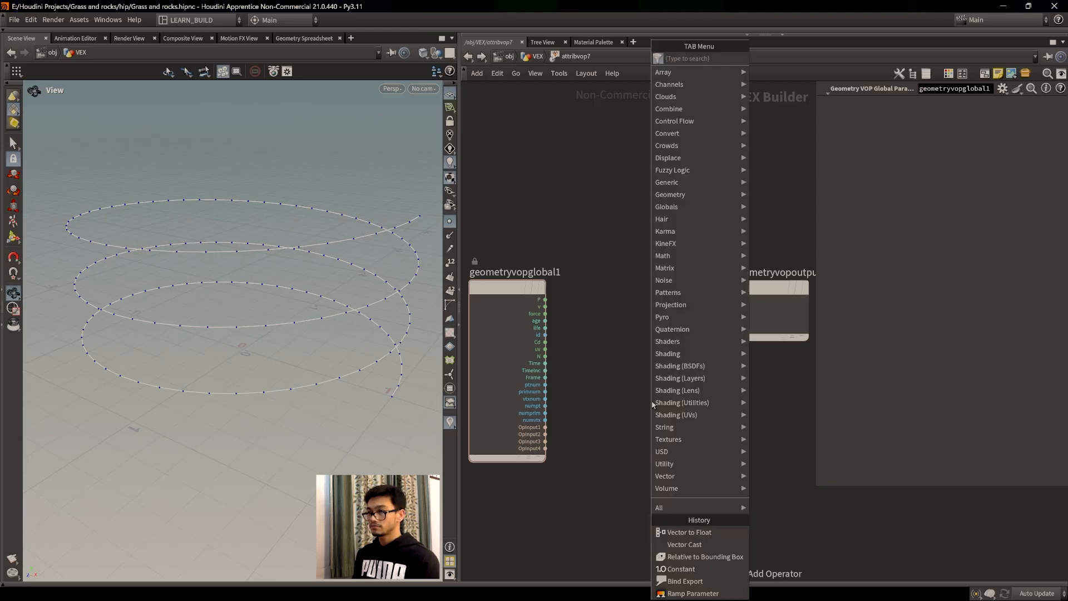
type("bind")
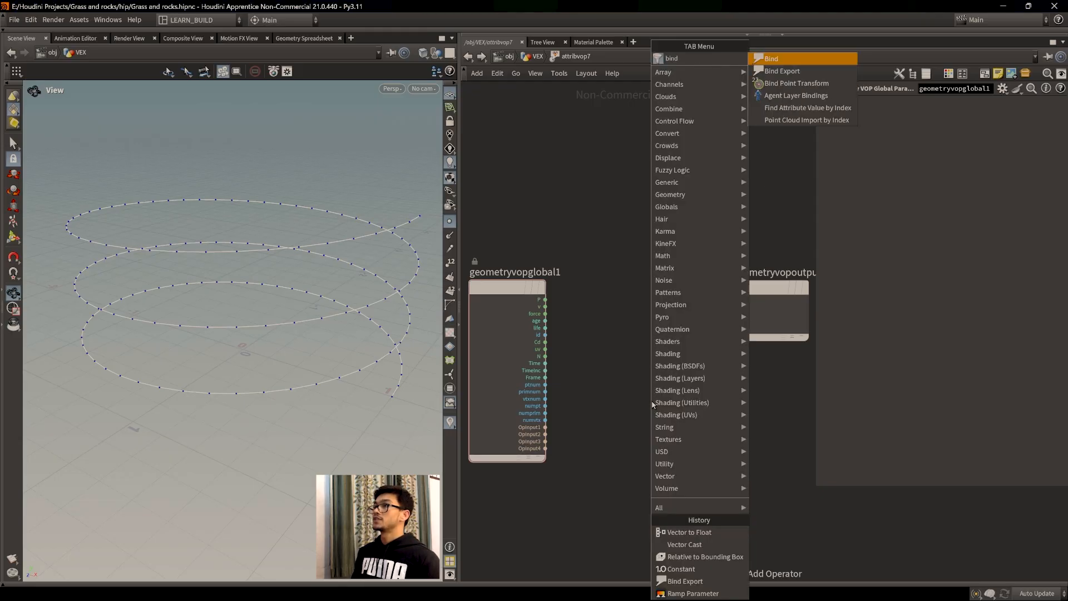
key("Return")
left_click(735, 402)
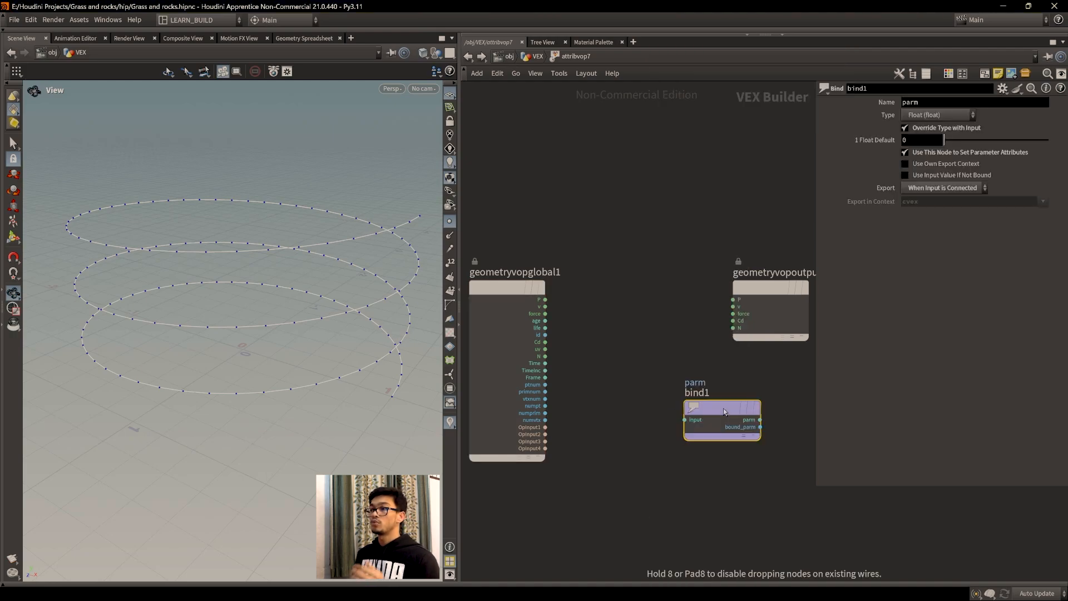
left_click_drag(736, 403, 761, 397)
Add a Constant node between the geometry global node and the Bind node.
key("Tab")
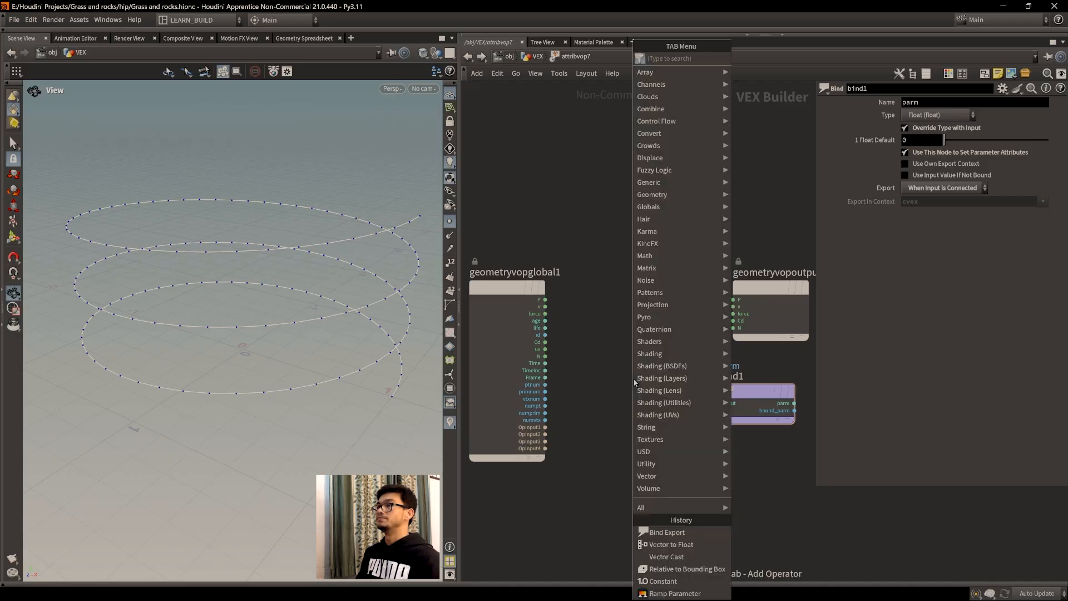
type("cons")
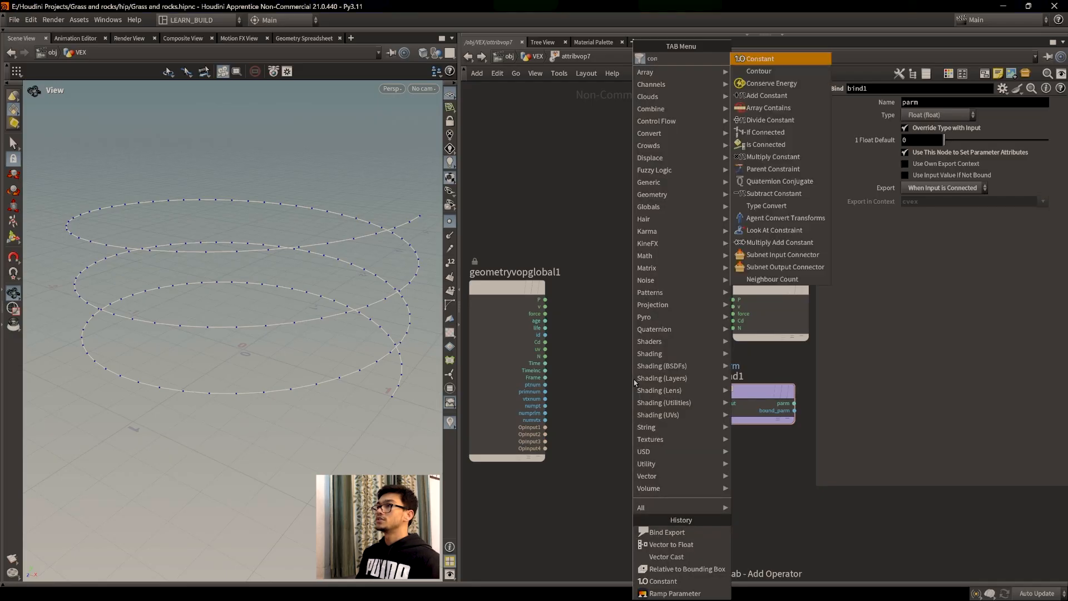
key("Return")
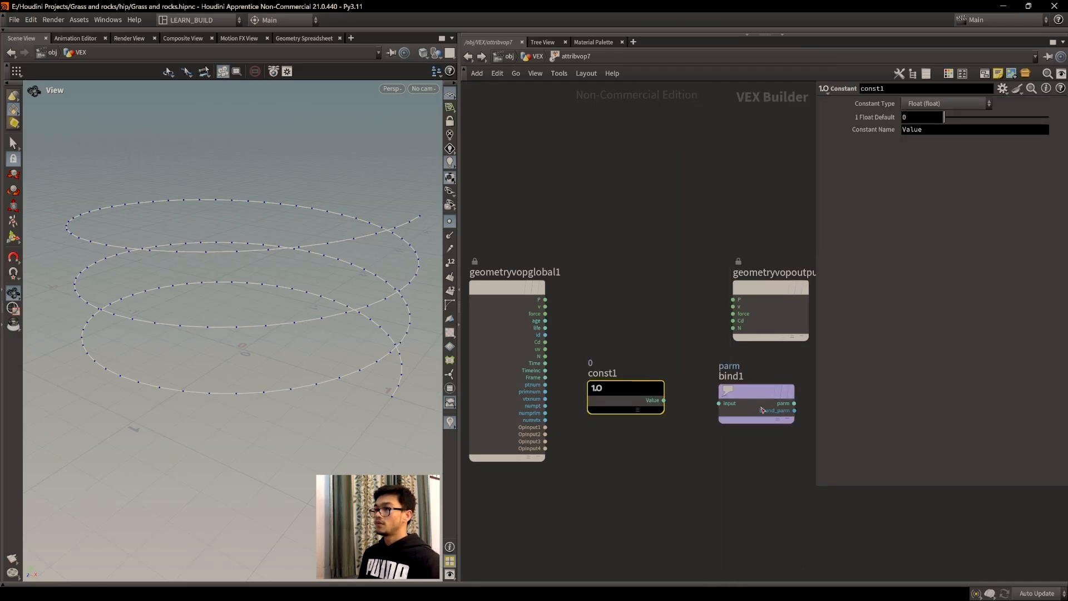
Align the Bind node below the geometry output node and set its bound attribute name to pscale.
left_click_drag(762, 410, 776, 403)
double_click(937, 101)
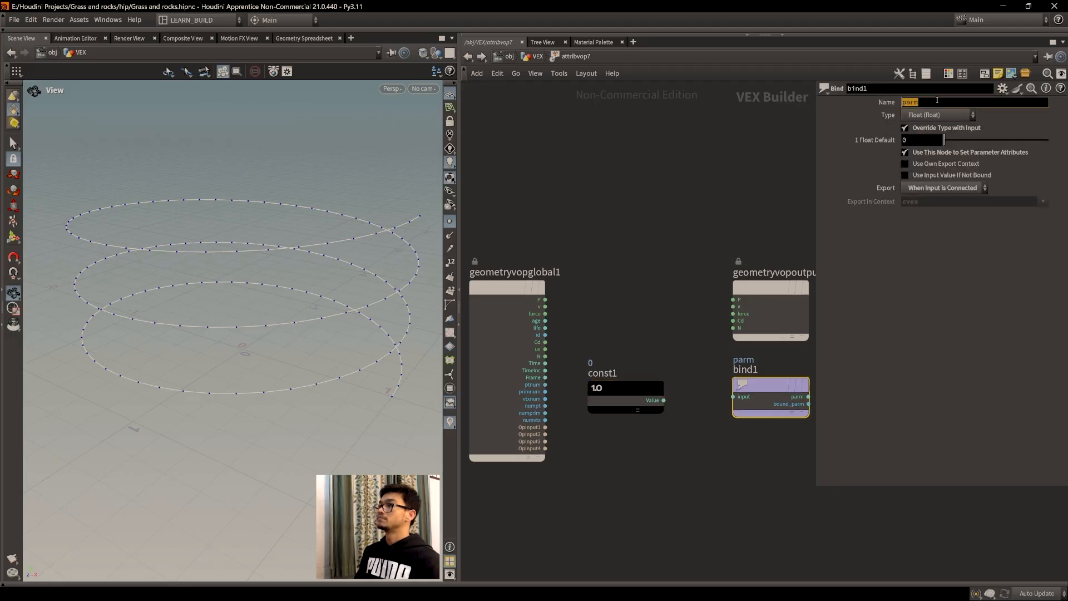
type("psa")
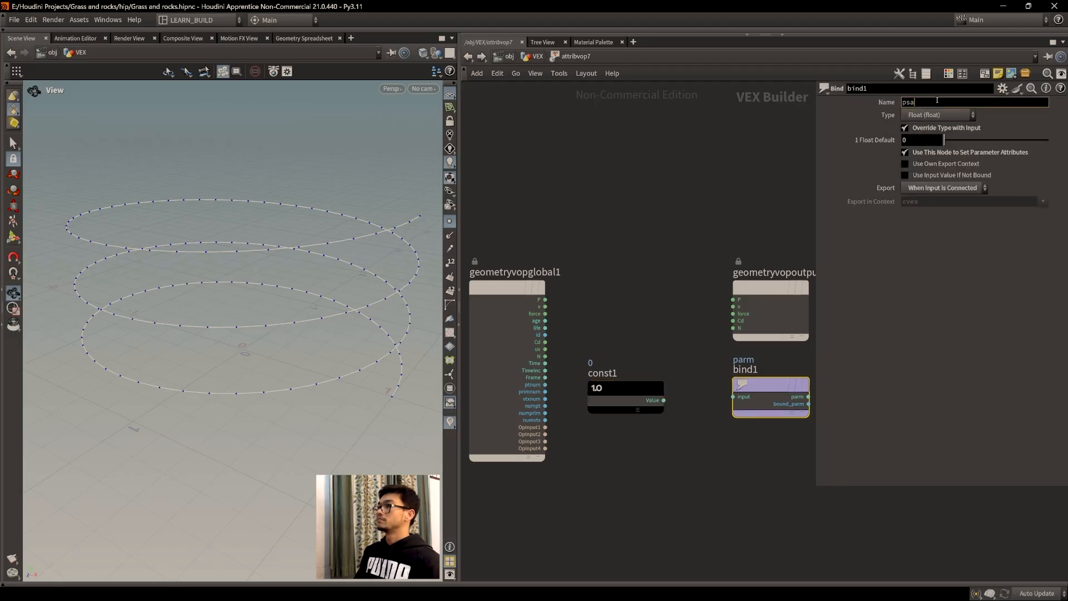
type("ale")
key("Return")
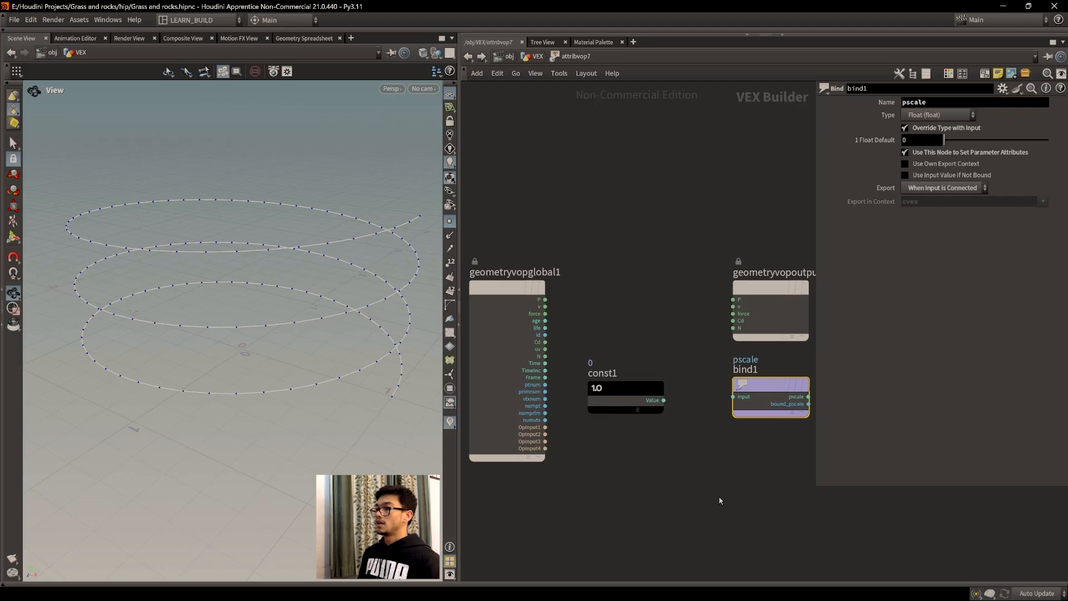
Connect the Constant node's value to the Bind node's input and set the constant's float value to 1.
left_click_drag(664, 400, 763, 397)
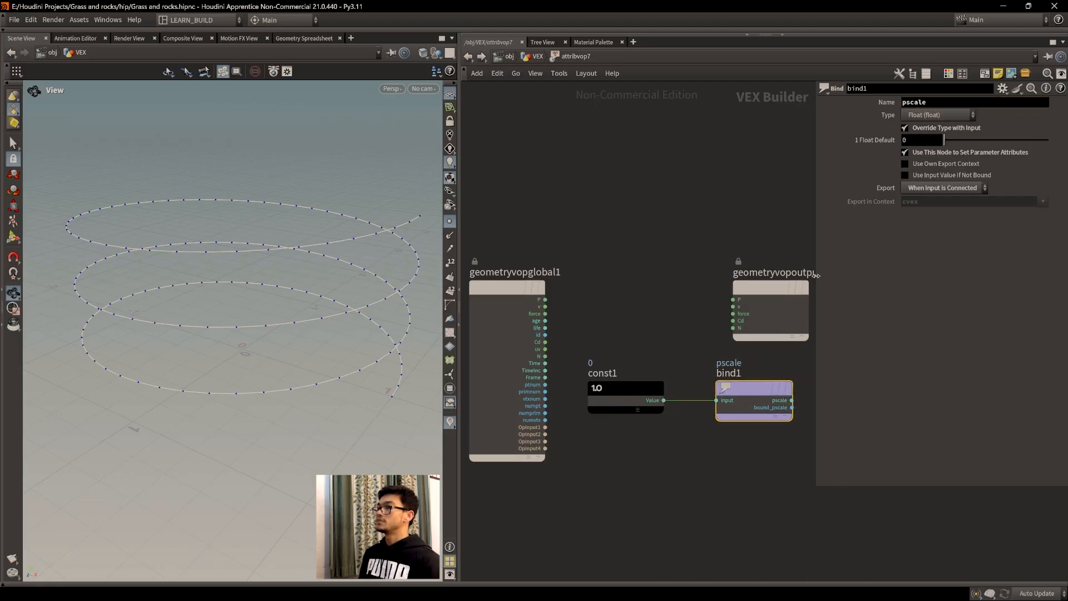
left_click(623, 403)
left_click_drag(944, 118, 1048, 118)
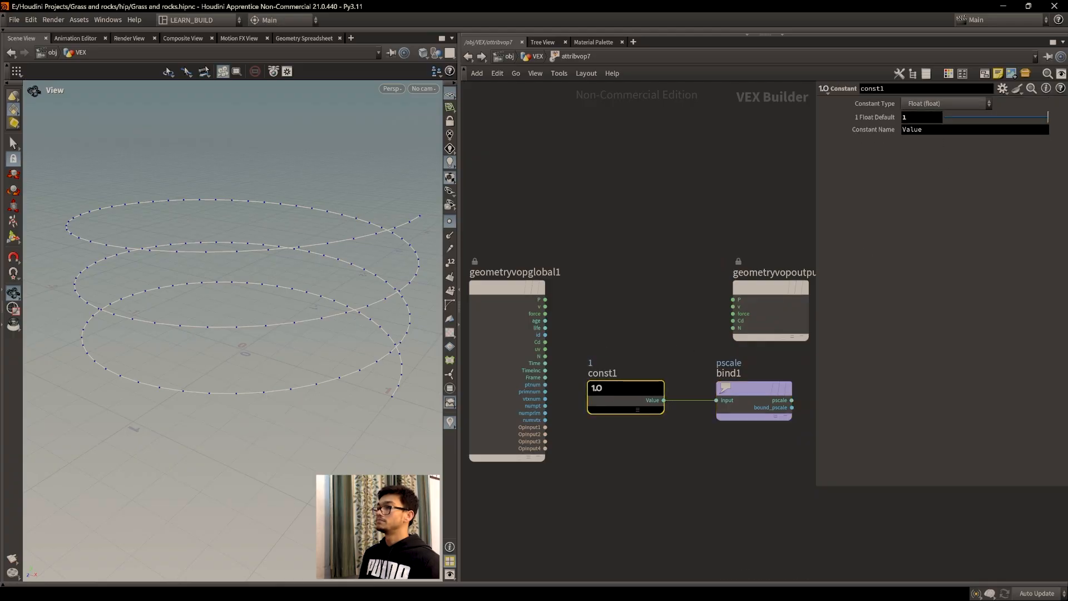
Return to the VEX geometry network and check the pscale attribute in the Geometry Spreadsheet.
left_click(536, 57)
left_click(304, 38)
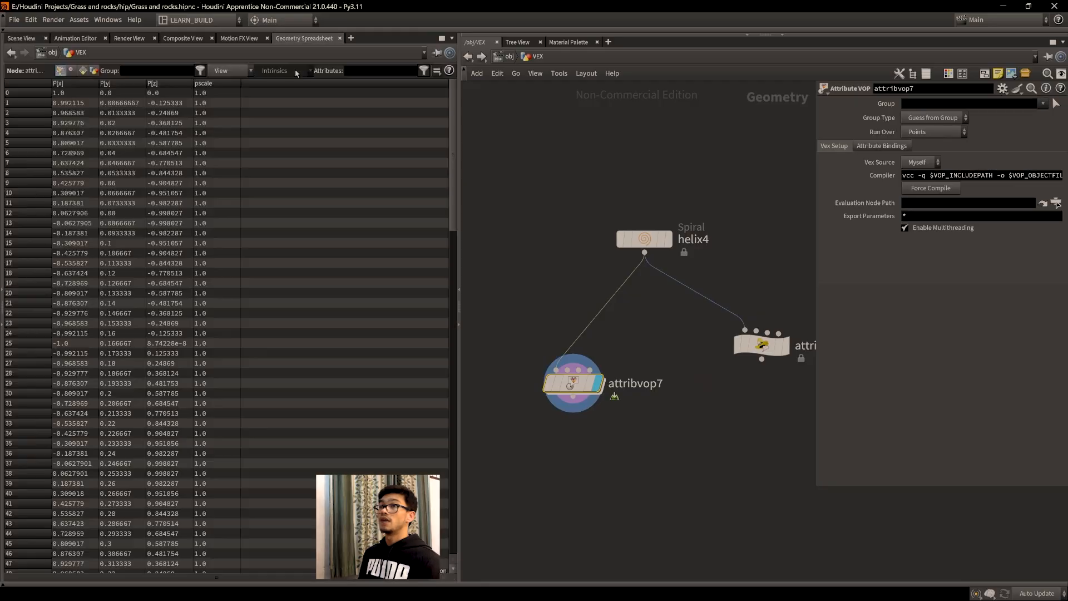
left_click(21, 39)
Move attribvop7 slightly up and add a polygon Sphere node beside helix4.
left_click_drag(570, 386, 573, 363)
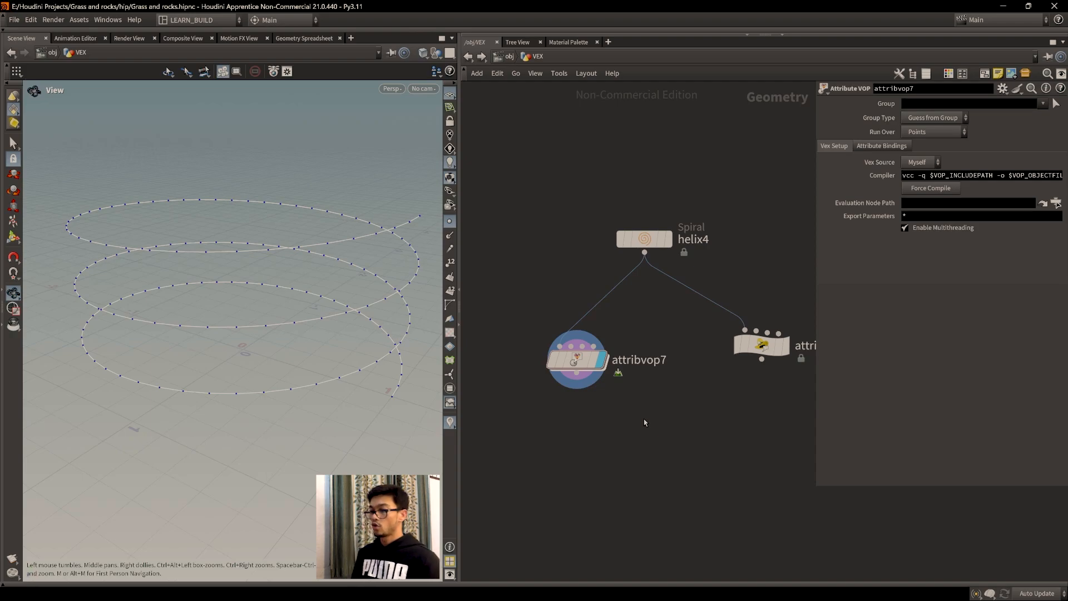
key("Tab")
type("spher")
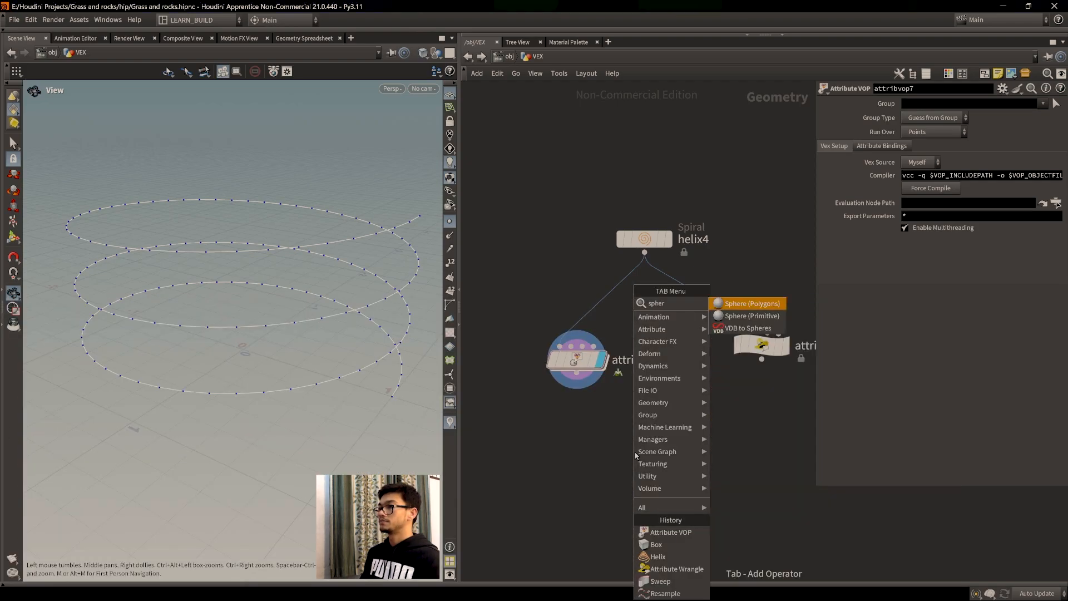
key("Return")
left_click(526, 244)
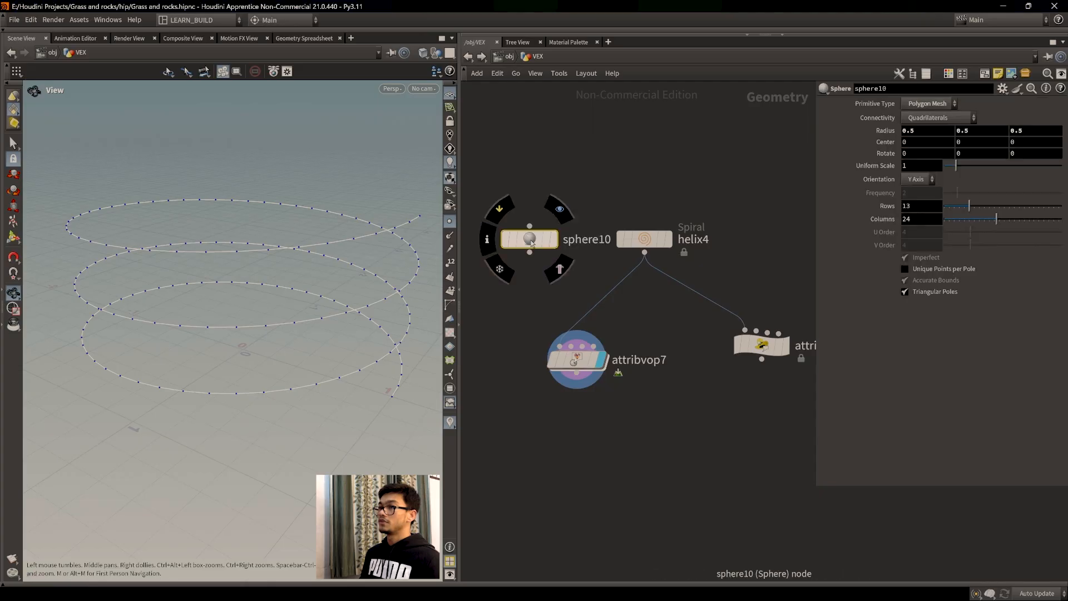
left_click_drag(530, 252, 559, 346)
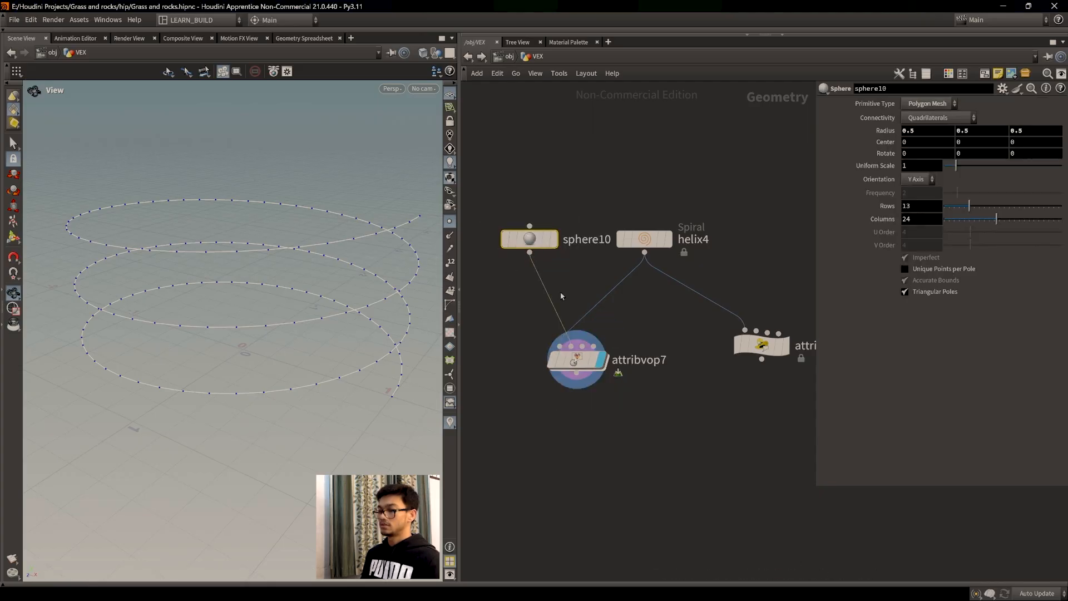
left_click_drag(572, 294, 529, 281)
left_click(530, 252)
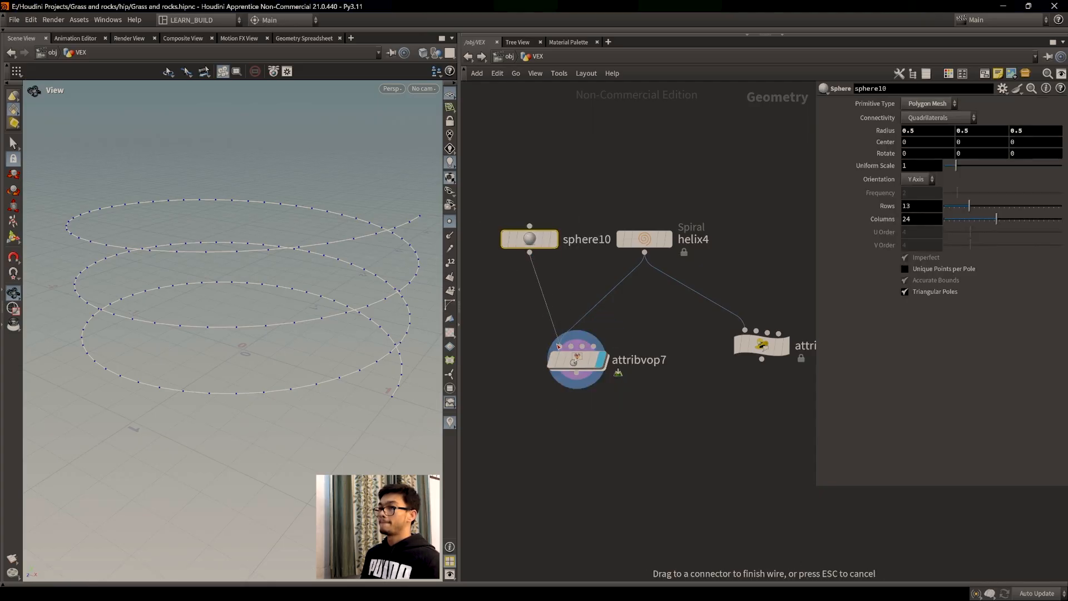
Add a Copy to Points node below attribvop7.
key("Tab")
type("c")
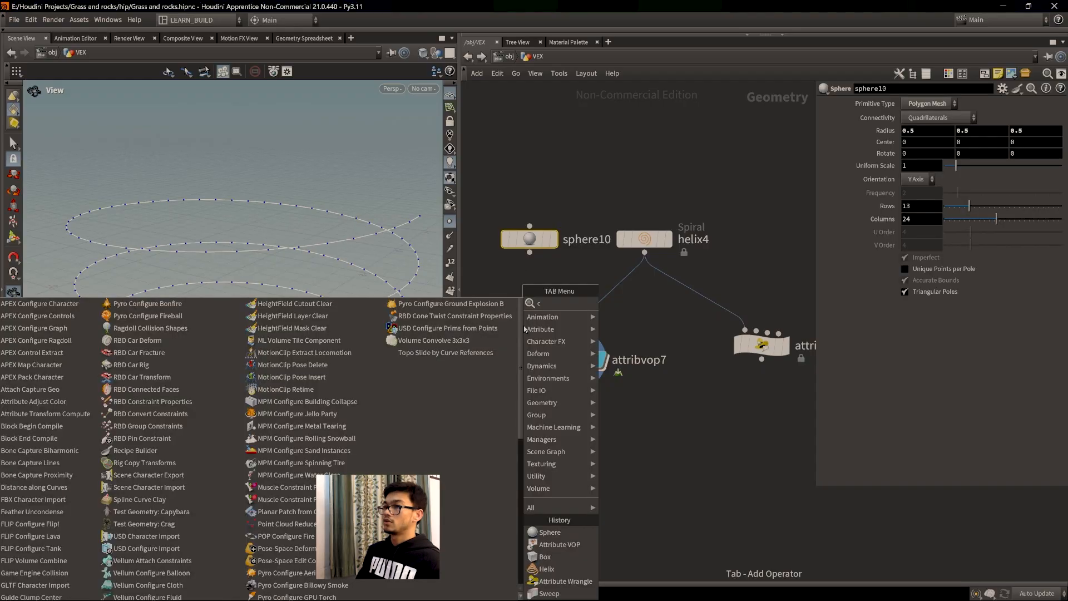
type("opyto")
key("Down")
key("Return")
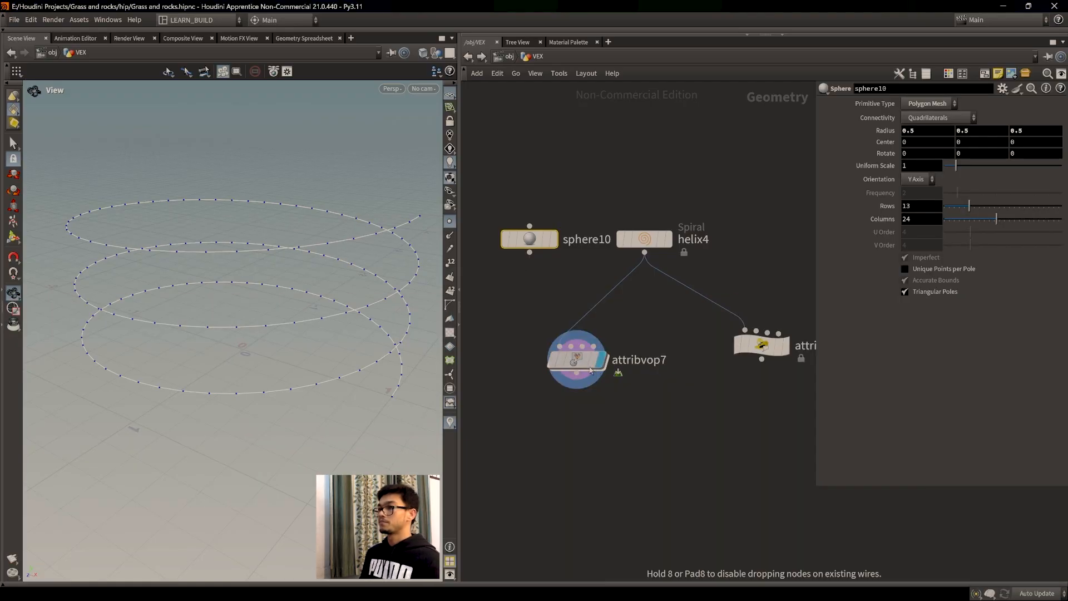
middle_click_drag(631, 464, 759, 436)
left_click(693, 433)
Wire sphere10 into the first input and attribvop7 into the second input of Copy to Points, and display the result.
left_click_drag(657, 204, 546, 271)
left_click(710, 355)
left_click(697, 414)
left_click(545, 283)
left_click(674, 418)
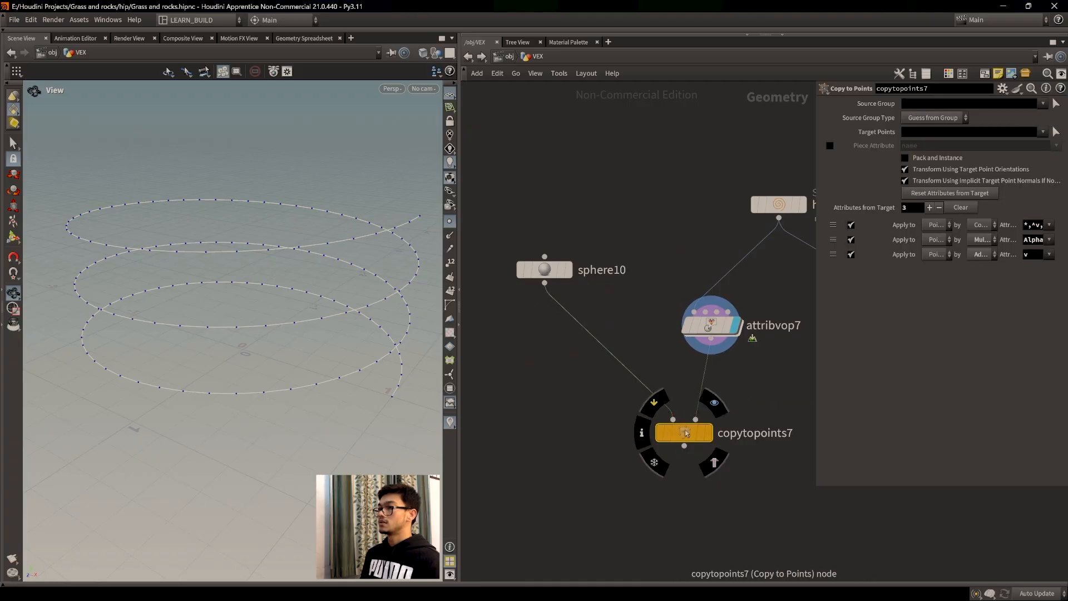
left_click(715, 402)
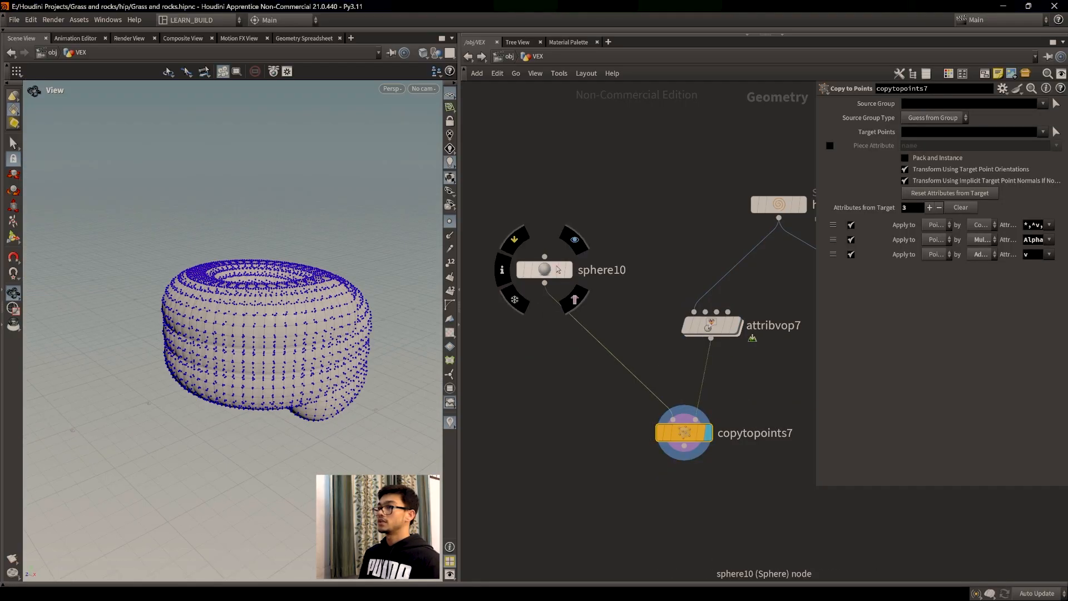
Set the radius of sphere10 to 0.08 on all three axes.
left_click(544, 270)
middle_click_drag(885, 130, 818, 165)
scroll(341, 374, "up", 5)
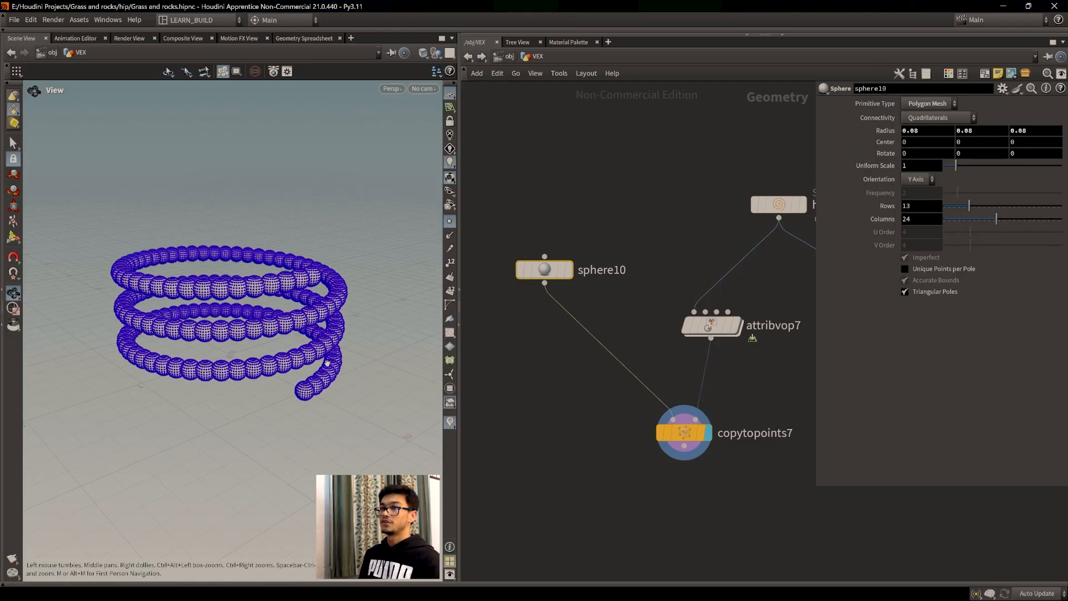
Turn off the point display in the viewport and view the spheres copied along the helix.
left_click(449, 221)
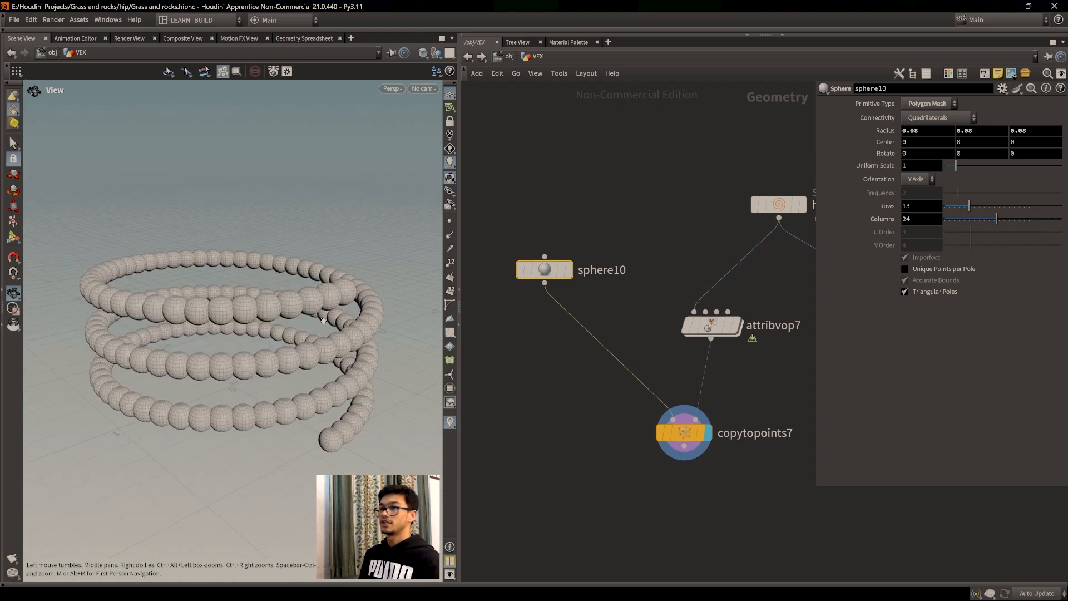
scroll(308, 349, "up", 6)
scroll(308, 349, "down", 4)
left_click_drag(308, 350, 258, 391)
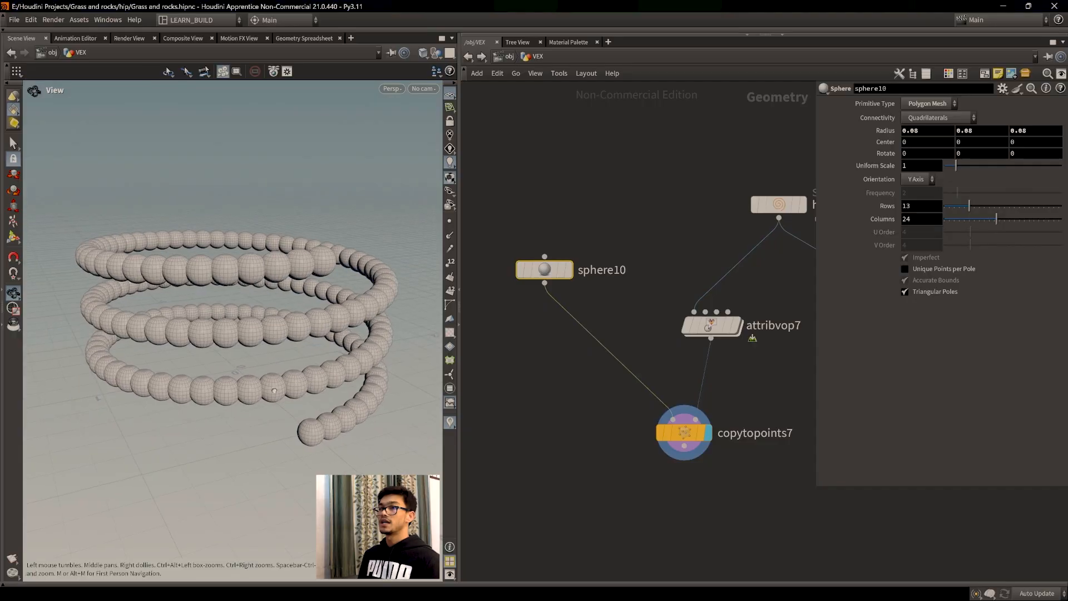
Tidy the layout of sphere10, attribvop7 and copytopoints7 so the Copy to Points node sits between its two inputs.
left_click_drag(683, 434, 655, 424)
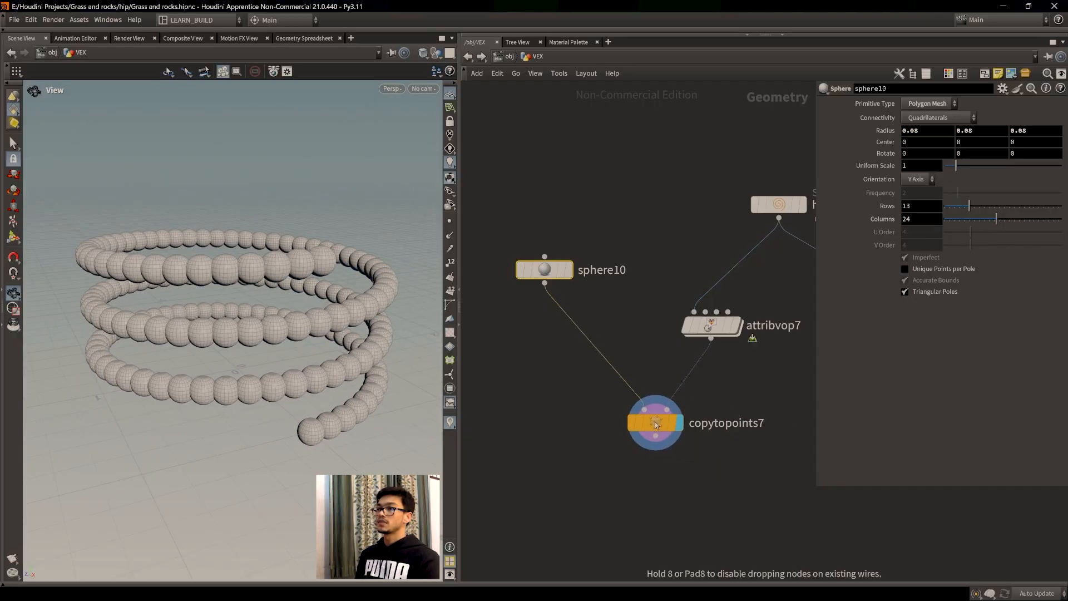
mouse_move(545, 271)
left_mouse_down()
mouse_move(551, 244)
mouse_move(536, 273)
left_mouse_up()
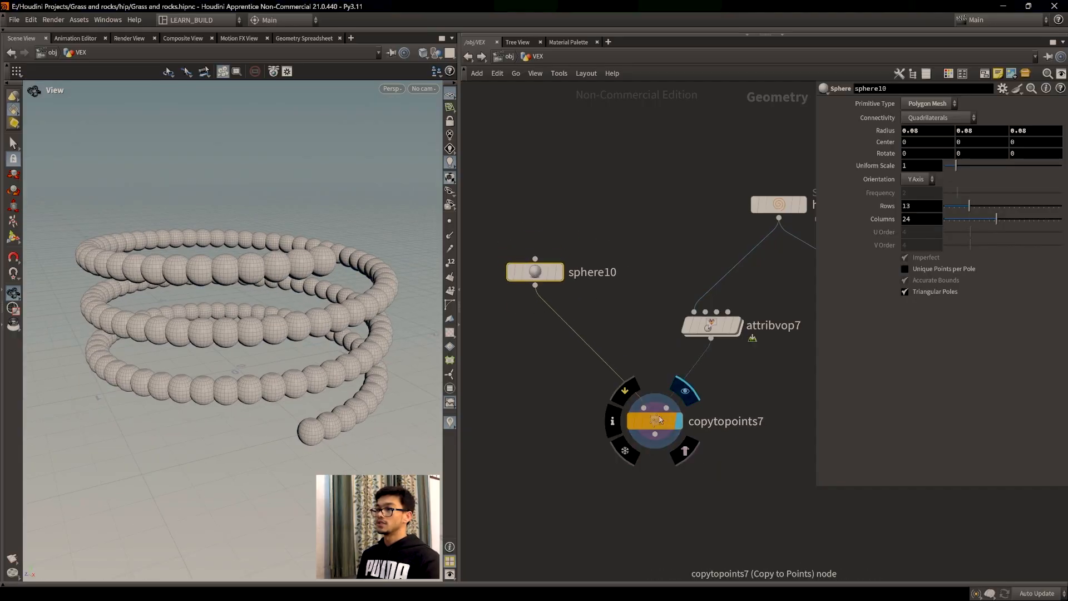
left_click_drag(655, 423, 651, 418)
mouse_move(707, 328)
left_mouse_down()
mouse_move(694, 336)
mouse_move(712, 314)
left_mouse_up()
left_click_drag(655, 417, 635, 413)
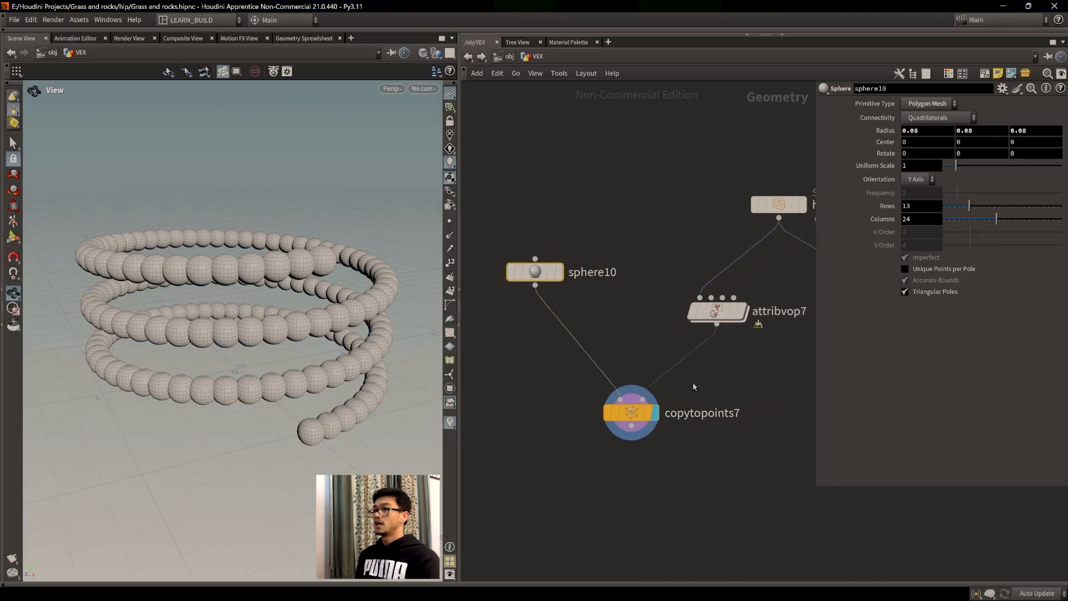
Review the Constant and Bind nodes inside attribvop7 and return to the VEX geometry network.
middle_click_drag(735, 371, 679, 394)
double_click(661, 336)
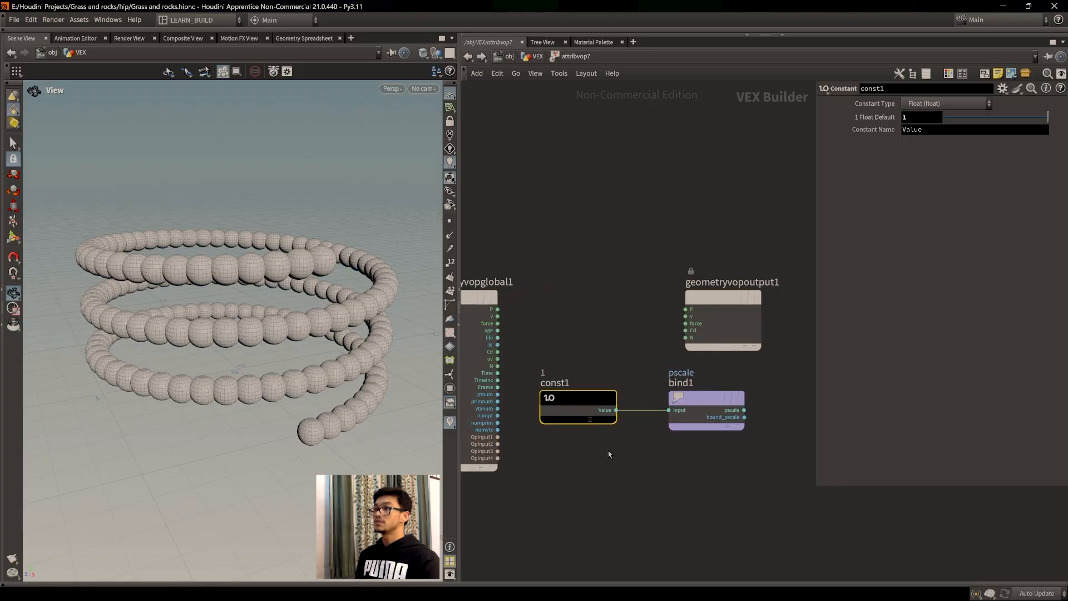
middle_click_drag(609, 451, 644, 424)
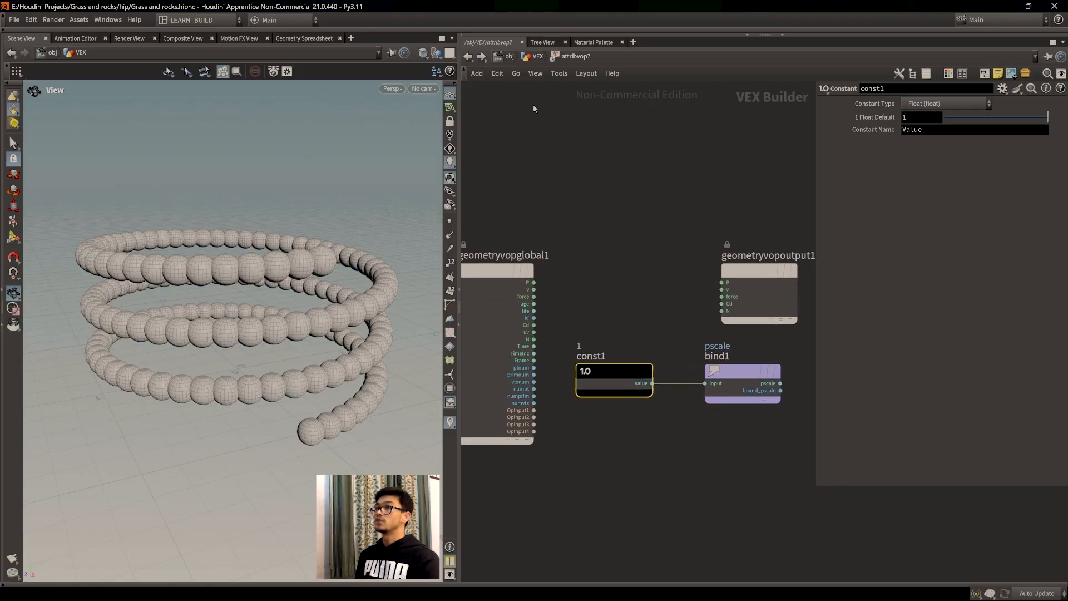
left_click(533, 58)
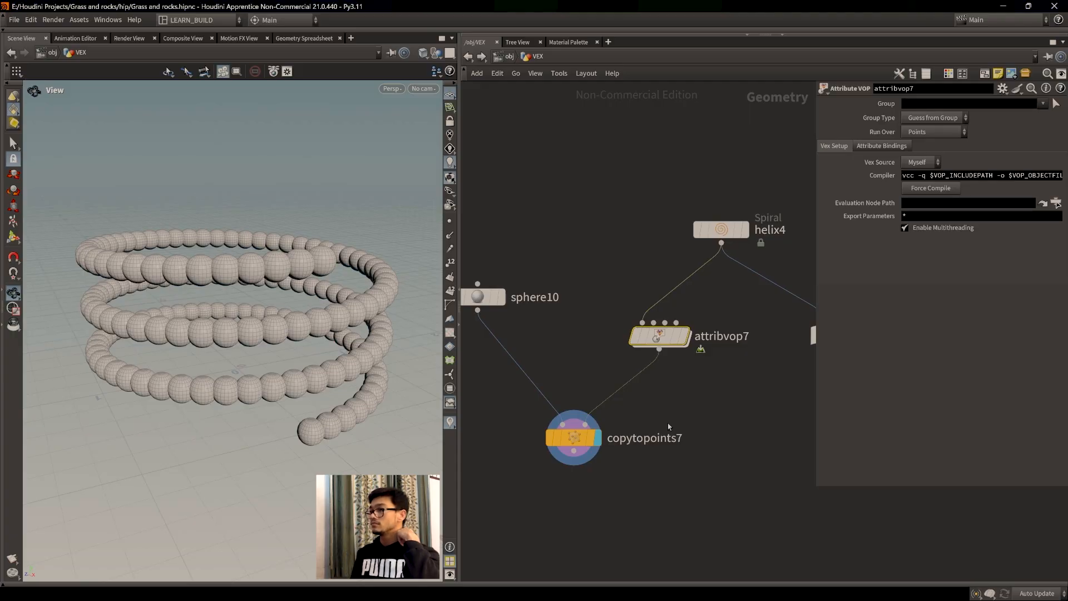
Add the line f@pscale = 0.5; at the end of the VEX code in the attribwrangle8 node.
left_click_drag(667, 341, 621, 325)
middle_click_drag(748, 384, 627, 406)
left_click(721, 360)
left_click(992, 331)
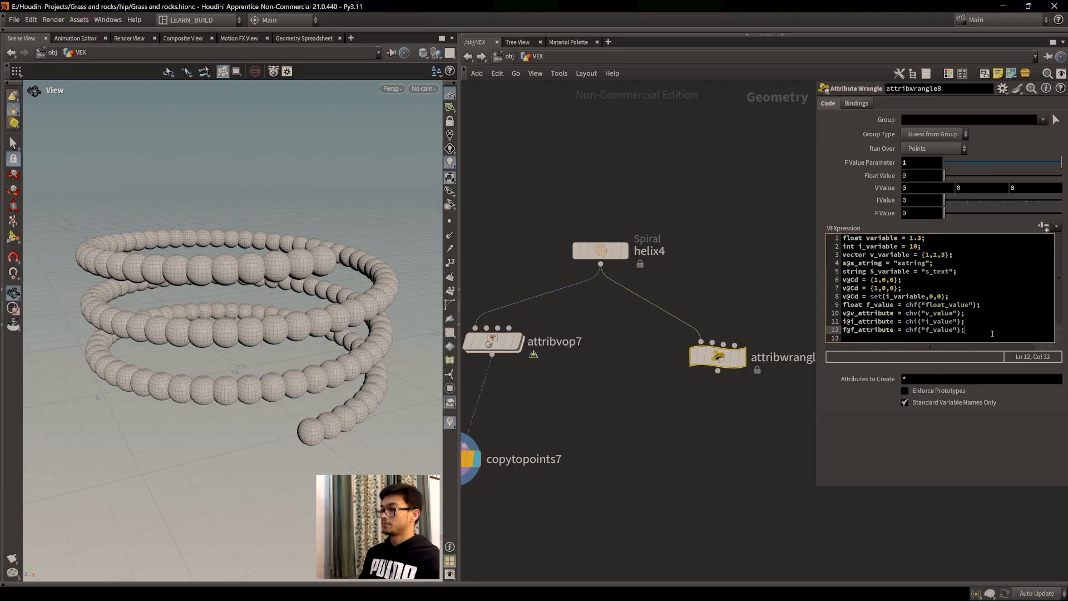
key("Return")
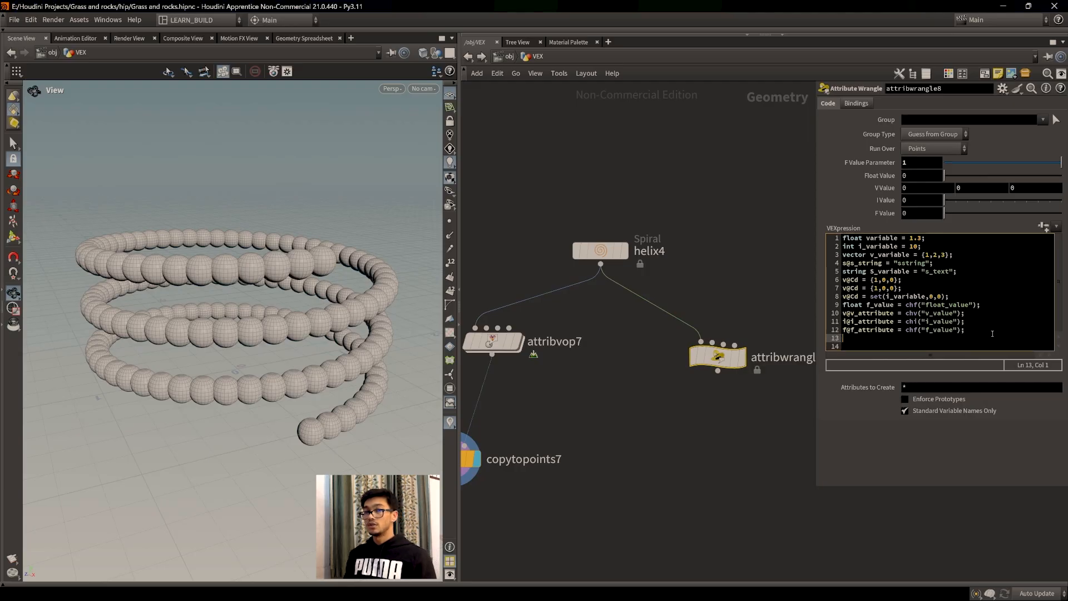
type("f")
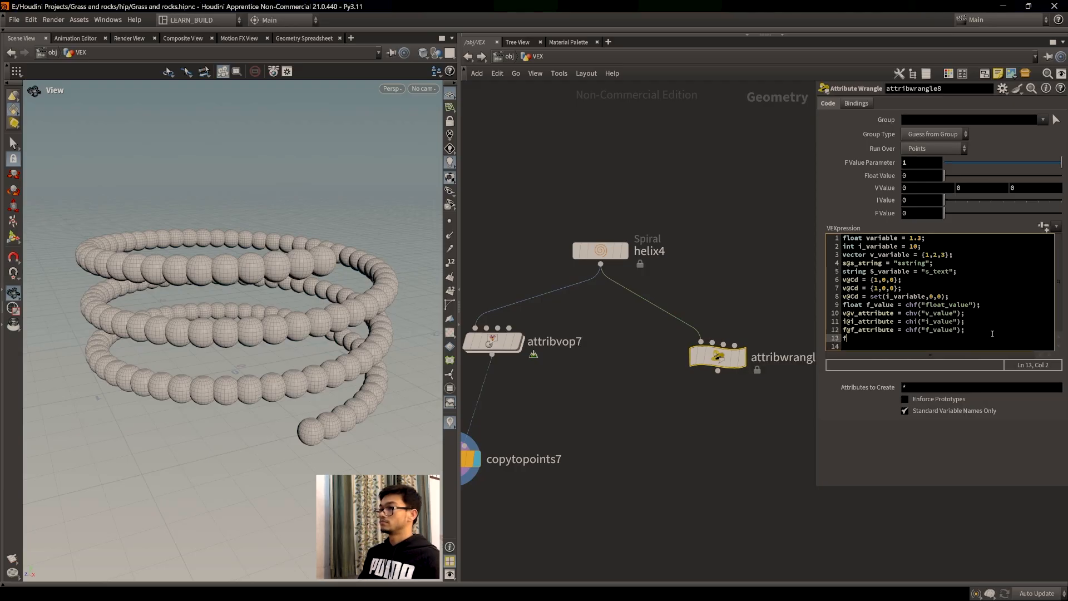
type("@asacl")
type("e")
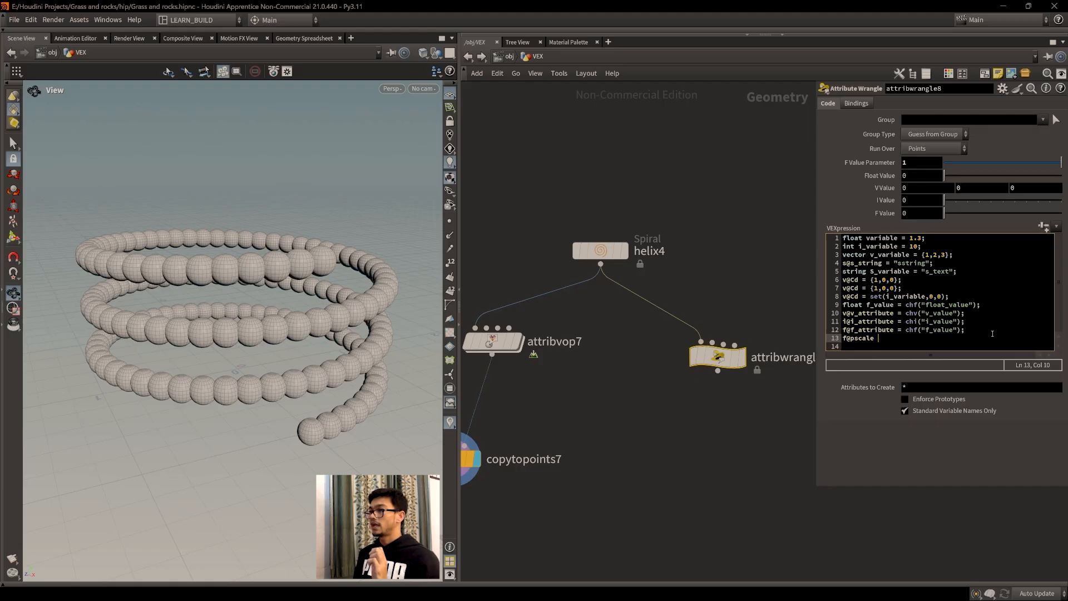
left_click_drag(877, 339, 851, 341)
left_click(886, 342)
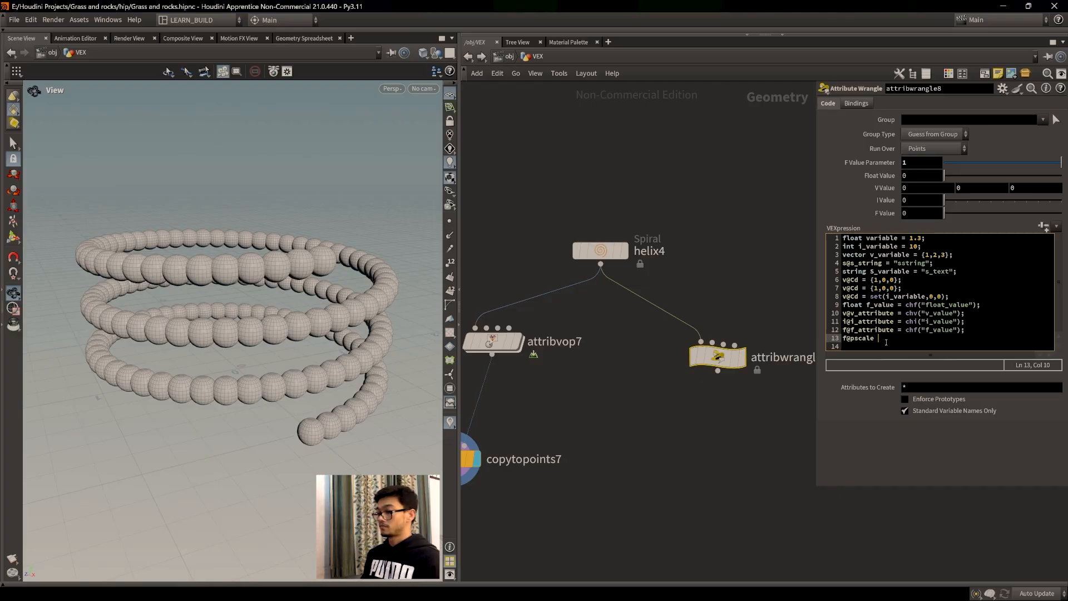
type("= 1")
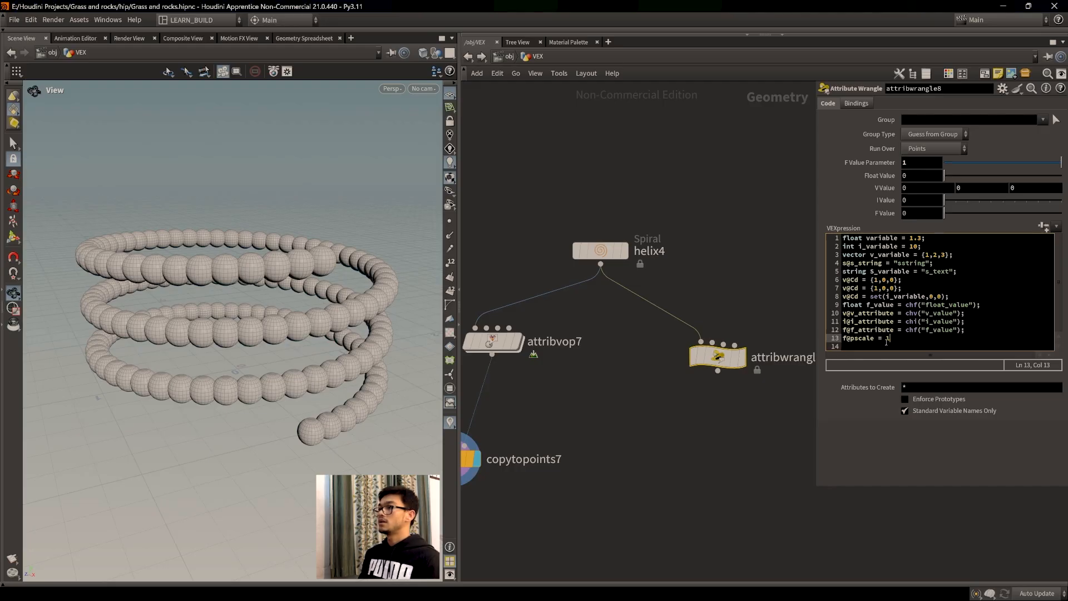
type("..5")
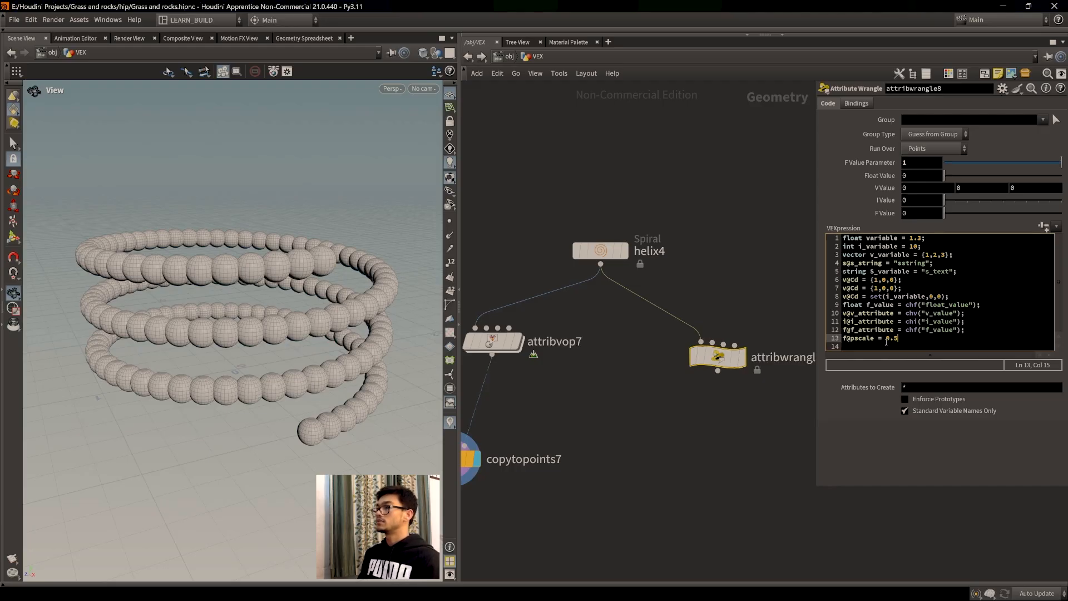
type(";")
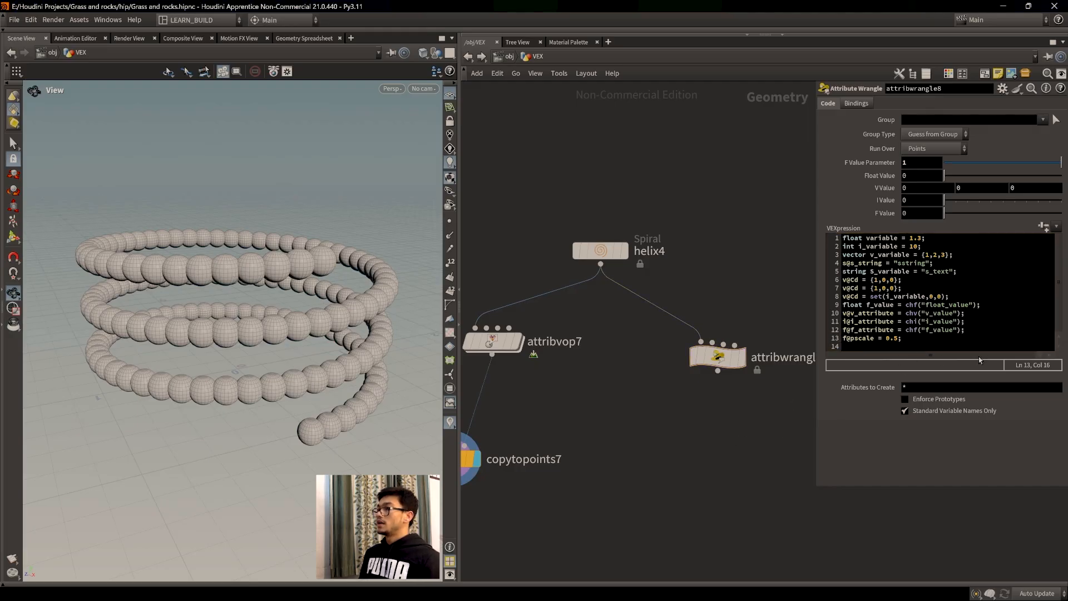
Rewire the target points input of copytopoints7 from attribvop7 to attribwrangle8 and view the coloured spheres along the helix.
middle_click_drag(524, 421, 595, 459)
key("y")
left_click_drag(565, 449, 531, 440)
left_click_drag(535, 484, 789, 410)
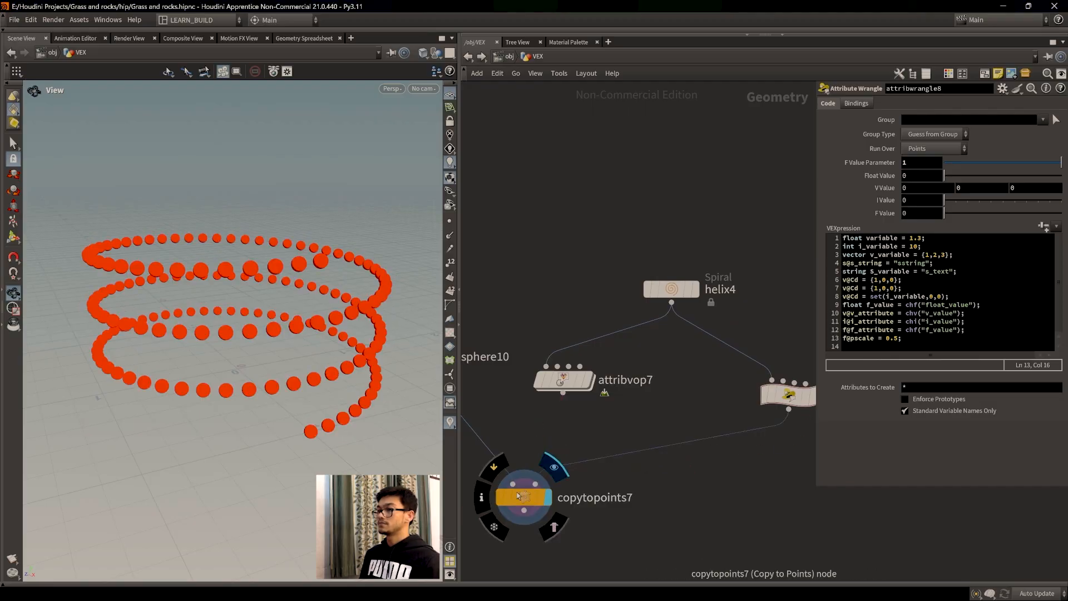
scroll(274, 407, "up", 2)
middle_click_drag(272, 408, 306, 399)
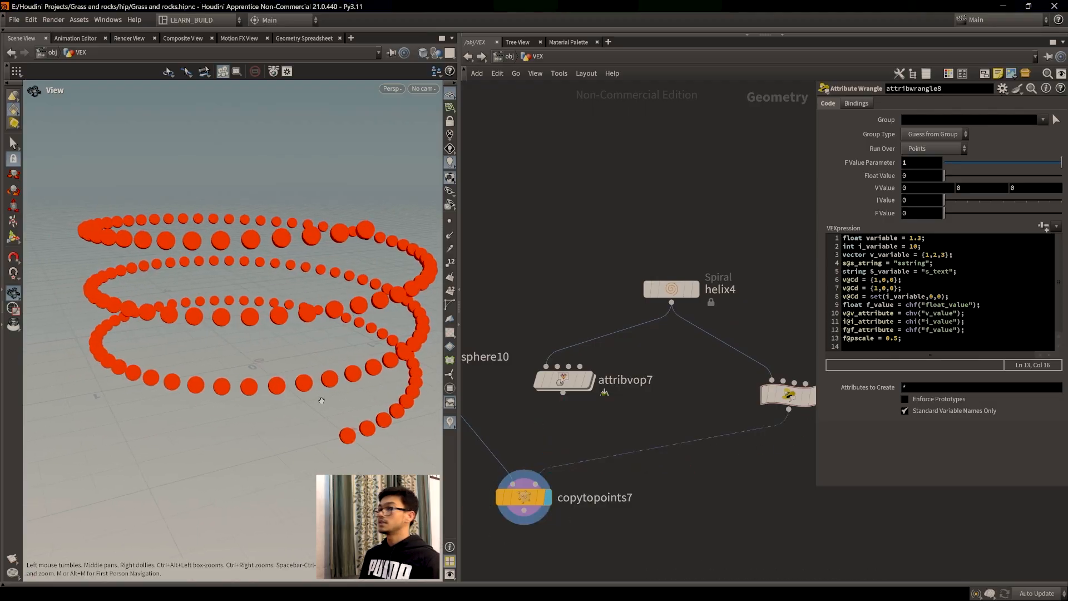
left_click_drag(256, 338, 230, 345)
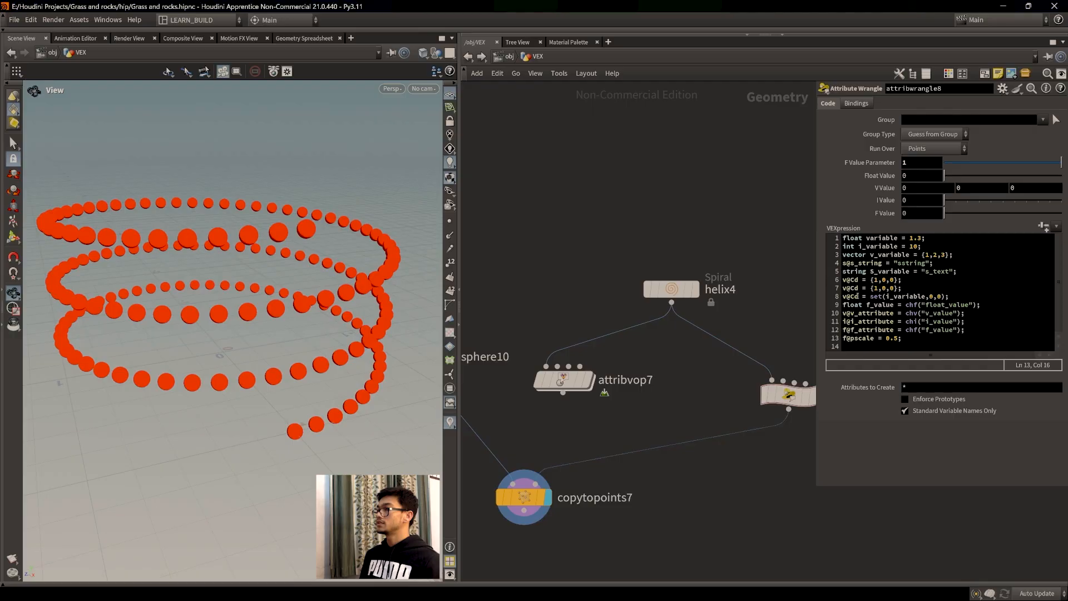
Check the v@Cd and pscale lines in attribwrangle8's code and set i_variable to 1.
left_click_drag(843, 297, 953, 297)
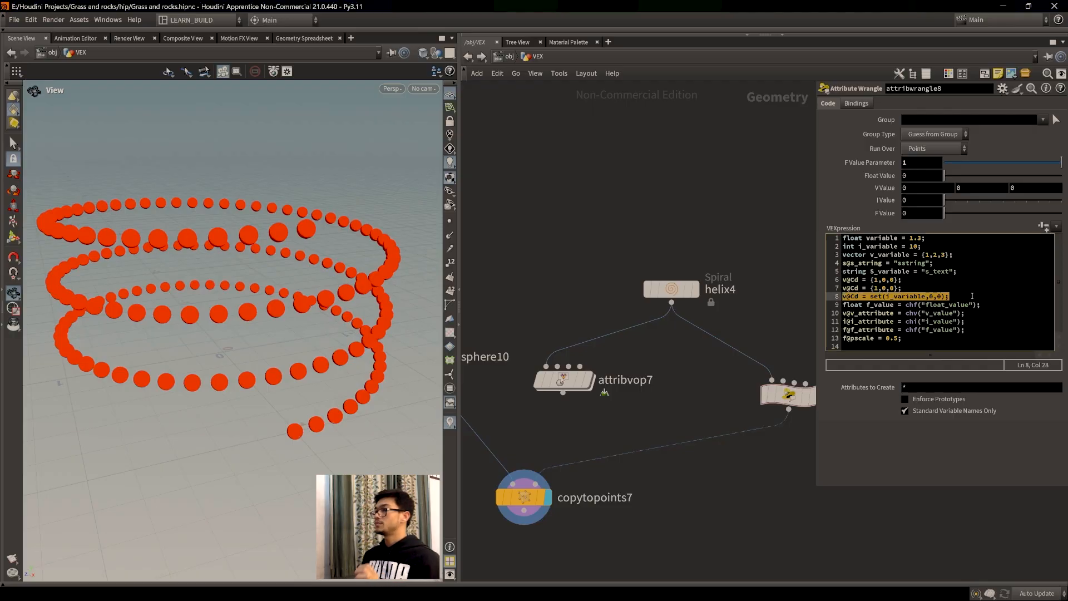
left_click(972, 295)
left_click_drag(927, 297, 886, 297)
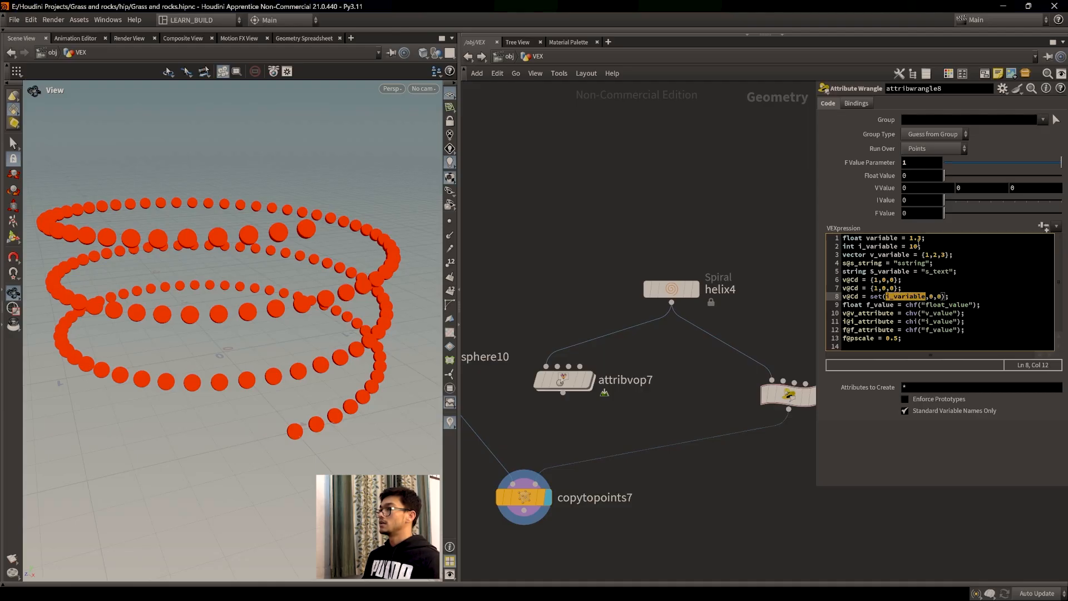
left_click_drag(919, 246, 910, 245)
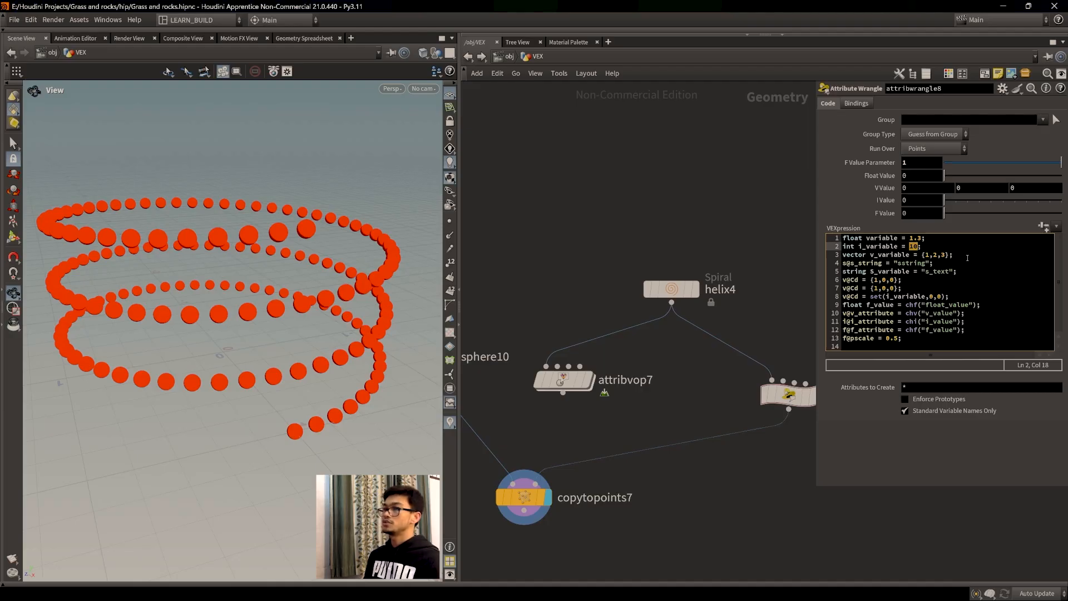
scroll(245, 310, "up", 2)
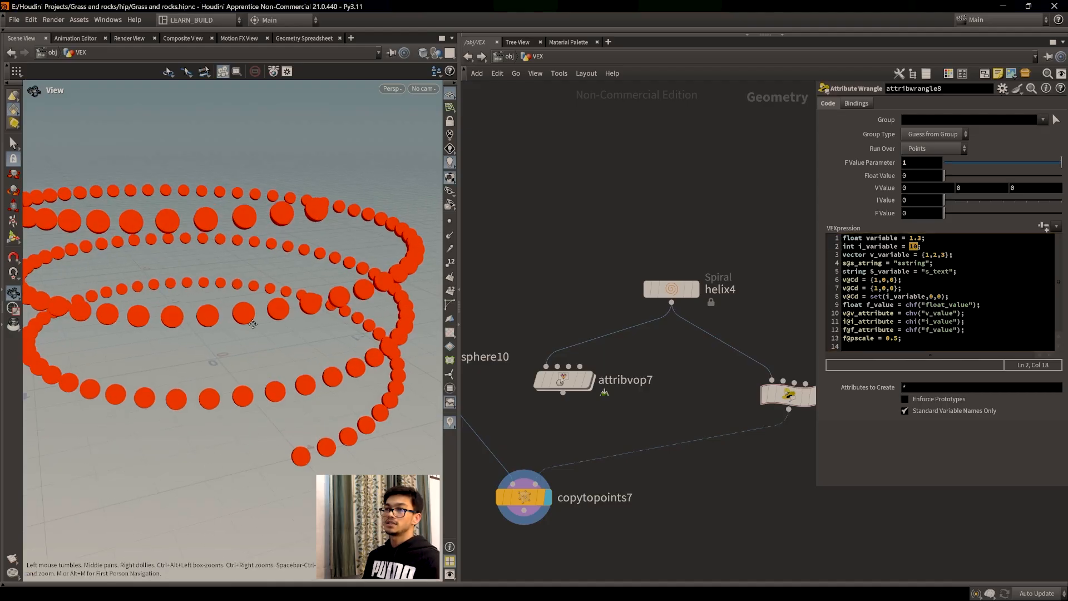
left_click(916, 246)
type("10")
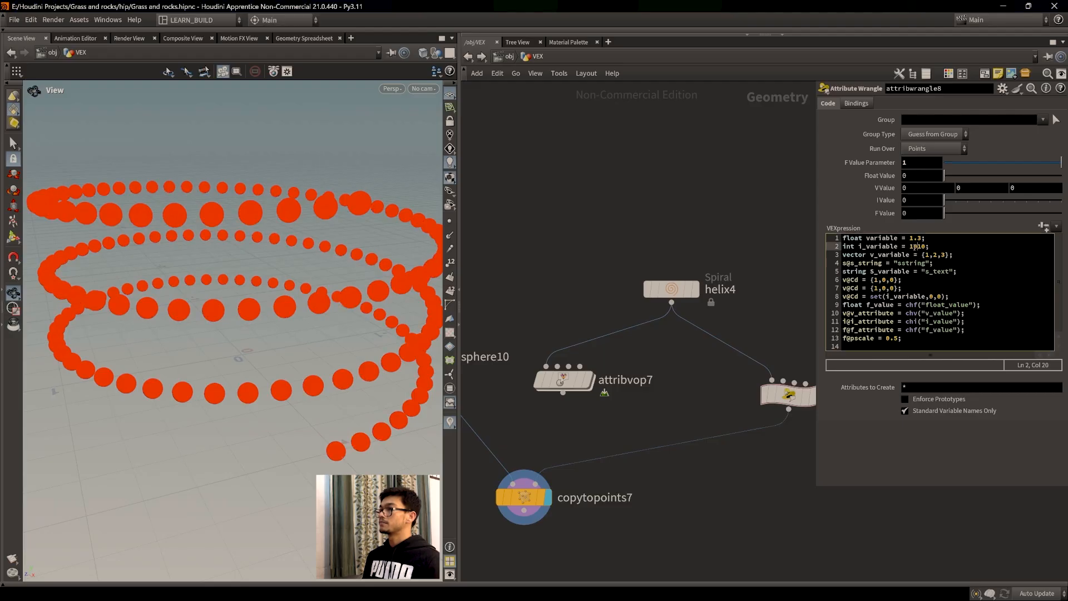
key("Delete")
key("Delete")
key("BackSpace")
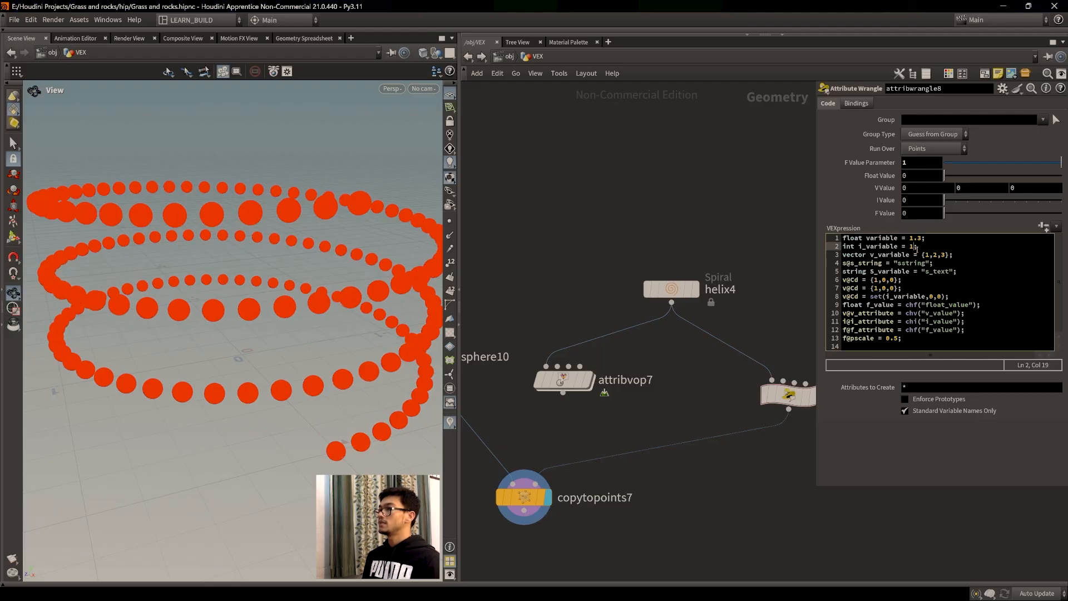
mouse_move(251, 350)
left_mouse_down()
mouse_move(195, 334)
mouse_move(264, 331)
mouse_move(270, 347)
left_mouse_up()
left_click_drag(912, 338, 840, 339)
left_click(911, 341)
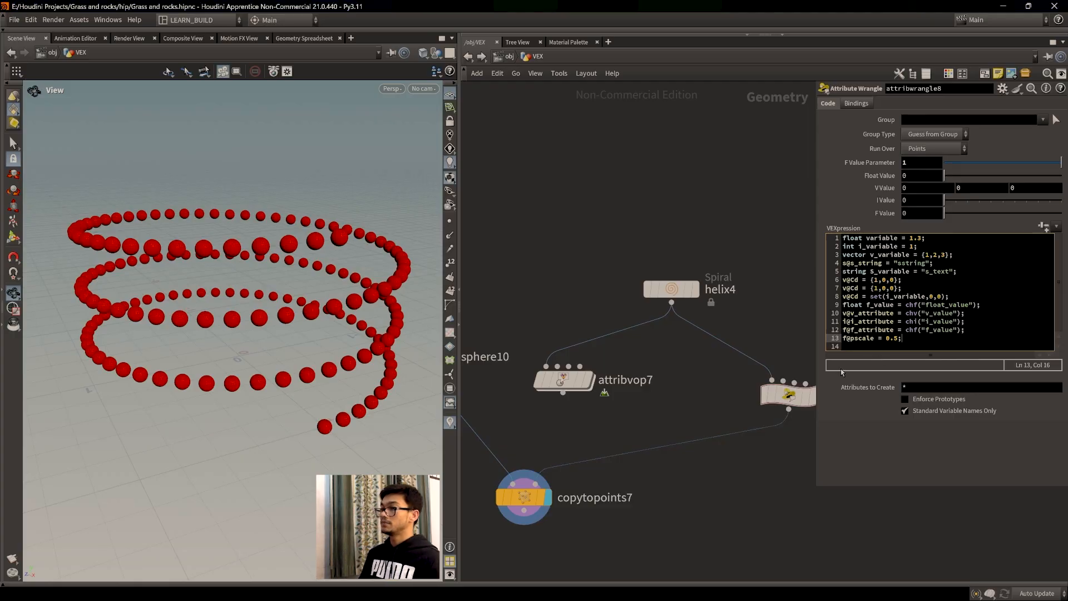
Rewire the target points input of copytopoints7 back to attribvop7 and open attribvop7's inner network.
middle_click_drag(655, 482, 751, 398)
middle_click_drag(631, 293, 655, 353)
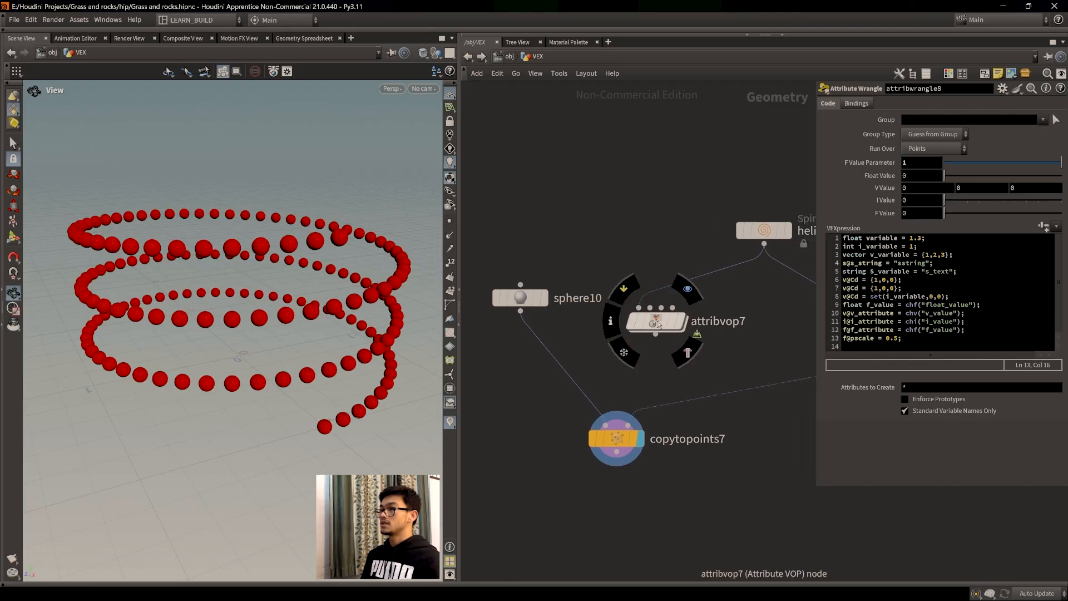
key("y")
left_click_drag(774, 414, 749, 373)
left_click_drag(628, 425, 656, 334)
left_click(668, 329)
middle_click_drag(735, 393, 708, 382)
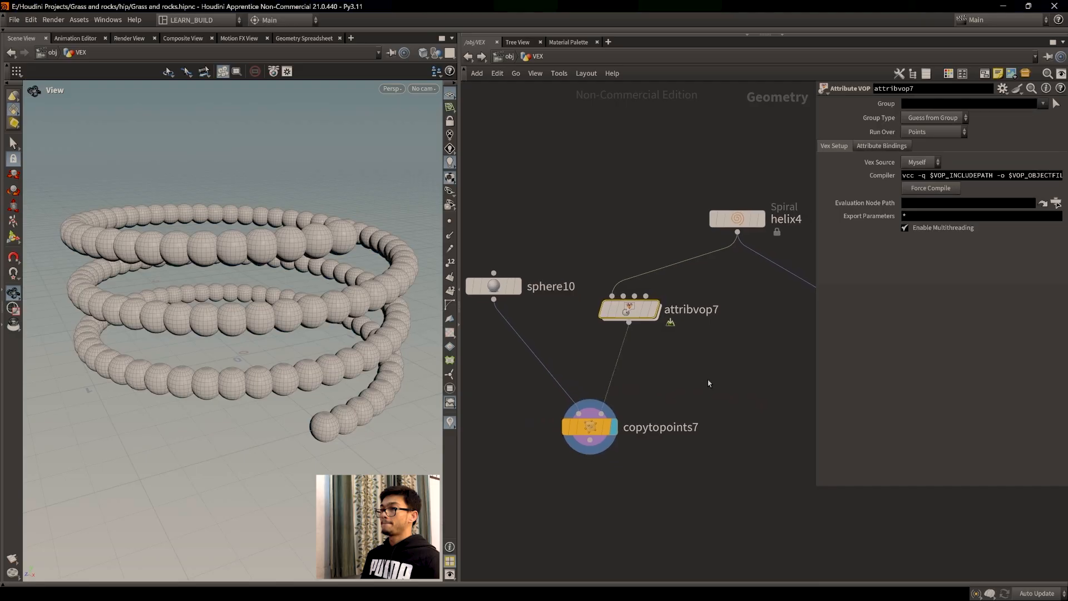
double_click(636, 313)
middle_click_drag(688, 417, 669, 400)
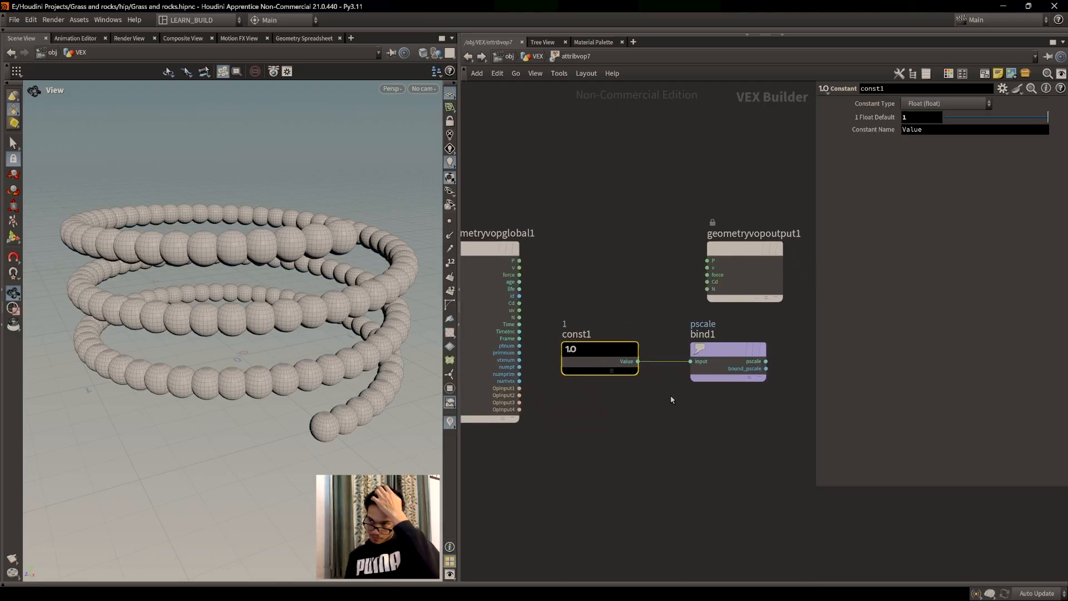
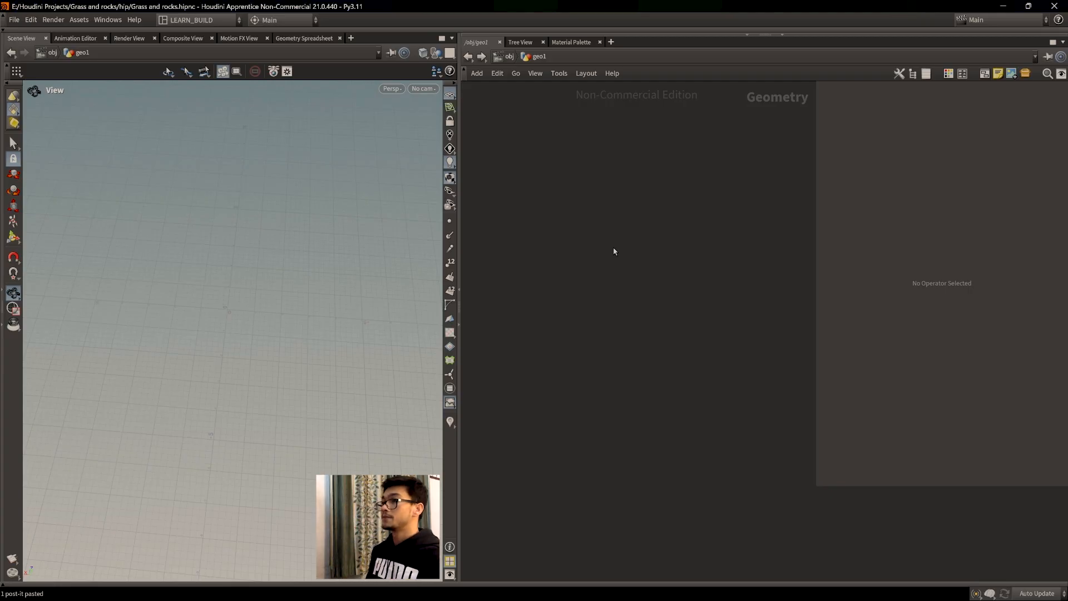
Add a Grid node to the empty geo1 geometry network.
key("Tab")
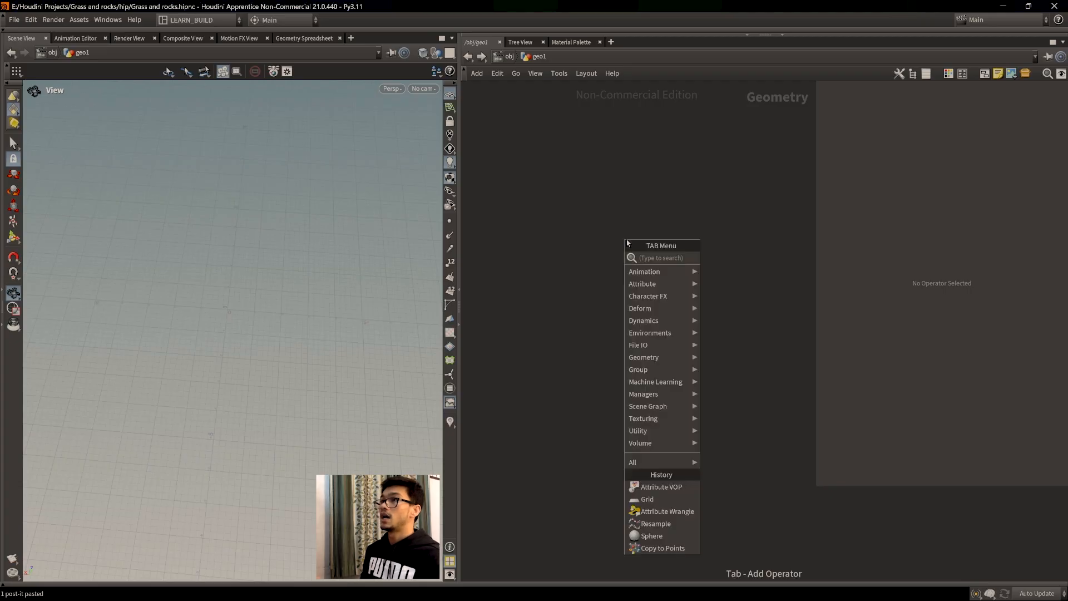
key("Escape")
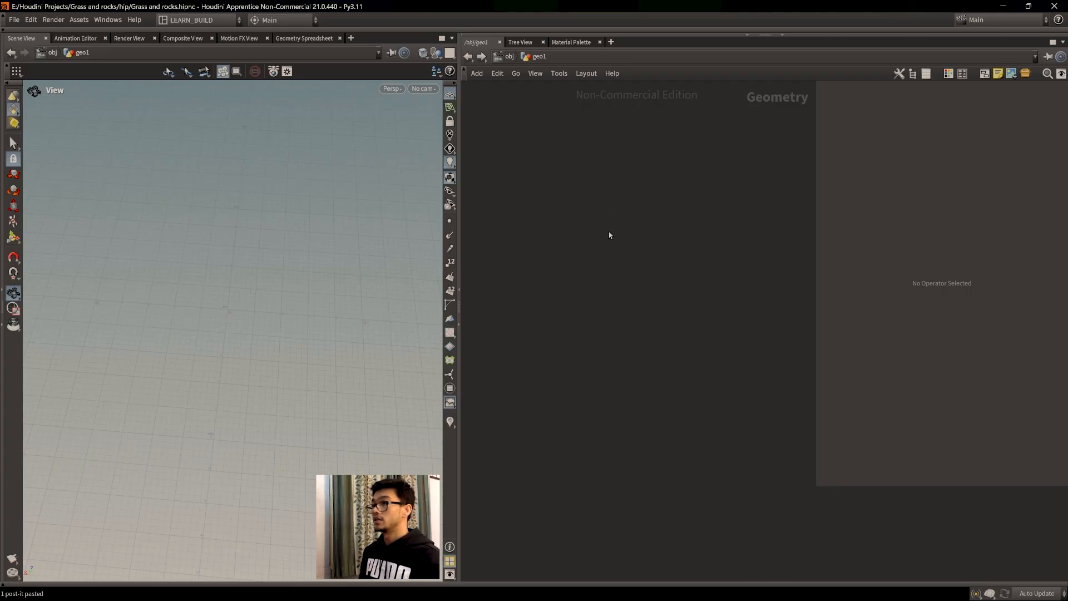
key("Tab")
type("place")
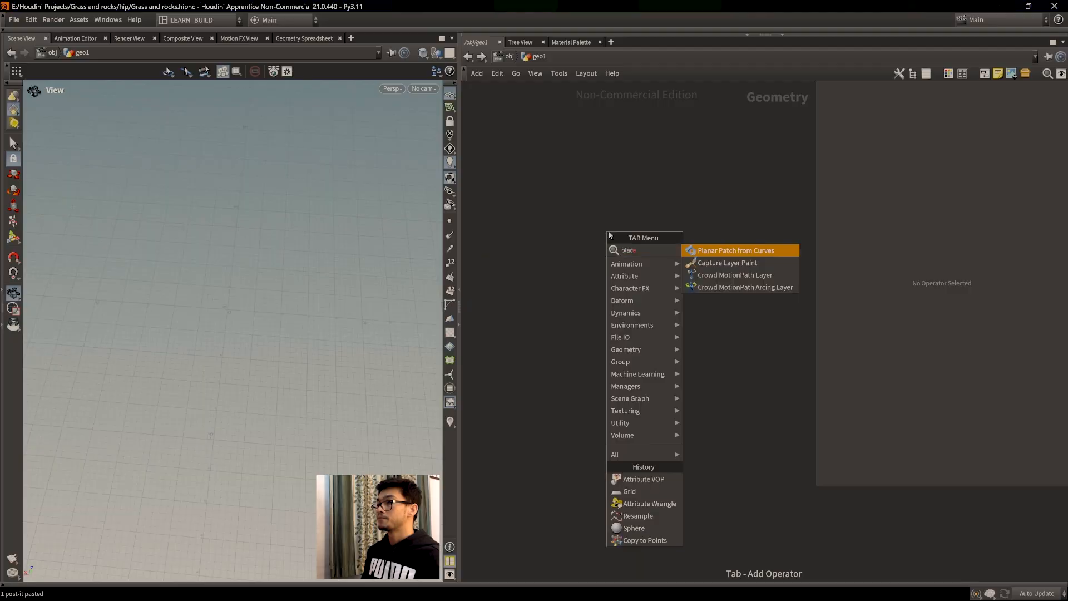
left_click(629, 491)
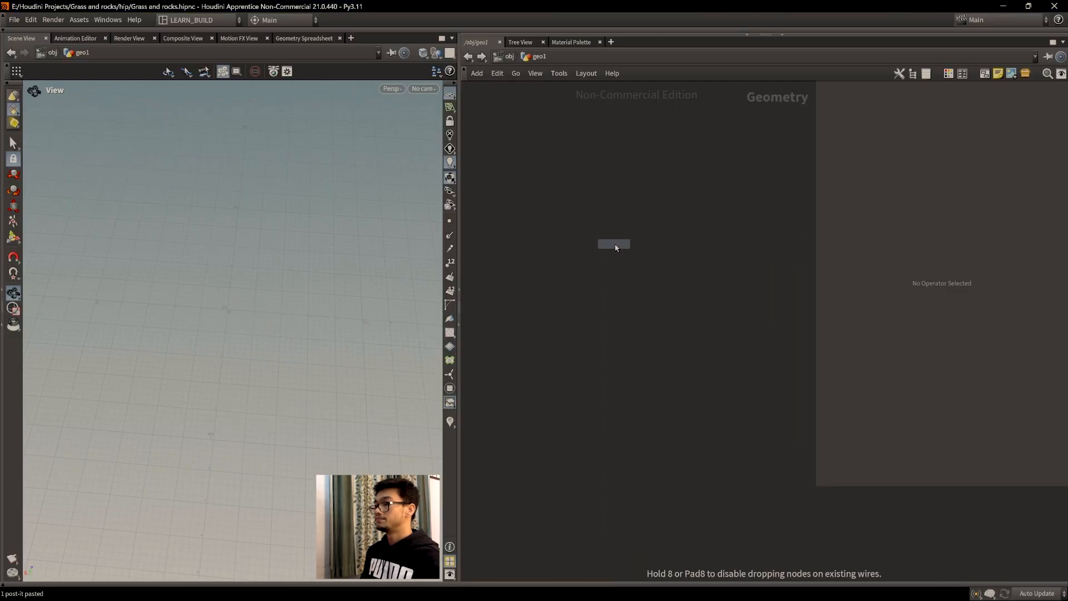
left_click(633, 267)
Set the grid's rows and columns both to 2.
double_click(918, 183)
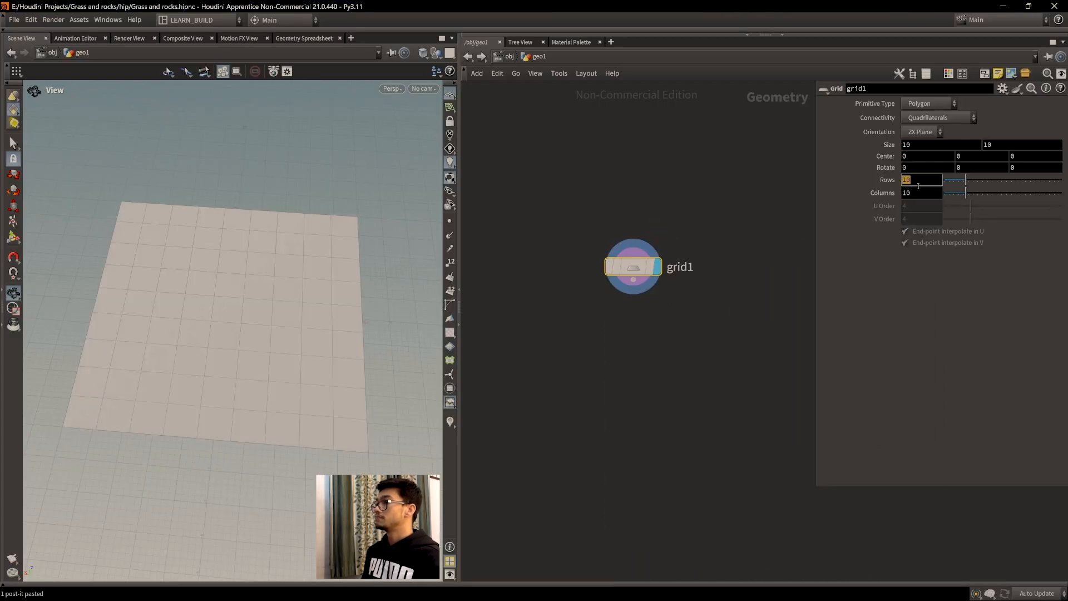
type("2")
key("Tab")
type("2")
key("Return")
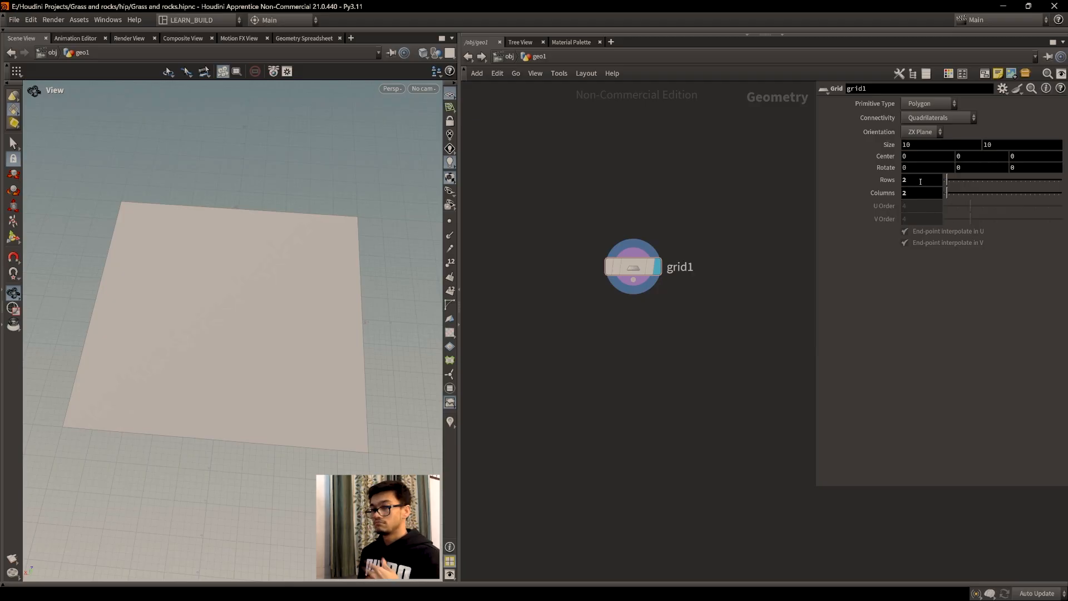
Add an Attribute VOP node below grid1 and connect the grid's output to its first input.
middle_click_drag(709, 316, 677, 302)
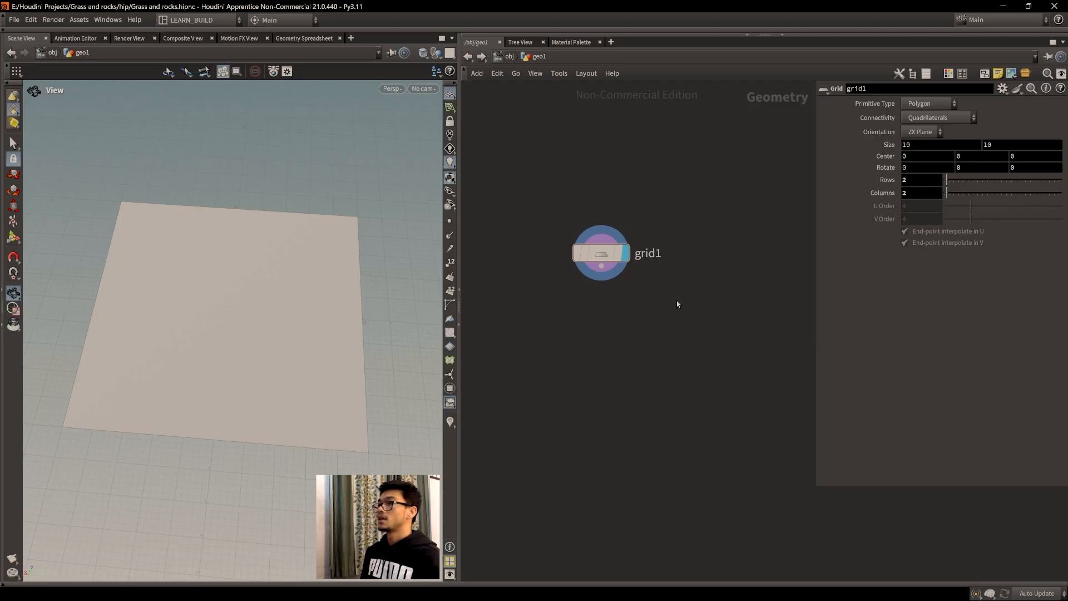
mouse_move(613, 260)
left_mouse_down()
mouse_move(590, 261)
mouse_move(617, 245)
left_mouse_up()
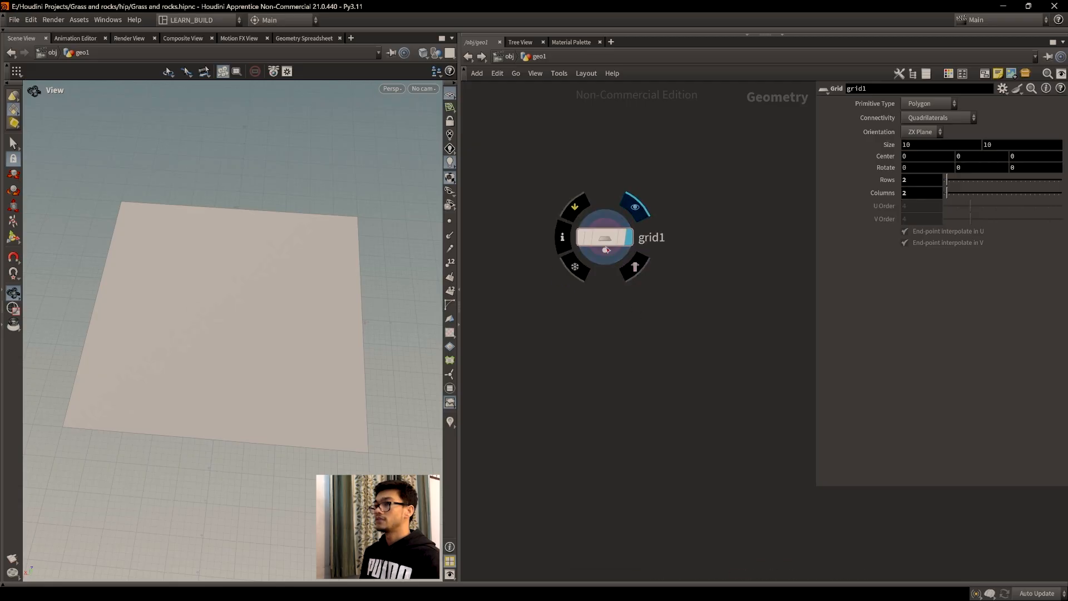
scroll(277, 291, "up", 3)
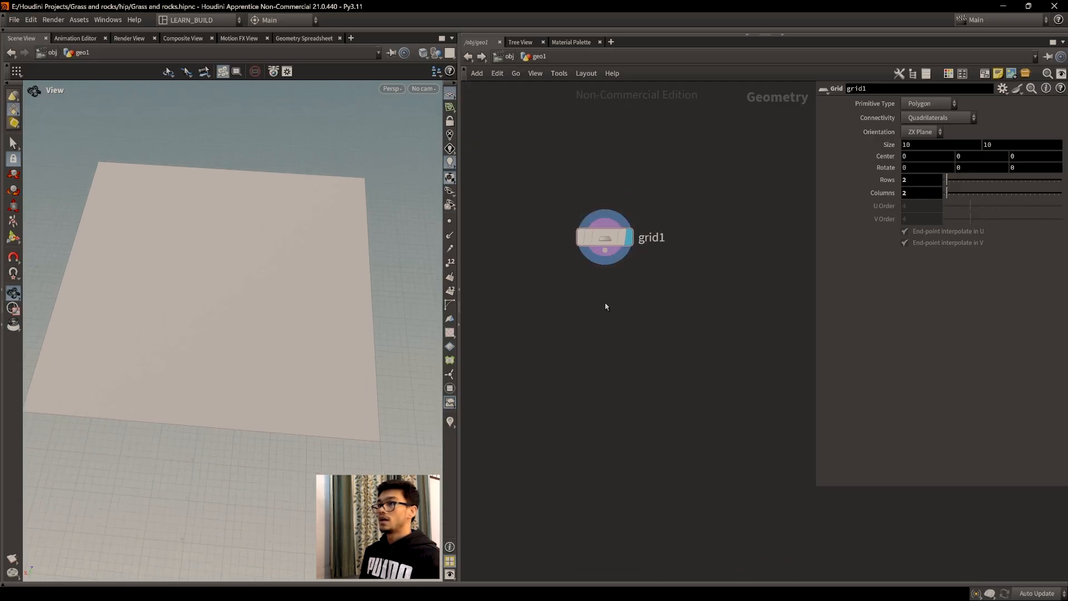
key("Tab")
type("attribute")
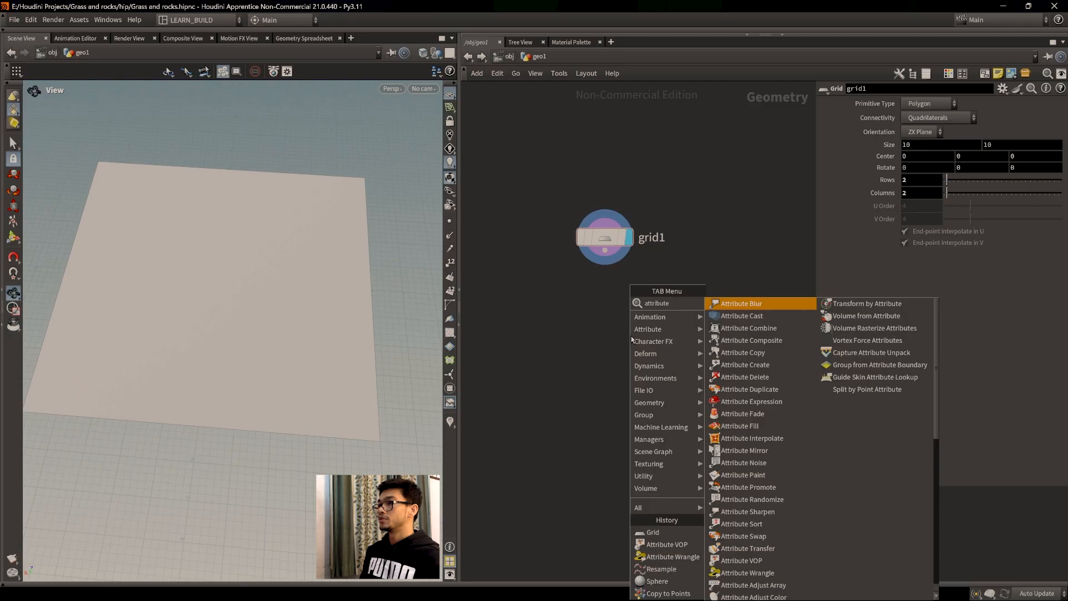
type(" w")
key("Return")
left_click(584, 357)
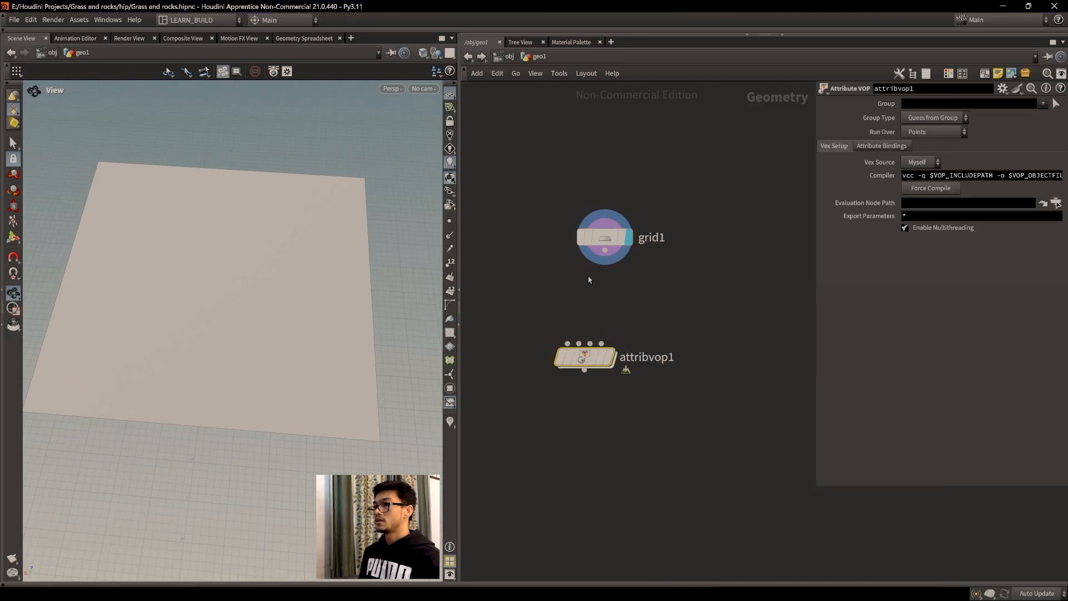
left_click_drag(604, 250, 588, 361)
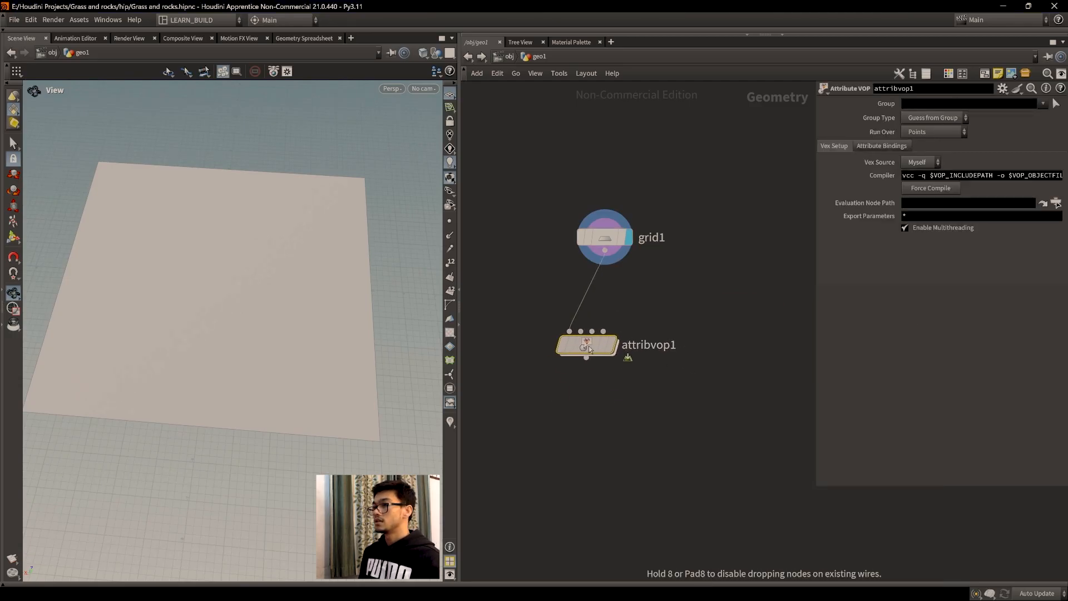
Open attribvop1's inner network and align the geometry output node level with the global parameters node.
double_click(584, 357)
key("h")
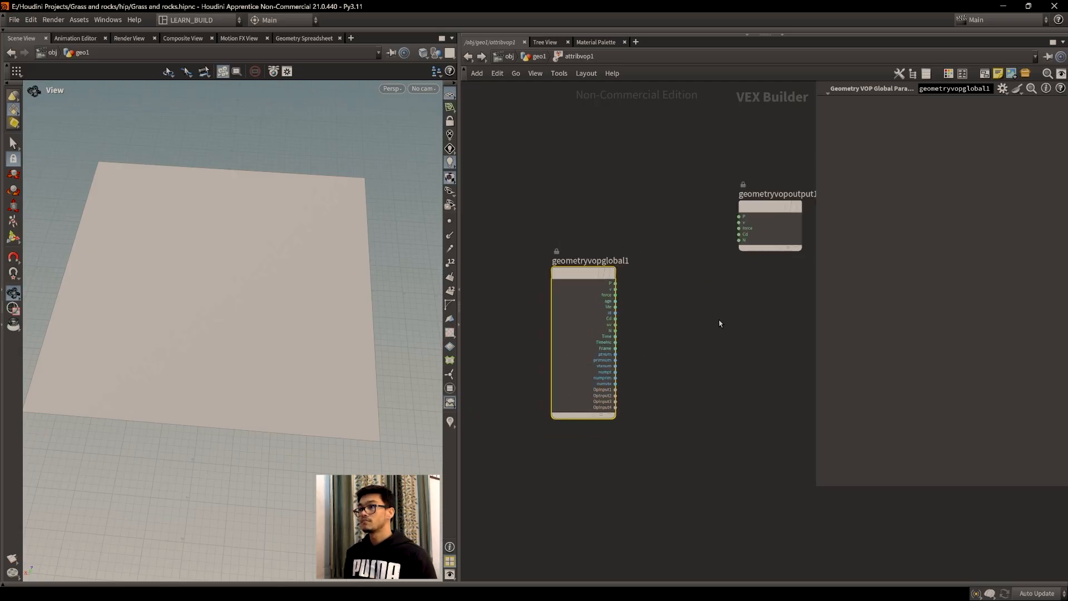
left_click_drag(760, 281, 781, 327)
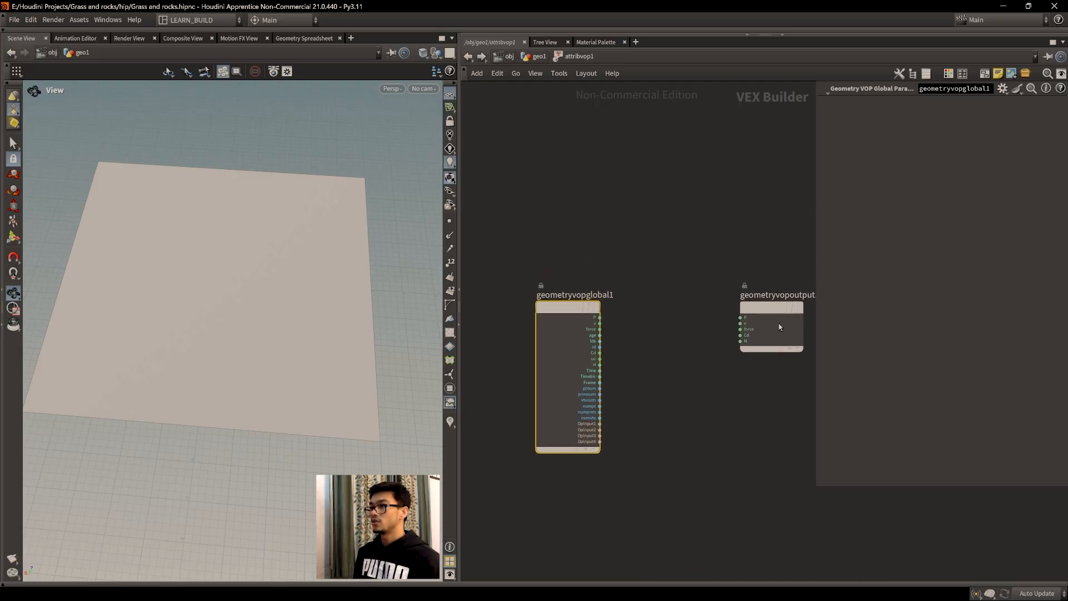
middle_click_drag(694, 410, 671, 390)
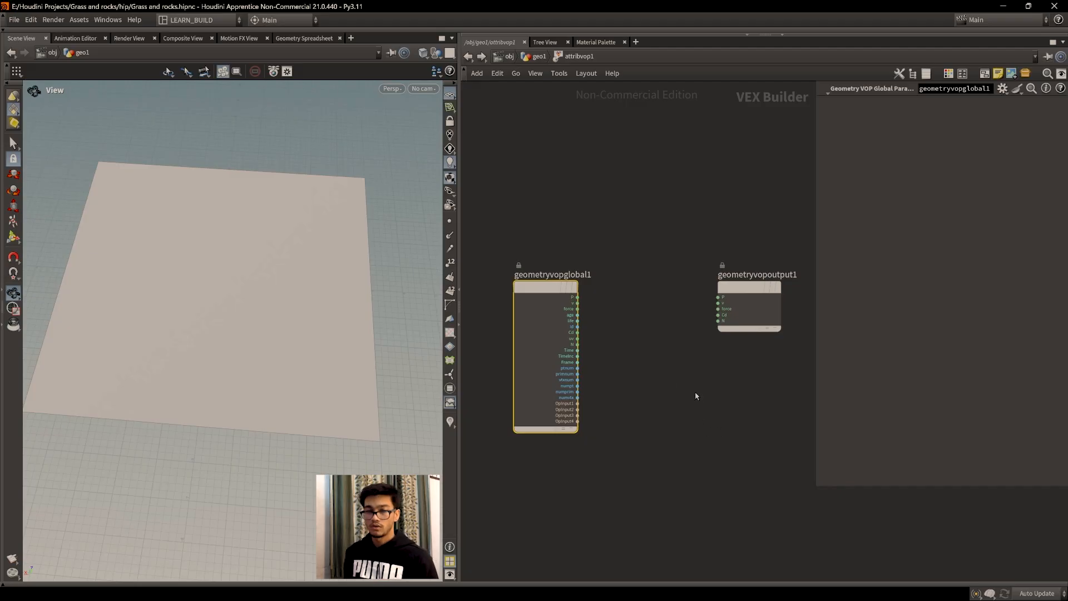
left_click_drag(747, 294, 752, 294)
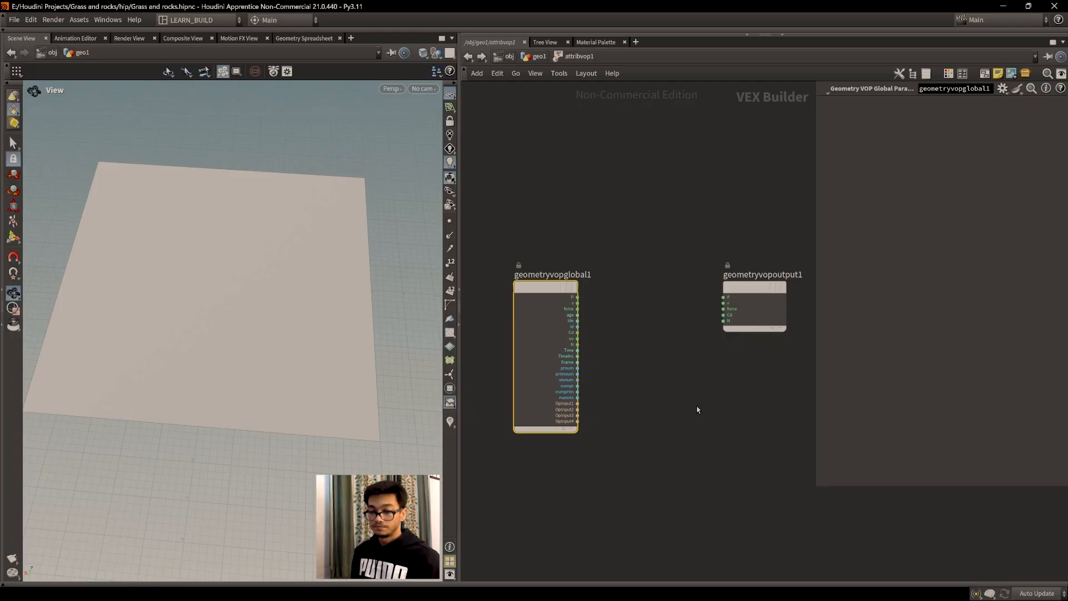
middle_click_drag(689, 422, 689, 417)
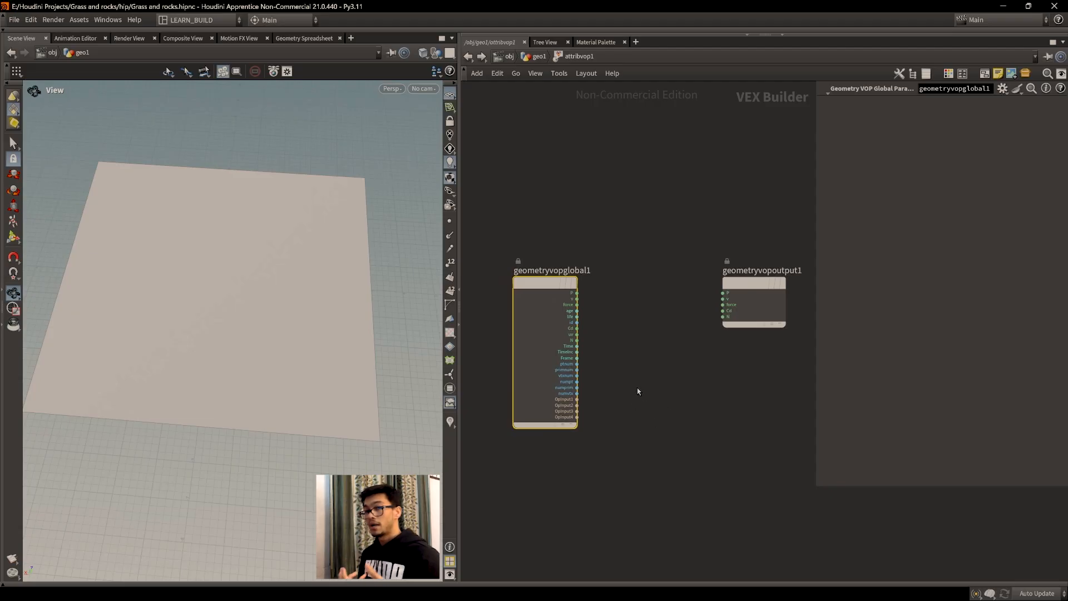
Return to the geo1 network, turn on the display flag of attribvop1 and reopen its inner network.
key("u")
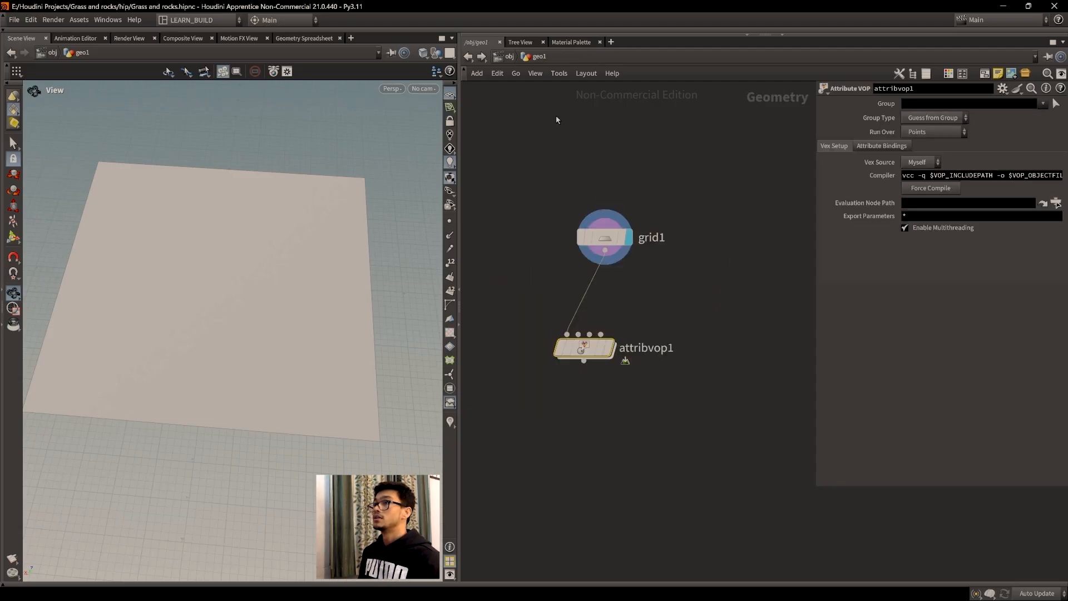
left_click_drag(584, 344, 581, 351)
double_click(581, 351)
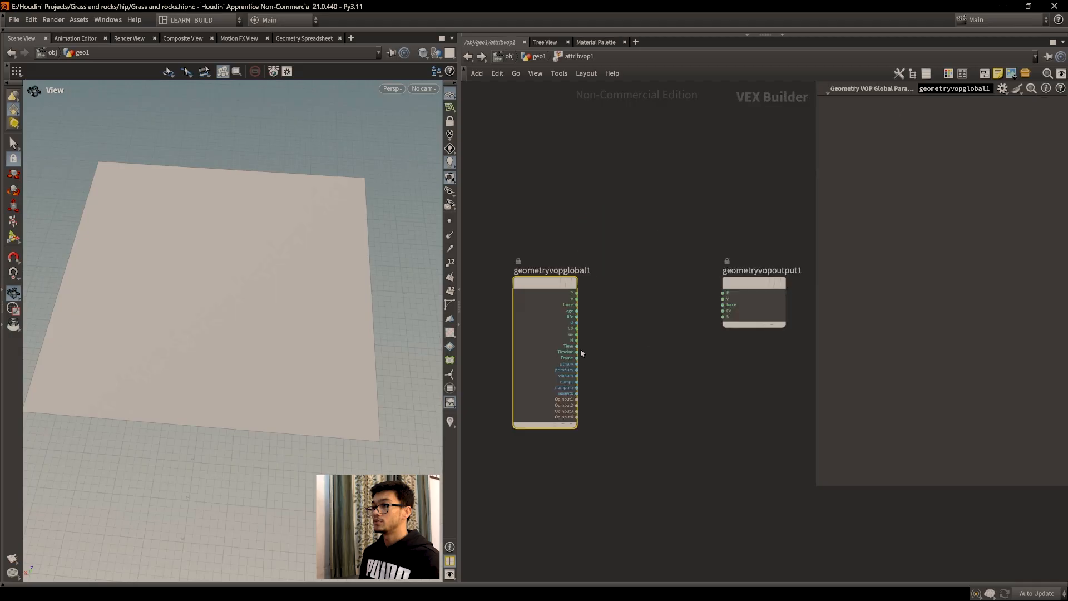
key("u")
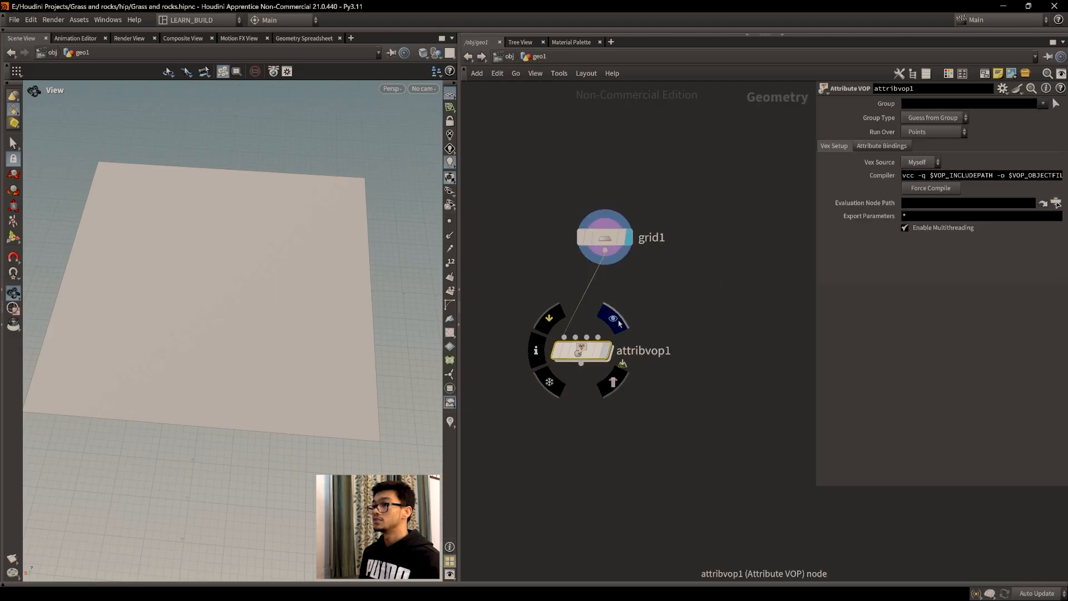
left_click(613, 319)
key("i")
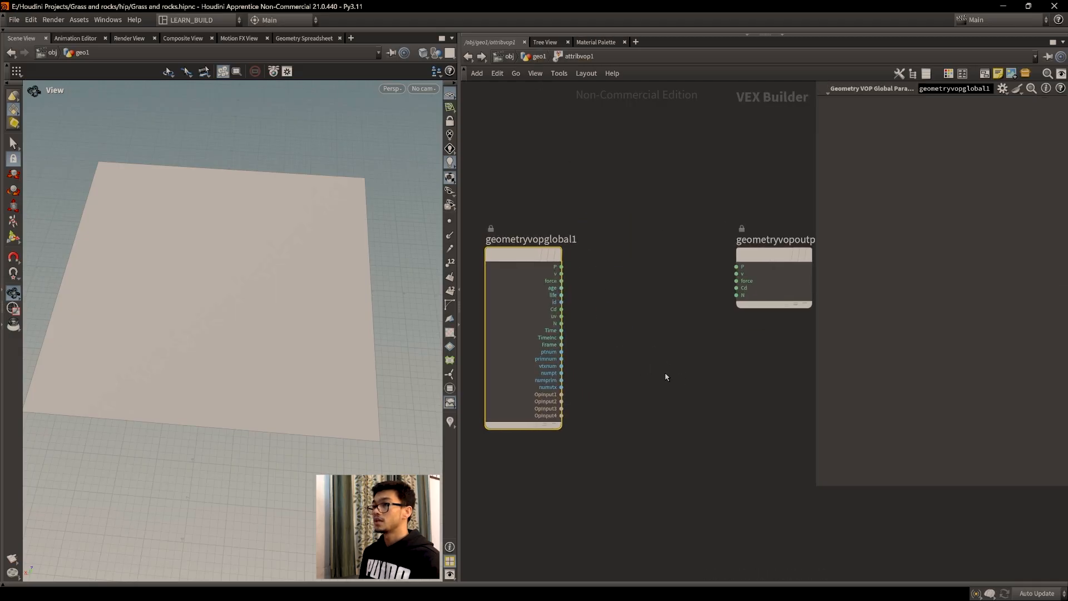
Add a Relative to Bounding Box node in attribvop1 and connect the global parameters' P output to its P input.
key("Tab")
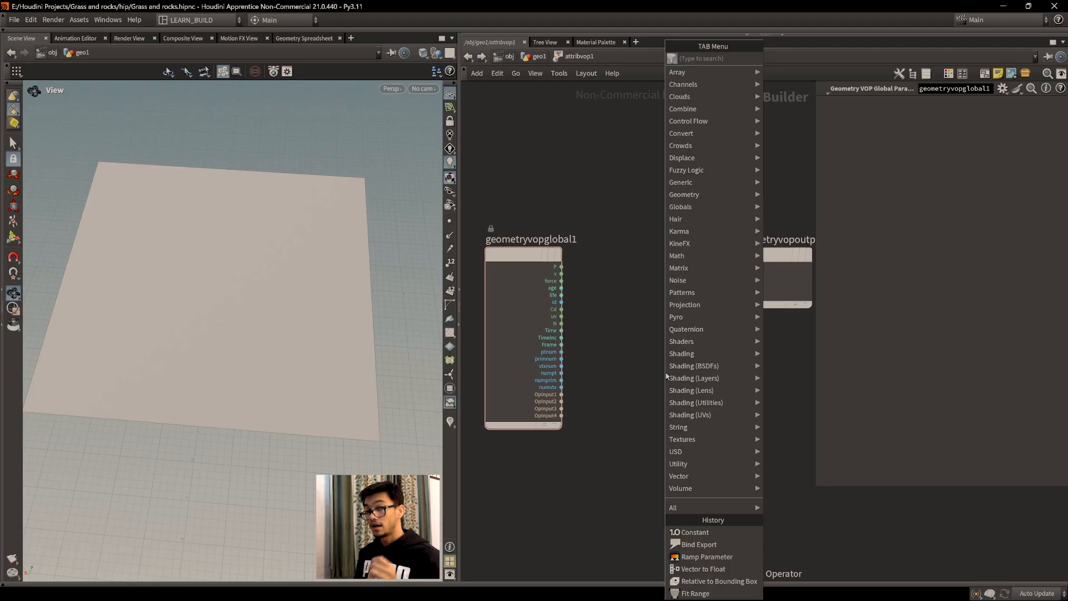
type("reali")
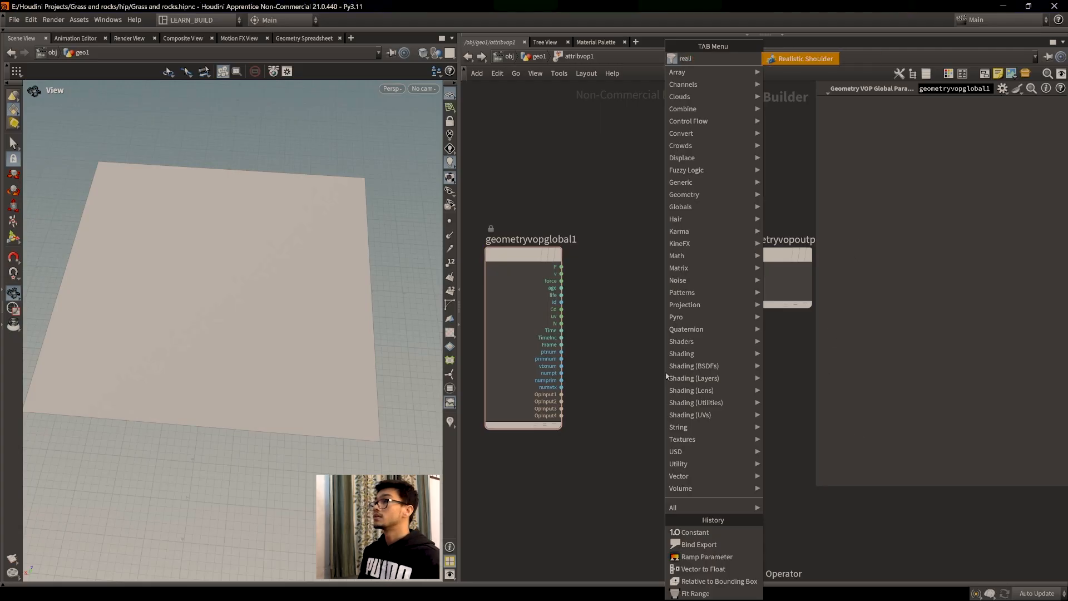
type("lativet")
key("Return")
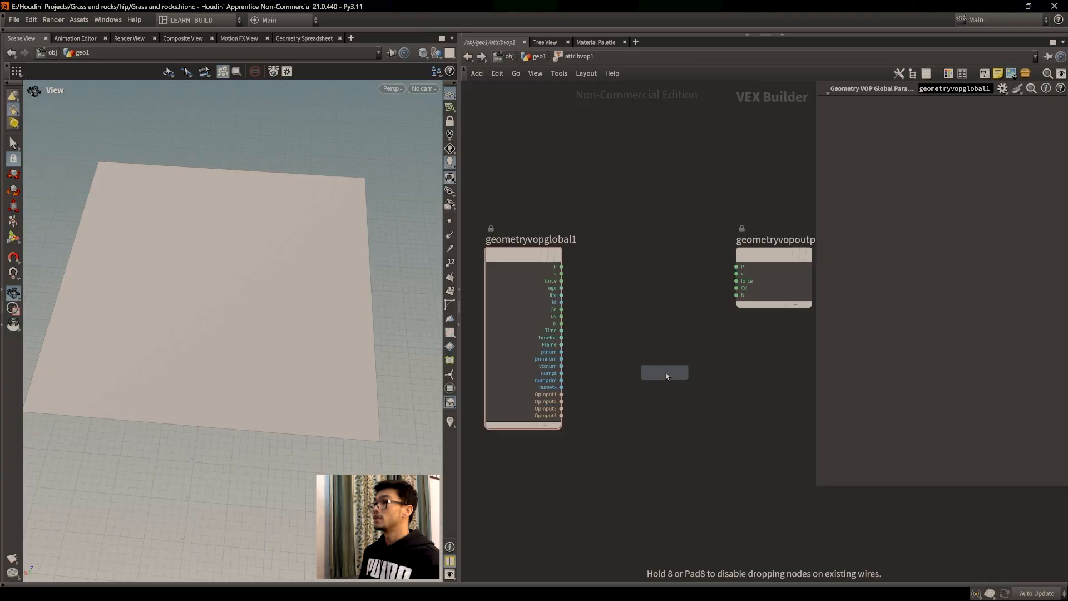
left_click(668, 371)
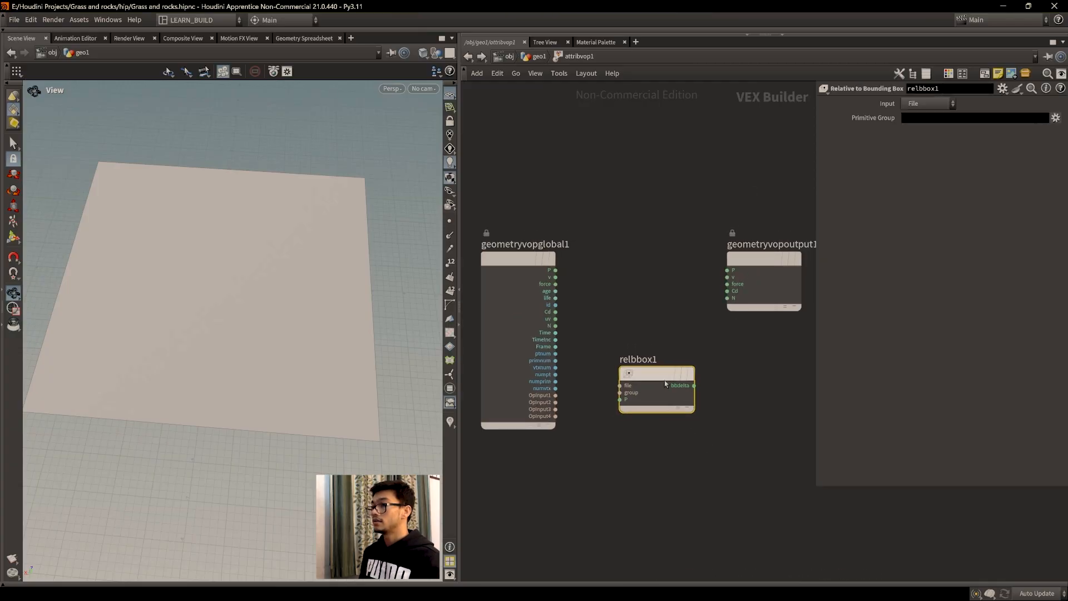
left_click_drag(621, 391, 555, 270)
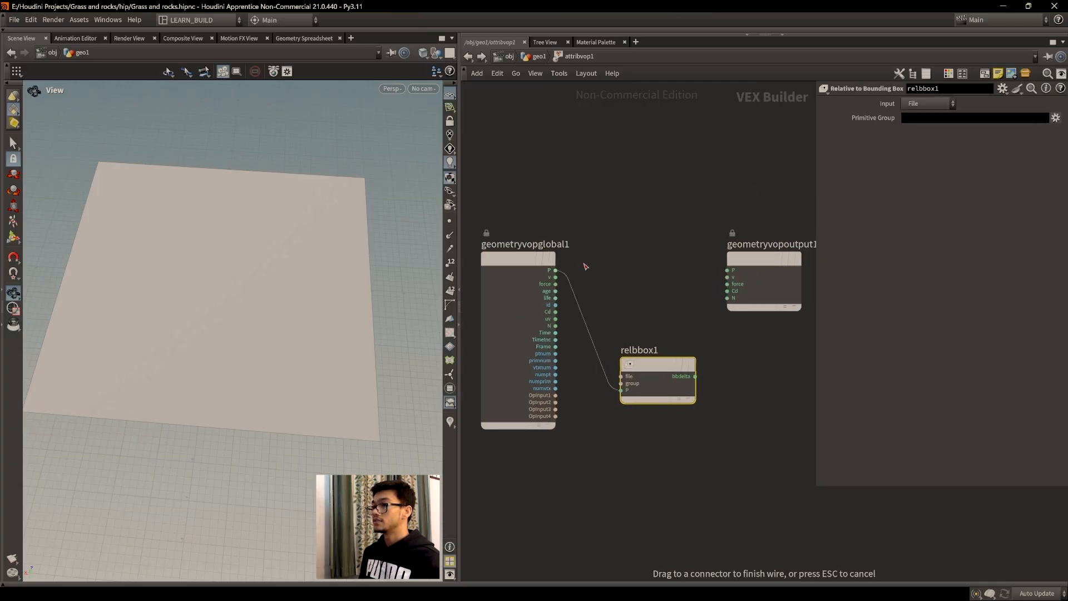
left_click_drag(657, 368, 639, 365)
left_click(761, 419)
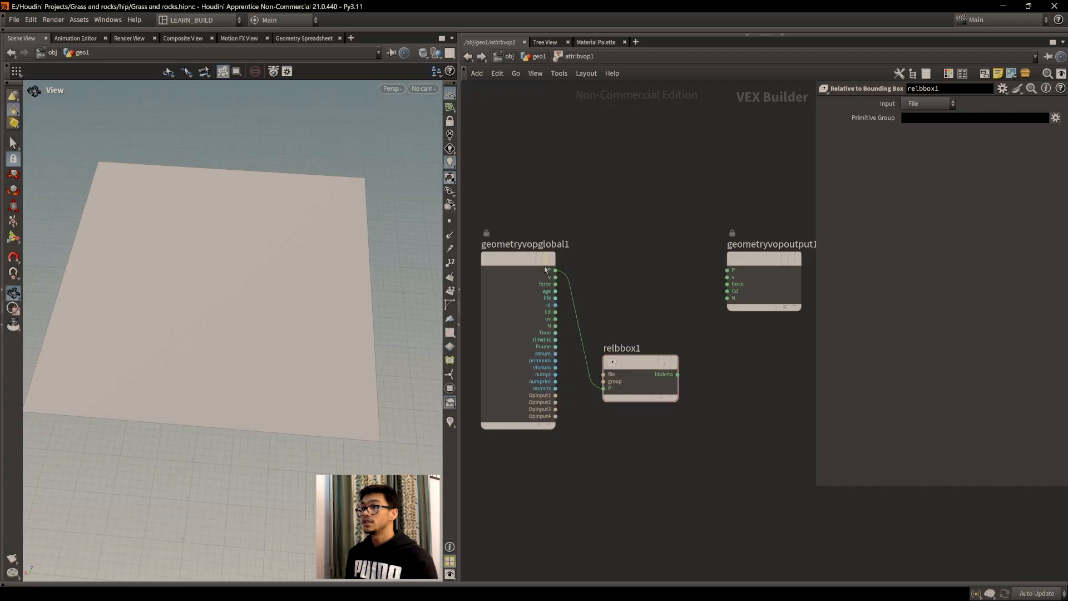
mouse_move(546, 270)
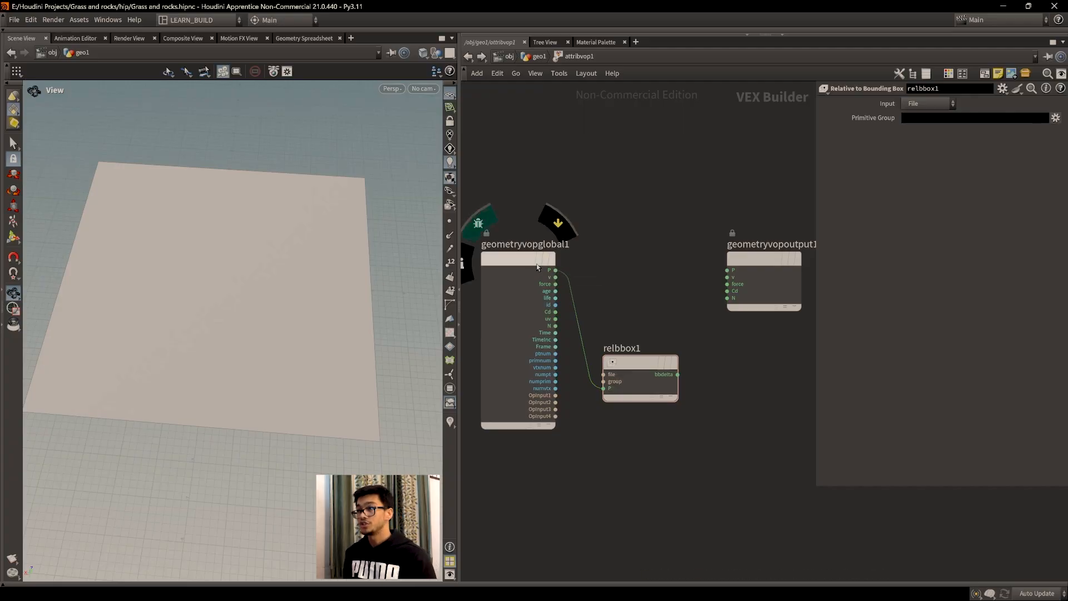
left_click_drag(636, 392, 637, 391)
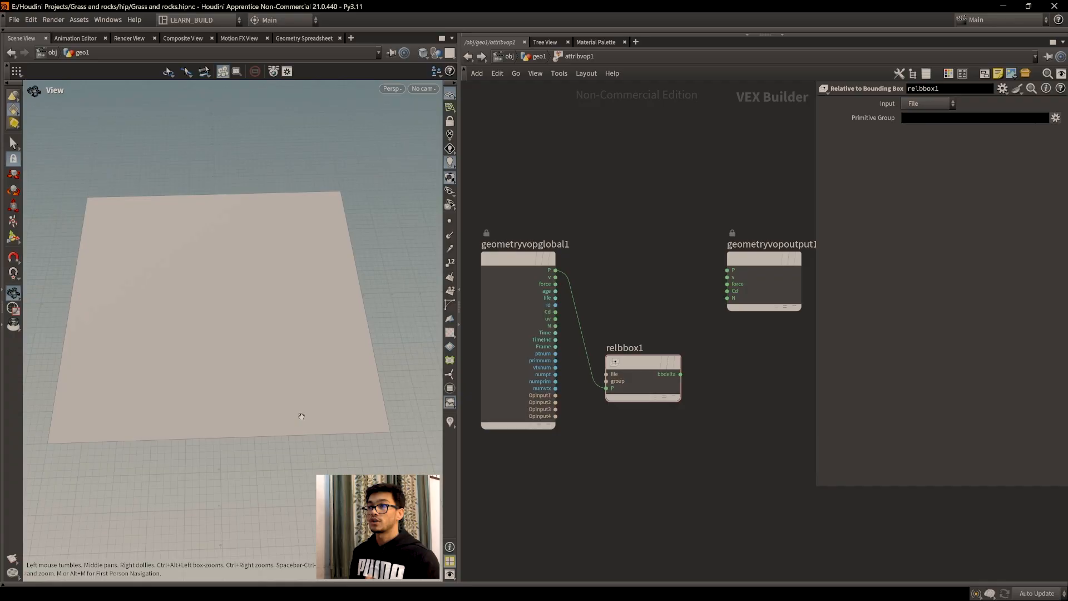
mouse_move(680, 375)
left_mouse_down()
mouse_move(689, 317)
mouse_move(712, 384)
mouse_move(704, 309)
mouse_move(679, 383)
left_mouse_up()
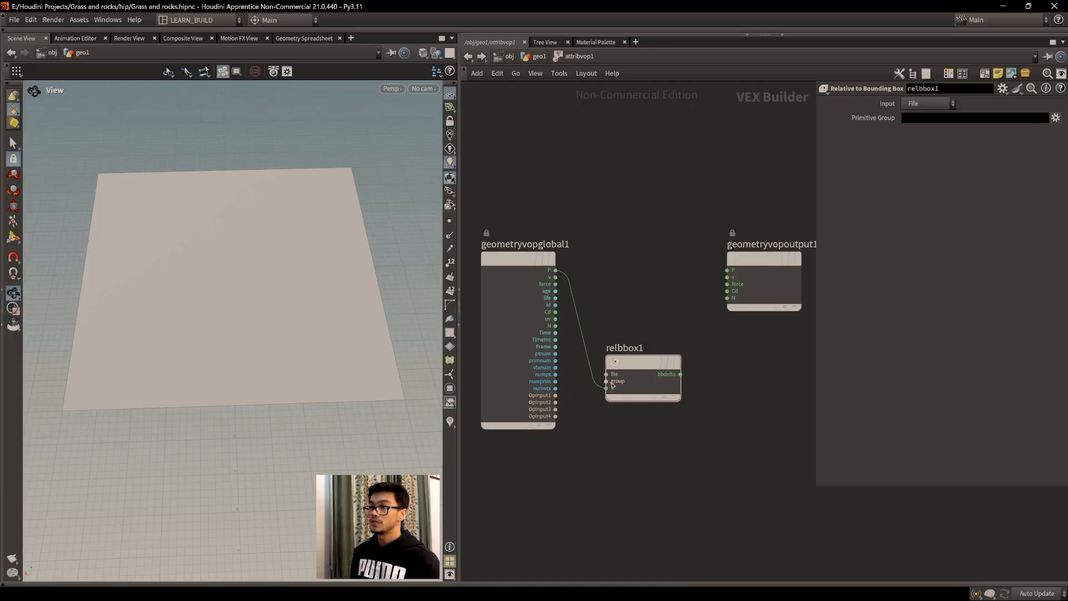
left_click_drag(649, 387, 651, 391)
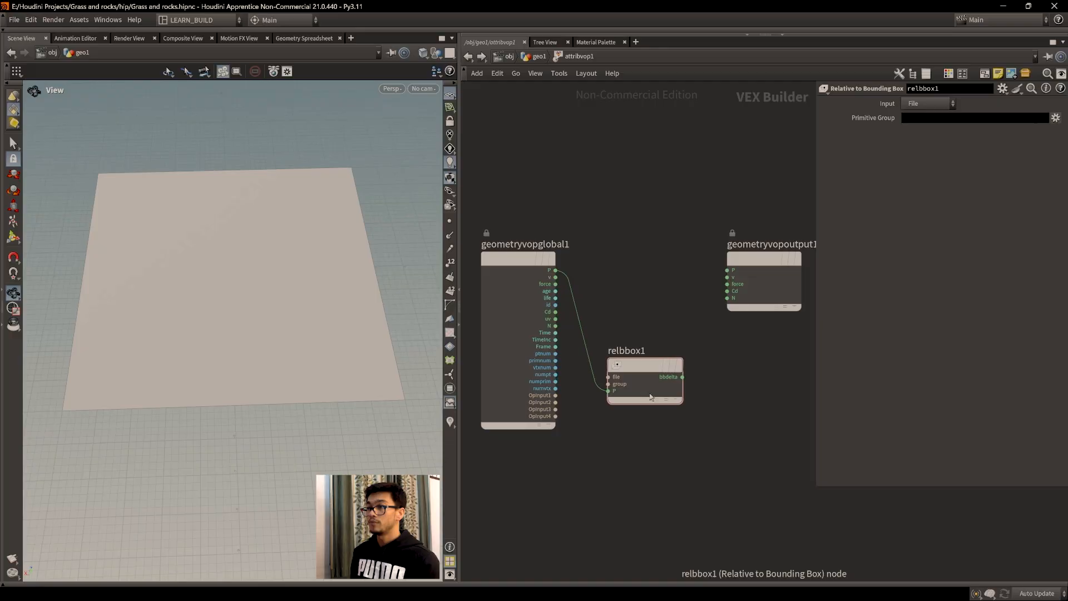
mouse_move(650, 390)
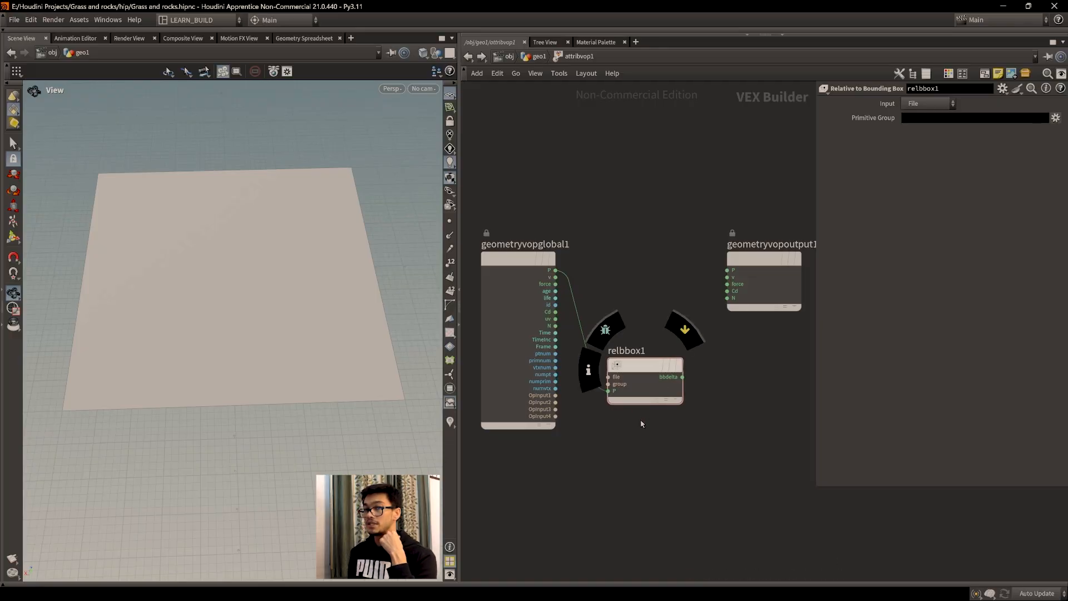
Examine the grid's point positions in the Geometry Spreadsheet, then return to the scene view.
left_click(483, 258)
left_click(291, 38)
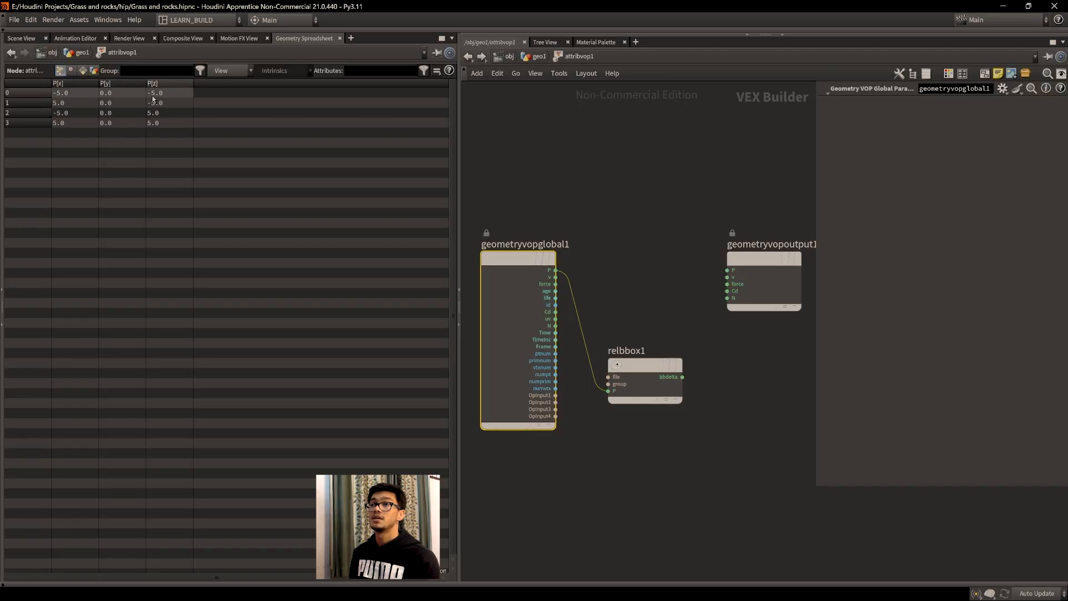
left_click(25, 40)
Turn on the display of points for the grid in the viewport.
left_click_drag(245, 344, 261, 321)
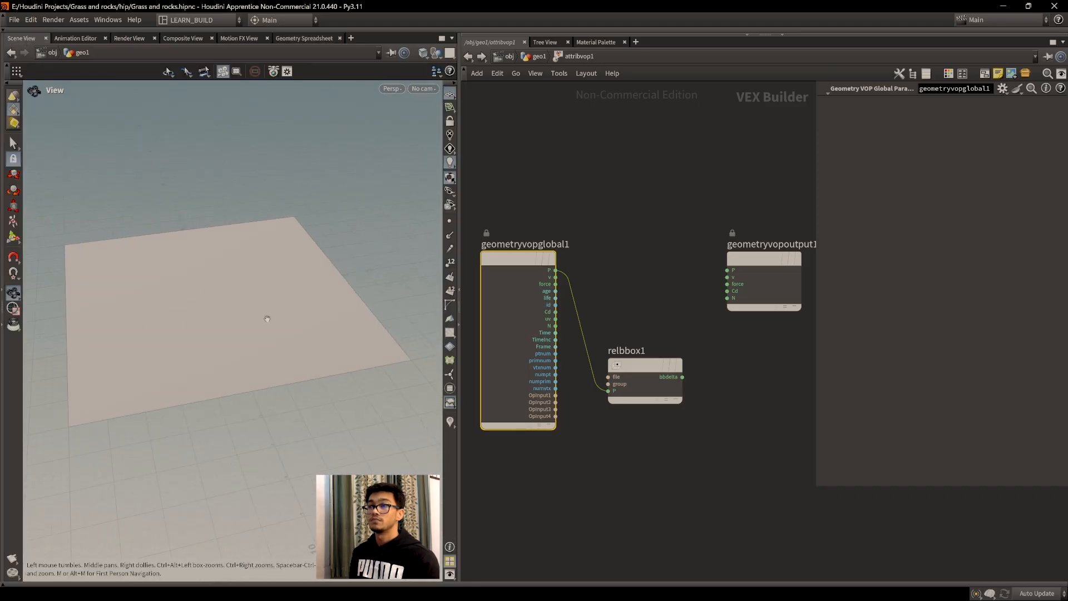
left_click(450, 221)
left_click_drag(277, 237, 309, 314)
scroll(292, 268, "up", 1)
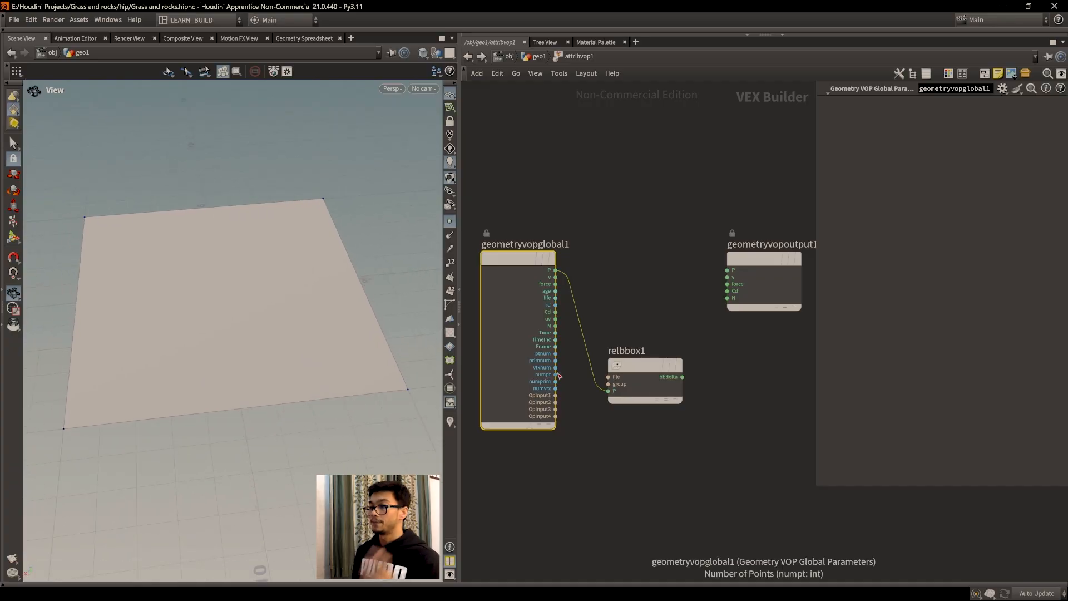
left_click_drag(643, 386, 662, 384)
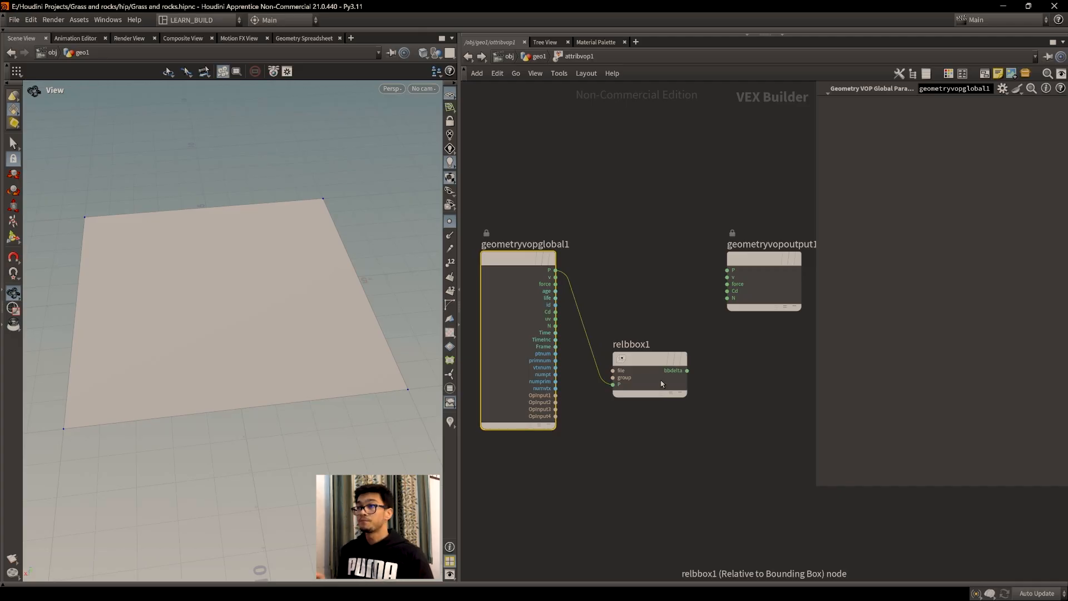
left_click_drag(312, 356, 353, 358)
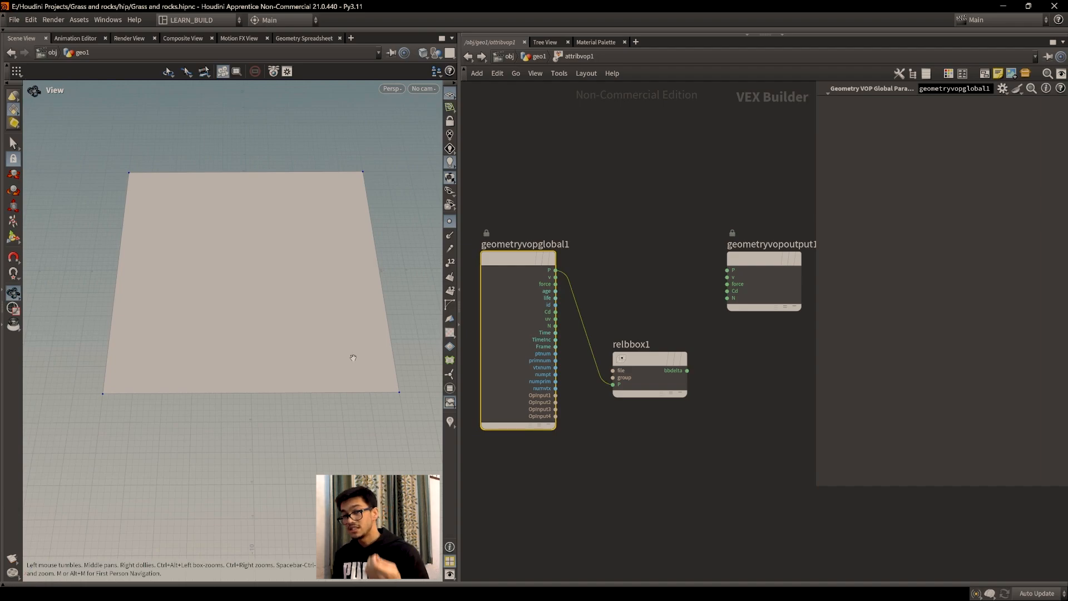
left_click_drag(308, 310, 304, 343)
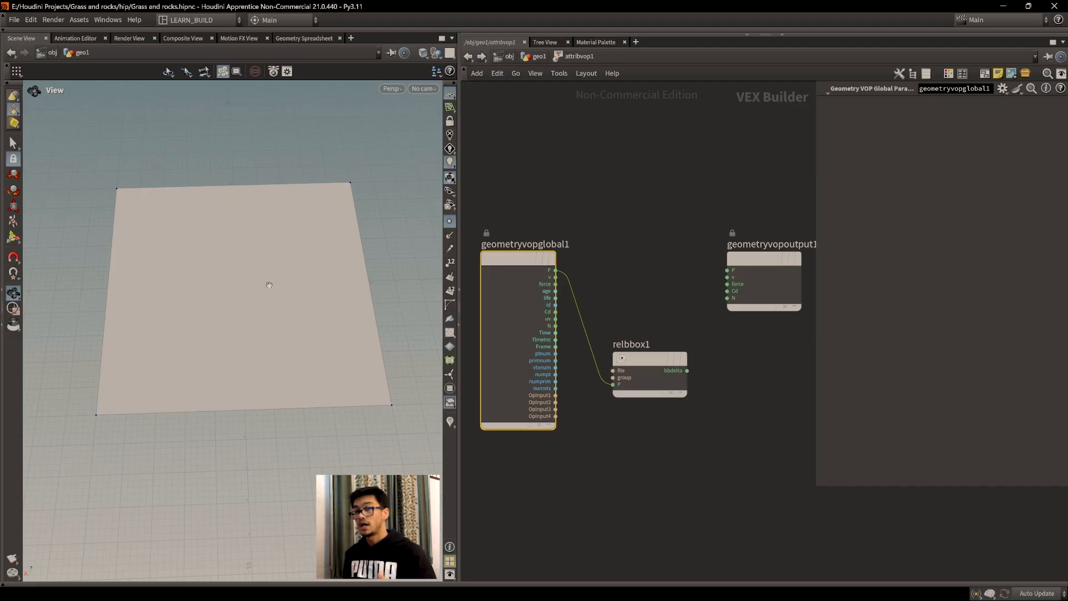
Preview the grid in Wireframe Bounding Box display mode, then switch the viewport to Smooth Wire Shaded.
left_click(423, 53)
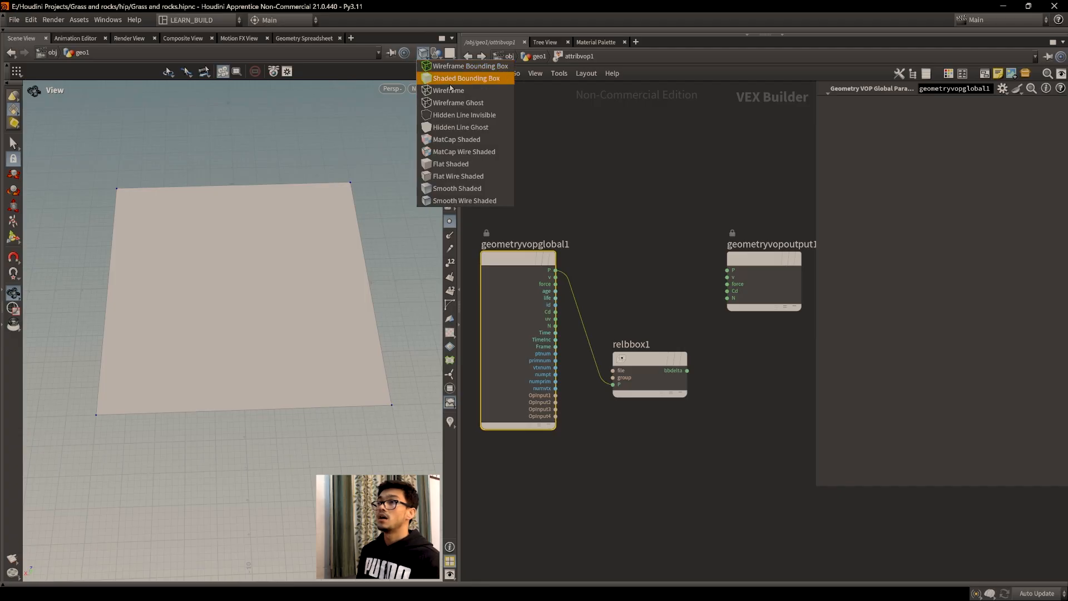
left_click(456, 66)
left_click_drag(299, 273, 294, 300)
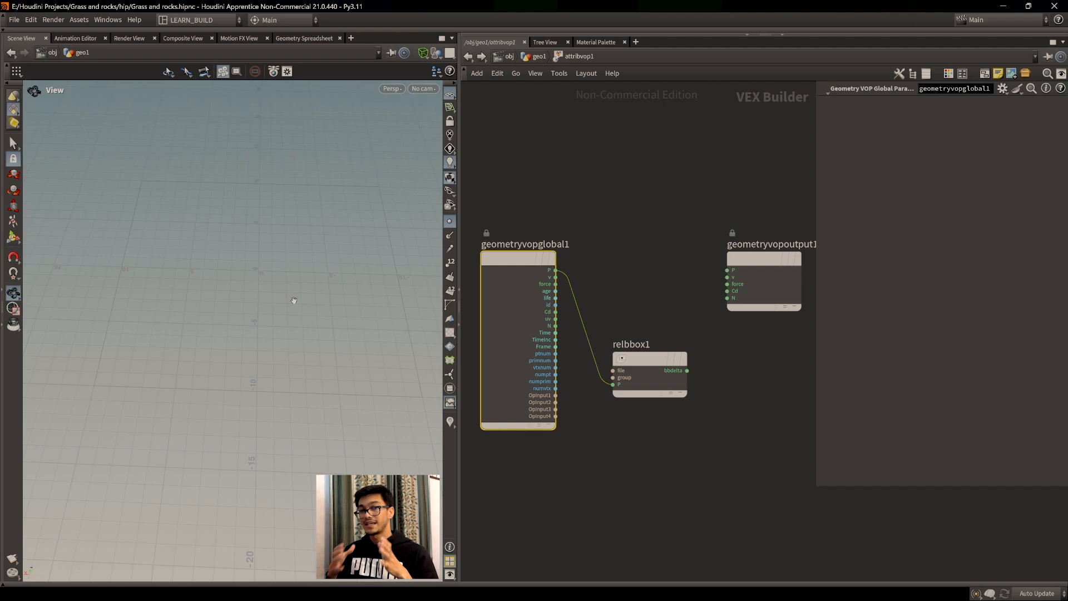
left_click(423, 52)
left_click(459, 201)
middle_click_drag(277, 268, 279, 306)
scroll(279, 299, "up", 4)
left_click_drag(280, 299, 300, 325)
middle_click_drag(300, 325, 290, 327)
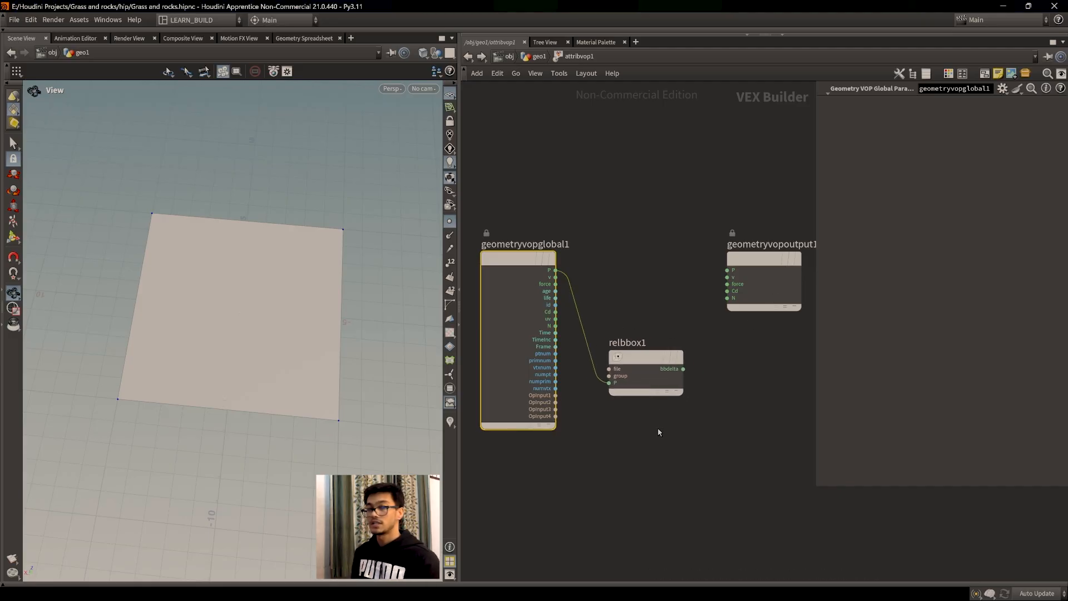
Connect relbbox1's bbdelta output to the Cd input of the geometry output node.
scroll(662, 437, "up", 3)
middle_click_drag(698, 456, 714, 471)
scroll(714, 471, "down", 1)
left_click_drag(670, 395, 671, 387)
scroll(689, 461, "up", 1)
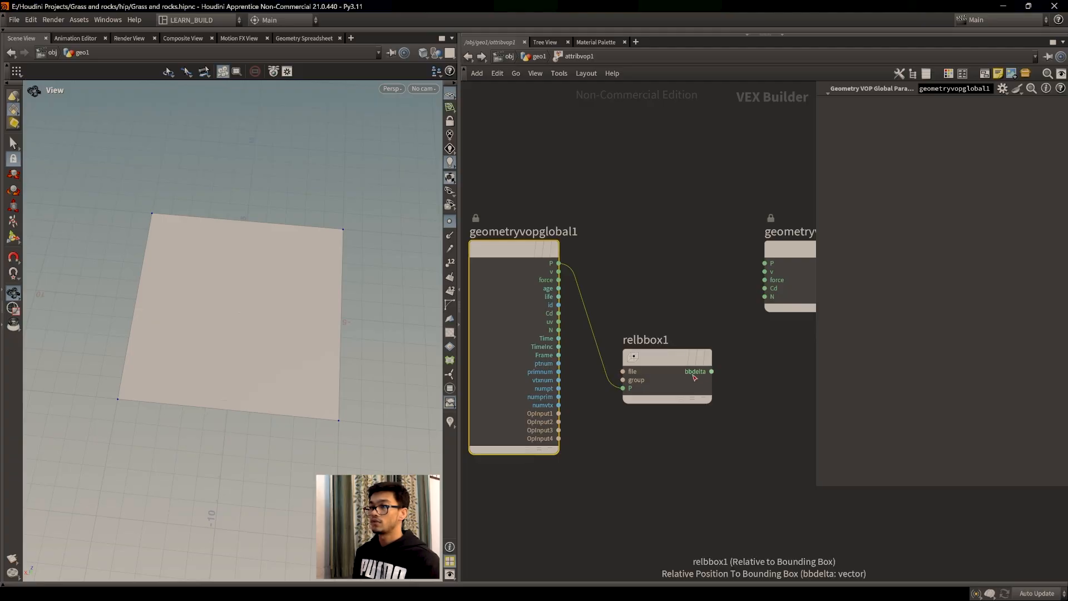
left_click_drag(703, 394, 688, 397)
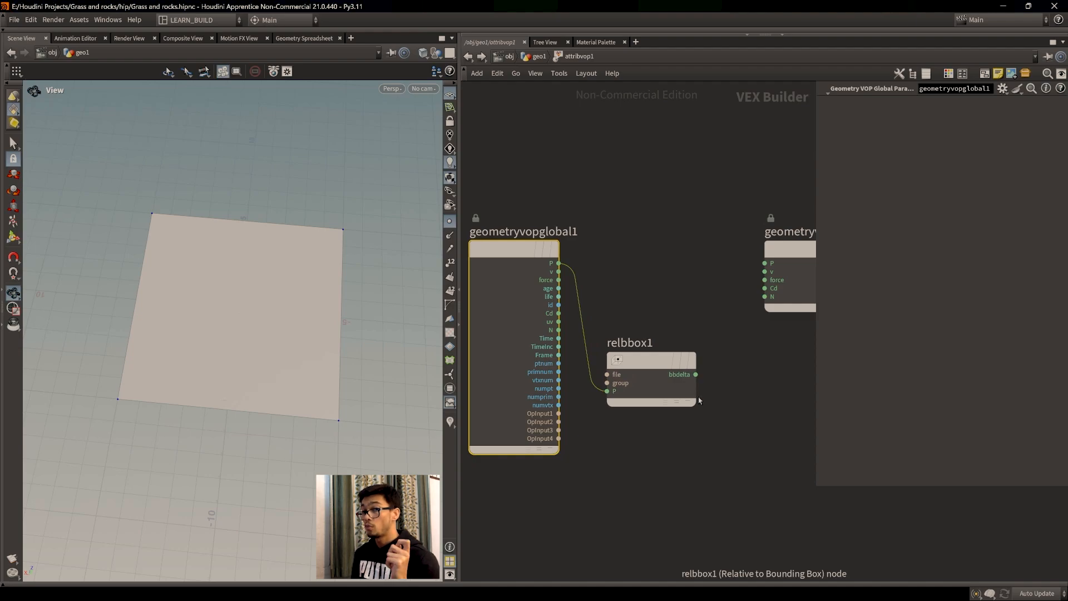
left_click_drag(696, 374, 773, 289)
left_click_drag(305, 291, 277, 375)
mouse_move(690, 383)
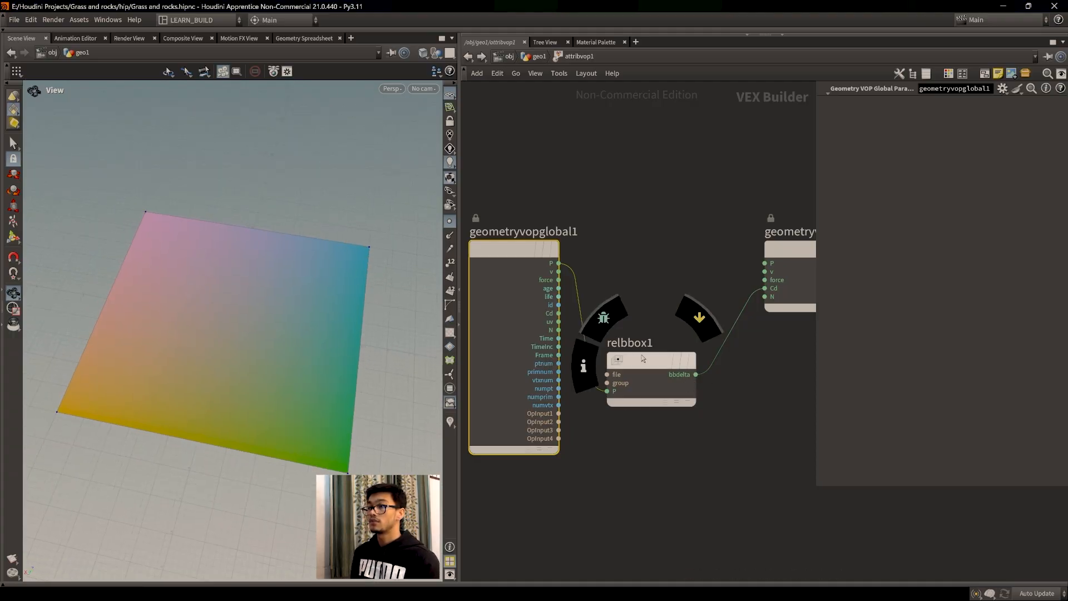
Compare the grid's point colour values in the Geometry Spreadsheet with the coloured grid in the viewport.
left_click(303, 38)
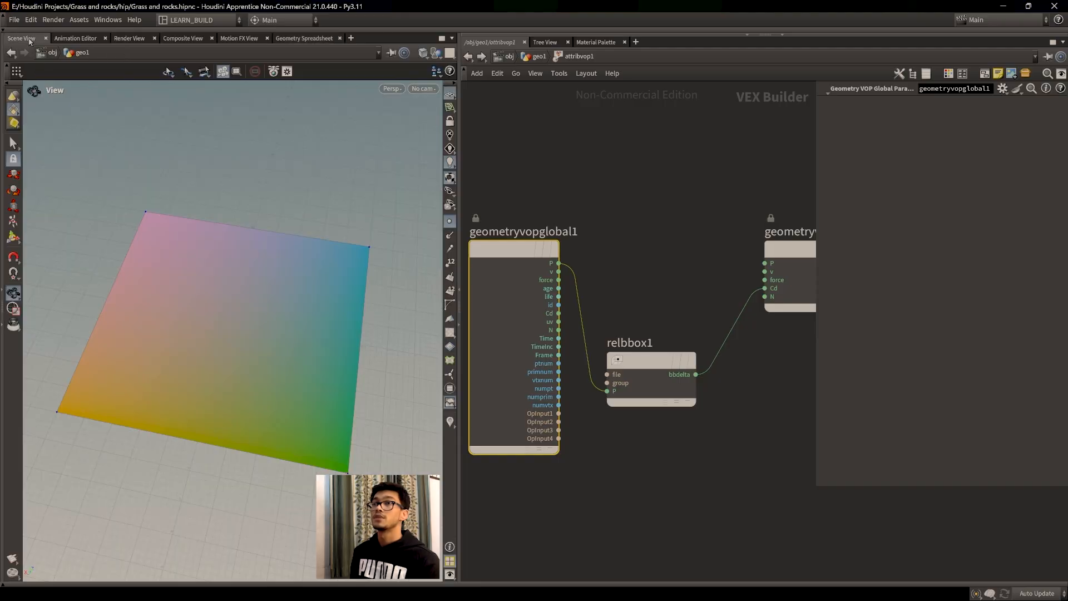
left_click(22, 38)
left_click_drag(636, 359, 650, 355)
left_click_drag(277, 362, 299, 361)
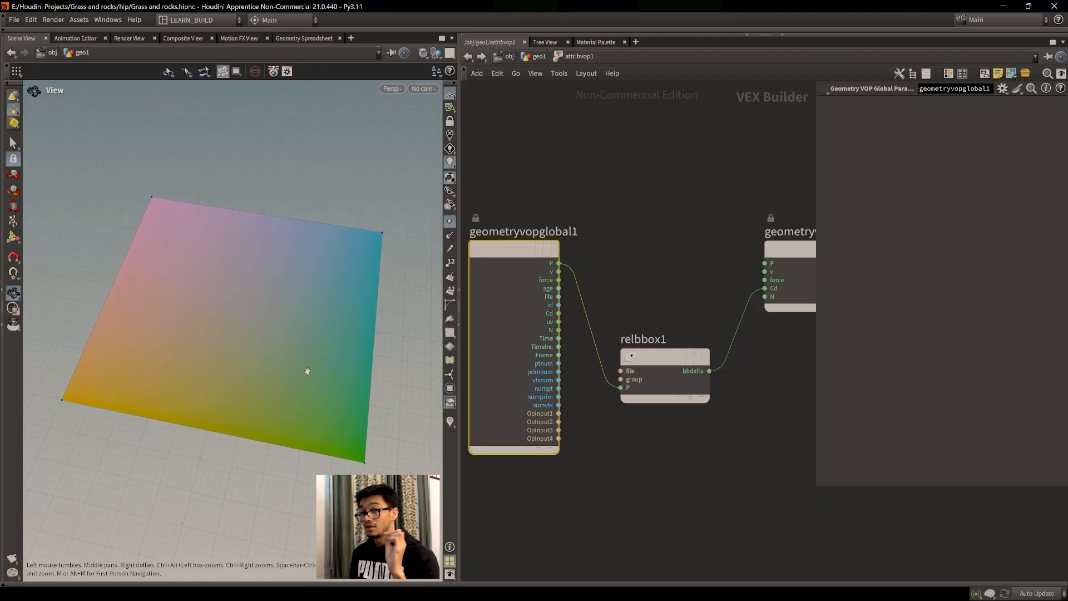
middle_click_drag(687, 445, 665, 439)
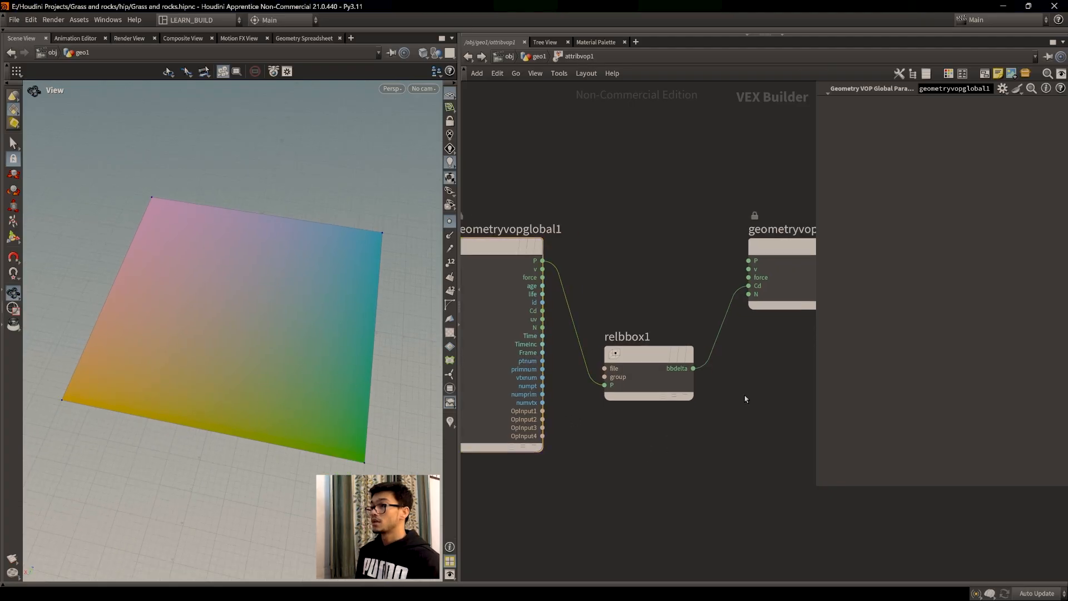
key("Tab")
type("vec")
key("Return")
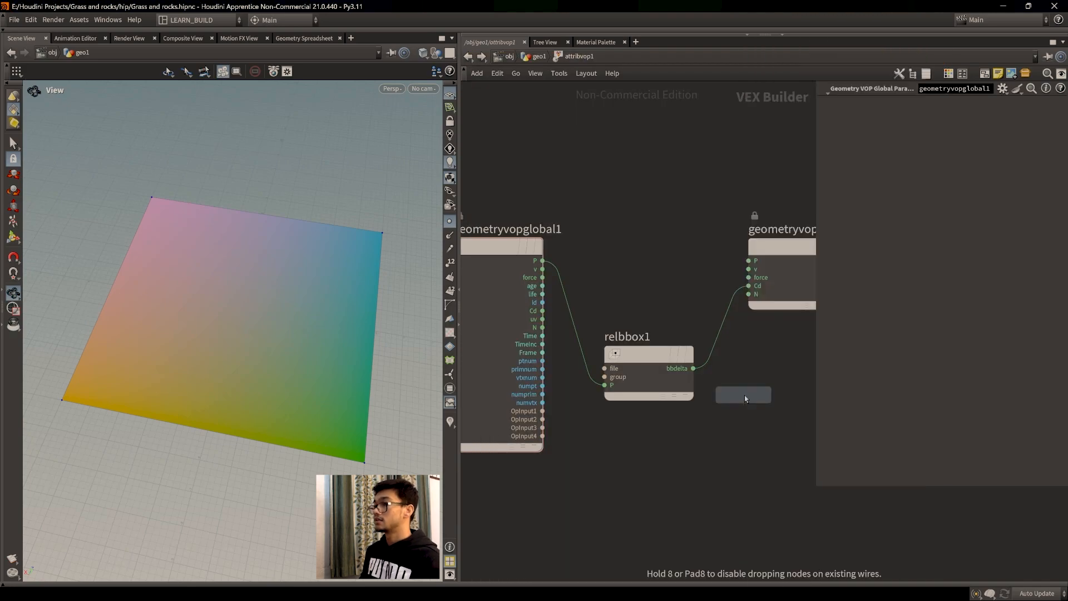
left_click(744, 370)
key("Delete")
key("Tab")
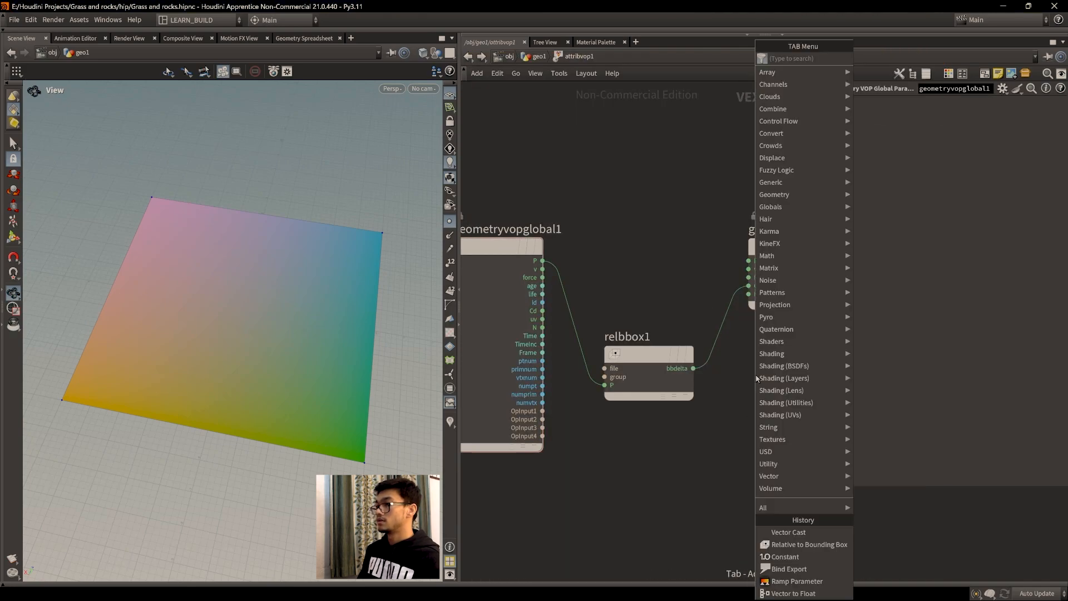
left_click(699, 295)
Insert a Vector to Float node on the wire between relbbox1 and the Cd input of geometryvopoutput1.
left_click_drag(722, 323, 730, 337)
key("Tab")
type("vectorsto")
key("BackSpace")
type("to")
key("Return")
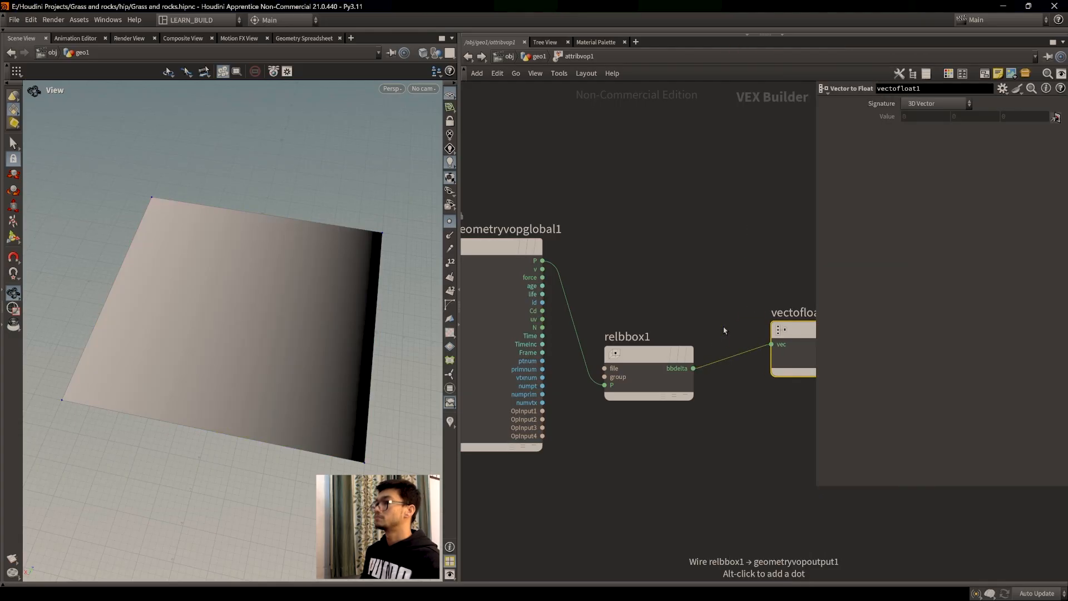
middle_click_drag(758, 422, 602, 498)
scroll(675, 469, "up", 2)
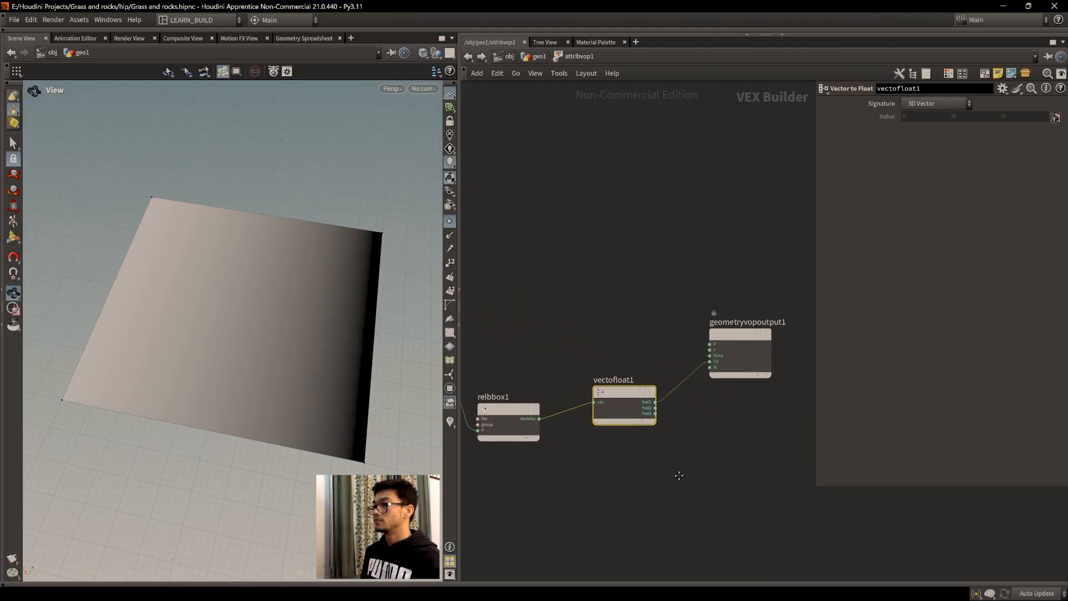
Reposition the vectofloat1 node so it lines up horizontally beside relbbox1.
left_click_drag(601, 368, 601, 346)
middle_click_drag(583, 428, 594, 441)
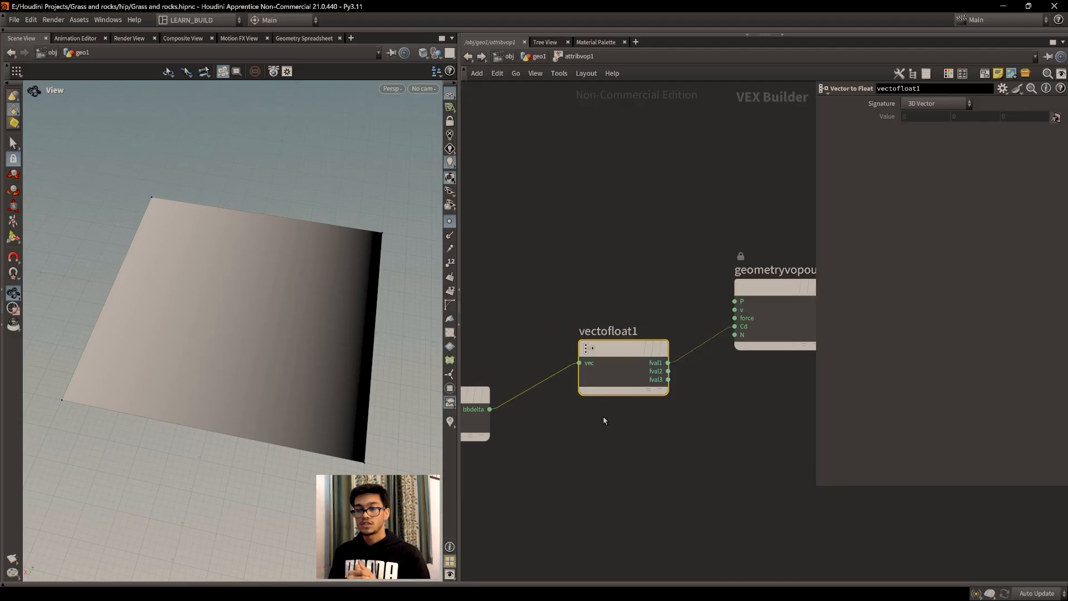
left_click_drag(615, 385, 610, 387)
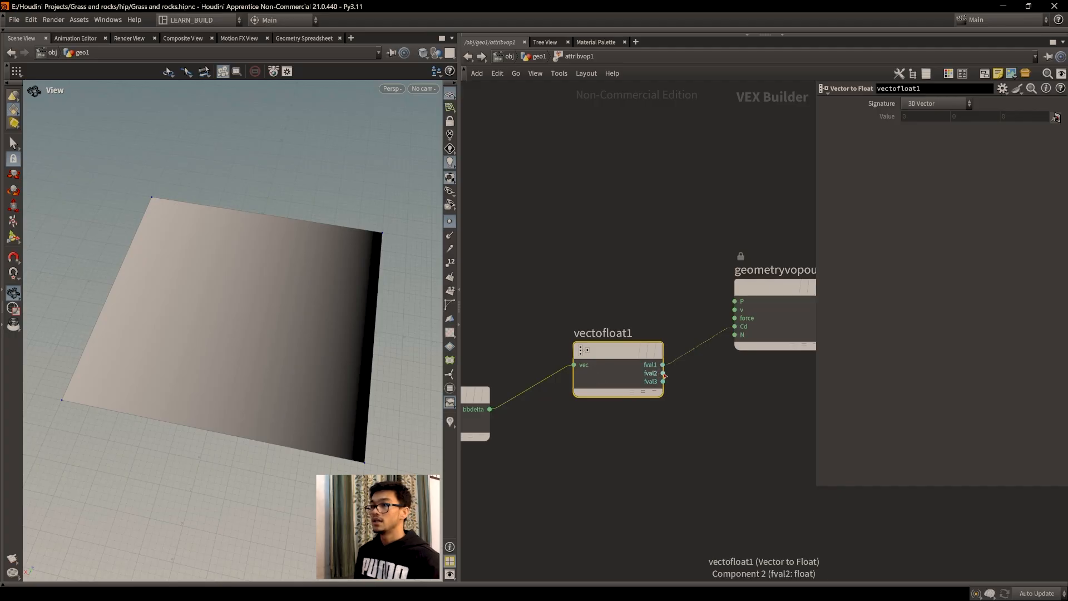
mouse_move(616, 358)
left_mouse_down()
mouse_move(600, 354)
mouse_move(606, 369)
left_mouse_up()
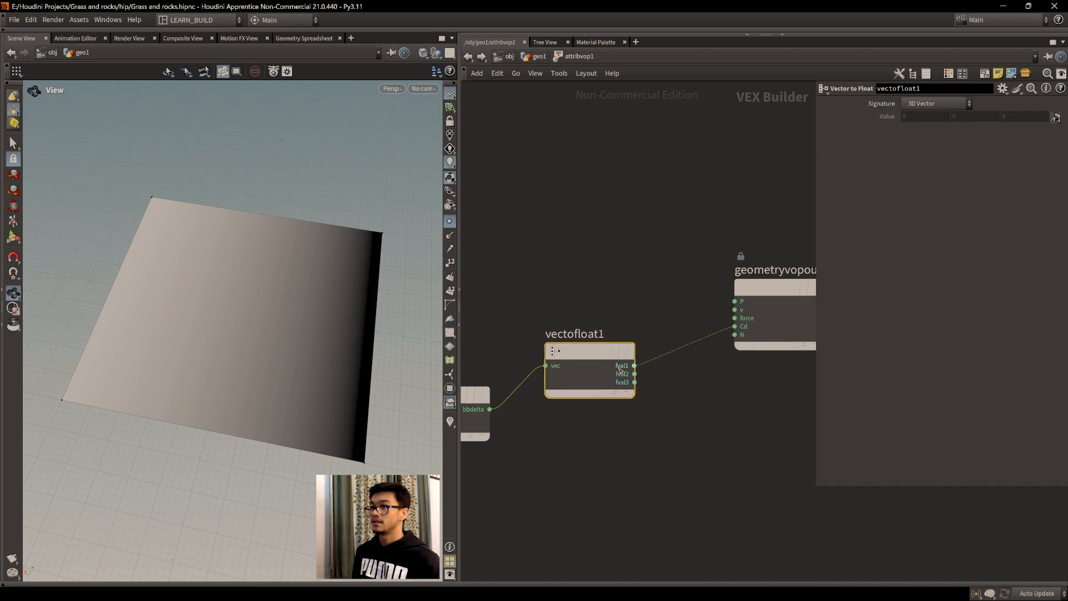
left_click_drag(594, 380, 607, 398)
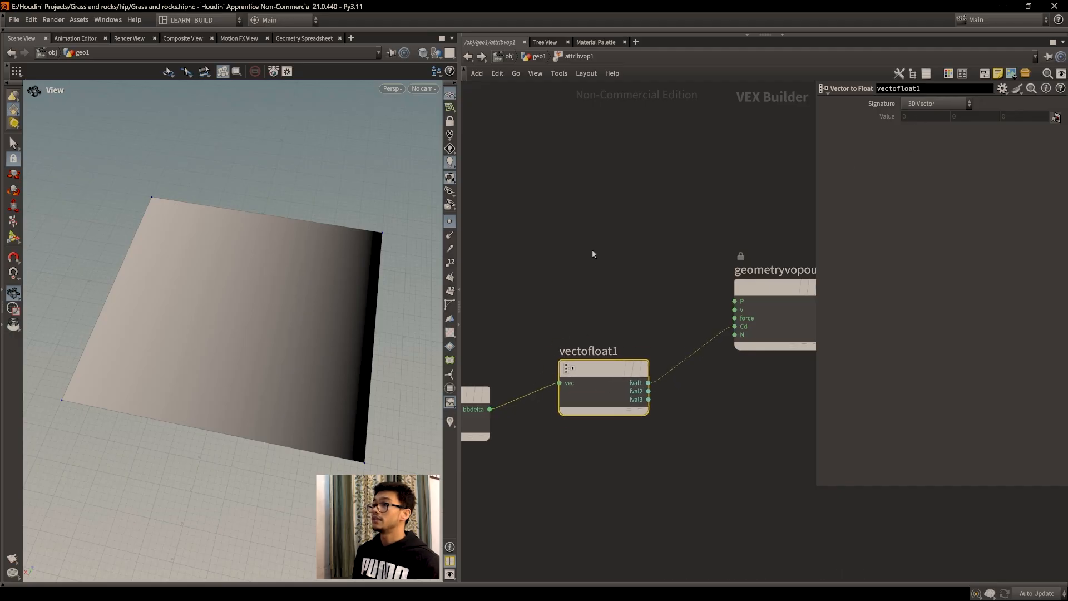
middle_click_drag(593, 254, 620, 224)
middle_click_drag(648, 443, 653, 445)
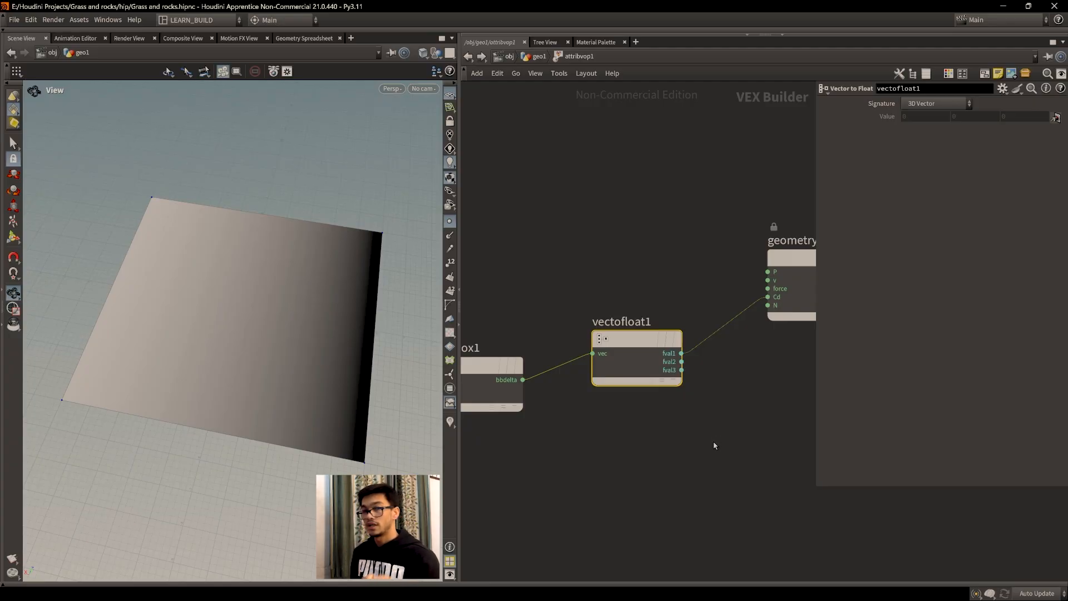
middle_click_drag(697, 423, 738, 423)
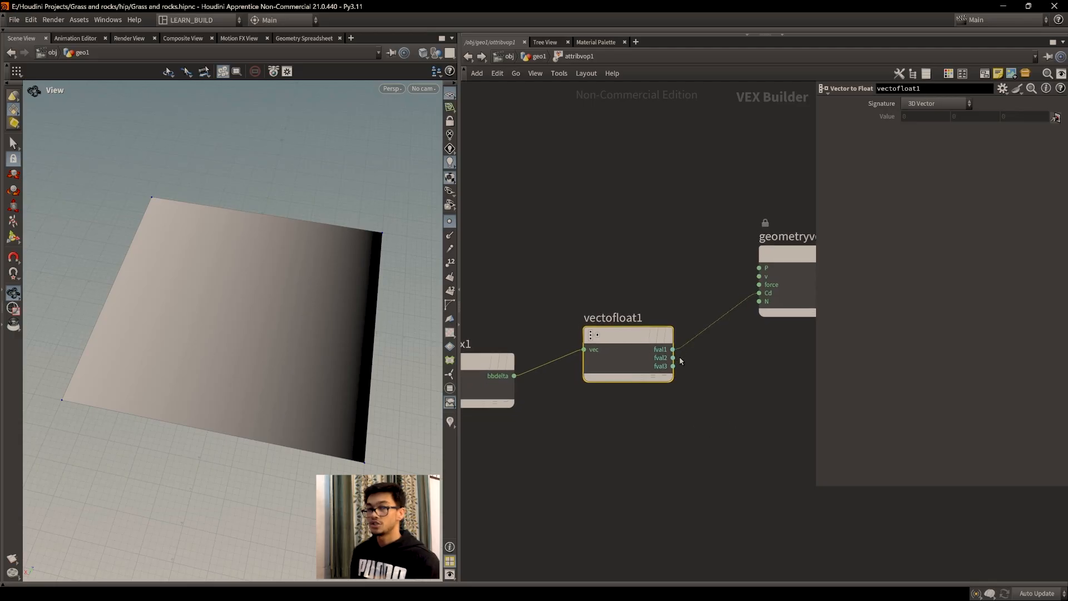
middle_click_drag(677, 391, 659, 409)
mouse_move(656, 370)
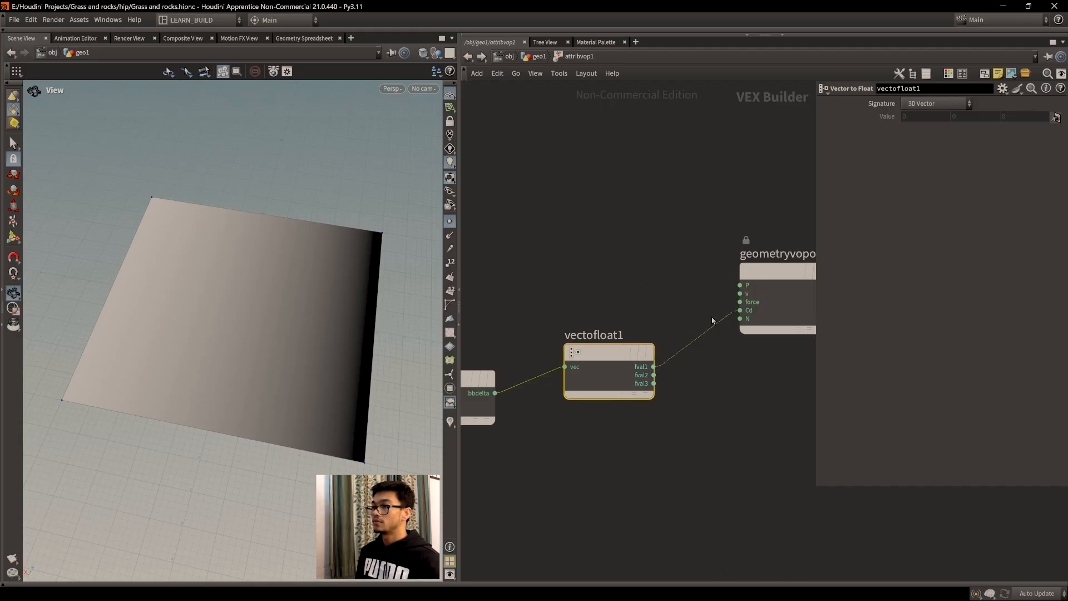
middle_click_drag(744, 416, 763, 395)
middle_click_drag(684, 419, 690, 430)
left_click_drag(684, 356, 661, 383)
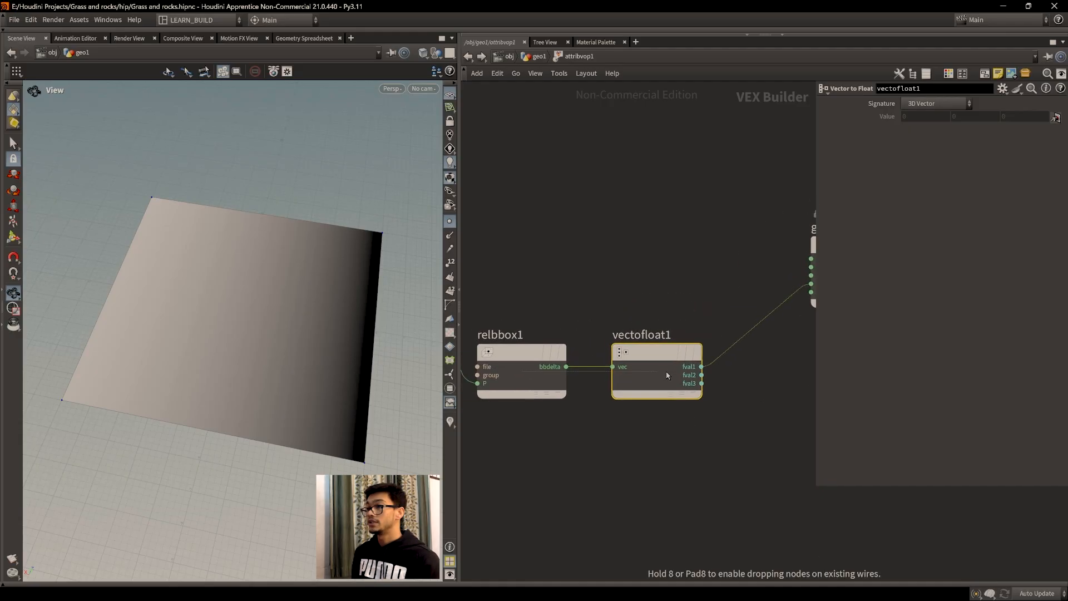
Select the relbbox1 node and nudge it slightly higher than vectofloat1.
middle_click_drag(559, 420, 606, 415)
left_click(556, 388)
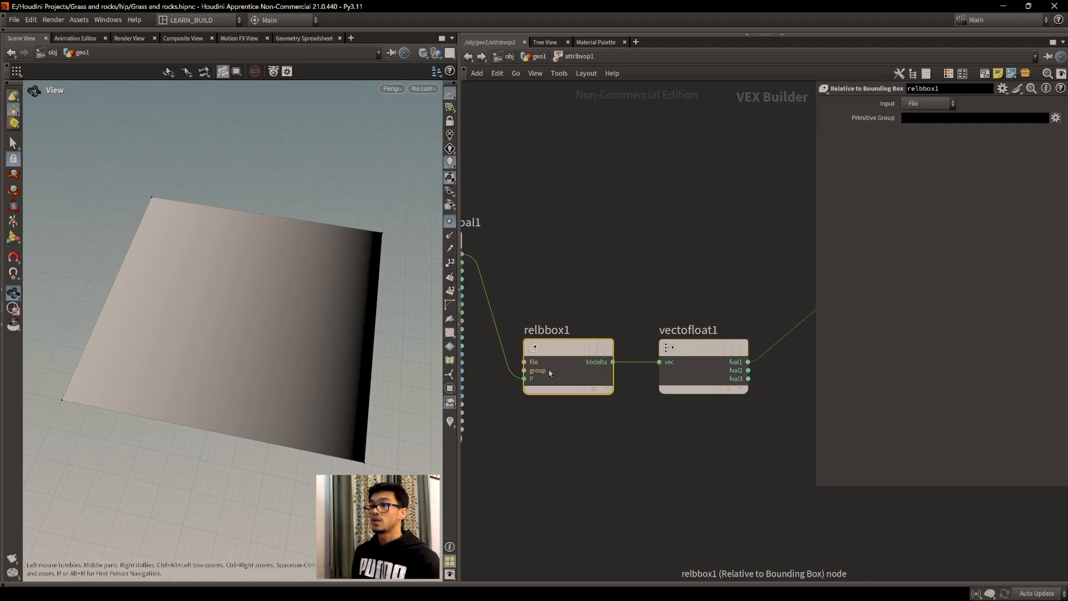
left_click_drag(188, 362, 252, 370)
left_click_drag(556, 376, 560, 370)
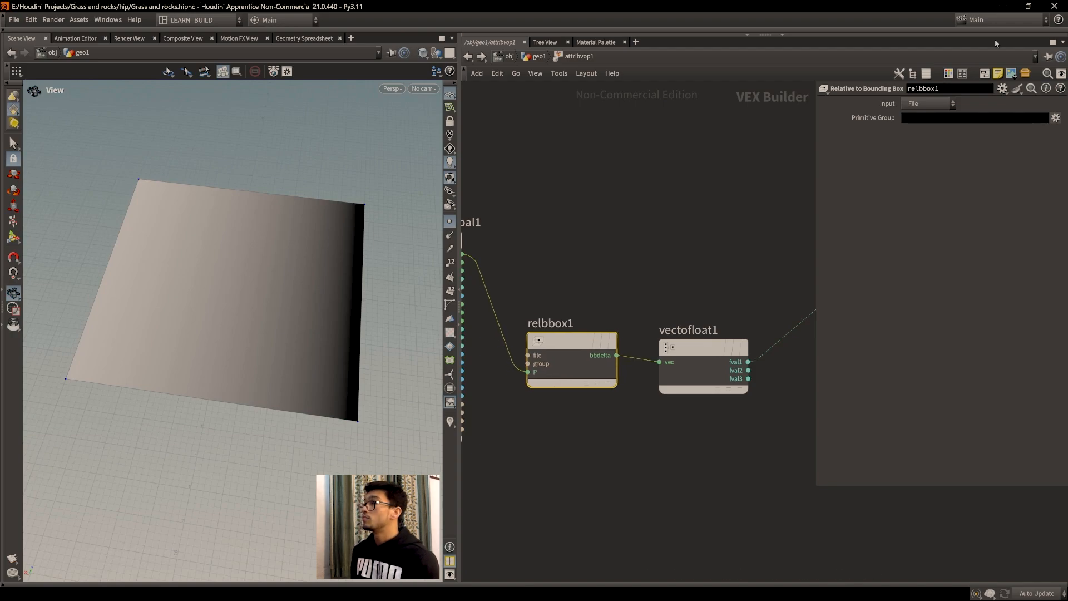
Add a sticky note above relbbox1 with the heading "relative to bounding box:" and widen the note.
left_click(999, 73)
left_click(589, 175)
type("relative ")
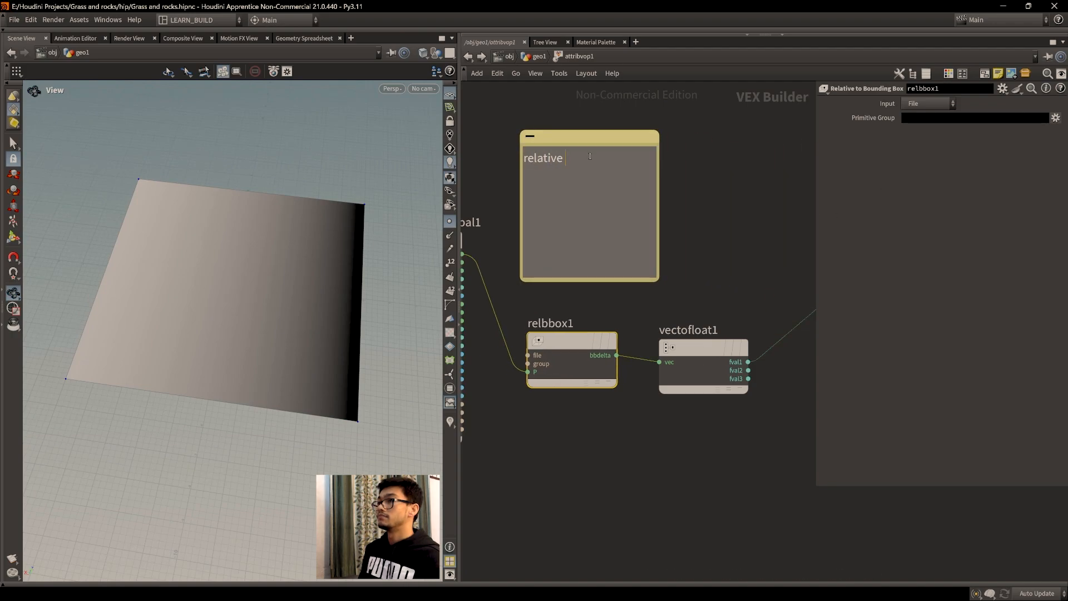
type("to bounding box:")
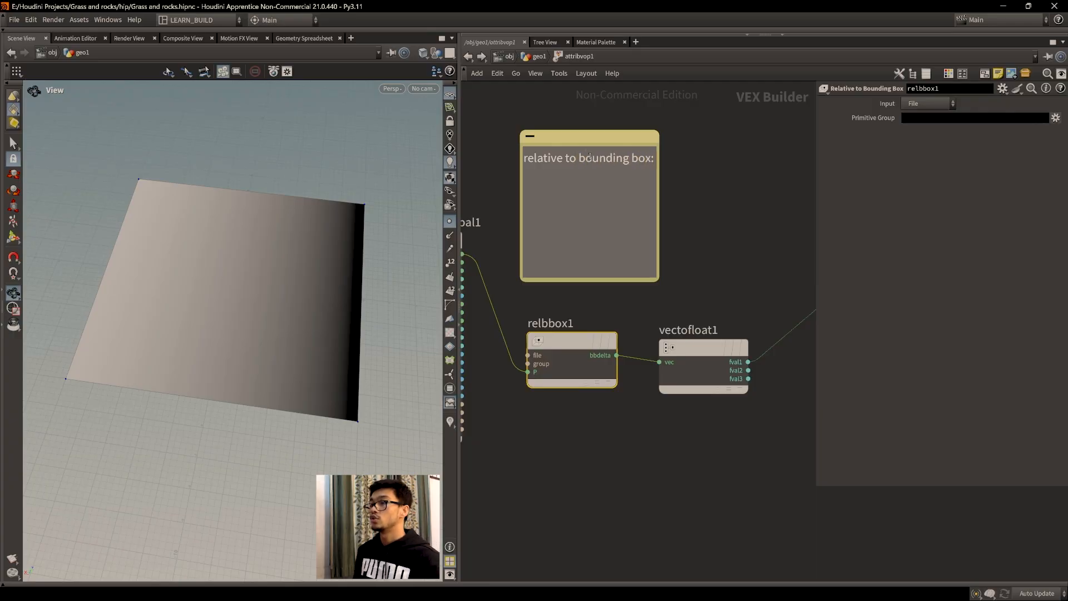
left_click_drag(661, 192, 712, 192)
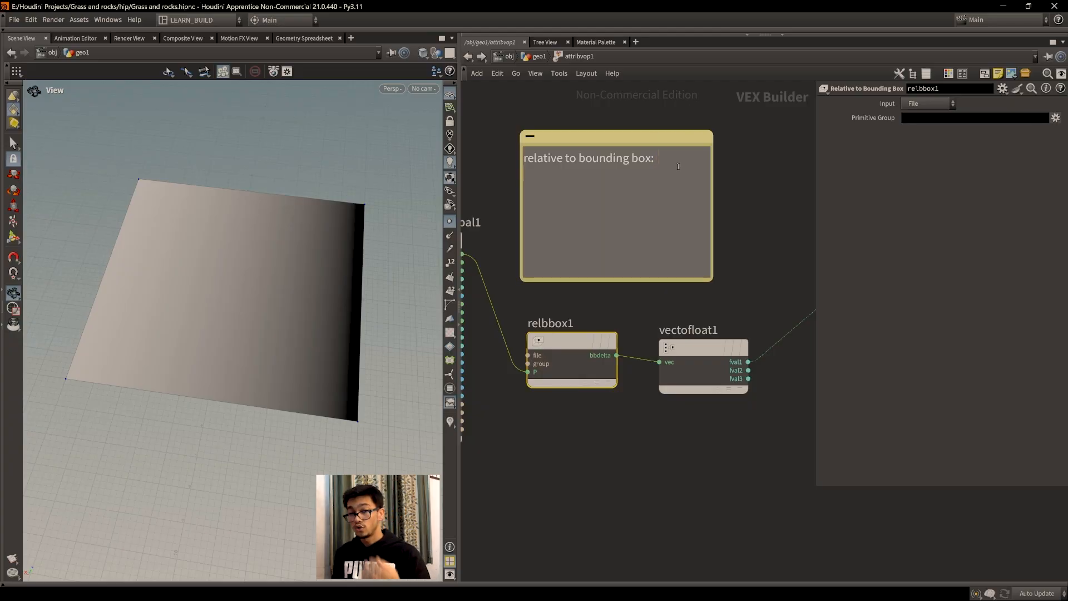
Write "assigning values from 0-1" as the second line of the sticky note.
type("as")
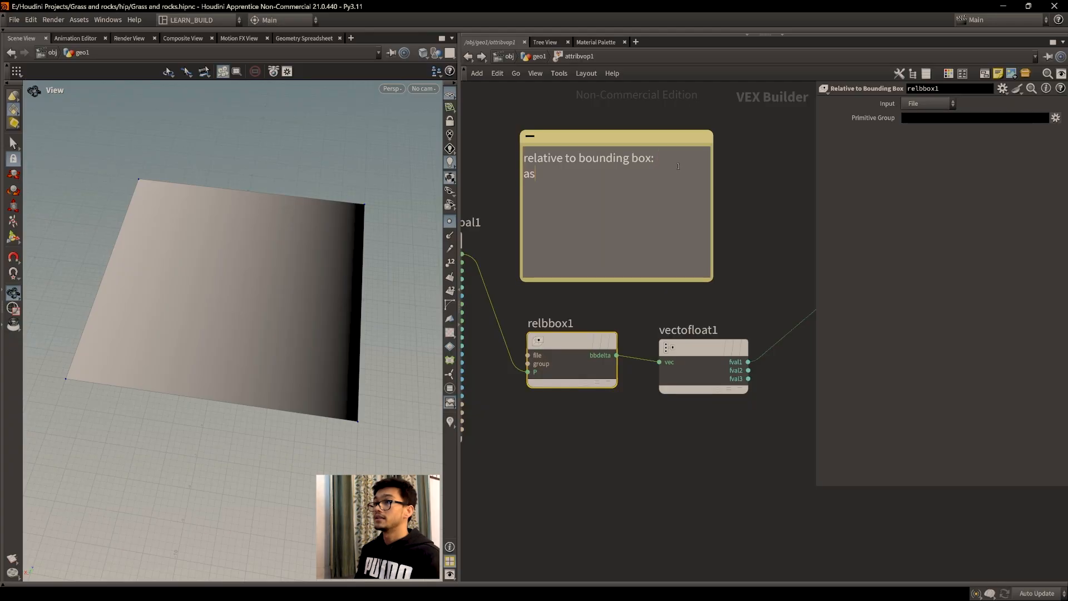
type("signing values")
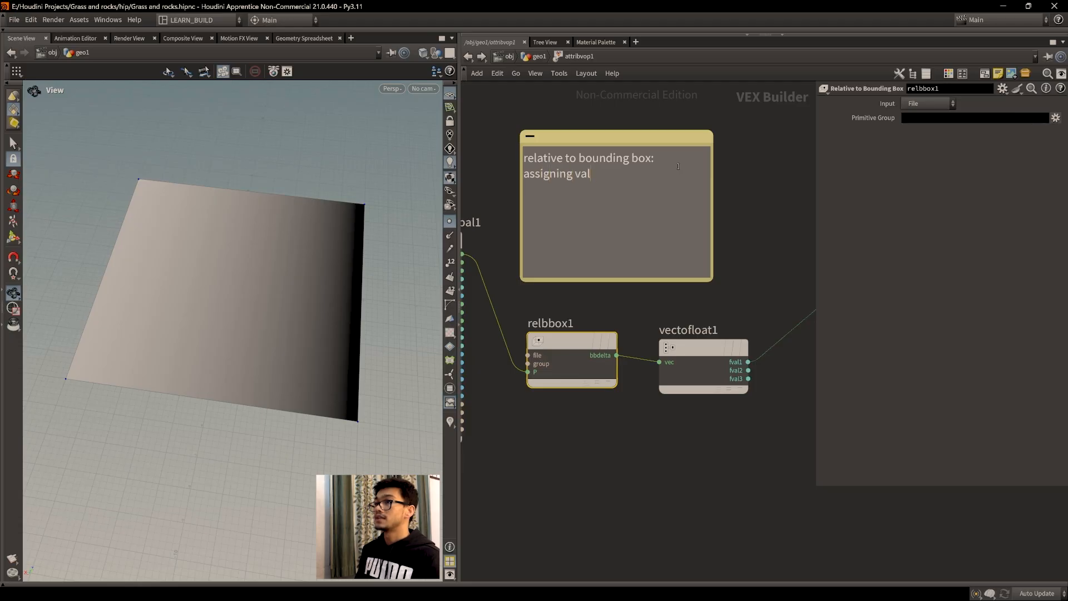
key("BackSpace")
key("BackSpace")
key("BackSpace")
key("BackSpace")
key("BackSpace")
key("BackSpace")
key("BackSpace")
key("BackSpace")
key("BackSpace")
key("BackSpace")
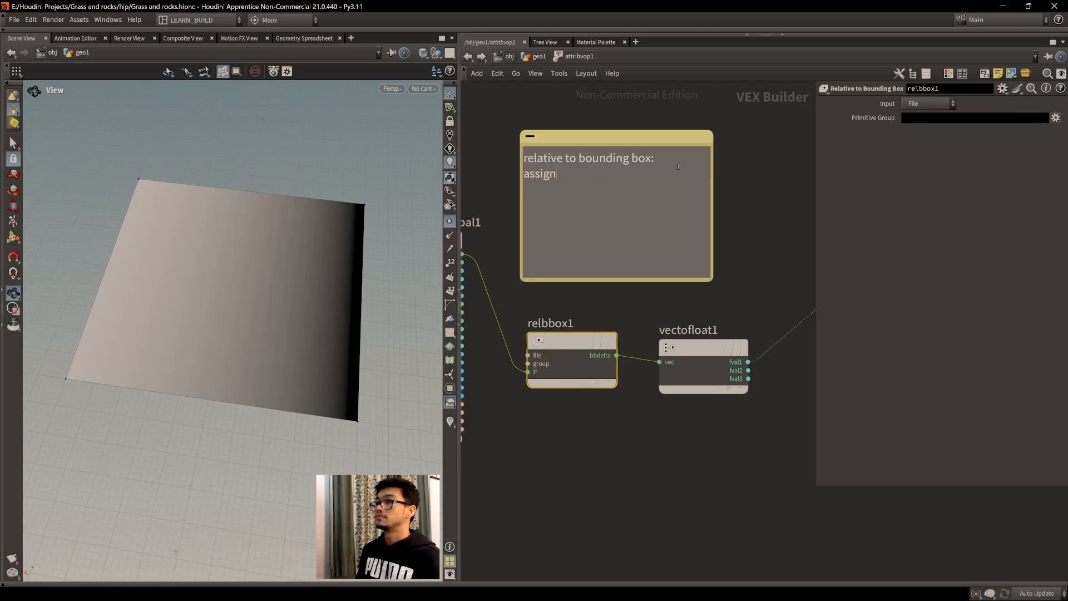
type("ning")
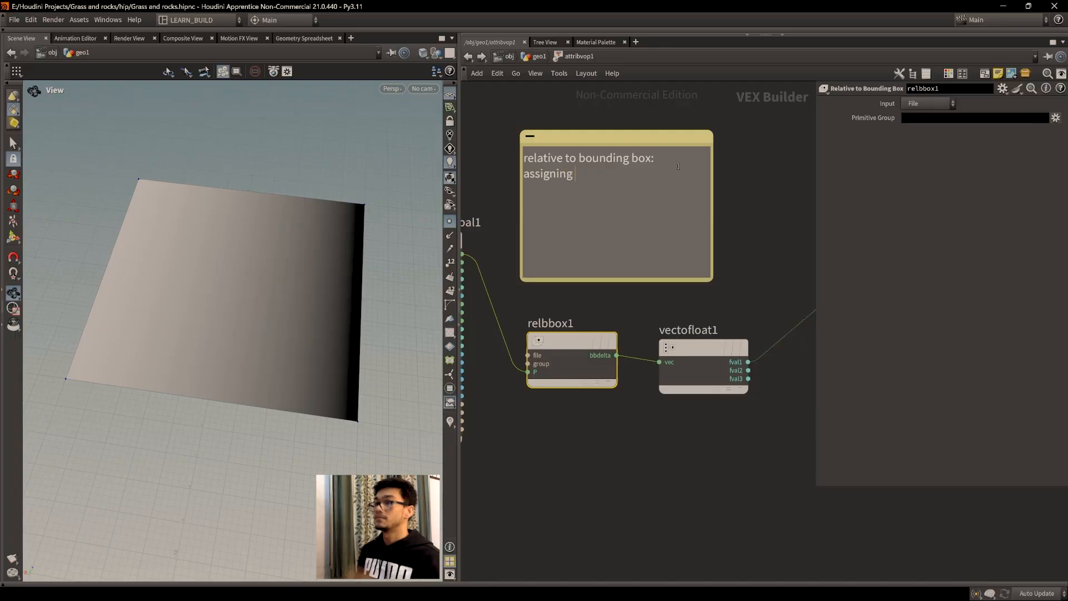
type(" valu")
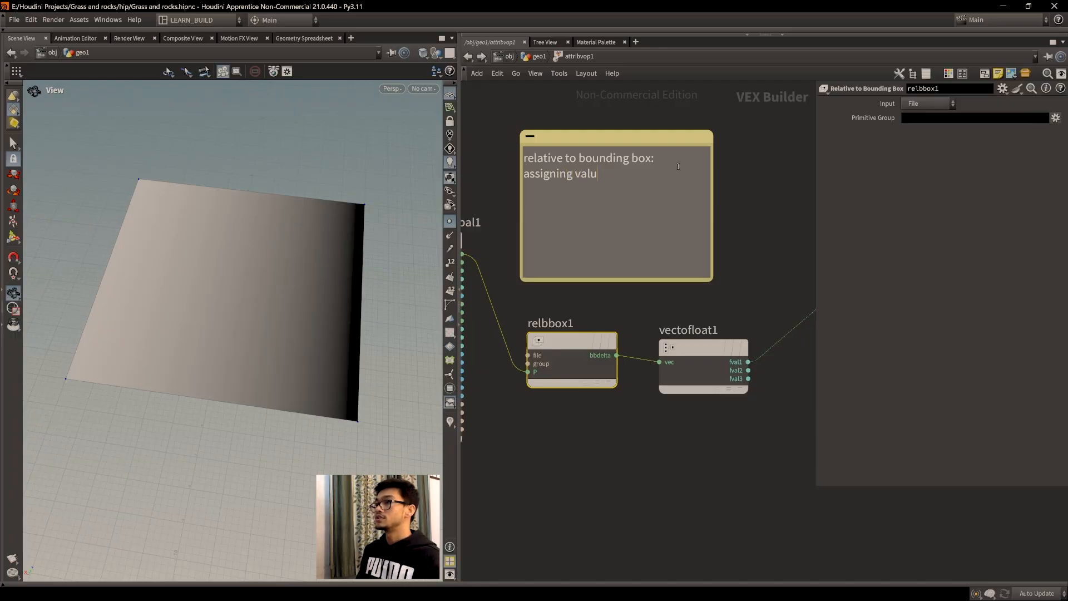
type("es from 0-1")
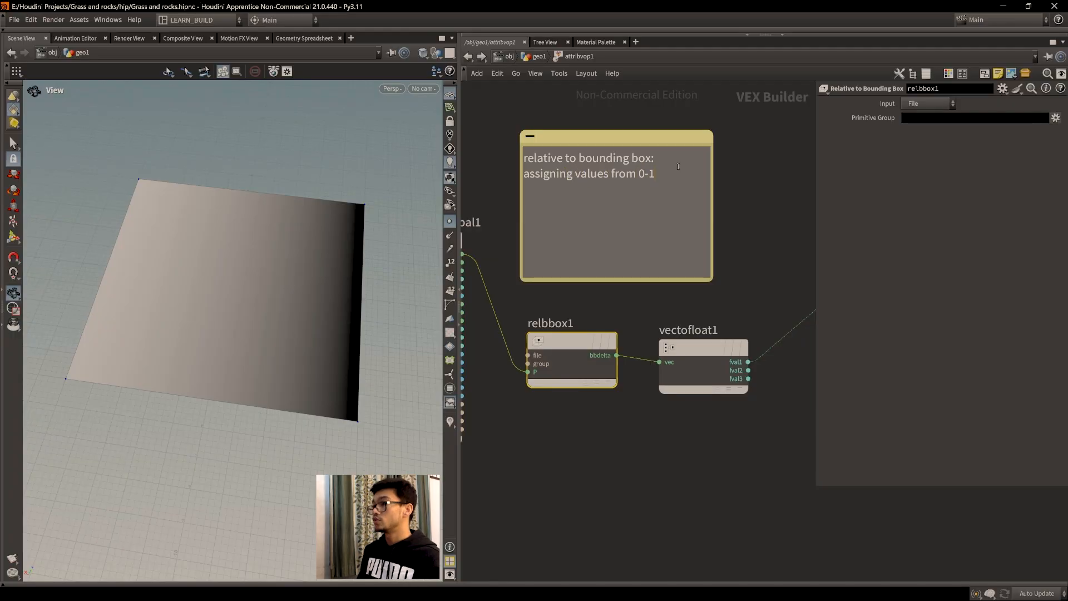
Complete the note's sentence with ", from the one end of the geo inside this bounding box to the other end.".
type(", from the")
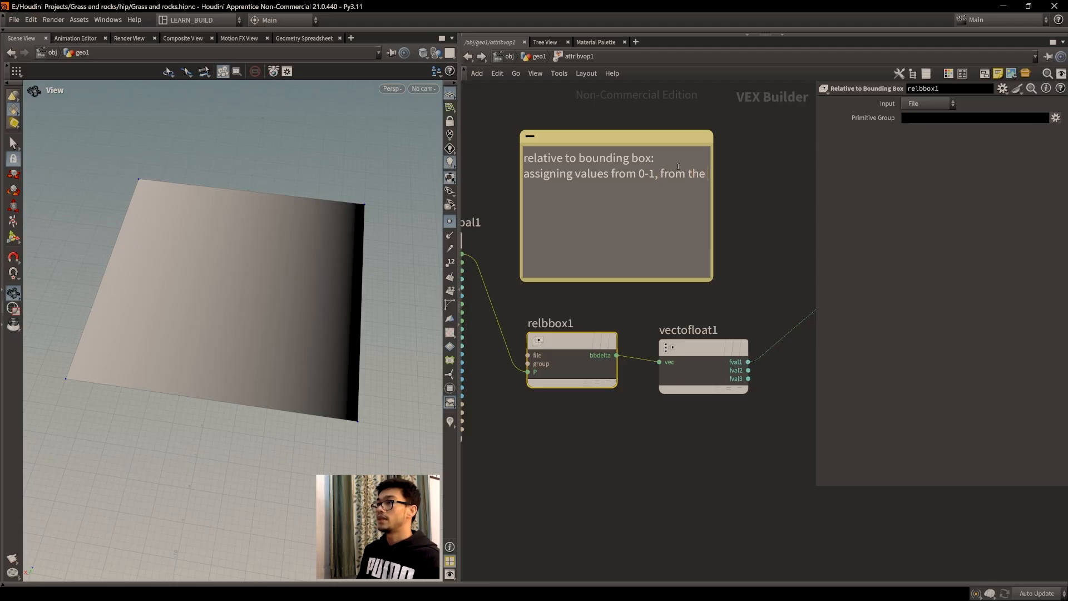
type(" one end of thegeo inside this bounding")
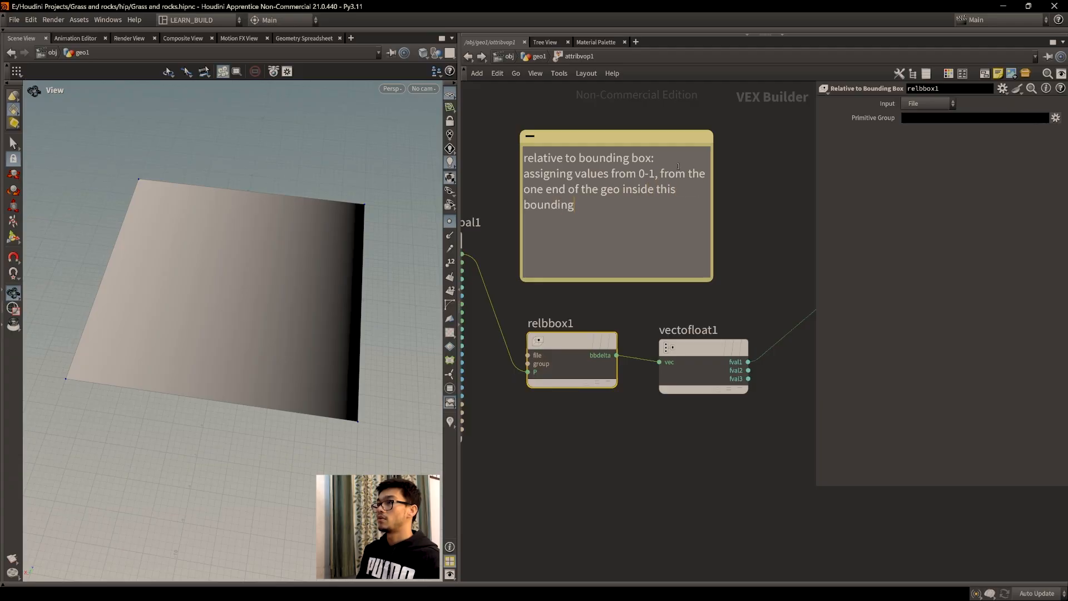
type(" box to the toh")
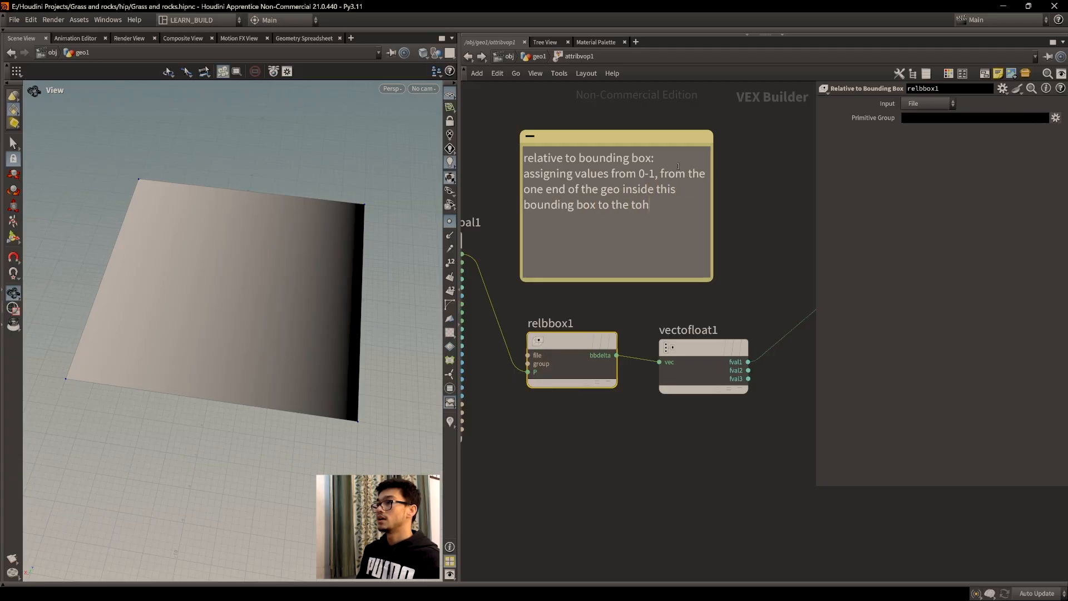
key("BackSpace")
key("BackSpace")
key("BackSpace")
type("other end.")
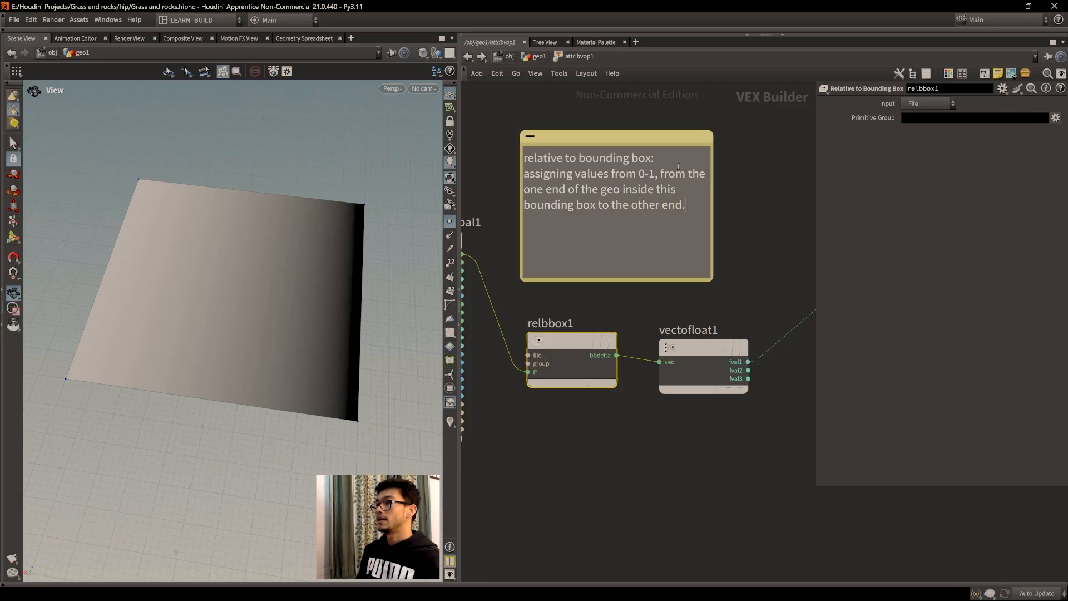
left_click(733, 206)
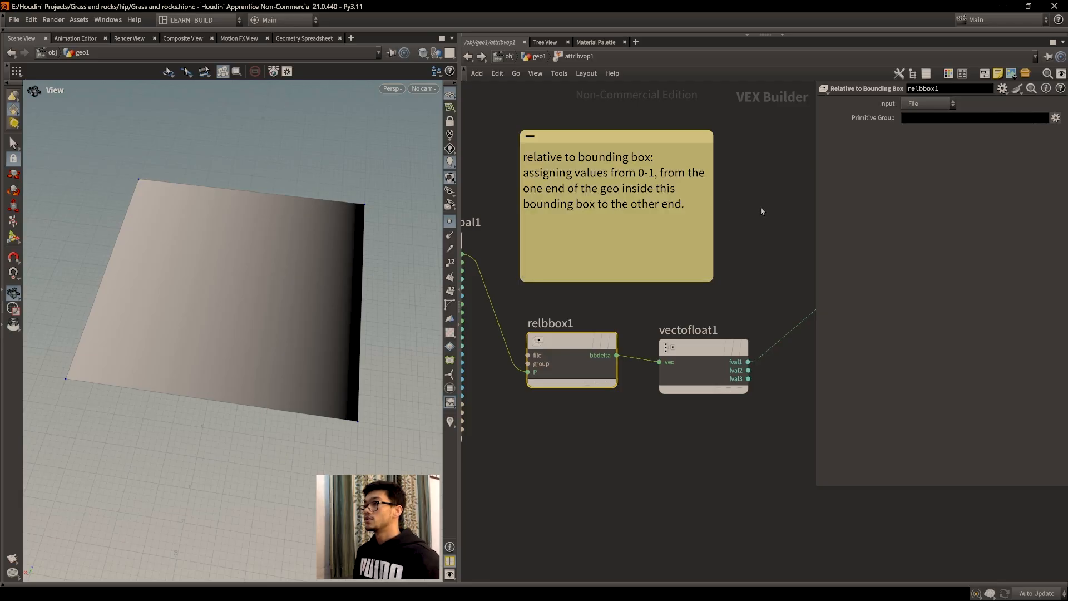
left_click(690, 214)
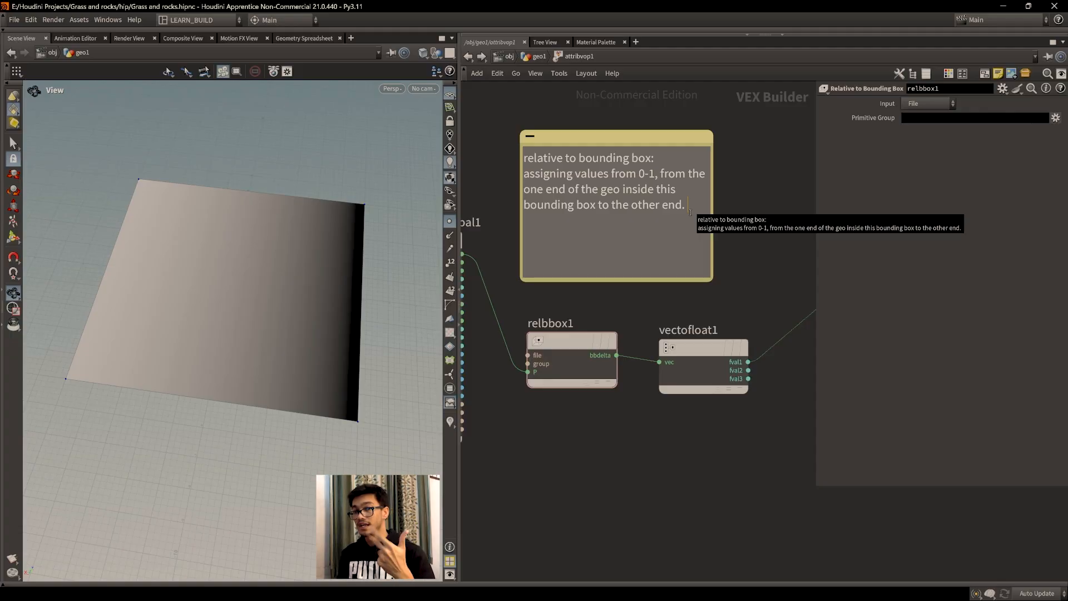
Examine the points' P and Cd values in the Geometry Spreadsheet and the grid's greyscale gradient from above.
left_click(307, 38)
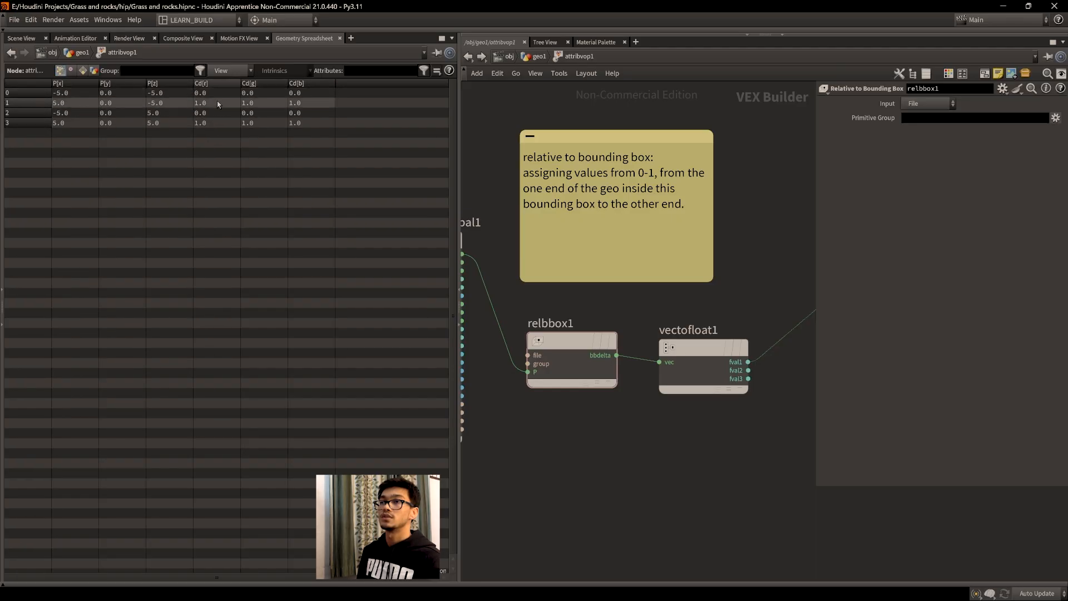
left_click(22, 38)
left_click_drag(305, 298, 597, 495)
mouse_move(234, 317)
left_mouse_down()
mouse_move(270, 334)
mouse_move(226, 340)
mouse_move(242, 345)
left_mouse_up()
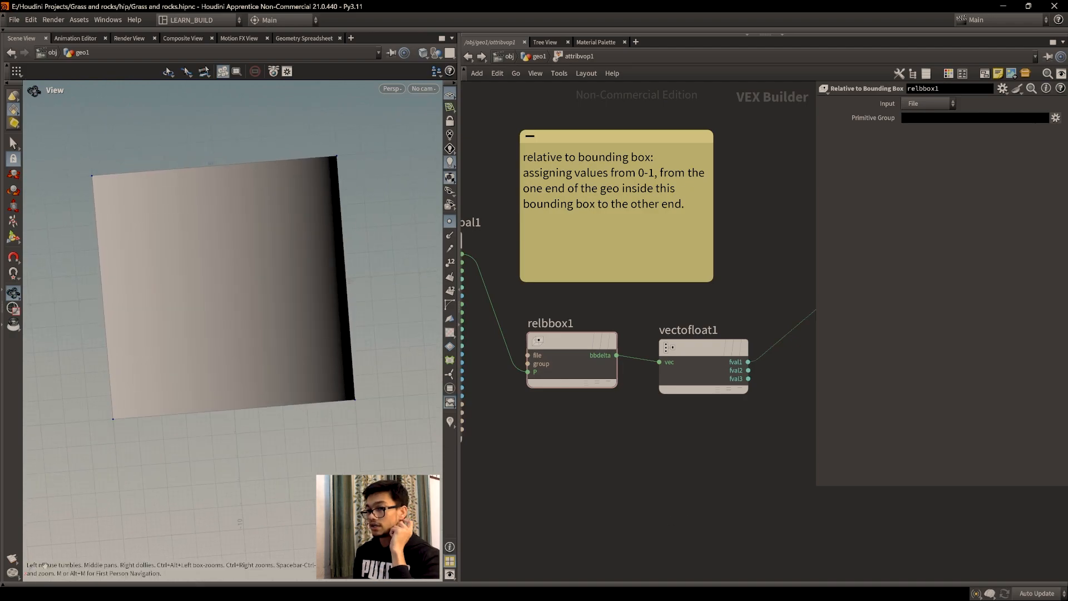
mouse_move(429, 433)
left_mouse_down()
mouse_move(295, 338)
mouse_move(336, 331)
mouse_move(369, 412)
left_mouse_up()
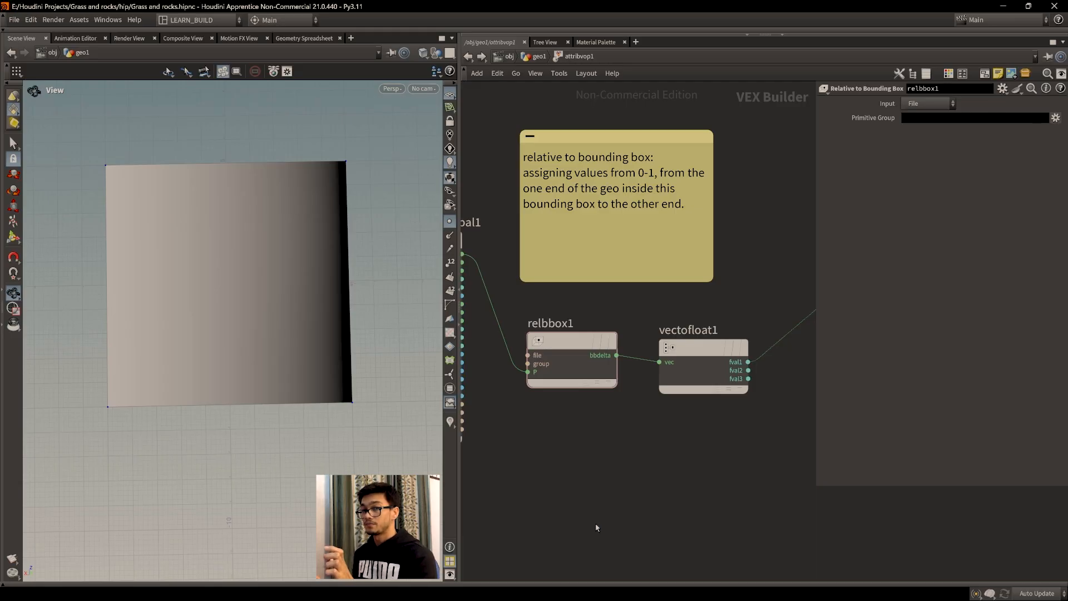
Set the grid1 node to 11 rows and 3 columns, and go back inside the attribvop1 network.
left_click_drag(288, 255, 352, 251)
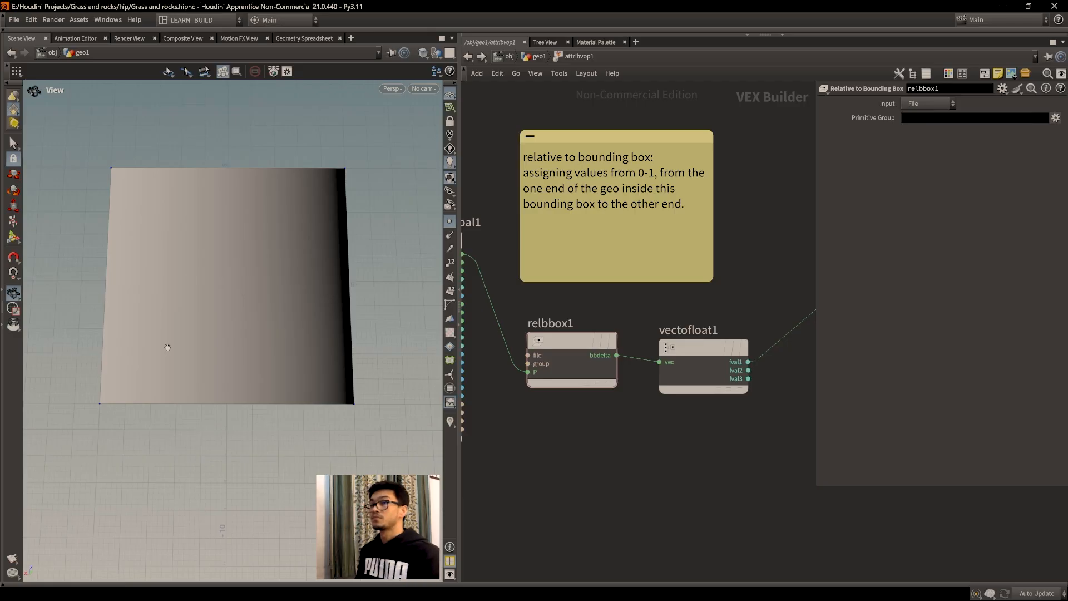
middle_click_drag(503, 237, 609, 261)
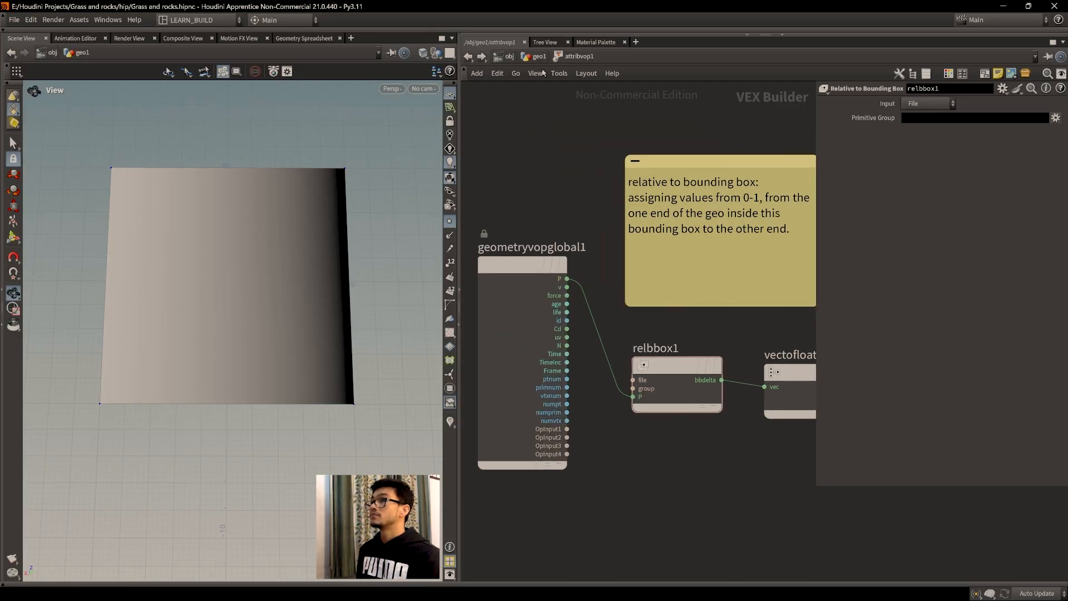
left_click(539, 57)
left_click(616, 234)
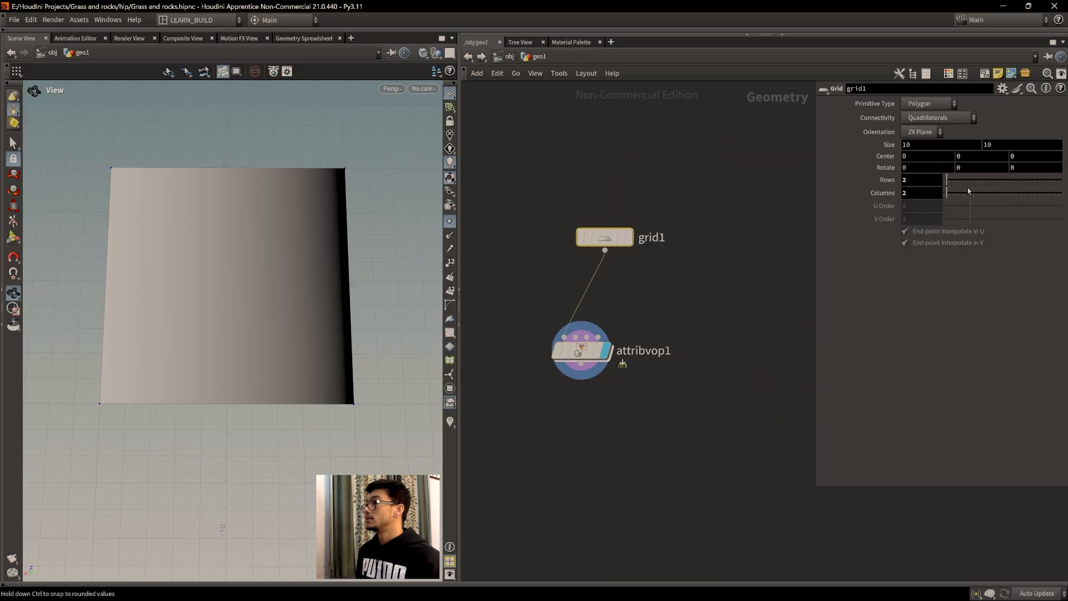
mouse_move(957, 181)
left_mouse_down()
mouse_move(968, 181)
mouse_move(949, 194)
left_mouse_up()
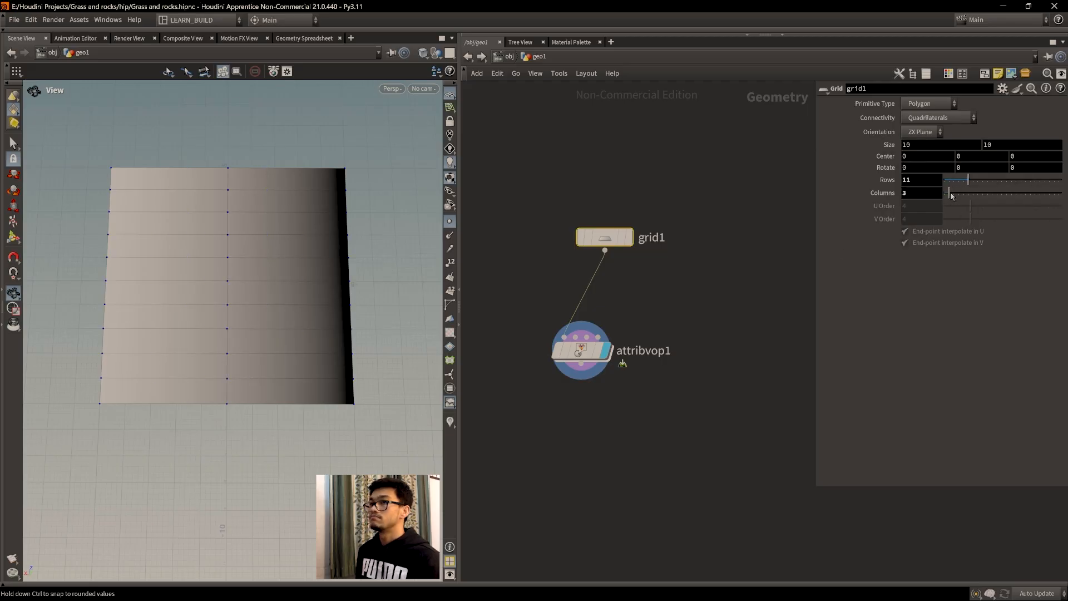
double_click(607, 342)
Compare the grid's numbered points and greyscale gradient with the points' P and Cd values in the Geometry Spreadsheet.
left_click_drag(236, 279, 247, 411)
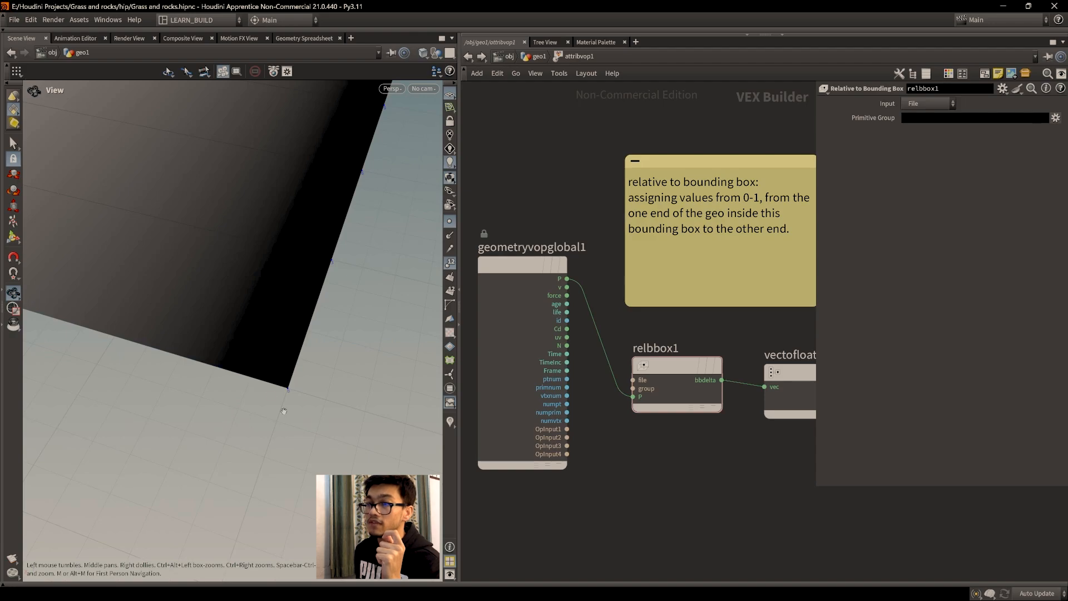
left_click_drag(300, 375, 310, 410)
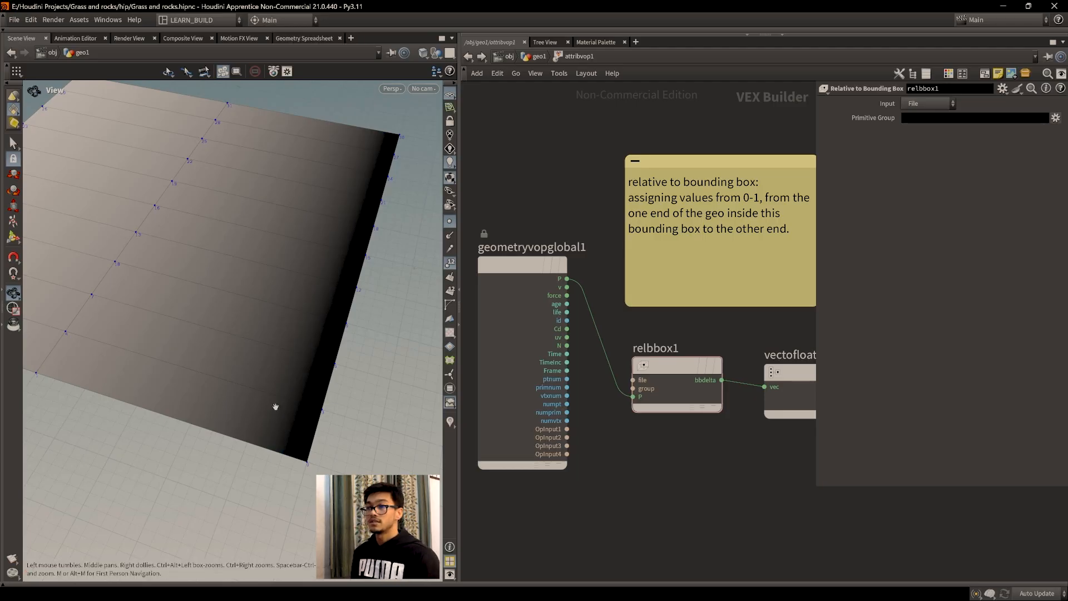
left_click(307, 39)
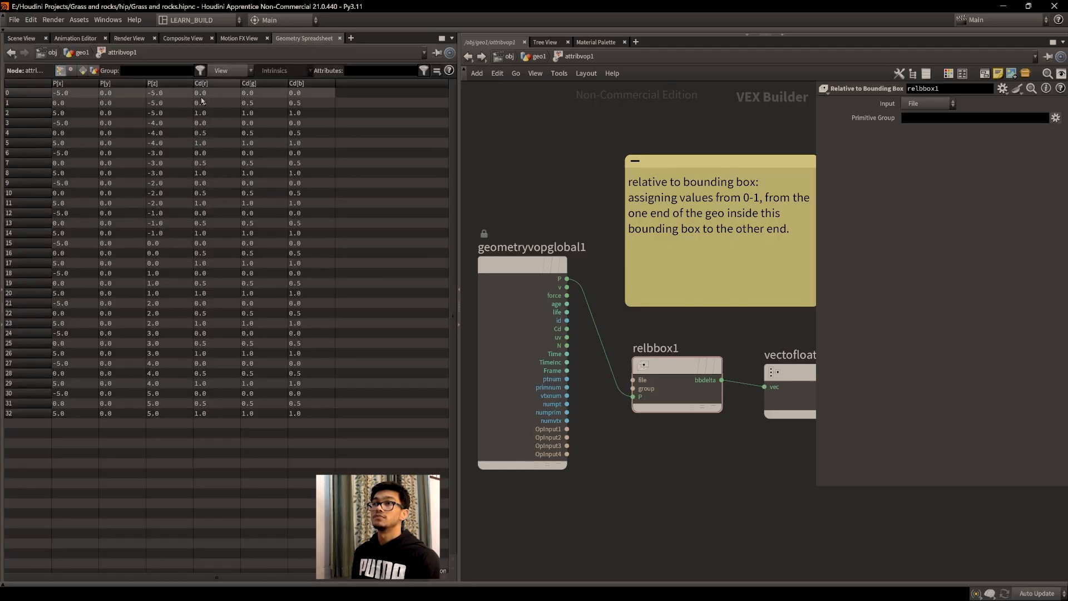
left_click(21, 38)
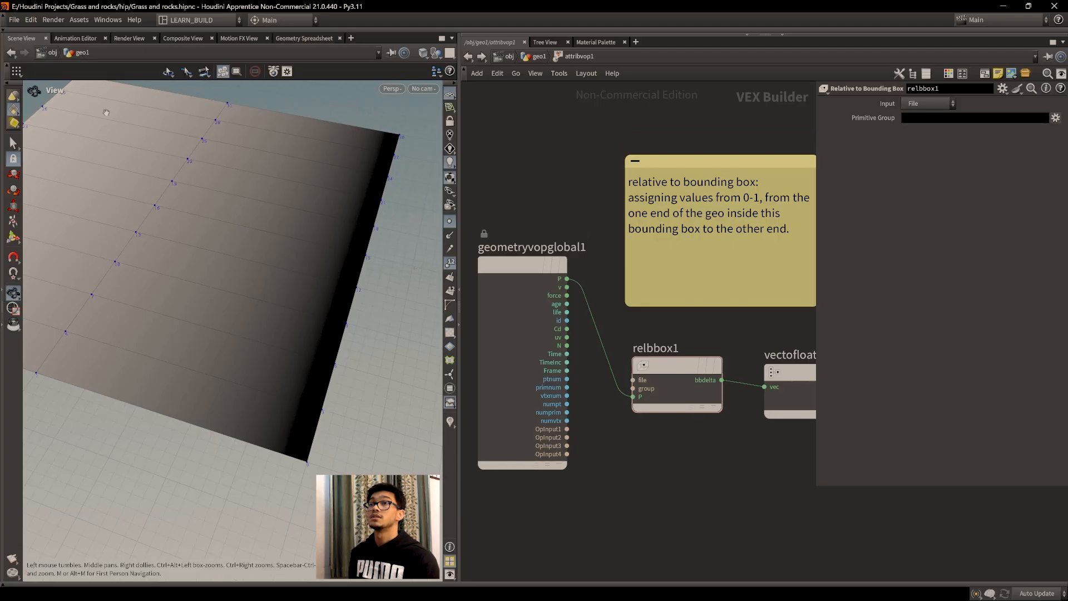
left_click_drag(266, 318, 359, 189)
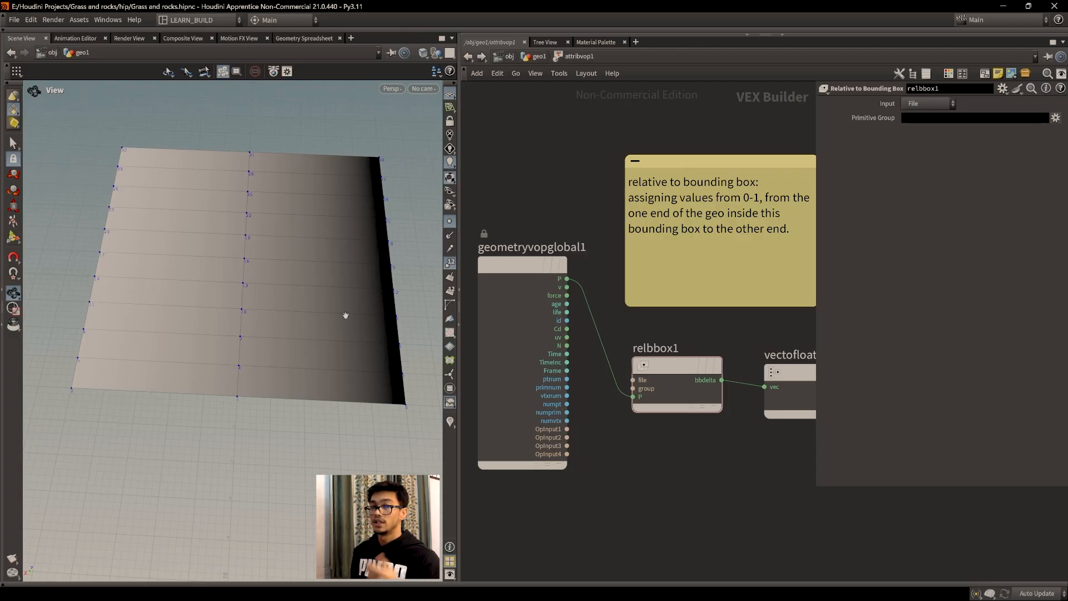
scroll(330, 305, "down", 1)
left_click_drag(308, 423, 277, 377)
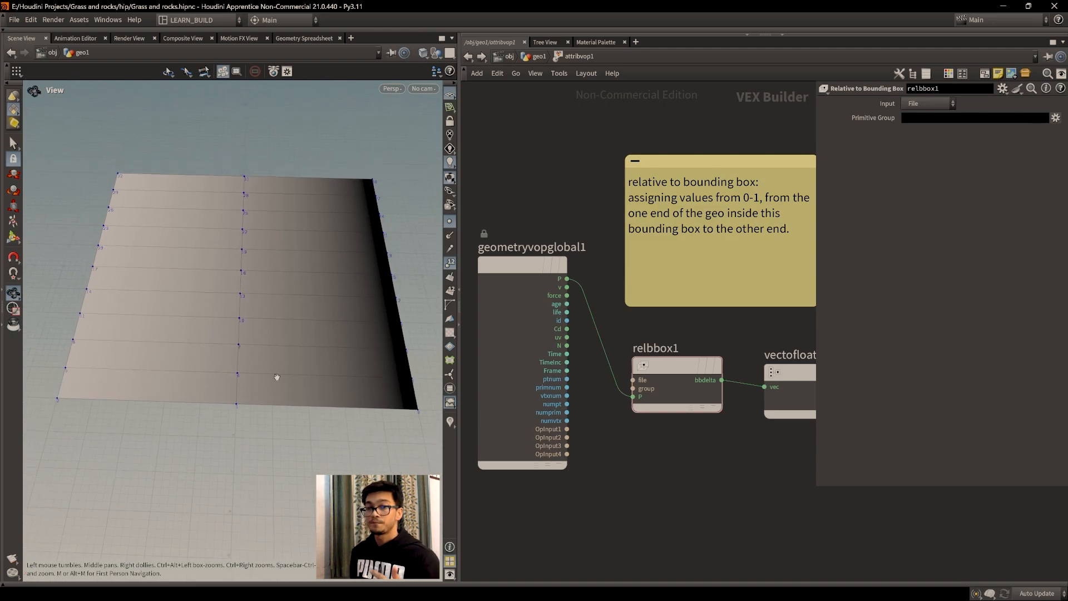
left_click_drag(264, 310, 261, 246)
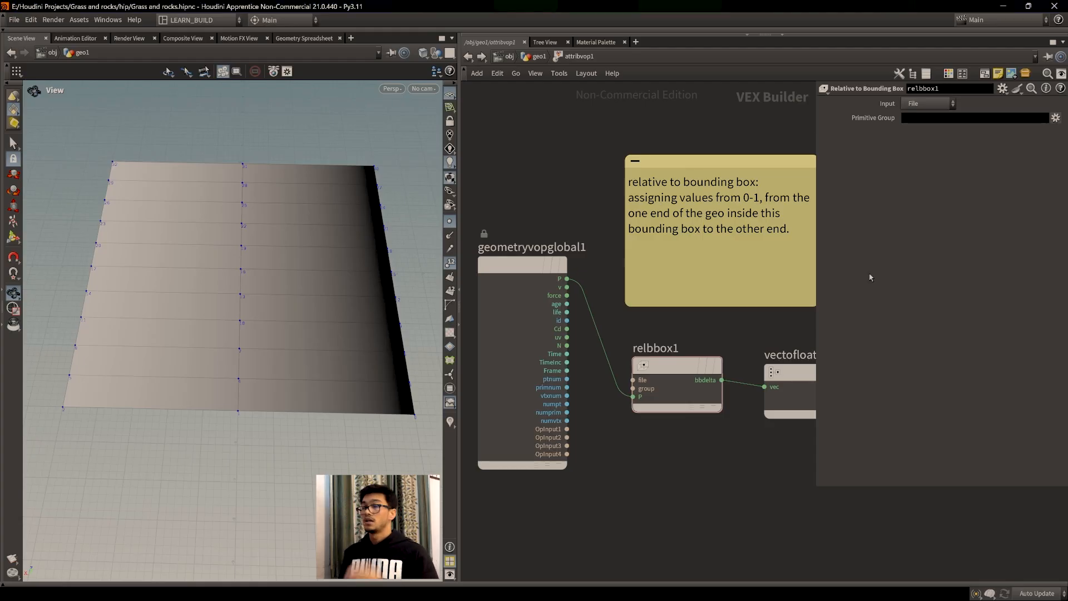
left_click_drag(366, 231, 369, 233)
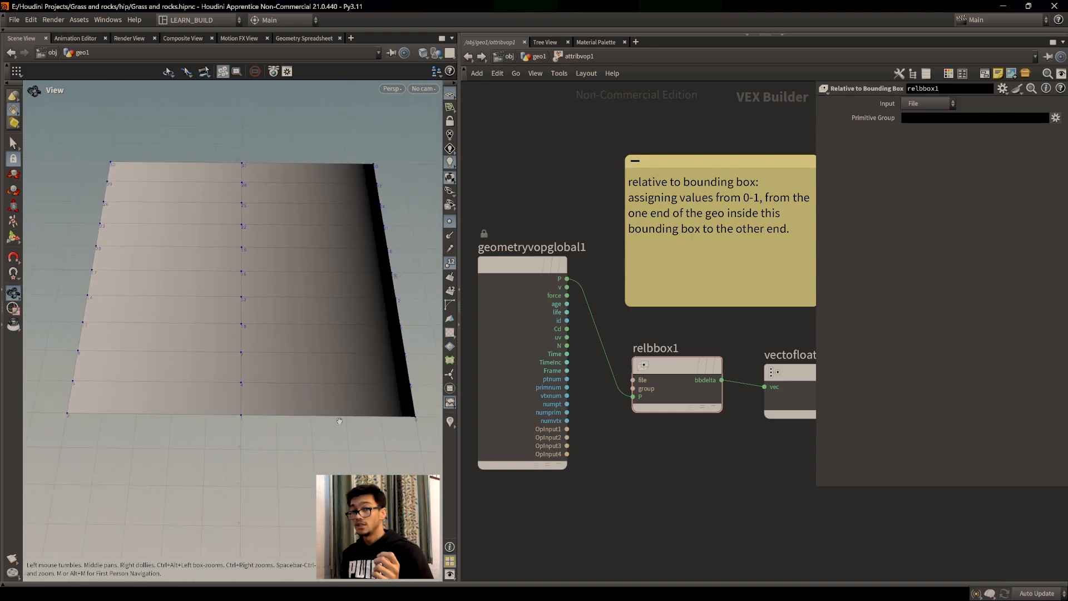
left_click_drag(197, 394, 267, 386)
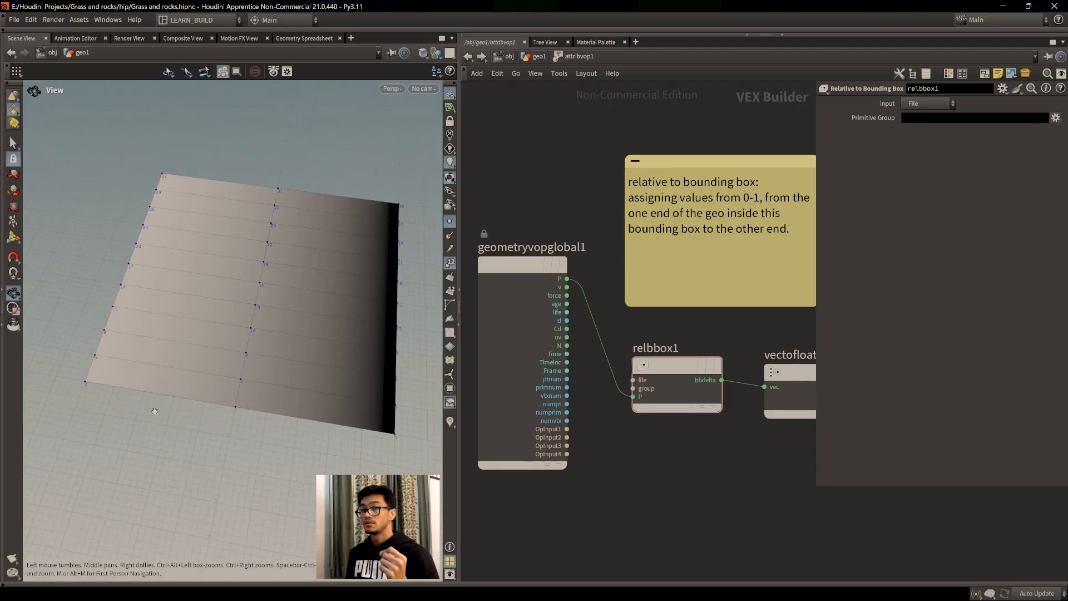
left_click(304, 38)
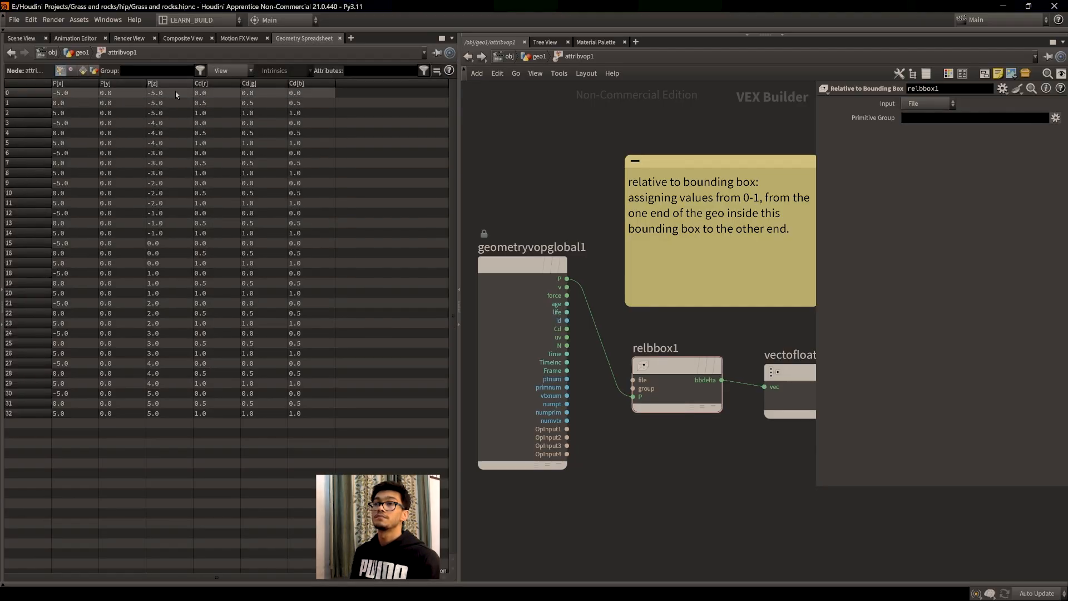
left_click(25, 38)
Trace the wiring from relbbox1 through vectofloat1 to the output's Cd, and check the resulting Cd values in the Geometry Spreadsheet.
middle_click_drag(671, 374, 640, 368)
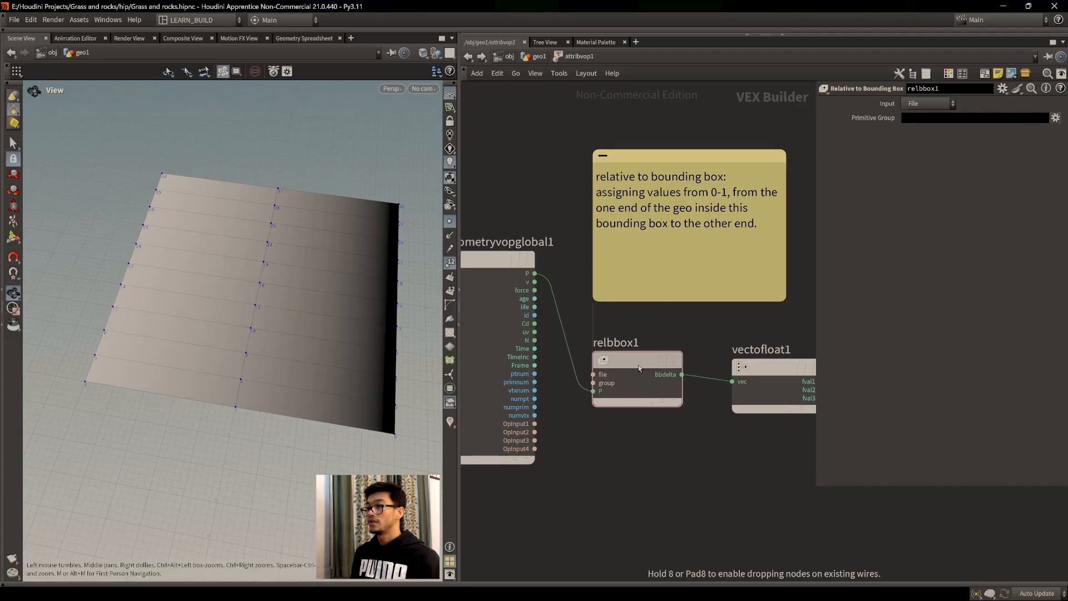
scroll(639, 368, "down", 5)
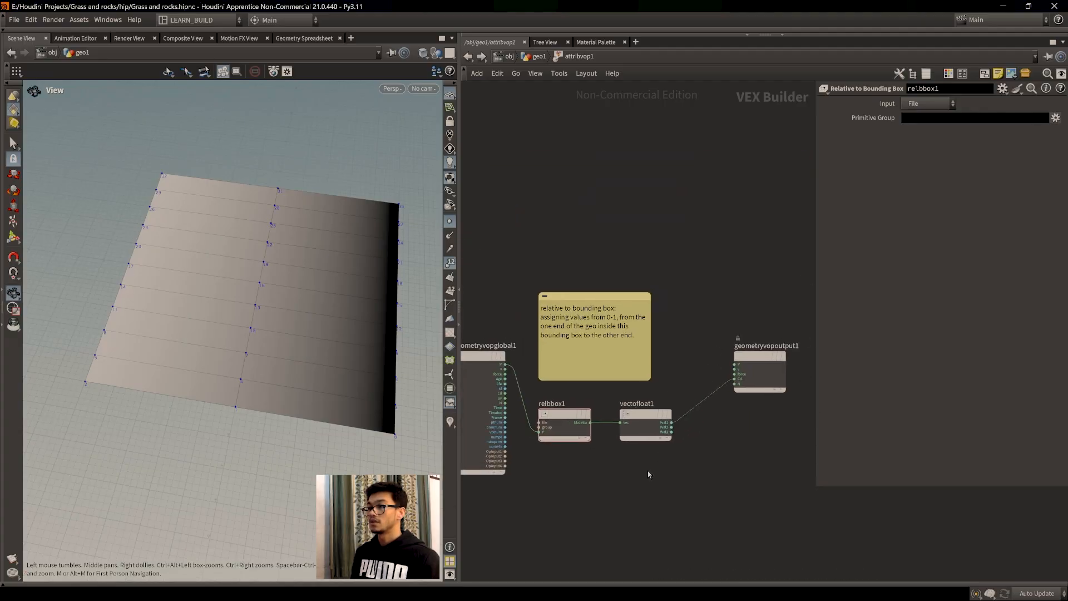
scroll(649, 474, "up", 3)
middle_click_drag(514, 386, 550, 399)
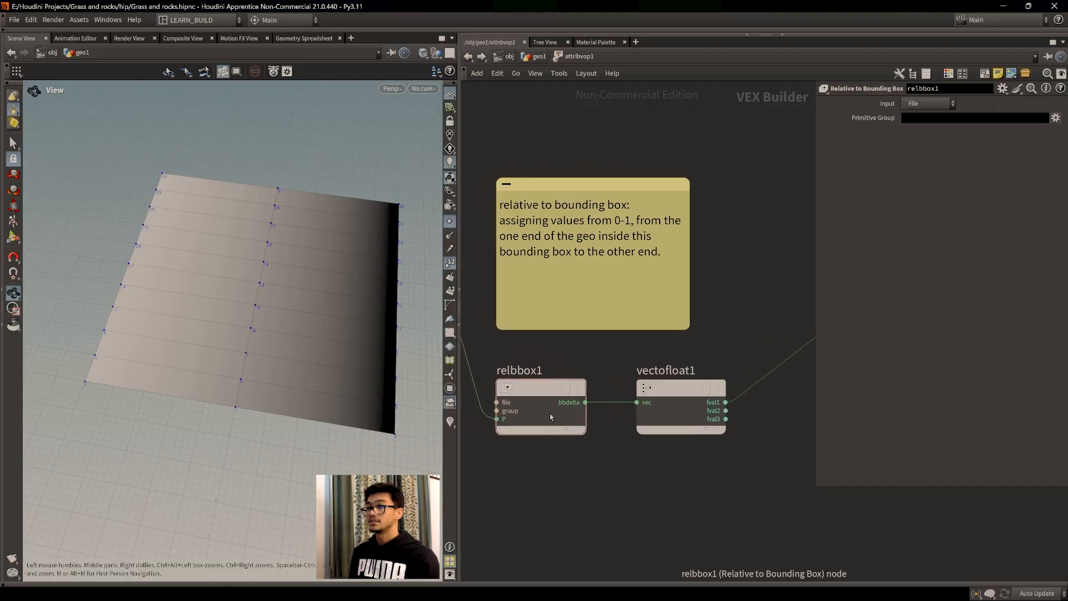
middle_click_drag(772, 472, 742, 491)
scroll(623, 520, "down", 2)
scroll(606, 522, "up", 1)
left_click(302, 40)
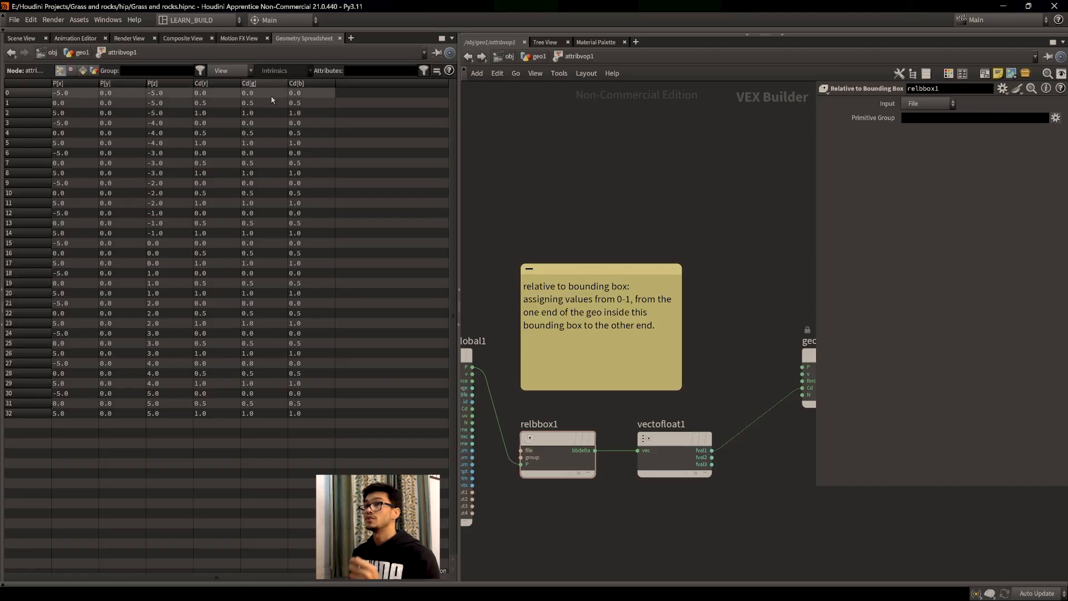
middle_click_drag(767, 413, 722, 405)
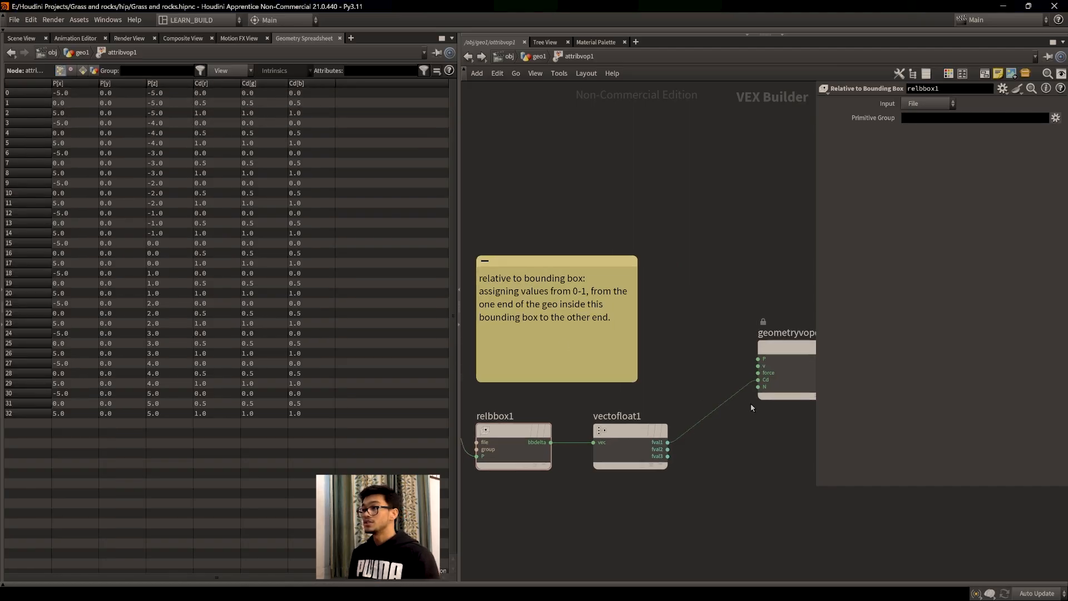
Inspect the gradient across the grid's three columns of points from several angles, checking it against the Geometry Spreadsheet.
left_click(25, 38)
mouse_move(382, 270)
left_mouse_down()
mouse_move(305, 285)
mouse_move(361, 239)
left_mouse_up()
left_click_drag(199, 362, 281, 350)
left_click_drag(174, 369, 167, 371)
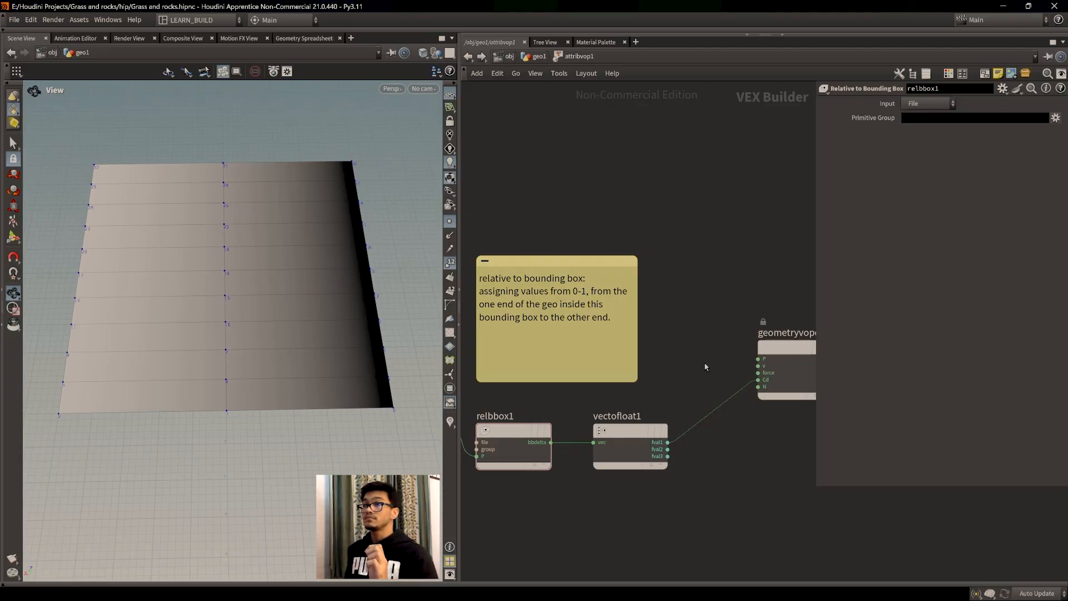
mouse_move(286, 324)
left_mouse_down()
mouse_move(301, 334)
mouse_move(304, 323)
left_mouse_up()
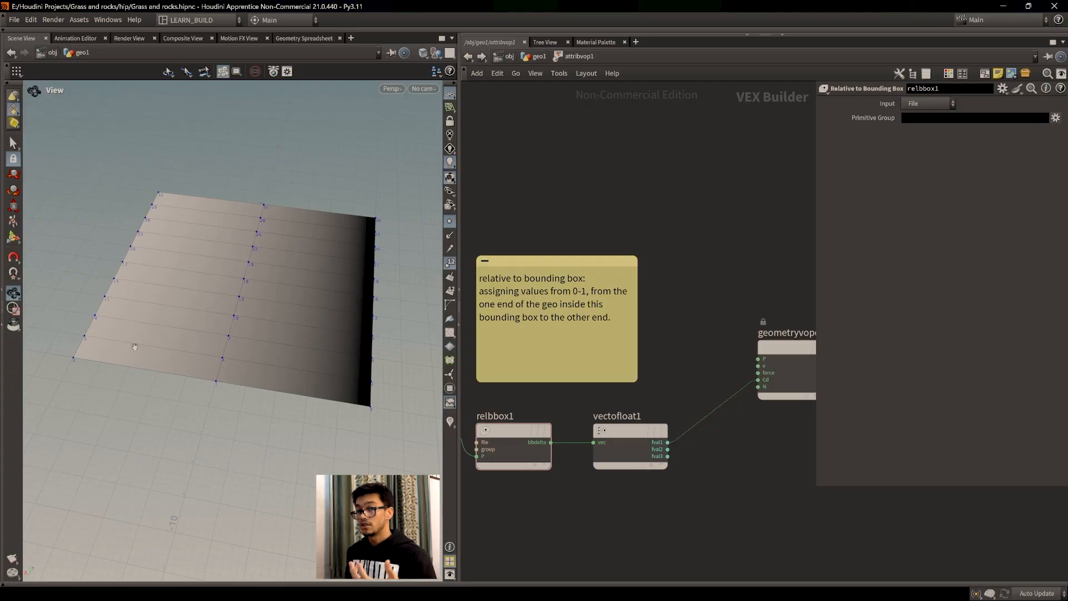
left_click_drag(169, 301, 200, 311)
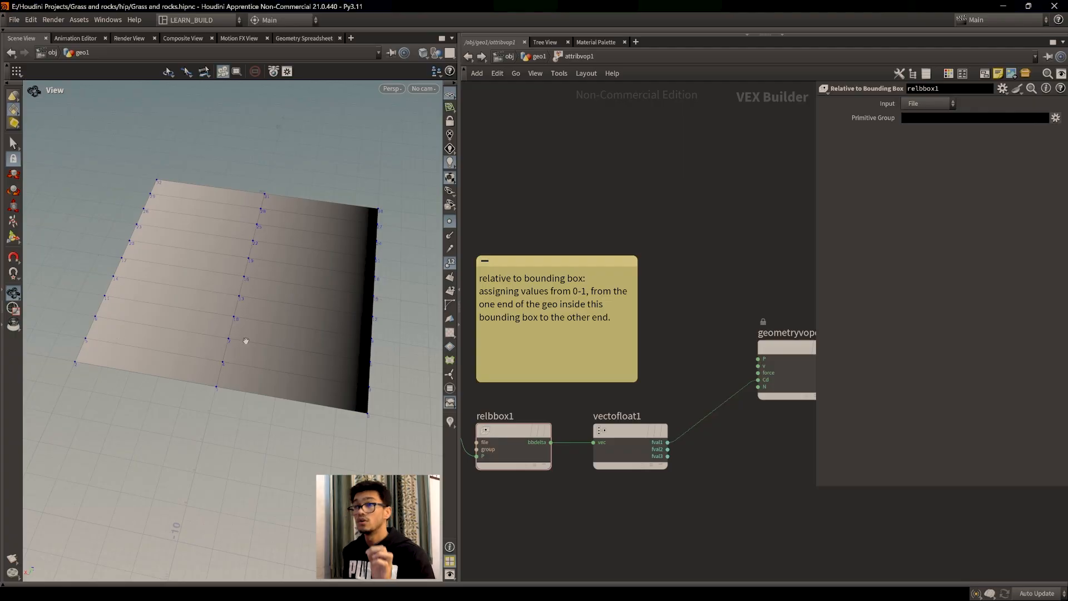
left_click_drag(238, 341, 237, 330)
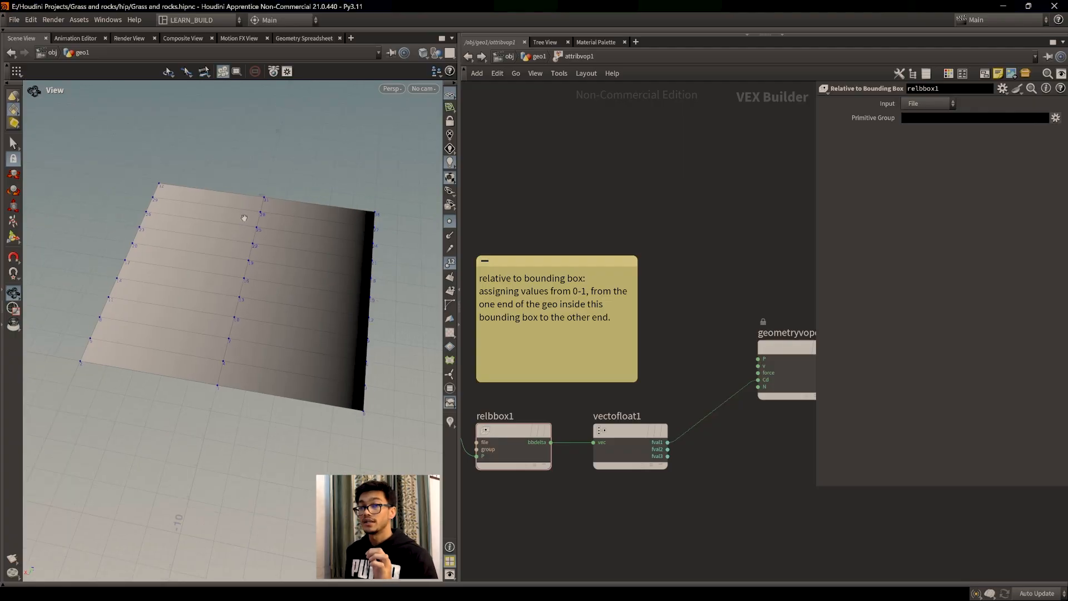
left_click_drag(218, 368, 296, 237)
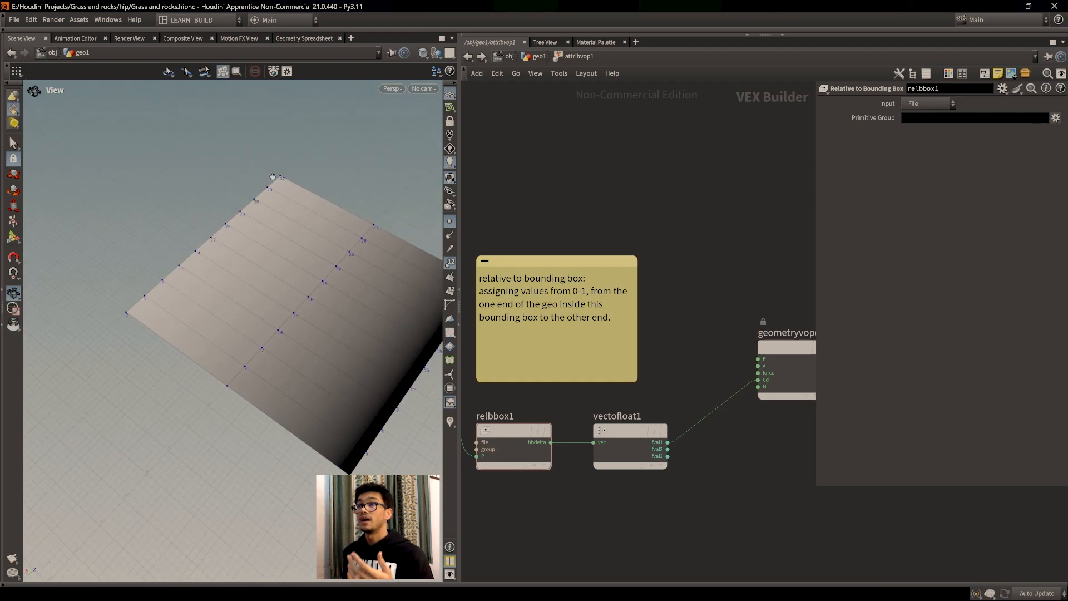
left_click(300, 38)
left_click(21, 38)
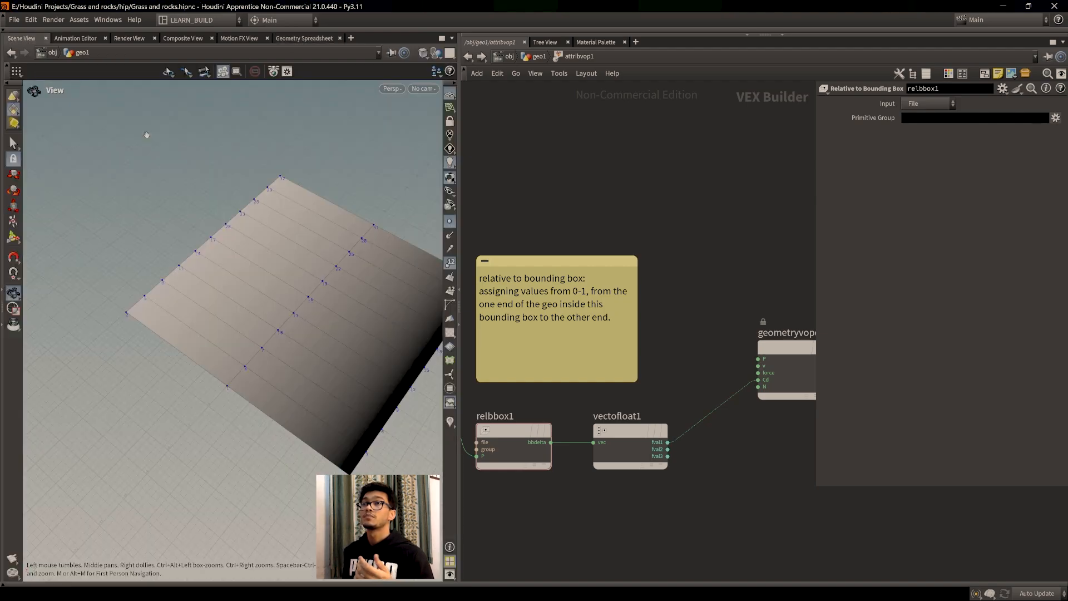
left_click_drag(312, 326, 236, 360)
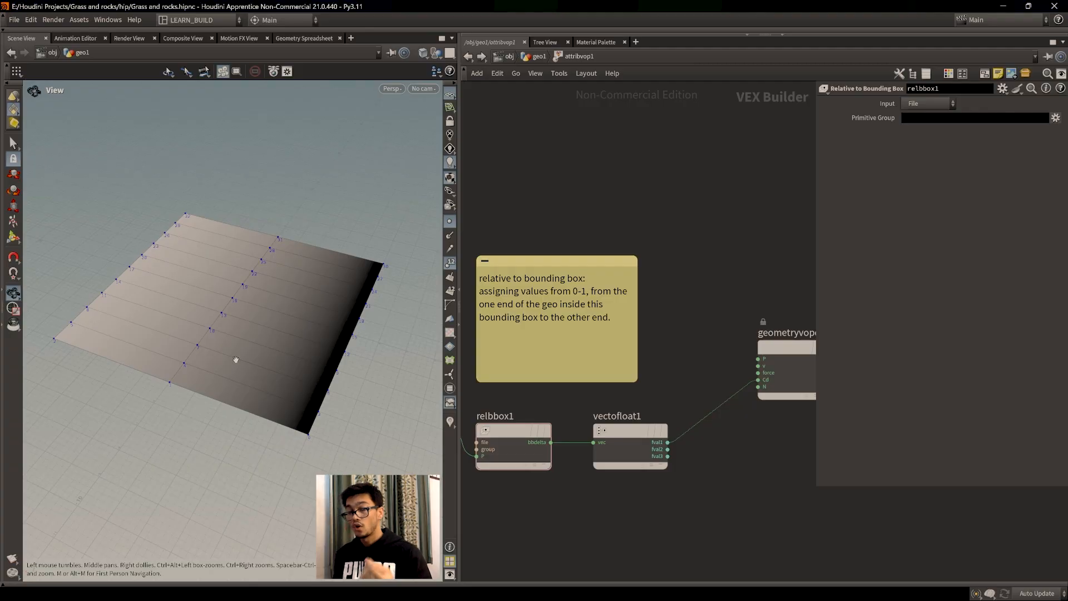
left_click_drag(236, 360, 291, 385)
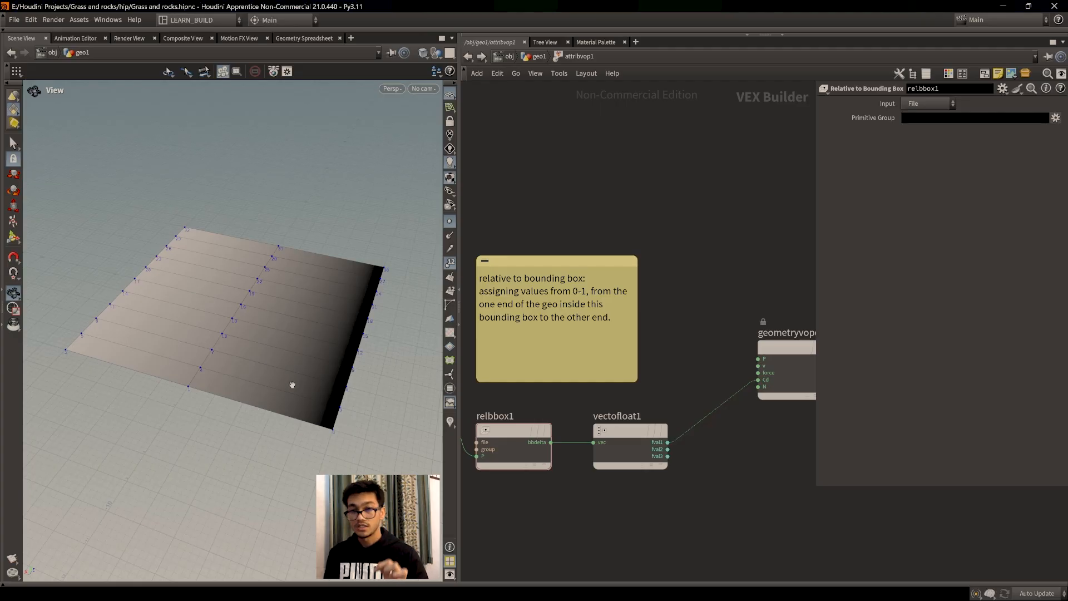
left_click_drag(292, 385, 232, 283)
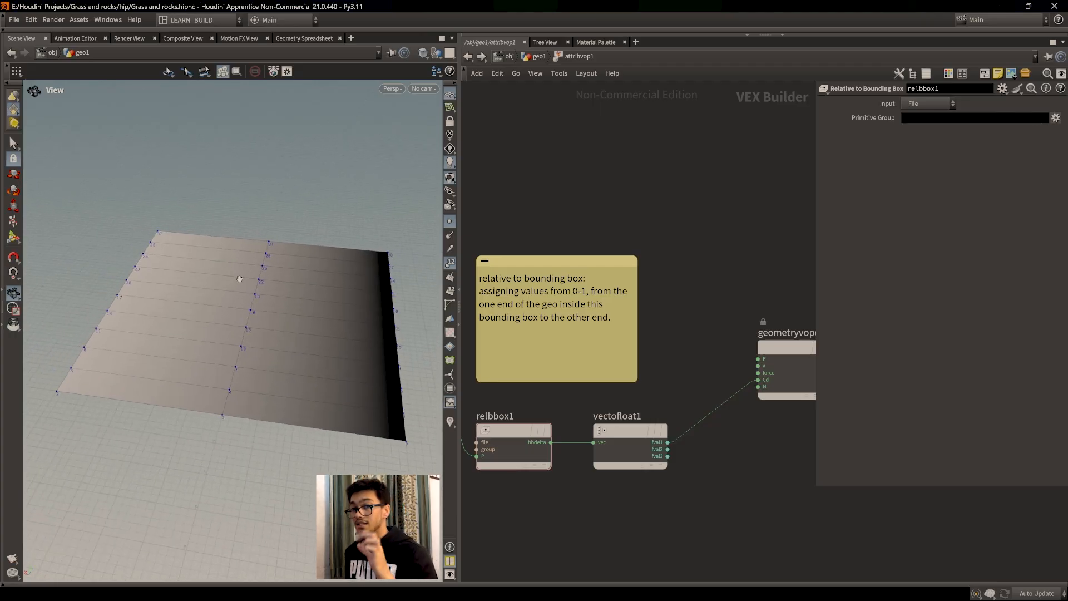
left_click_drag(298, 377, 313, 404)
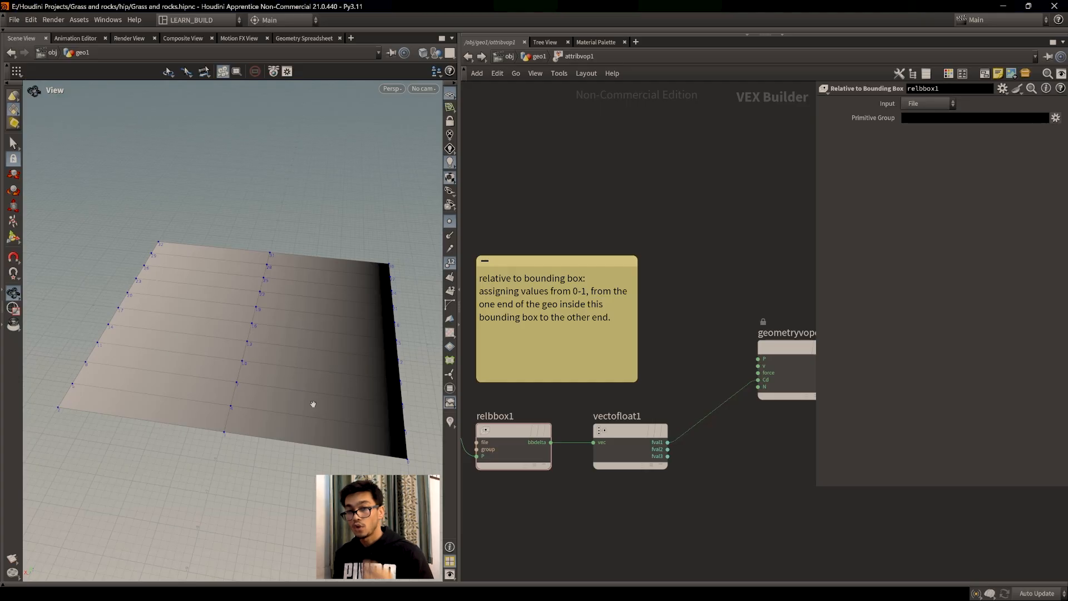
left_click_drag(314, 404, 373, 294)
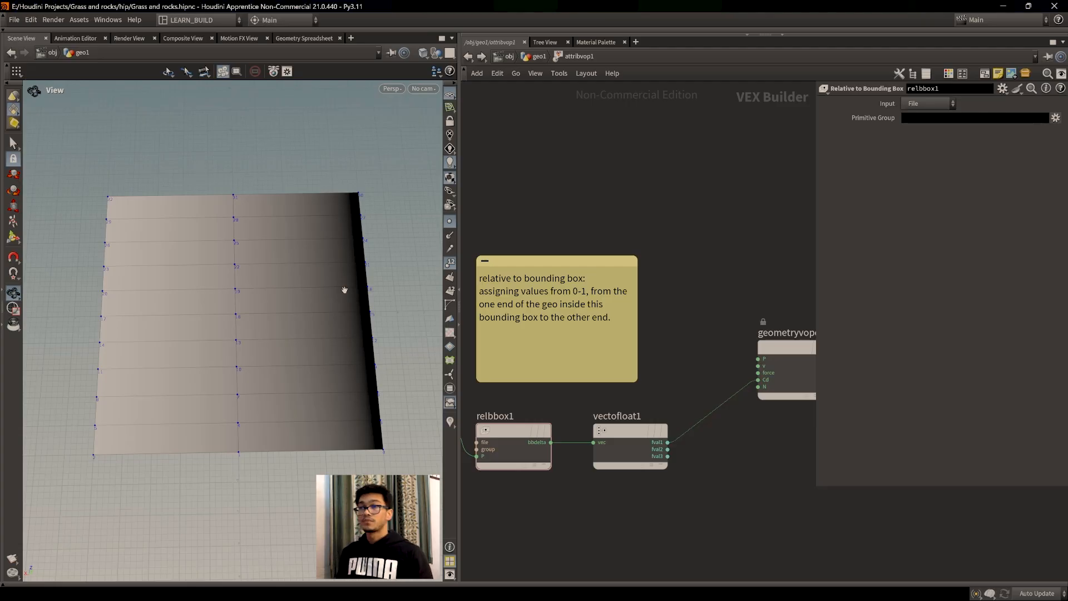
left_click_drag(315, 298, 293, 362)
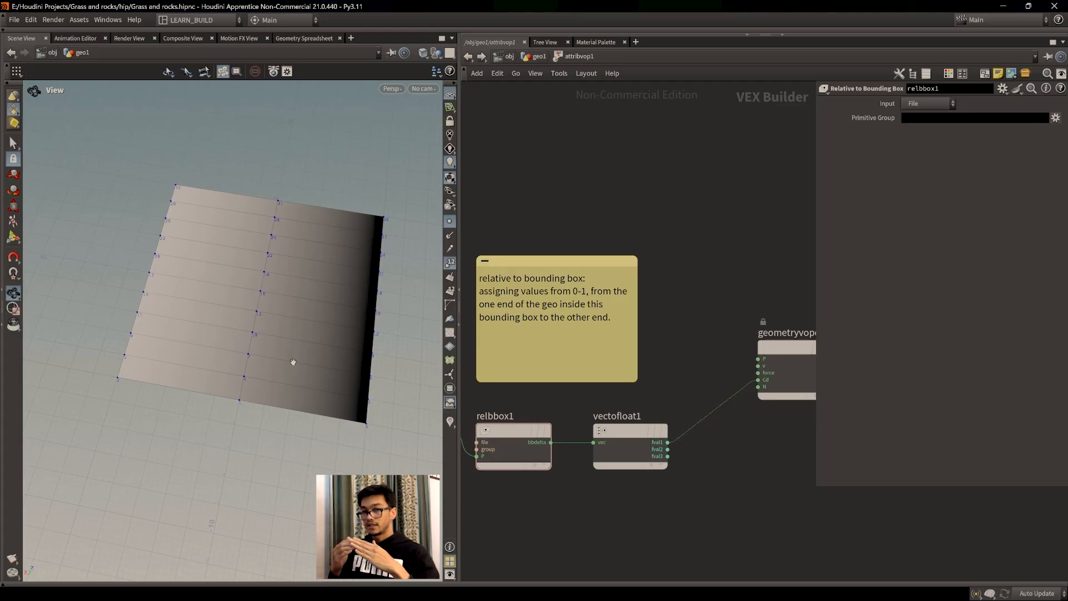
left_click_drag(183, 291, 386, 294)
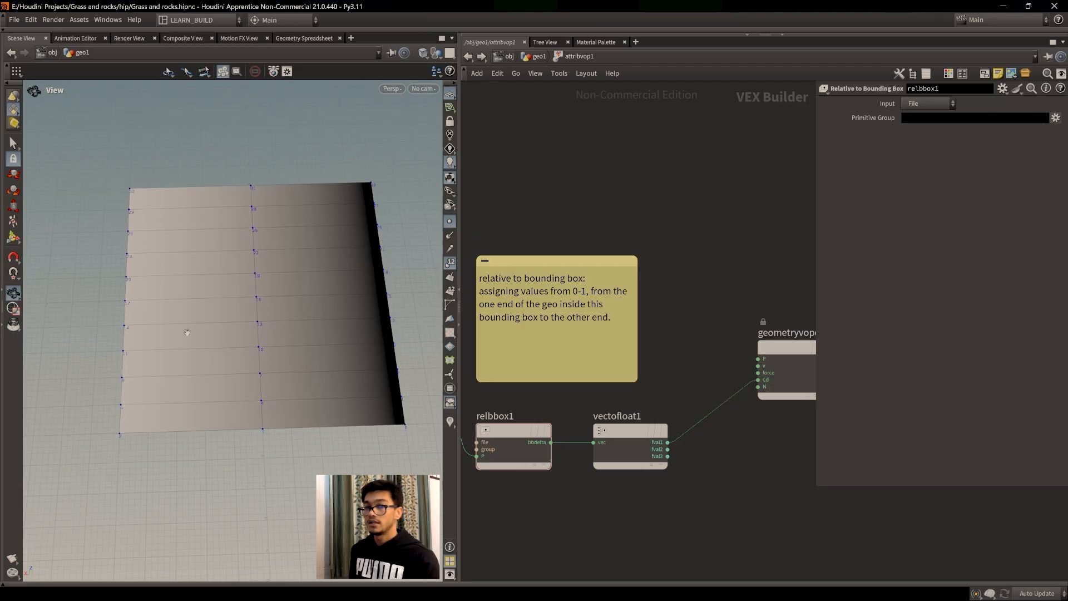
left_click_drag(336, 277, 338, 339)
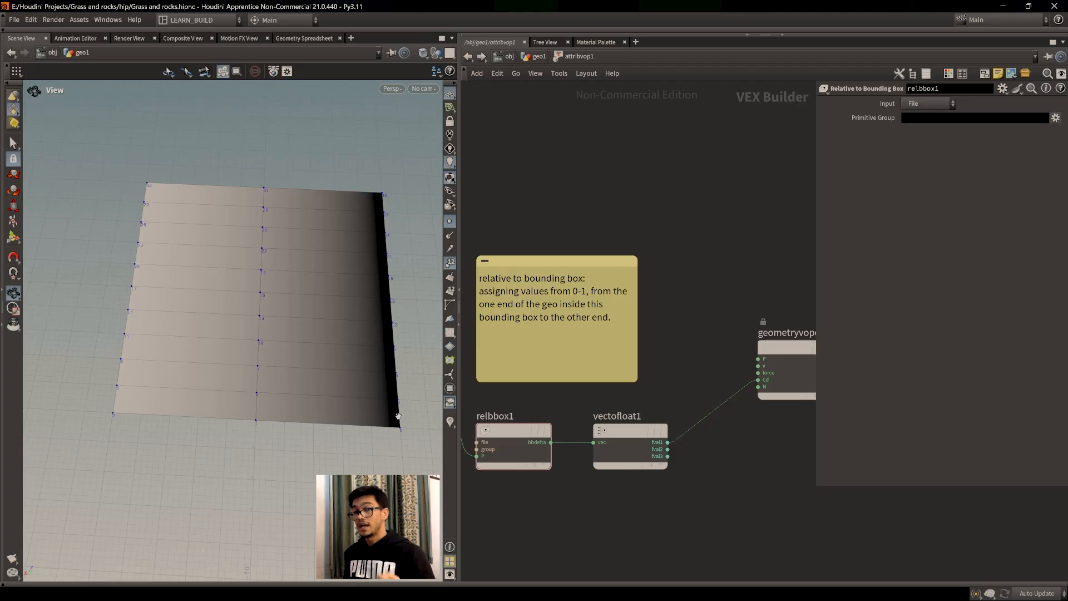
Return to the geo1 network and read the sticky note about parametric coordinates.
middle_click_drag(733, 333, 648, 488)
scroll(651, 457, "down", 3)
middle_click_drag(743, 309, 708, 358)
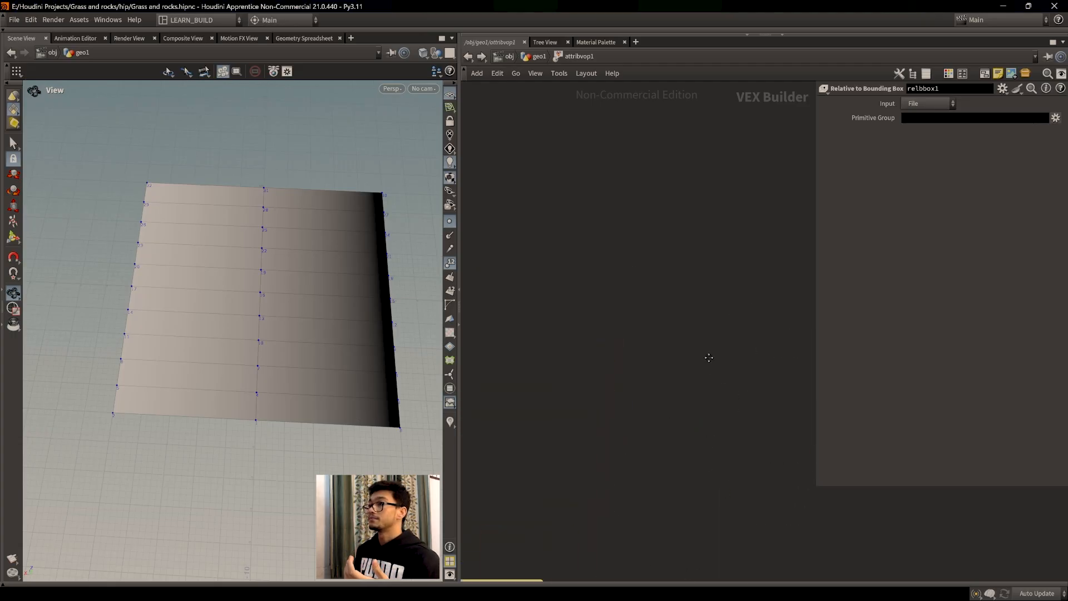
key("u")
middle_click_drag(725, 209, 658, 448)
scroll(663, 431, "down", 5)
middle_click_drag(699, 347, 645, 336)
scroll(684, 379, "up", 3)
middle_click_drag(788, 391, 748, 393)
scroll(702, 383, "up", 2)
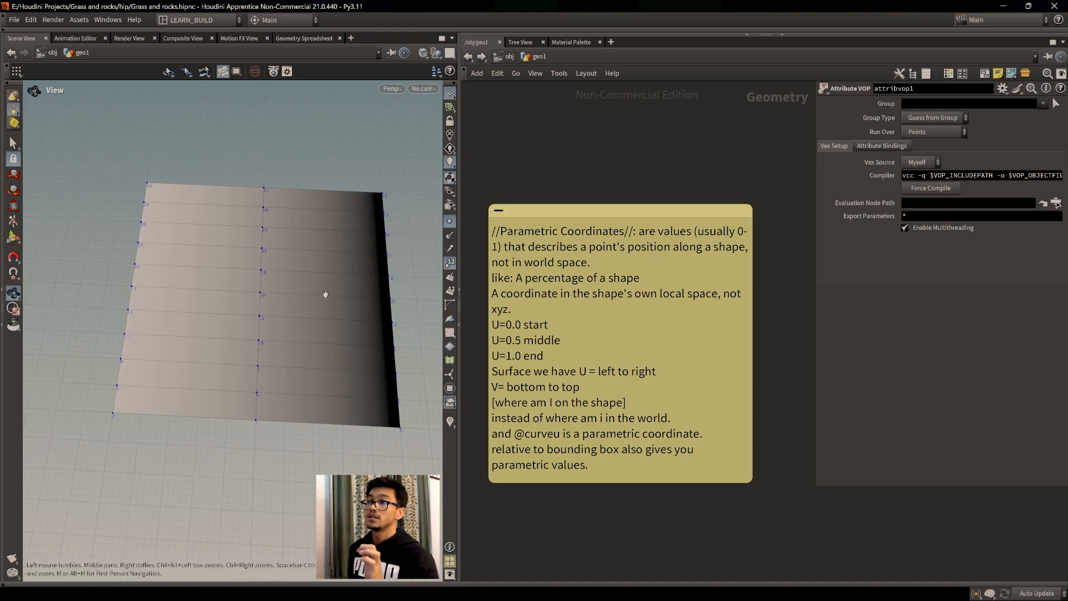
Examine the grid's gradient and point columns from several angles against the sticky note's U and V description of parametric coordinates.
left_click_drag(358, 348, 346, 341)
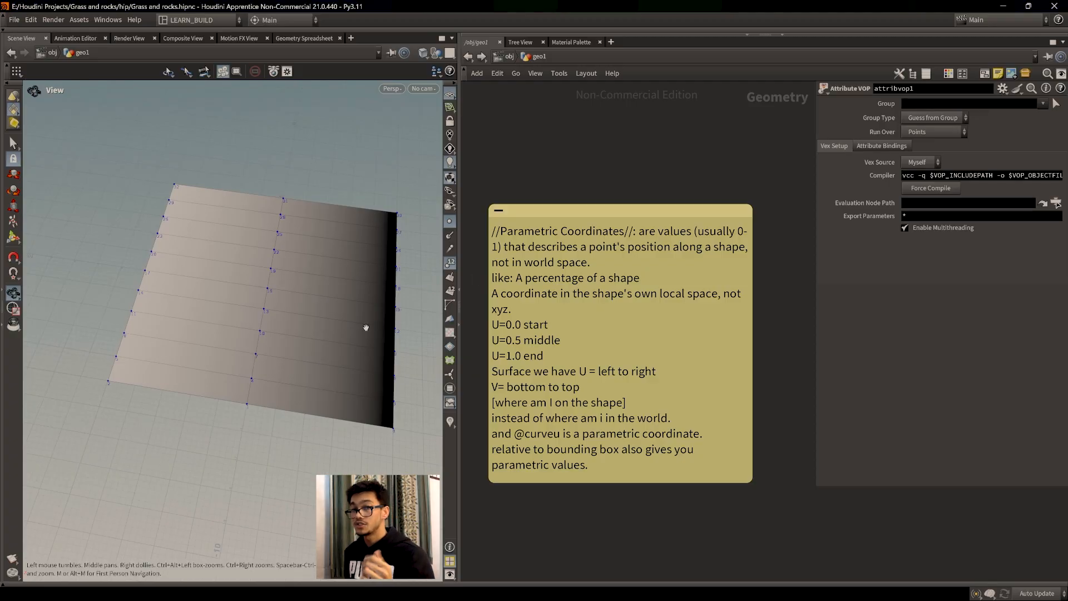
left_click_drag(366, 328, 318, 315)
left_click_drag(345, 404, 320, 416)
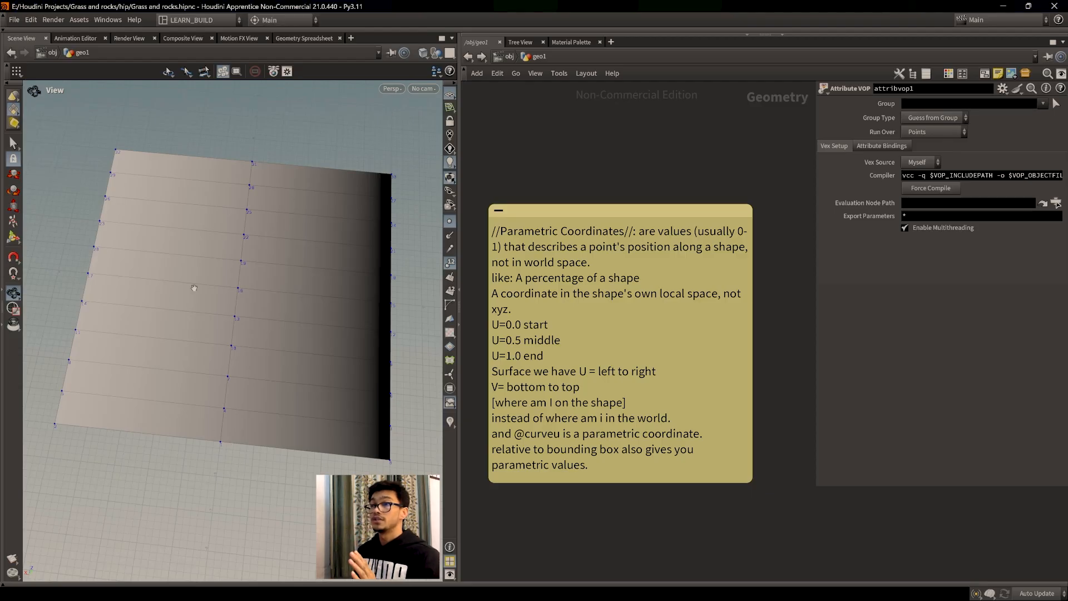
scroll(254, 185, "up", 3)
middle_click_drag(254, 185, 298, 332)
left_click_drag(298, 332, 271, 328)
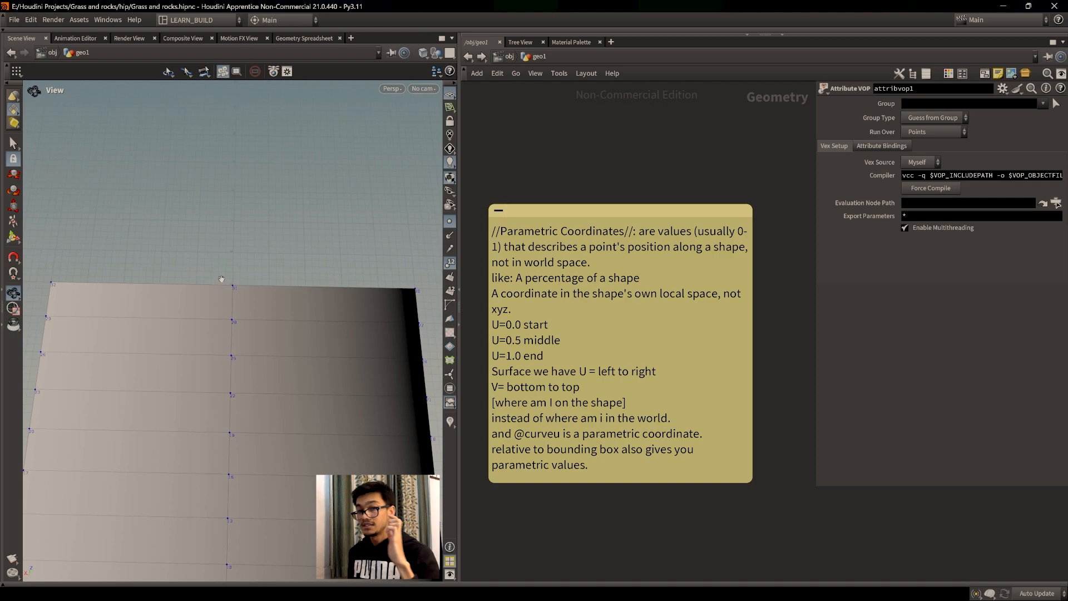
middle_click_drag(234, 410, 239, 319)
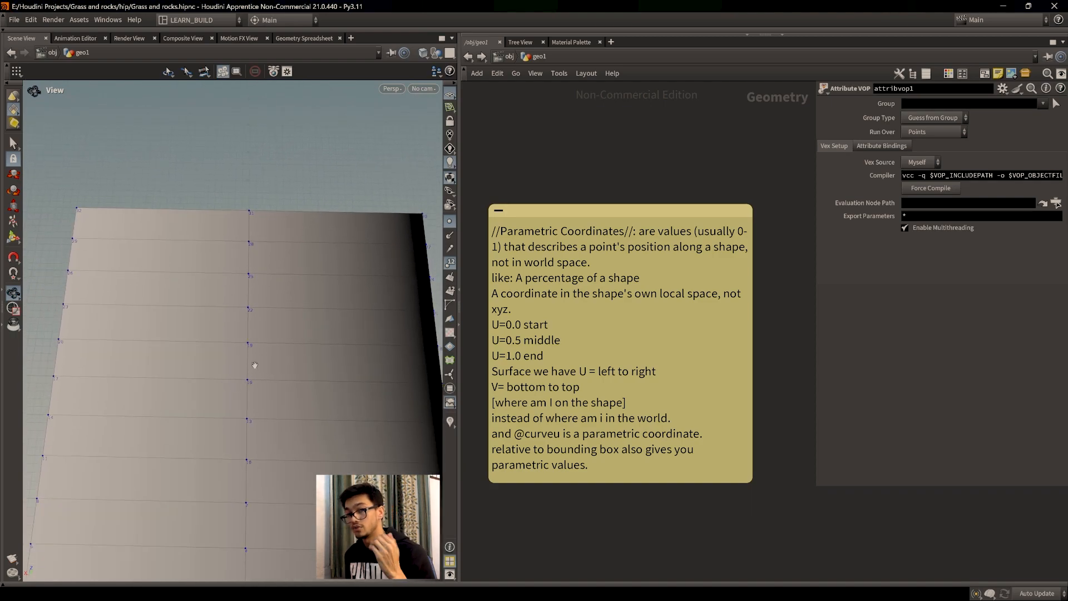
right_click_drag(258, 374, 275, 424)
middle_click_drag(274, 425, 284, 366)
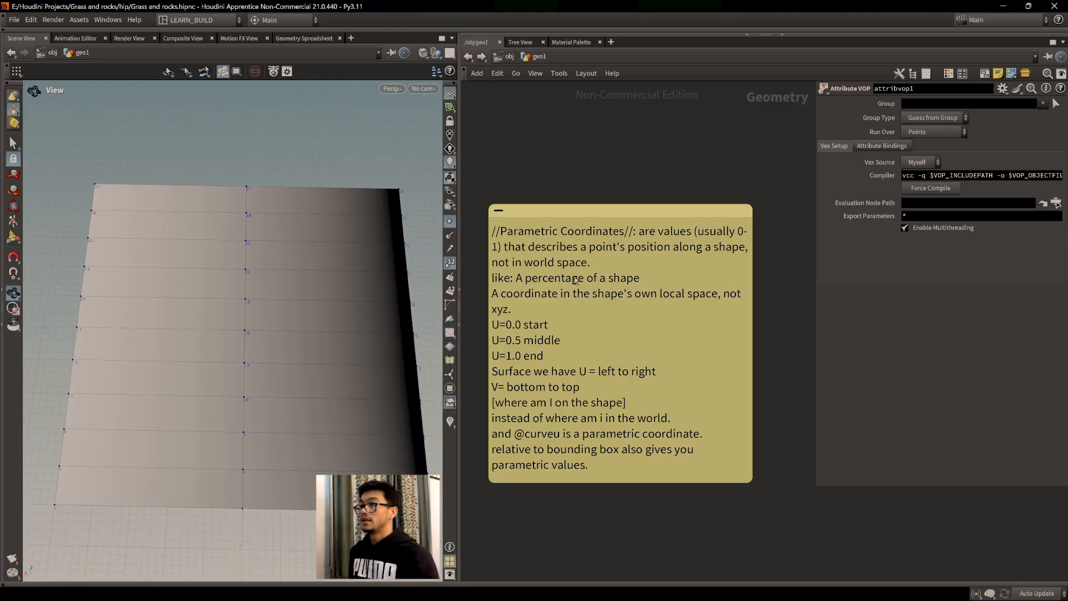
left_click_drag(631, 214, 634, 203)
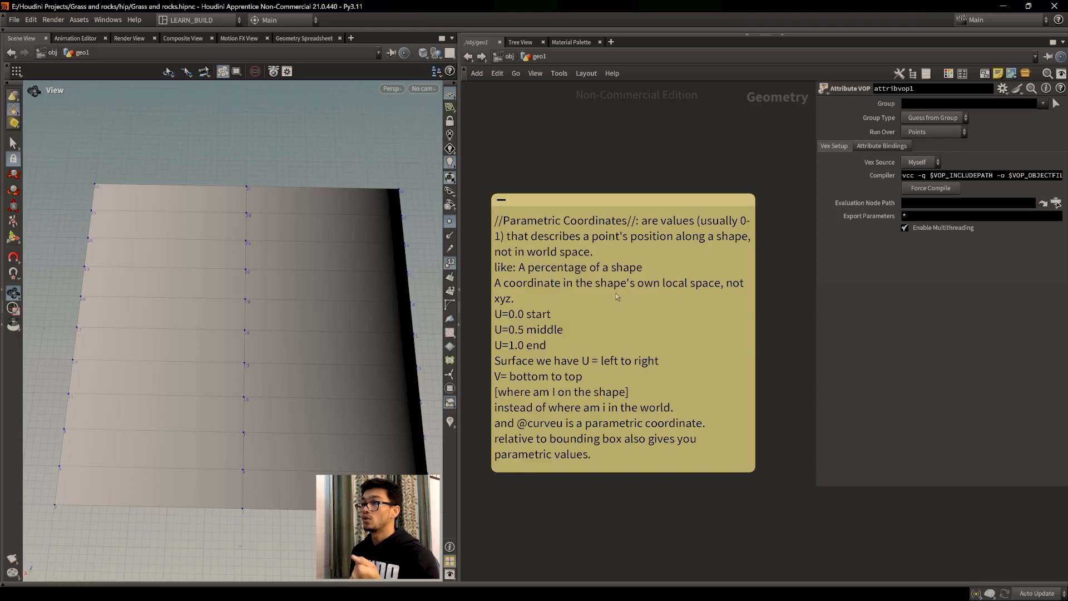
middle_click_drag(706, 318, 712, 305)
middle_click_drag(626, 343, 622, 326)
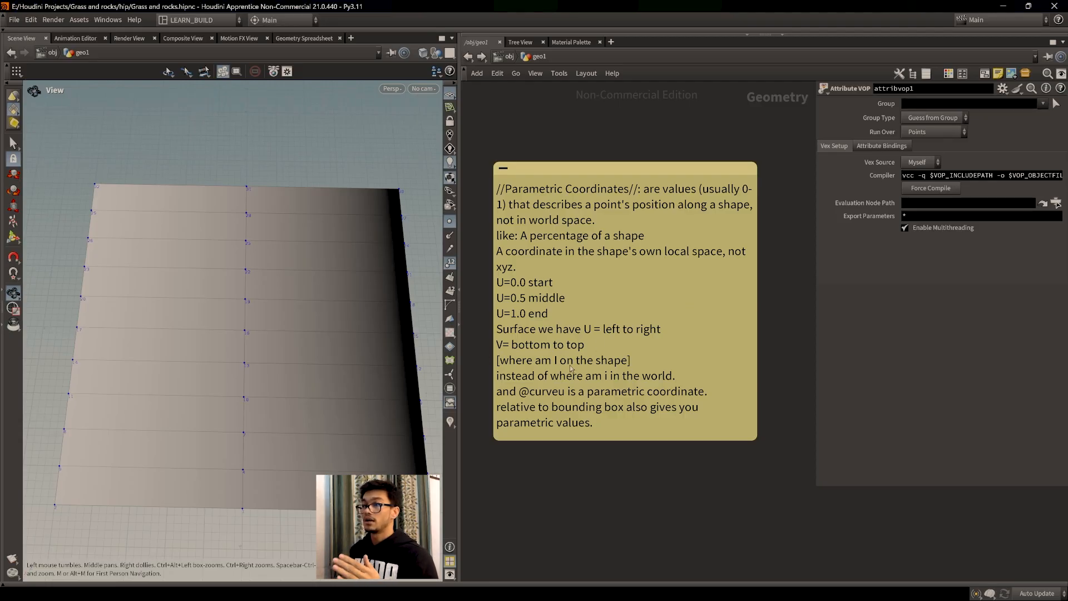
left_click_drag(316, 369, 356, 343)
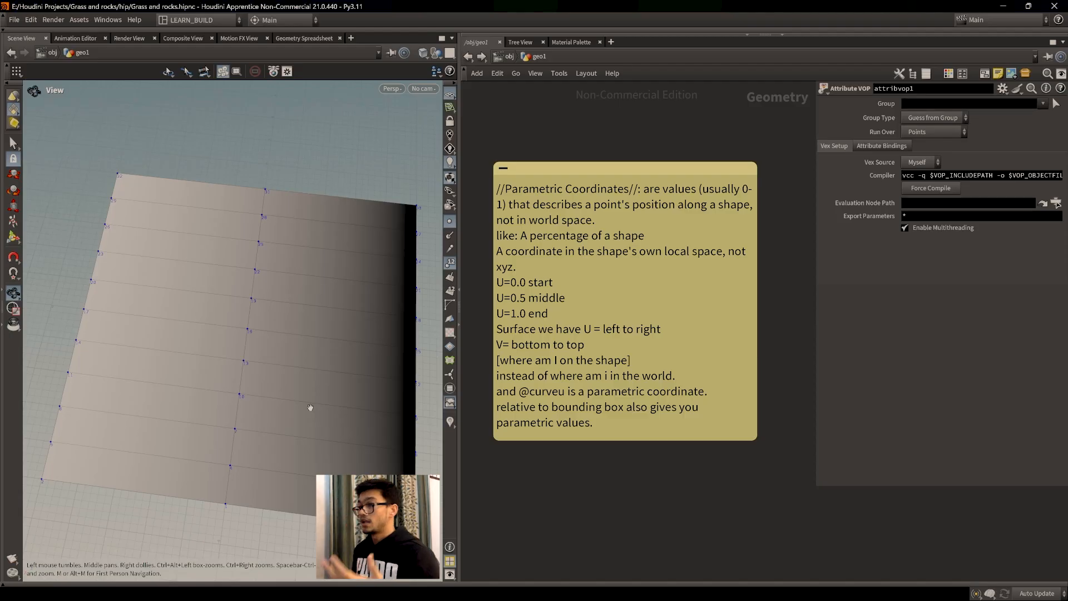
Add a Helix node in the empty network area beside grid1.
scroll(679, 434, "down", 5)
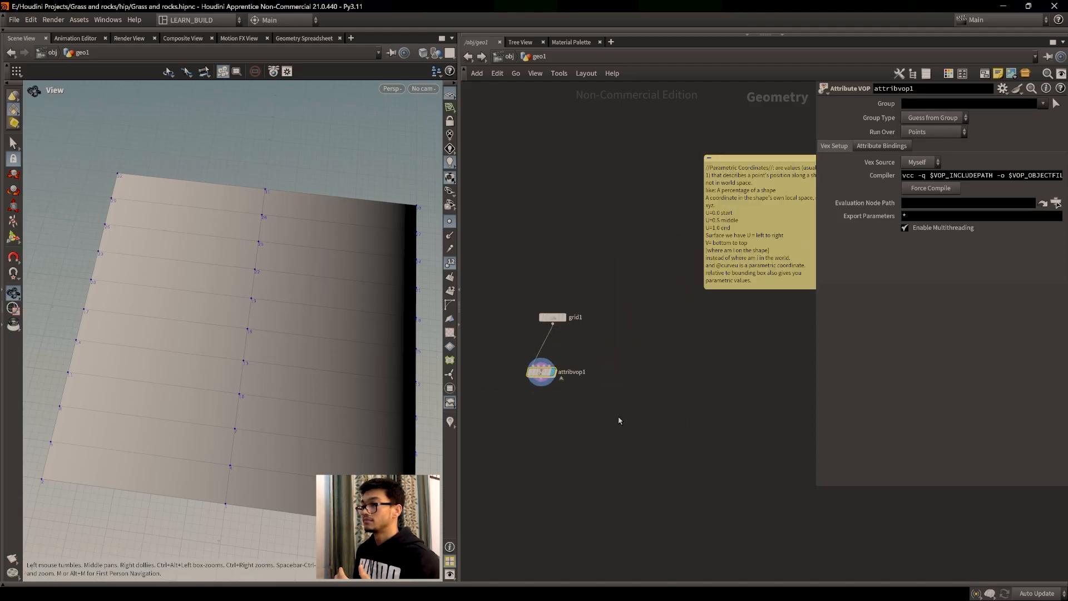
scroll(668, 434, "up", 4)
scroll(683, 413, "up", 1)
scroll(682, 388, "down", 1)
scroll(728, 345, "up", 2)
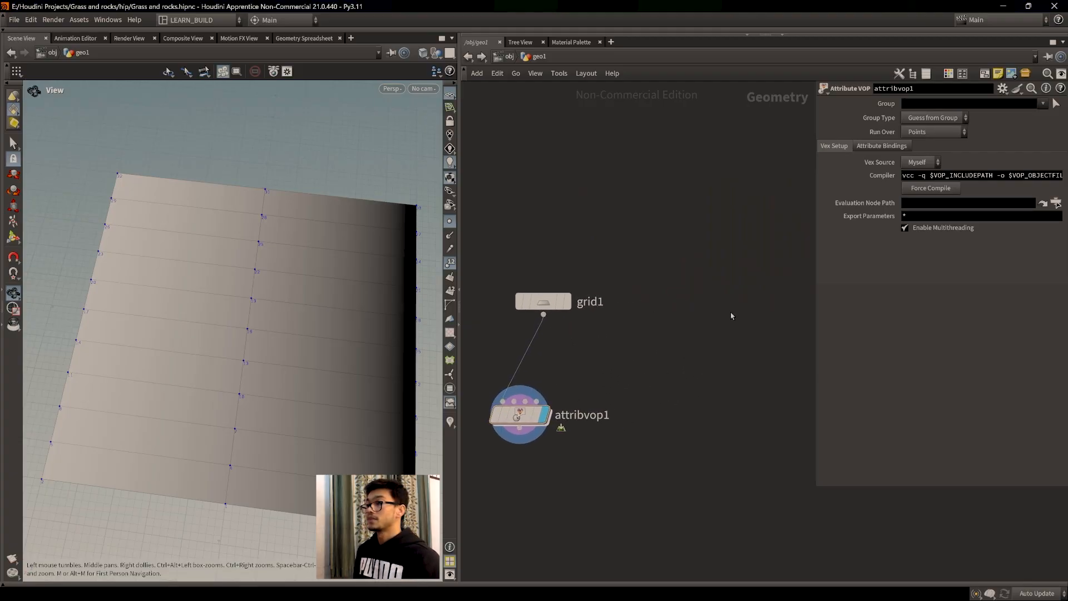
key("Tab")
type("heli")
key("Return")
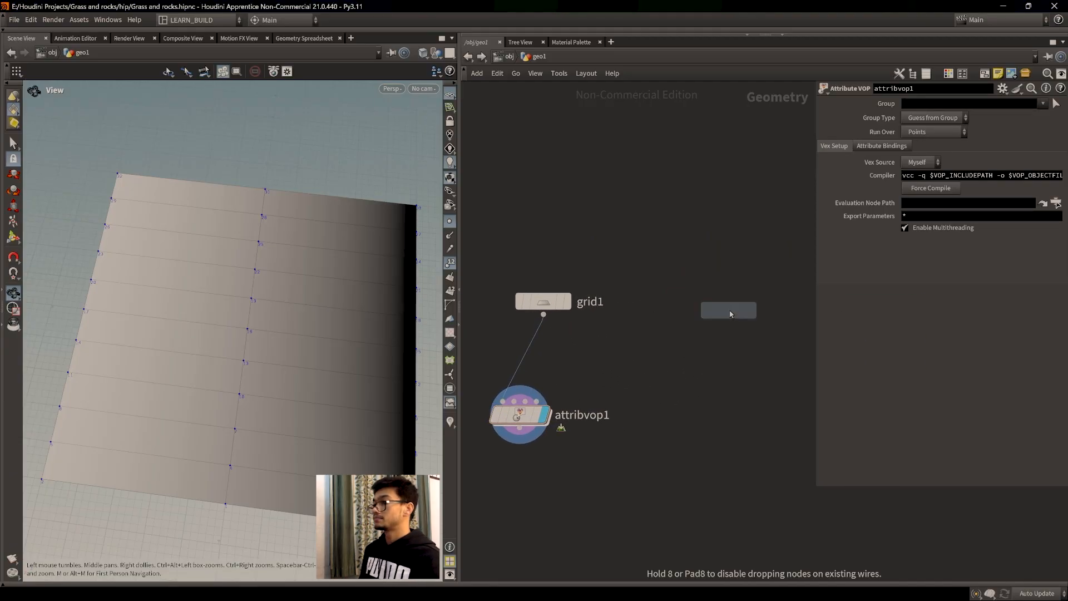
left_click(716, 283)
Add a Resample node fed by helix1, display it and frame the curve in the viewport.
key("Tab")
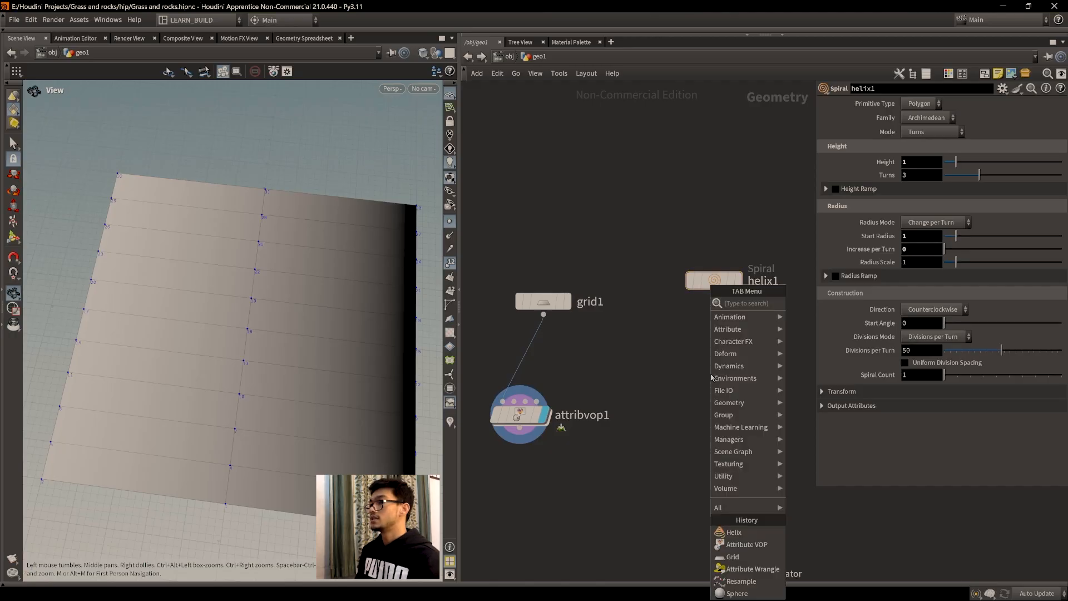
type("resam")
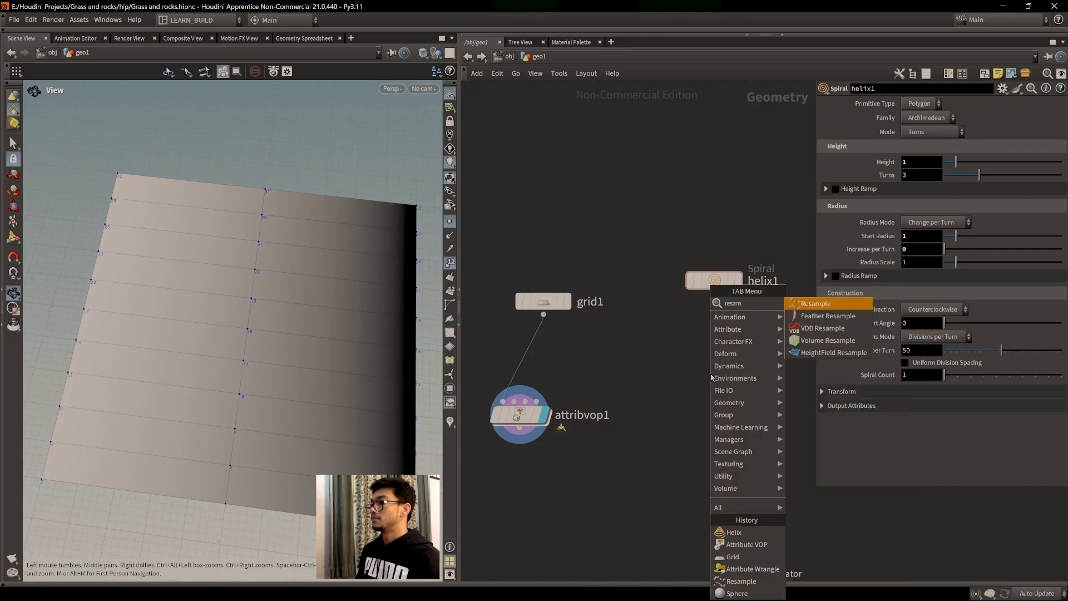
key("Return")
left_click(700, 359)
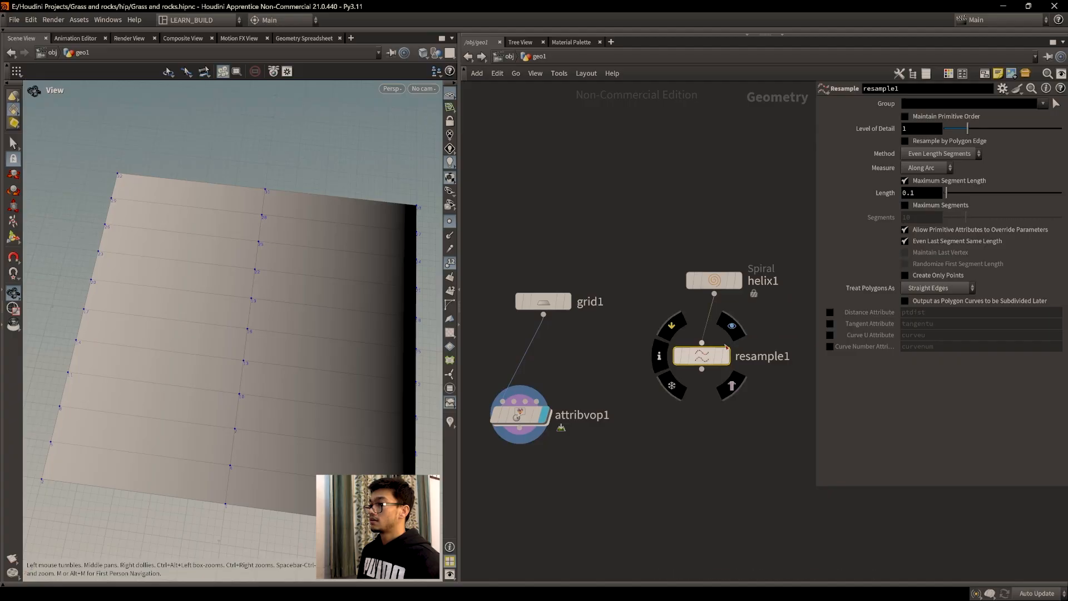
key("f")
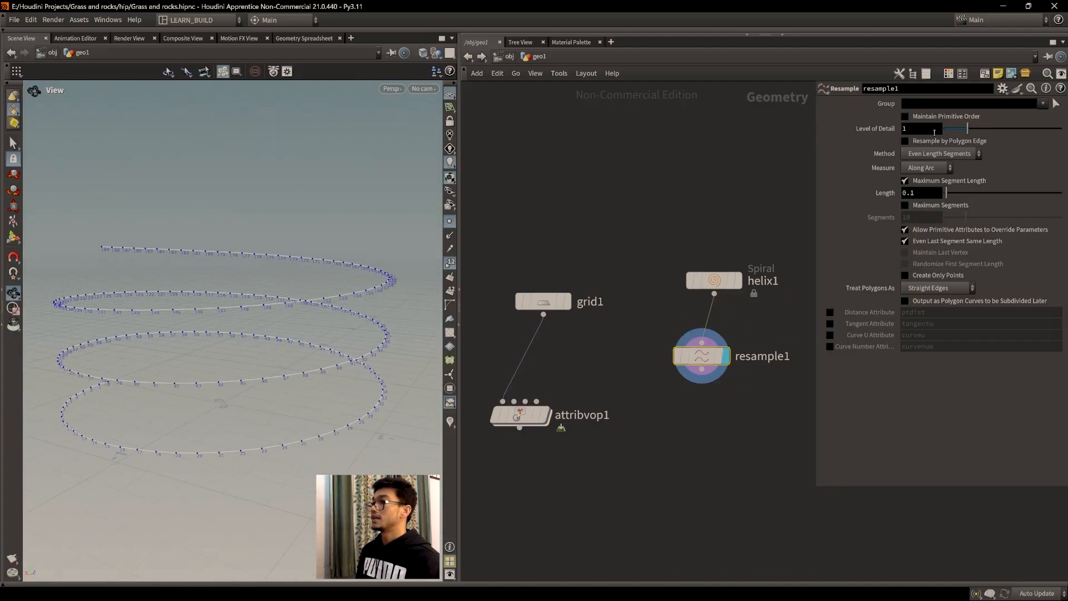
Hide the point numbers in the viewport, leaving the resampled helix's point markers displayed.
mouse_move(943, 235)
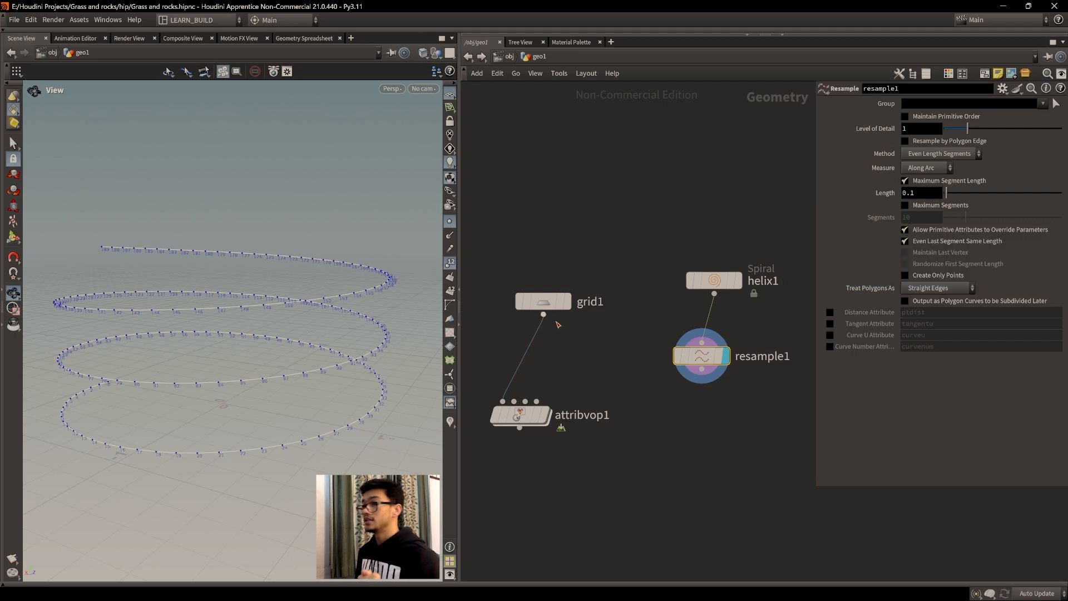
middle_click_drag(289, 364, 304, 351)
left_click(450, 262)
left_click_drag(335, 297, 325, 332)
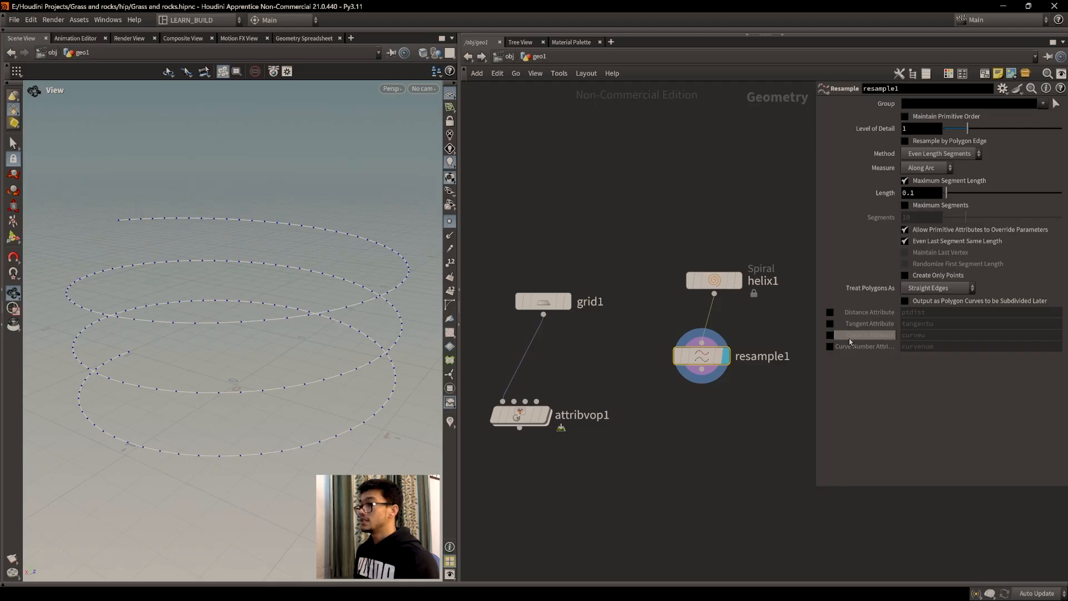
Read the description of resample1's Curve U Attribute and enable it with the name curveu.
mouse_move(896, 343)
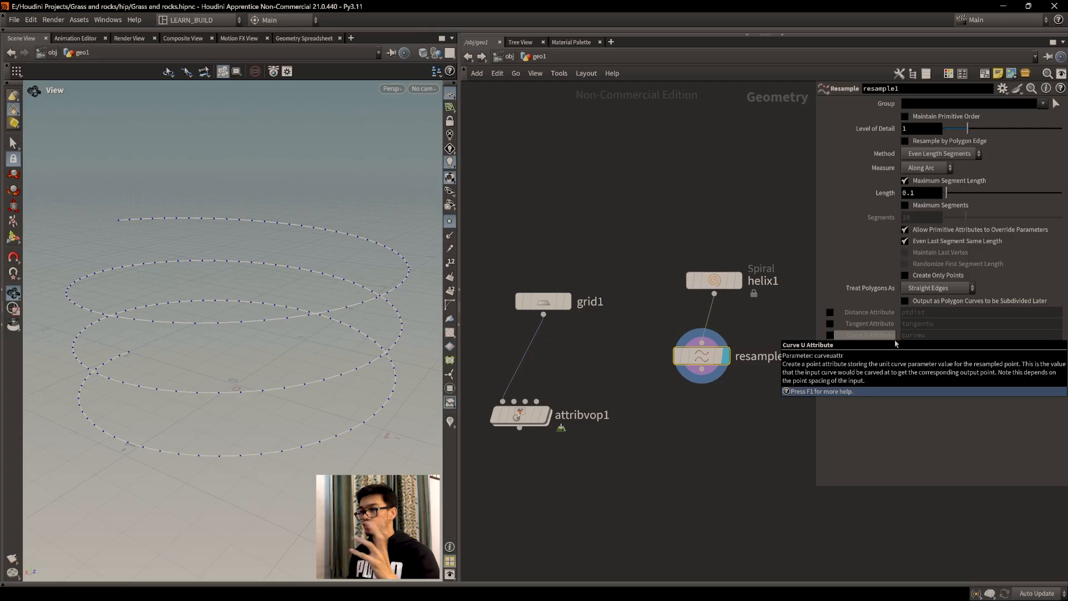
middle_click_drag(745, 404, 716, 400)
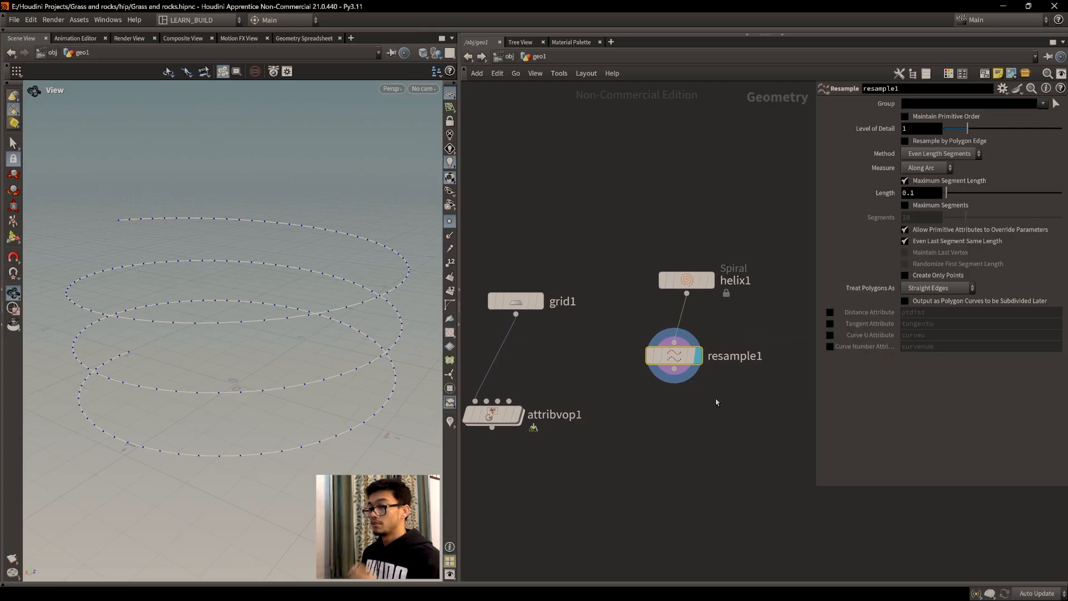
left_click_drag(682, 361, 700, 363)
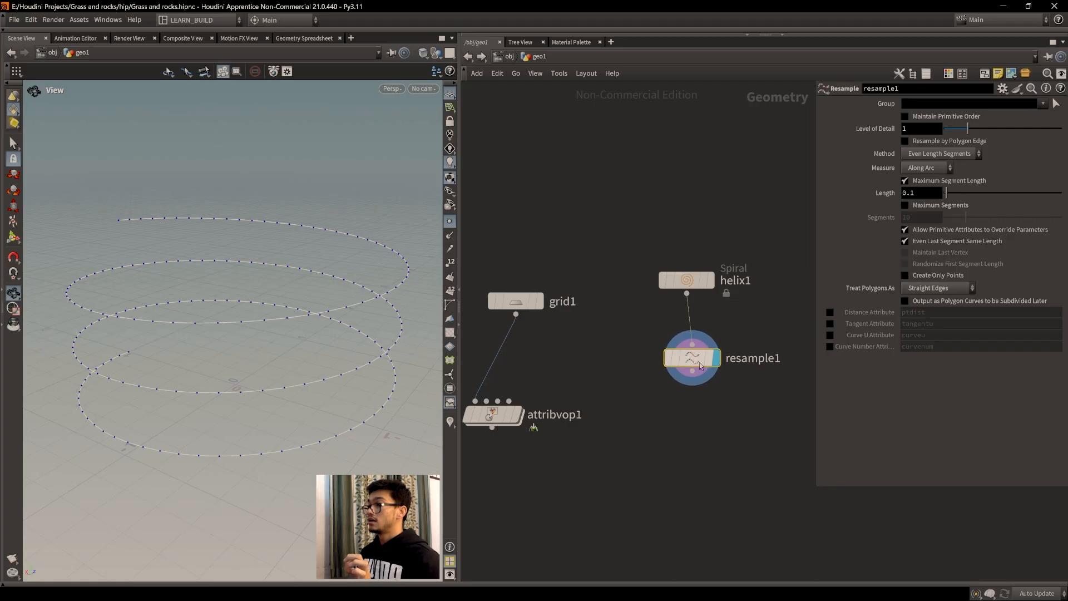
left_click(830, 334)
double_click(912, 335)
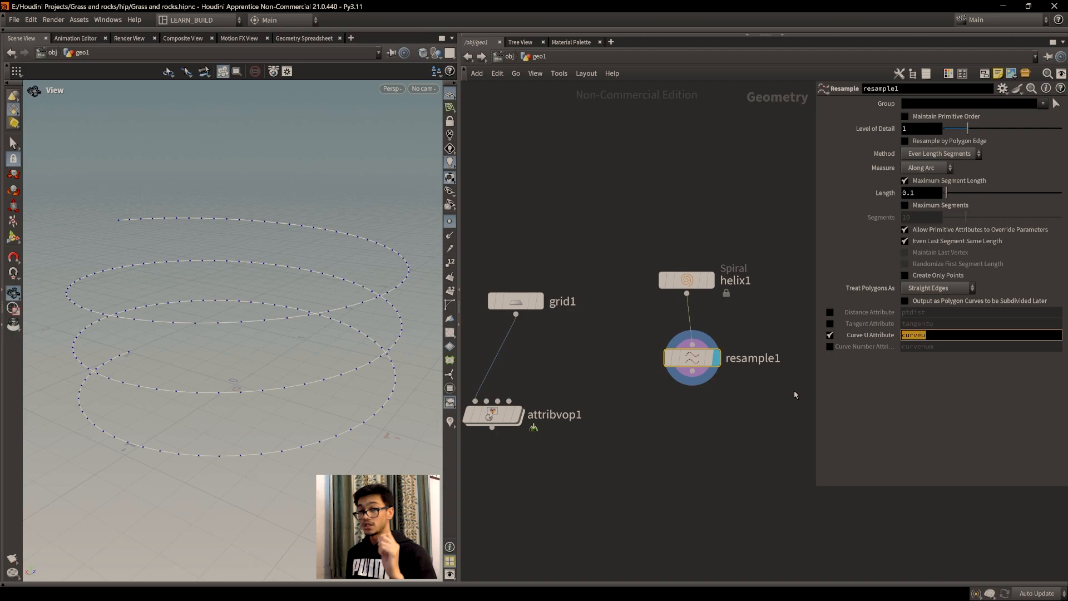
left_click(775, 402)
left_click_drag(706, 360, 701, 359)
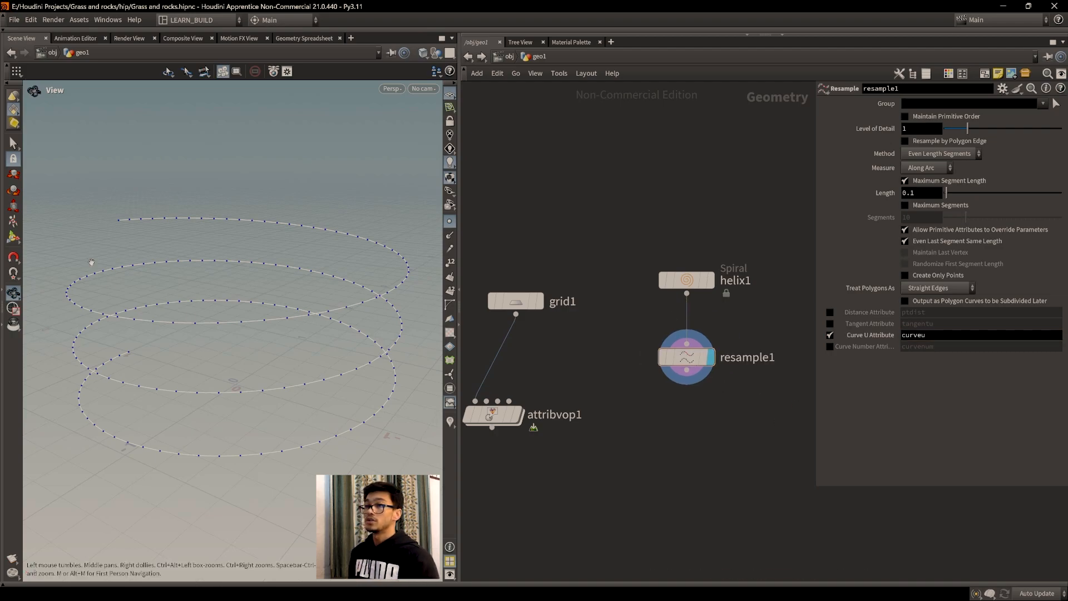
Inspect the resampled helix from several angles, following its points along the curve from start to end.
left_click_drag(196, 317, 286, 362)
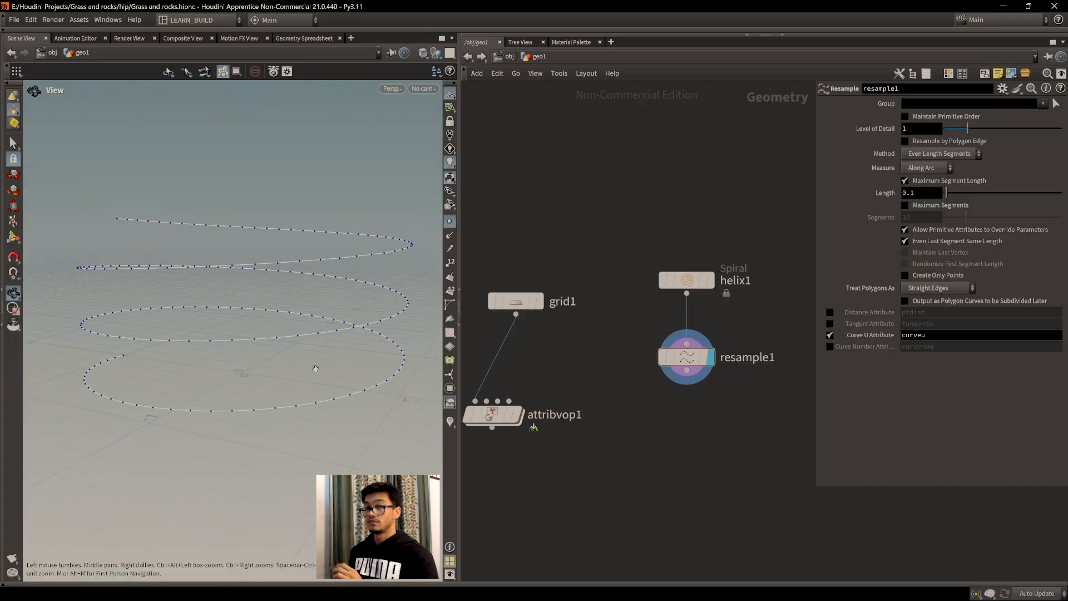
scroll(228, 334, "up", 3)
middle_click_drag(225, 333, 240, 343)
scroll(241, 343, "down", 2)
left_click_drag(240, 347, 227, 376)
scroll(237, 374, "down", 1)
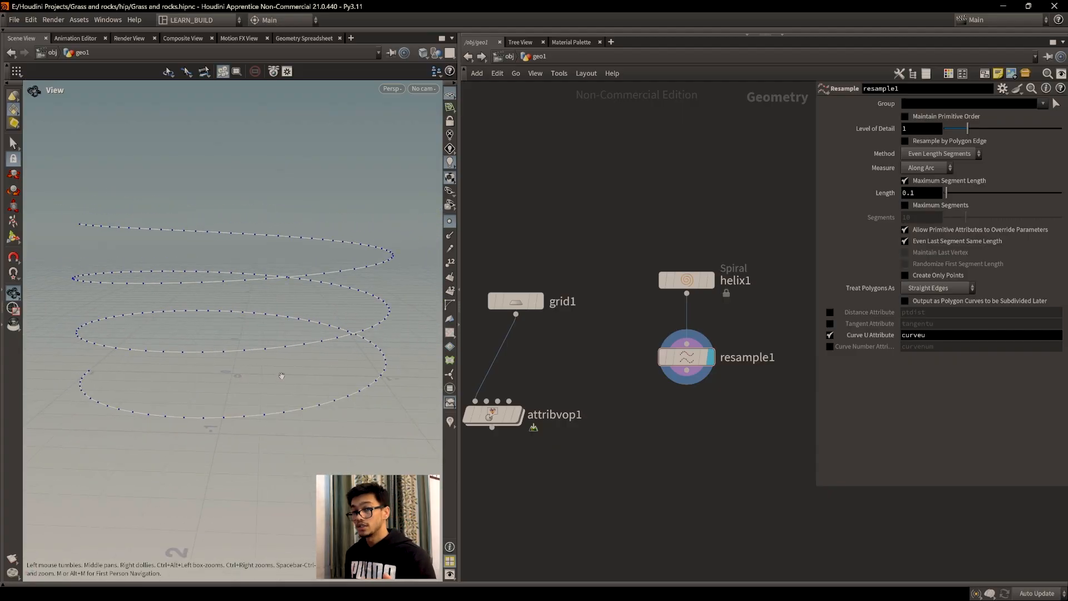
left_click_drag(239, 403, 147, 406)
left_click_drag(258, 318, 274, 405)
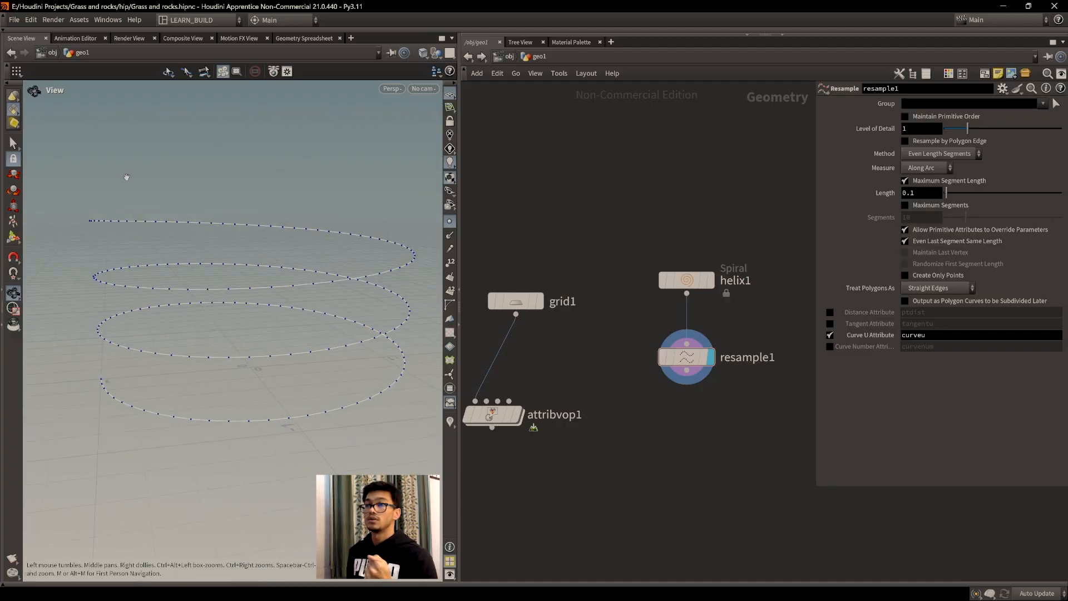
left_click_drag(157, 418, 238, 403)
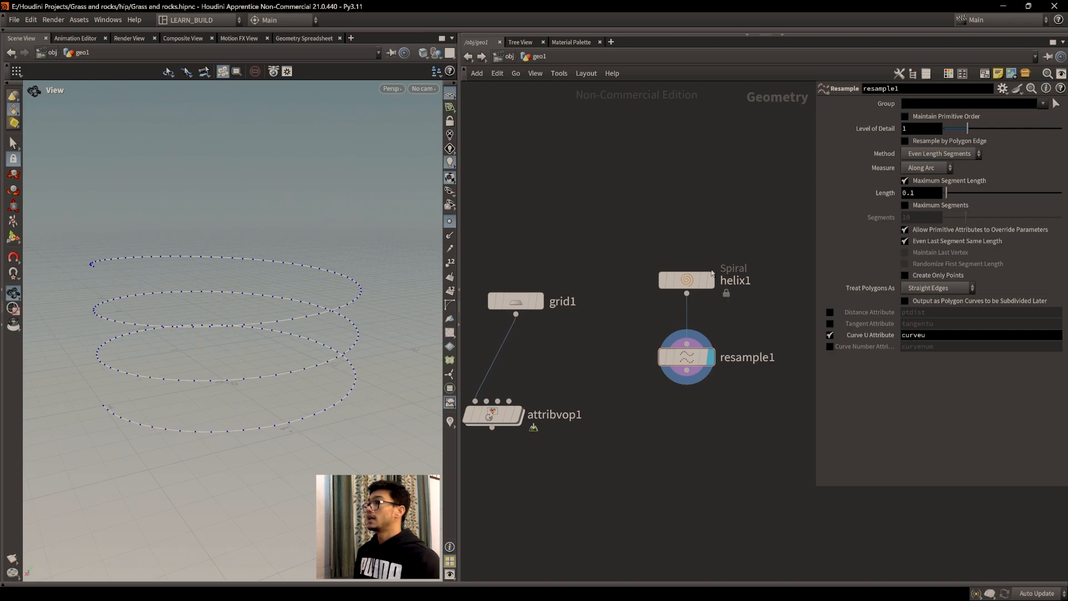
Space out helix1 and resample1 and try inserting a Sweep node on the wire between them.
left_click_drag(689, 281, 677, 252)
left_click_drag(689, 360, 648, 361)
key("Tab")
type("sweep")
key("Return")
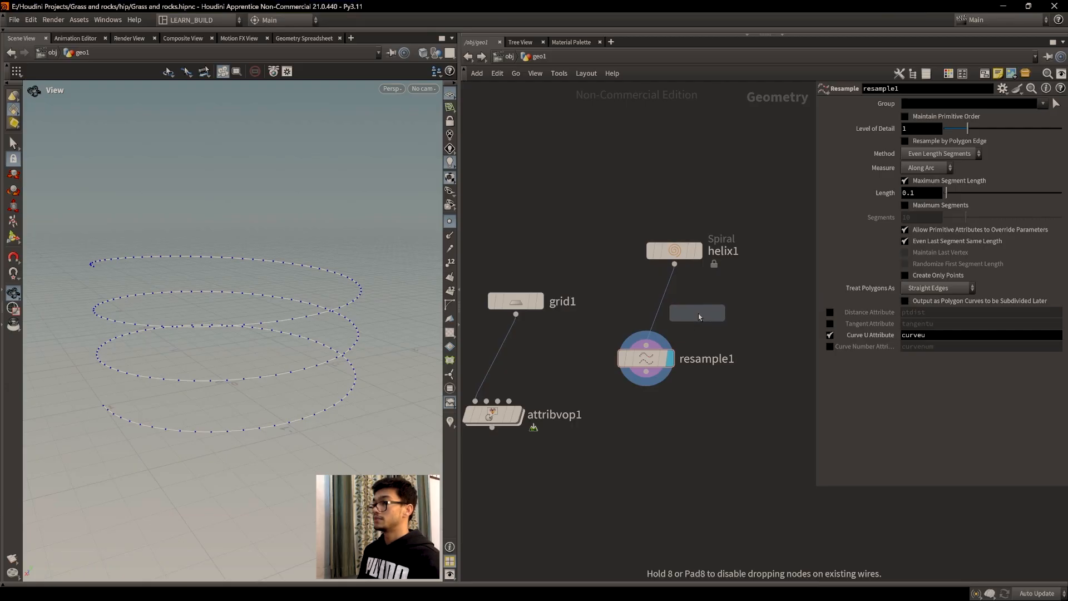
left_click(705, 318)
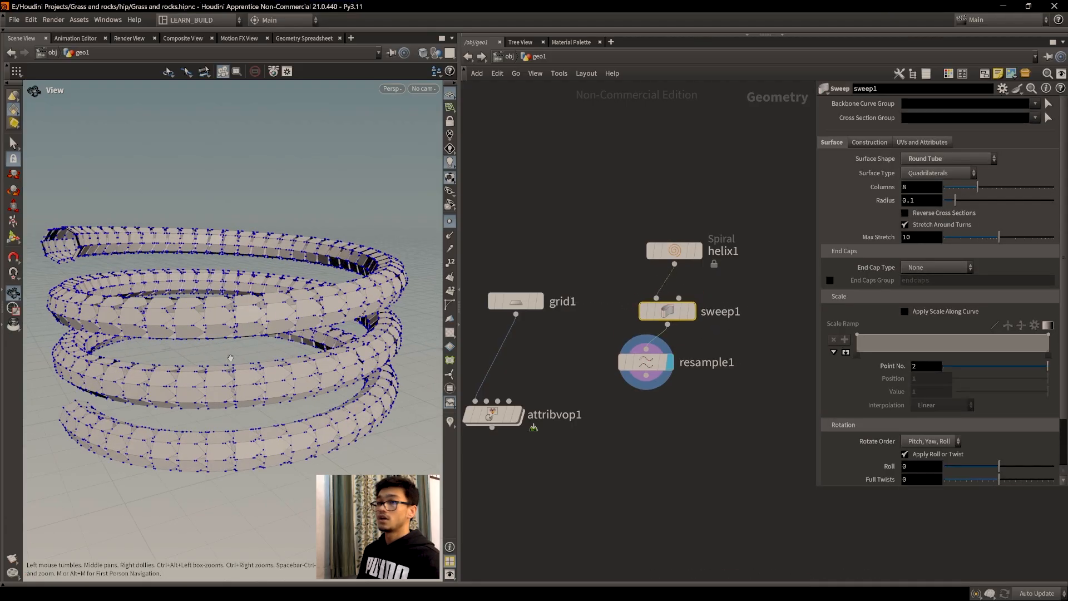
Inspect the swept tube up close, and detach and delete the Sweep node between helix1 and resample1.
scroll(230, 358, "up", 5)
left_click_drag(231, 358, 296, 349)
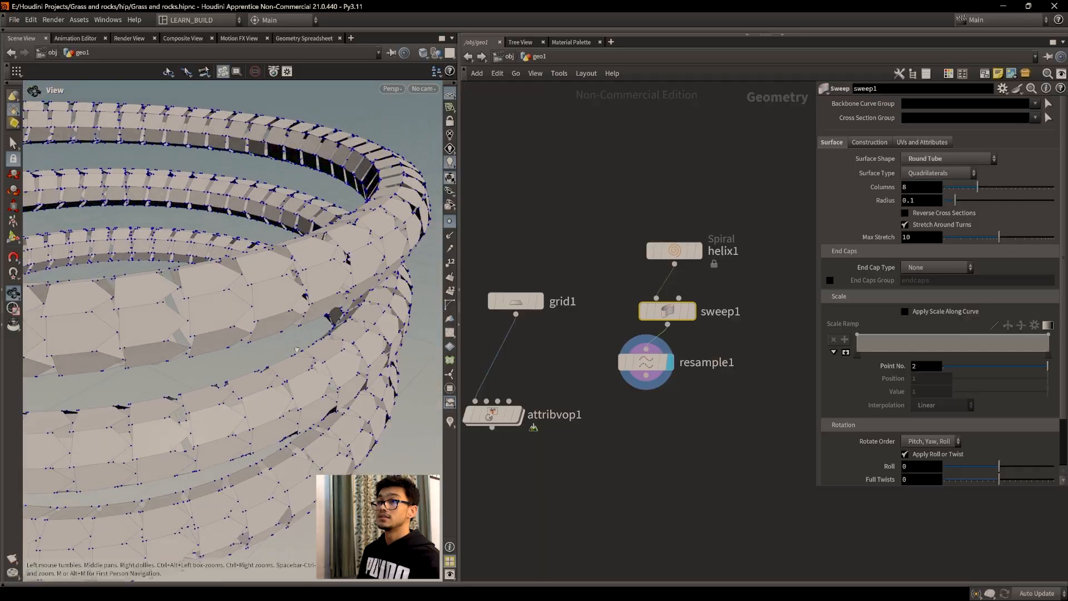
scroll(296, 349, "down", 8)
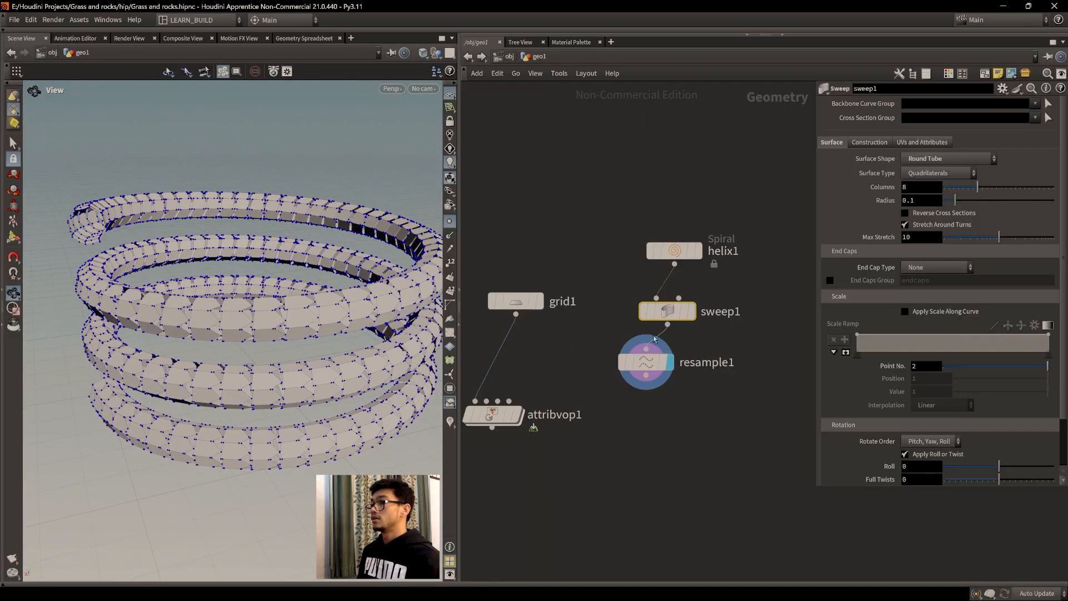
left_click_drag(684, 317, 744, 324)
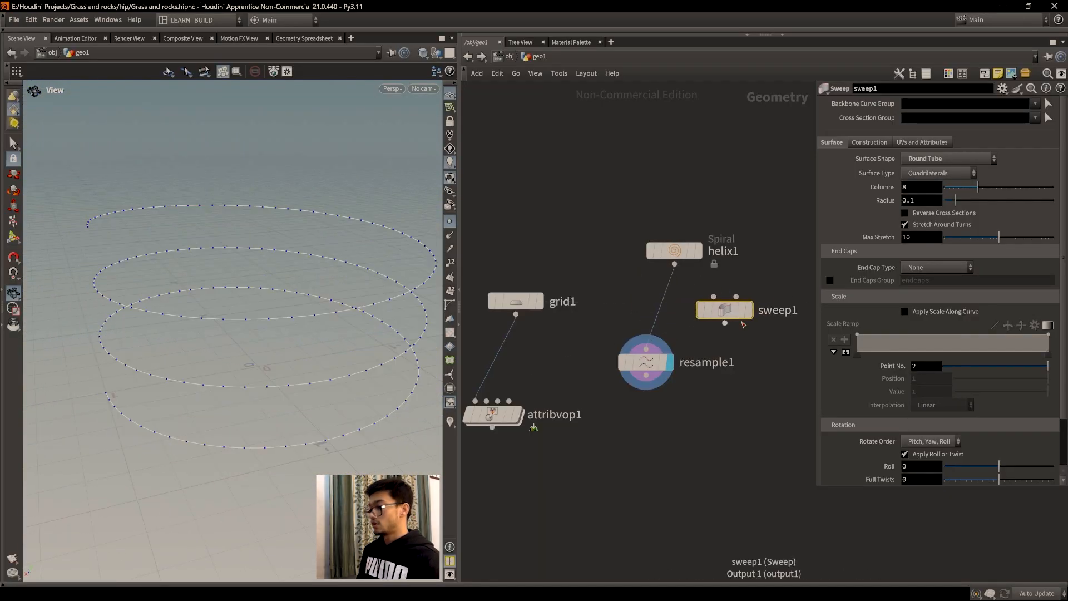
key("Delete")
View the resampled helix from other angles and open the Geometry Spreadsheet to examine its points' curveu values.
left_click_drag(217, 339, 239, 393)
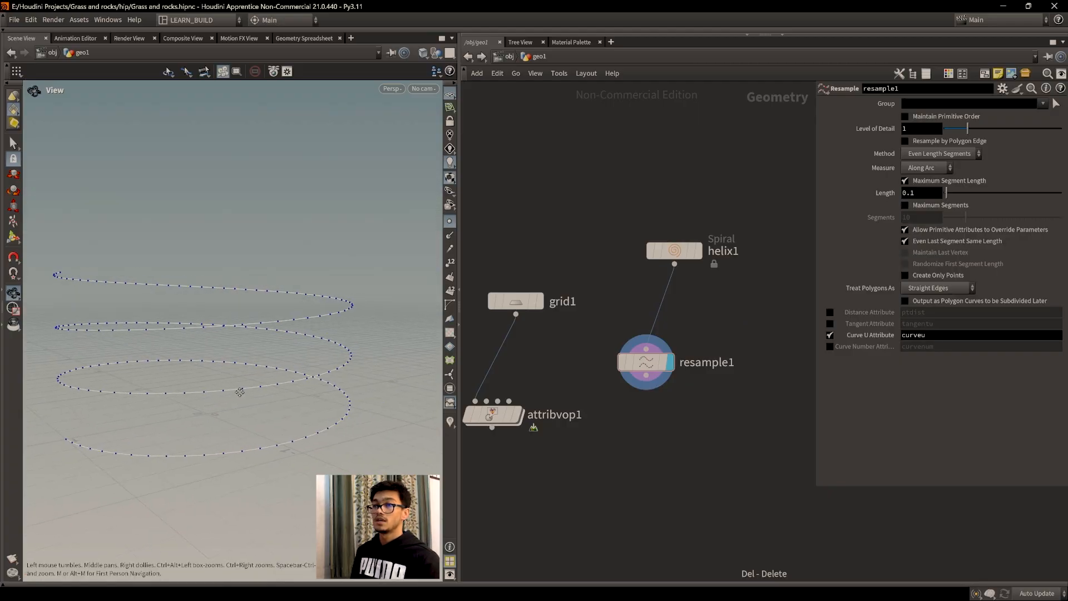
middle_click_drag(233, 408, 288, 397)
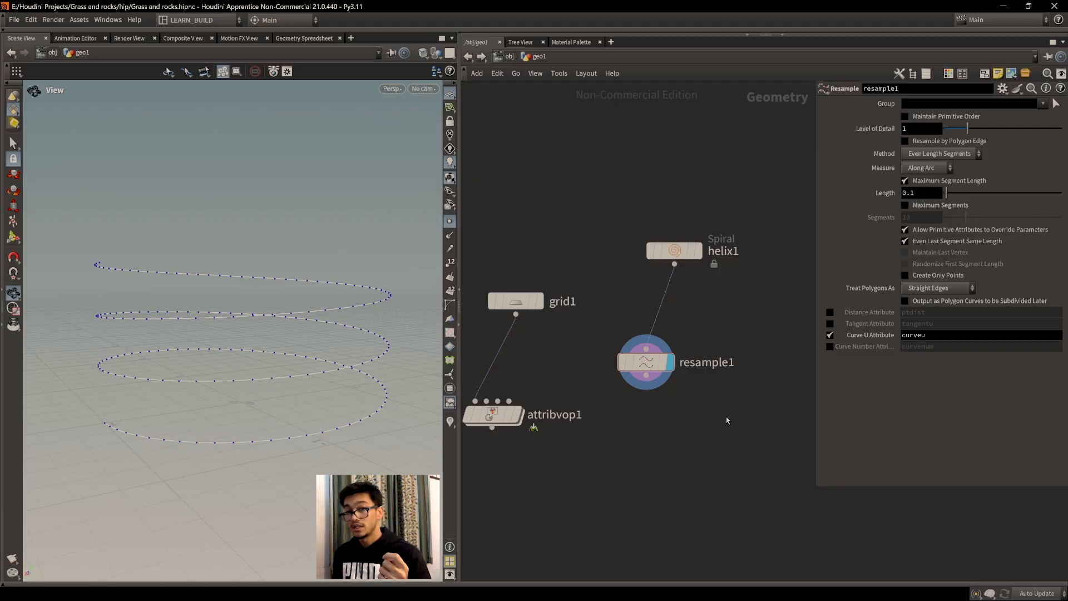
left_click_drag(245, 289, 63, 461)
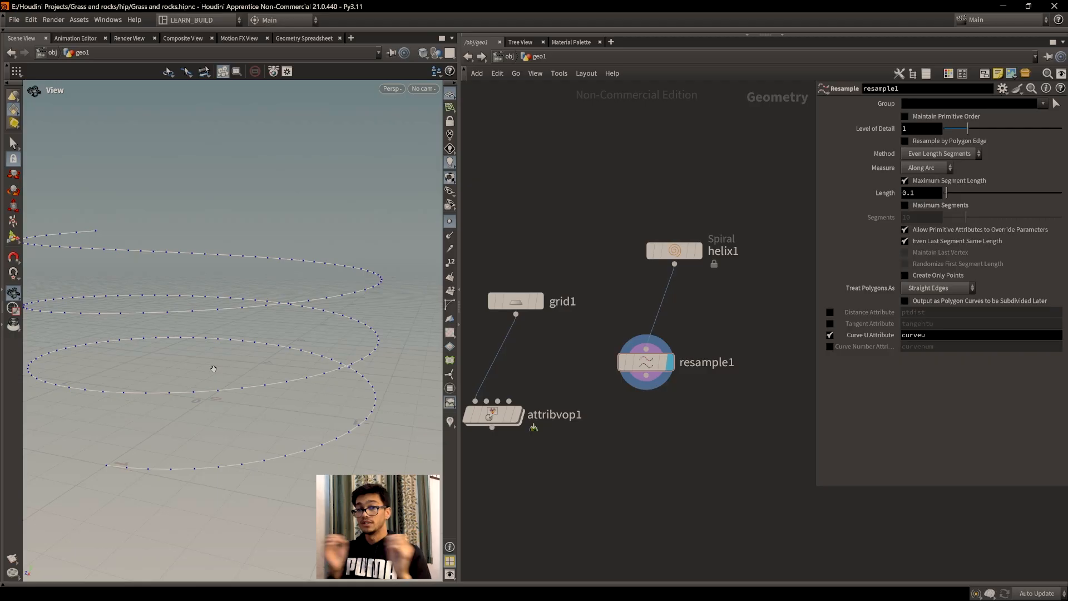
left_click(308, 40)
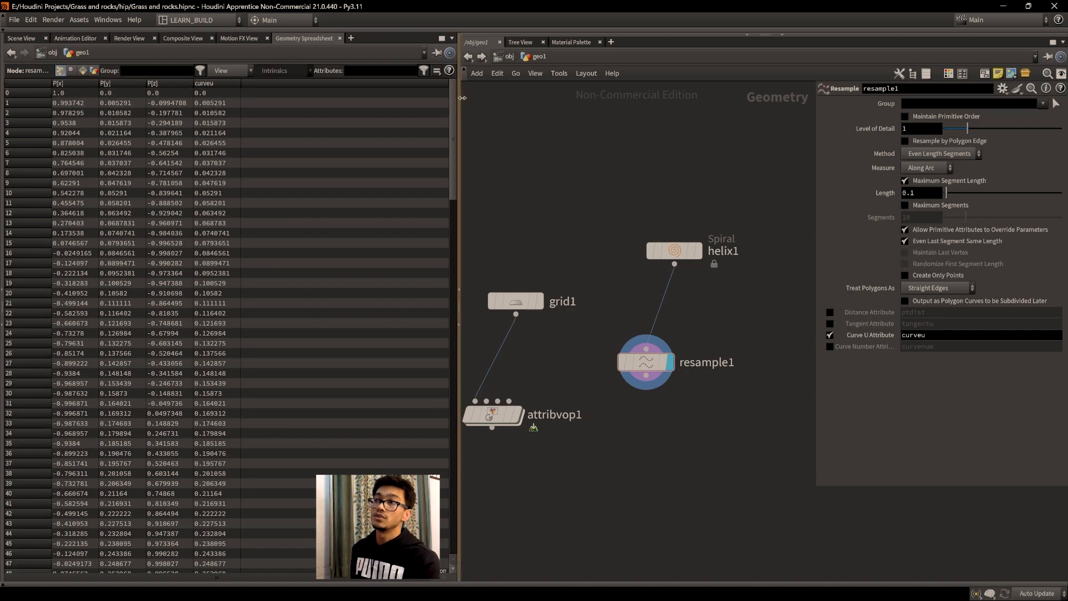
Examine the curveu values of the last points in the Geometry Spreadsheet, and return to the Scene View.
left_click_drag(453, 101, 451, 494)
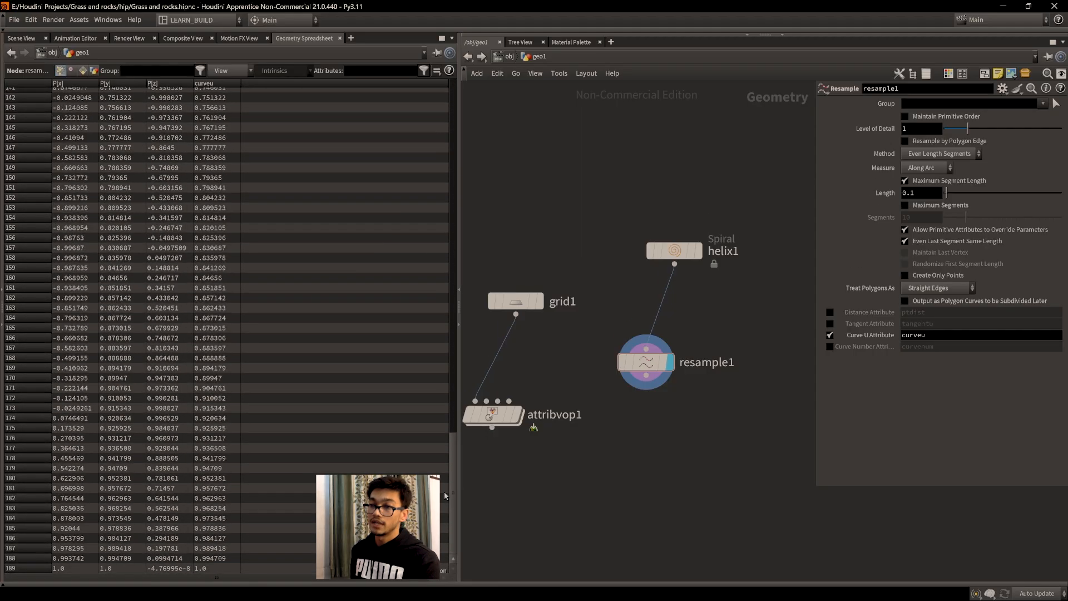
left_click(22, 38)
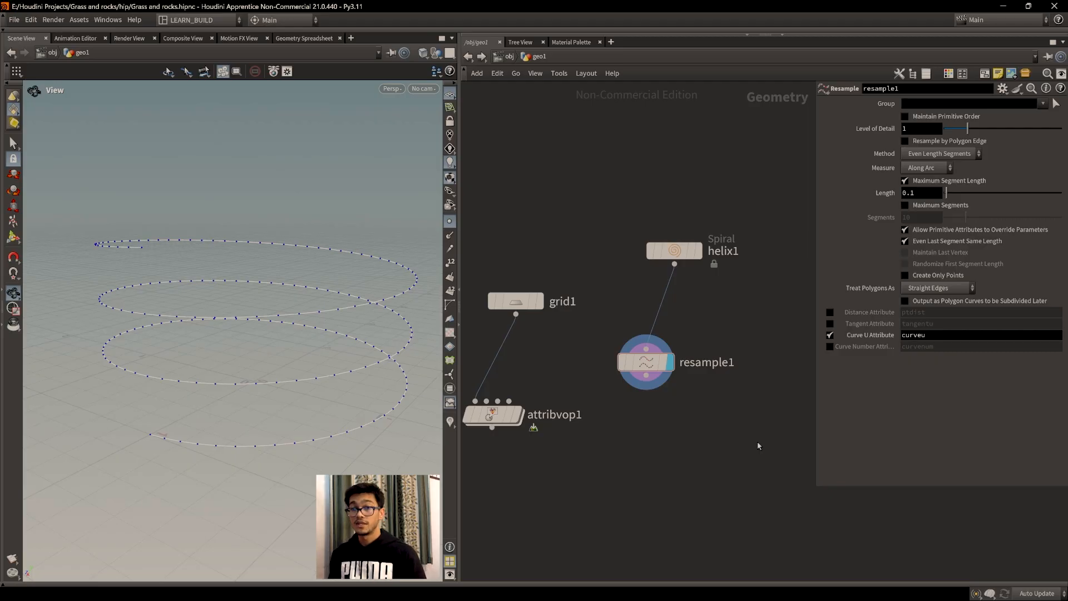
In the Parametric Coordinates sticky note, replace "the shape's" with "their" so the line reads "A coordinate in their own local space, not xyz.".
scroll(682, 450, "down", 6)
middle_click_drag(682, 467, 599, 489)
scroll(743, 445, "up", 2)
middle_click_drag(743, 445, 744, 532)
scroll(717, 480, "up", 3)
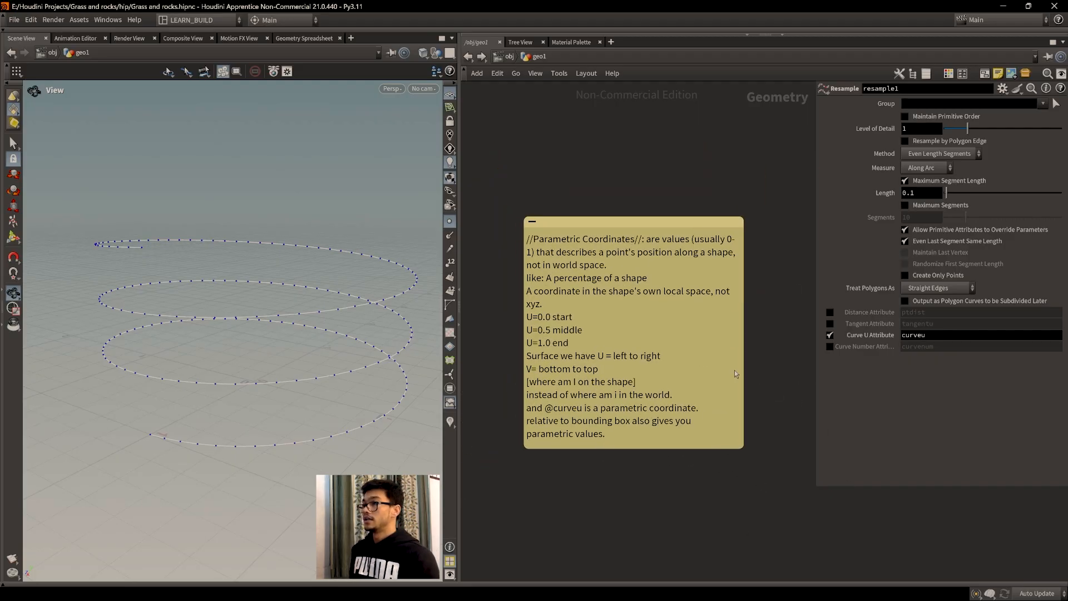
left_click(635, 294)
double_click(611, 295)
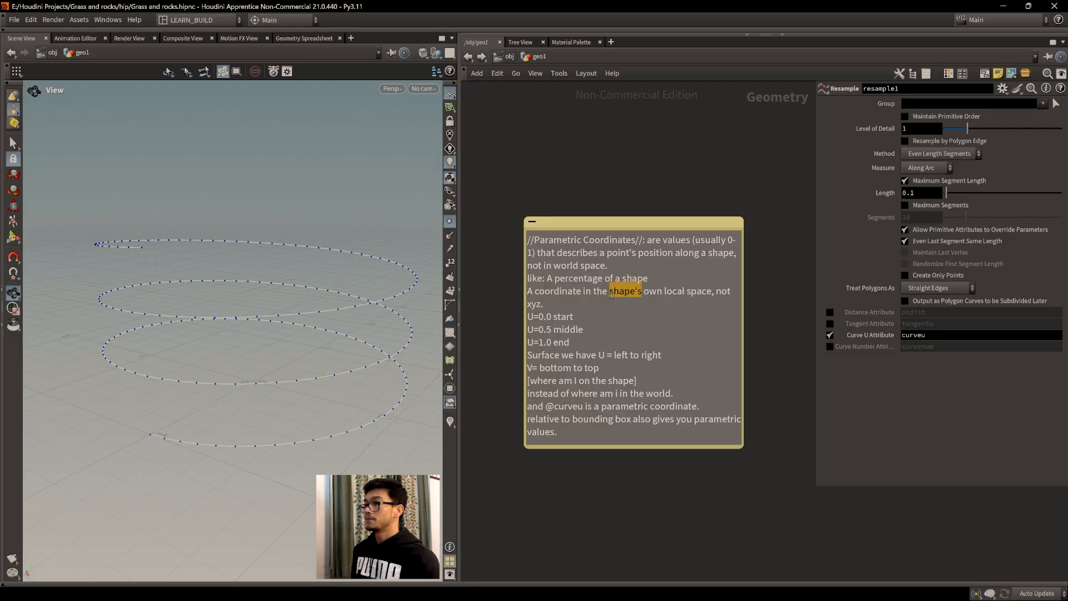
key("BackSpace")
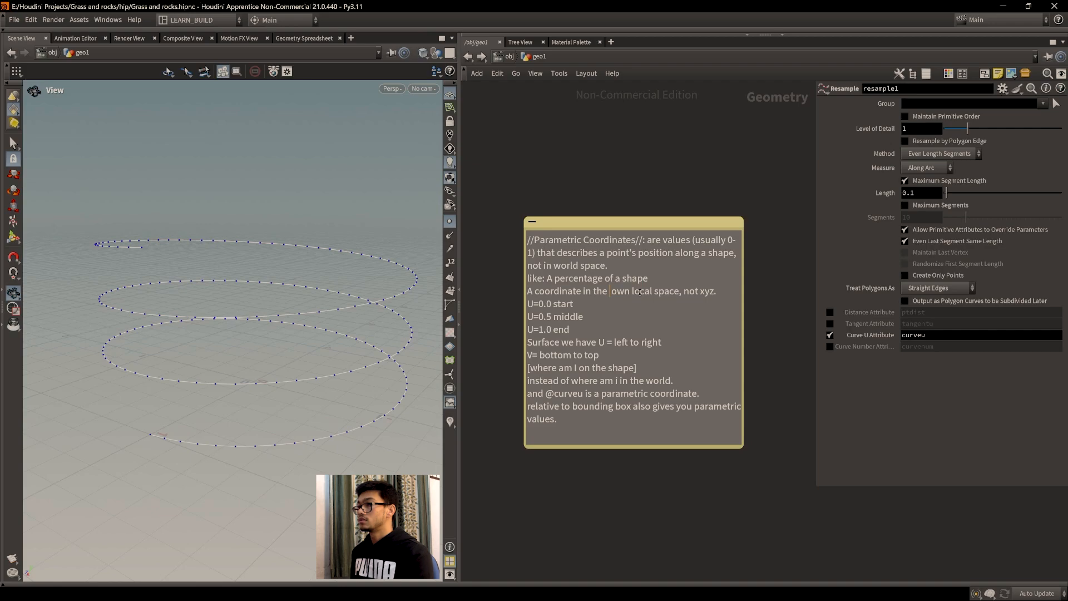
key("BackSpace")
key("BackSpace")
type("eir")
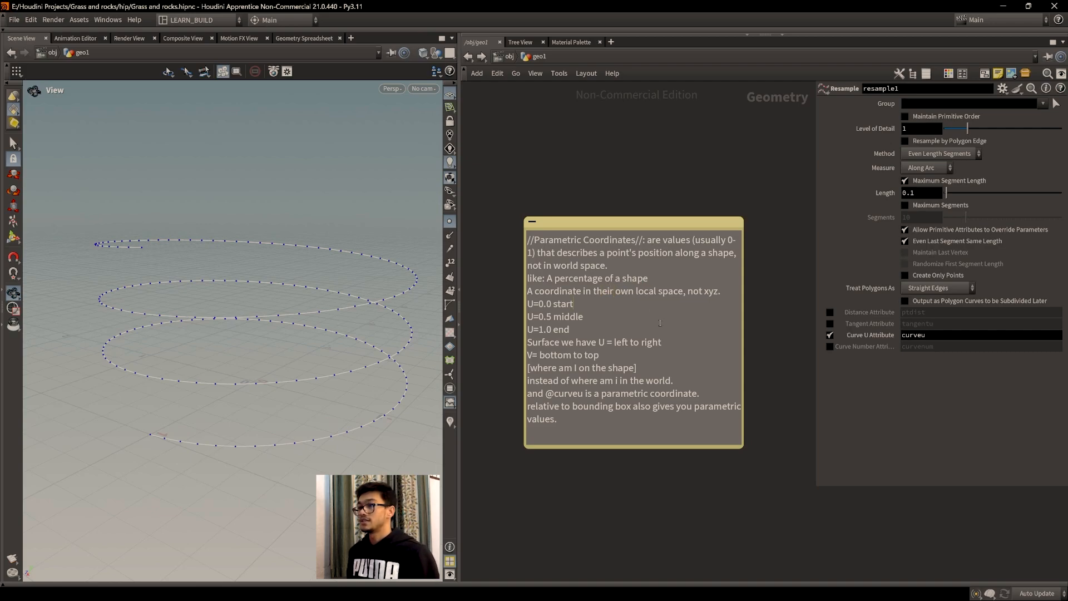
left_click_drag(638, 223, 641, 221)
Move resample1 so it sits below and to the right of helix1.
scroll(191, 446, "up", 2)
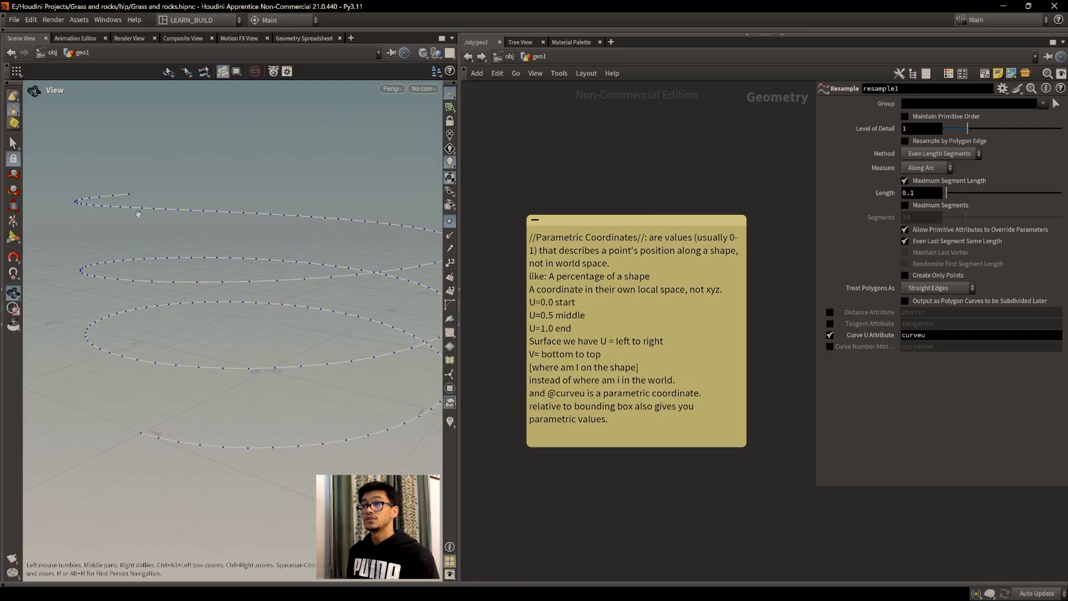
scroll(239, 305, "down", 2)
scroll(318, 303, "up", 1)
scroll(724, 517, "down", 4)
middle_click_drag(640, 558, 642, 449)
scroll(621, 460, "up", 3)
scroll(641, 450, "up", 2)
middle_click_drag(648, 413, 675, 443)
left_click_drag(567, 388, 730, 392)
middle_click_drag(730, 391, 672, 394)
left_click_drag(672, 394, 672, 371)
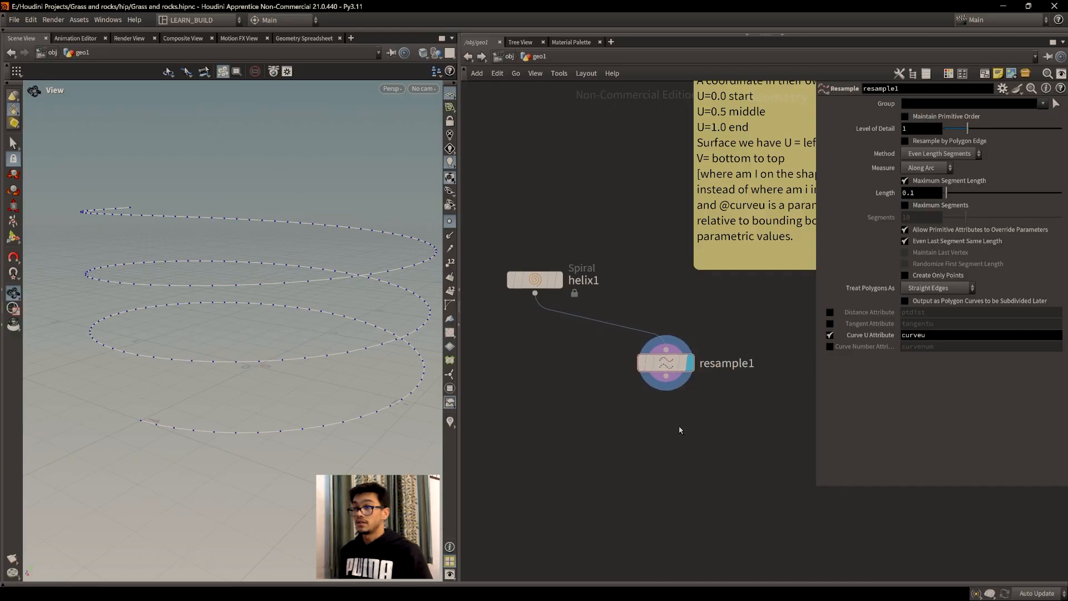
Enable the curveu Point Attribute visualizer and follow the values along the helix from its start to its end.
left_click(452, 422)
right_click(452, 422)
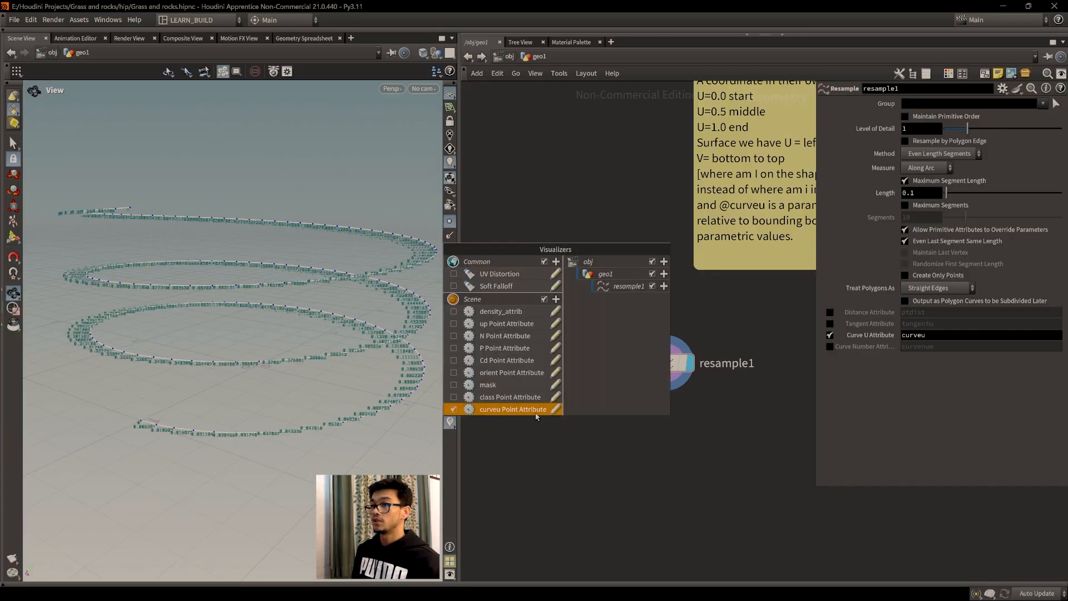
right_click_drag(360, 443, 158, 455)
left_click_drag(157, 455, 182, 286)
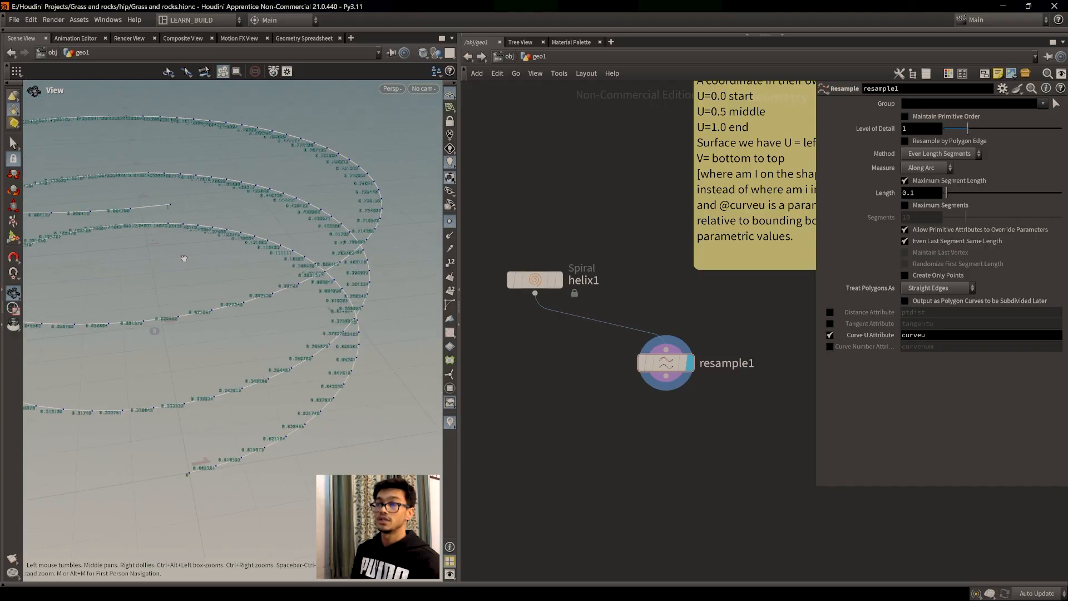
left_click_drag(174, 216, 194, 397)
mouse_move(281, 414)
left_mouse_down()
mouse_move(250, 404)
mouse_move(265, 407)
left_mouse_up()
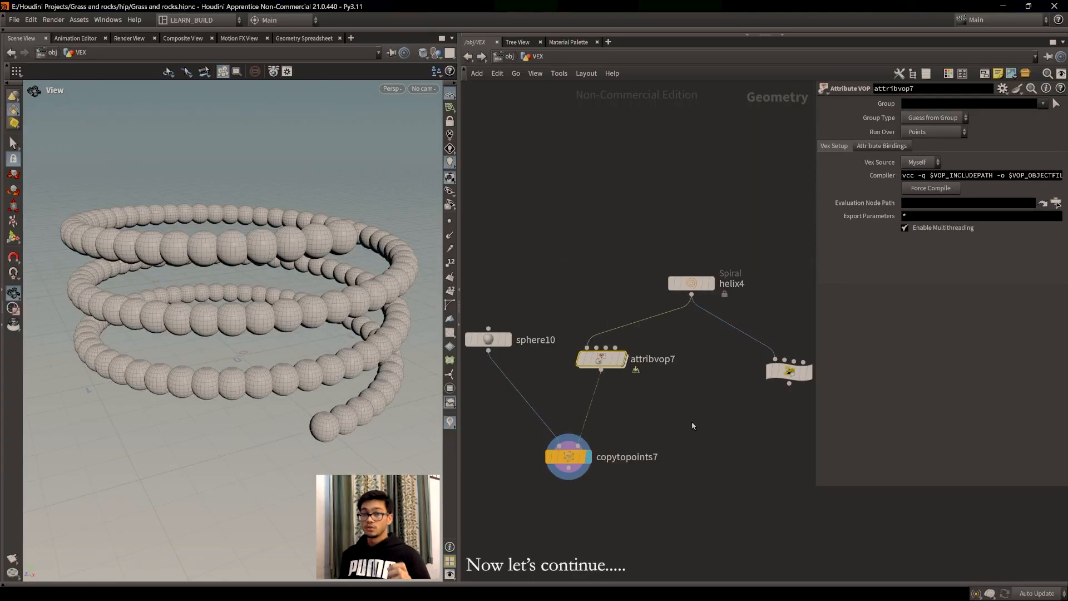
In the VEX network, insert a Resample node between helix4 and attribvop7 and enable its Curve U Attribute.
middle_click_drag(628, 419, 692, 406)
middle_click_drag(753, 374, 693, 412)
left_click_drag(699, 311, 702, 273)
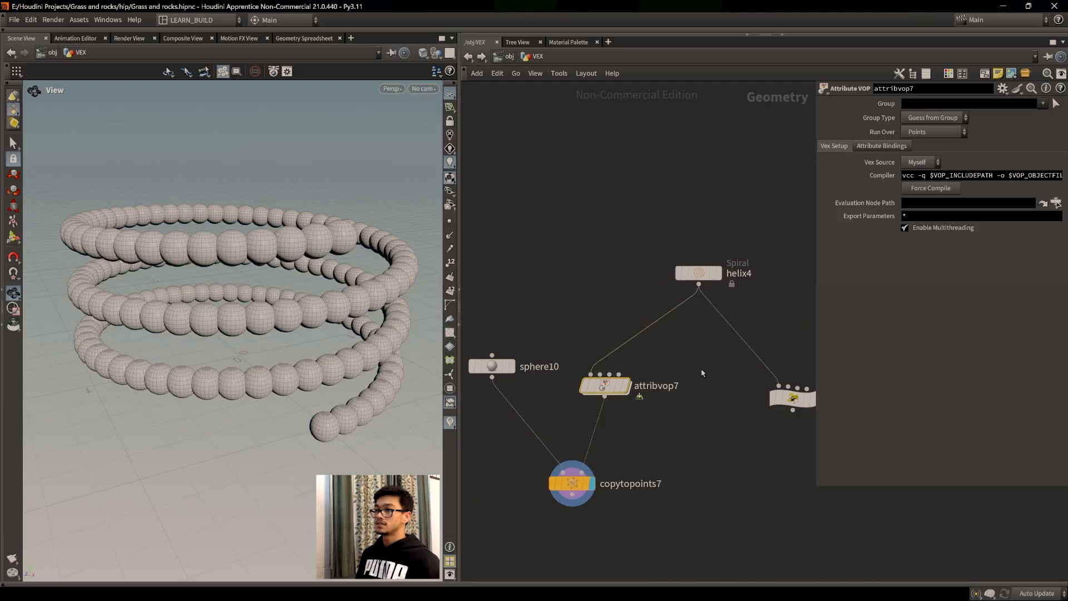
left_click_drag(606, 386, 598, 411)
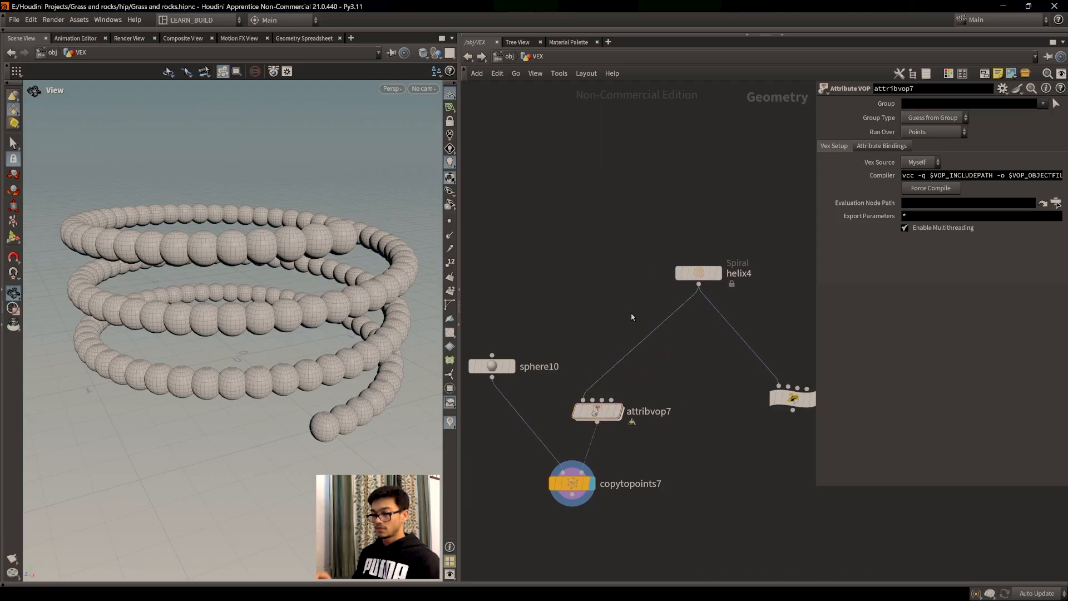
key("Tab")
type("resam")
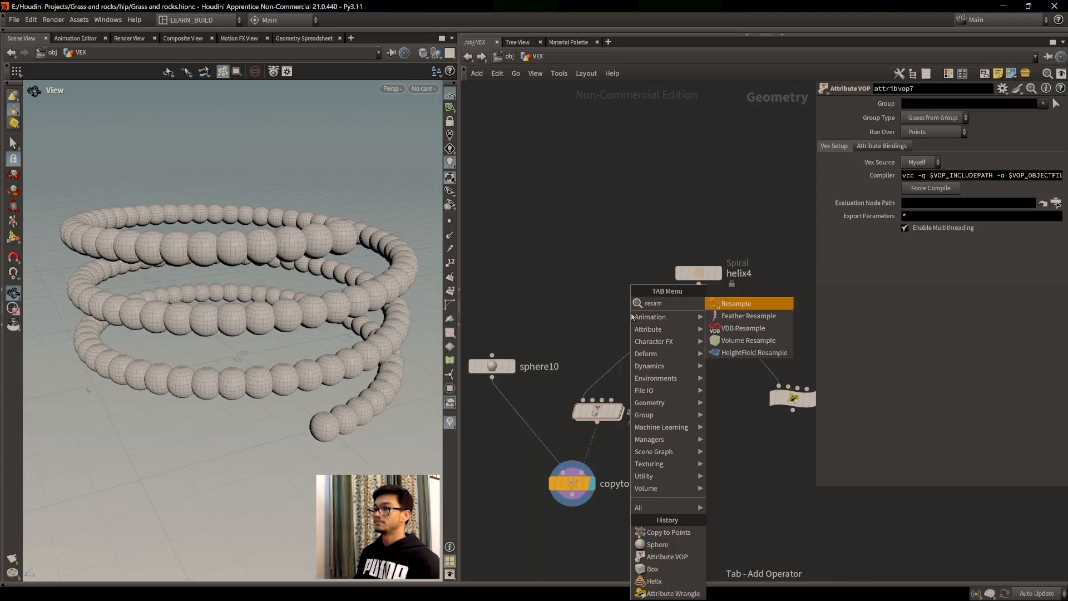
key("Return")
left_click(650, 338)
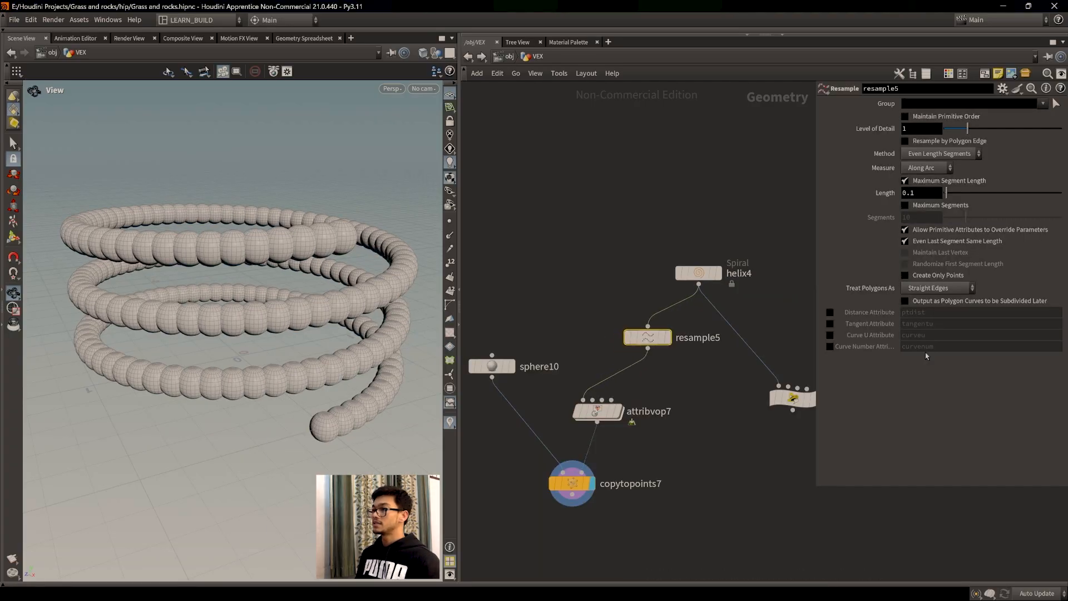
left_click(830, 335)
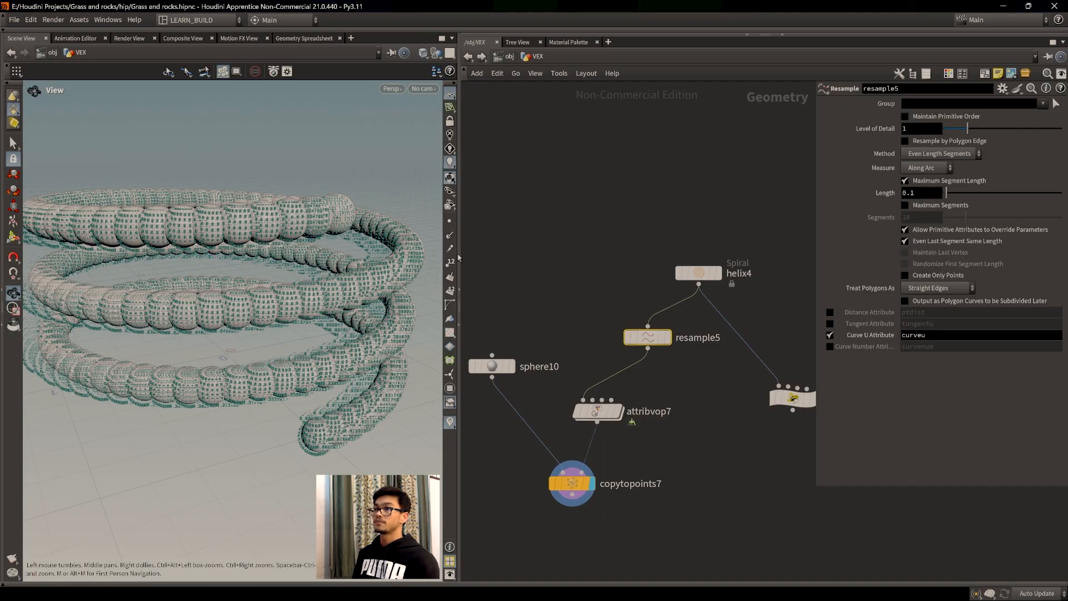
Turn off the attribute visualizers in the viewport and display the output of attribvop7.
left_click_drag(384, 356, 351, 335)
left_click(451, 424)
left_click_drag(356, 389, 323, 426)
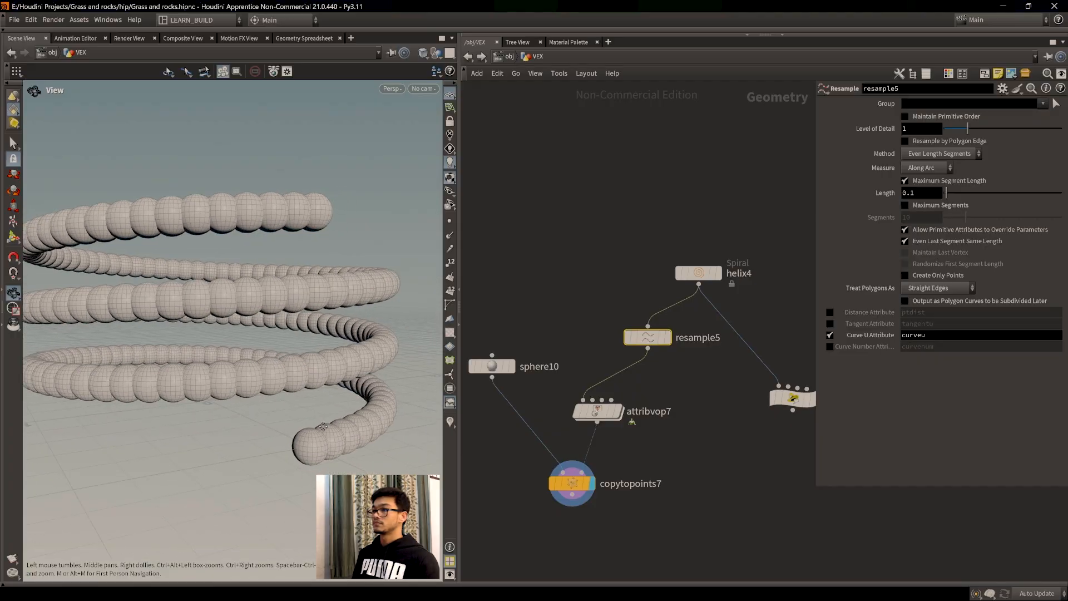
left_click_drag(649, 337, 635, 344)
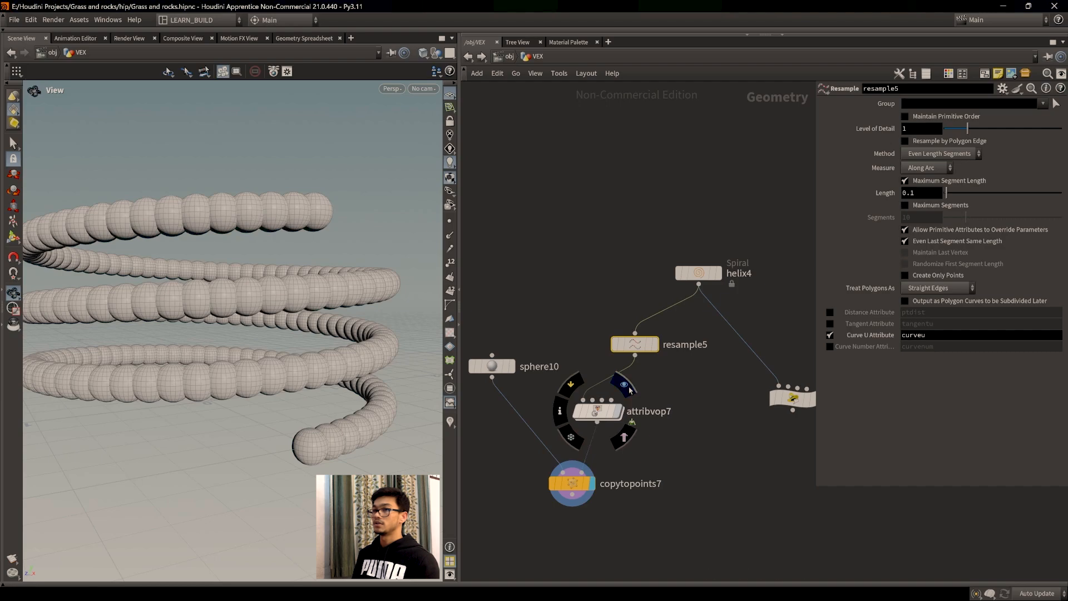
left_click(619, 412)
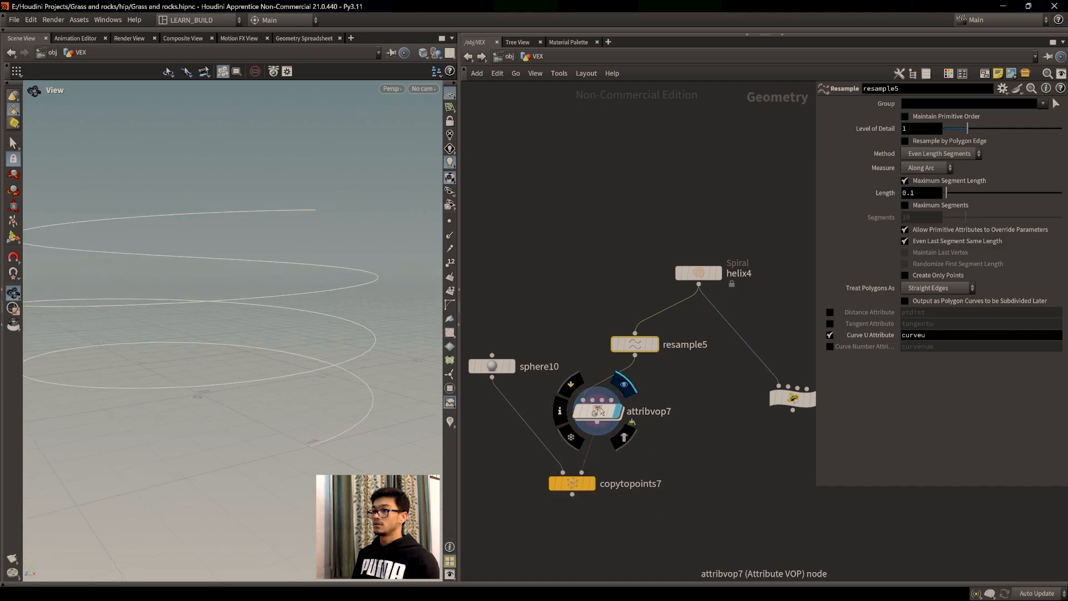
double_click(598, 412)
left_click(511, 58)
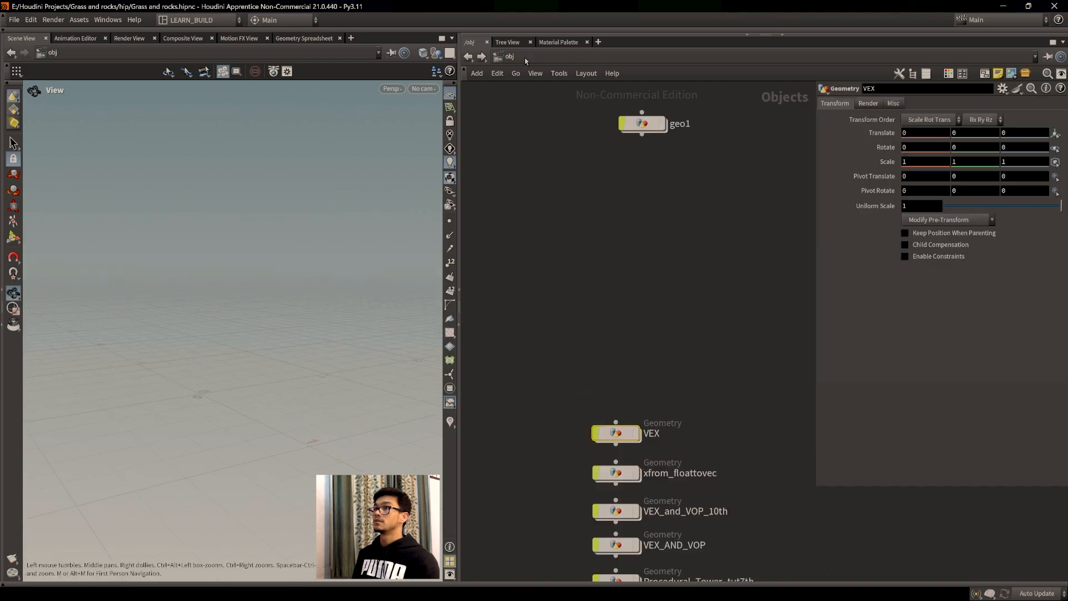
double_click(643, 123)
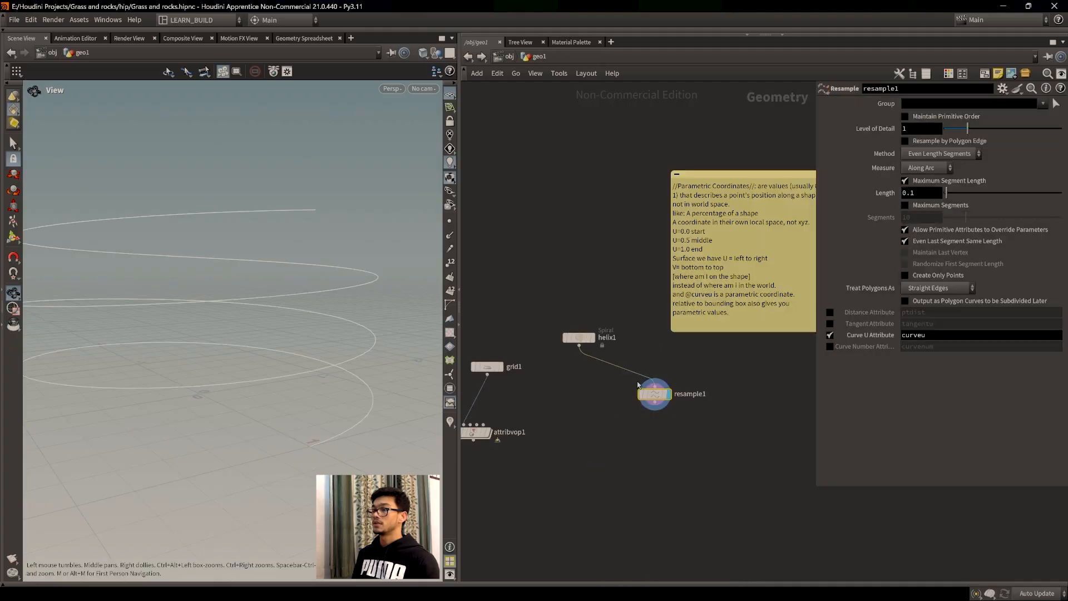
left_click(500, 57)
left_click(640, 287)
left_click(525, 58)
left_click(506, 99)
left_click(506, 56)
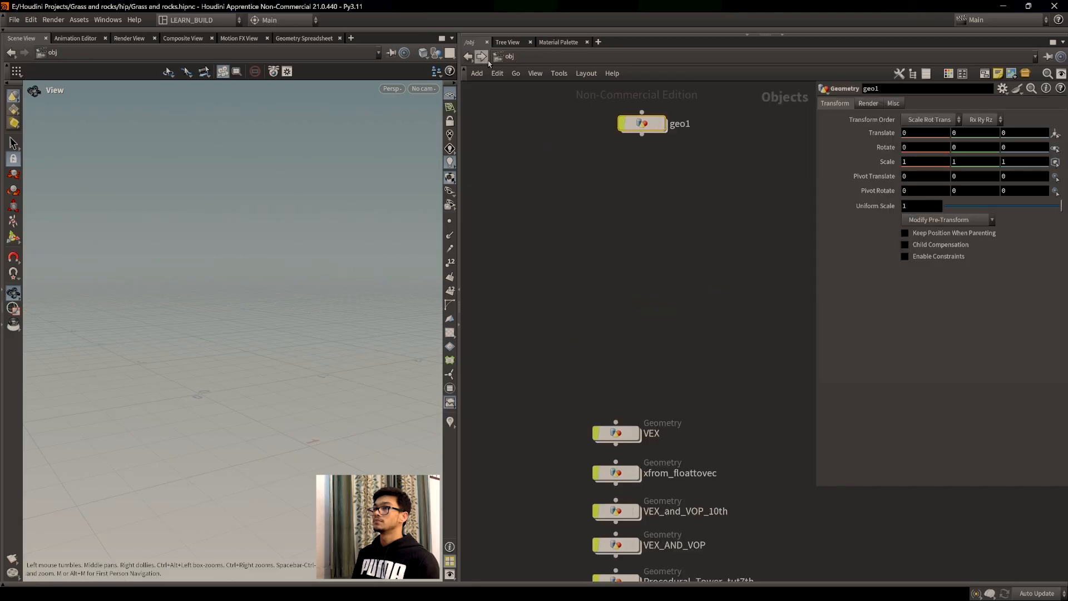
double_click(619, 433)
Go inside attribvop7 and add a Bind node below const1.
middle_click_drag(655, 486, 730, 450)
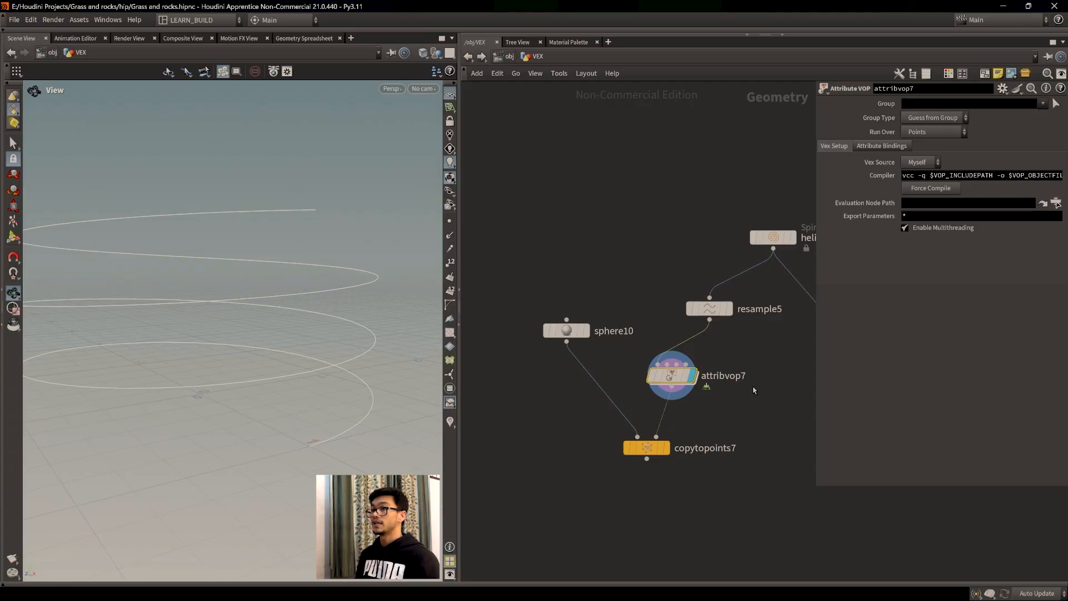
scroll(755, 388, "up", 1)
scroll(255, 350, "down", 1)
middle_click_drag(252, 359, 281, 378)
left_click_drag(281, 378, 300, 374)
double_click(662, 374)
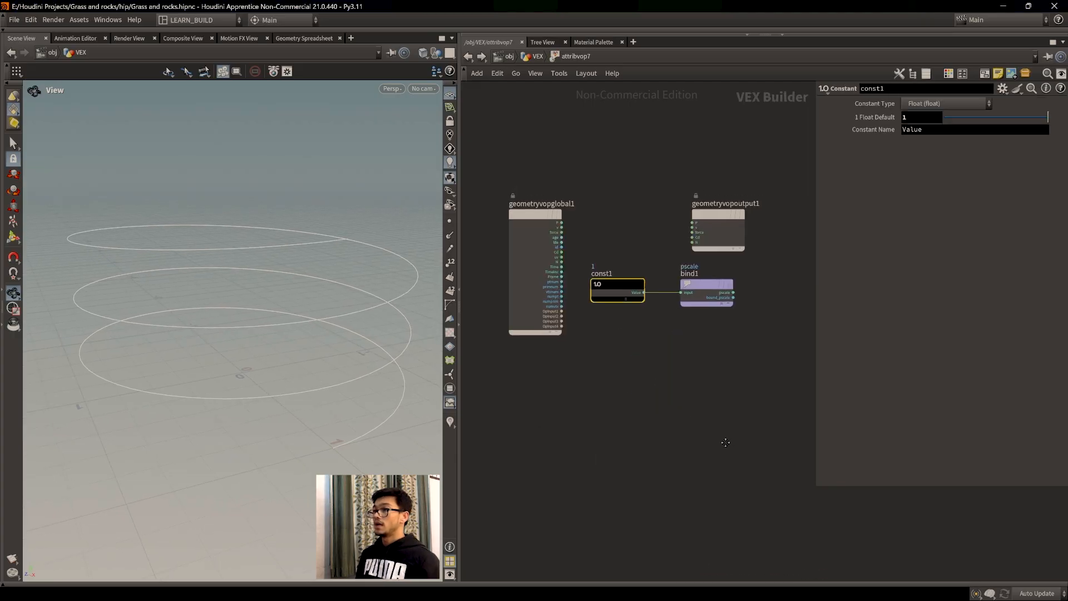
left_click(689, 436)
key("Tab")
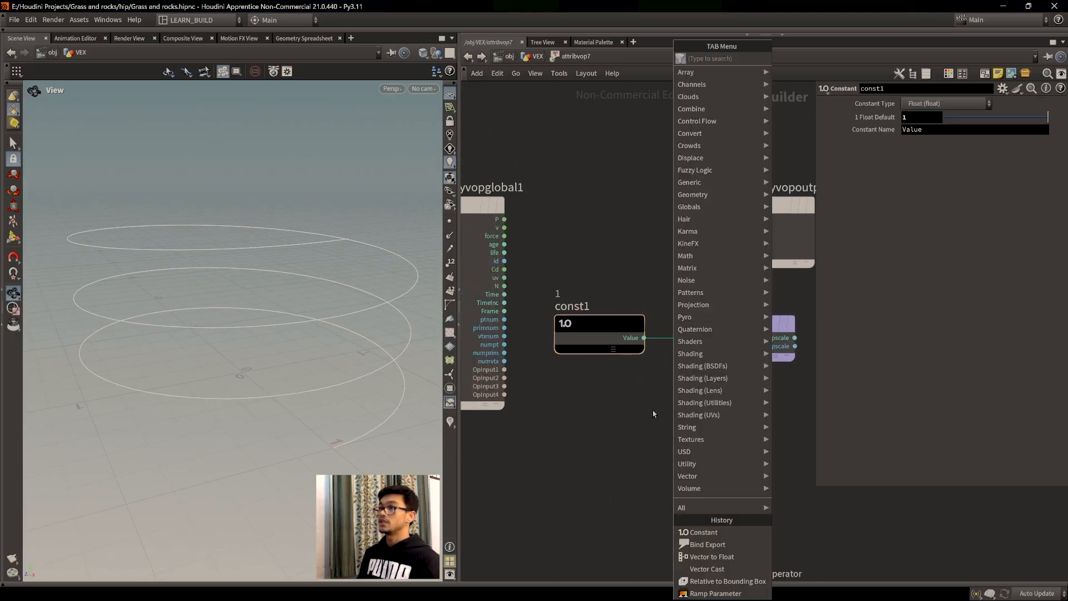
type("bind")
key("Return")
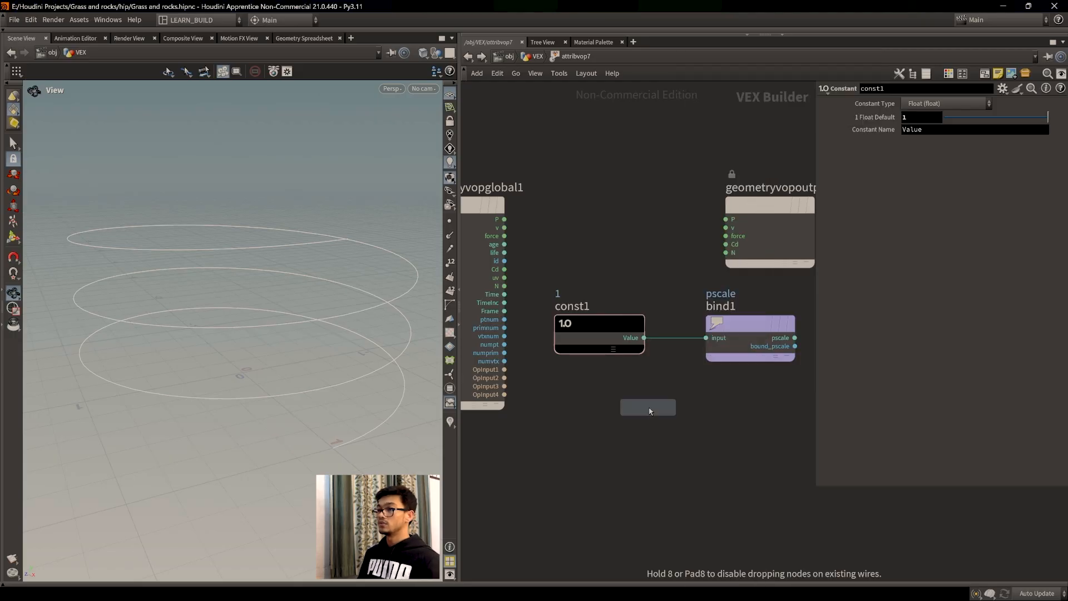
left_click(629, 426)
left_click_drag(629, 425, 605, 421)
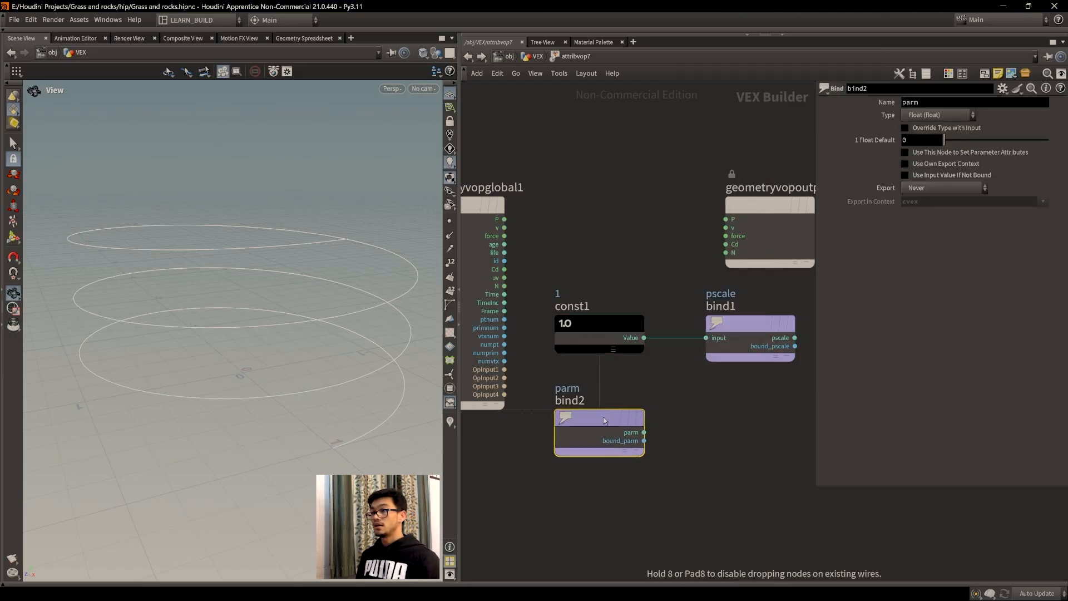
Cut the wire between const1 and the pscale bind, and spread out the nodes to make room for the new Bind.
key("y")
left_click_drag(676, 365, 677, 322)
left_click_drag(600, 325, 619, 294)
left_click_drag(732, 327, 752, 326)
left_click_drag(604, 428, 595, 413)
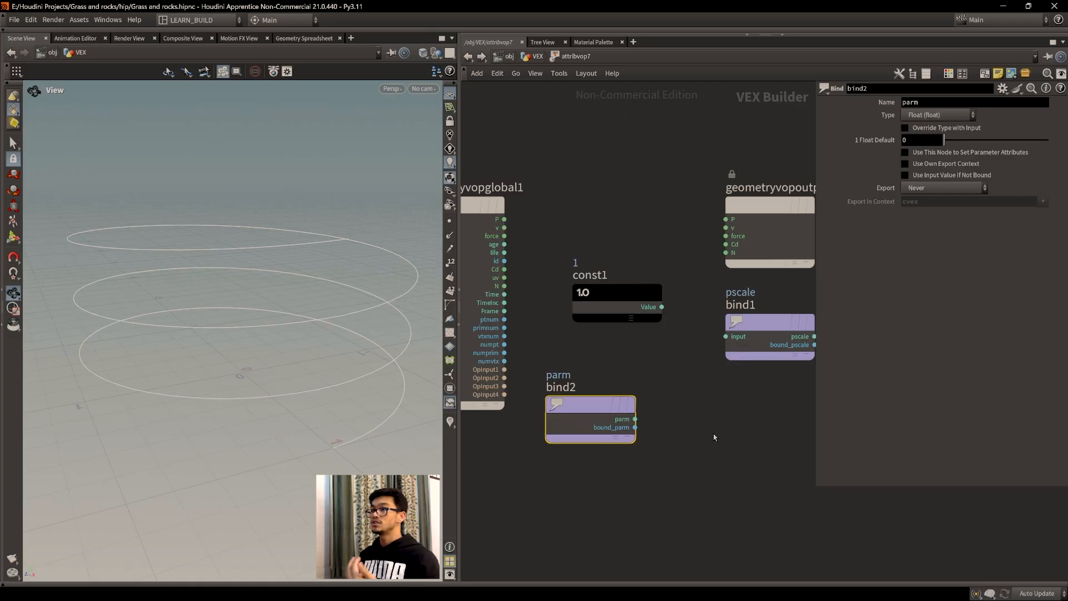
left_click_drag(776, 325, 776, 319)
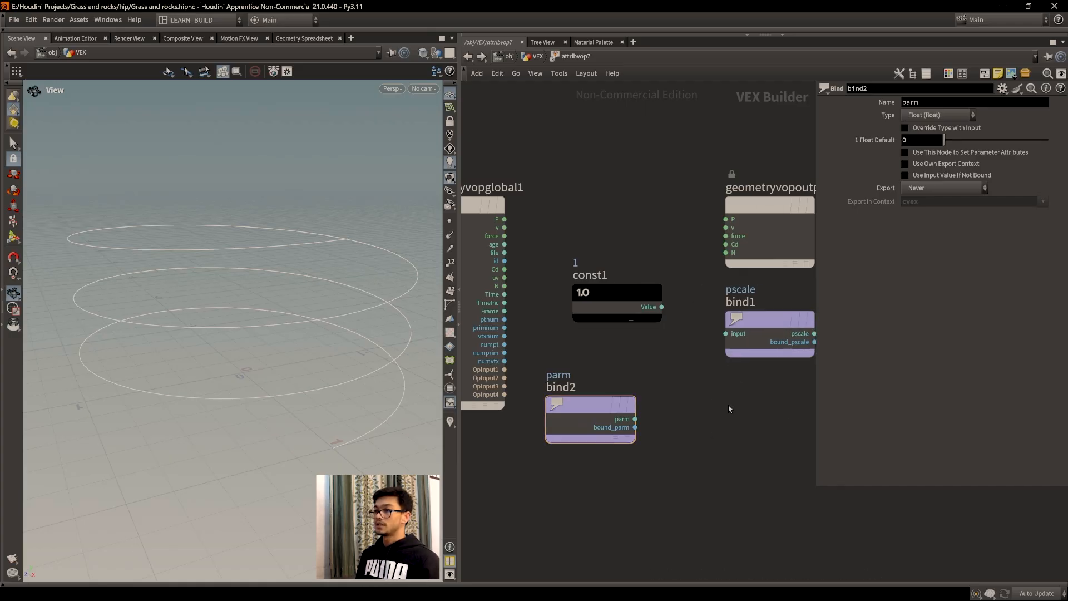
key("Tab")
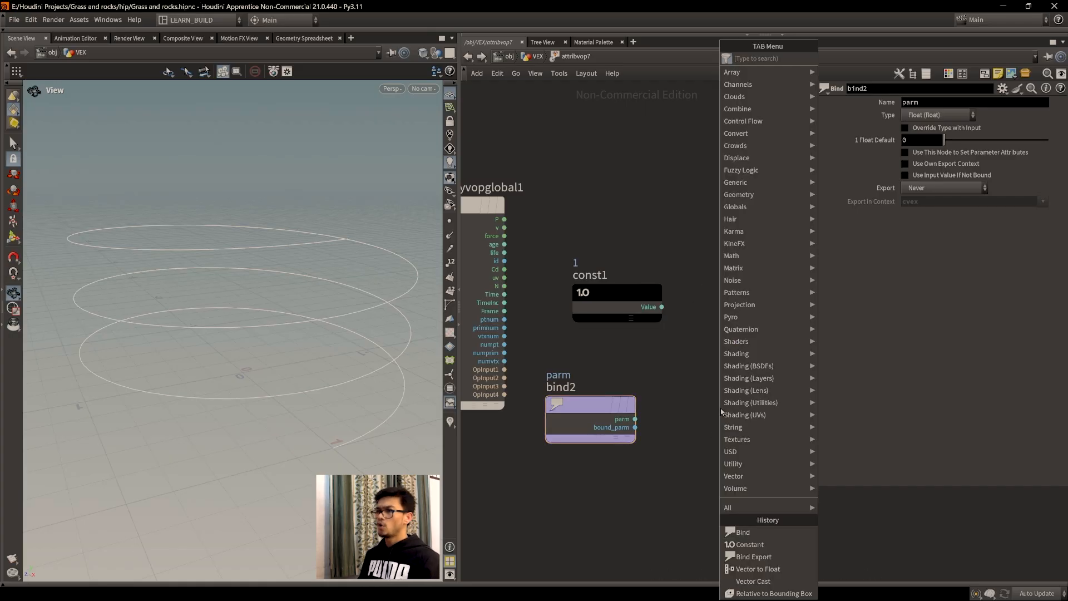
left_click(690, 410)
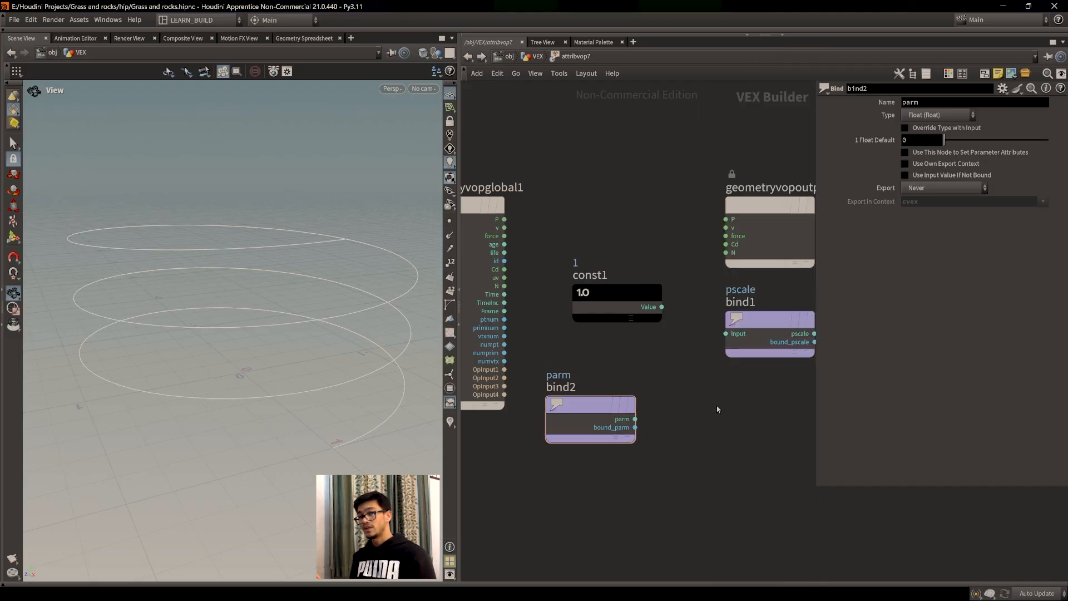
key("Tab")
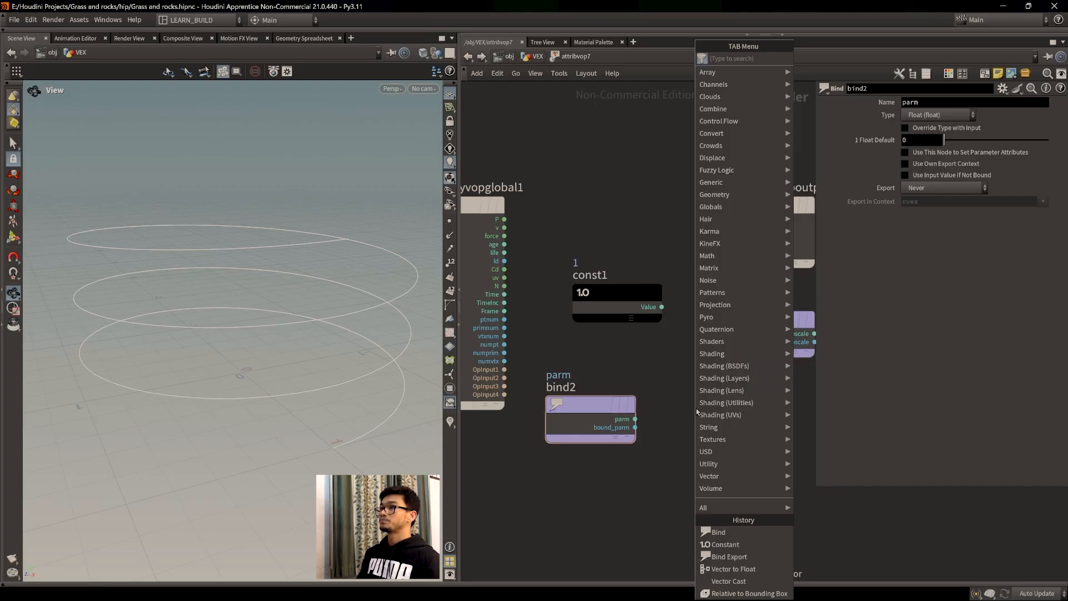
left_click(581, 412)
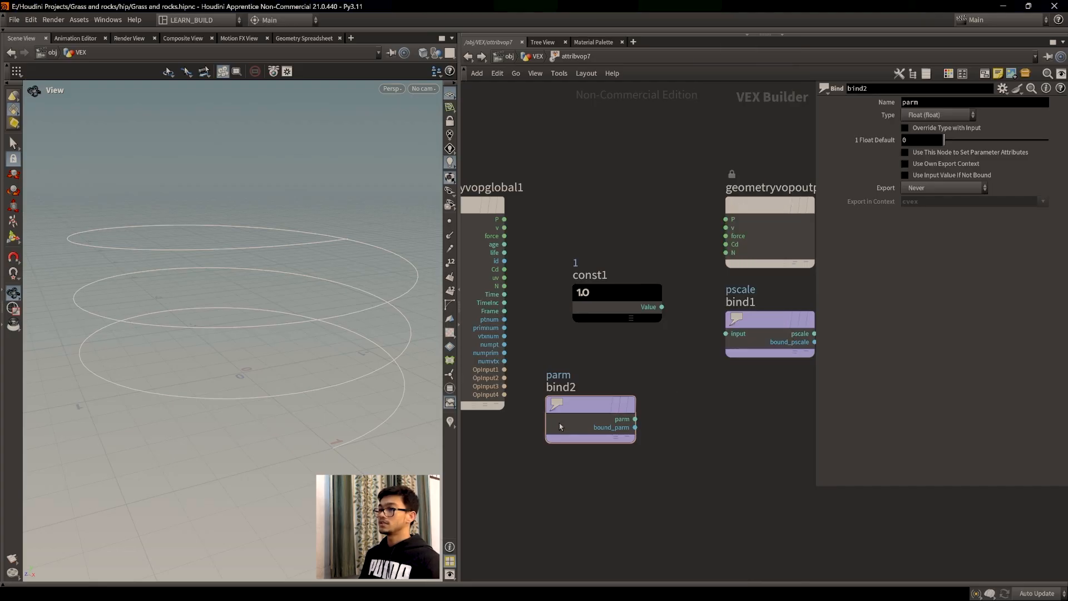
Name the new Bind's attribute curveu and wire its curveu output into the input of the pscale bind.
left_click(940, 102)
type("curveu")
key("Return")
left_click_drag(635, 419, 717, 356)
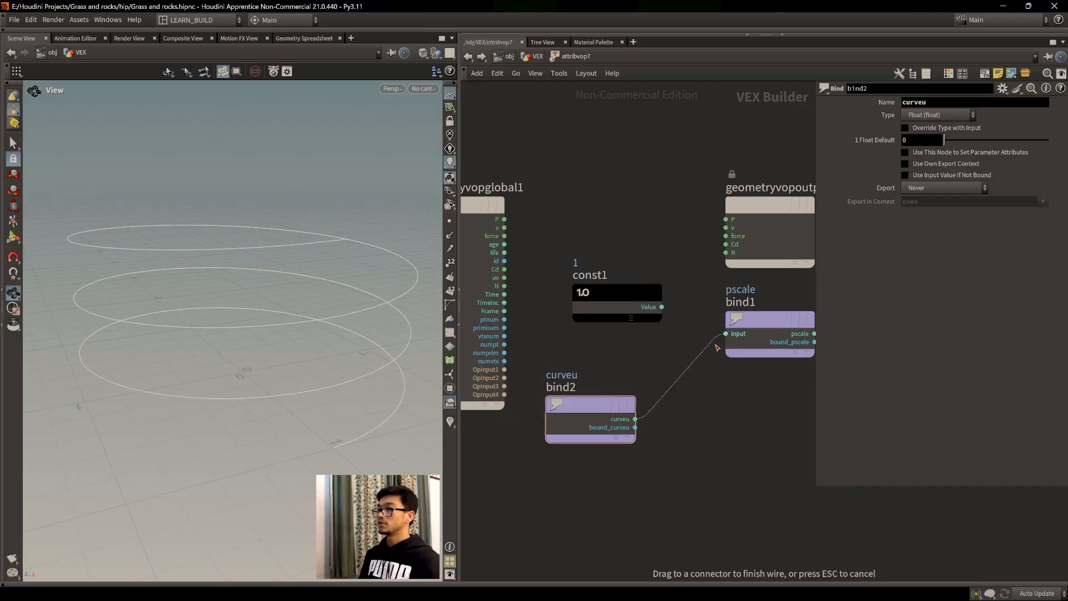
left_click(726, 334)
left_click(771, 320)
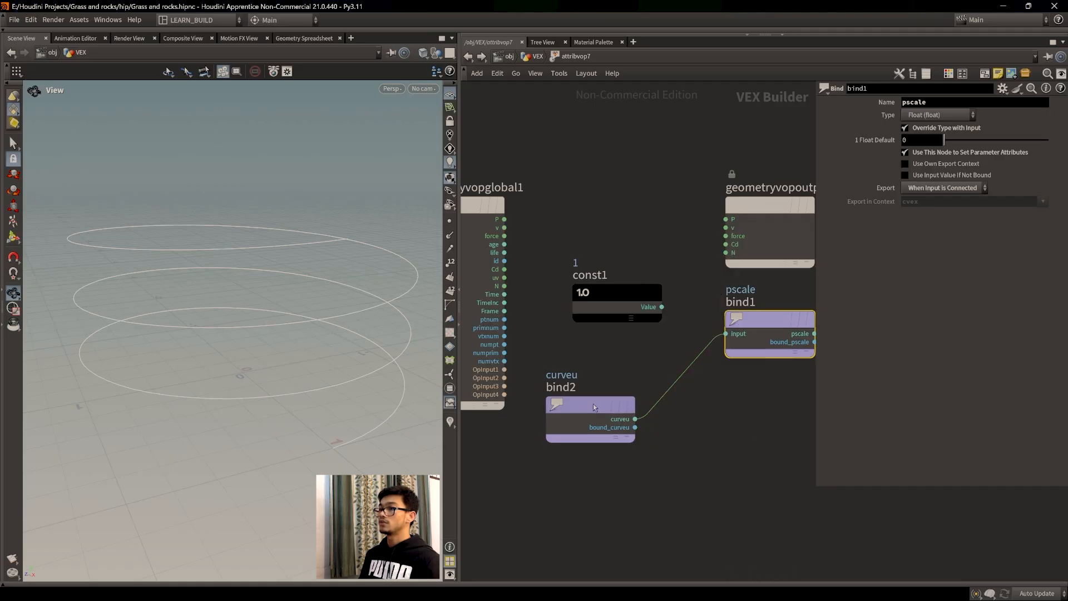
Line up the pscale Bind with the curveu Bind and compare both attributes' point values in the Geometry Spreadsheet.
left_click_drag(762, 318, 755, 402)
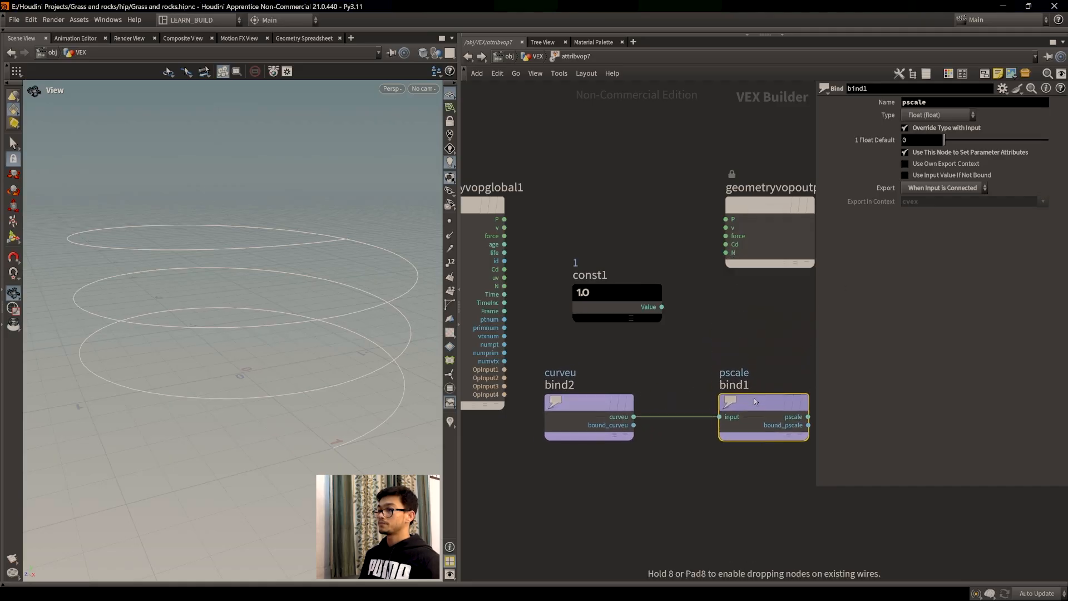
left_click(304, 38)
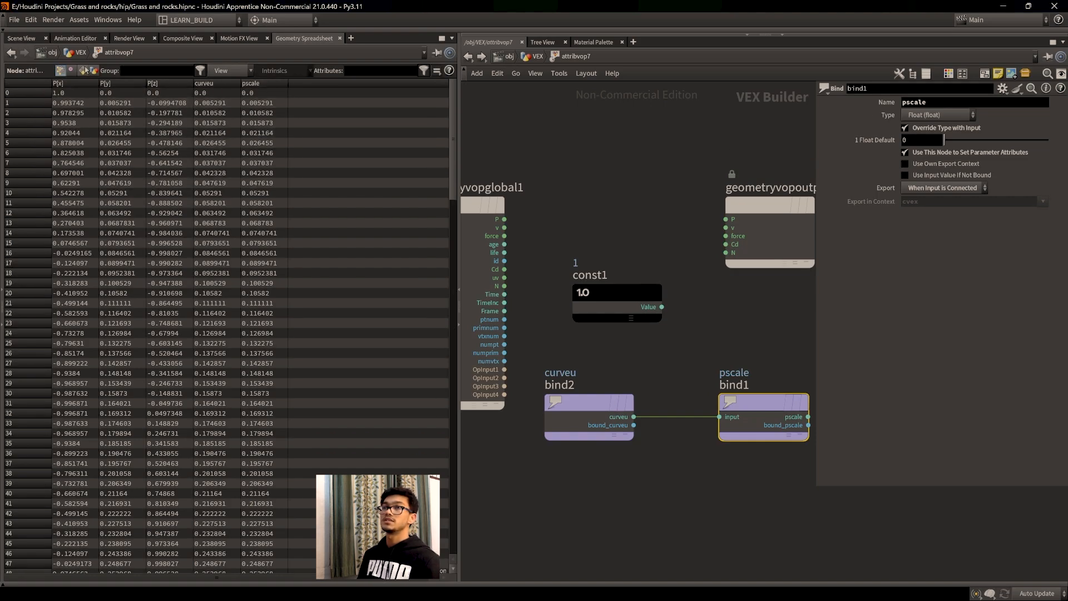
left_click(21, 37)
mouse_move(261, 301)
left_mouse_down()
mouse_move(262, 287)
mouse_move(257, 300)
left_mouse_up()
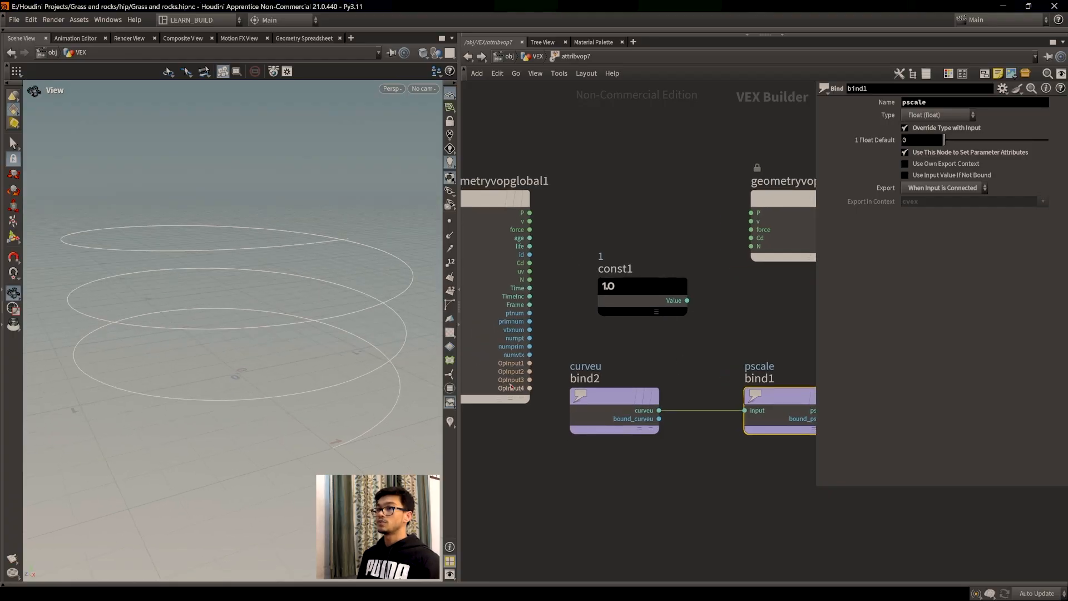
Return to the VEX geometry network and display copytopoints7 to inspect the spheres scaled along the helix.
left_click(532, 56)
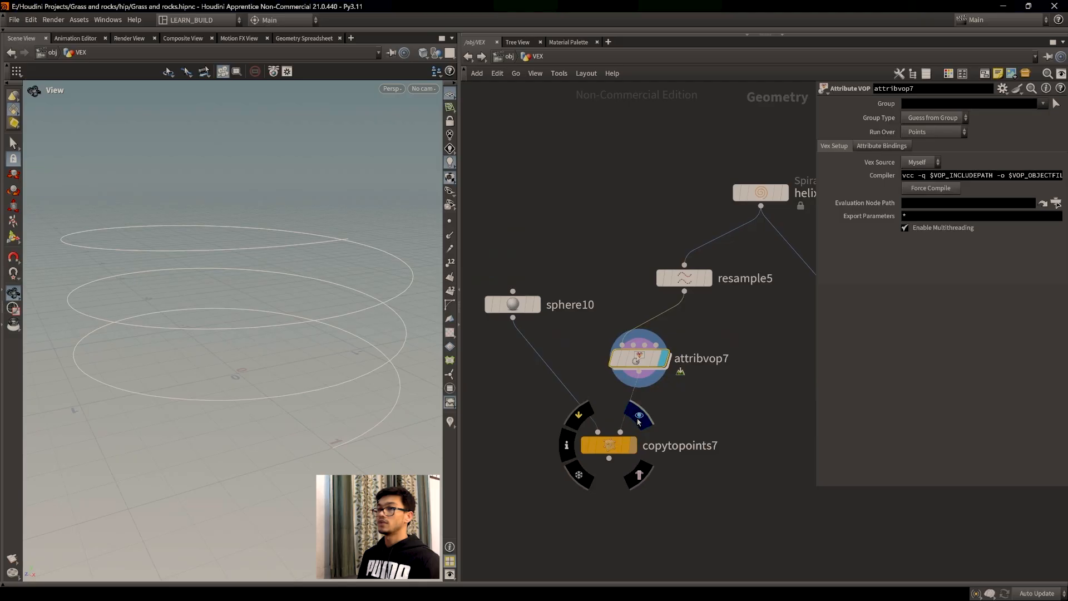
left_click(638, 418)
left_click_drag(261, 356, 289, 391)
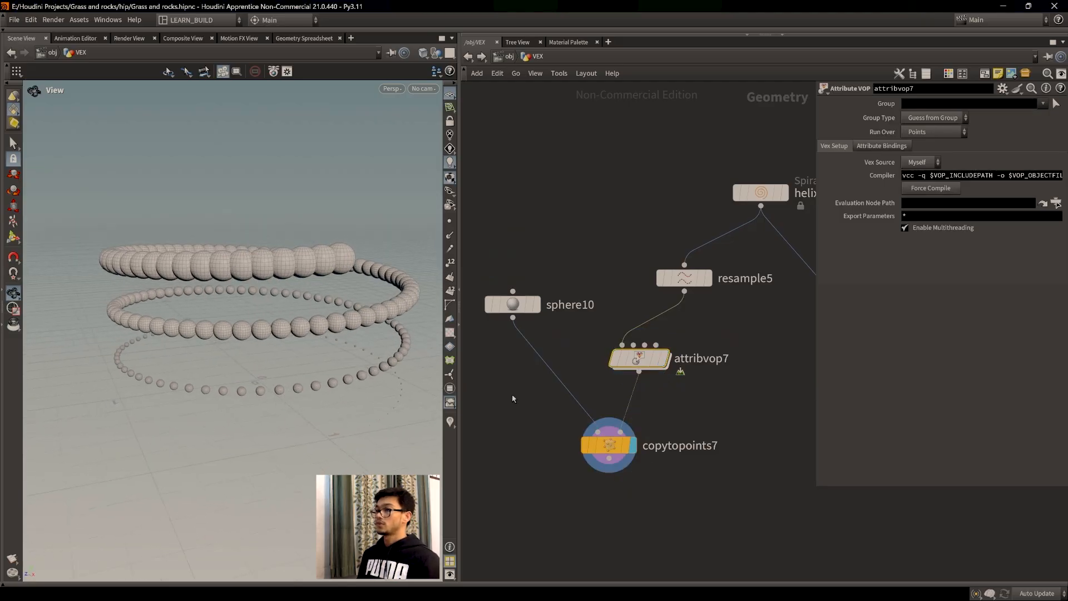
Display attribwrangle8 and start a new line below f@pscale = 0.5; in its VEX code.
middle_click_drag(708, 434, 461, 480)
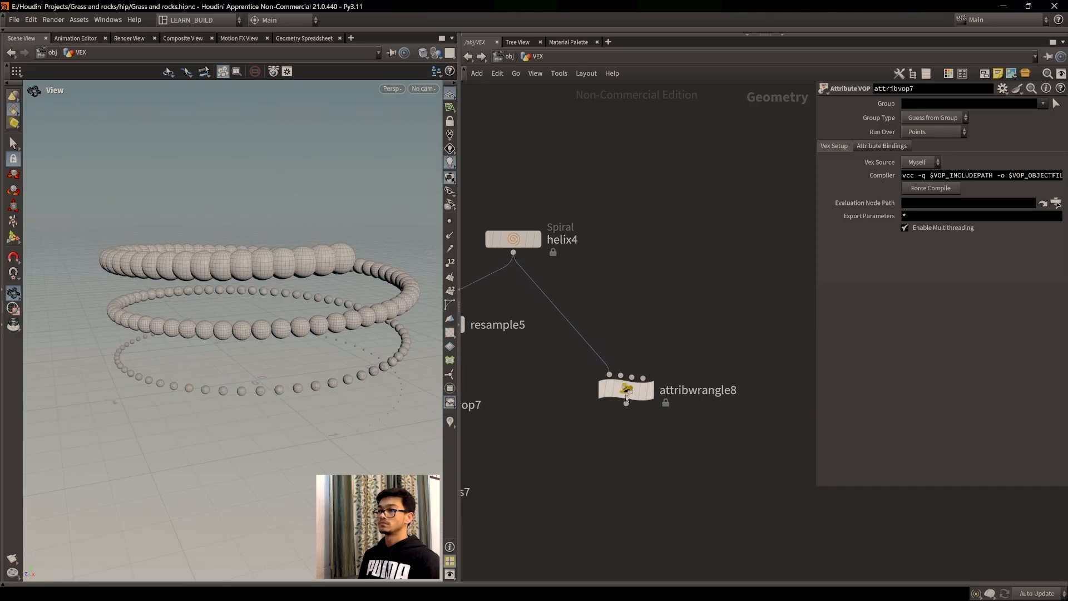
left_click(656, 362)
left_click(626, 389)
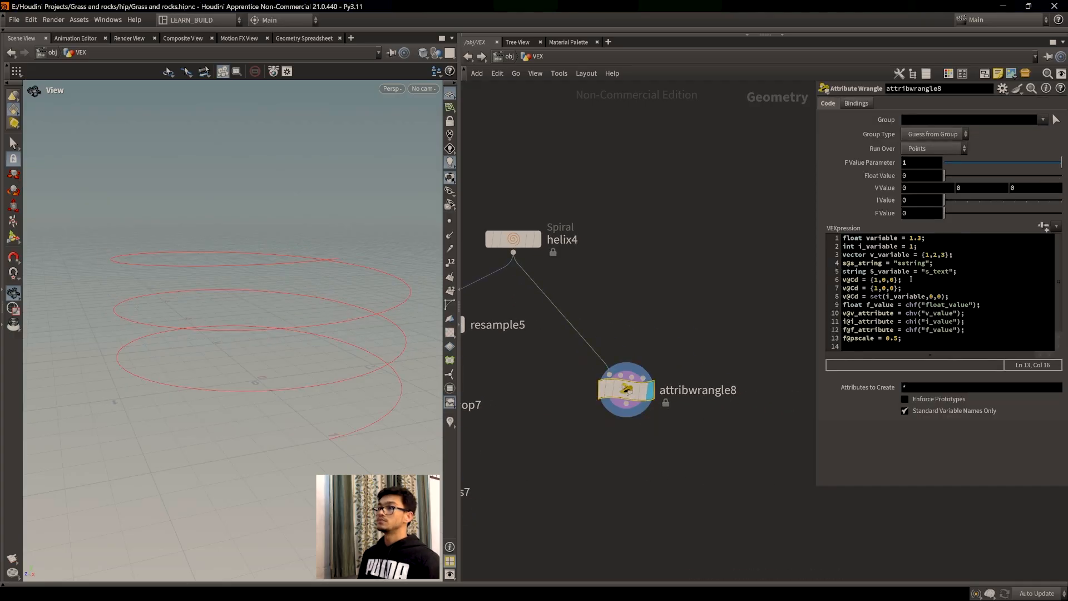
left_click(940, 336)
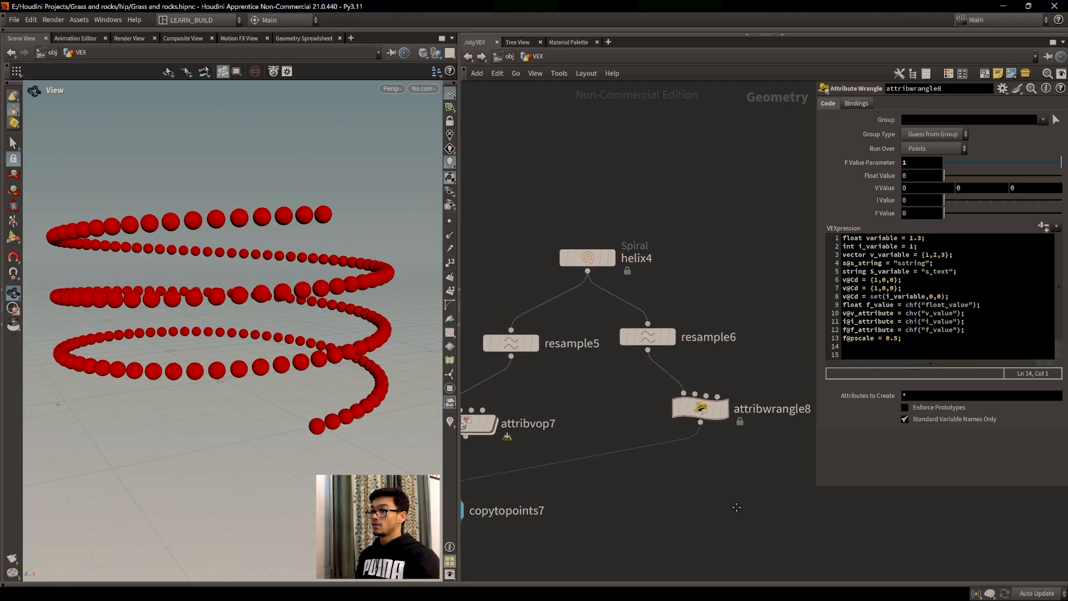
Display attribwrangle8 again and add the line f@pscale = f@curveu; at the end of its VEX code.
left_click(716, 411)
left_click(933, 345)
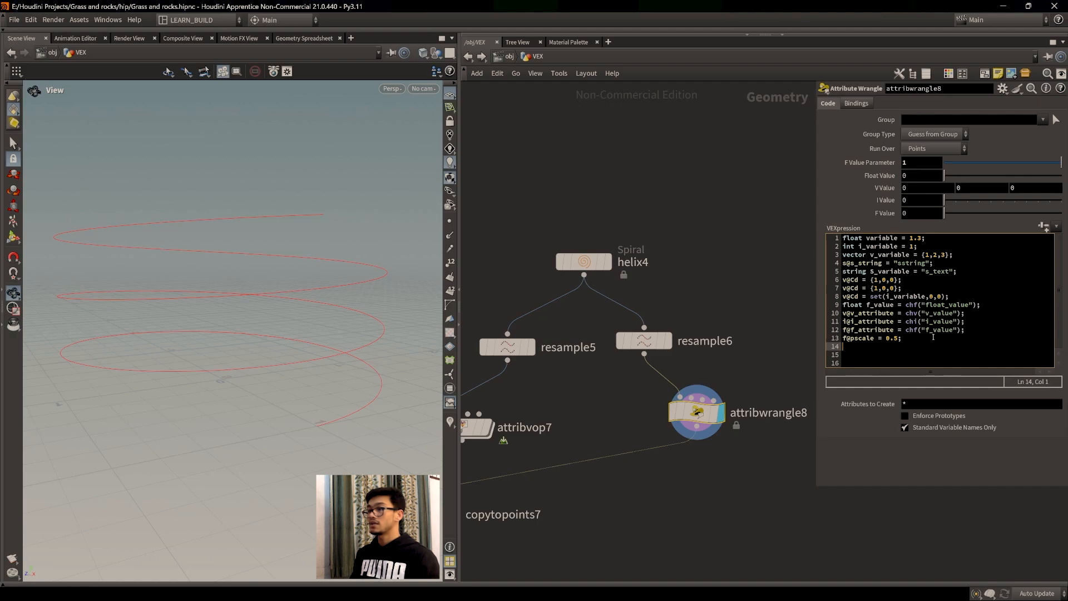
type("f@pscale ")
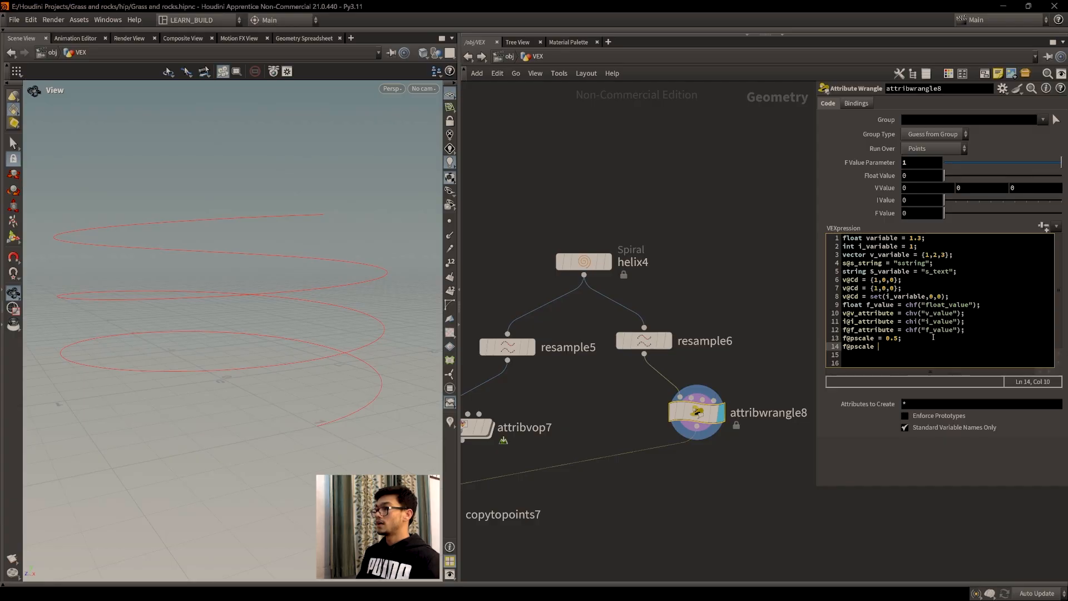
type("= f@")
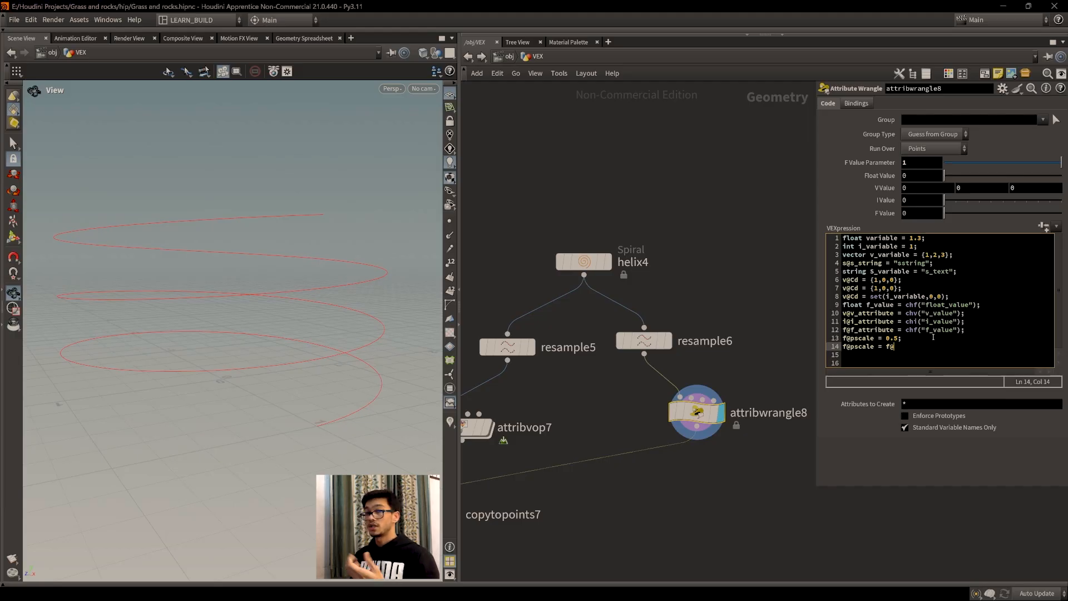
type("curve")
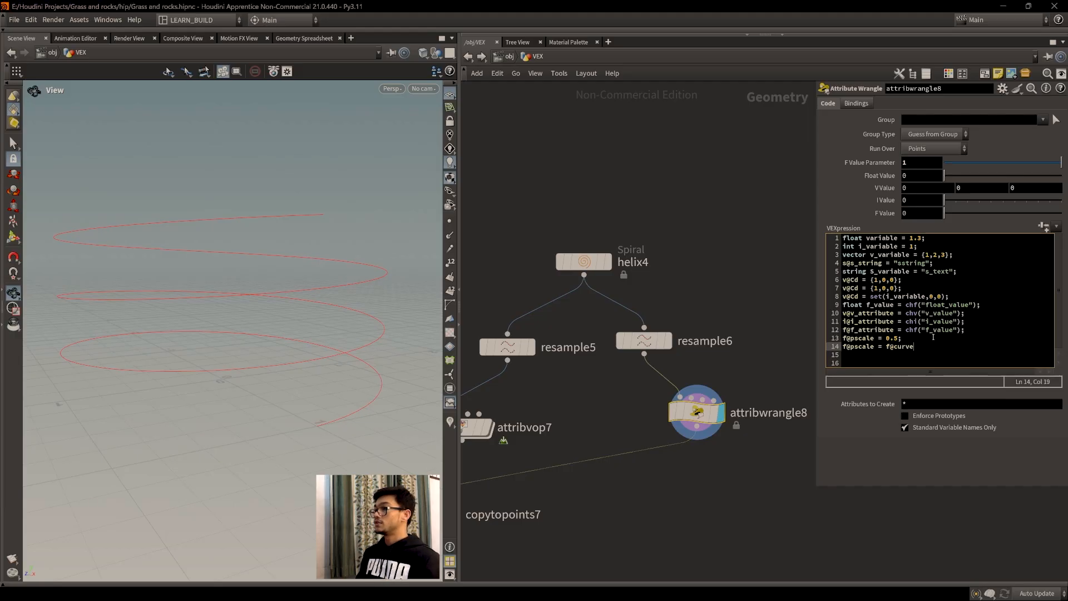
type("u;")
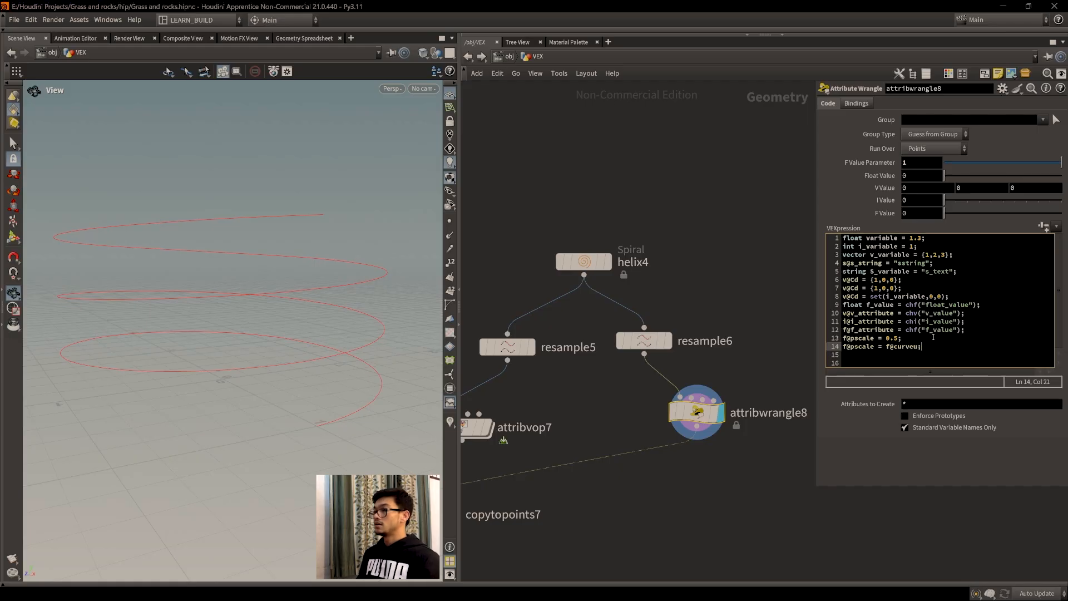
Display copytopoints7 and examine the red spheres along the helix from several angles.
middle_click_drag(582, 514, 750, 485)
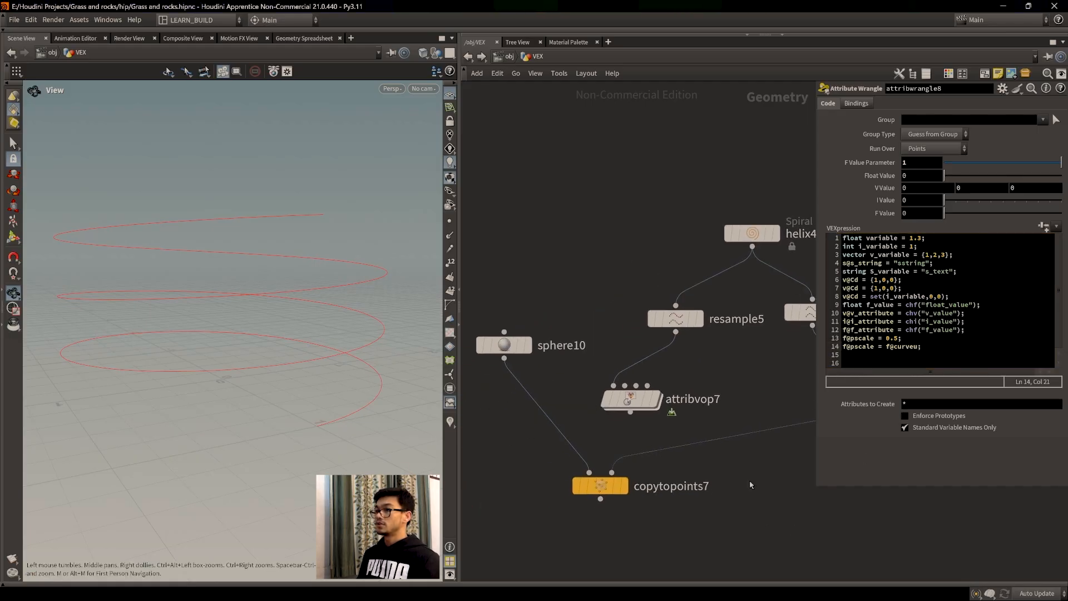
left_click(623, 455)
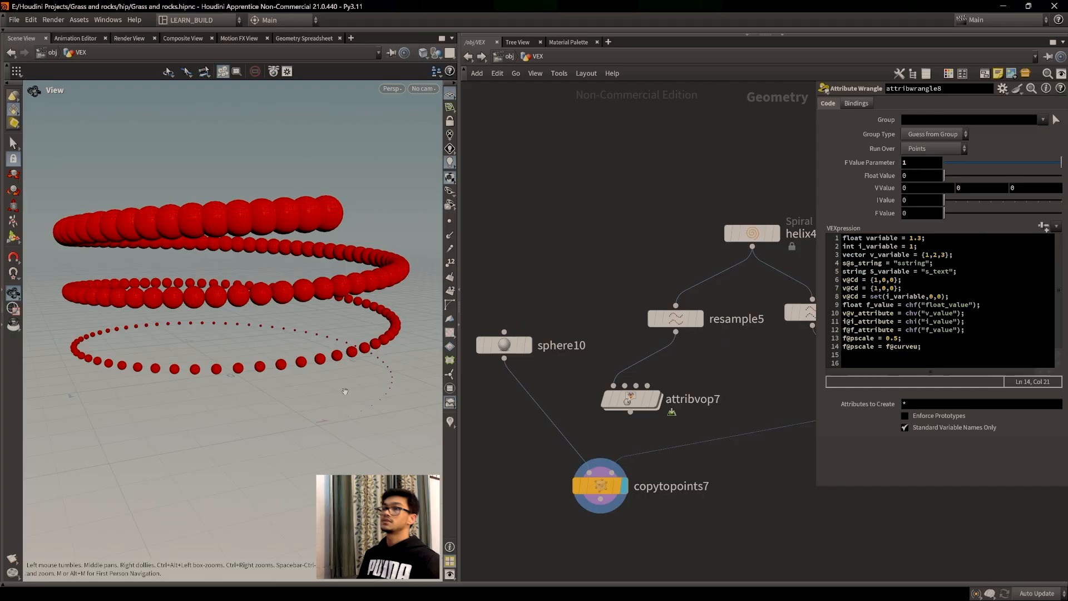
mouse_move(345, 391)
left_mouse_down()
mouse_move(321, 422)
mouse_move(326, 400)
left_mouse_up()
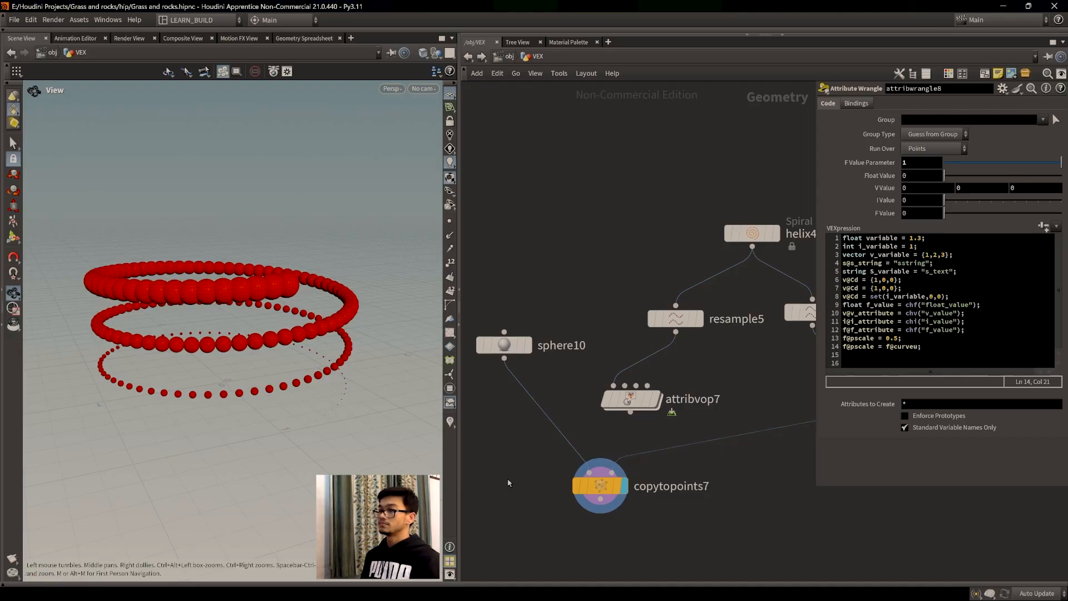
scroll(724, 534, "down", 3)
scroll(724, 502, "up", 2)
left_click_drag(325, 401, 270, 391)
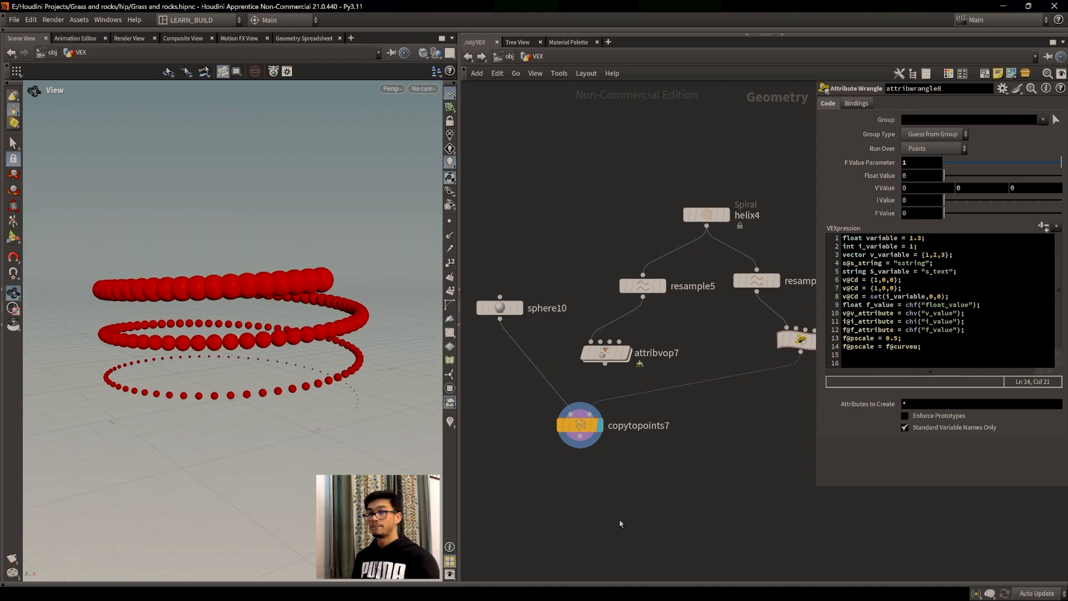
Begin a new code line 15 in attribwrangle8 reading f@psacle = chramp("scale", without completing the ramp call.
left_click(955, 351)
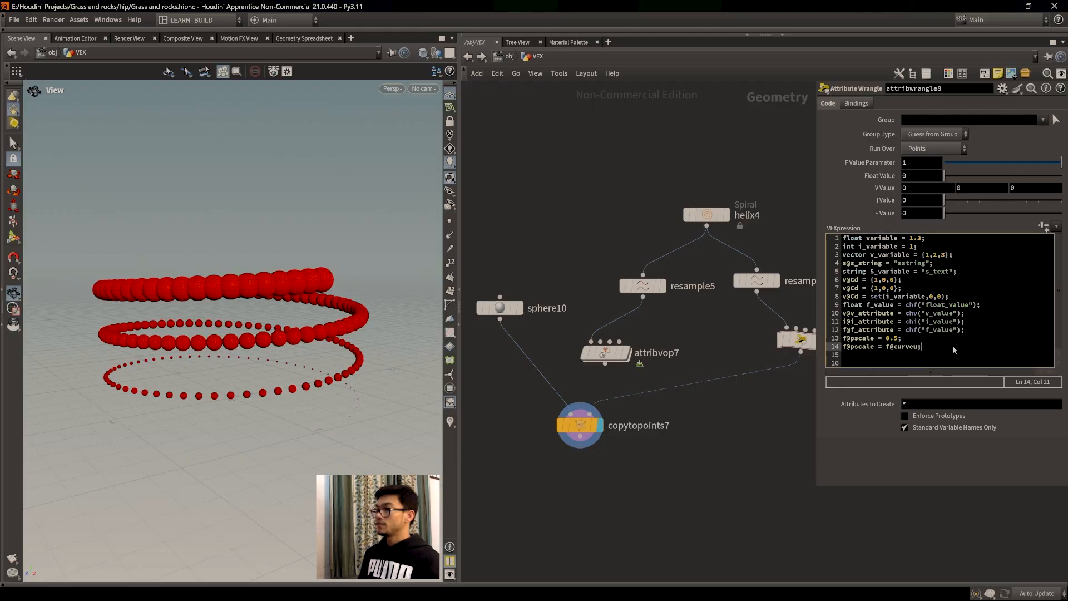
key("Return")
type("f")
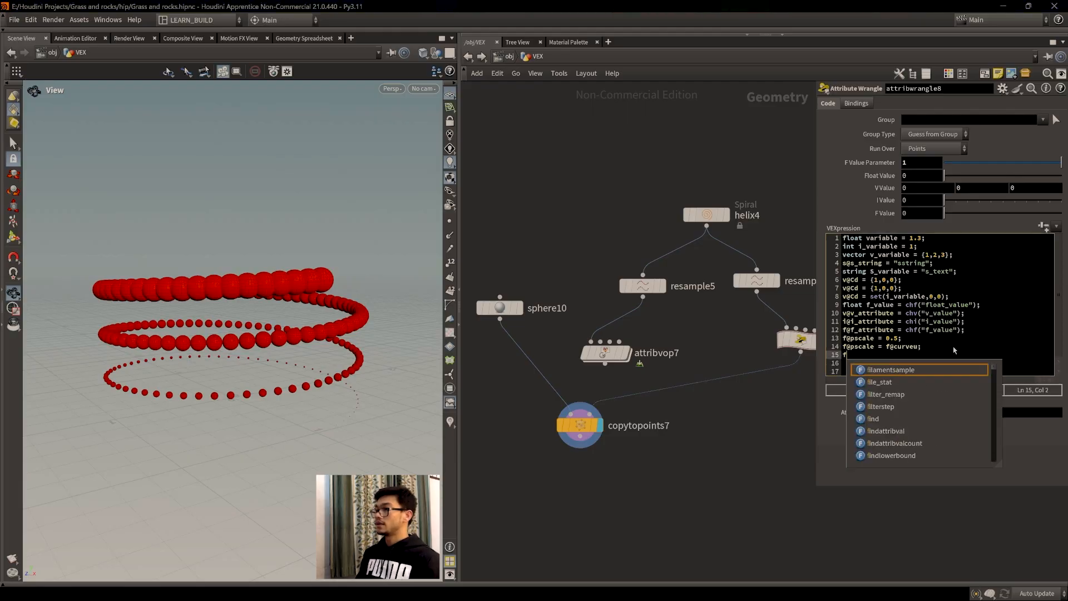
type("@pscale ")
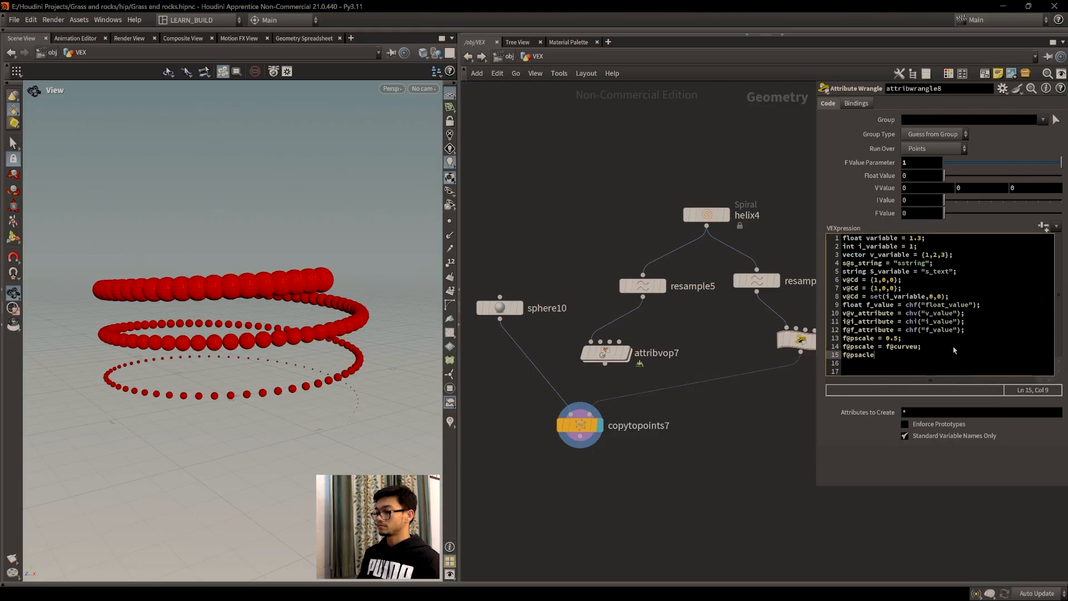
type("= chramp9")
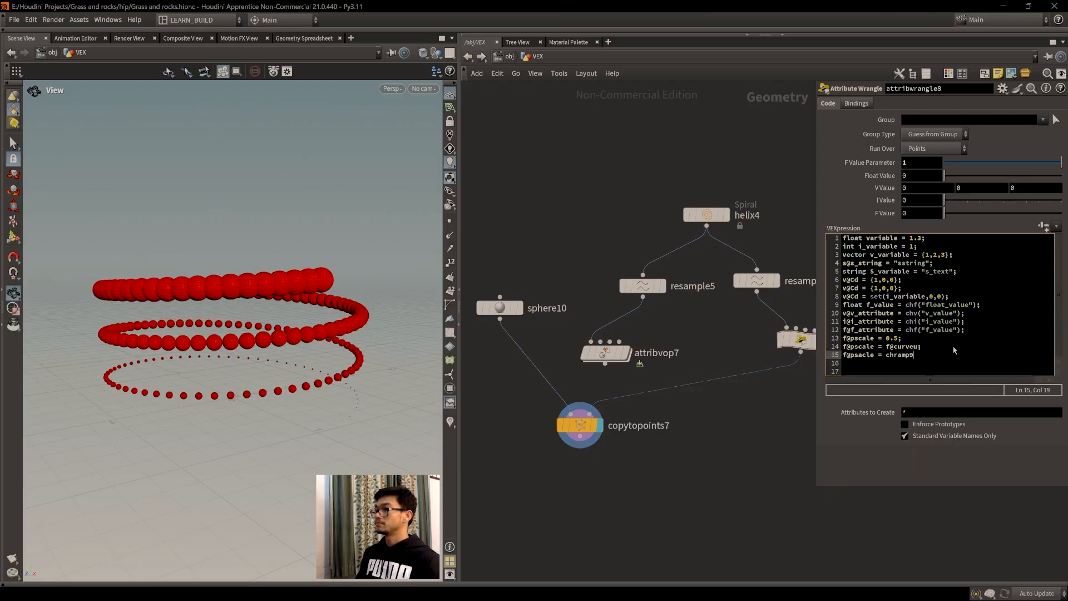
key("BackSpace")
type("(")
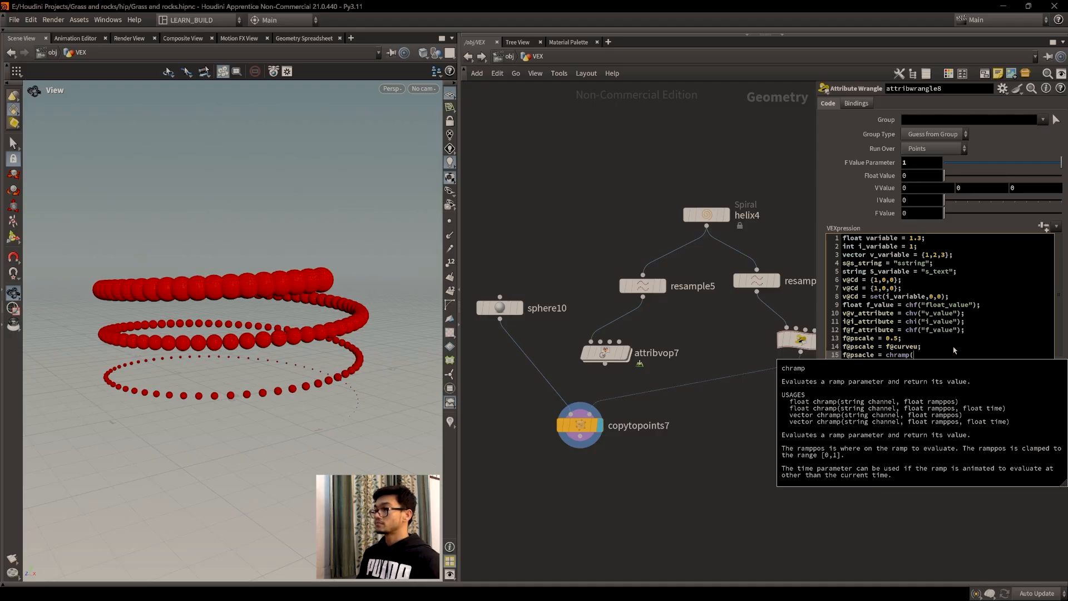
type("\"")
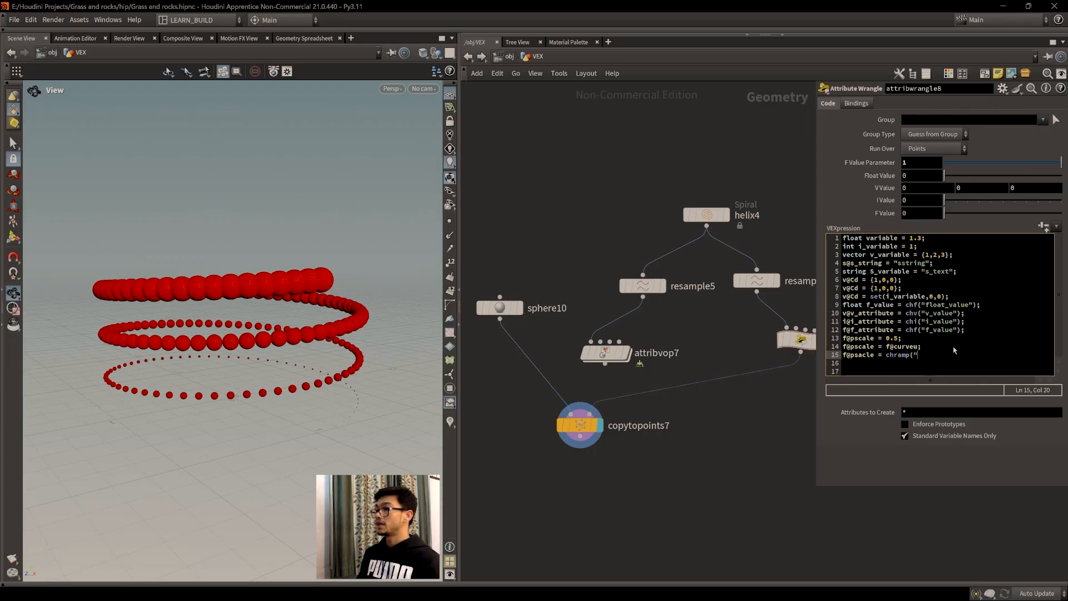
type("scale\",")
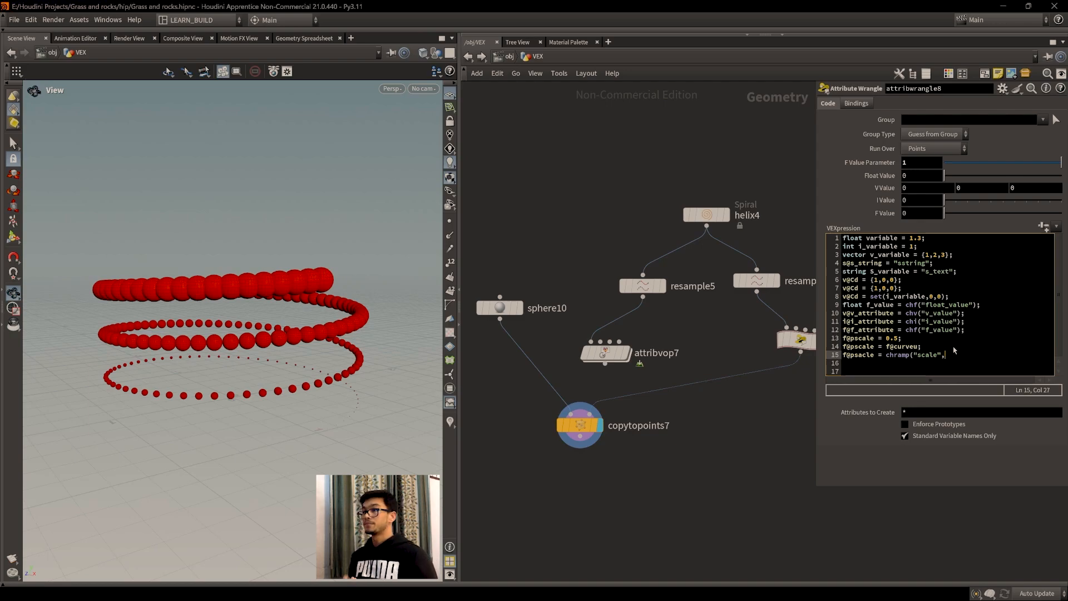
Go inside attribvop7 and move the pscale Bind away from the curveu Bind to make room between them.
double_click(609, 354)
scroll(679, 474, "down", 2)
middle_click_drag(752, 481, 746, 450)
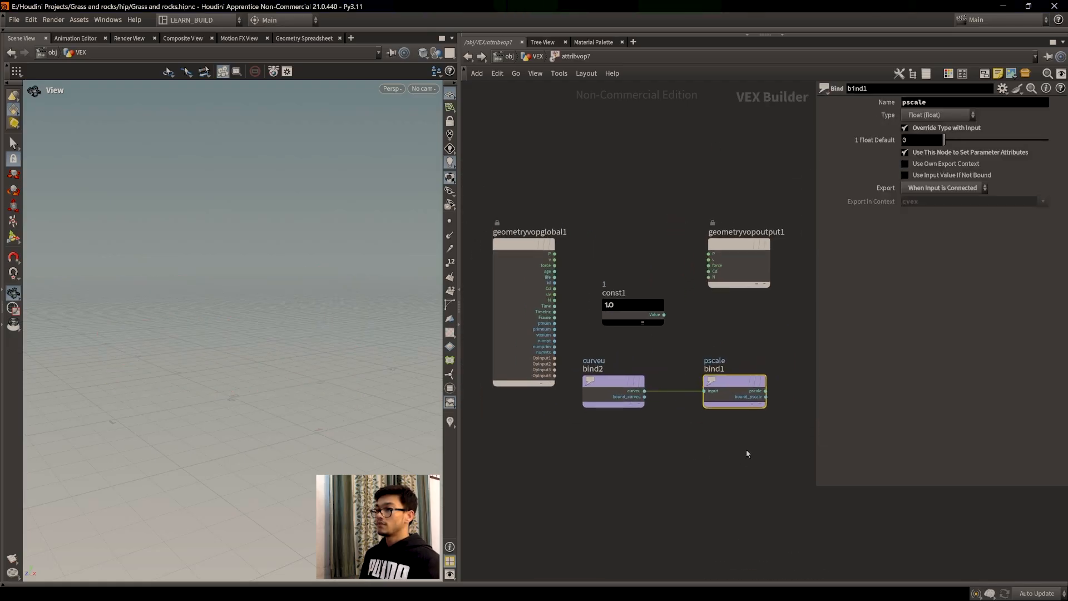
scroll(745, 450, "up", 2)
left_click_drag(733, 350, 803, 268)
middle_click_drag(681, 442, 675, 479)
Add a Ramp Parameter node and insert it on the wire between the curveu Bind and the pscale Bind.
left_click(687, 427)
key("Tab")
type("ram")
key("Down")
key("Down")
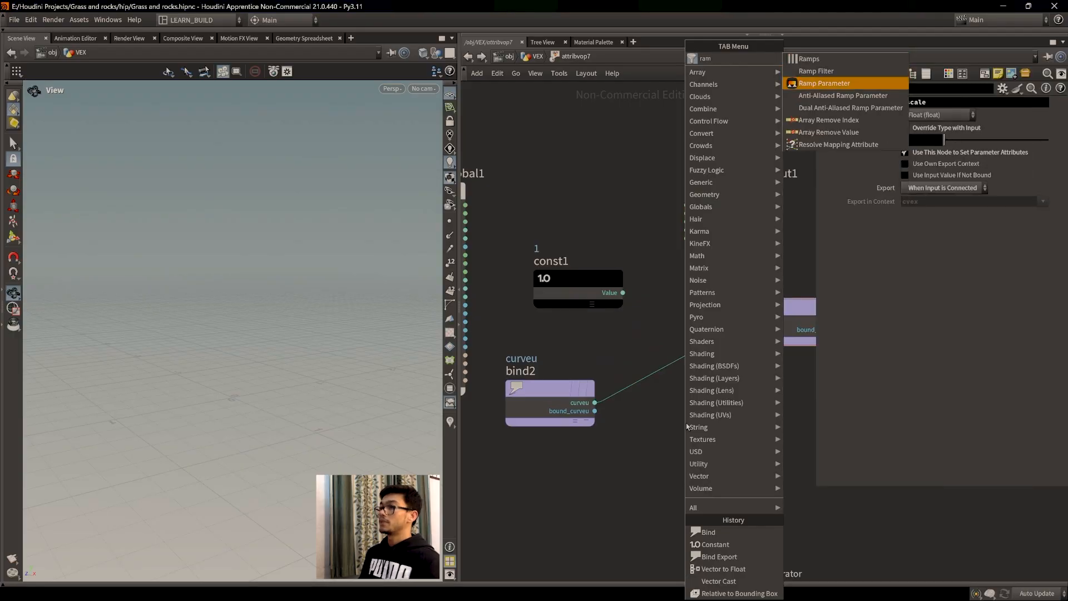
key("Return")
left_click(656, 370)
left_click_drag(656, 383, 718, 383)
Arrange the curveu Bind and the ramp node neatly, and set the ramp's Ramp Type to Spline Ramp (float).
middle_click_drag(702, 494, 711, 529)
scroll(699, 533, "down", 2)
scroll(668, 439, "up", 2)
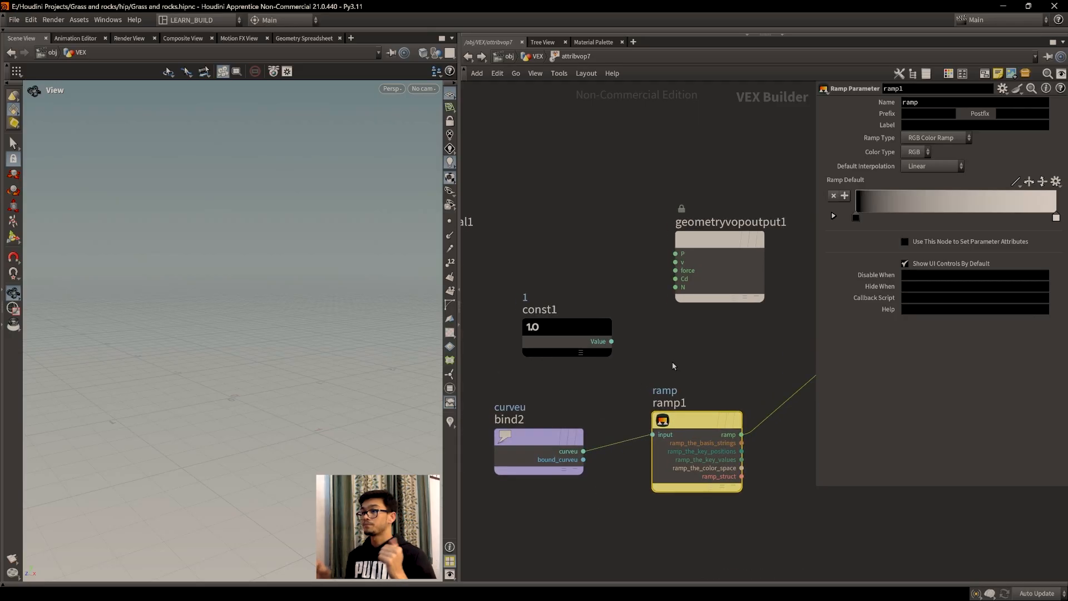
left_click_drag(670, 436, 663, 419)
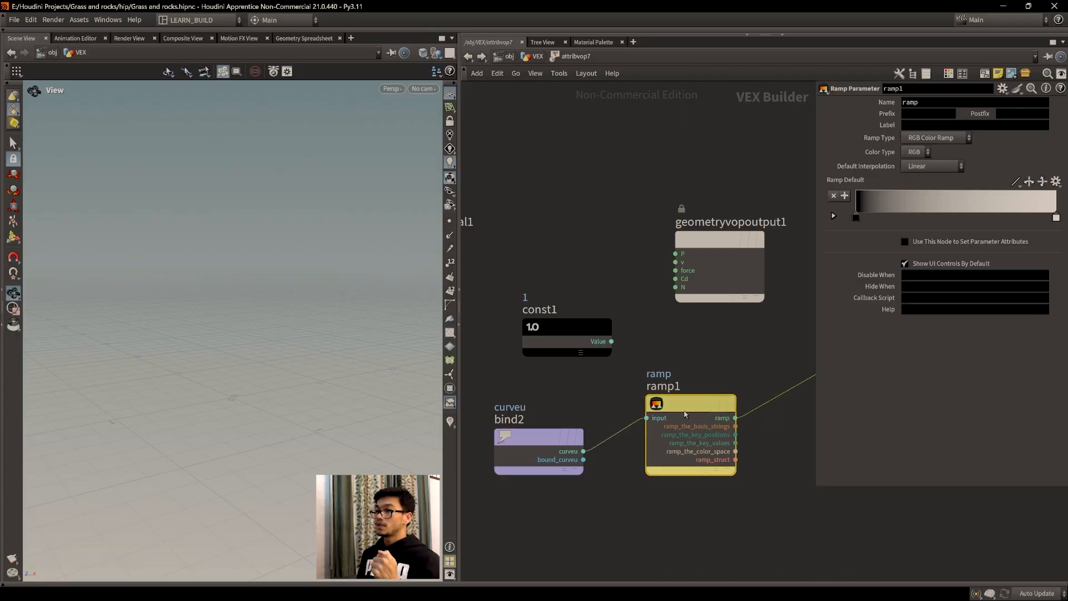
left_click_drag(541, 442, 534, 431)
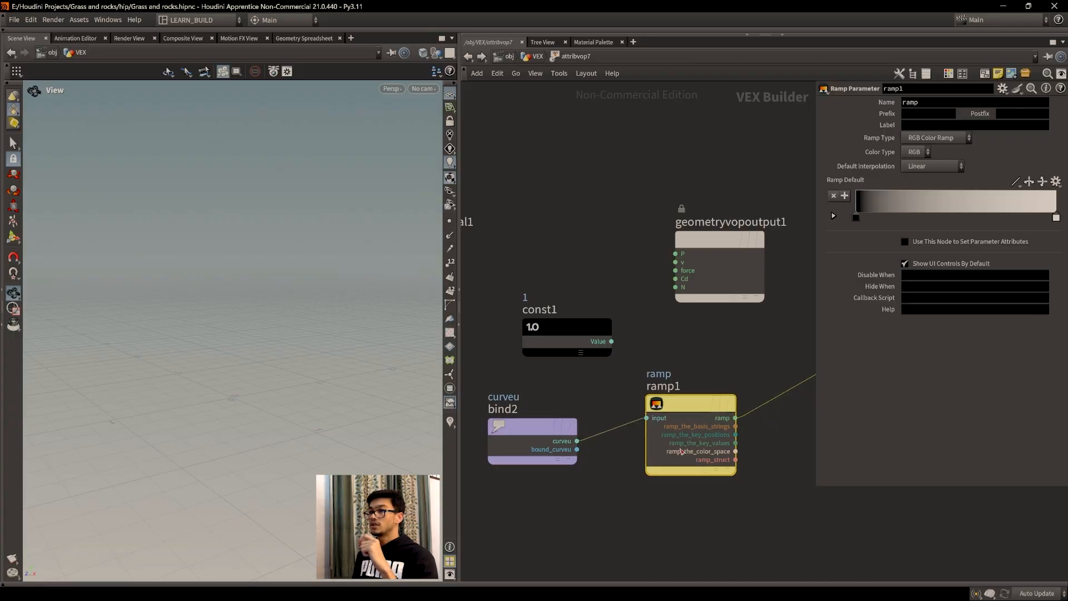
mouse_move(682, 406)
left_mouse_down()
mouse_move(696, 407)
mouse_move(684, 397)
left_mouse_up()
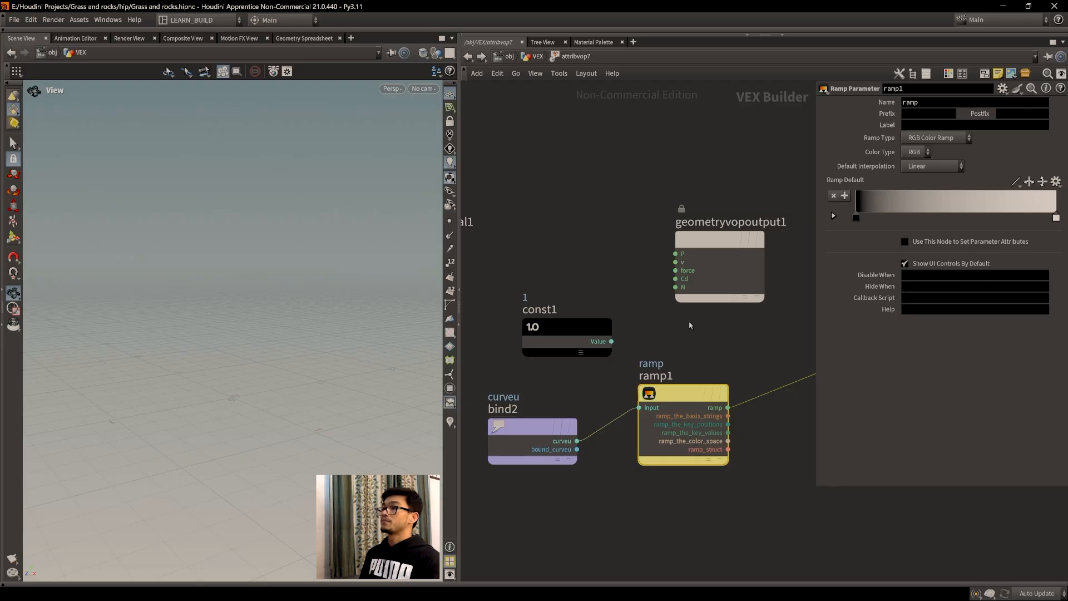
left_click(934, 137)
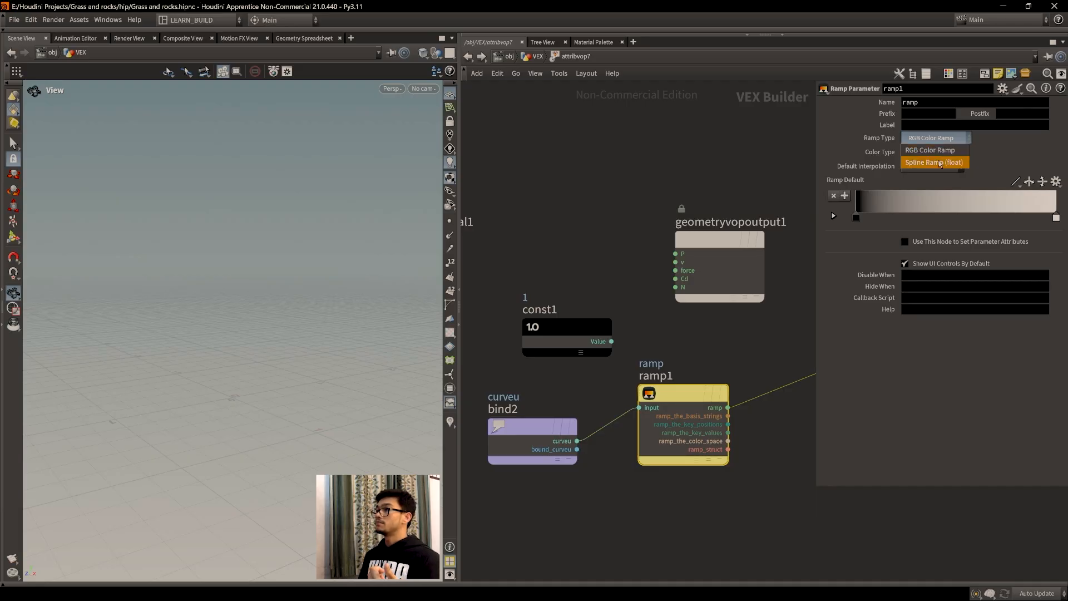
left_click(934, 163)
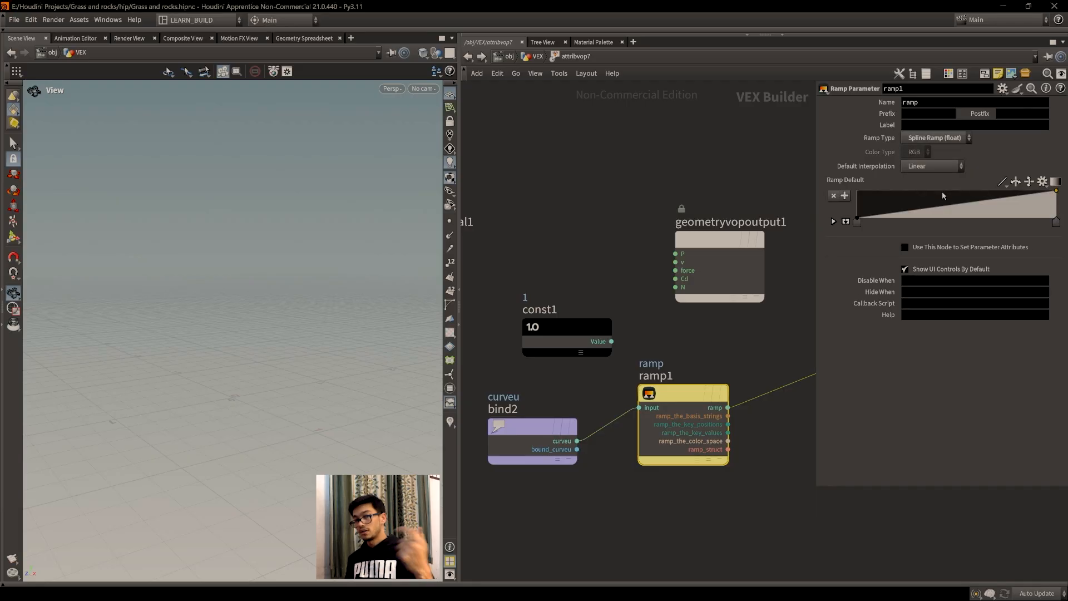
Return to the VEX geometry network and raise the end point of attribvop7's ramp to the top of the graph.
left_click(525, 58)
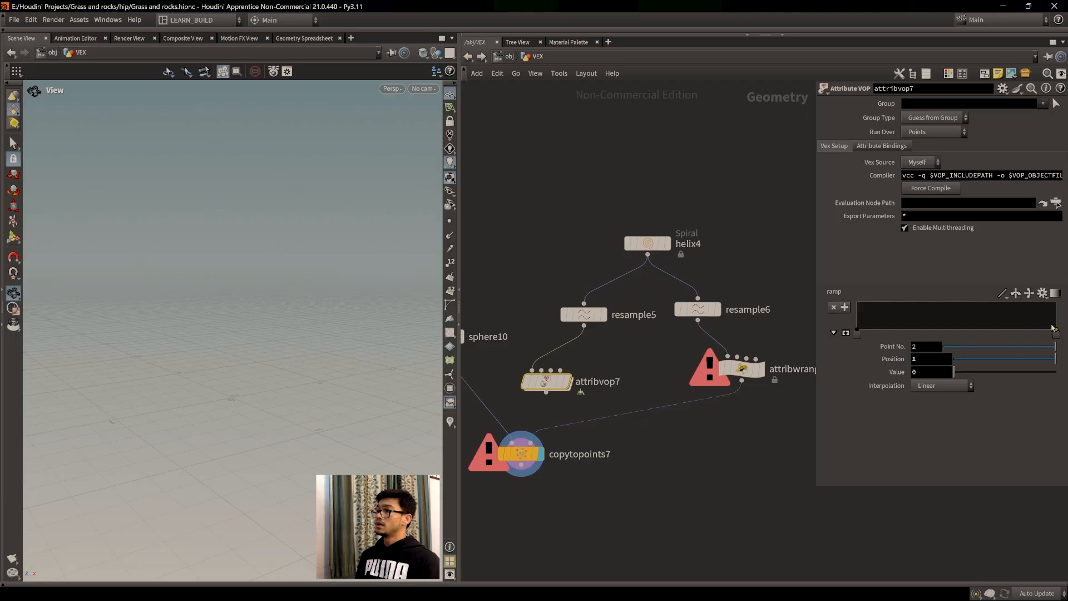
left_click_drag(1061, 318, 1061, 301)
Cut the wire between attribwrangle8 and the second input of copytopoints7.
middle_click_drag(663, 452, 720, 440)
left_click(577, 447)
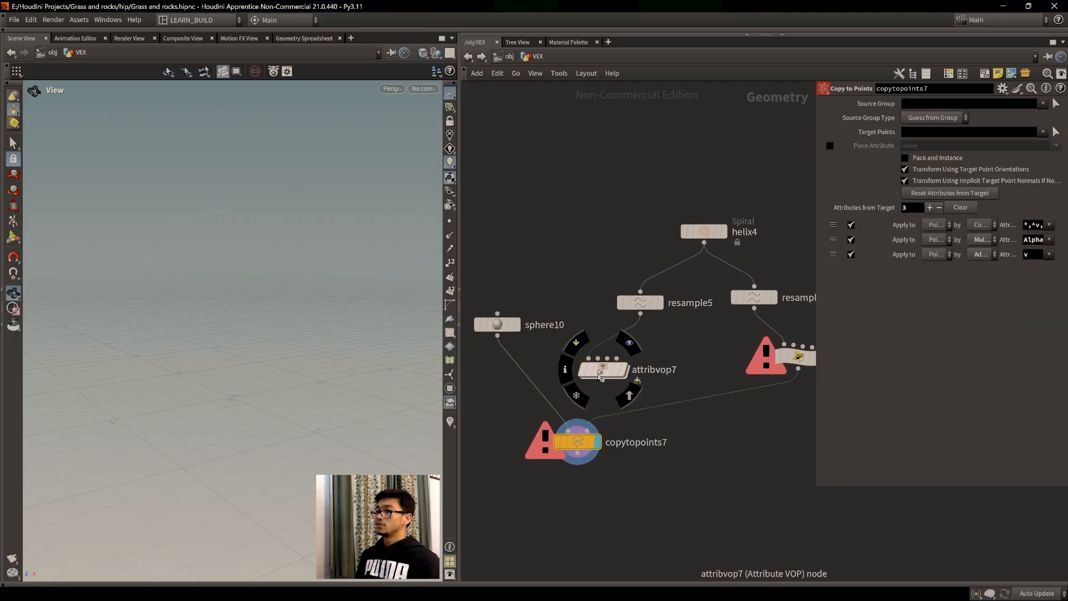
key("y")
left_click_drag(743, 417, 679, 385)
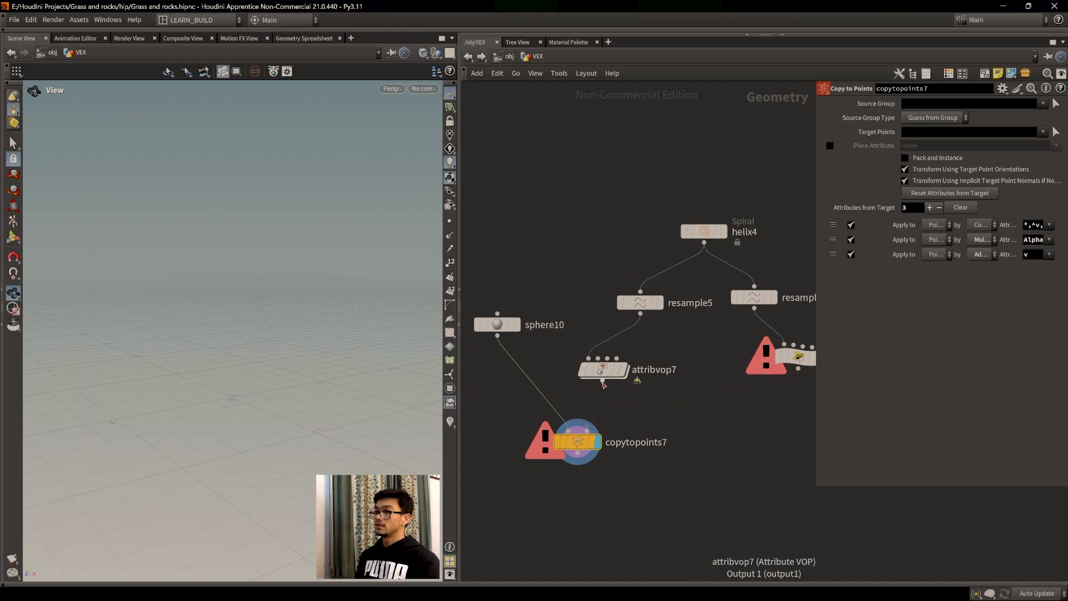
Connect attribvop7 to the second input of copytopoints7 and add a point to its ramp at position about 0.58, value about 0.53.
left_click_drag(603, 382, 589, 425)
left_click_drag(266, 377, 287, 382)
left_click(603, 369)
left_click_drag(987, 317, 973, 315)
Open attribvop7 and examine how the curveu Bind feeds the ramp node and the pscale Bind.
double_click(607, 371)
scroll(773, 471, "down", 3)
middle_click_drag(774, 471, 699, 469)
scroll(588, 468, "up", 3)
middle_click_drag(589, 468, 609, 468)
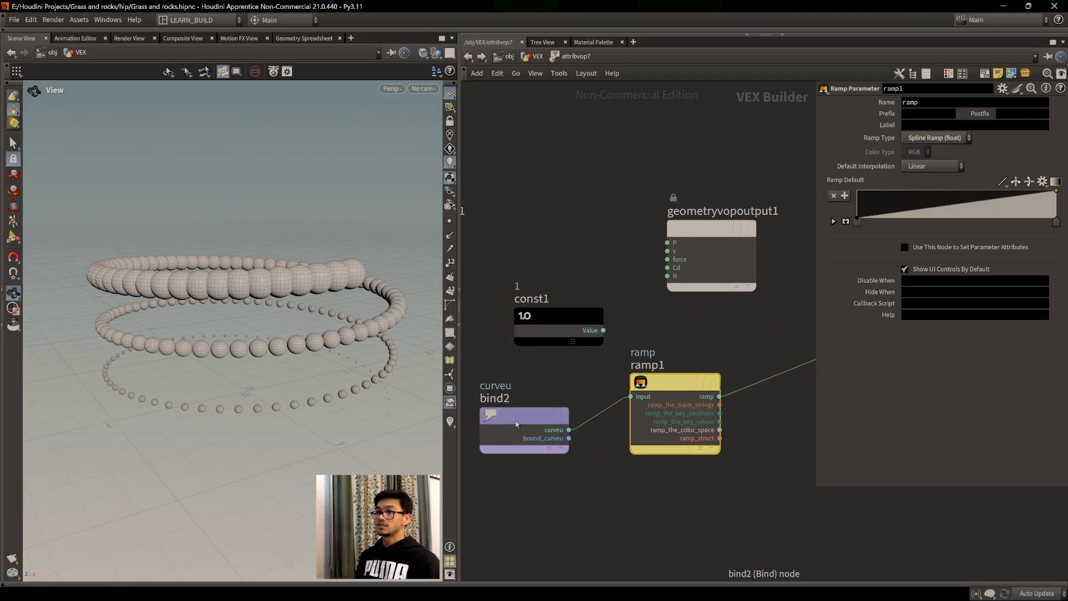
mouse_move(532, 428)
middle_click_drag(661, 501, 582, 524)
mouse_move(596, 401)
left_mouse_down()
mouse_move(605, 410)
mouse_move(613, 394)
left_mouse_up()
left_click_drag(776, 368, 743, 362)
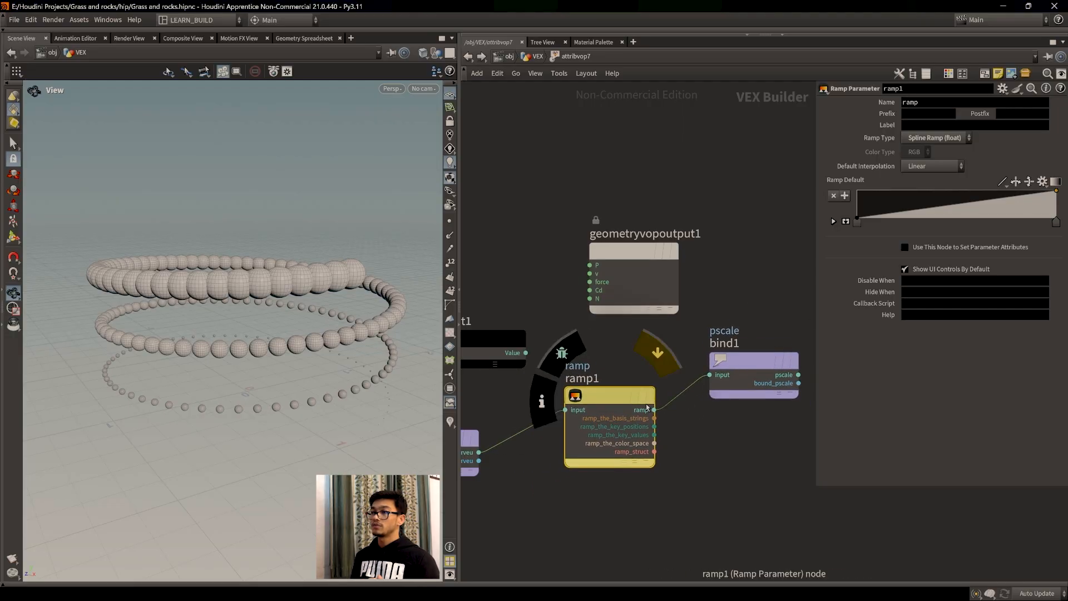
left_click_drag(737, 367, 726, 378)
middle_click_drag(683, 448, 712, 445)
scroll(712, 444, "down", 2)
middle_click_drag(639, 490, 675, 489)
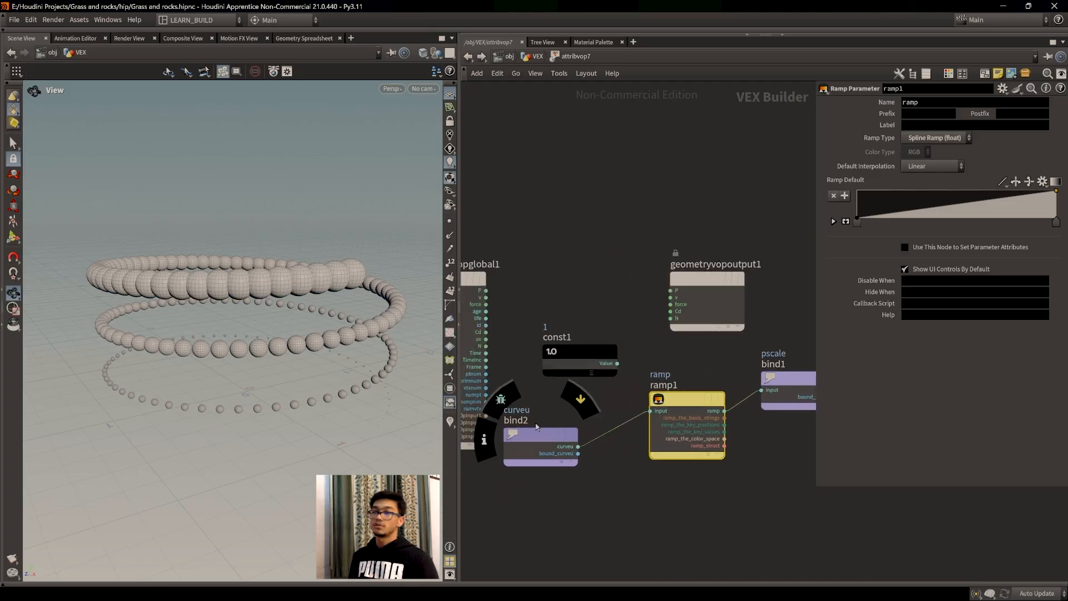
left_click_drag(546, 440, 542, 439)
left_click_drag(687, 399, 670, 401)
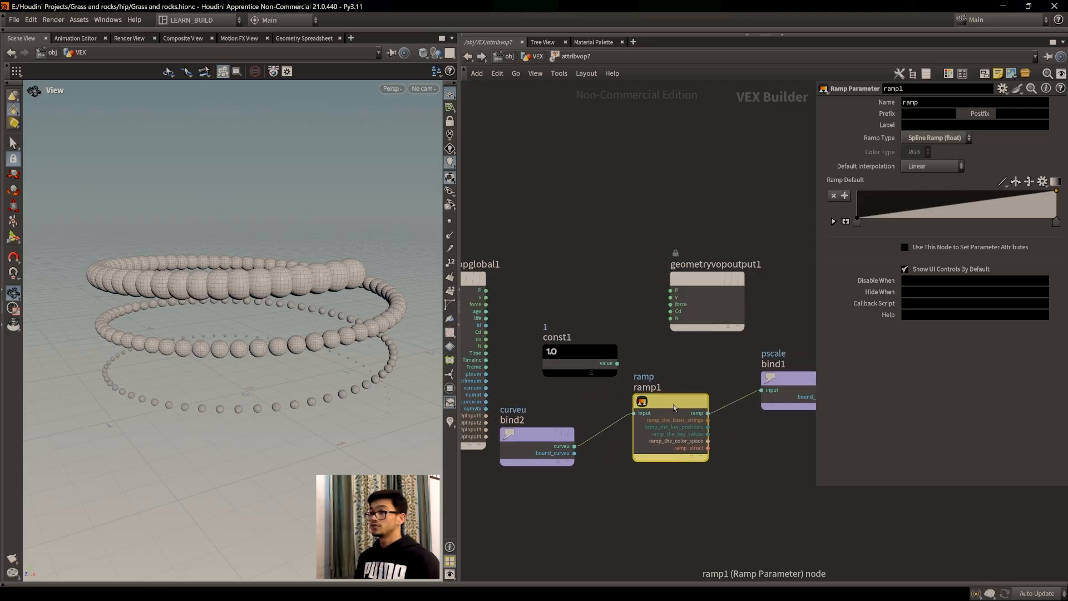
Return to the VEX geometry network and add another point to attribvop7's ramp at position about 0.69, value about 0.40.
left_click(534, 58)
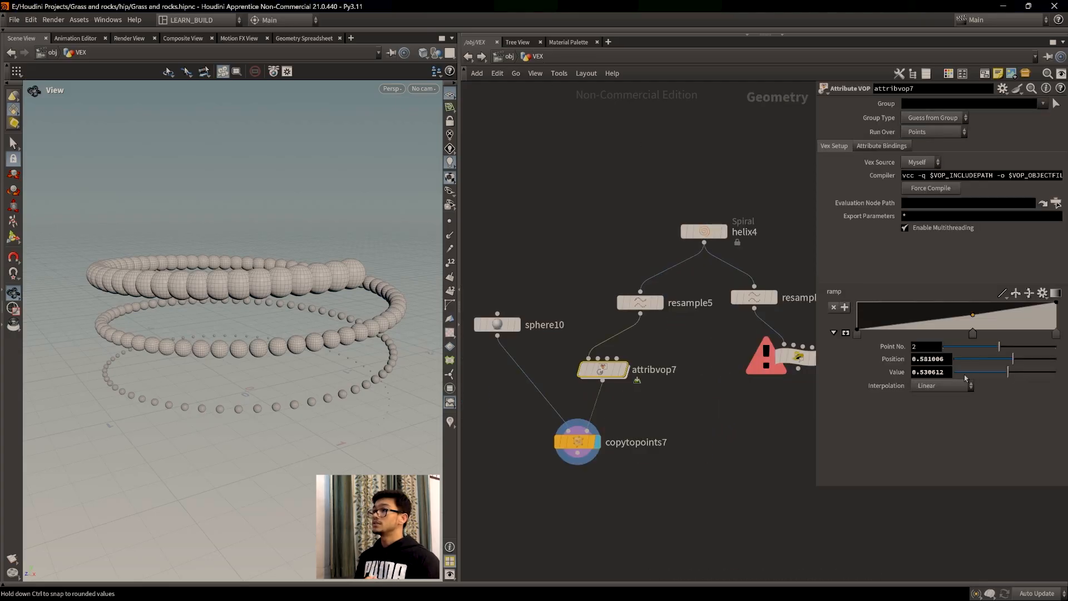
mouse_move(979, 322)
left_mouse_down()
mouse_move(994, 329)
mouse_move(994, 319)
left_mouse_up()
Reopen attribvop7, shift the pscale Bind slightly closer to the ramp node, and return to the VEX network.
double_click(612, 374)
left_click_drag(774, 391, 754, 390)
middle_click_drag(532, 516, 556, 515)
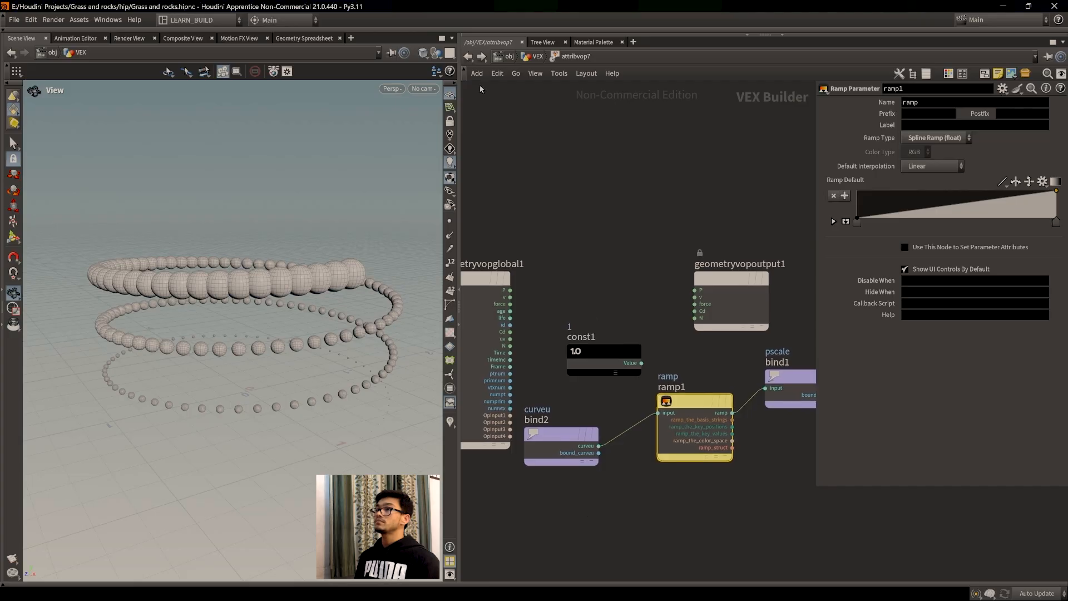
left_click(537, 56)
Select attribwrangle8 and examine the unfinished chramp line in its VEXpression, including the function name and the "scale" argument.
middle_click_drag(710, 438, 595, 429)
left_click(961, 363)
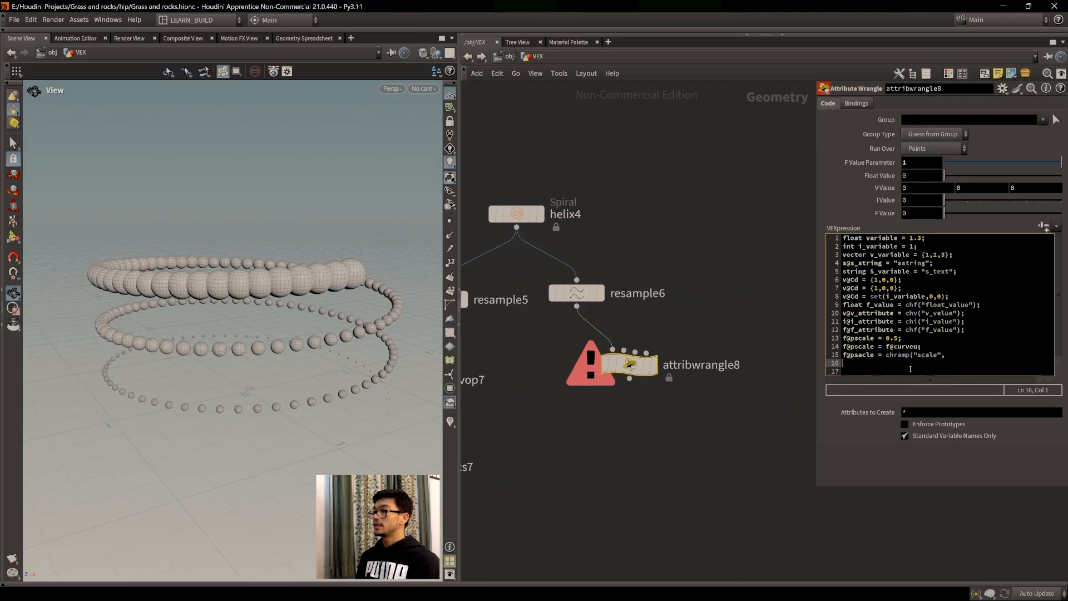
left_click(945, 355)
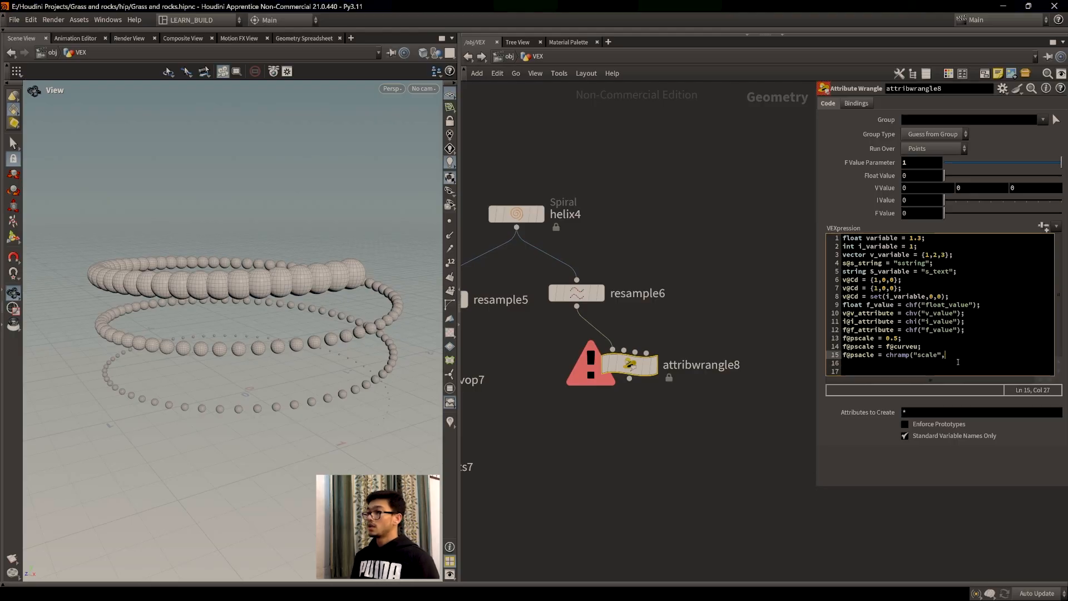
left_click_drag(875, 355, 850, 355)
key("End")
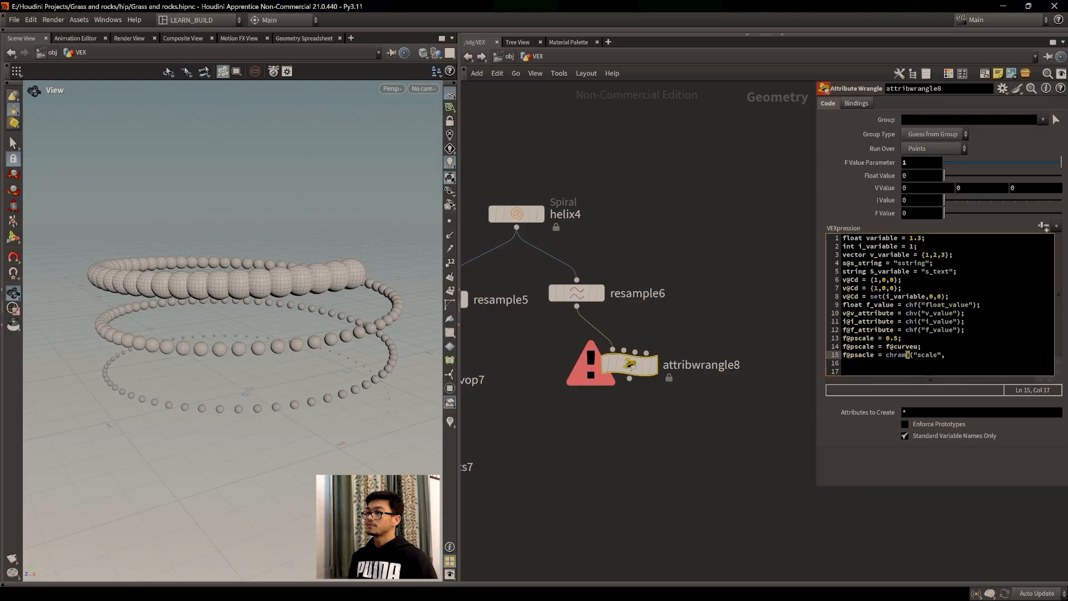
left_click_drag(884, 355, 916, 355)
left_click(913, 355)
left_click(948, 356)
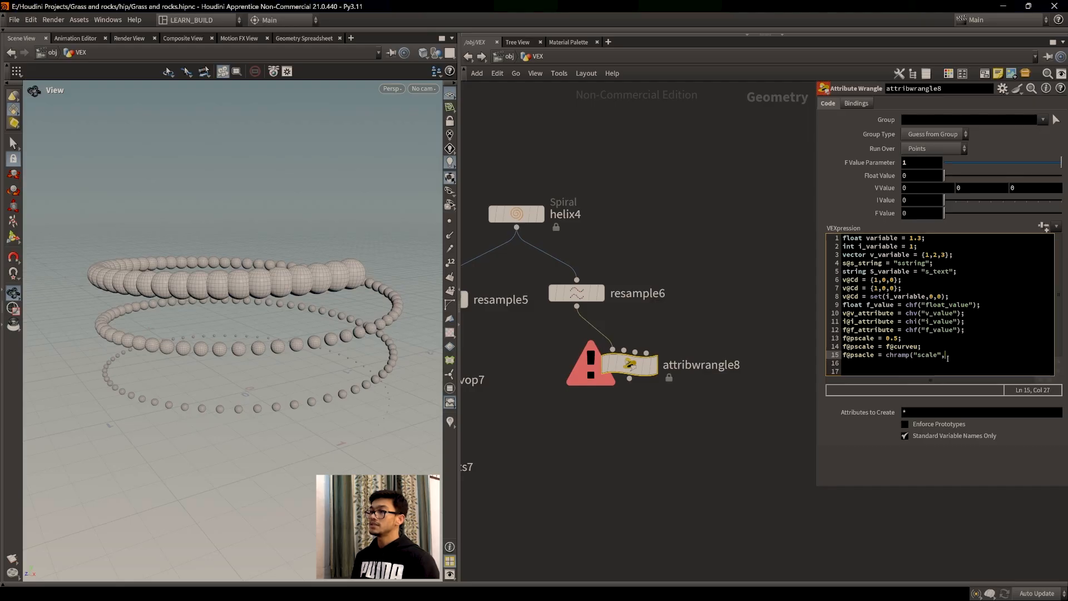
left_click_drag(883, 355, 936, 359)
left_click(946, 356)
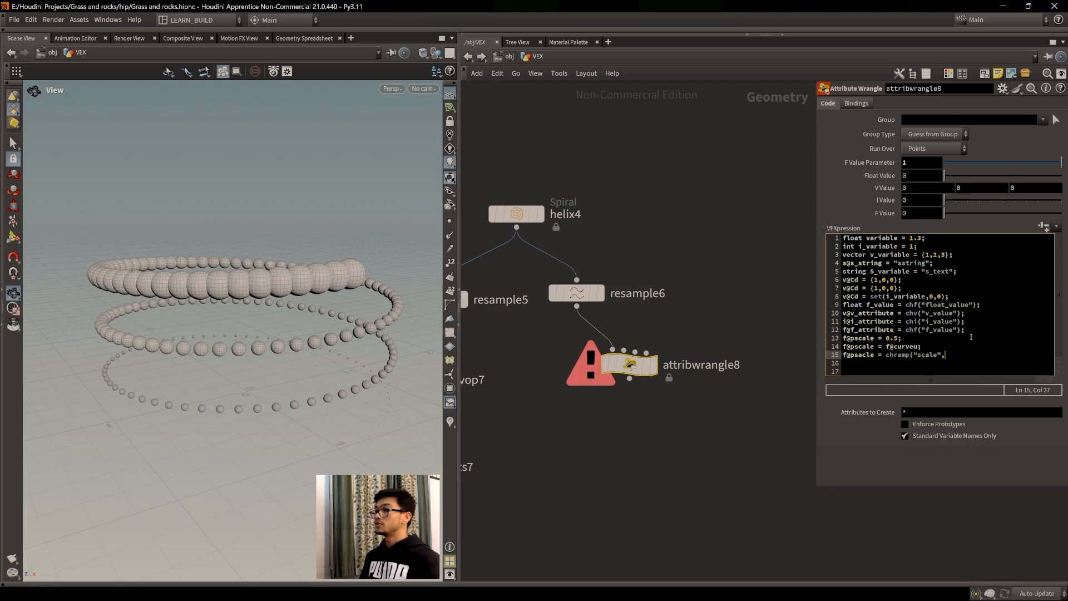
left_click_drag(913, 356, 841, 356)
left_click(880, 365)
left_click(955, 358)
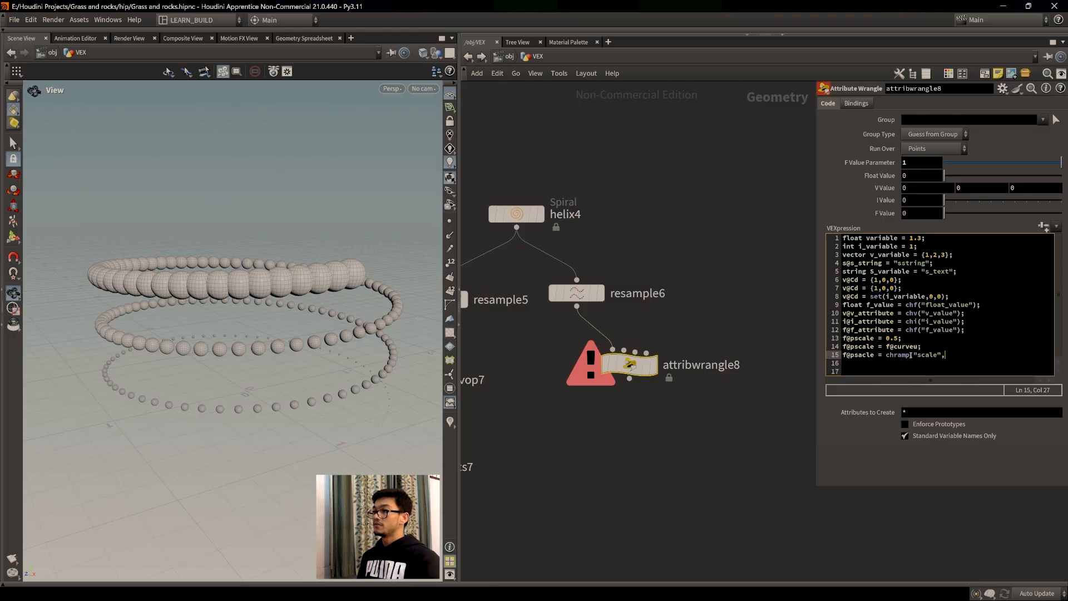
left_click_drag(913, 356, 942, 357)
left_click(948, 356)
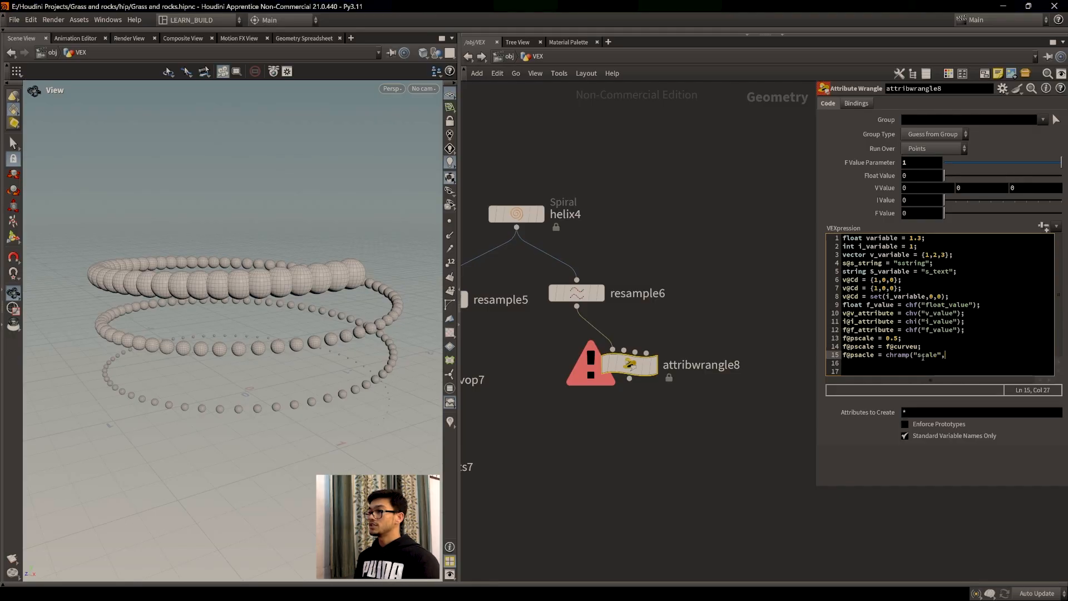
left_click_drag(919, 355, 936, 356)
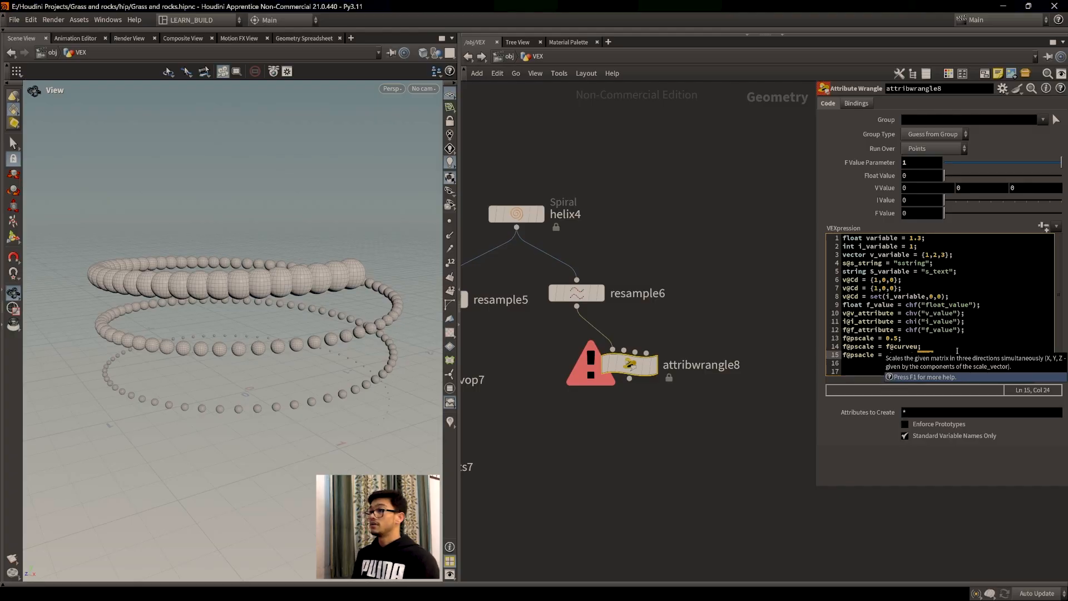
left_click(952, 354)
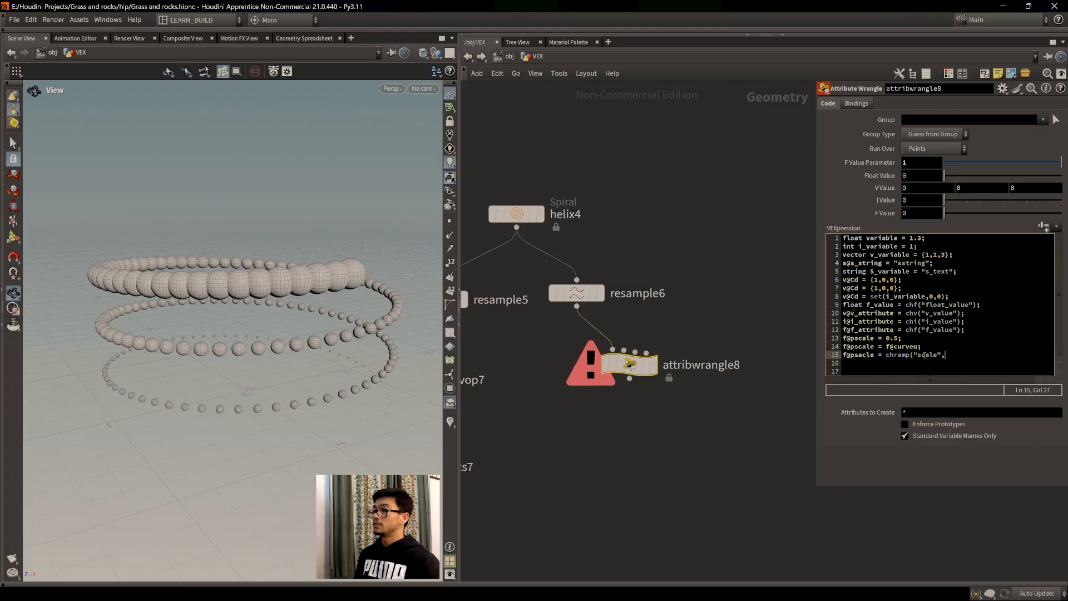
left_click_drag(919, 356, 935, 355)
left_click(945, 355)
left_click(962, 356)
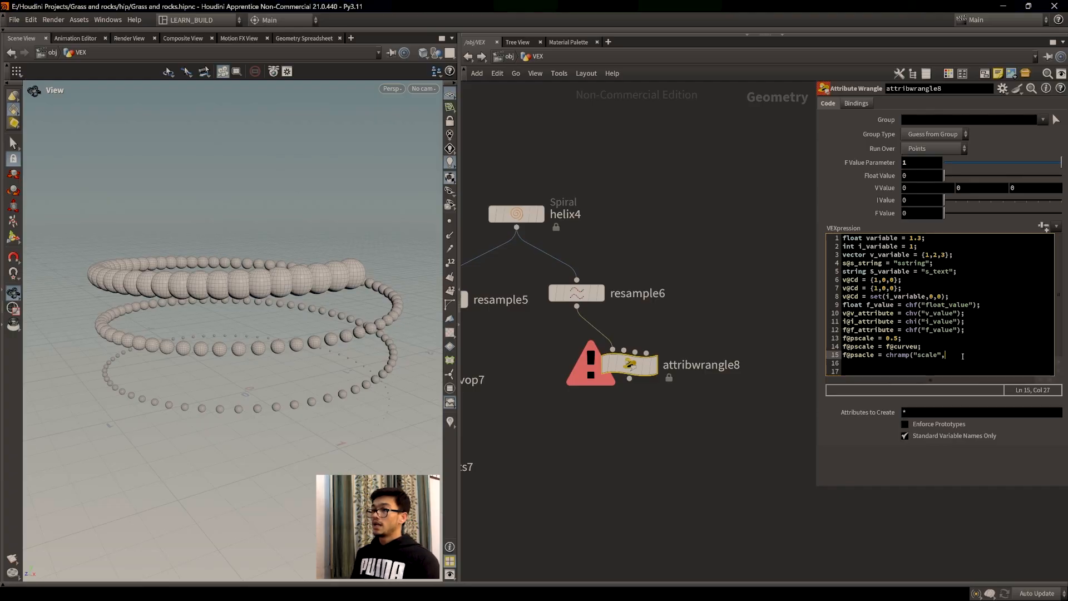
Inspect the ramp node's connections inside attribvop7 as a comparison, and return to the VEX network.
middle_click_drag(500, 423, 667, 429)
double_click(566, 387)
middle_click_drag(692, 473, 693, 461)
scroll(695, 460, "up", 1)
left_click_drag(687, 387, 683, 384)
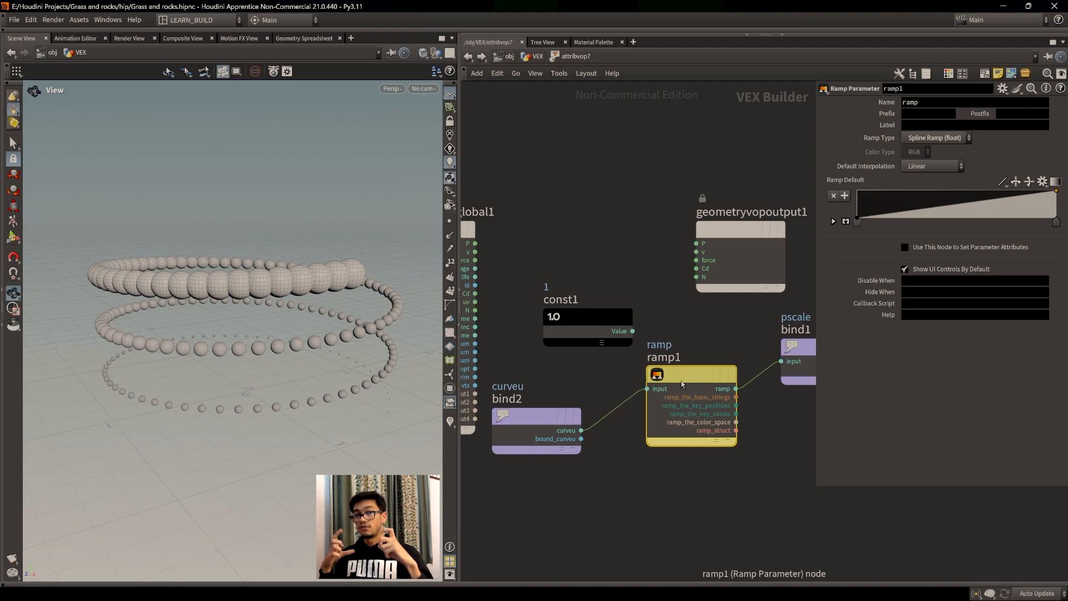
left_click(535, 56)
middle_click_drag(779, 416, 729, 423)
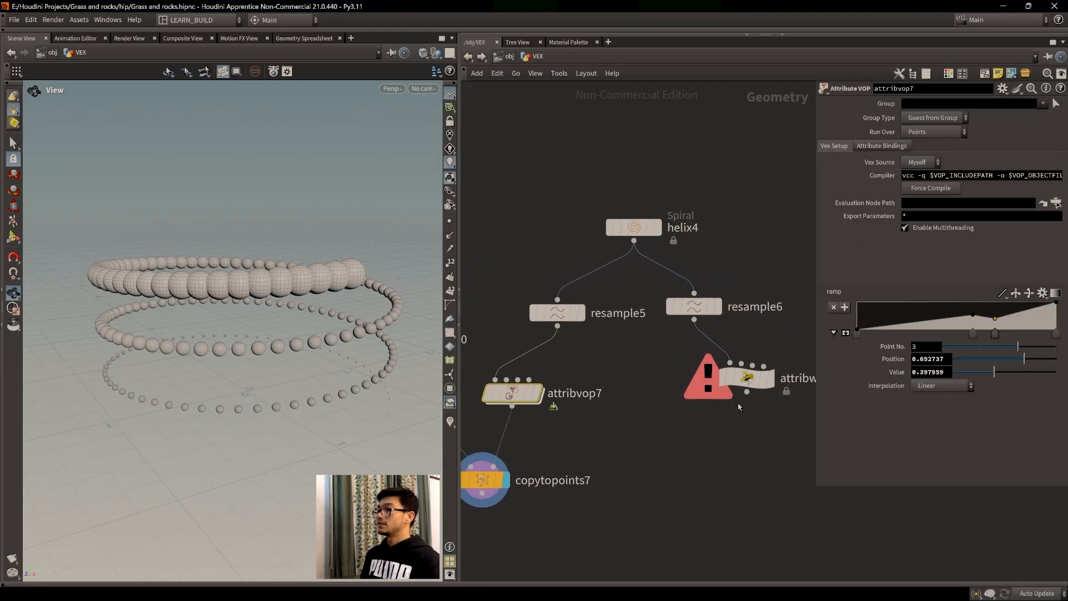
Complete line 15 of attribwrangle8's VEXpression by adding f@curveu as the second chramp argument and closing the statement with ");".
left_click(747, 380)
left_click(947, 358)
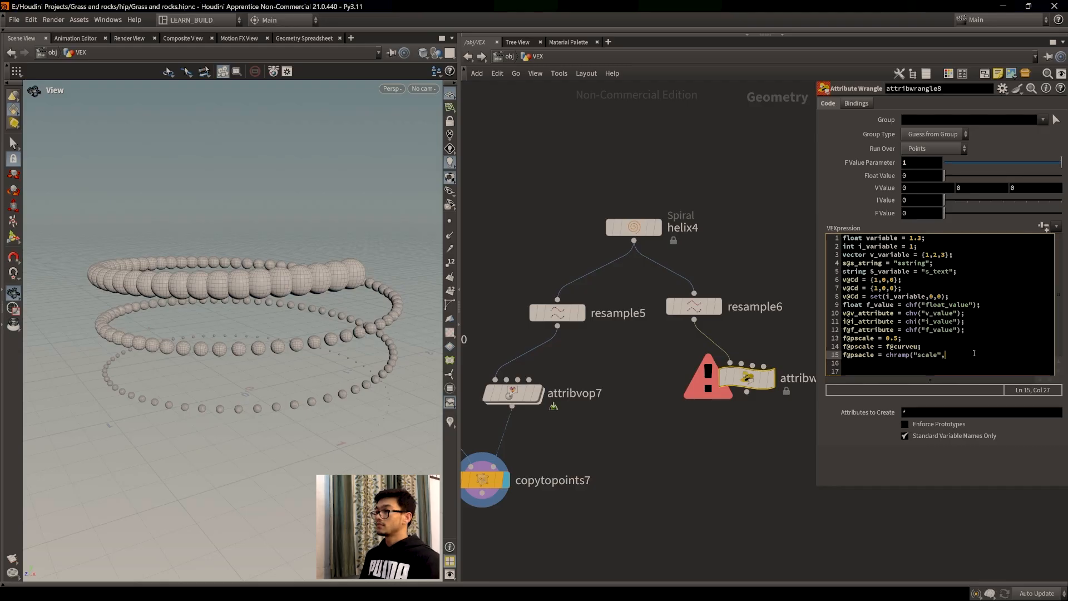
left_click_drag(887, 347, 914, 346)
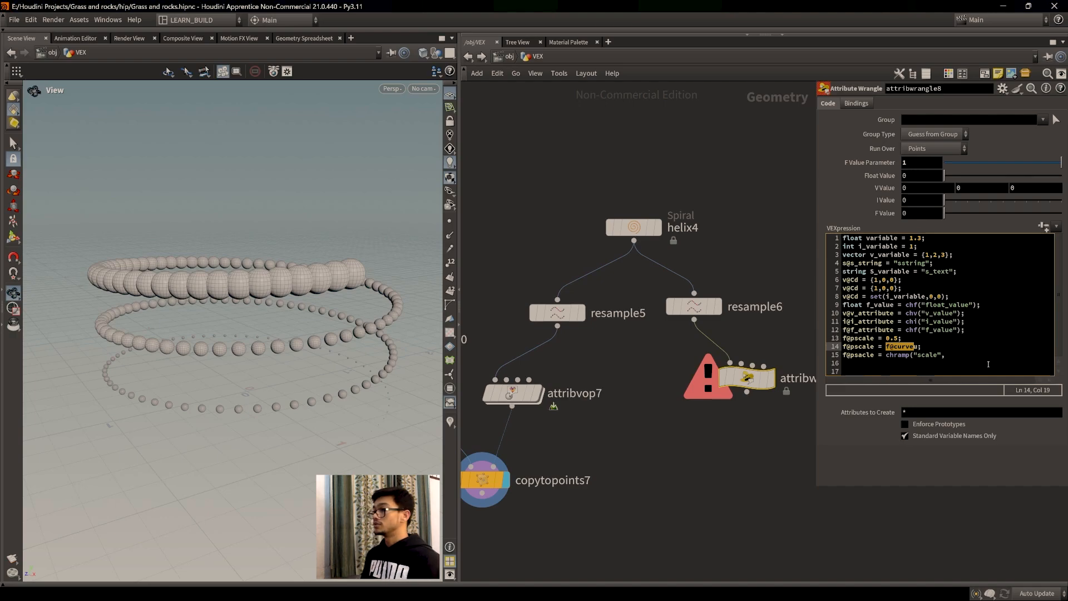
left_click(962, 353)
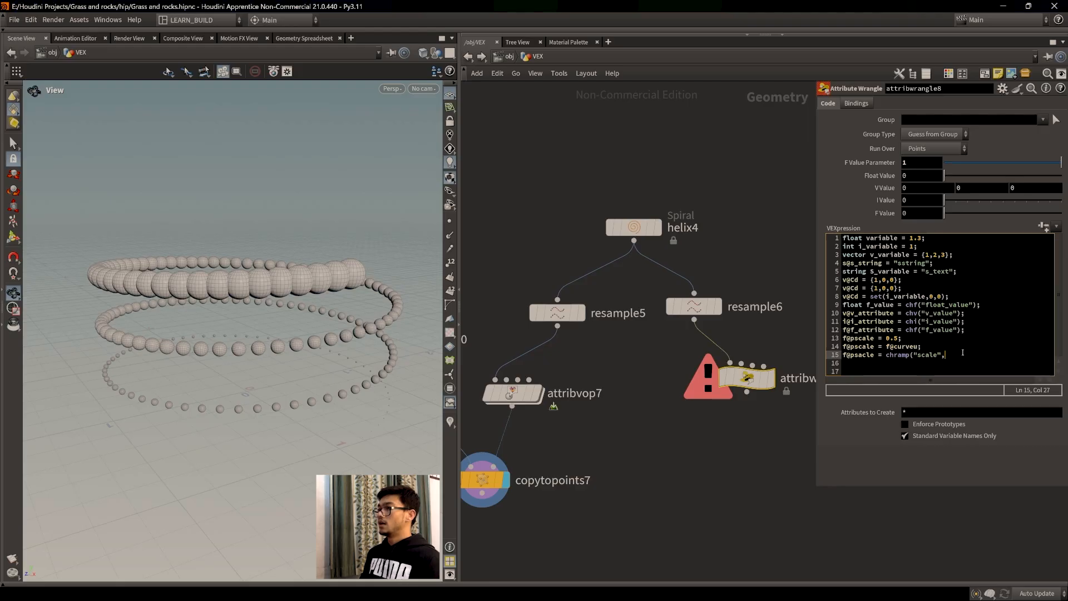
type("f@")
type("curb")
type("eu")
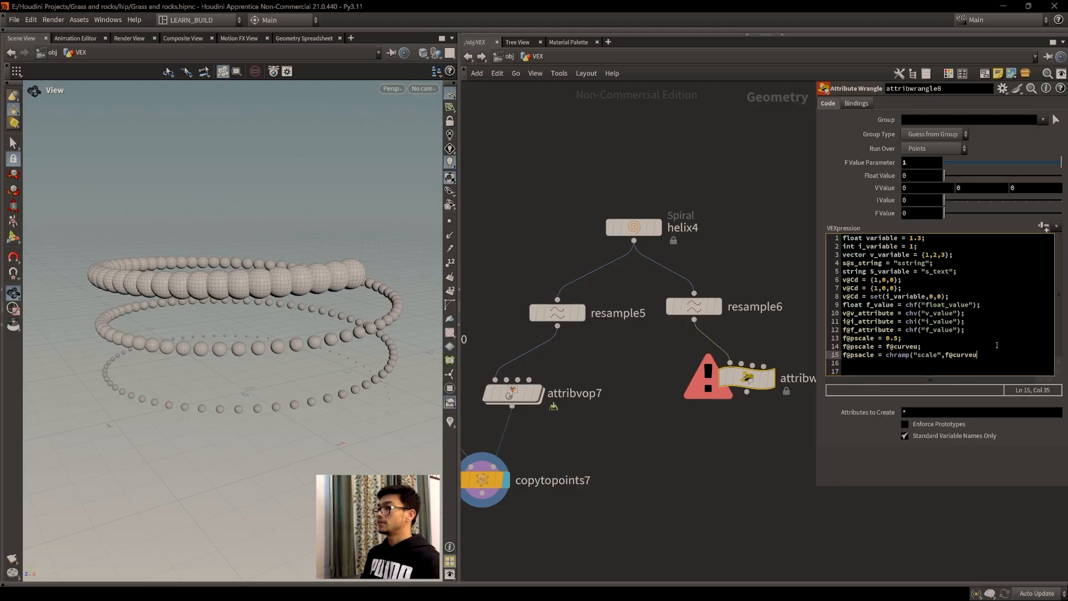
type(");")
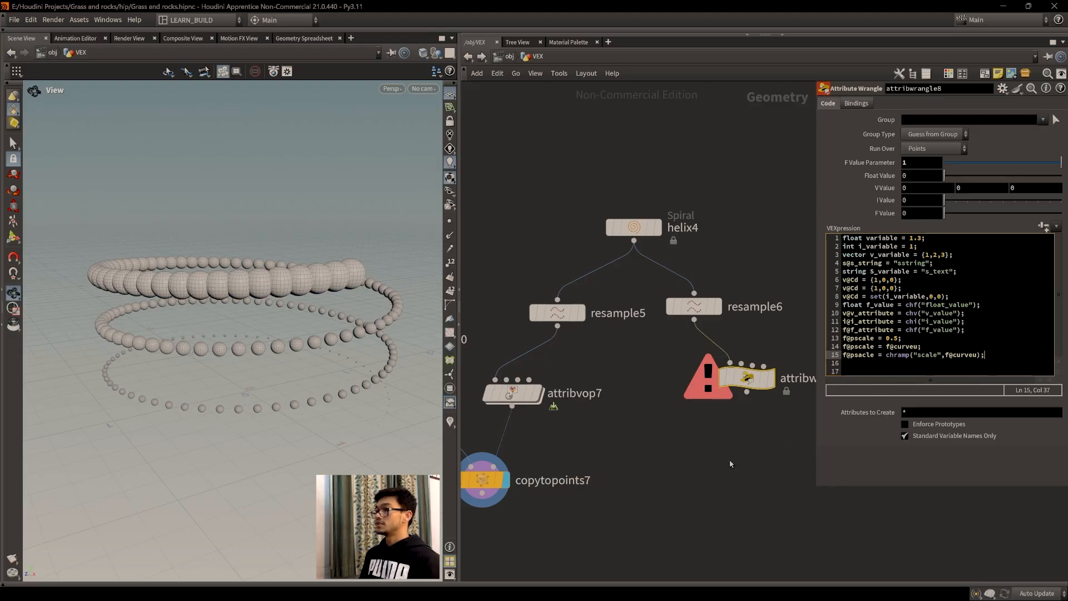
Create the Scale ramp parameter on attribwrangle8 from the chramp call in its code.
middle_click_drag(730, 465, 760, 456)
left_click(779, 375)
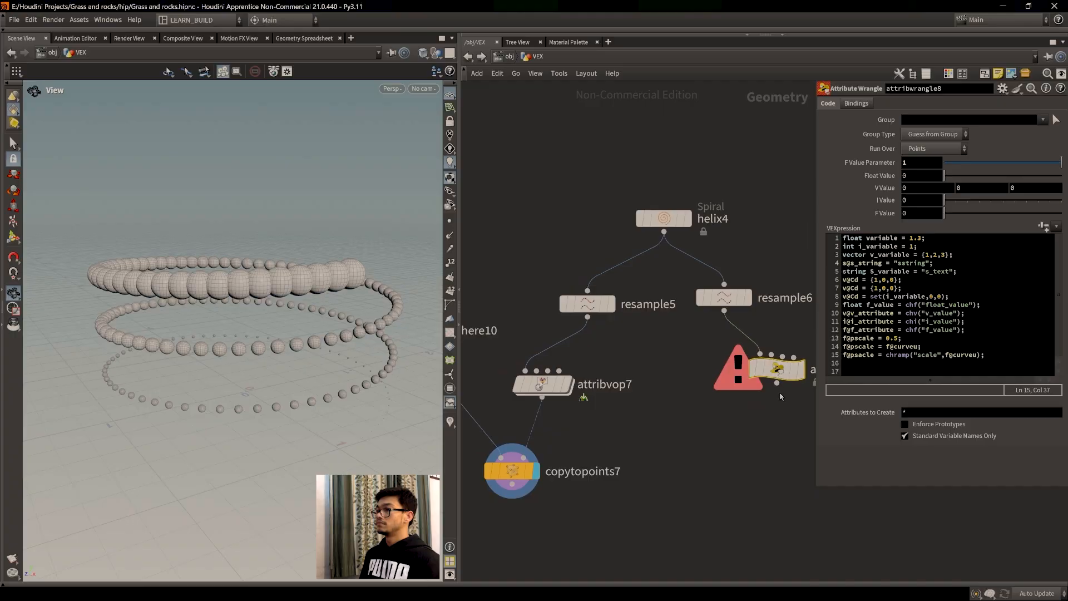
left_click(1044, 226)
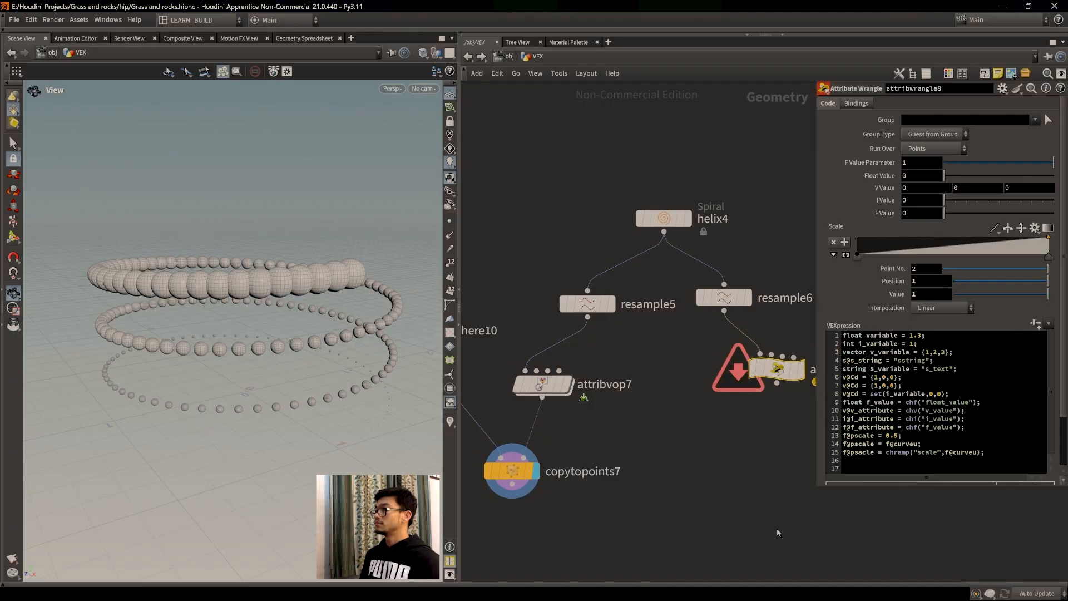
Connect attribwrangle8's output to the second input of copytopoints7 in place of attribvop7.
middle_click_drag(803, 385, 775, 374)
left_click_drag(774, 371, 543, 432)
key("ctrl+z")
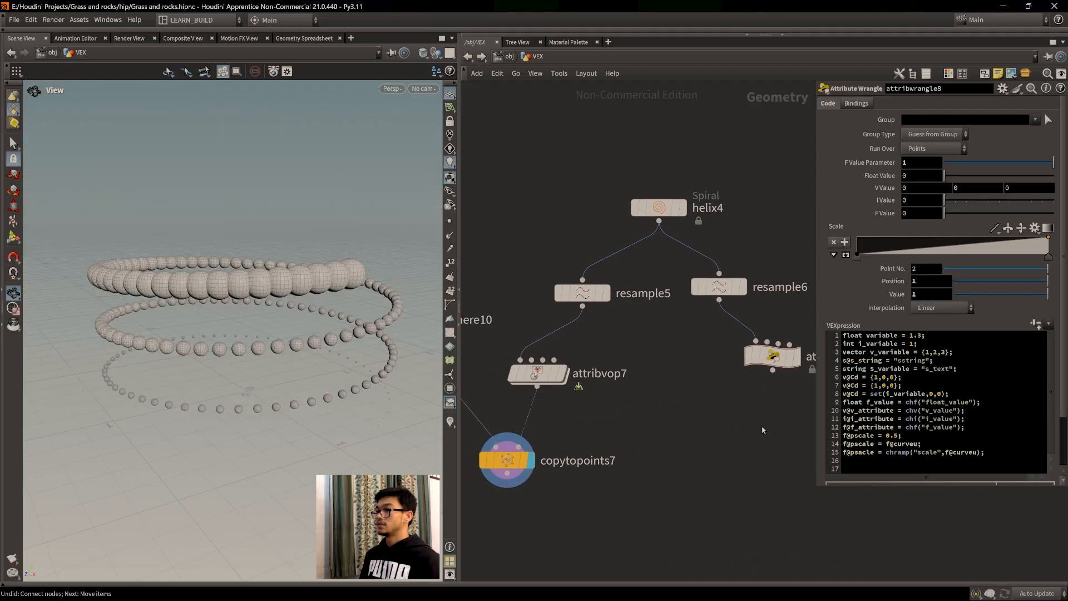
left_click_drag(772, 370, 518, 445)
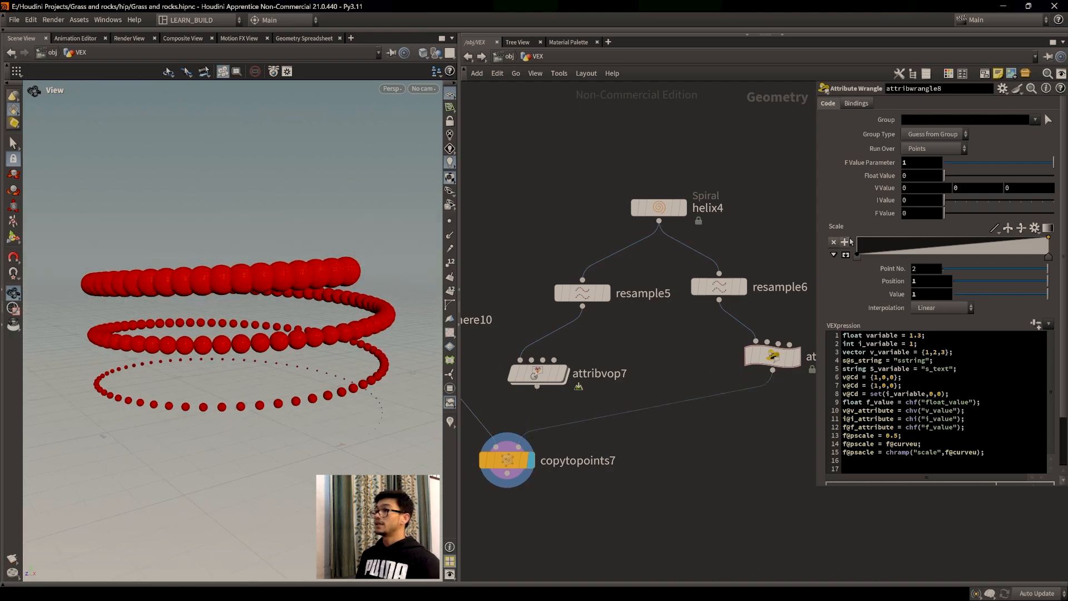
Examine line 15 of attribwrangle8 part by part, covering the chramp function, its two arguments and the assigned attribute, alongside the Scale ramp.
left_click_drag(987, 453, 842, 453)
left_click(993, 456)
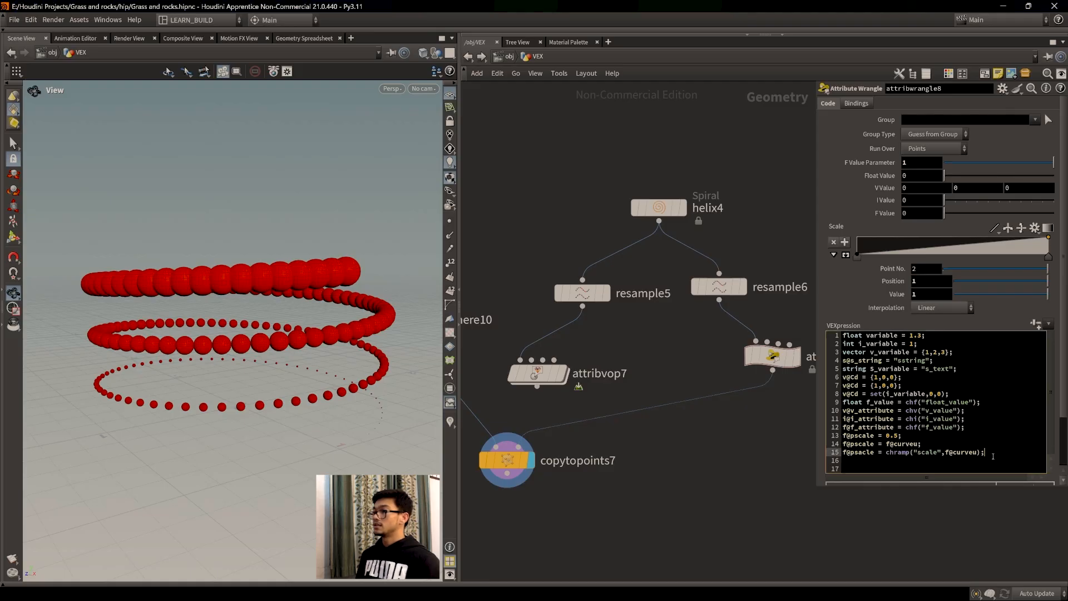
left_click_drag(979, 454, 921, 455)
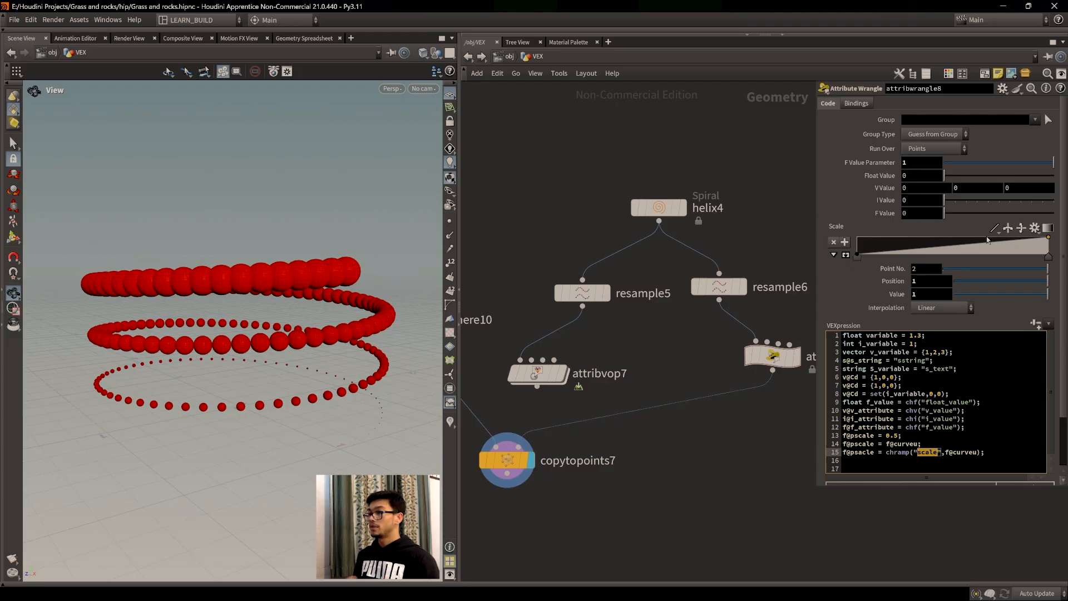
left_click_drag(910, 453, 886, 454)
left_click(910, 467)
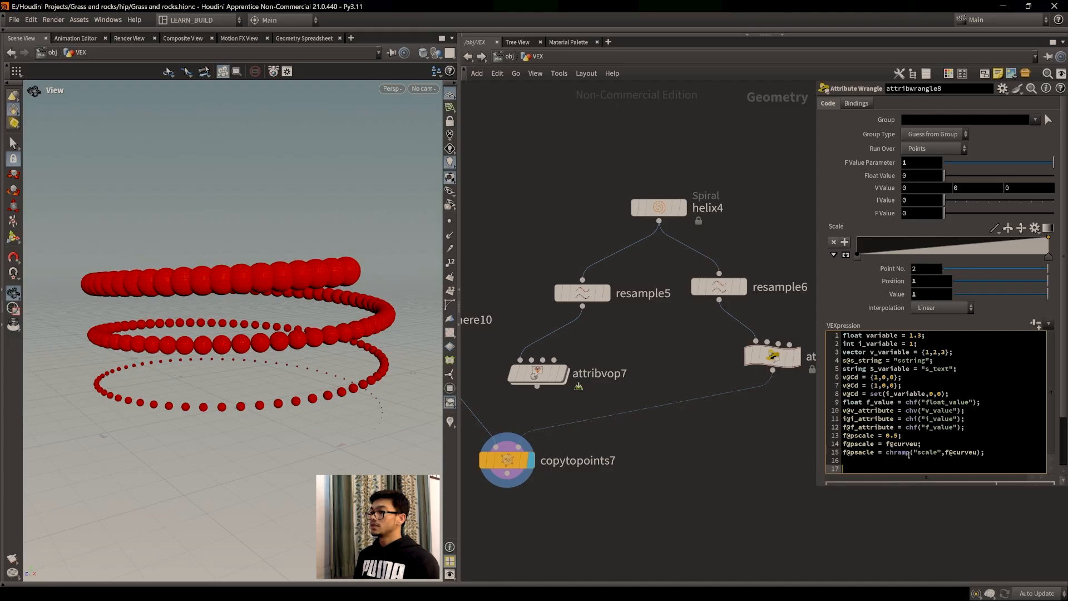
double_click(909, 452)
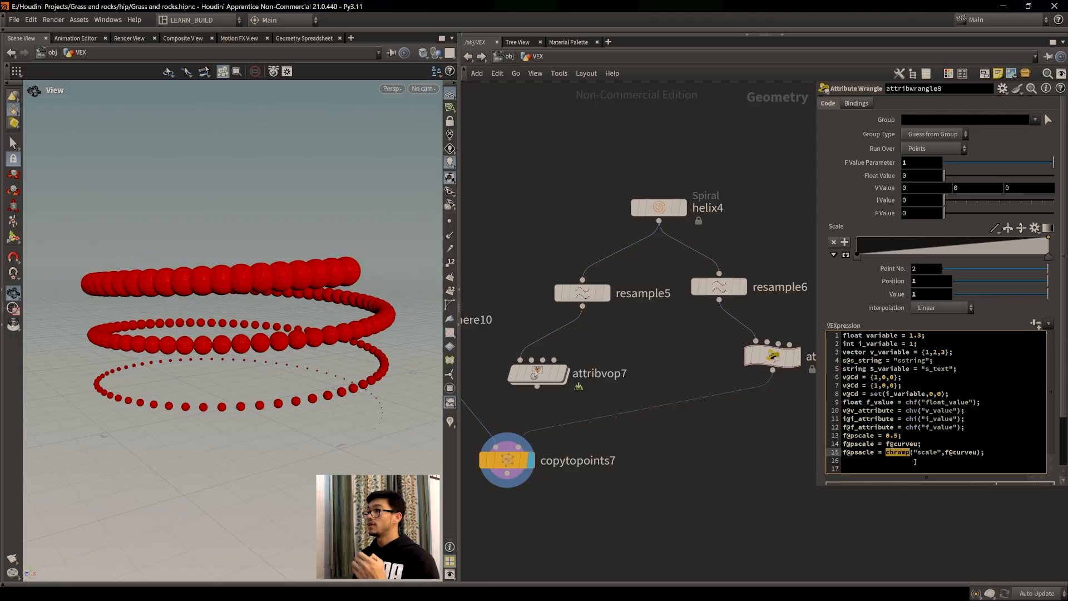
left_click_drag(917, 452, 979, 453)
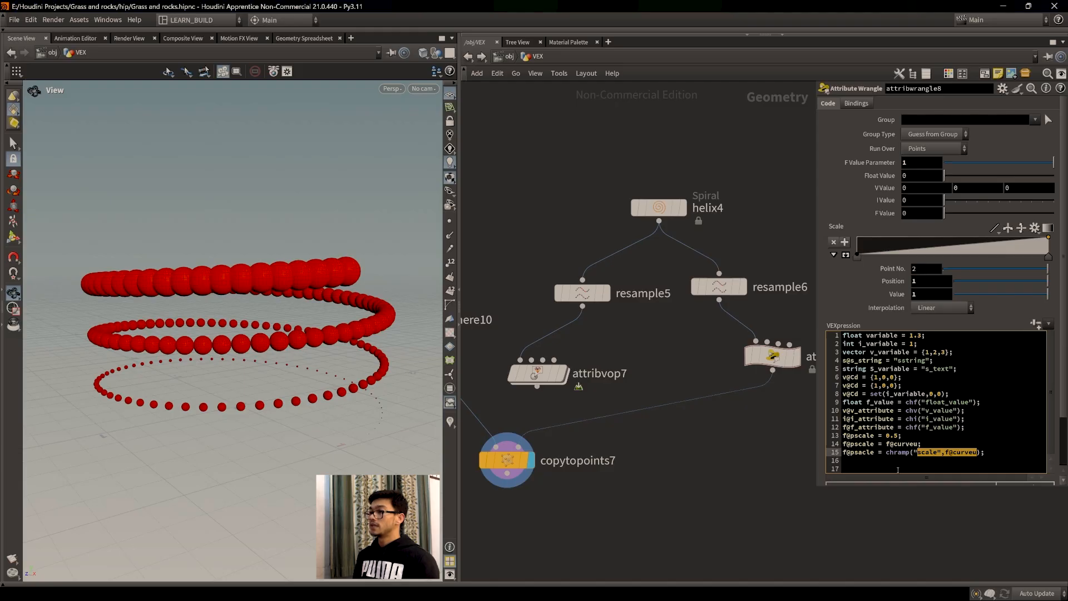
left_click_drag(876, 452, 842, 453)
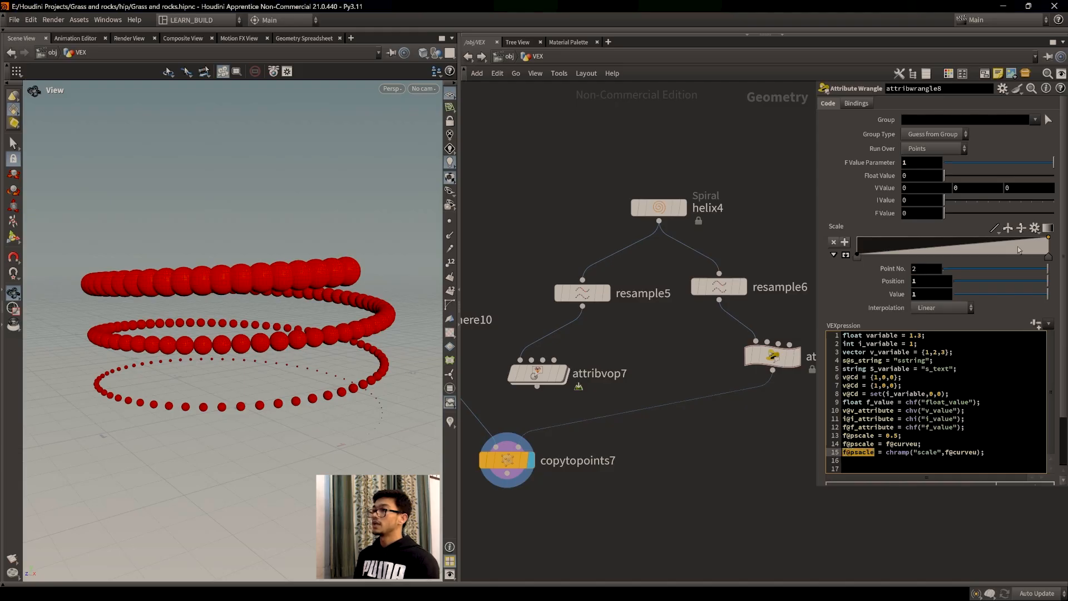
left_click_drag(1028, 247, 971, 254)
middle_click_drag(675, 467, 633, 465)
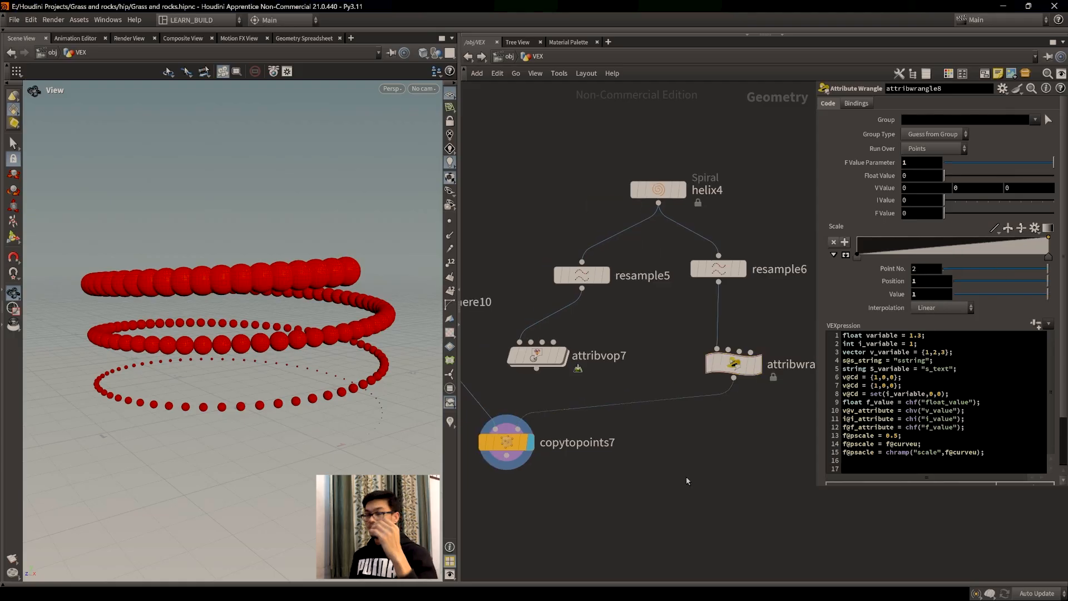
middle_click_drag(628, 488, 652, 491)
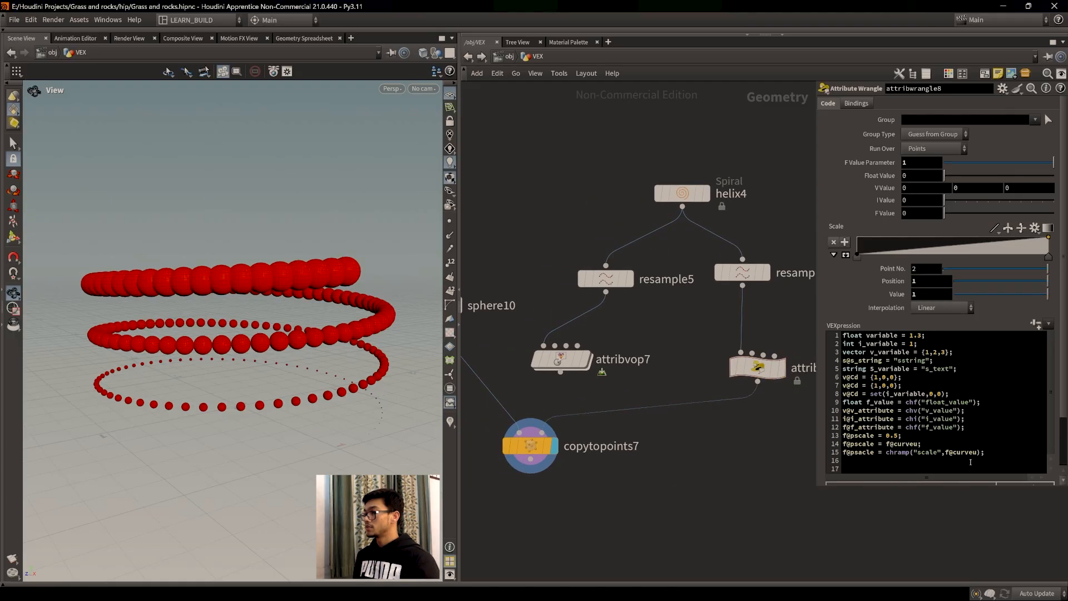
Correct the misspelled attribute name at the start of line 15 in attribwrangle8's VEXpression to f@pscale.
left_click_drag(874, 452, 855, 454)
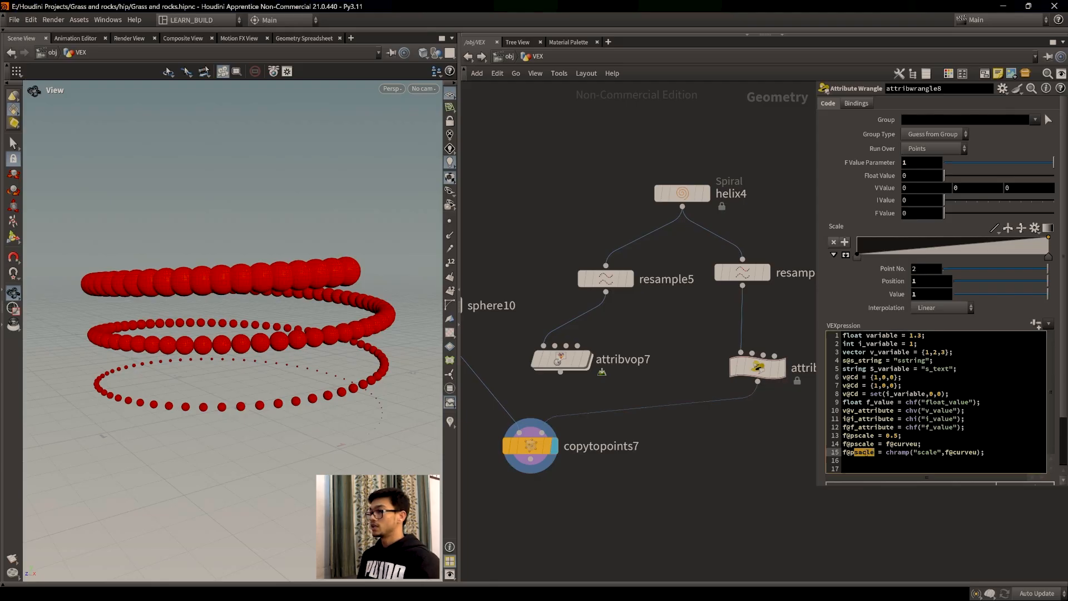
left_click(879, 454)
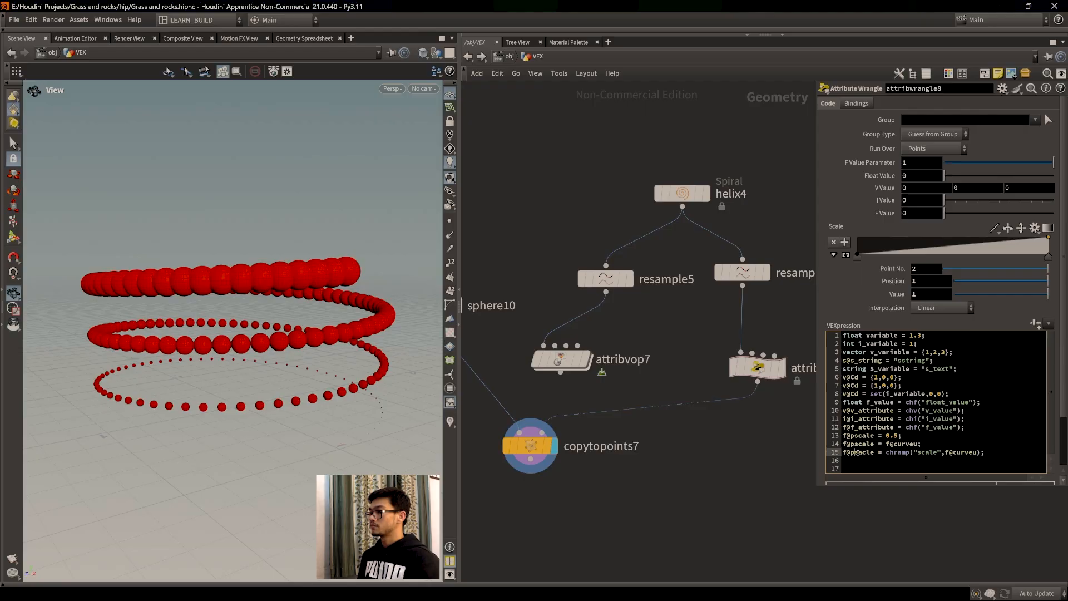
type("sc")
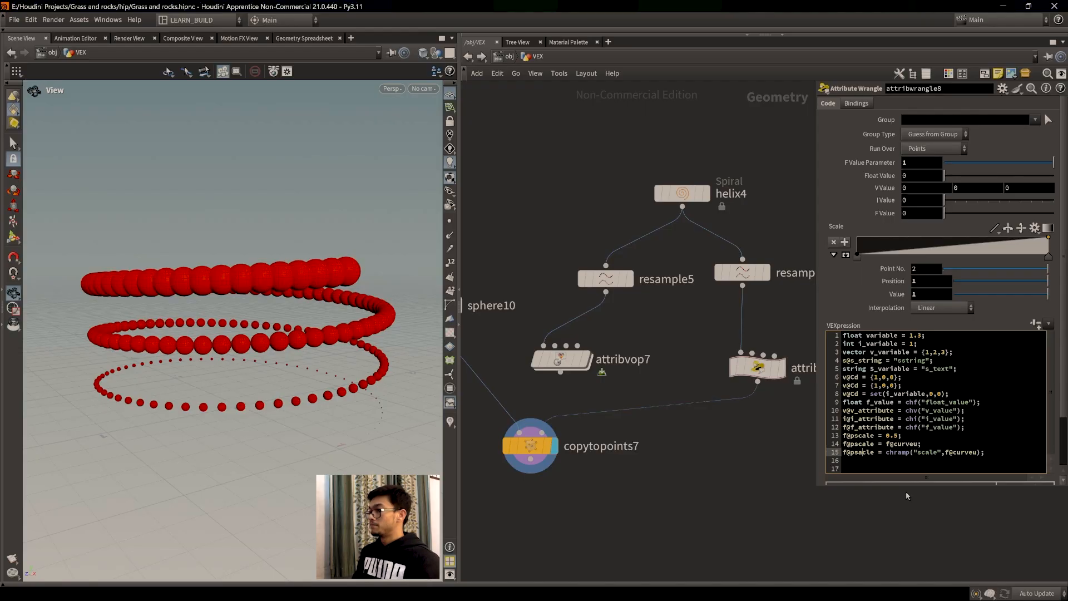
key("BackSpace")
type("a")
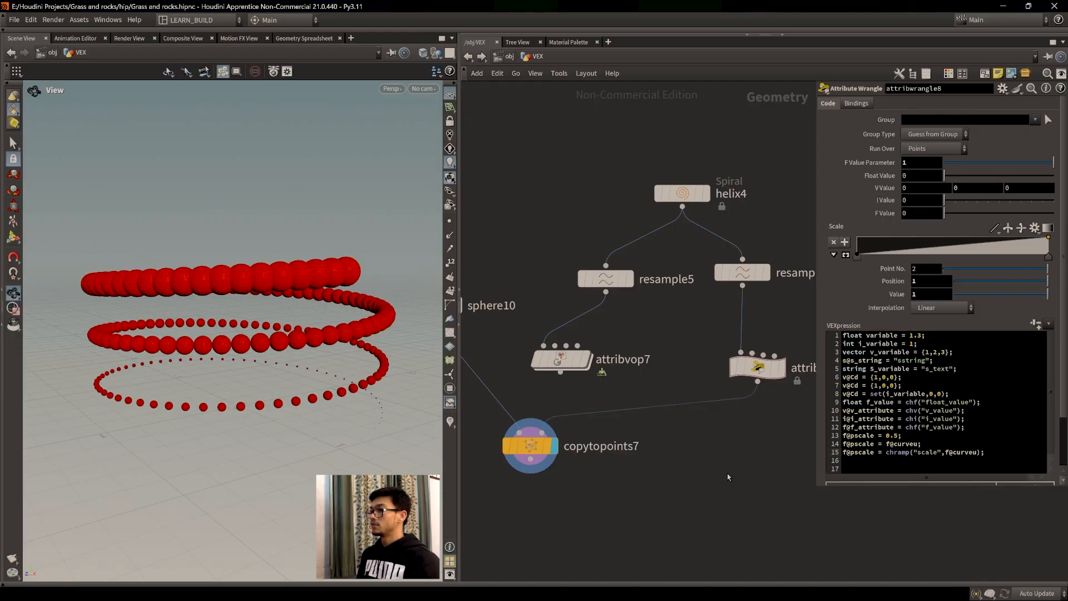
mouse_move(1048, 237)
left_mouse_down()
mouse_move(1050, 254)
mouse_move(1057, 244)
left_mouse_up()
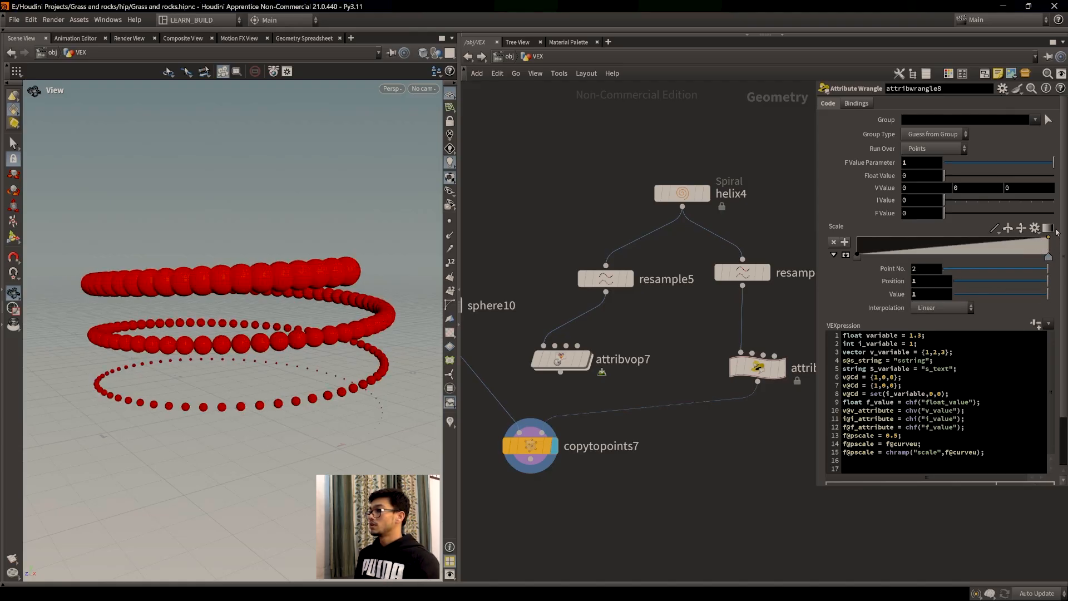
Compare the ramp1 node inside attribvop7 with the chramp call and its f@curveu argument on line 15 of attribwrangle8.
middle_click_drag(650, 489, 673, 495)
double_click(643, 369)
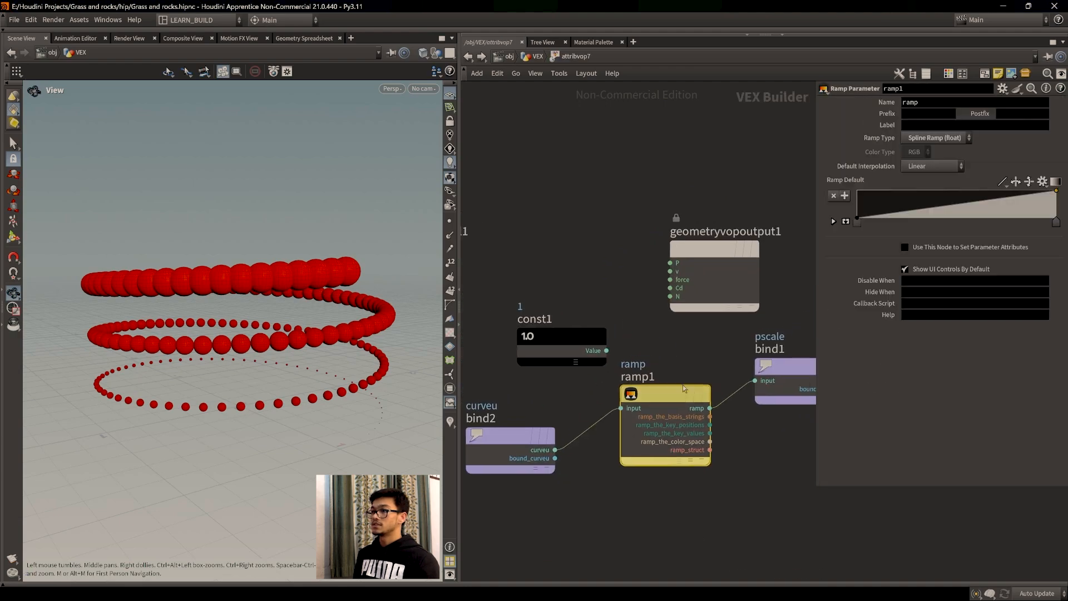
scroll(736, 509, "down", 3)
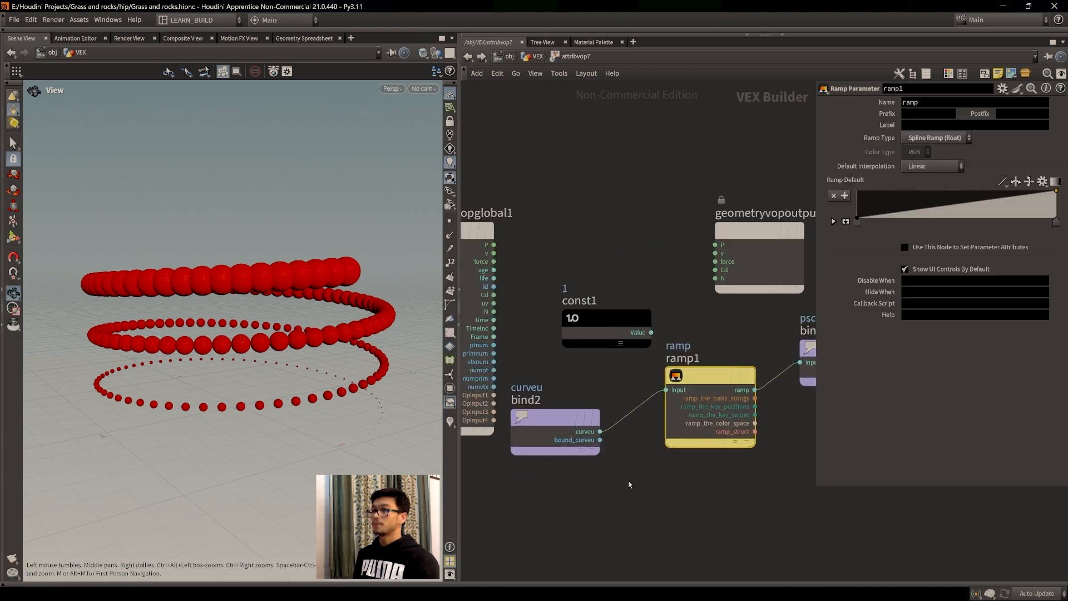
left_click(534, 57)
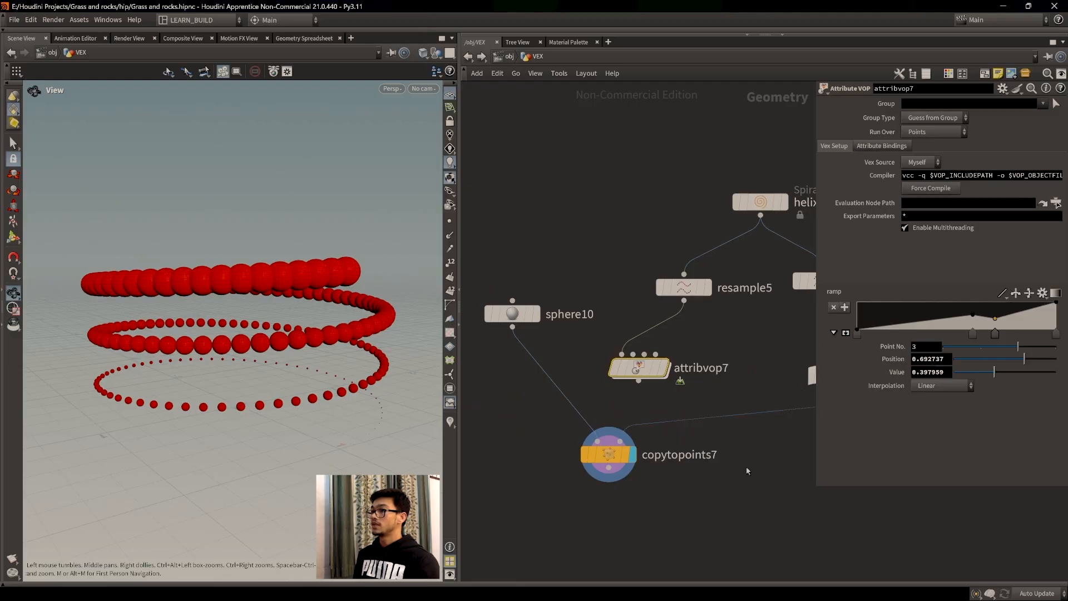
middle_click_drag(746, 469, 611, 494)
left_click(702, 399)
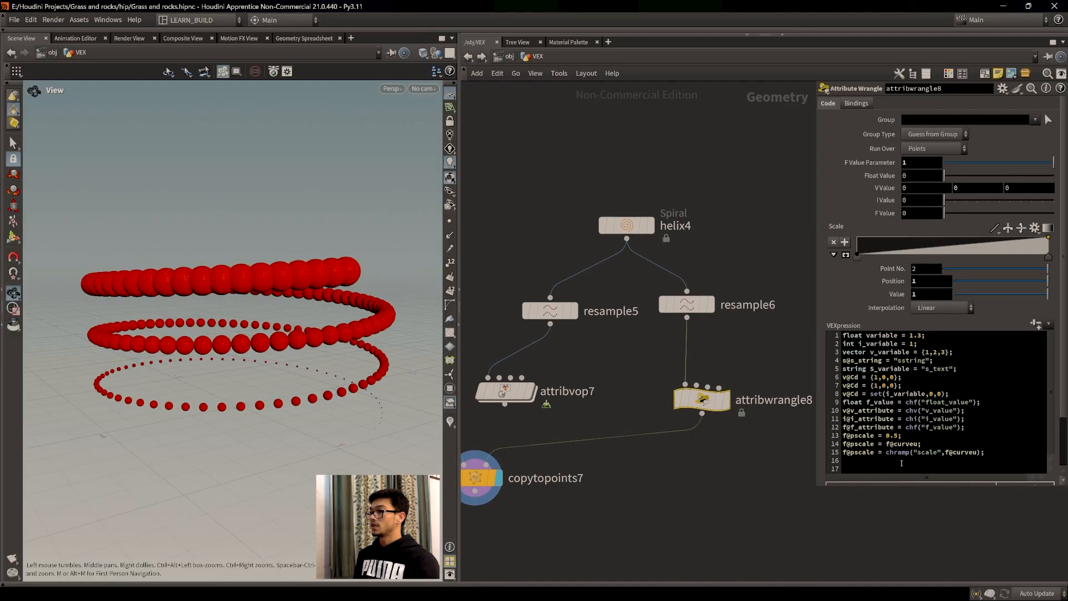
double_click(911, 453)
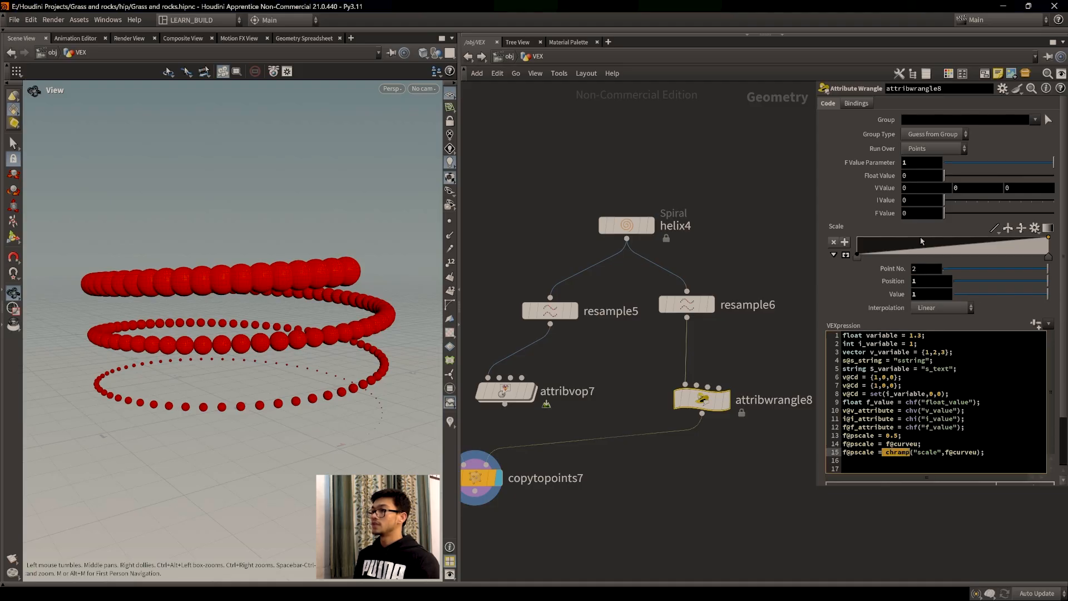
left_click_drag(977, 452, 915, 443)
left_click(895, 456)
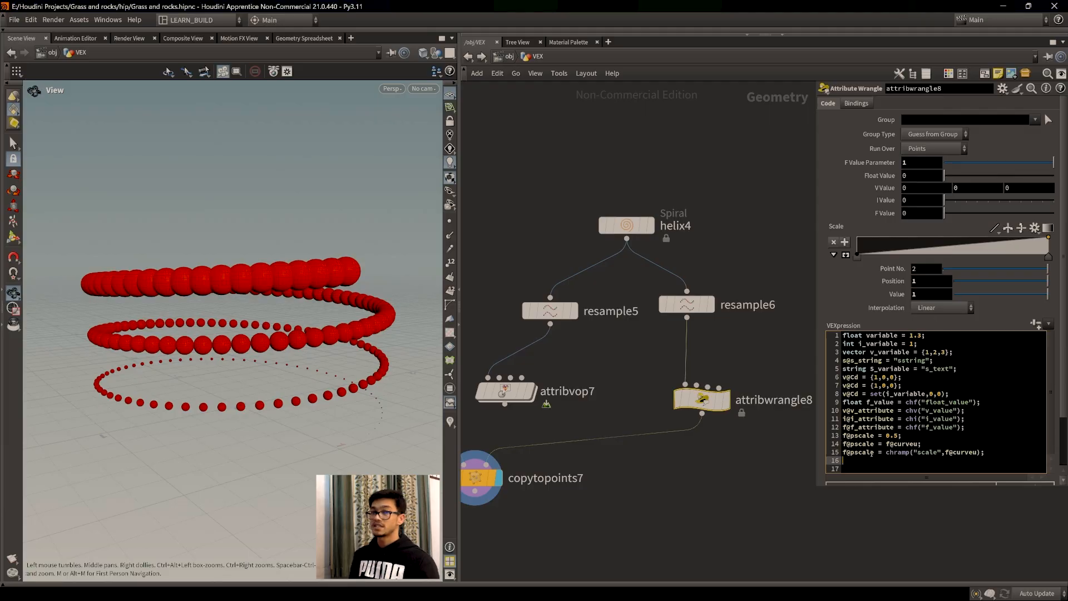
Inspect attribwrangle8's curveu and pscale point values in the Geometry Spreadsheet alongside its Scale ramp, and return to the Scene View.
left_click(304, 37)
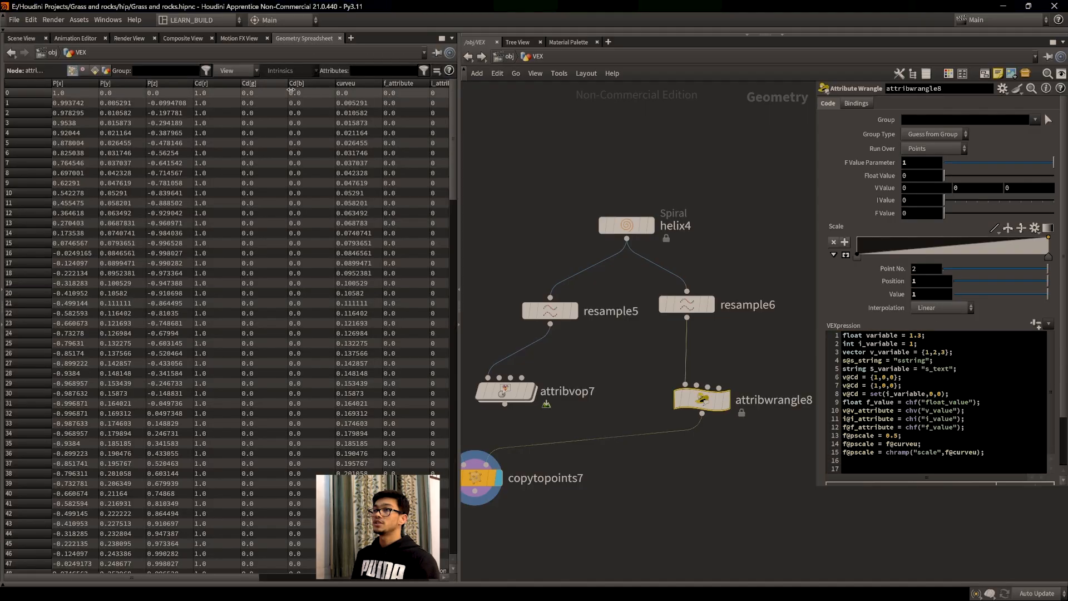
left_click_drag(230, 577, 403, 586)
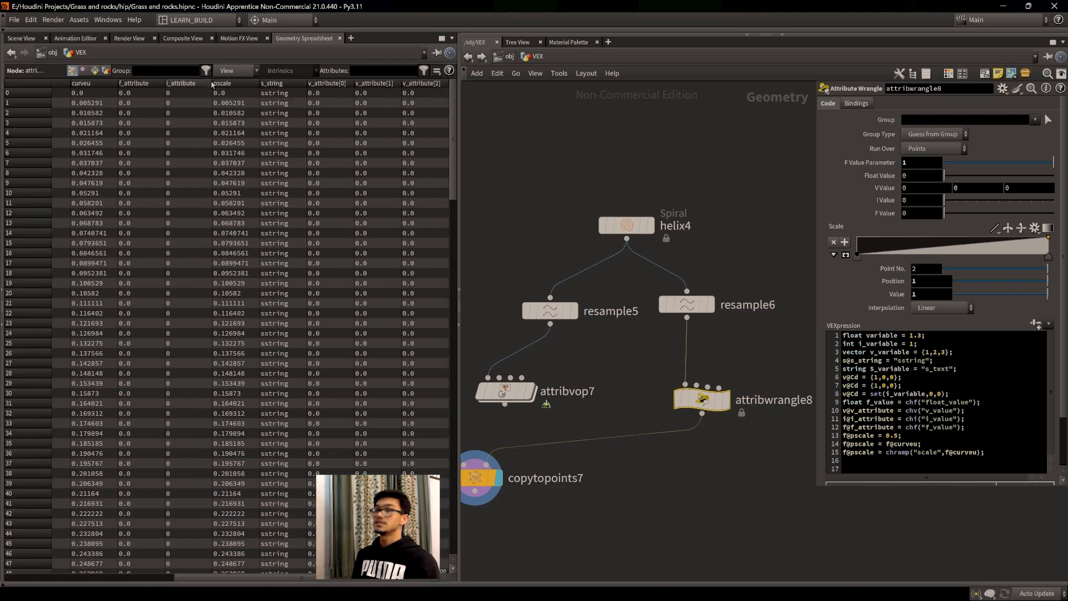
left_click_drag(1010, 248, 980, 244)
key("ctrl+z")
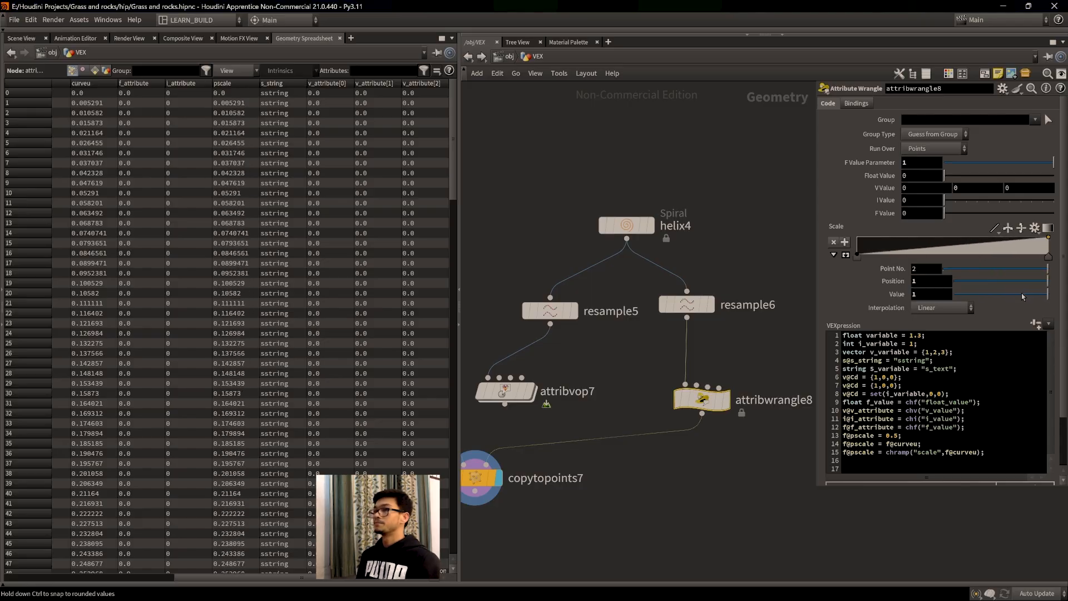
left_click(22, 38)
left_click(1007, 457)
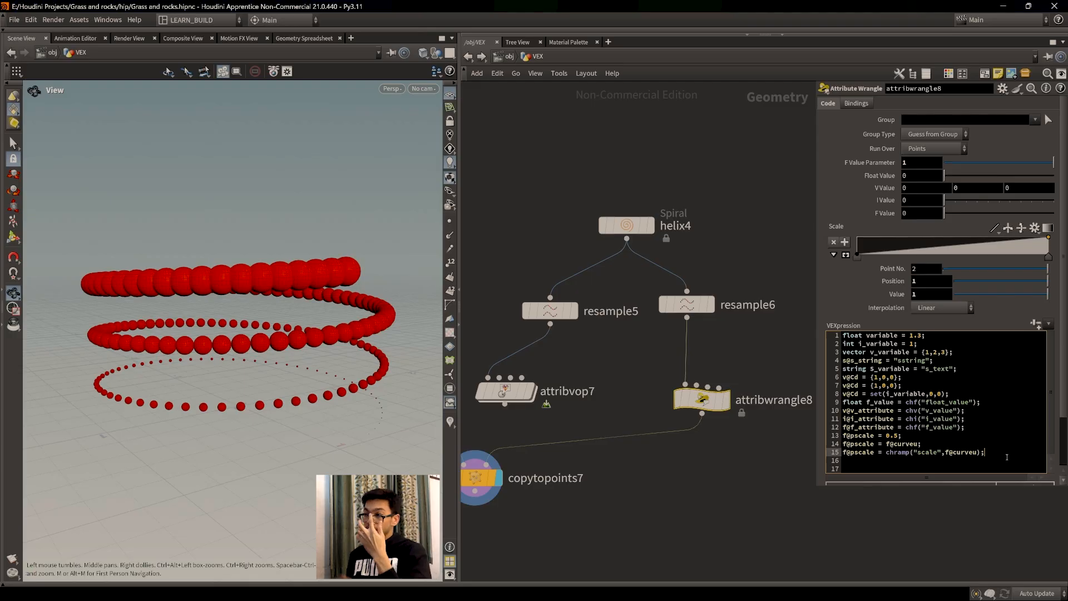
Inside attribvop7, widen the gap between ramp1 and the pscale bind1 node by moving them apart.
middle_click_drag(590, 496, 620, 491)
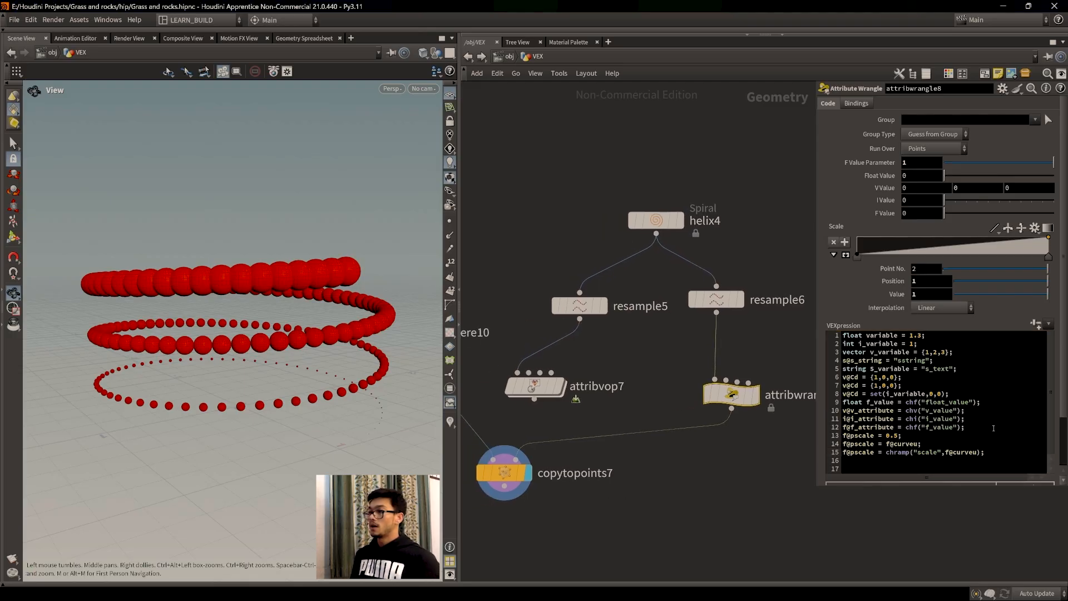
double_click(536, 387)
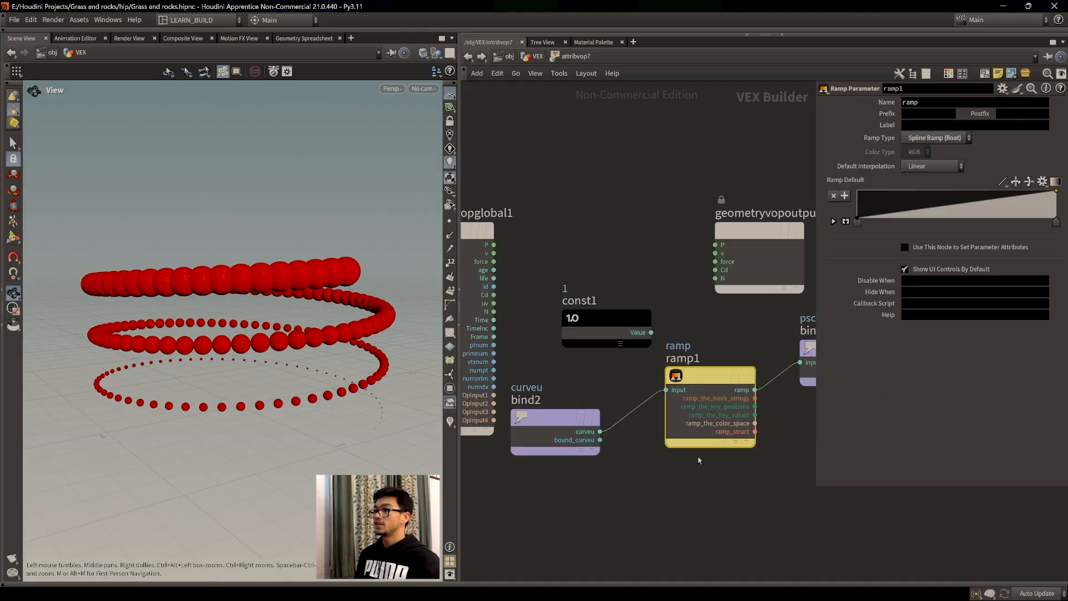
left_click_drag(720, 386, 784, 368)
middle_click_drag(728, 429, 682, 454)
mouse_move(544, 427)
left_mouse_down()
mouse_move(560, 430)
mouse_move(536, 429)
left_mouse_up()
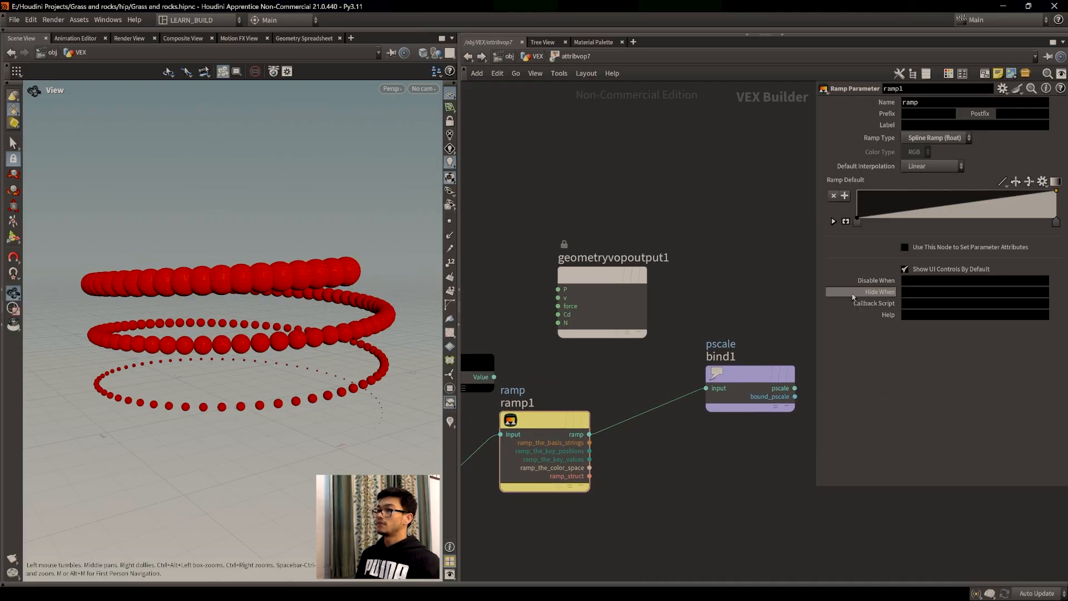
middle_click_drag(639, 474, 723, 432)
Back in the VEX network, move point 3 of attribvop7's ramp to position 0.798883 and raise its value to 1.
left_click(537, 56)
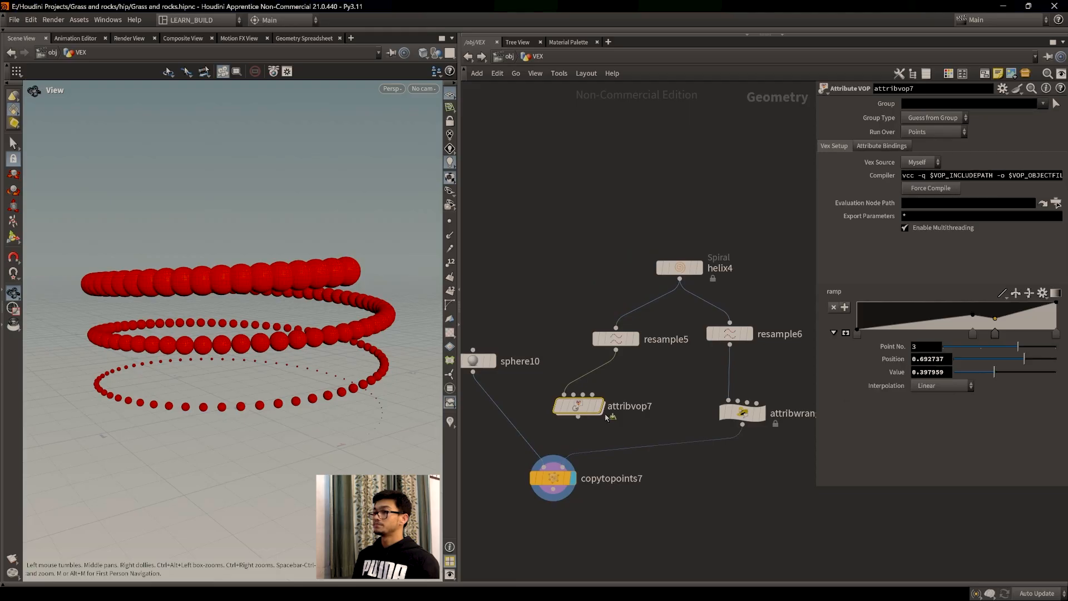
left_click_drag(995, 318, 1016, 316)
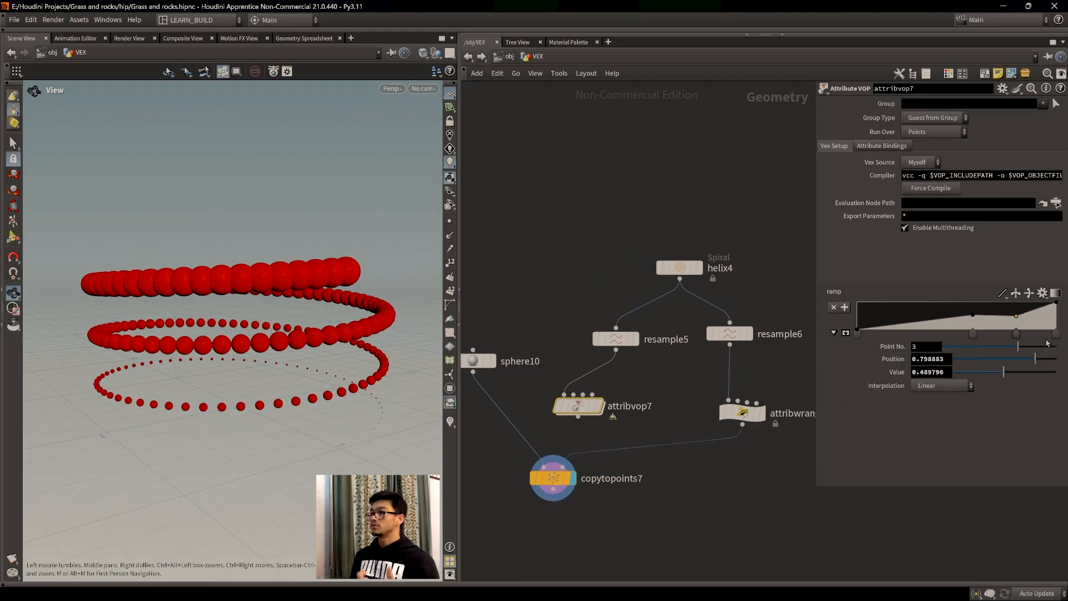
left_click_drag(1016, 377, 1066, 379)
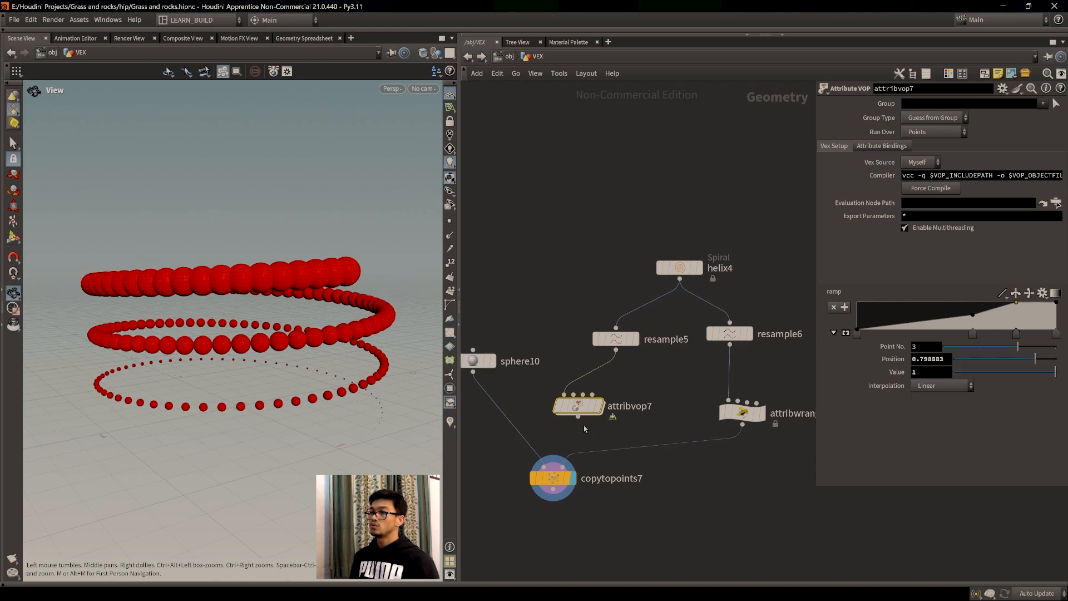
Inside attribvop7, insert a Fit Range node on the wire between ramp1's ramp output and the pscale bind1 input.
double_click(576, 402)
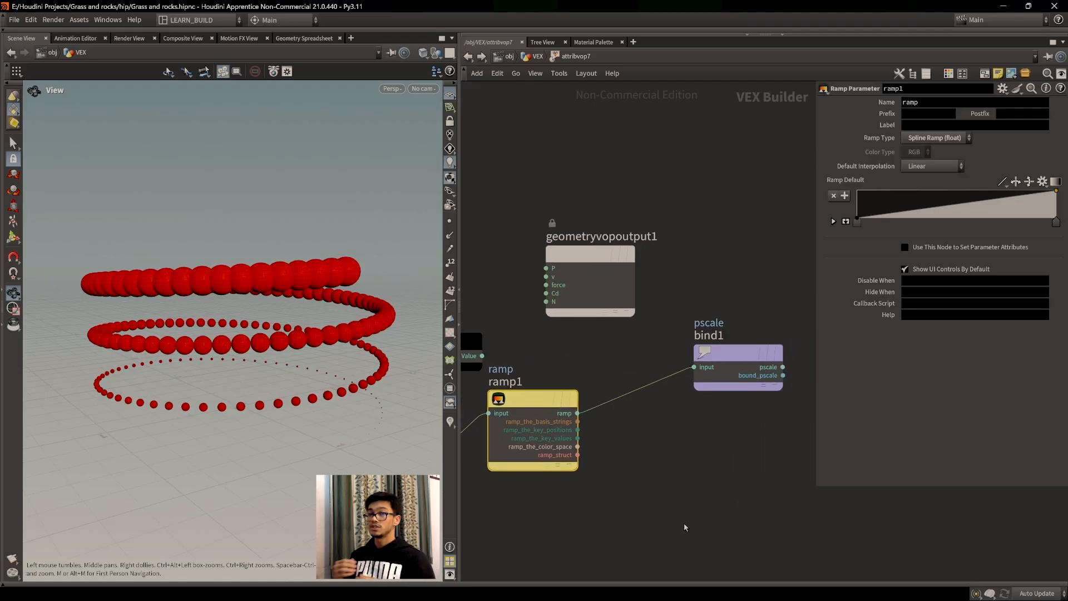
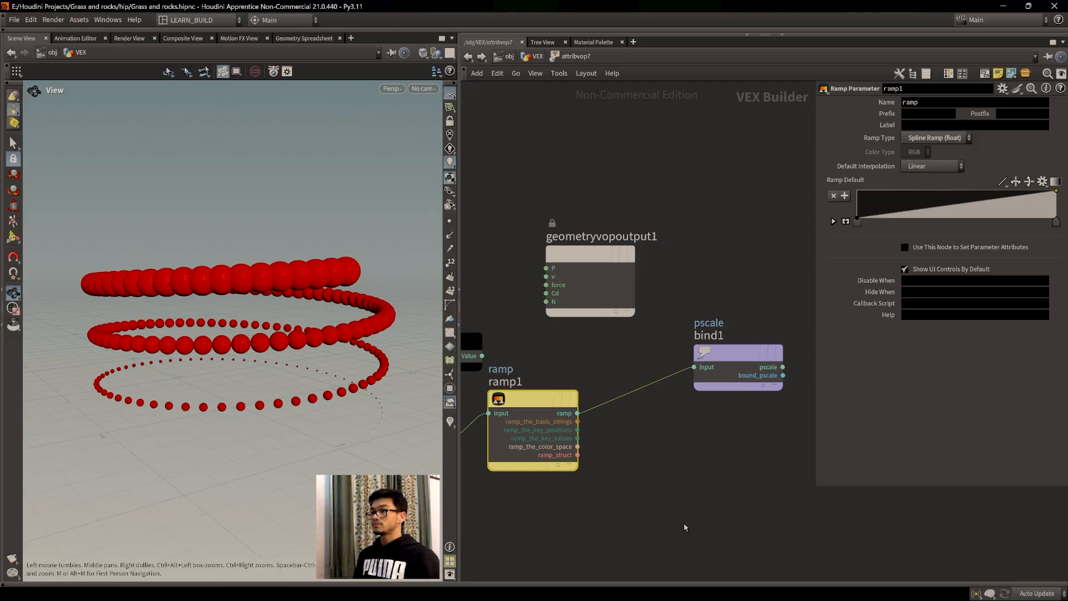
middle_click_drag(673, 494, 695, 457)
left_click(696, 456)
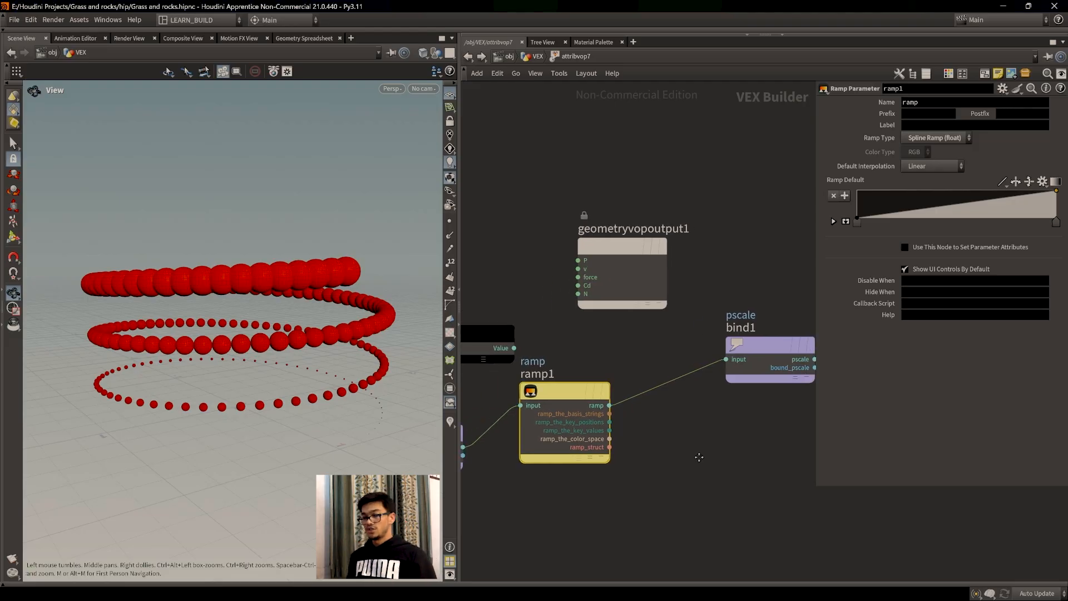
key("Tab")
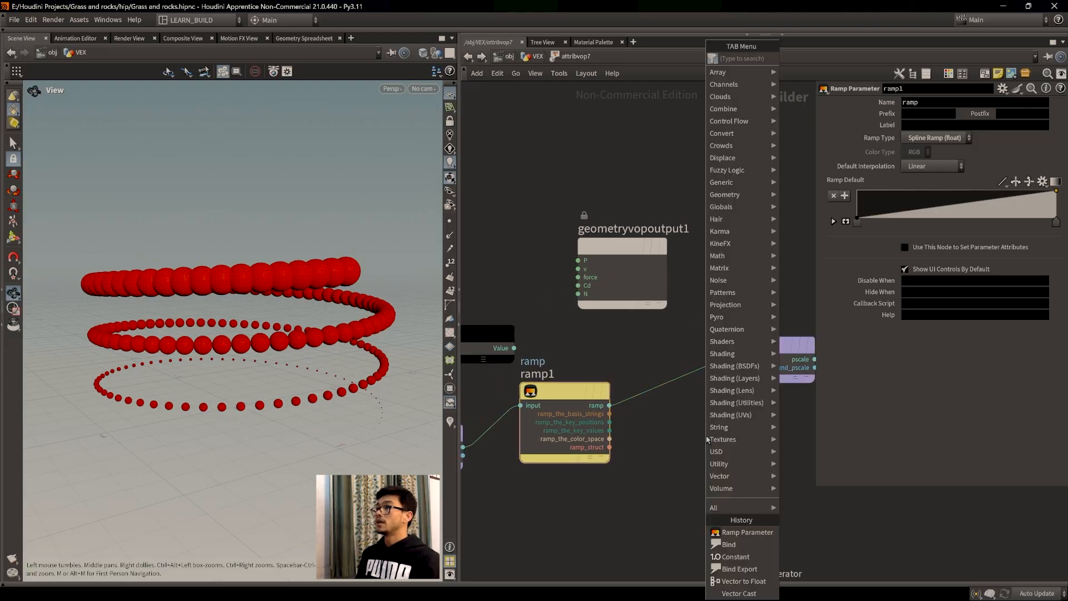
type("fit")
key("Return")
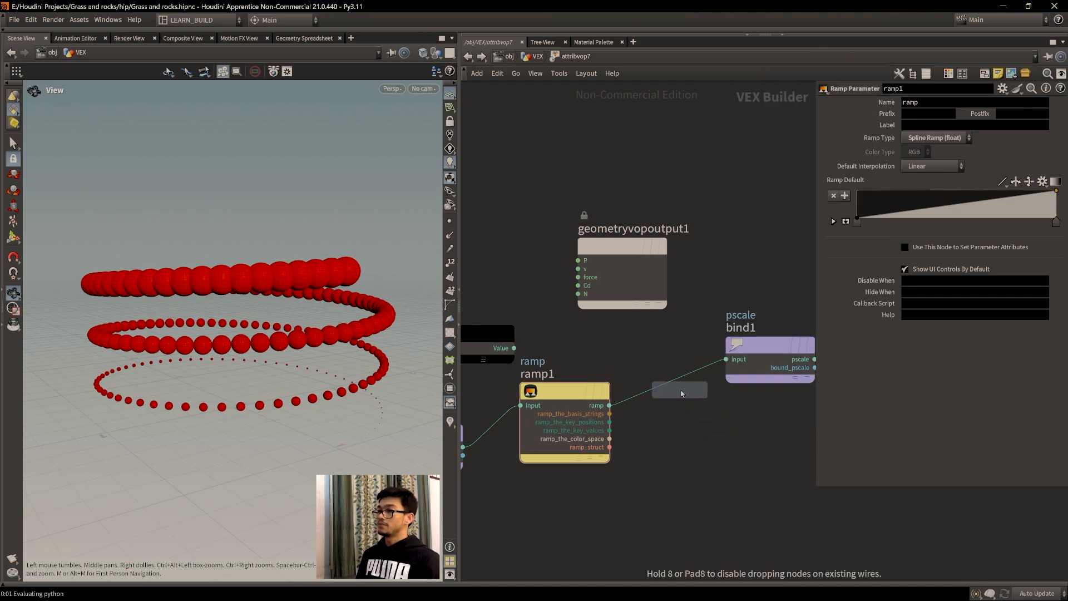
left_click(685, 396)
left_click_drag(684, 395, 712, 392)
middle_click_drag(779, 440, 626, 465)
left_click_drag(732, 374, 733, 413)
middle_click_drag(680, 490, 708, 489)
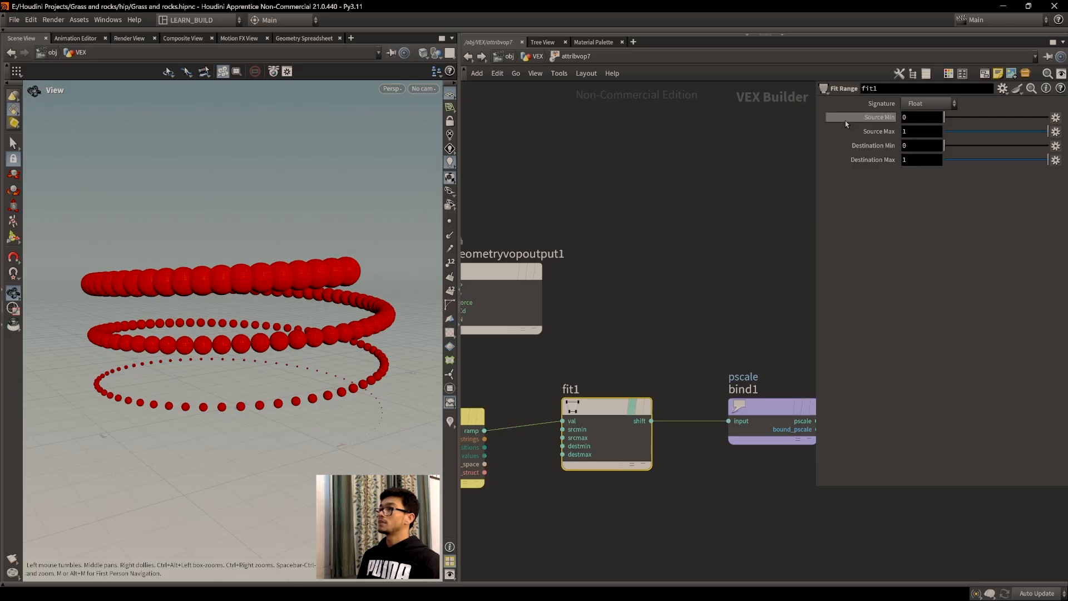
Set fit1's Destination Min to 1 and Destination Max to 2.
middle_click_drag(794, 272, 868, 264)
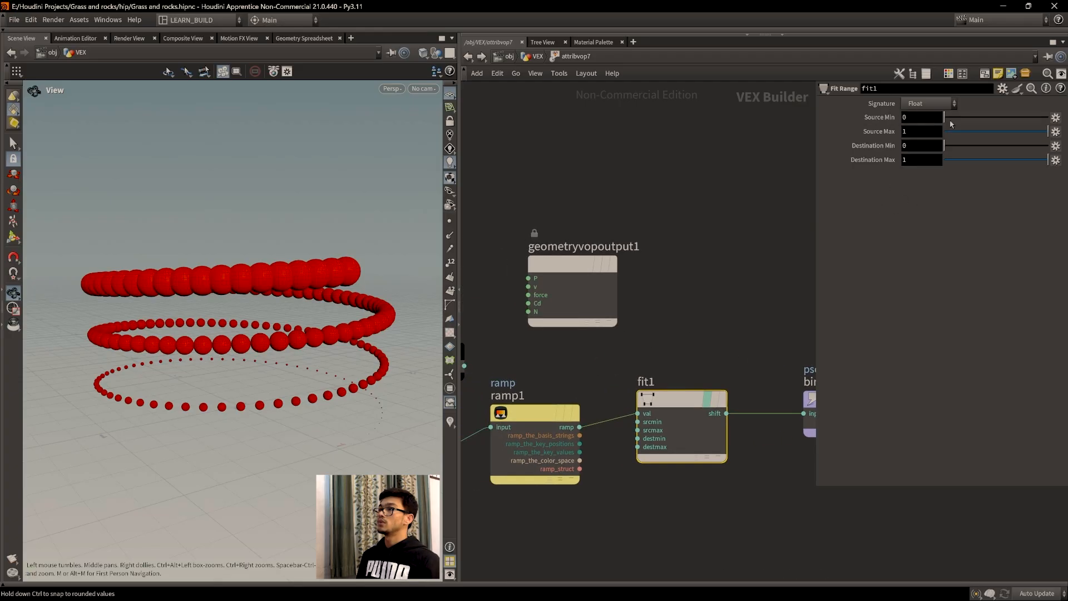
left_click(919, 146)
type("1")
key("Tab")
type("2")
key("Return")
left_click(670, 322)
middle_click_drag(730, 352, 708, 348)
middle_click_drag(749, 316, 736, 302)
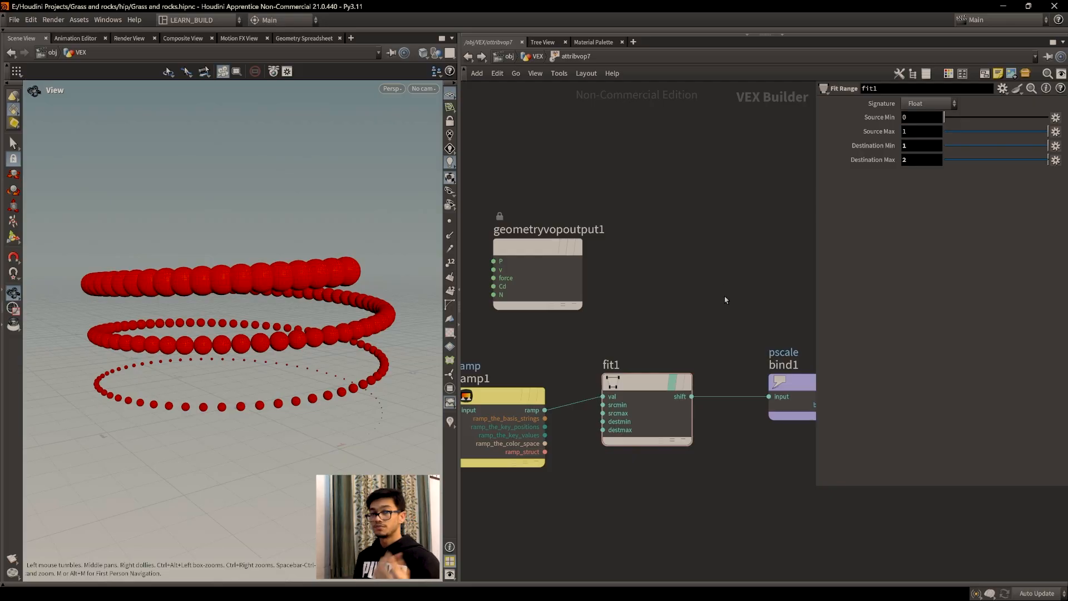
scroll(731, 310, "down", 2)
middle_click_drag(731, 310, 762, 289)
Compare the pscale assignment on line 15 of attribwrangle8 with the ramp1, fit1 and bind1 chain inside attribvop7.
left_click(537, 56)
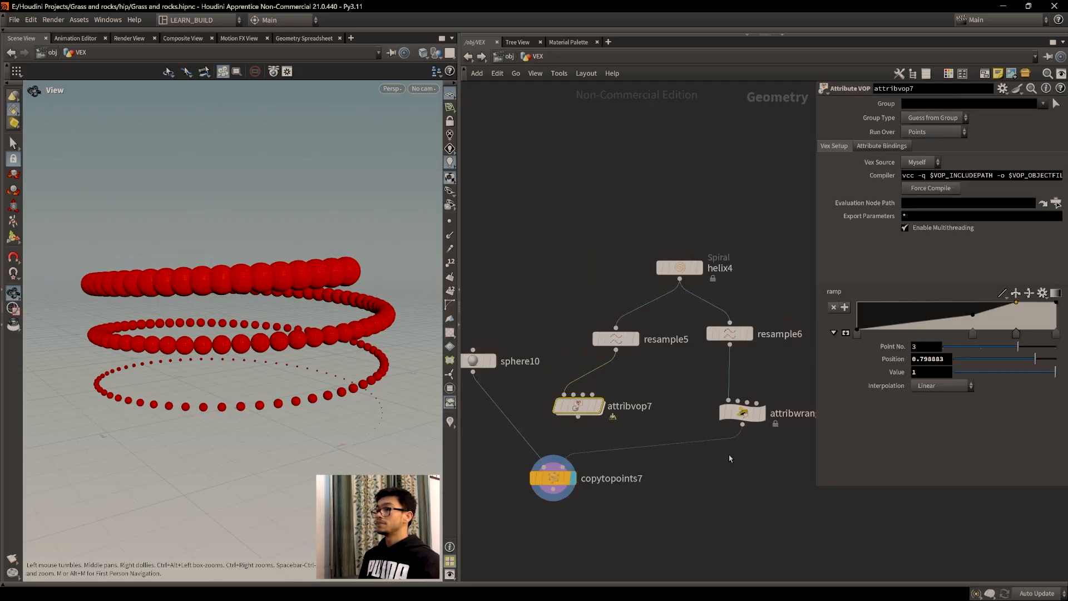
middle_click_drag(743, 417, 709, 417)
left_click(709, 415)
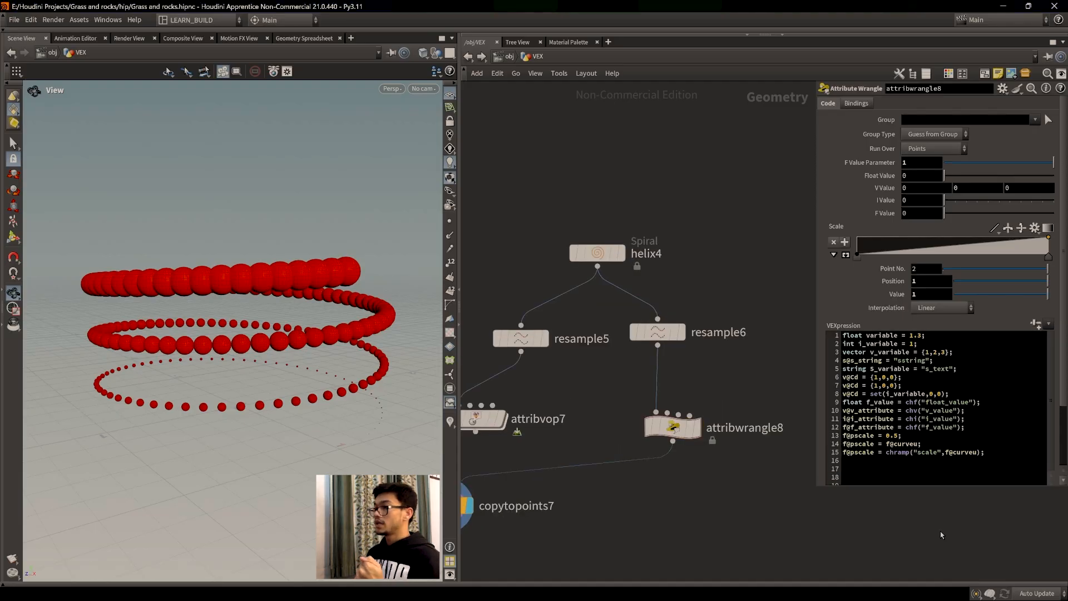
left_click(994, 453)
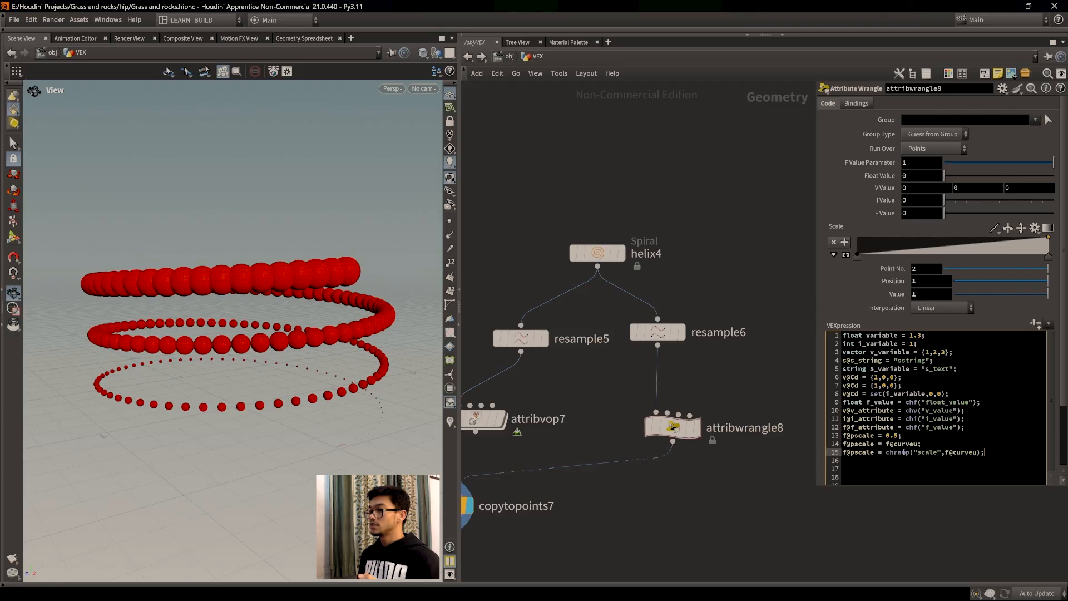
left_click_drag(875, 454, 842, 454)
left_click(1005, 455)
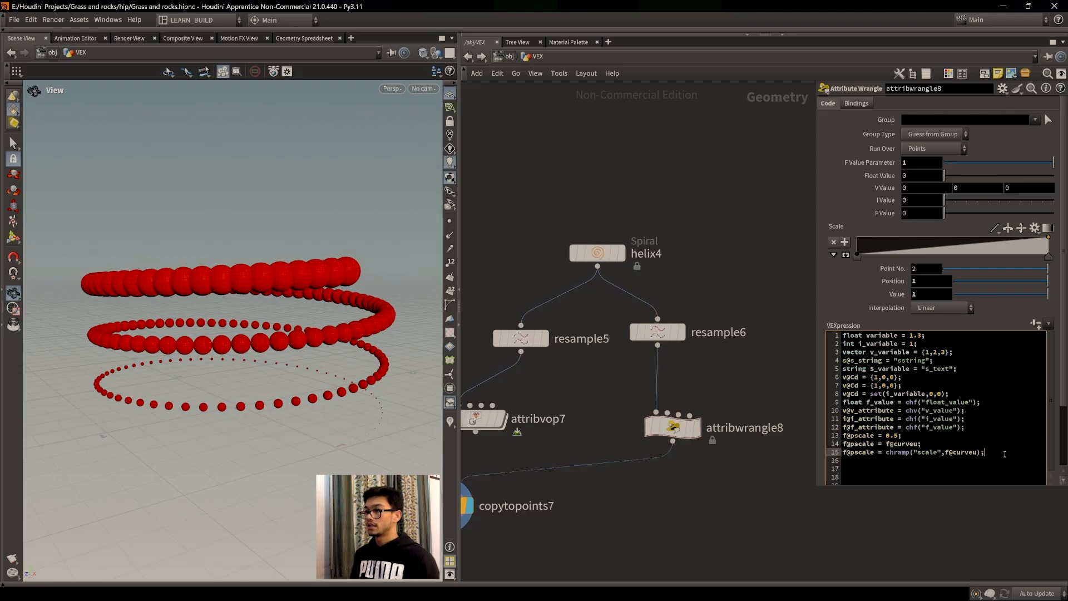
scroll(619, 433, "down", 2)
double_click(534, 404)
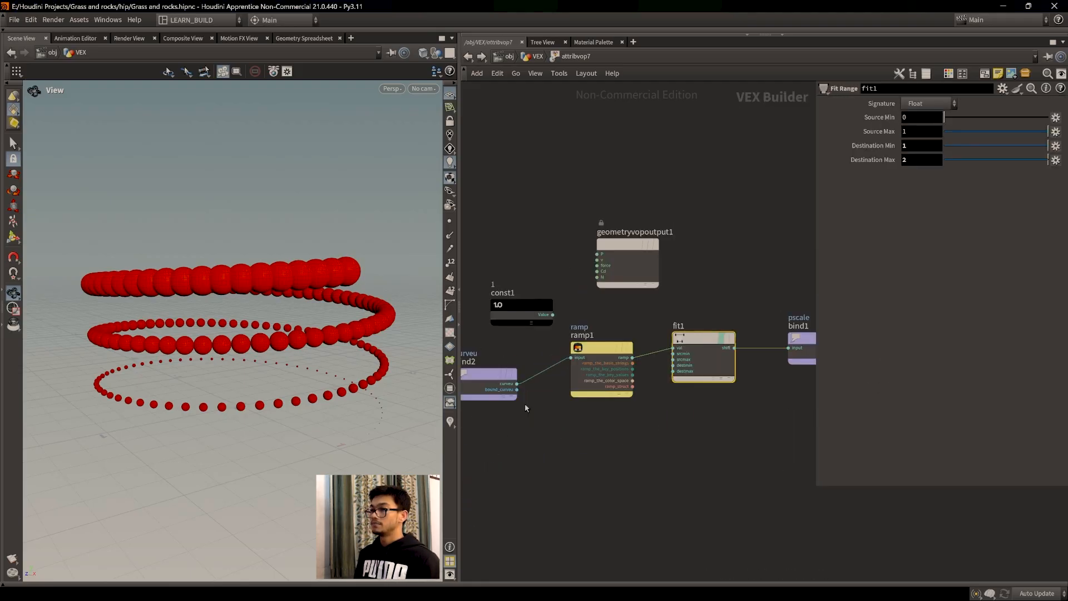
middle_click_drag(679, 459, 679, 471)
scroll(680, 470, "up", 3)
middle_click_drag(725, 445, 670, 486)
mouse_move(632, 391)
left_mouse_down()
mouse_move(651, 390)
mouse_move(637, 379)
left_mouse_up()
left_click(535, 57)
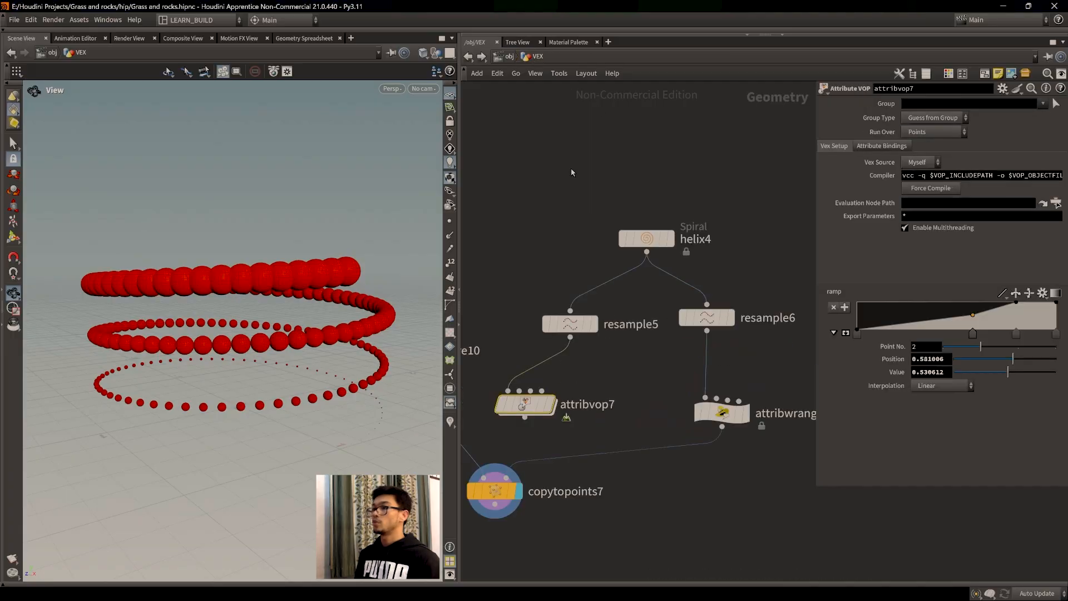
Examine attribwrangle8's line 15, where f@pscale is assigned from the chramp of f@curveu.
left_click(695, 394)
left_click(999, 461)
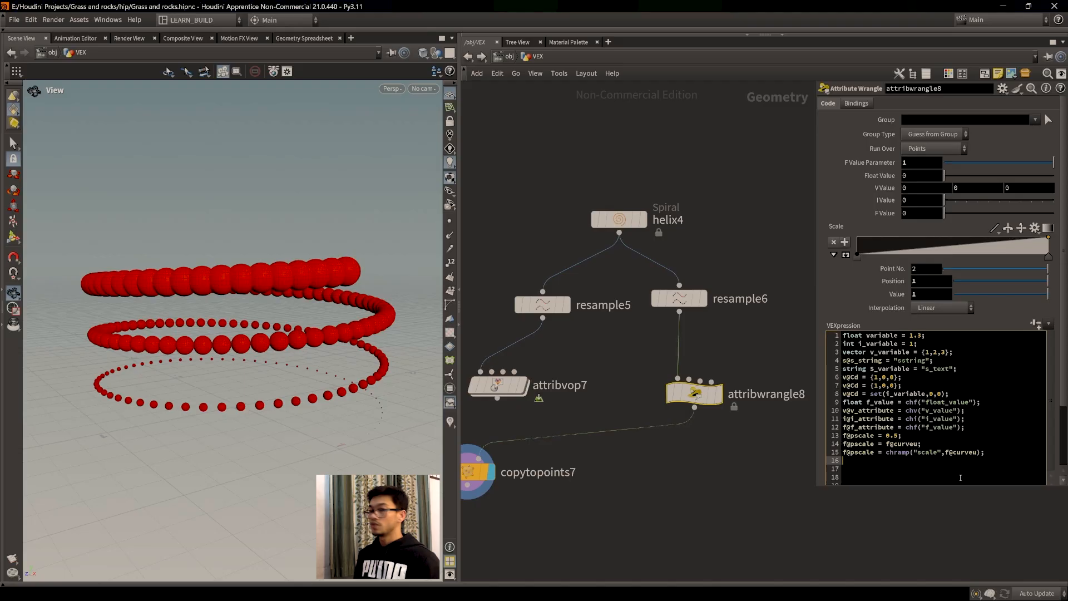
left_click_drag(993, 453, 887, 456)
mouse_move(984, 453)
left_mouse_down()
mouse_move(886, 456)
mouse_move(980, 452)
left_mouse_up()
left_click(997, 454)
left_click(981, 453)
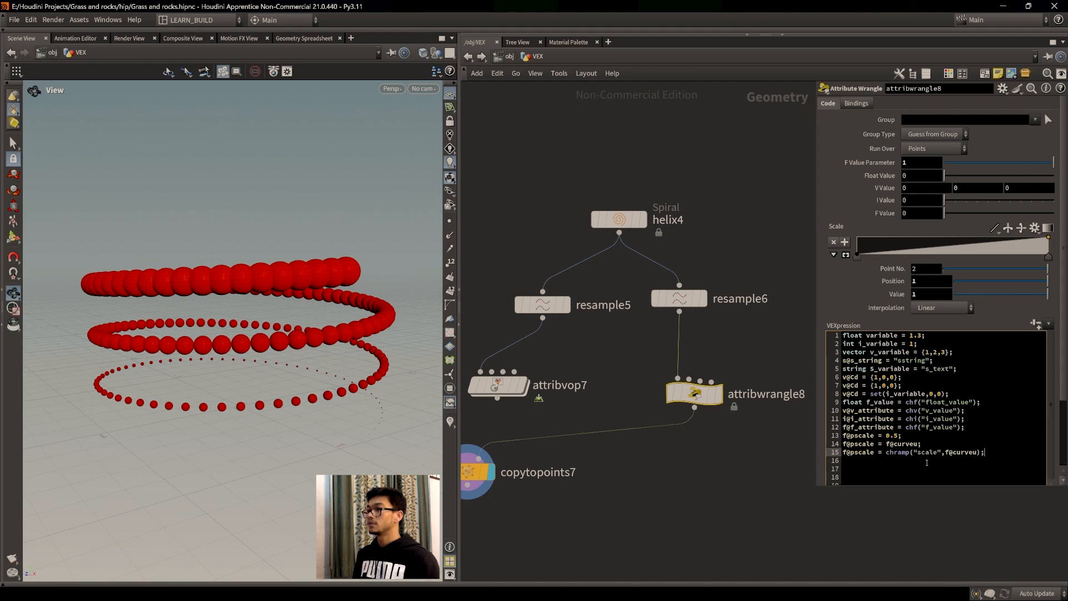
mouse_move(886, 454)
left_mouse_down()
mouse_move(984, 452)
mouse_move(886, 453)
left_mouse_up()
left_click(992, 453)
left_click(999, 452)
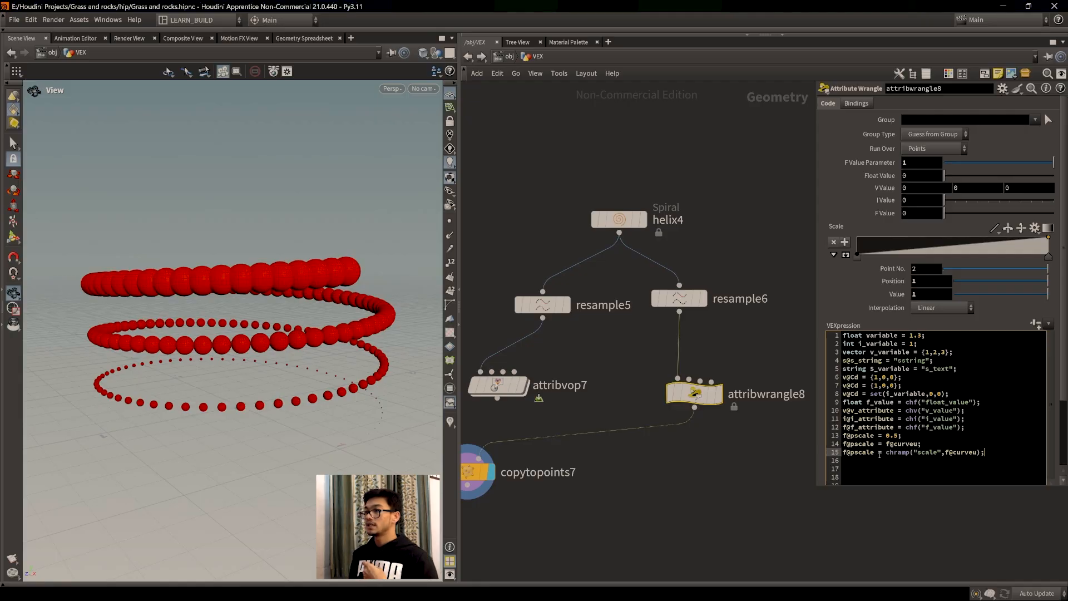
left_click_drag(875, 453, 842, 453)
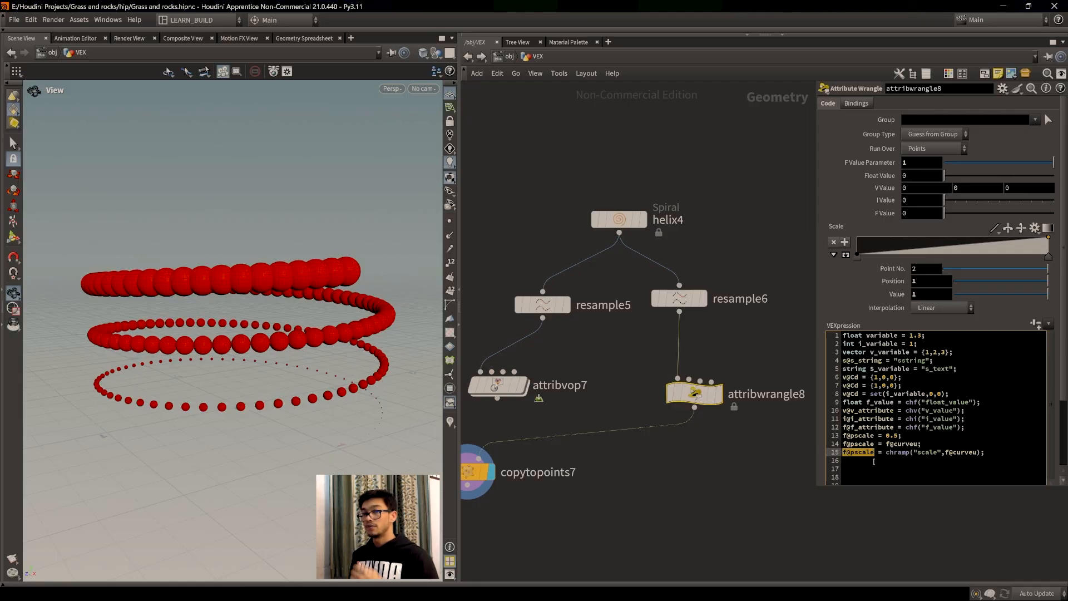
On a new line 16 of attribwrangle8's code, begin declaring a float variable with "float Fit_value =".
left_click(989, 454)
key("Return")
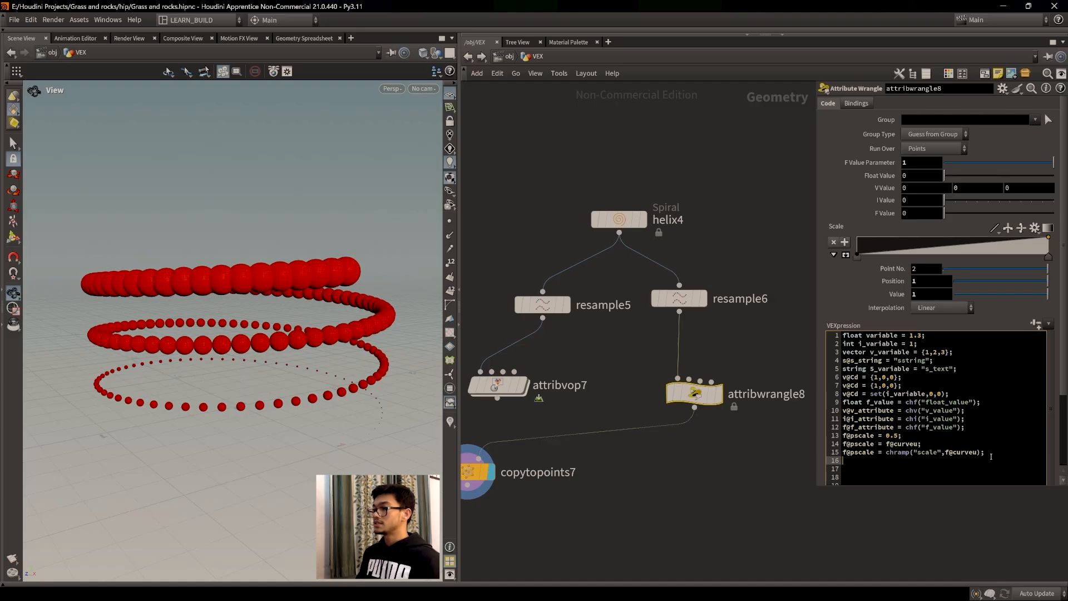
type("floast")
key("BackSpace")
key("BackSpace")
key("BackSpace")
type("t ")
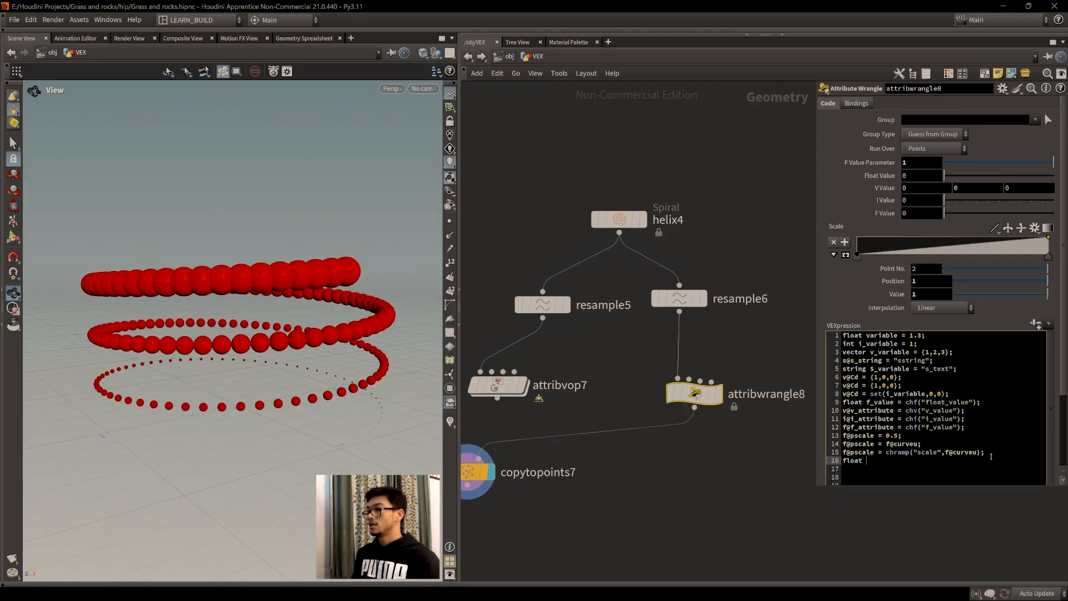
type("va")
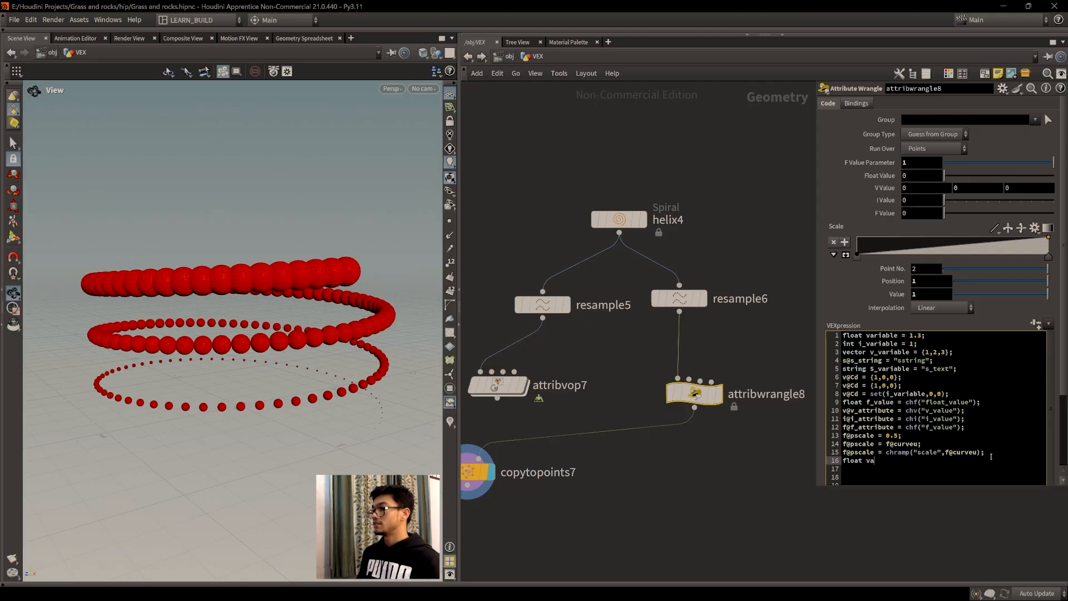
key("BackSpace")
key("BackSpace")
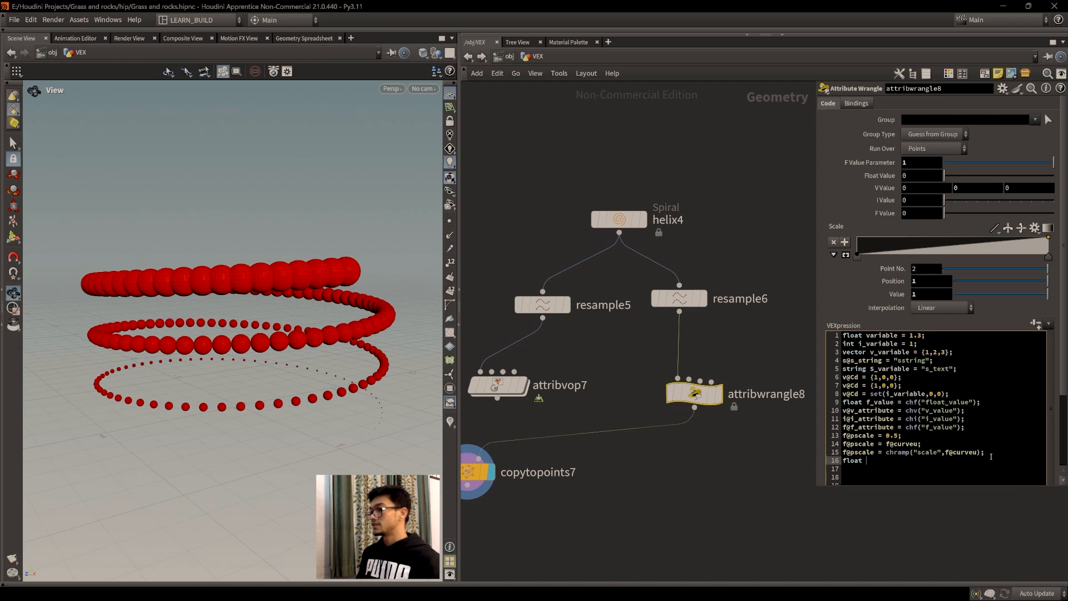
type("Fit_value =")
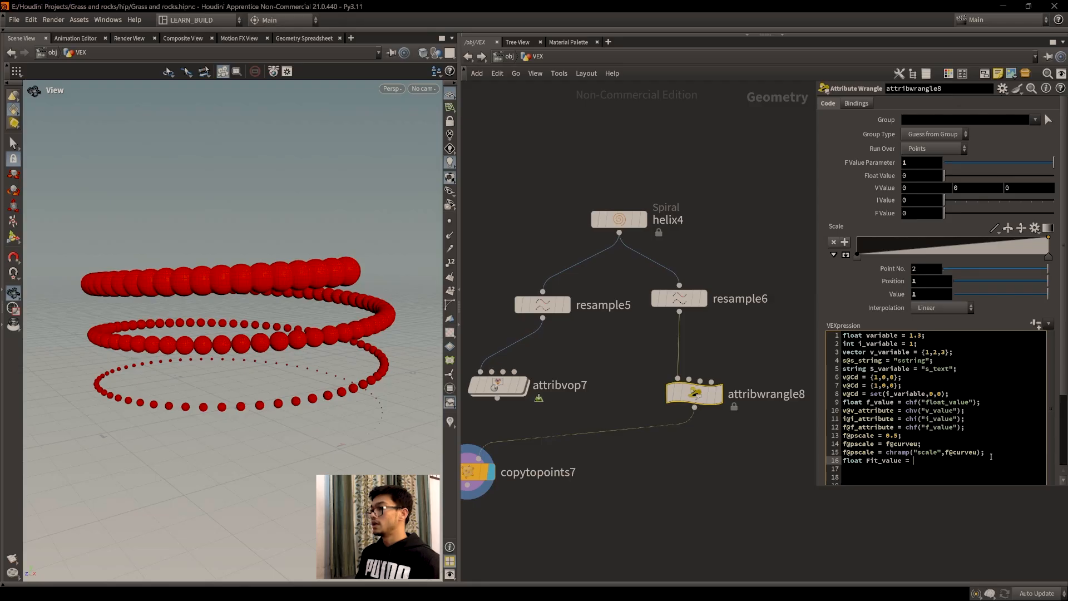
Complete line 16 by assigning chramp("scale",f@curveu); to Fit_value, and start a new line below it.
type("ch")
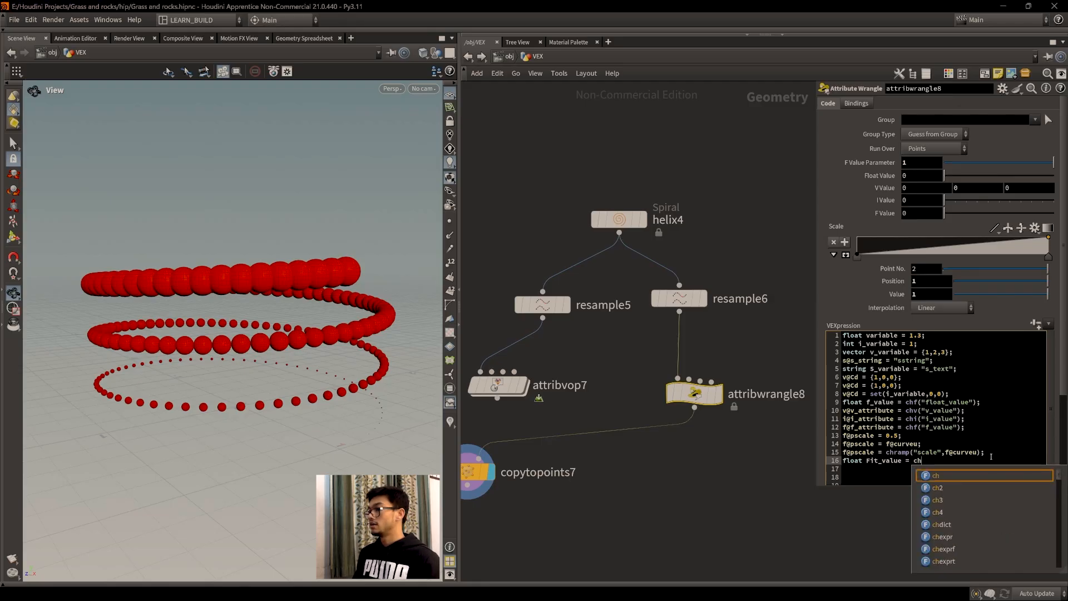
type("ramp(\"sval")
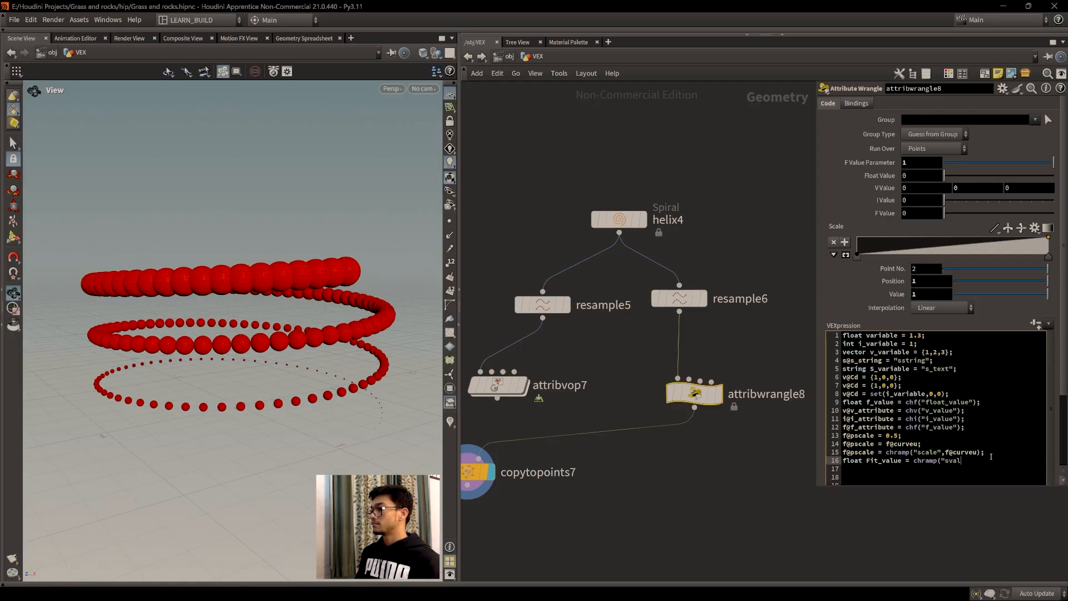
key("BackSpace")
key("BackSpace")
type("cale\",")
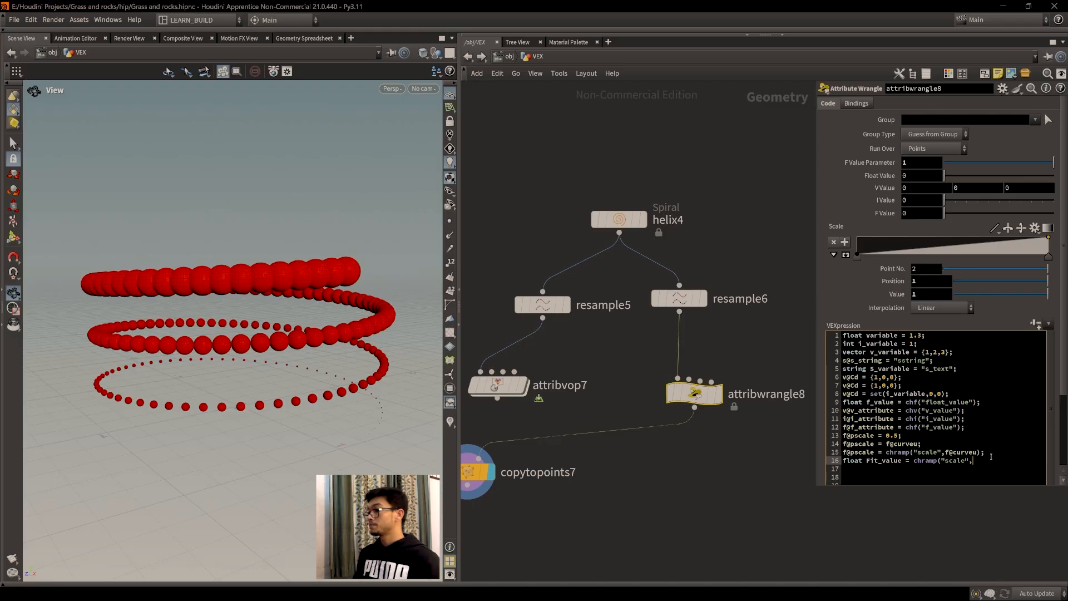
type("f@")
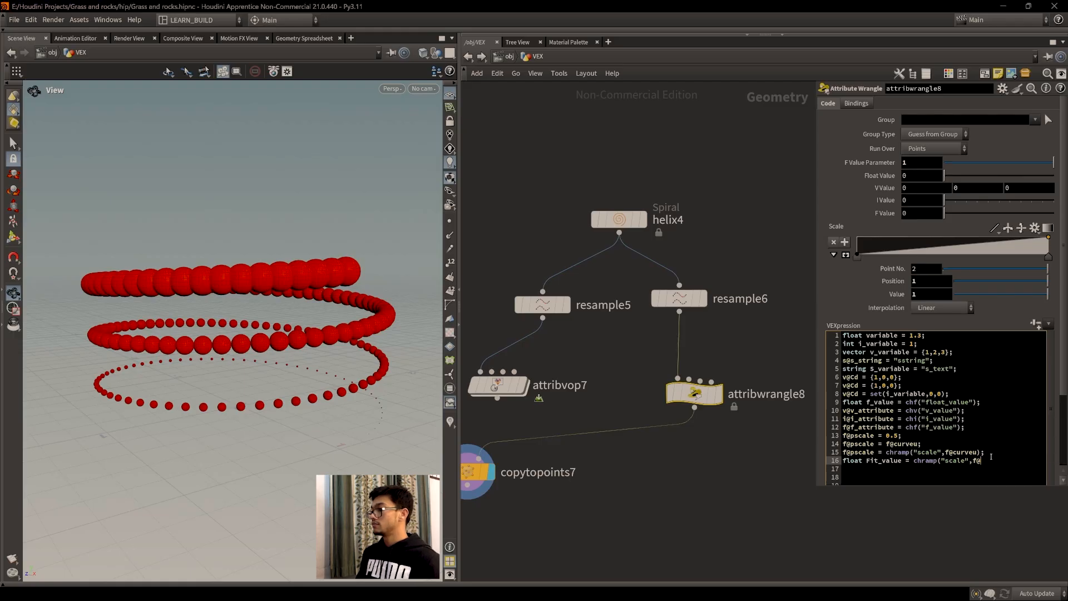
type("curveu);")
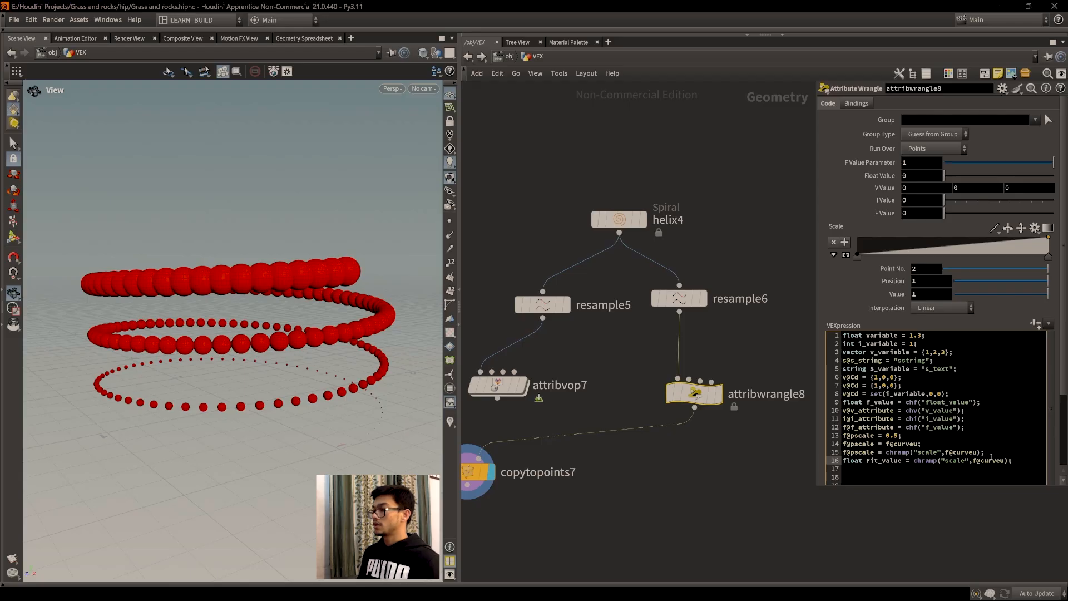
left_click_drag(902, 461, 1014, 461)
left_click(1025, 461)
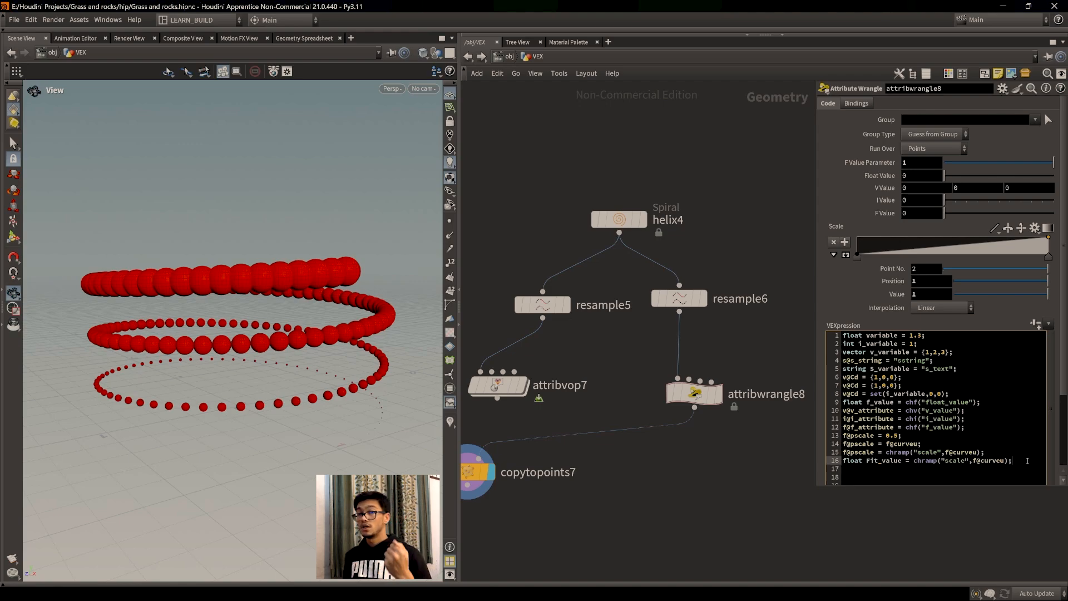
key("Return")
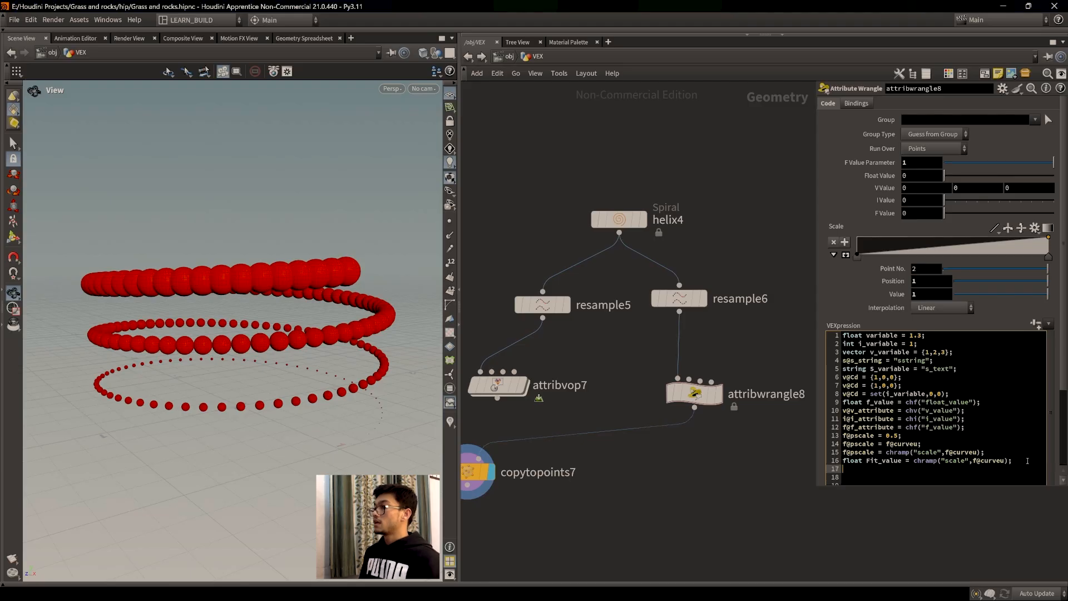
Try a Scale ramp point at position 0.747093 and value 0.459016 while reviewing line 16, and return it to position 1, value 1.
mouse_move(1015, 245)
left_mouse_down()
mouse_move(997, 260)
mouse_move(1000, 246)
left_mouse_up()
mouse_move(902, 461)
left_mouse_down()
mouse_move(862, 461)
mouse_move(1004, 460)
mouse_move(911, 461)
left_mouse_up()
left_click(903, 461)
left_click(908, 461)
left_click(1012, 461)
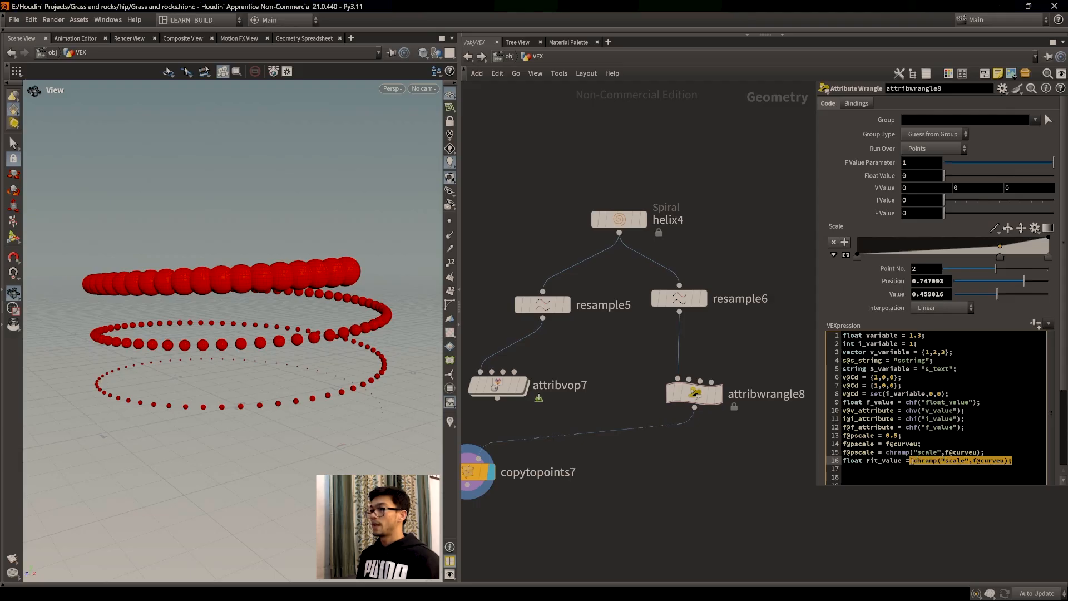
left_click(1023, 462)
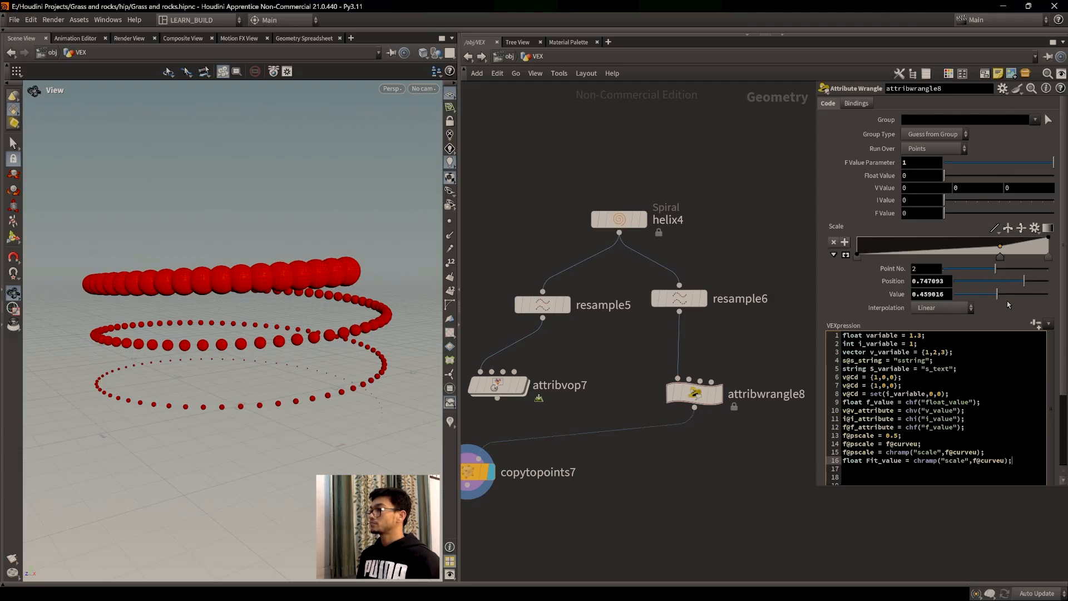
left_click_drag(1000, 248, 1048, 237)
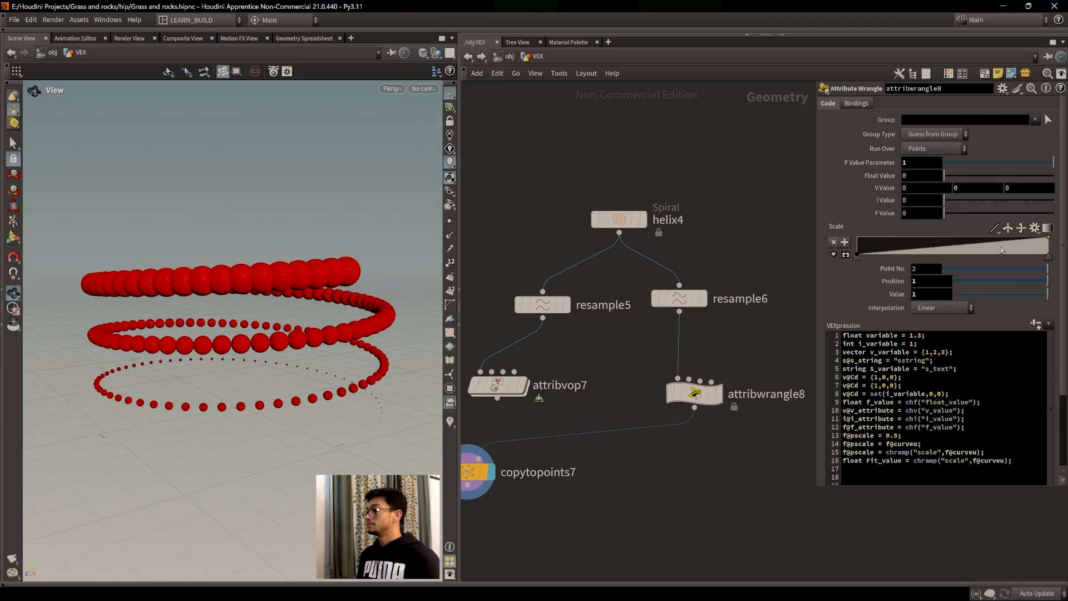
Begin line 17 of the wrangle code with the assignment "f@pscale =".
left_click(1025, 464)
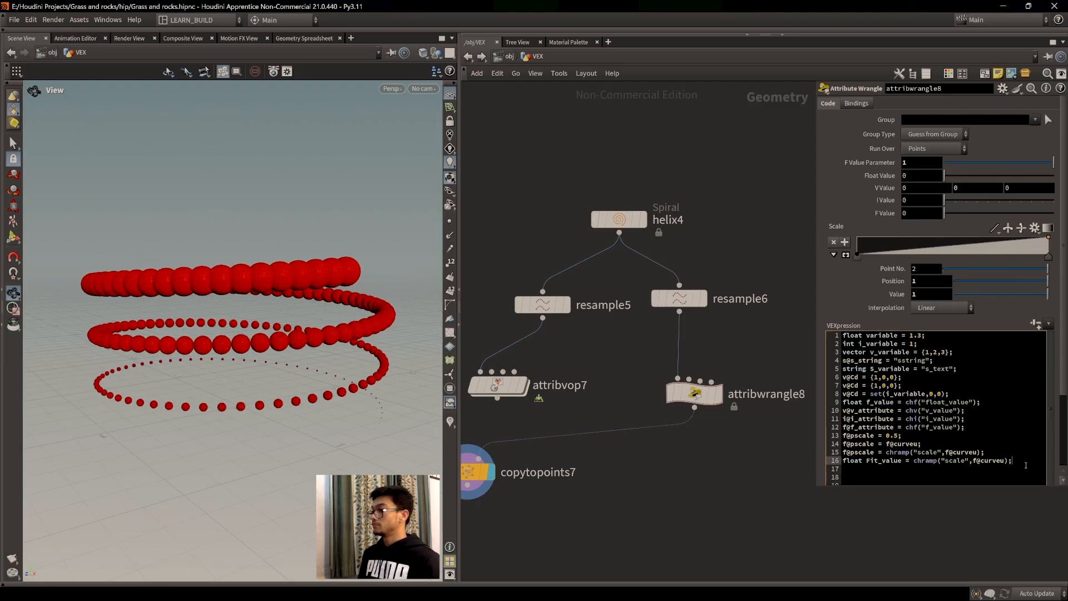
key("Return")
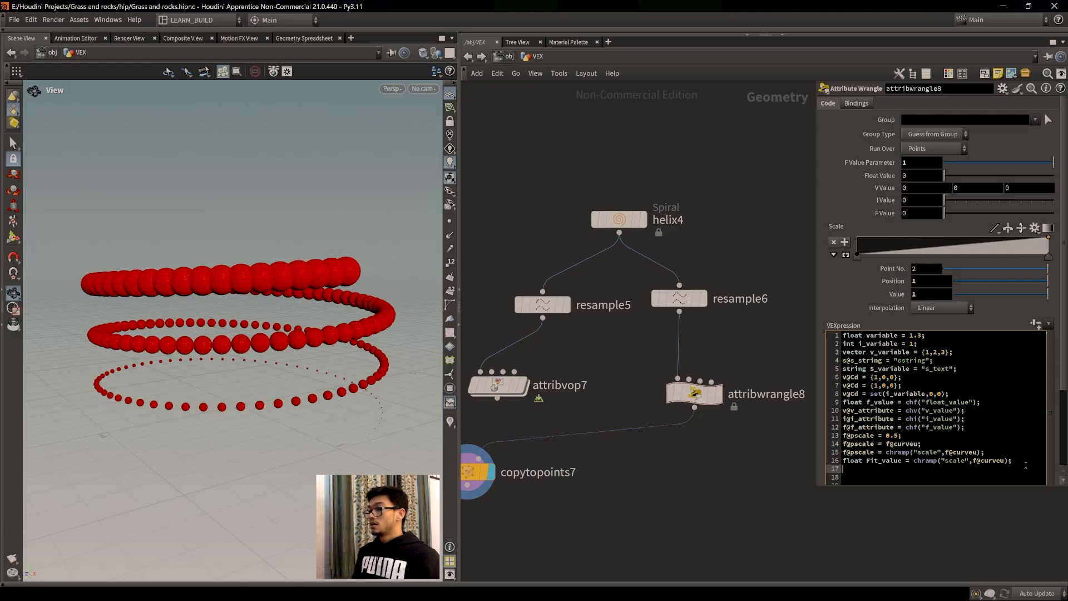
type("f@plsace")
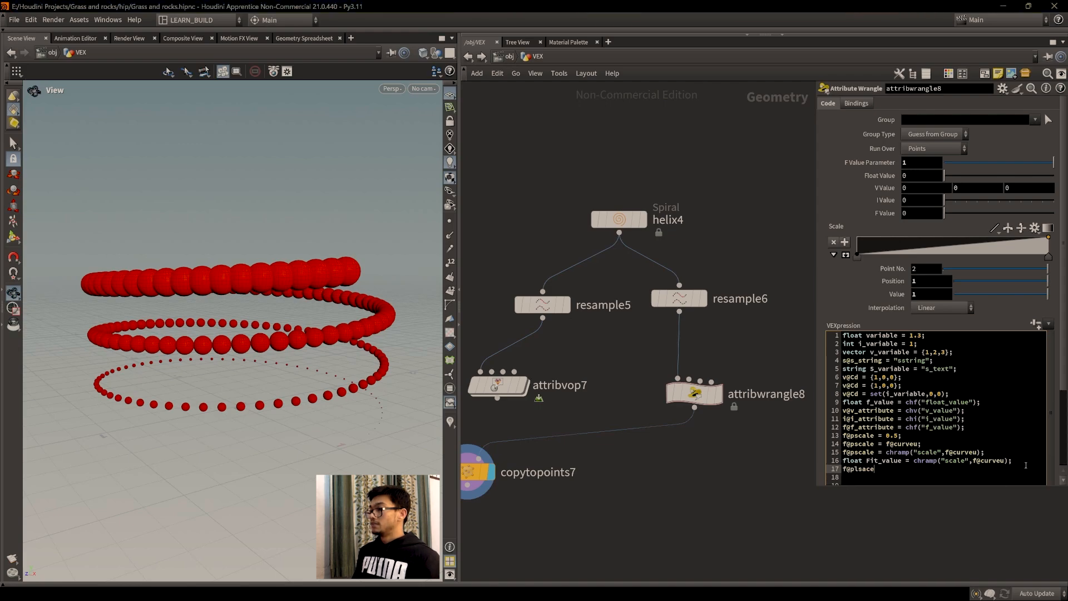
key("BackSpace")
key("BackSpace")
type("cale")
key("BackSpace")
key("BackSpace")
key("BackSpace")
key("BackSpace")
type("scal")
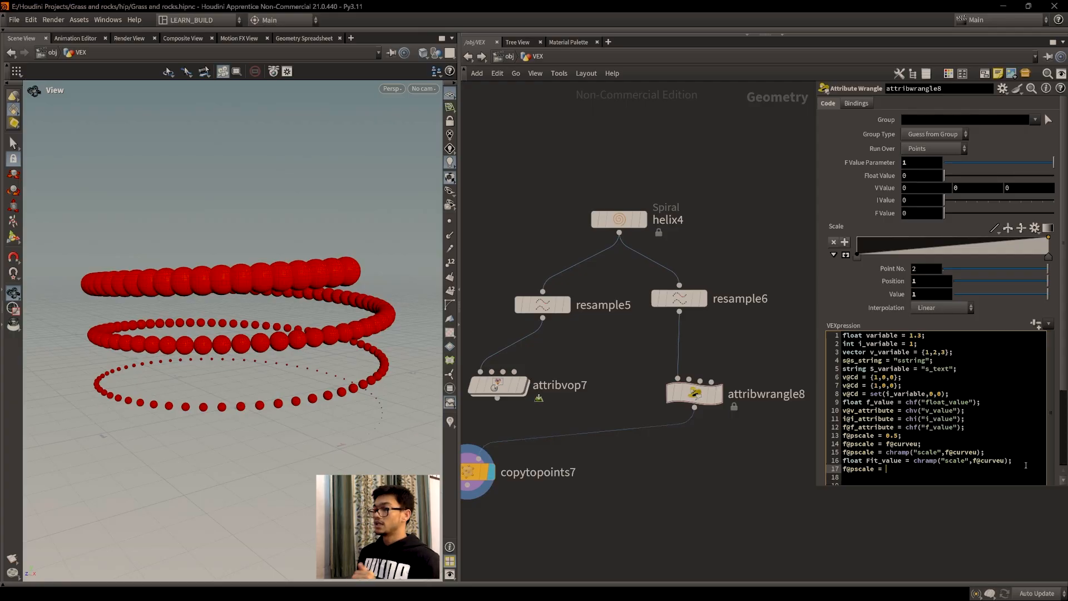
type("e = ")
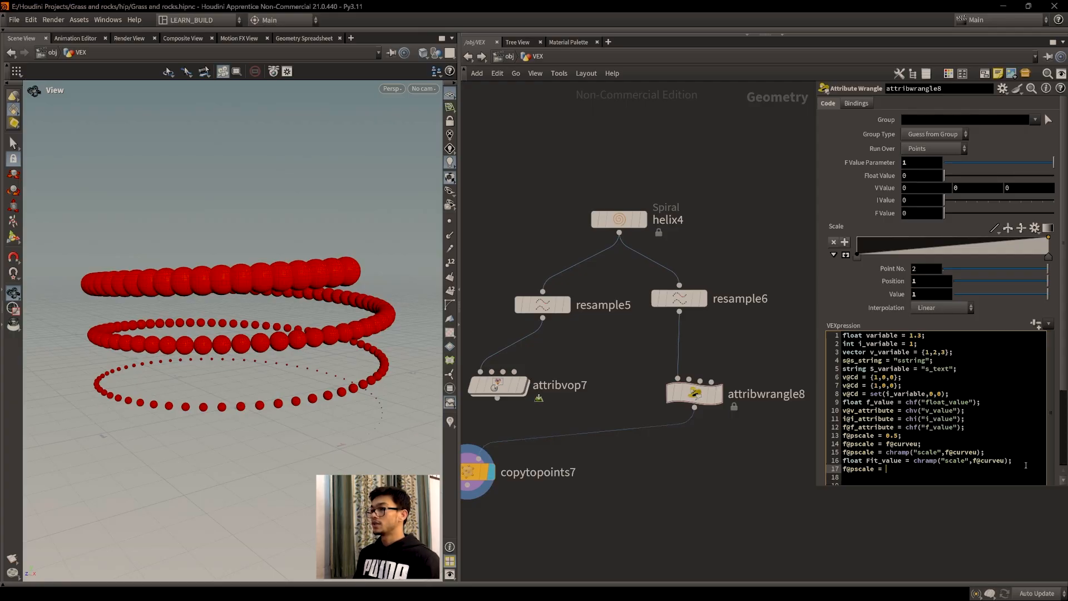
Insert the fit01 function with an opening parenthesis after the equals sign on line 17.
type("fit")
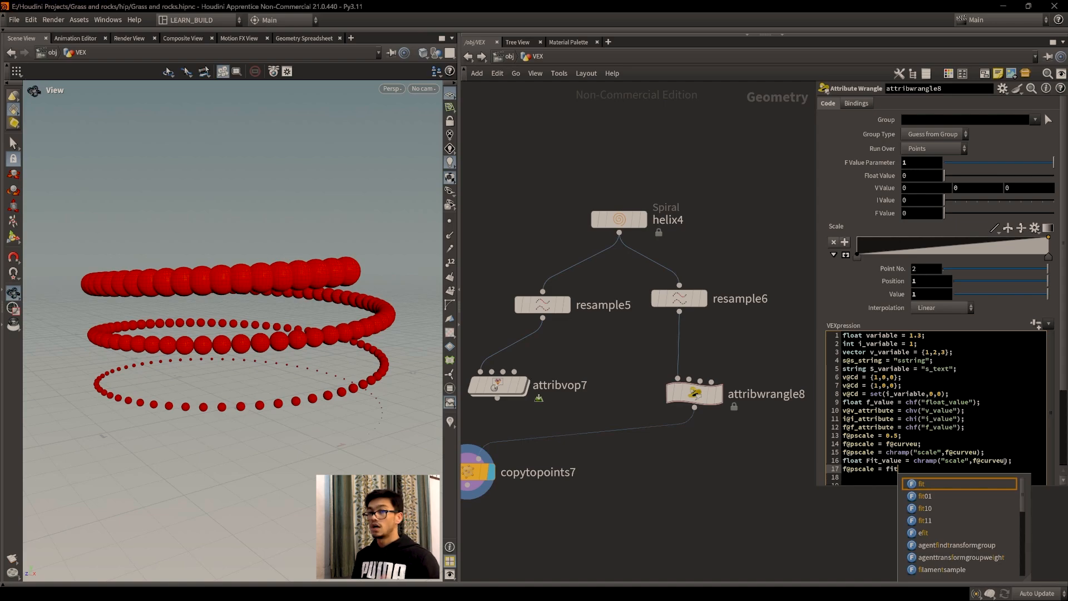
left_click(928, 497)
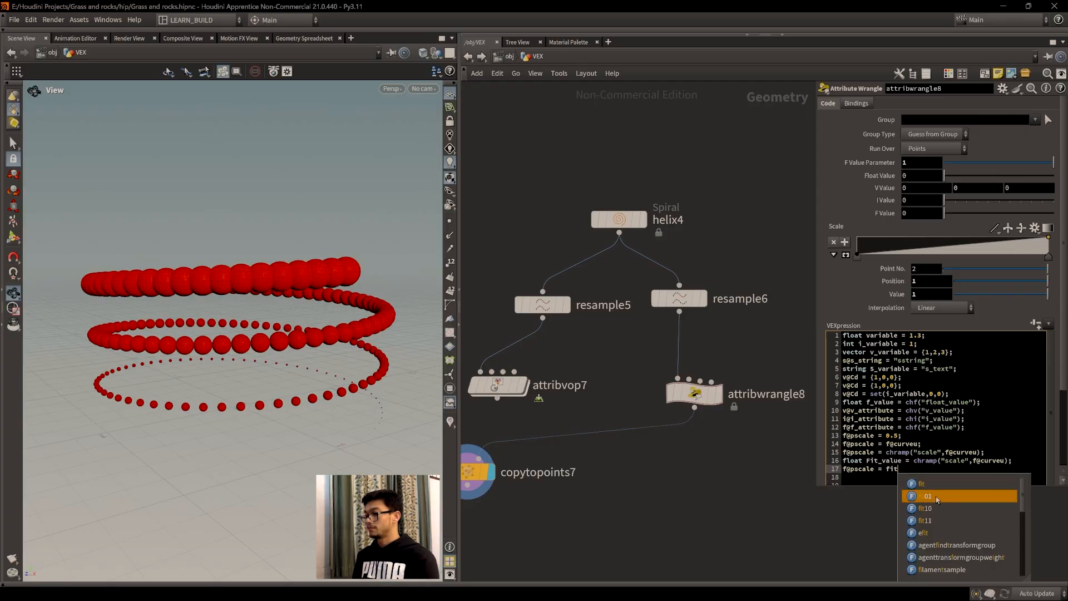
left_click(936, 496)
type("(")
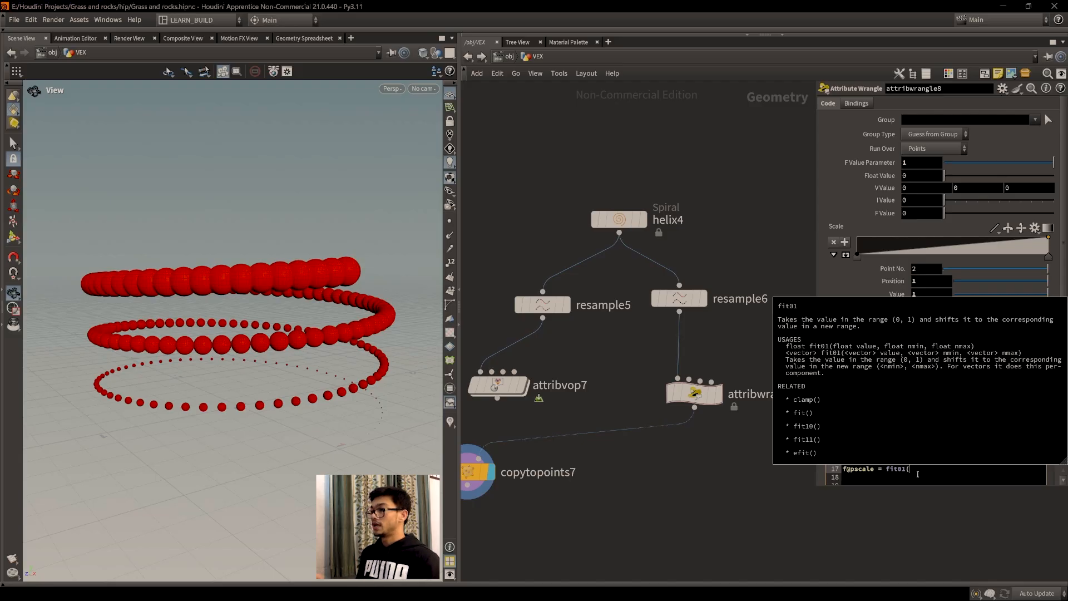
left_click(920, 507)
left_click(908, 473)
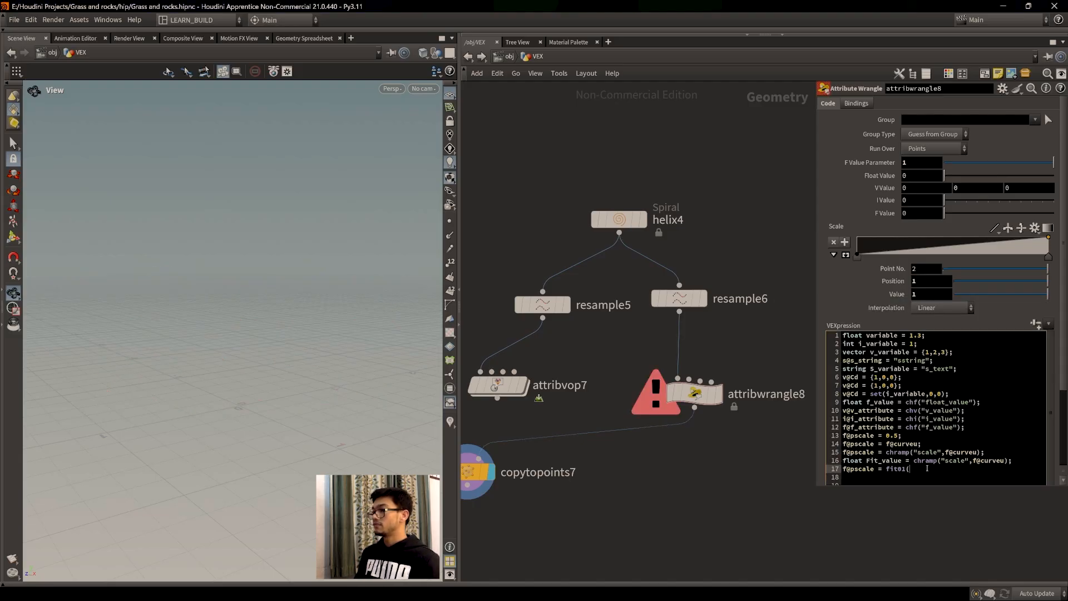
Enter fit_value followed by a comma as the first argument of fit01 on line 17.
type("fitvalue")
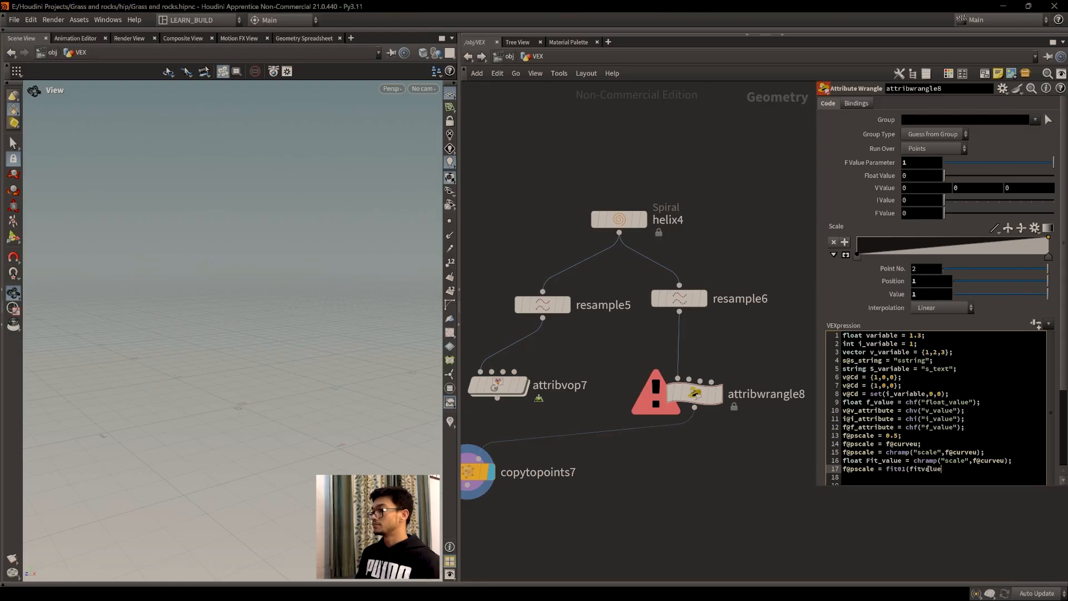
key("BackSpace")
key("BackSpace")
key("BackSpace")
key("BackSpace")
key("BackSpace")
type("_value")
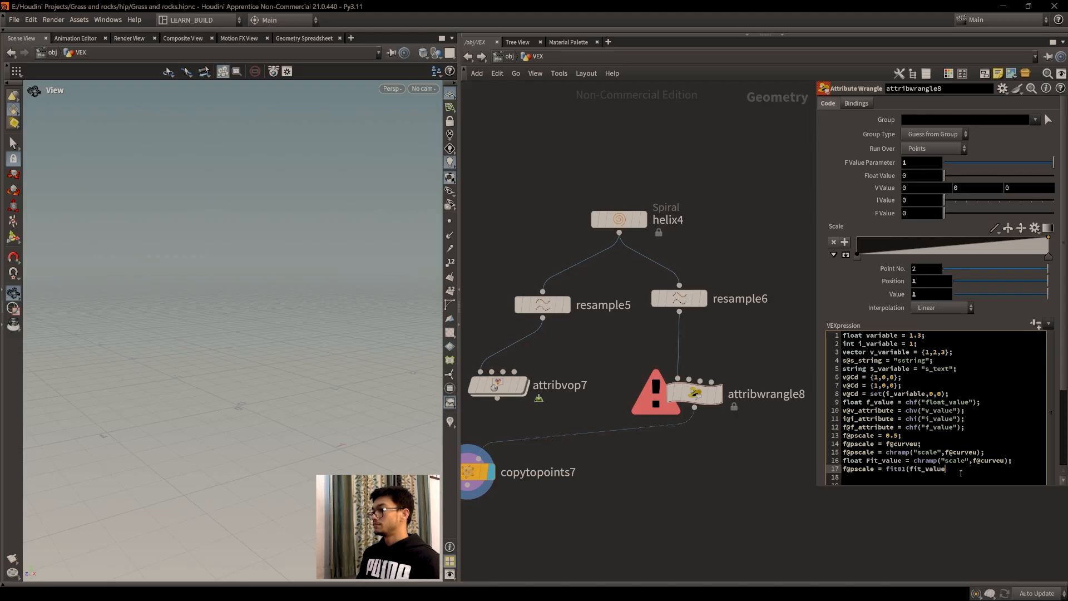
type(",")
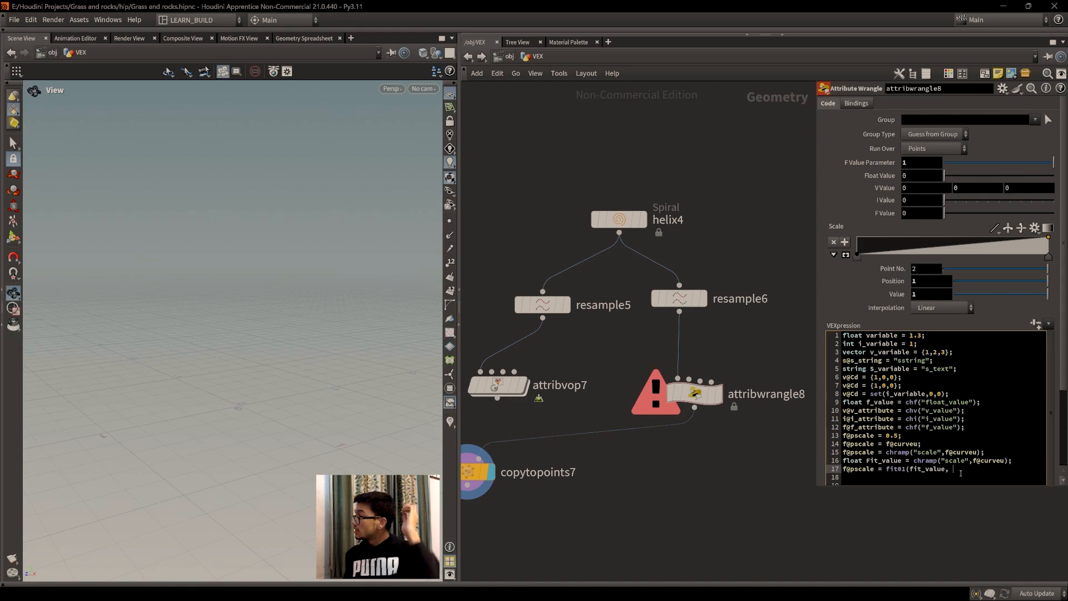
Highlight fit01 on line 17 and undo the accidental duplication of its text.
left_click_drag(875, 469, 907, 469)
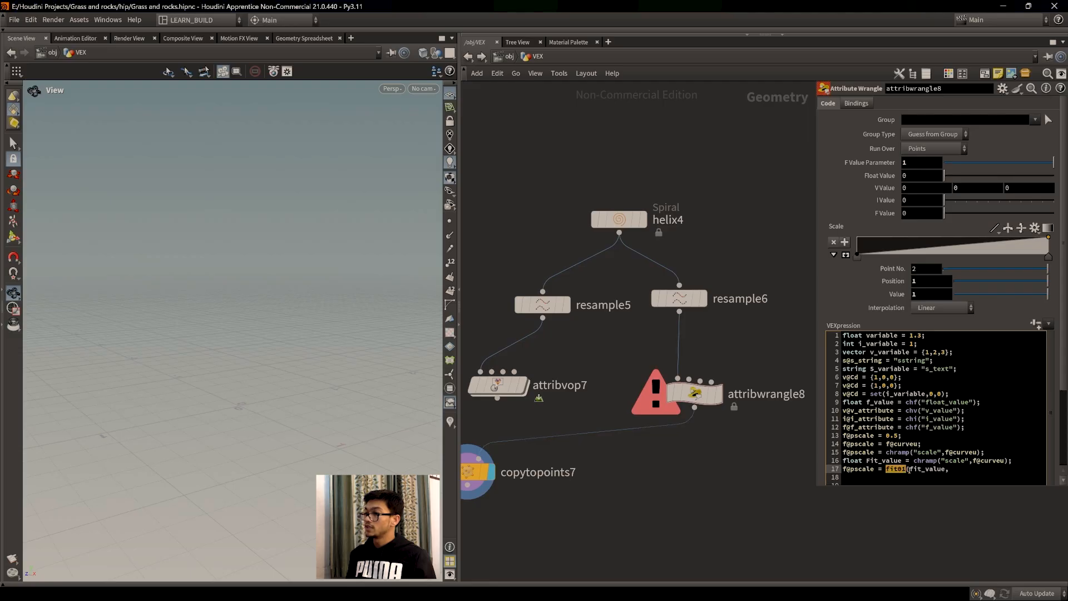
mouse_move(913, 472)
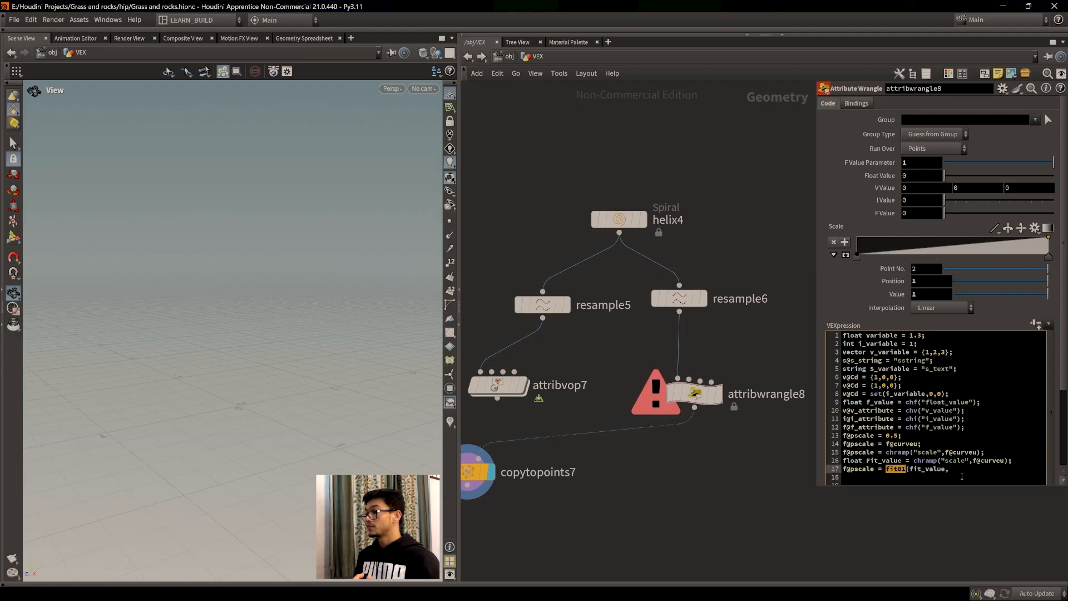
left_click_drag(906, 470, 898, 470)
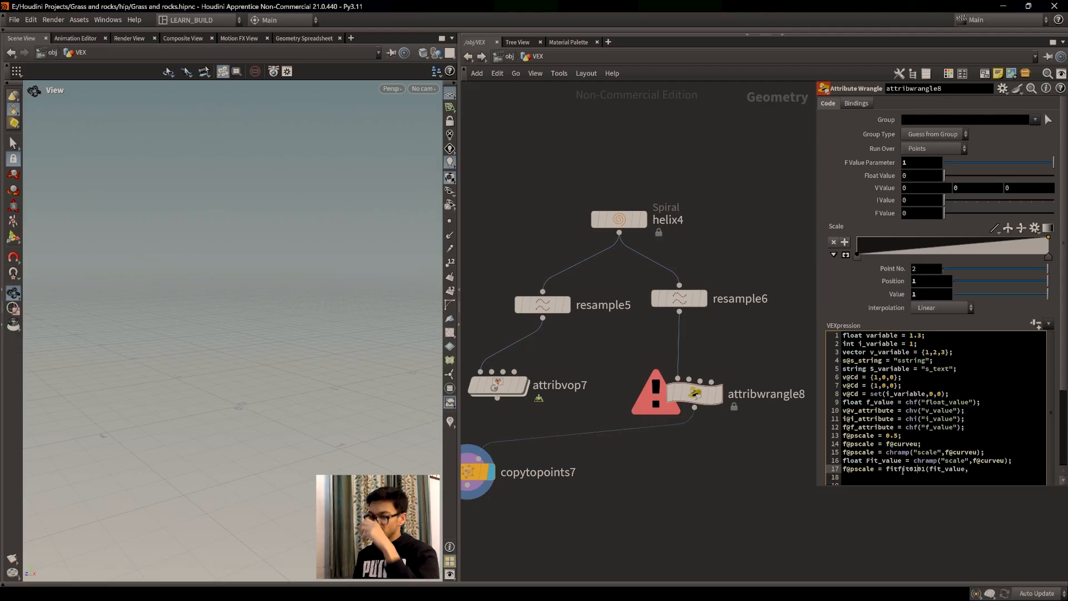
key("ctrl+z")
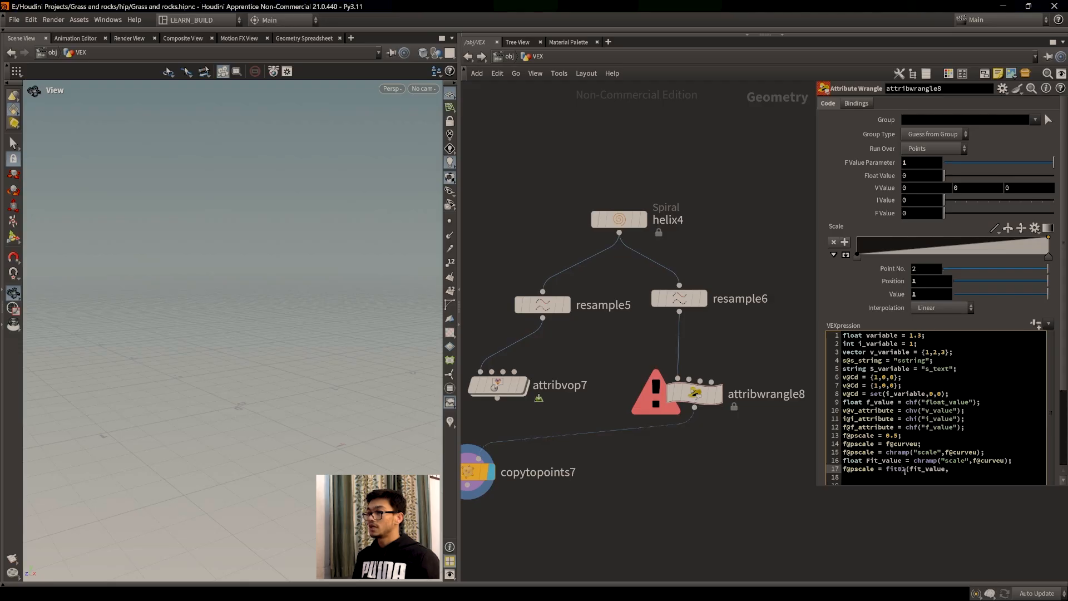
Examine f@curveu in the ramp call on line 16 and the fit_value argument of fit01 on line 17.
middle_click_drag(904, 537, 884, 543)
left_click_drag(1007, 461, 974, 462)
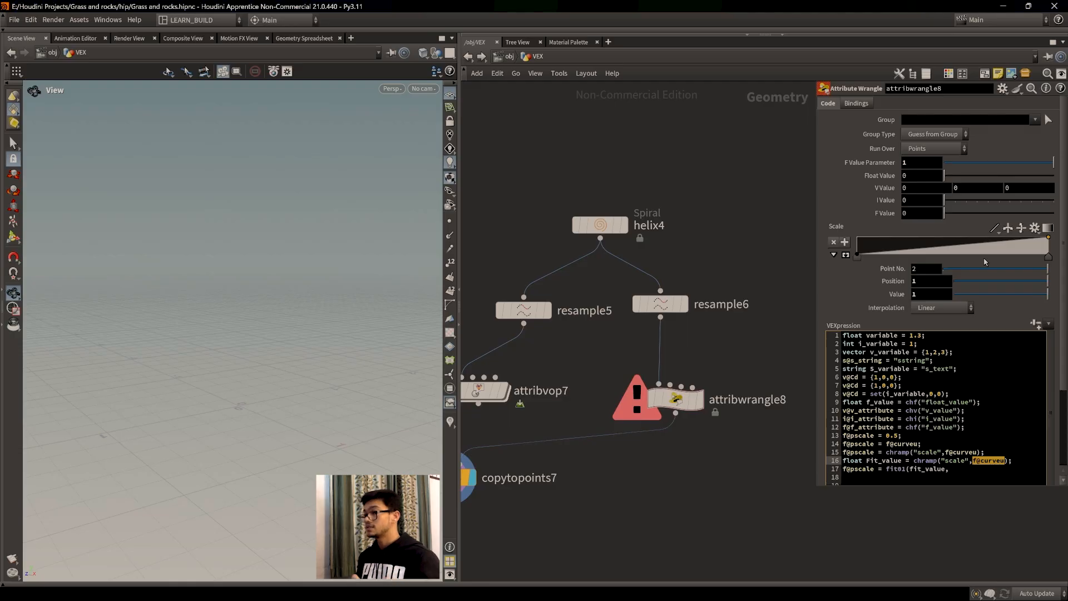
left_click(969, 473)
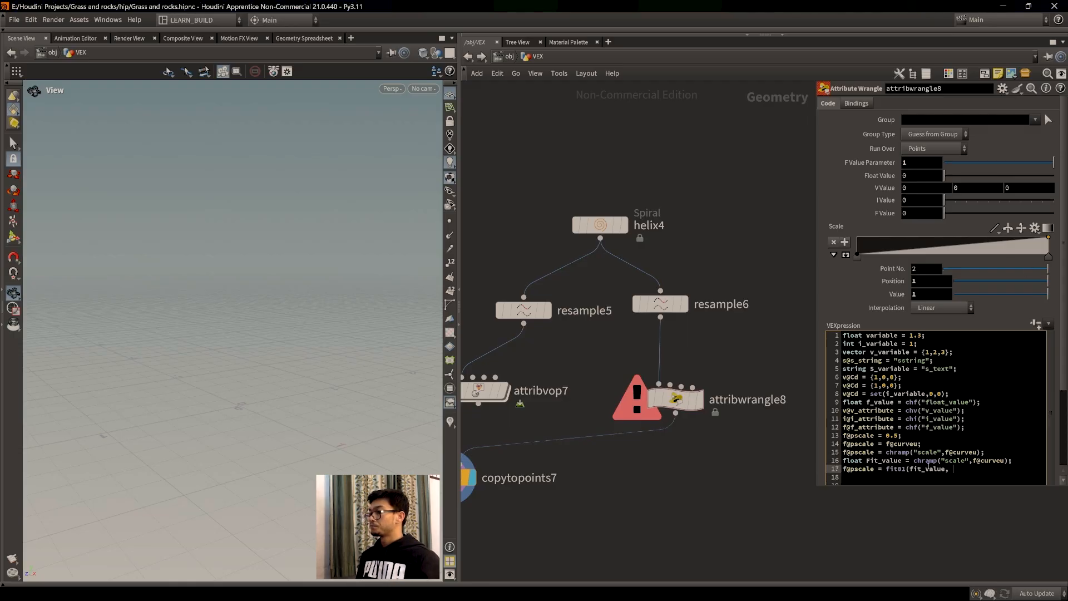
left_click_drag(888, 469, 950, 469)
left_click(954, 470)
left_click_drag(945, 469, 910, 469)
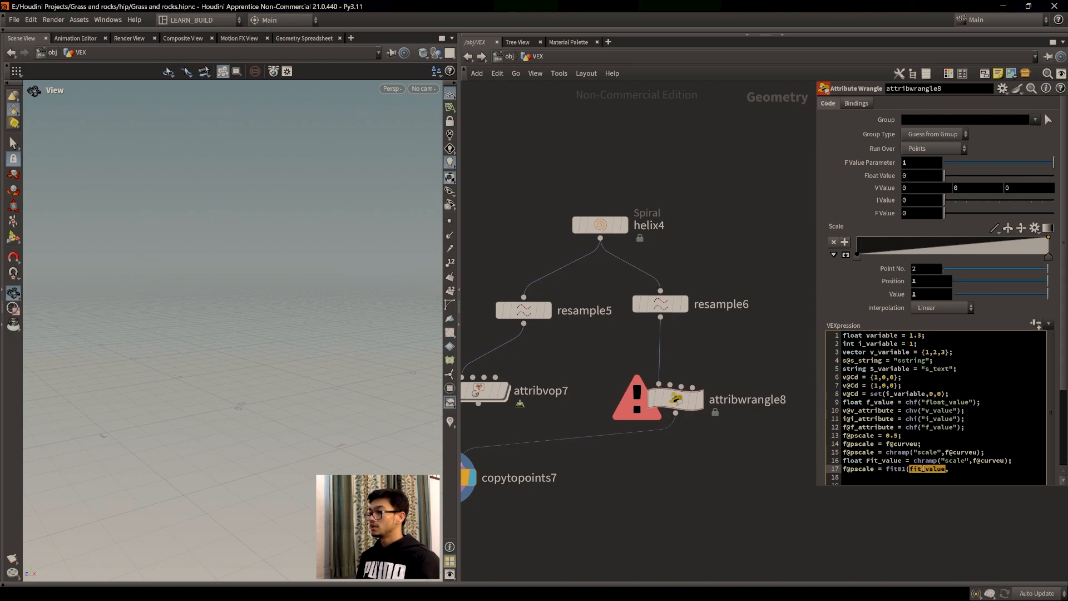
left_click_drag(863, 460, 1004, 461)
left_click_drag(910, 470, 947, 470)
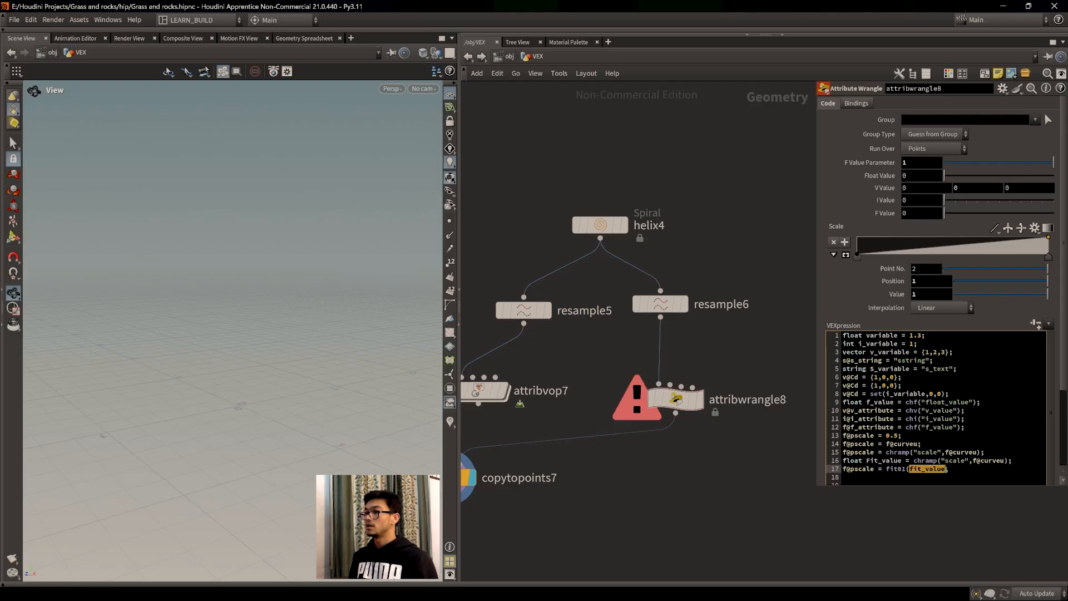
Complete the fit01 call on line 17 with an output range of 1 to 2, closing the statement with a parenthesis and semicolon.
left_click(953, 471)
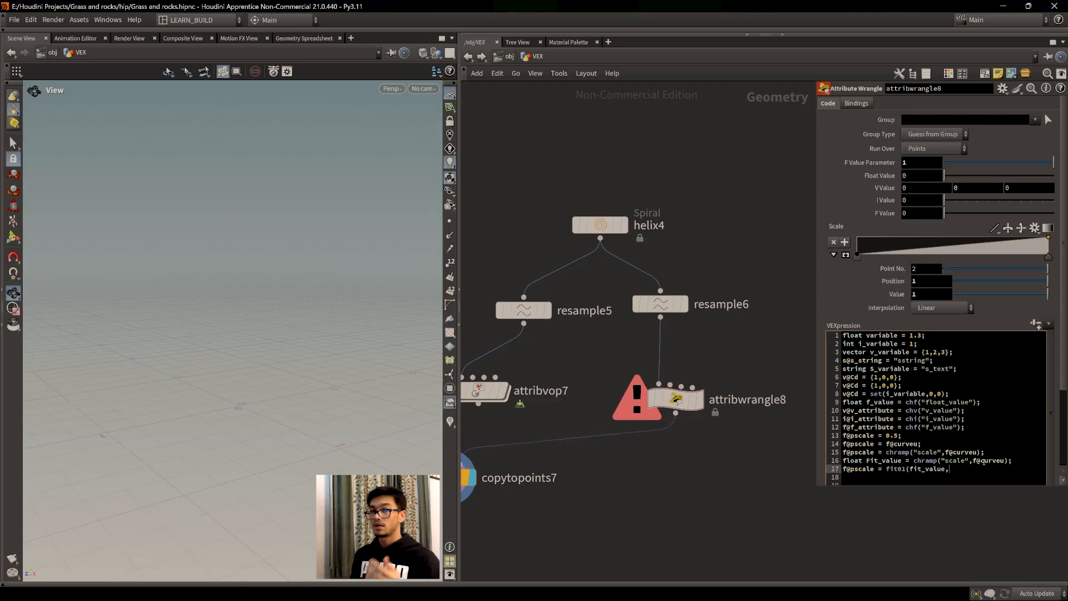
type(",1,2")
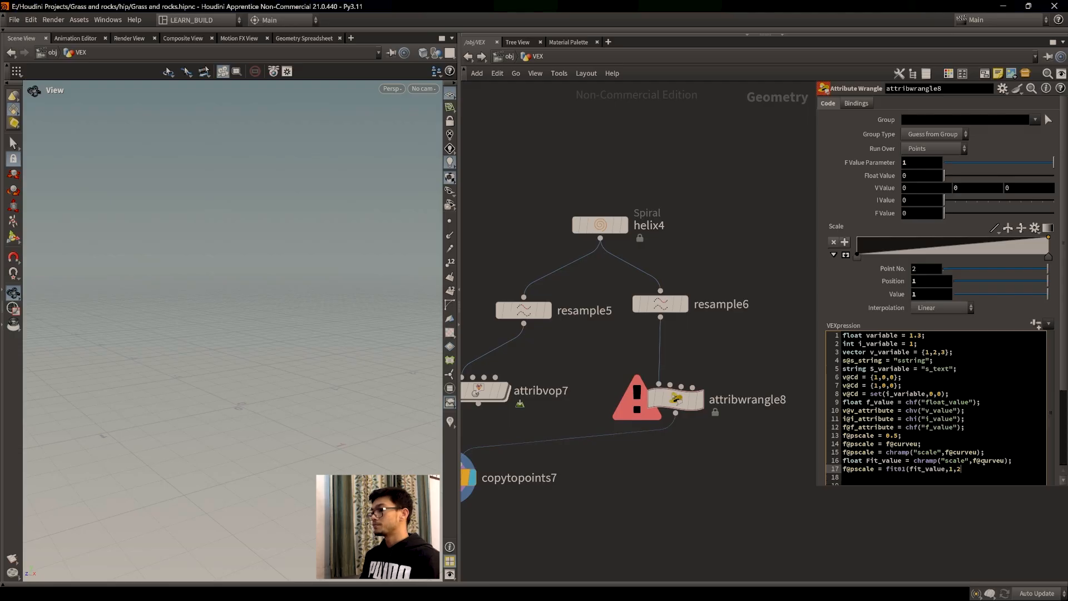
type(")")
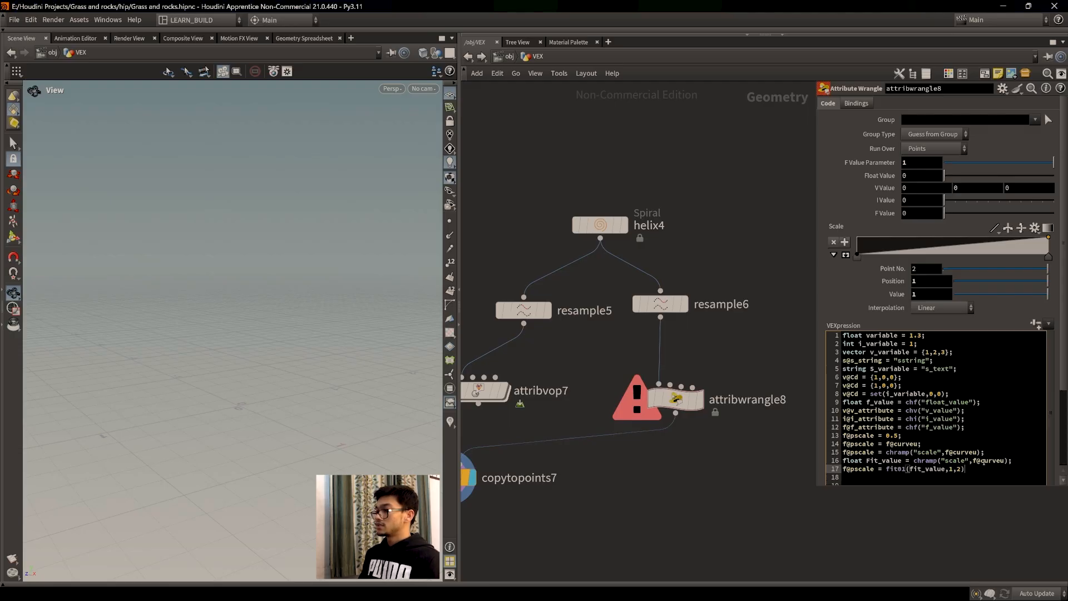
type(";")
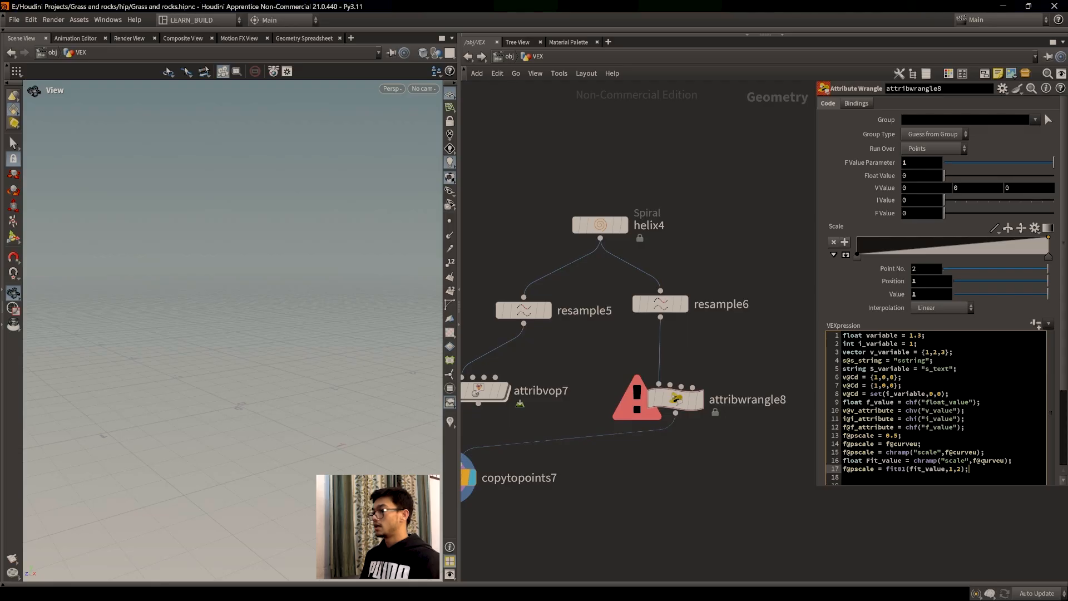
left_click(786, 516)
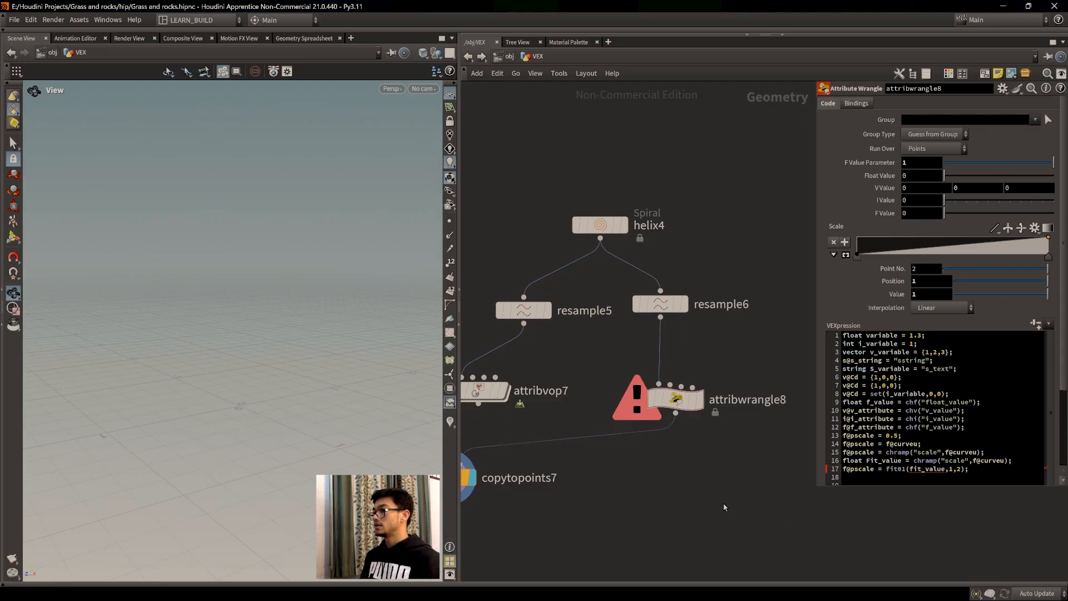
Correct the variable's capitalization on line 16 to fit_value so it matches the fit01 argument on line 17.
middle_click_drag(723, 504, 736, 505)
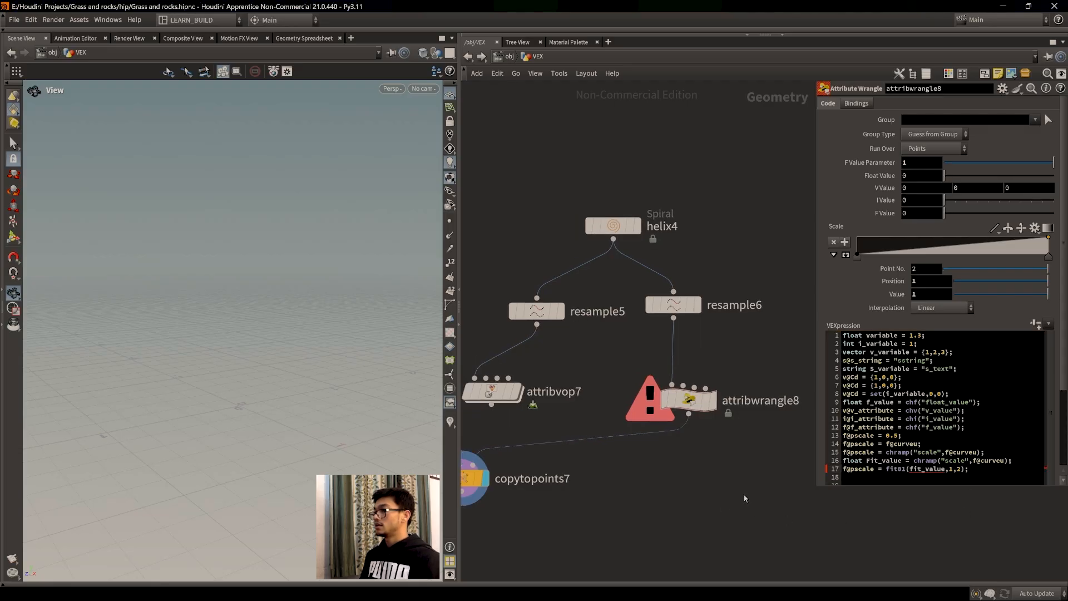
left_click(912, 469)
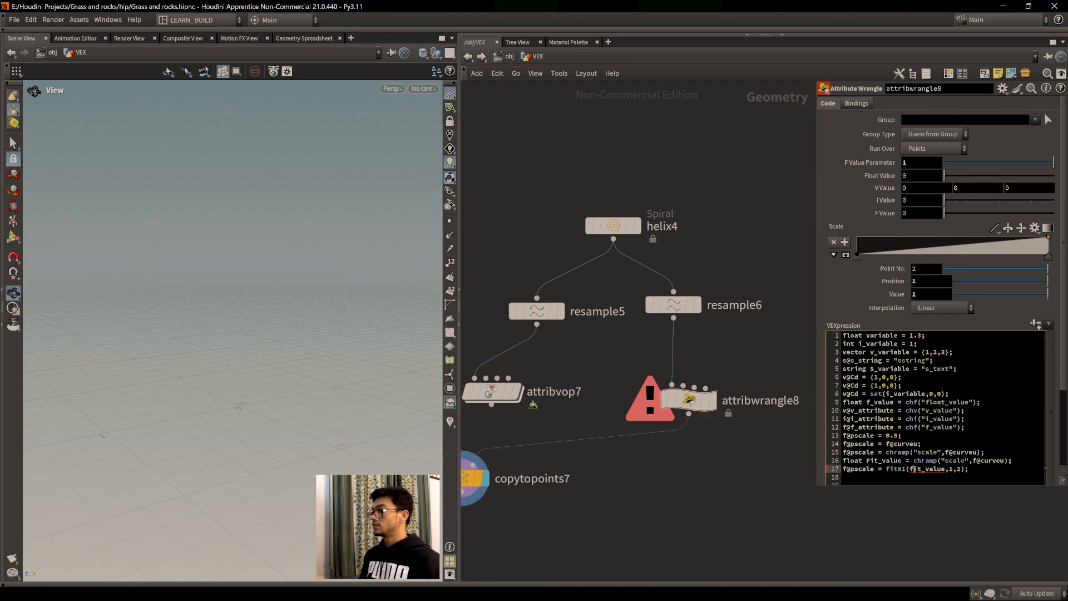
type("f")
left_click(927, 503)
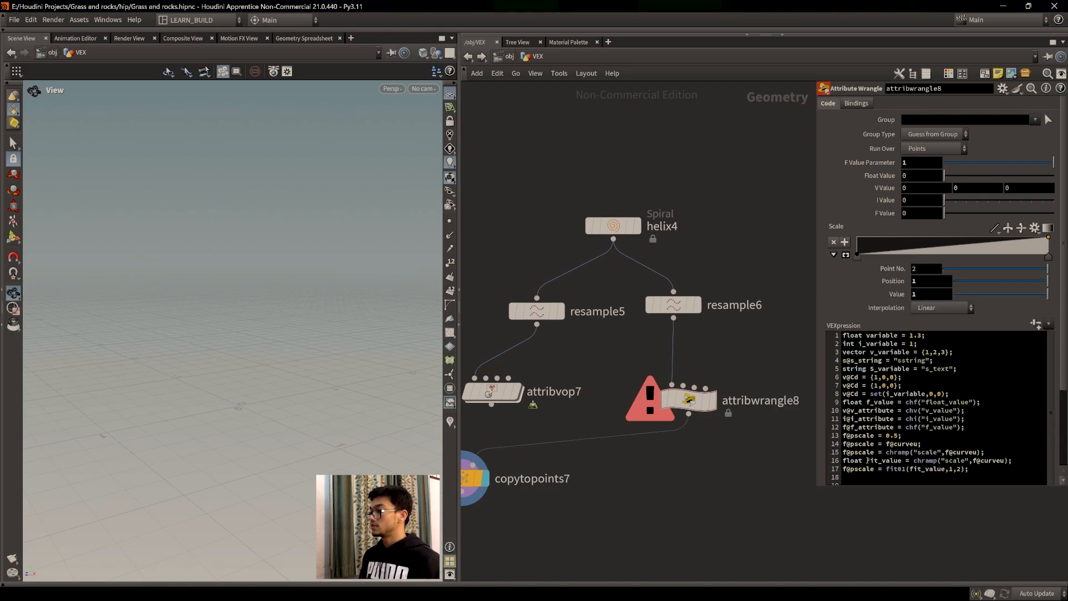
left_click(870, 460)
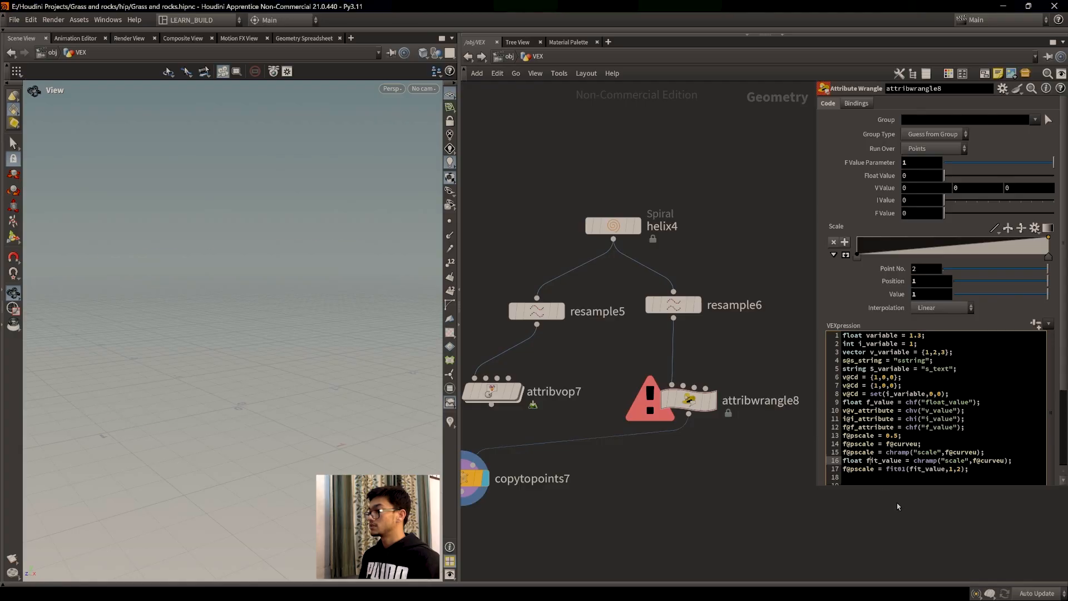
left_click(896, 505)
Move the Scale ramp's first point to position about 0.18 at value 0 and inspect the helix's thin end up close.
left_click_drag(337, 385, 255, 375)
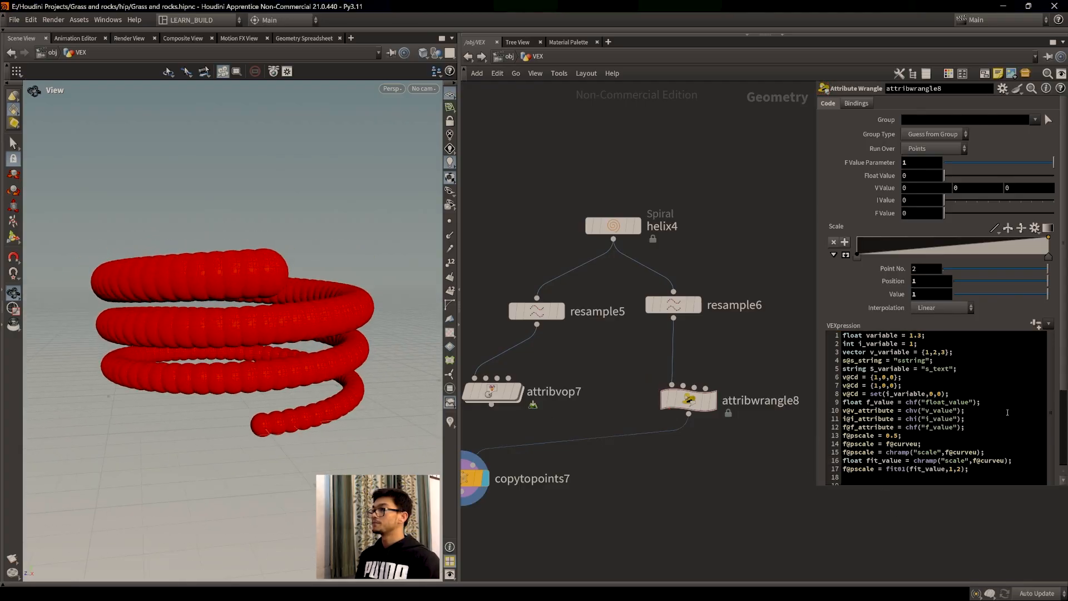
left_click_drag(1049, 239, 1049, 237)
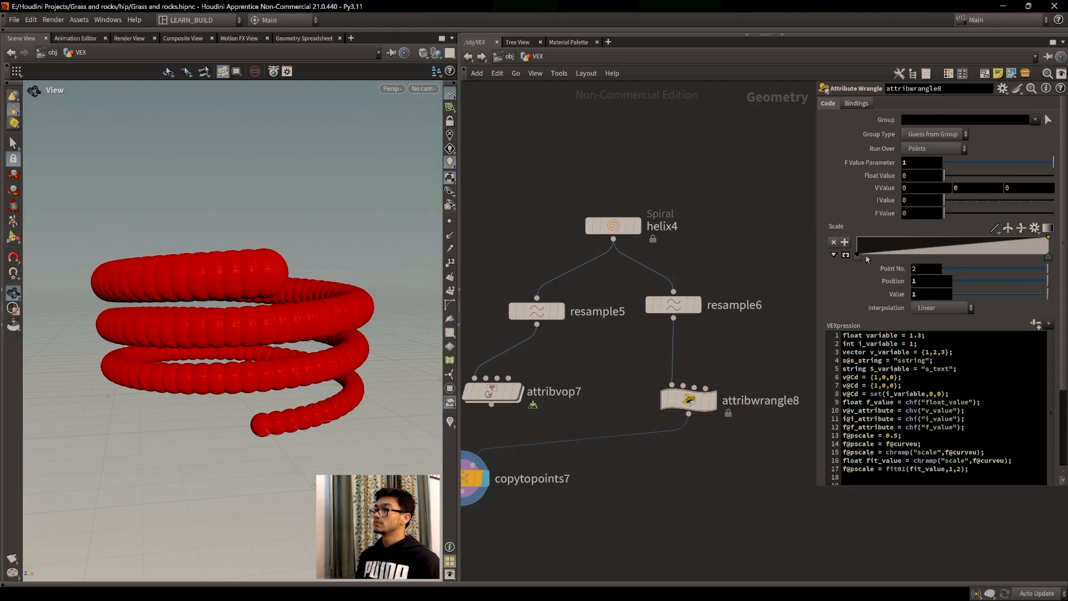
left_click_drag(858, 257, 894, 256)
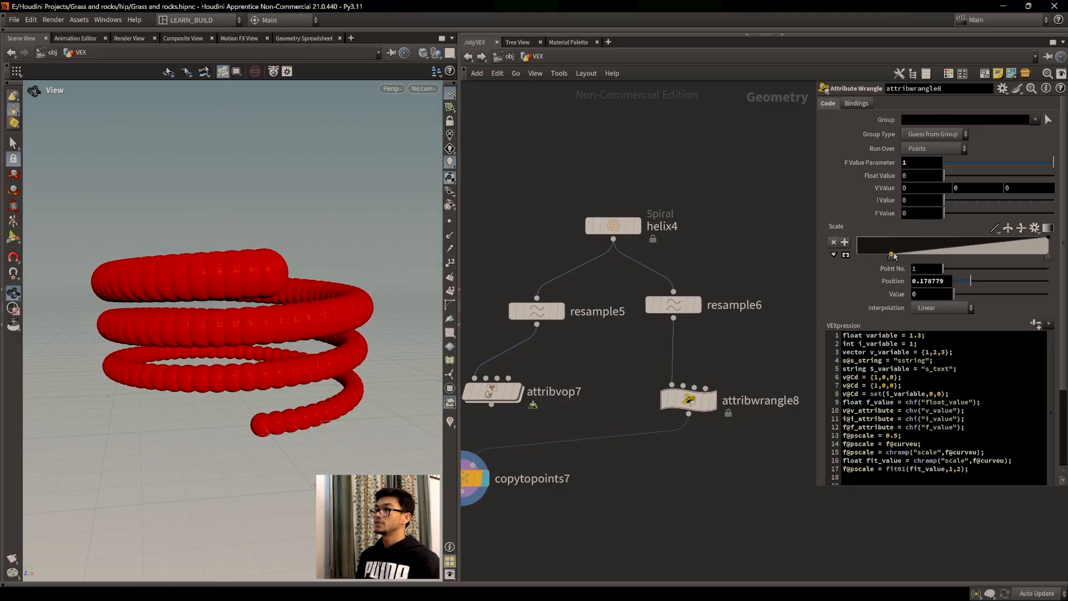
left_click_drag(327, 404, 326, 416)
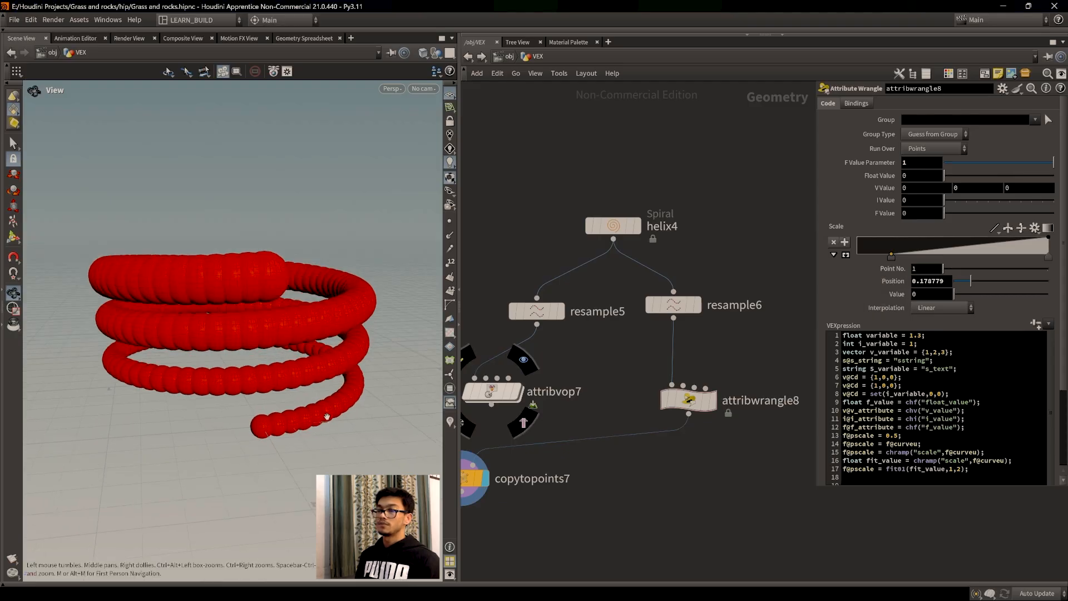
scroll(327, 416, "up", 2)
middle_click_drag(327, 416, 358, 351)
scroll(356, 353, "up", 5)
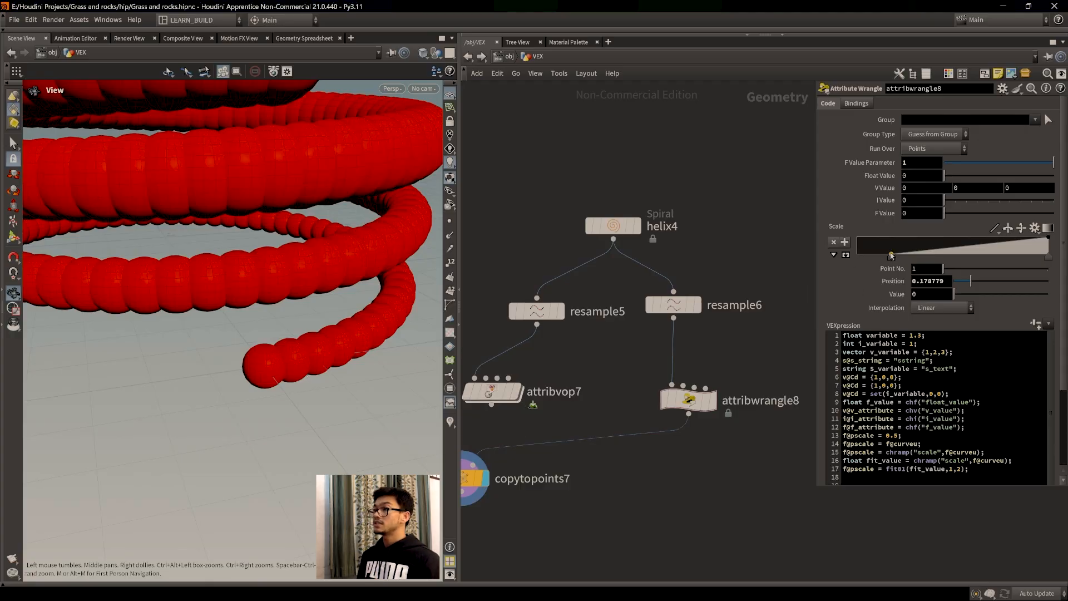
Try the Scale ramp's first point at position about 0.16 and value about 0.08, undo it, and highlight fit01 on line 17.
left_click_drag(892, 256, 886, 255)
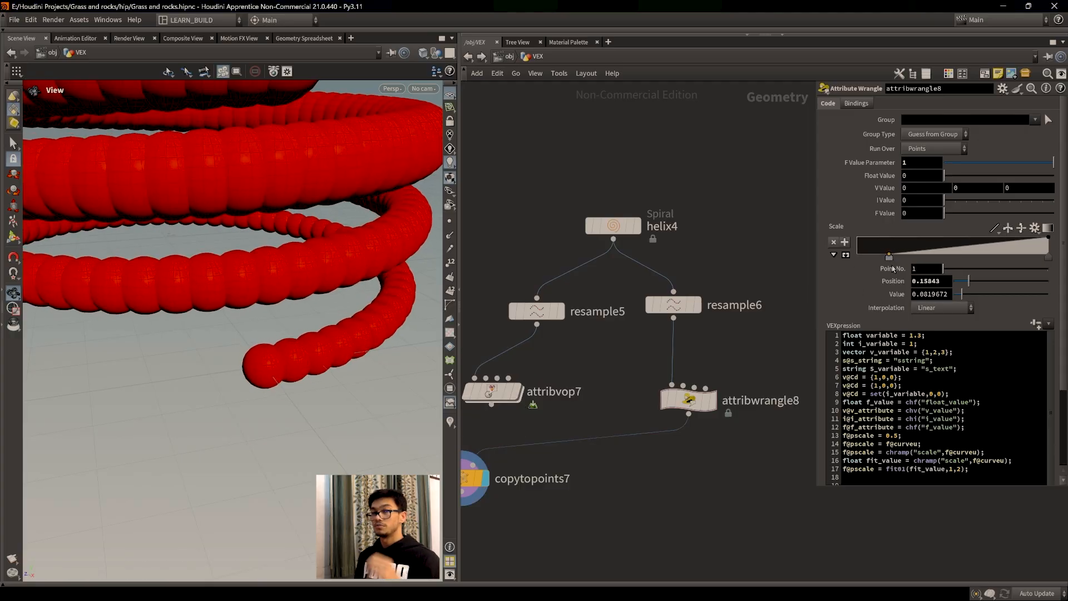
key("ctrl+z")
left_click_drag(887, 470, 907, 470)
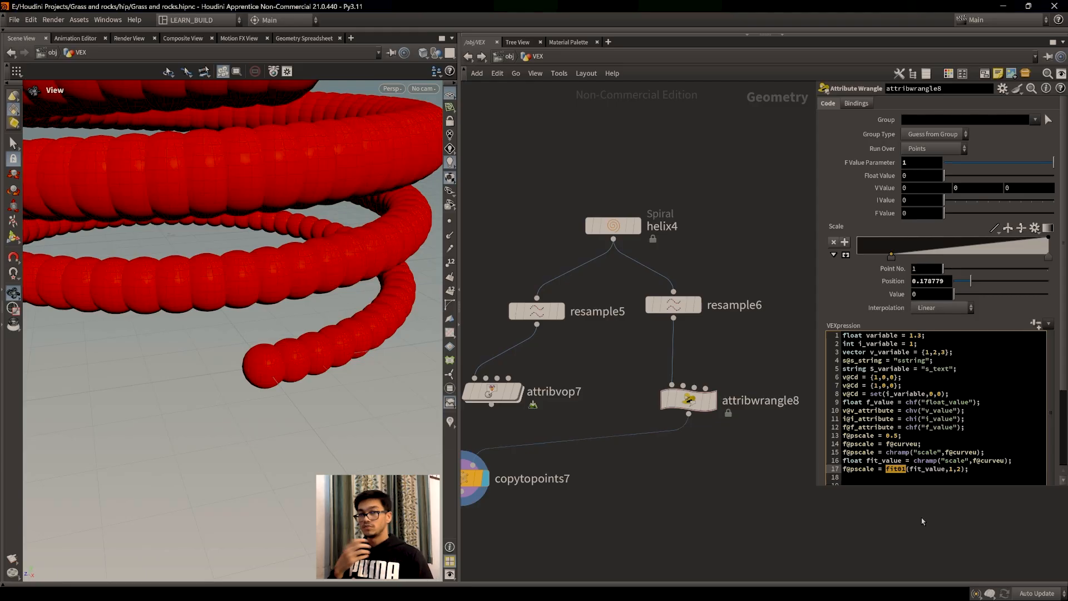
Add a sticky note below attribwrangle8 and start its text with "0-1 =".
left_click(997, 73)
left_click_drag(793, 204, 706, 465)
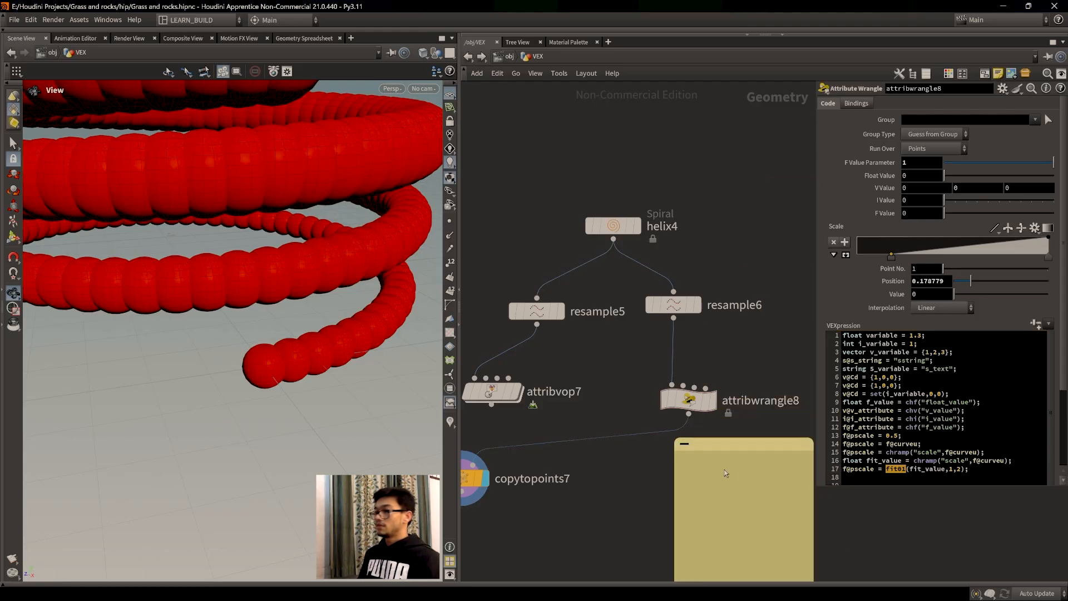
left_click(731, 475)
type("0-")
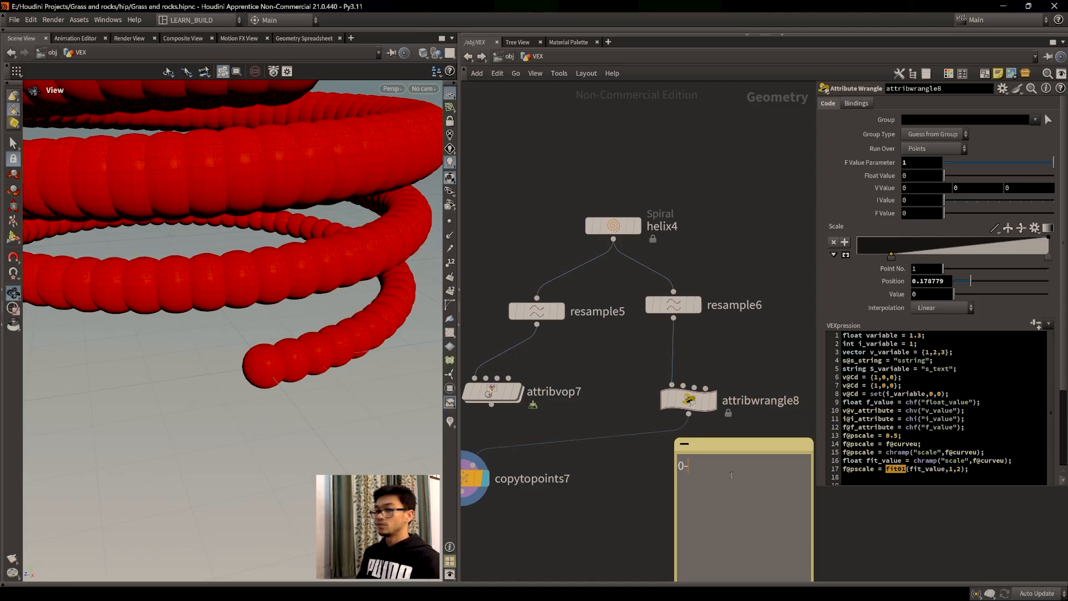
type("1 = .2")
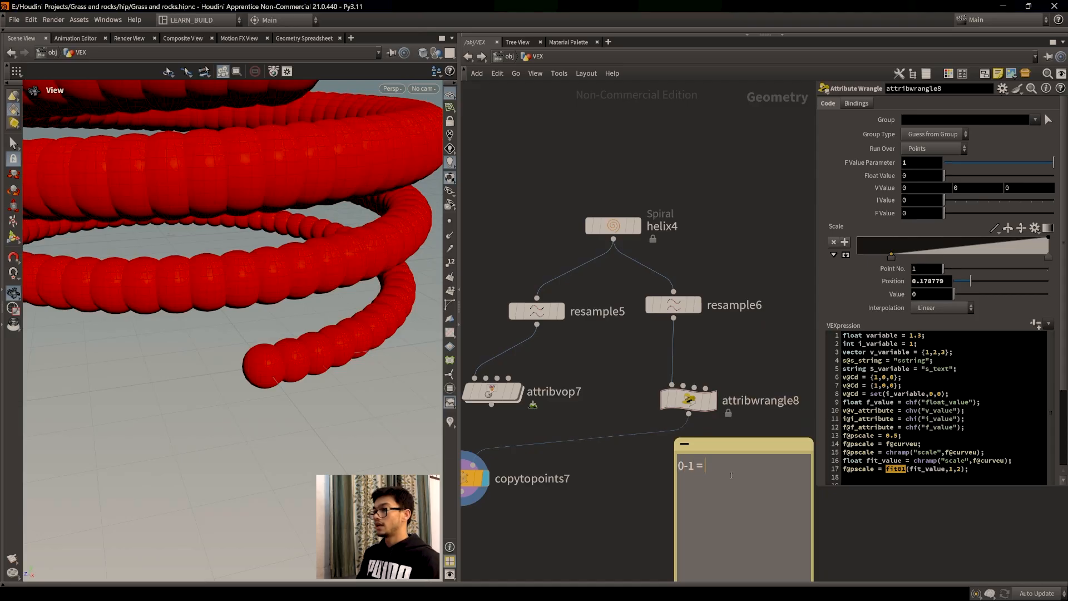
Complete the sticky note's first line as "0-1 = 0.2 this mean 20%".
key("BackSpace")
key("BackSpace")
type("02")
key("BackSpace")
type(".2")
key("BackSpace")
key("BackSpace")
key("BackSpace")
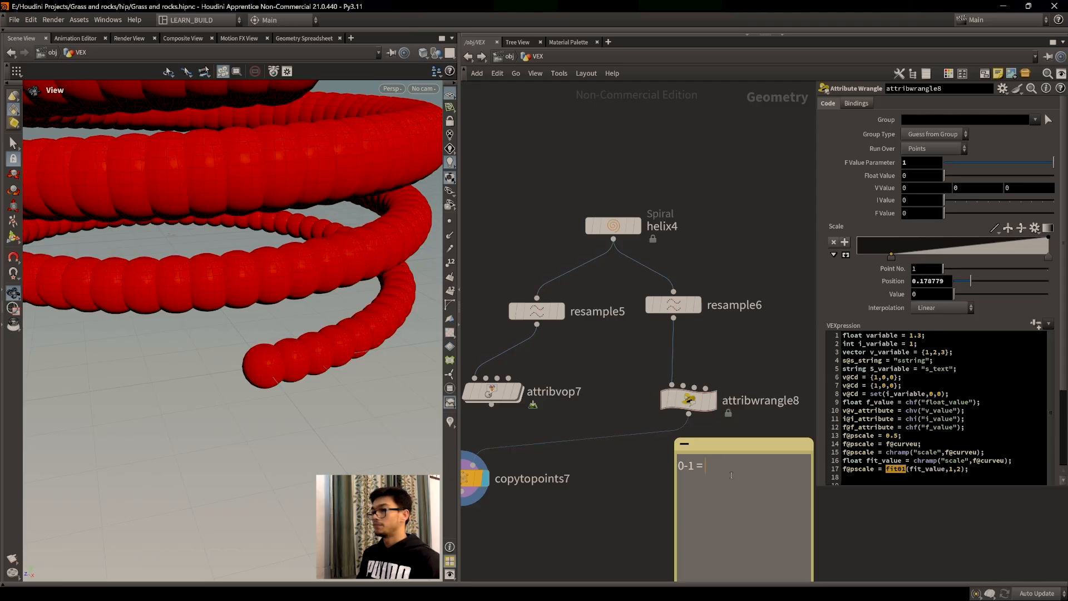
type("0.2")
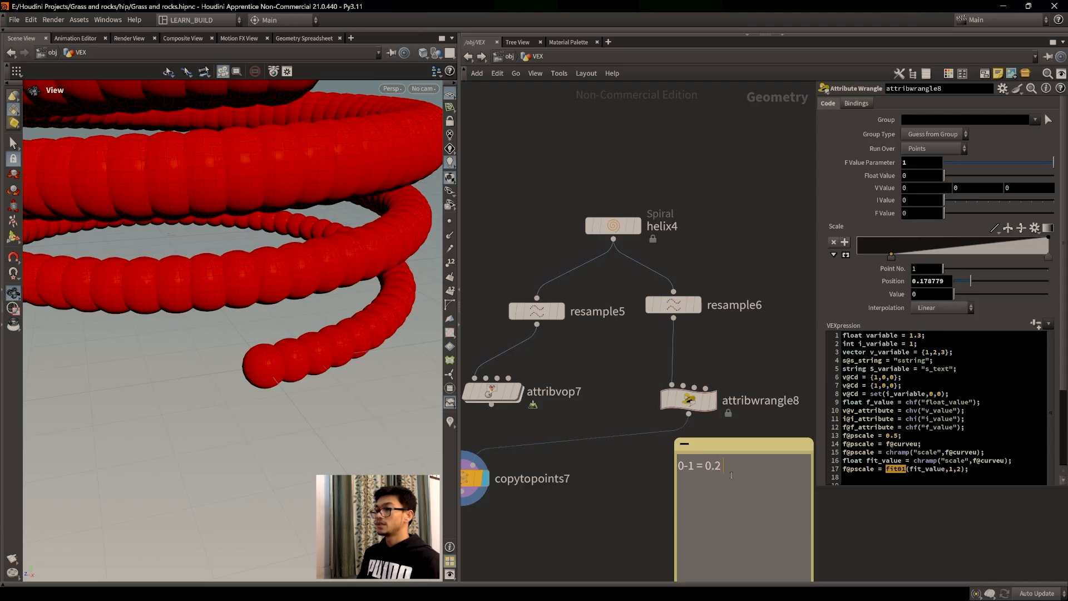
type(",")
key("BackSpace")
key("BackSpace")
type("this m")
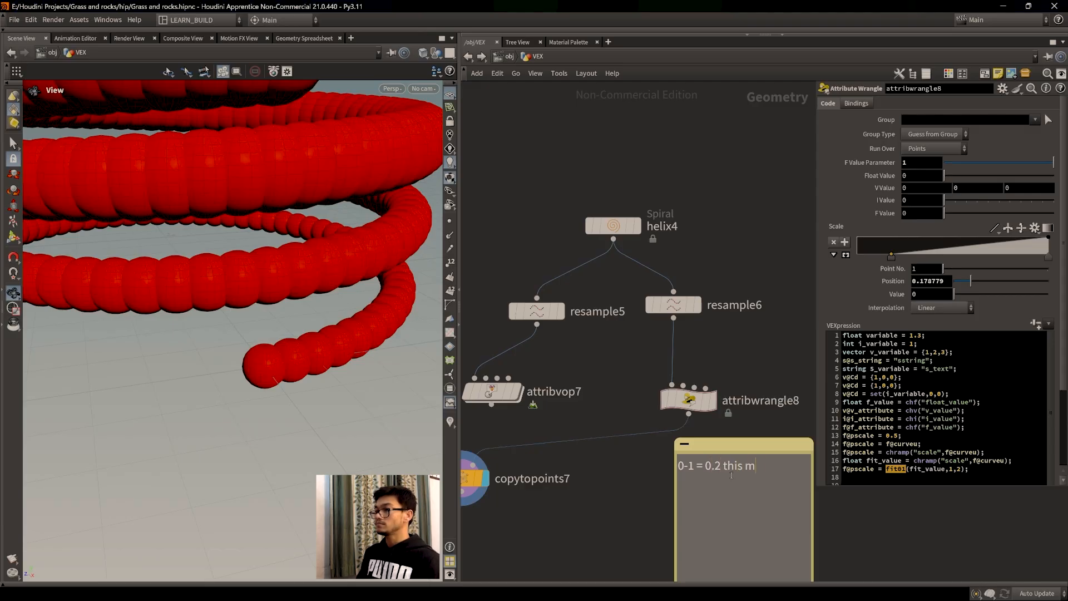
type("ean 20%")
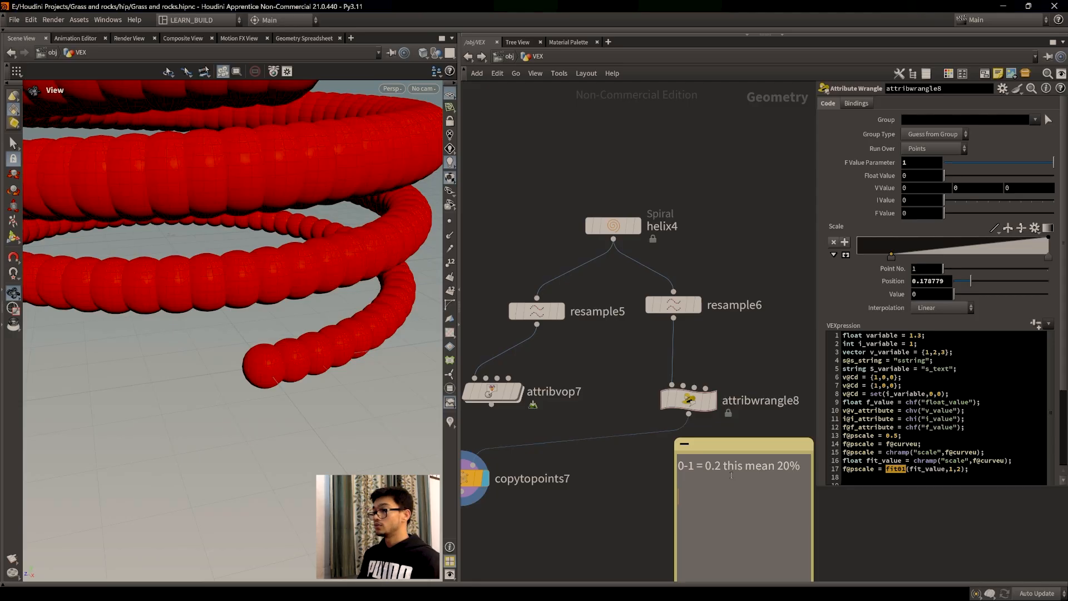
Add a second line reading "1-2 = 1.2," to the sticky note and highlight the 0 starting the first line.
type("1-2 =  ")
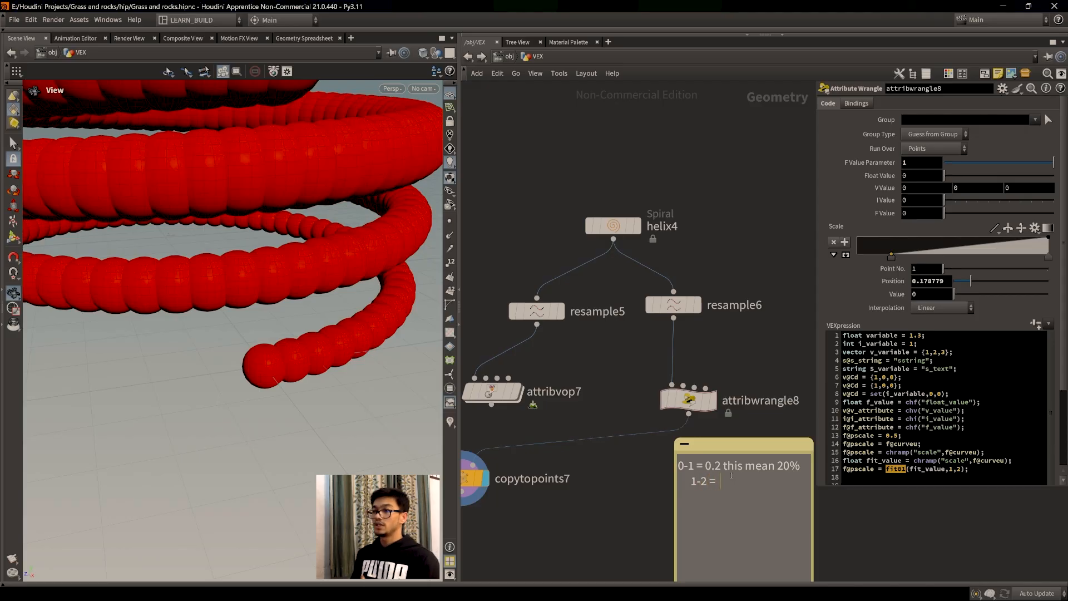
type("1.2,")
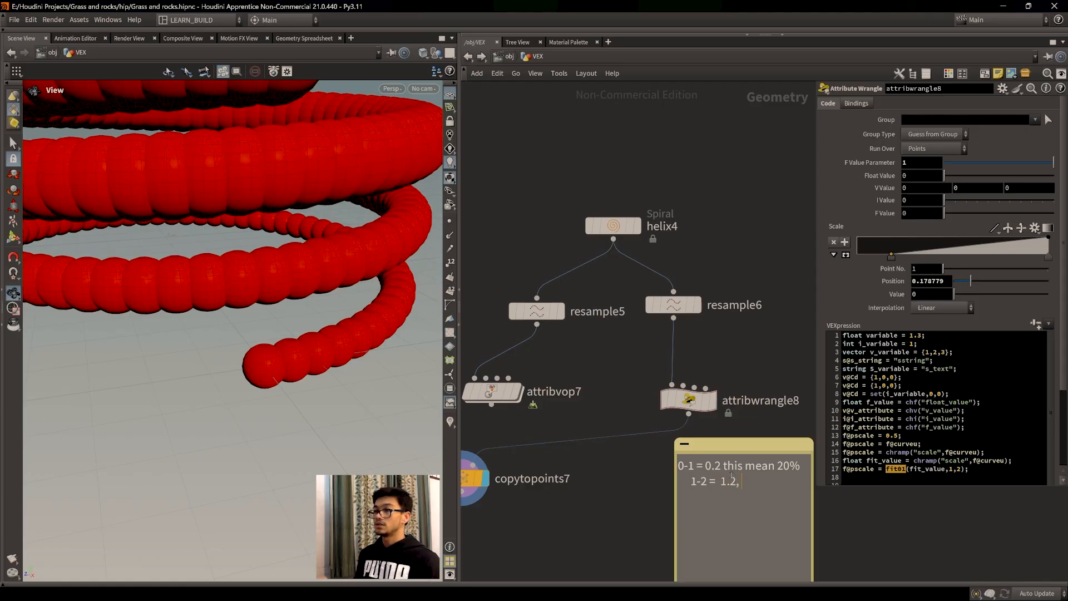
left_click_drag(678, 466, 680, 466)
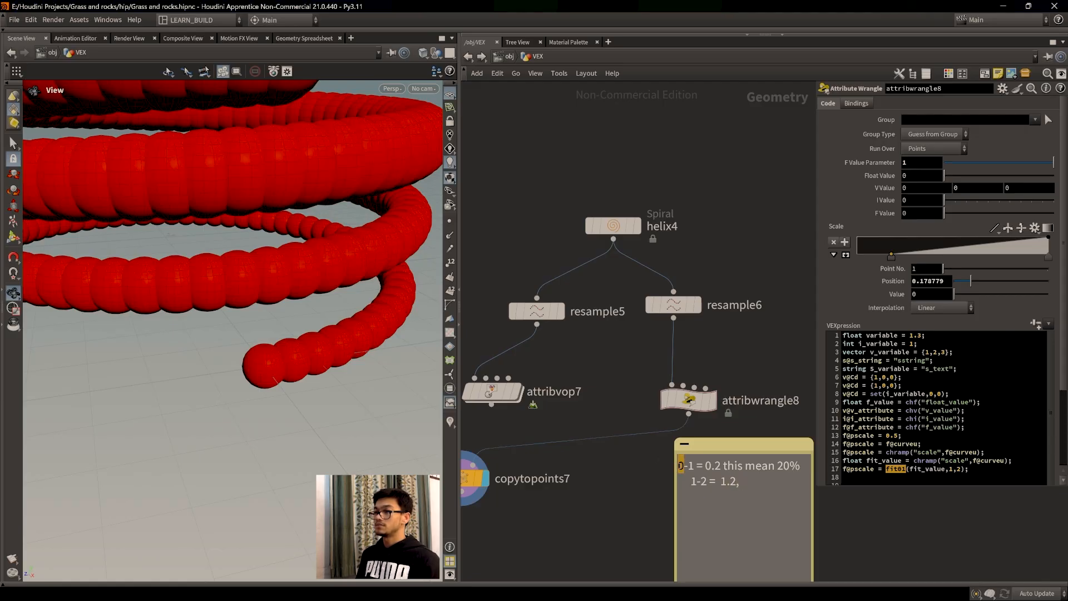
key("Down")
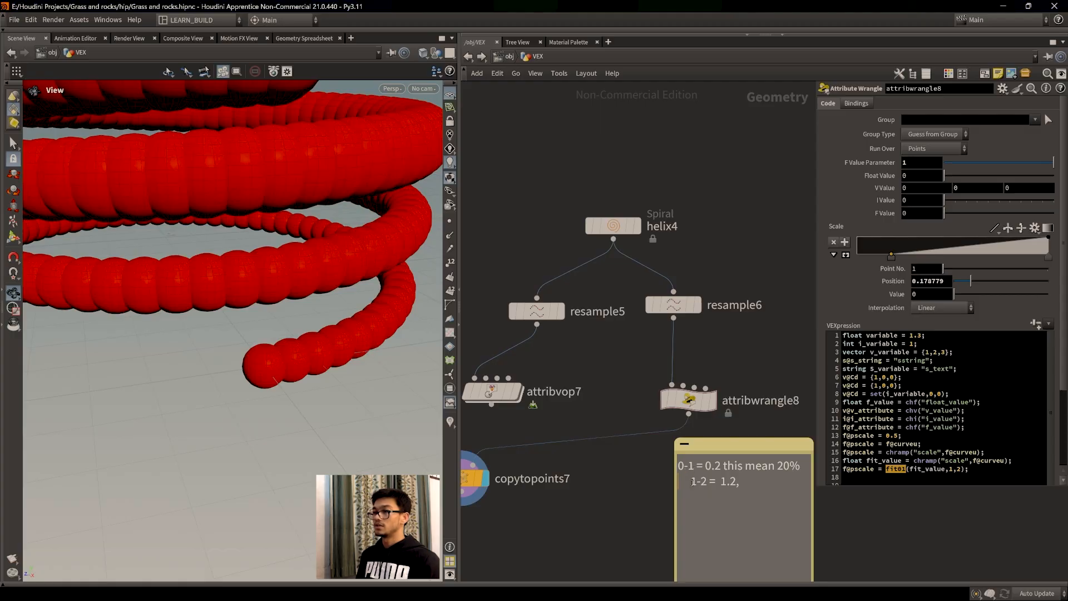
Delete the sticky note below attribwrangle8.
mouse_move(766, 448)
left_mouse_down()
mouse_move(764, 434)
mouse_move(753, 453)
left_mouse_up()
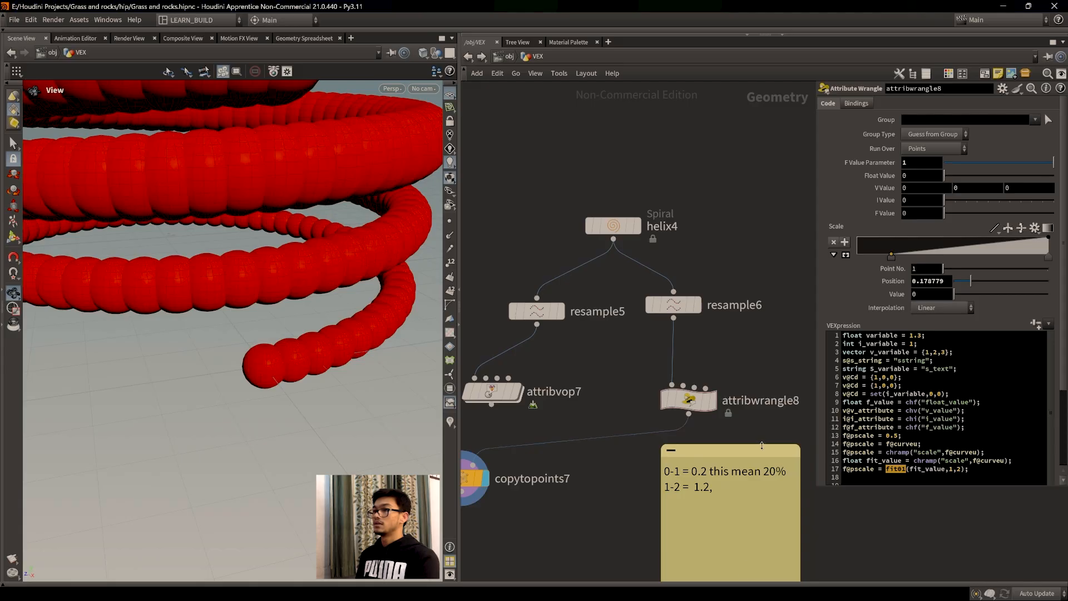
key("Delete")
Move the Scale ramp's first point to position about 0.19 at value 0 and highlight fit_value on line 16.
left_click_drag(359, 385, 307, 370)
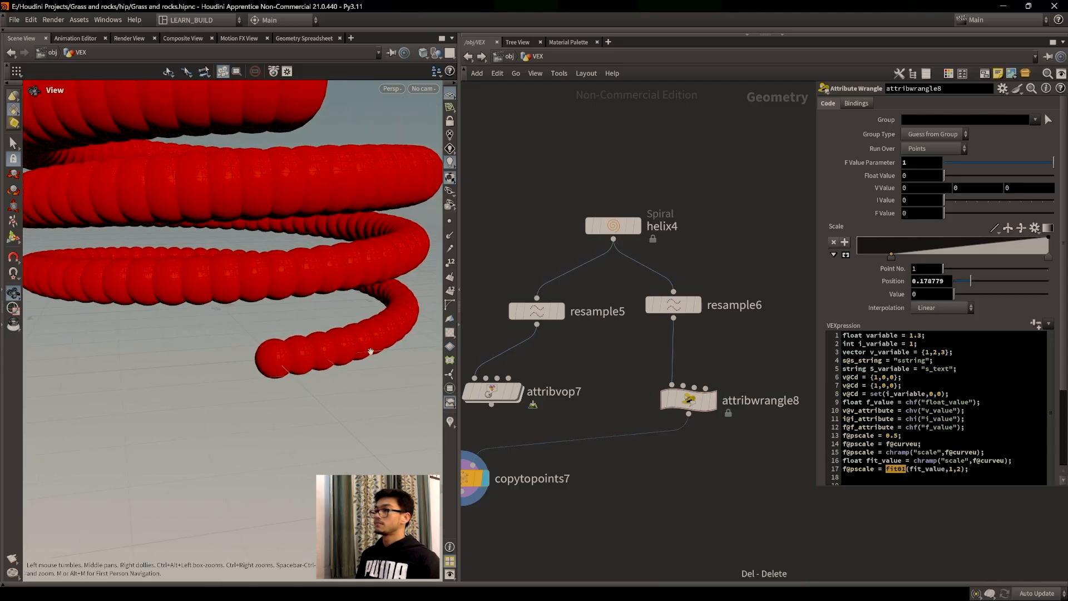
left_click_drag(892, 257, 894, 262)
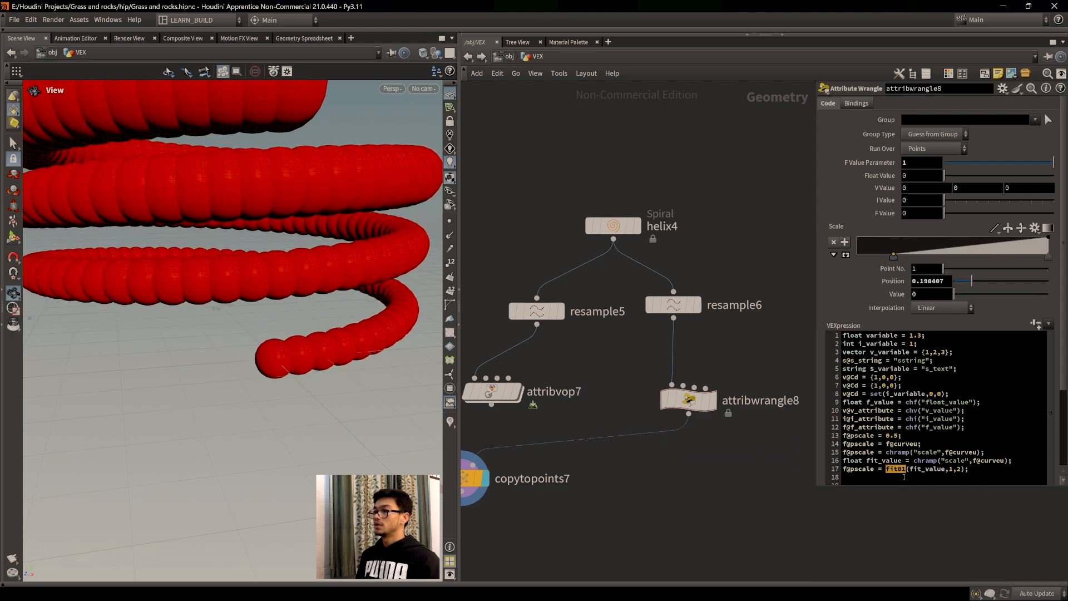
left_click_drag(901, 461, 866, 461)
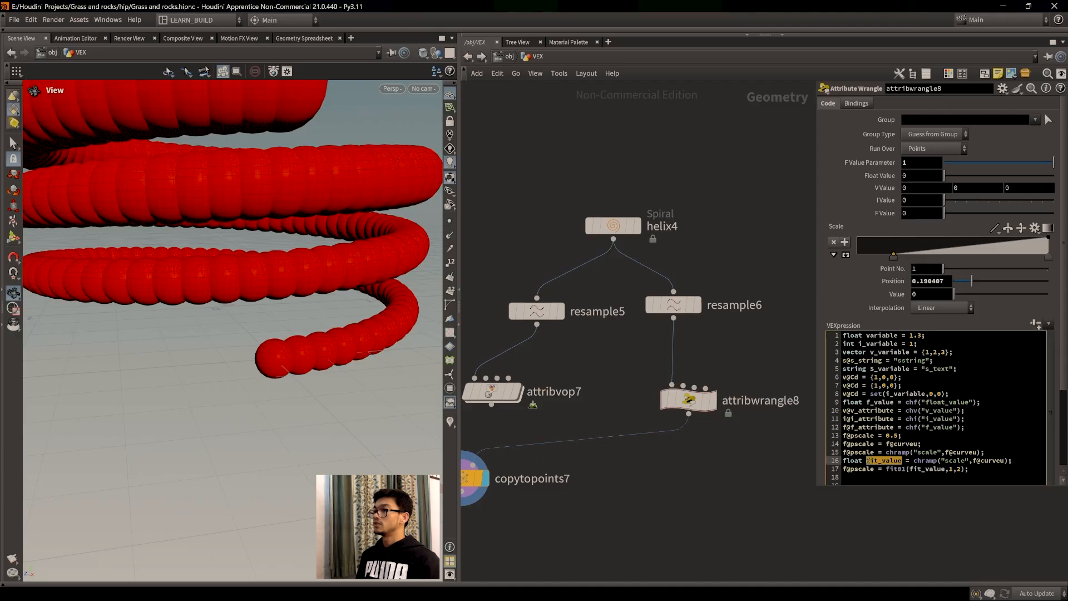
Highlight the minimum argument of fit01 on line 17 and the channel-reference lines 9 to 11 in the VEX code.
double_click(907, 466)
left_click(981, 467)
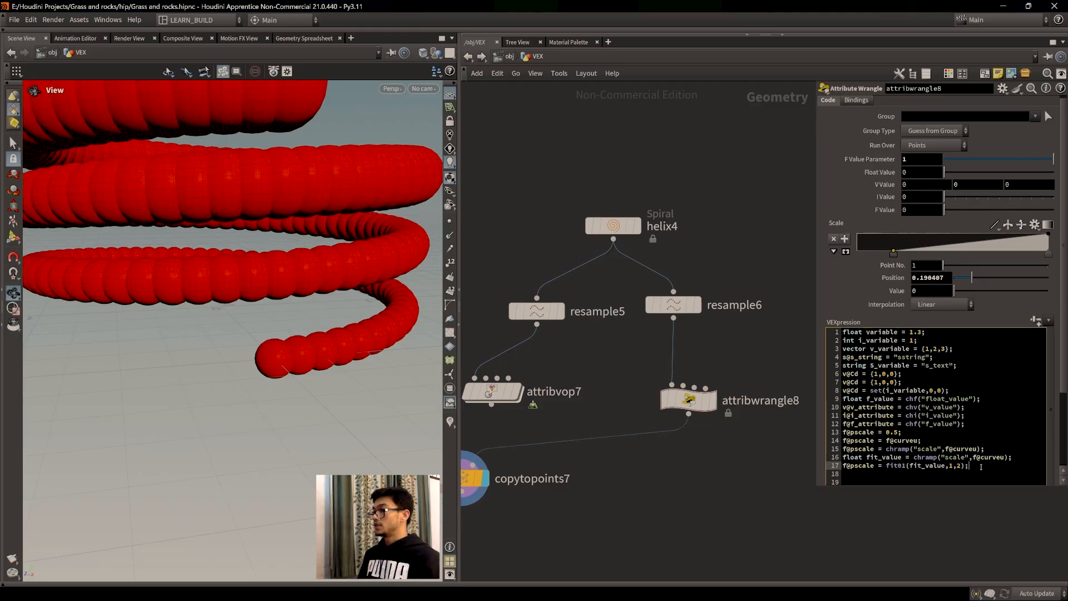
double_click(952, 466)
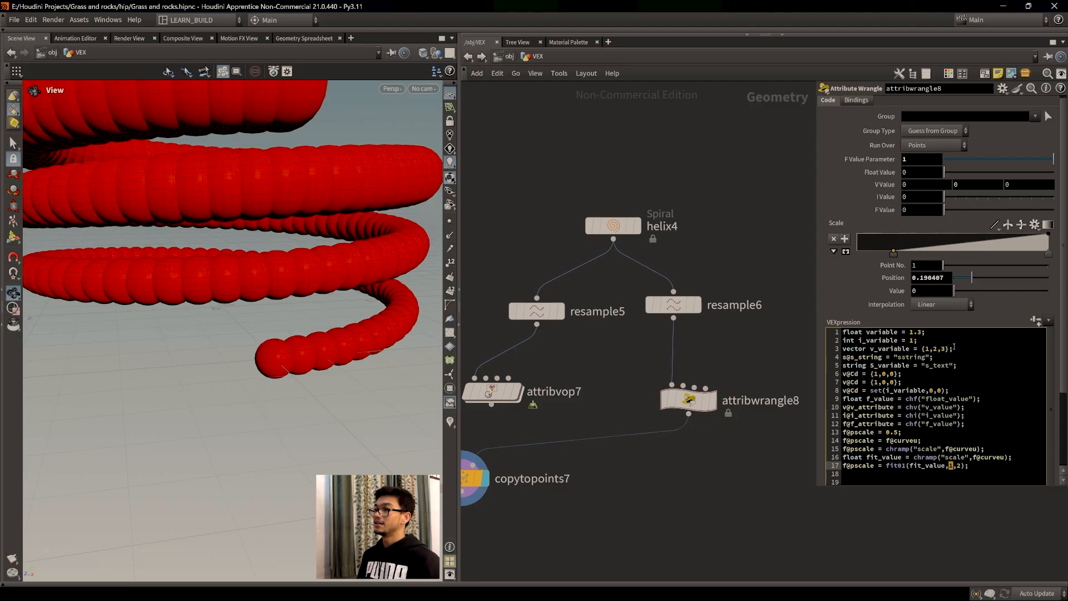
left_click_drag(972, 417, 843, 399)
left_click(969, 424)
Replace the fit01 minimum argument 1 on line 17 with chi("min").
double_click(949, 465)
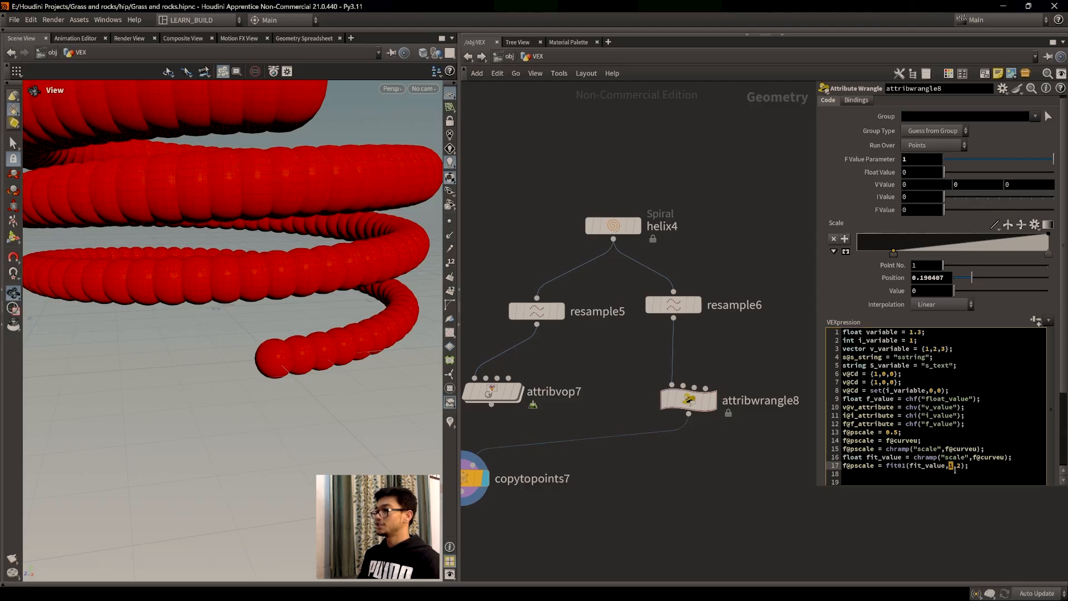
type("chi")
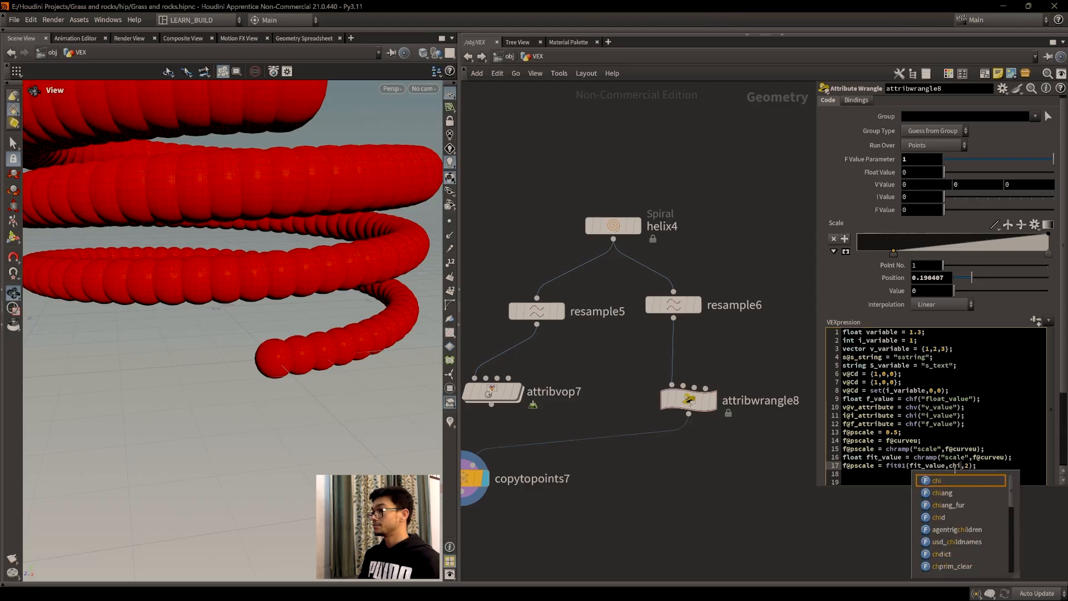
type("(\"mix")
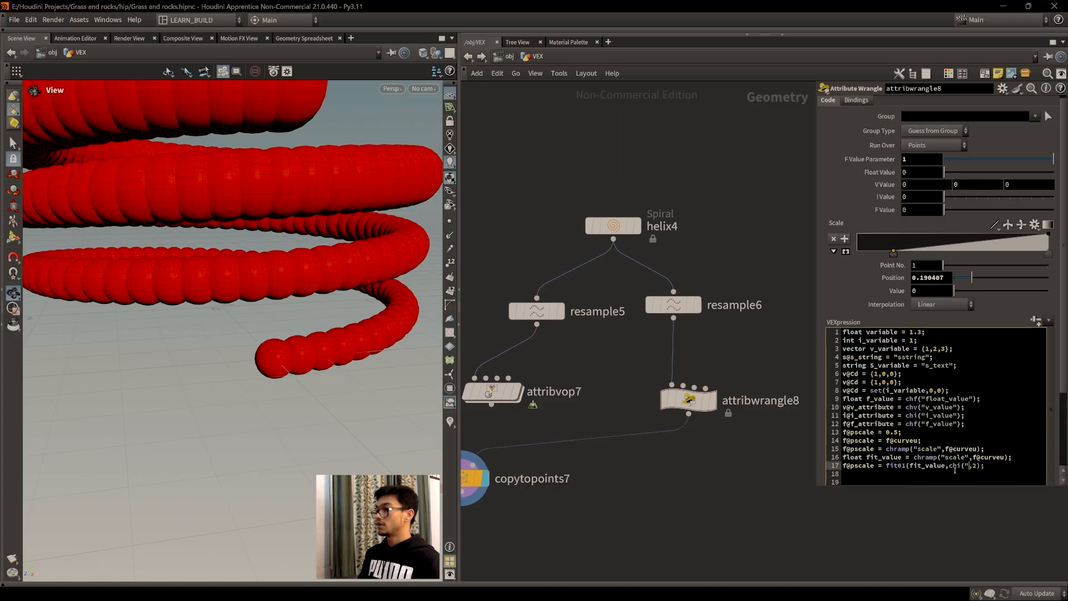
key("BackSpace")
type("n")
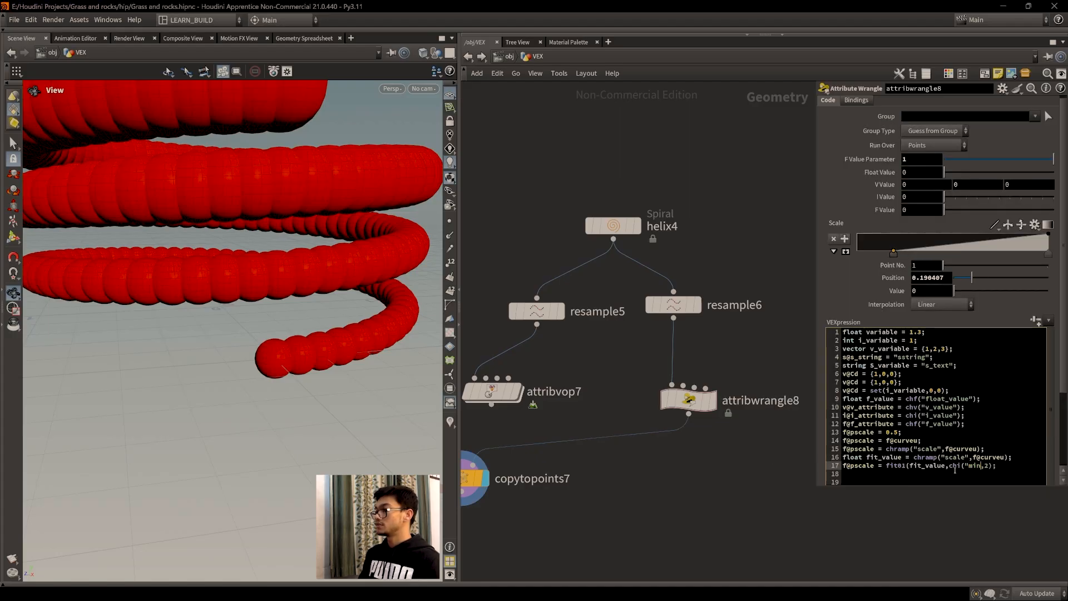
type("\"")
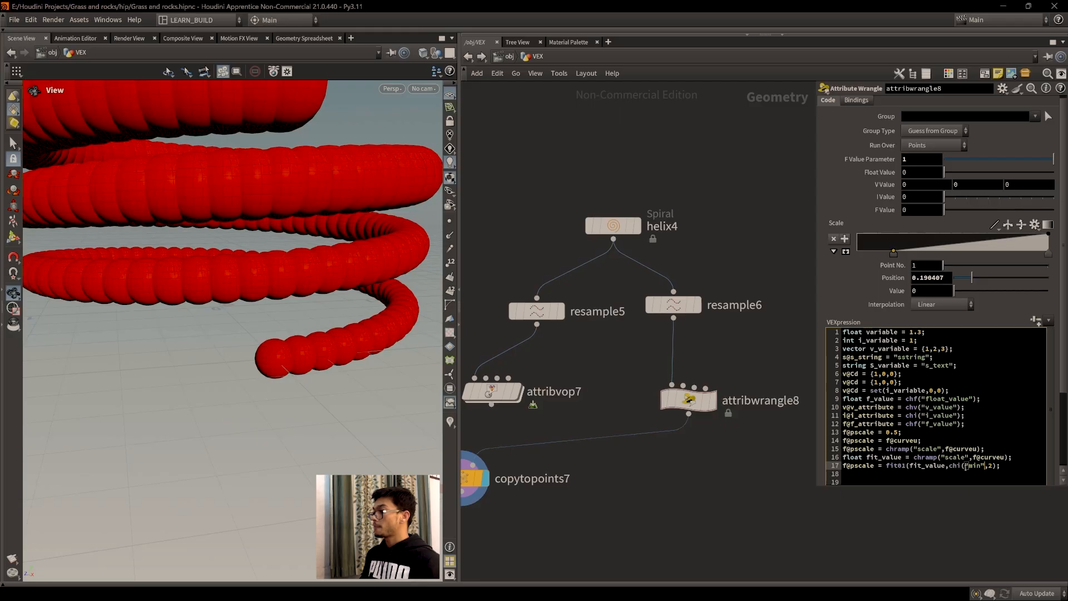
type(")")
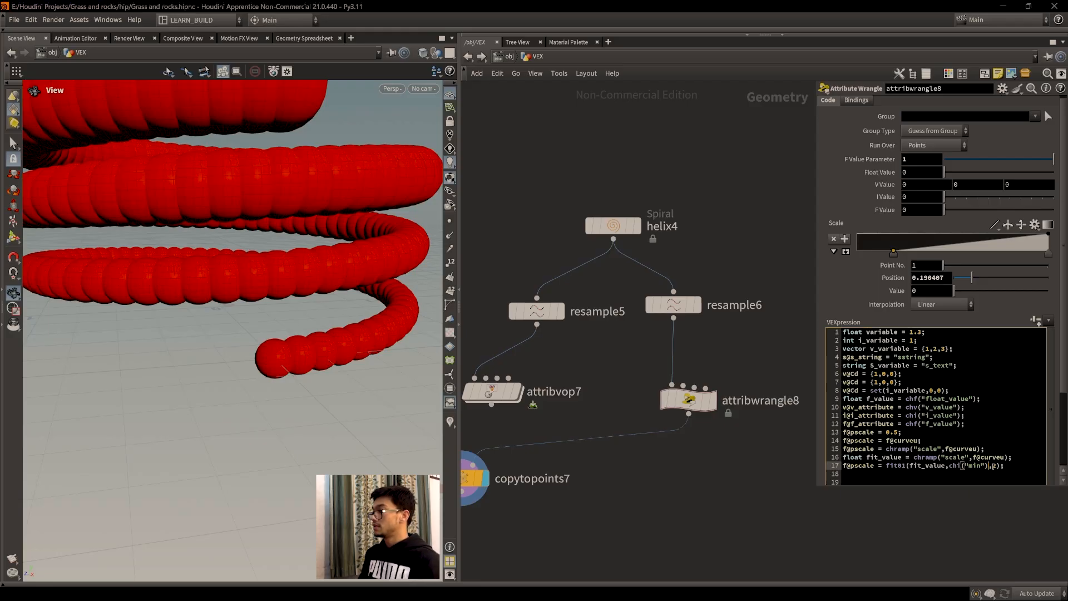
Replace the fit01 maximum argument 2 with chi("max") and generate the Min and Max parameters on attribwrangle8.
key("Delete")
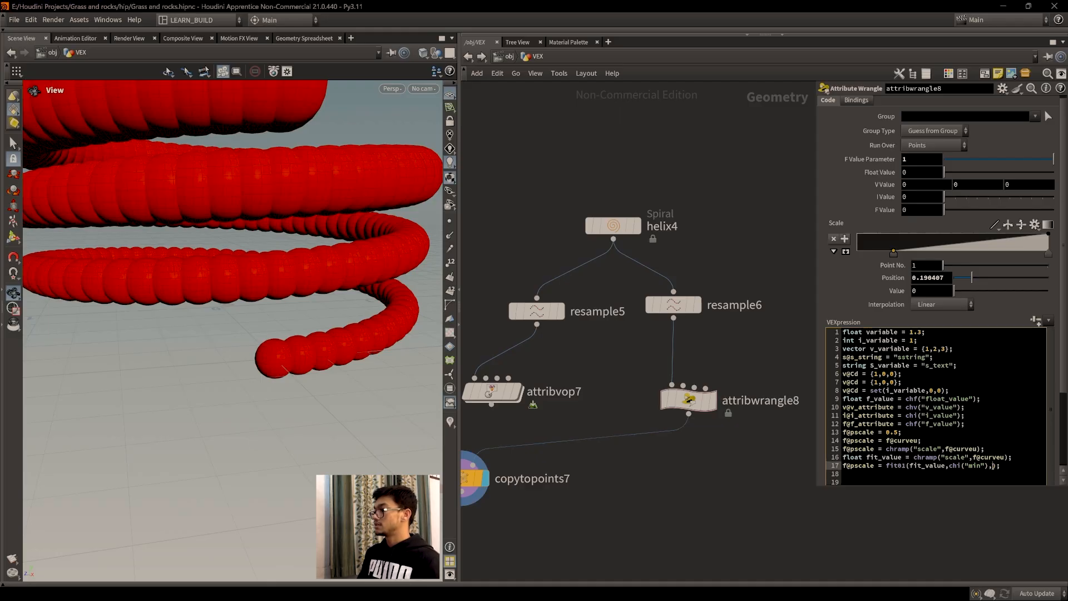
type("chi(")
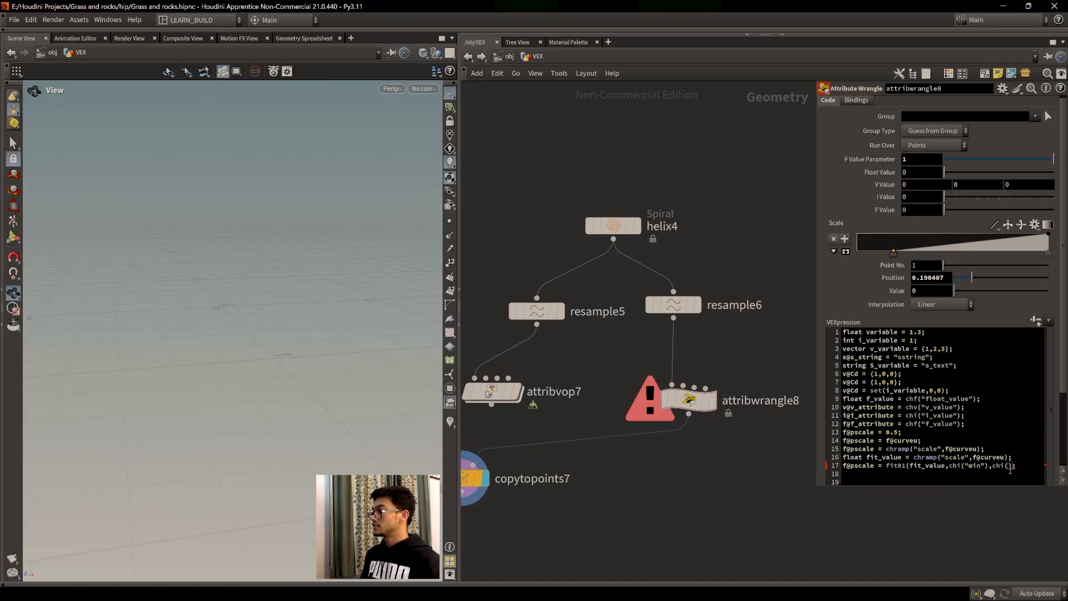
type("\"max")
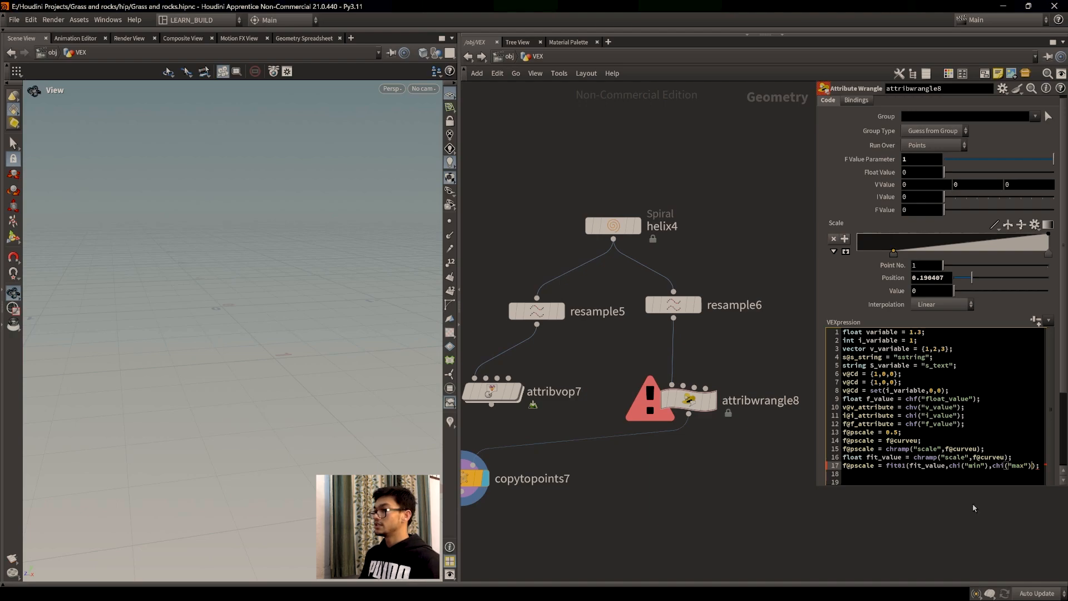
left_click(869, 519)
left_click(1036, 320)
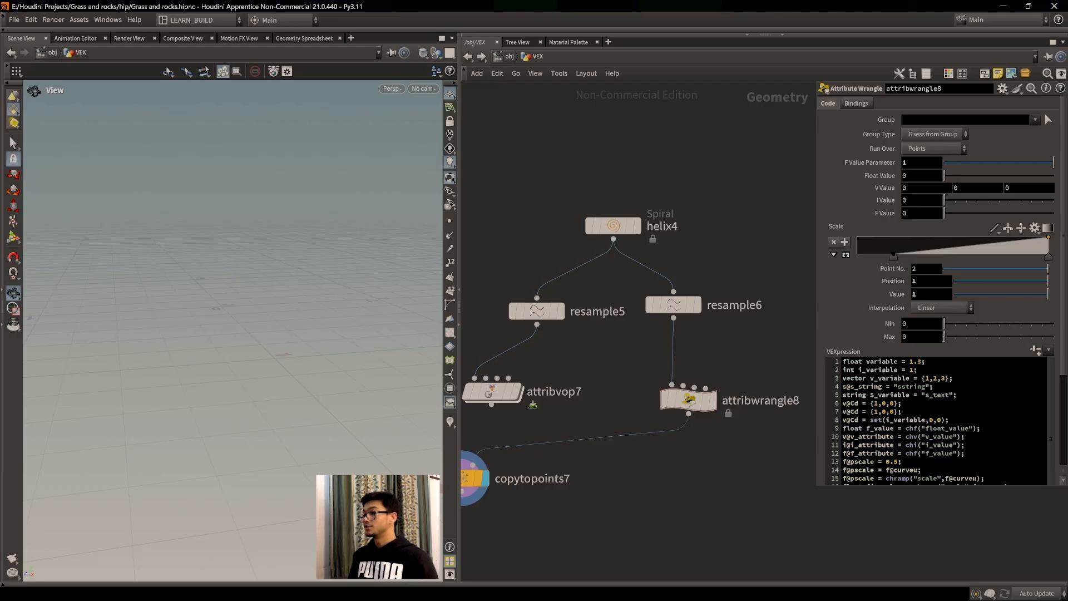
Set attribwrangle8's Min to 1 and Max to 1, and slightly enlarge the parameter area.
scroll(940, 346, "down", 3)
scroll(644, 478, "down", 2)
middle_click_drag(612, 491, 723, 468)
mouse_move(956, 253)
left_mouse_down()
mouse_move(978, 259)
mouse_move(956, 257)
left_mouse_up()
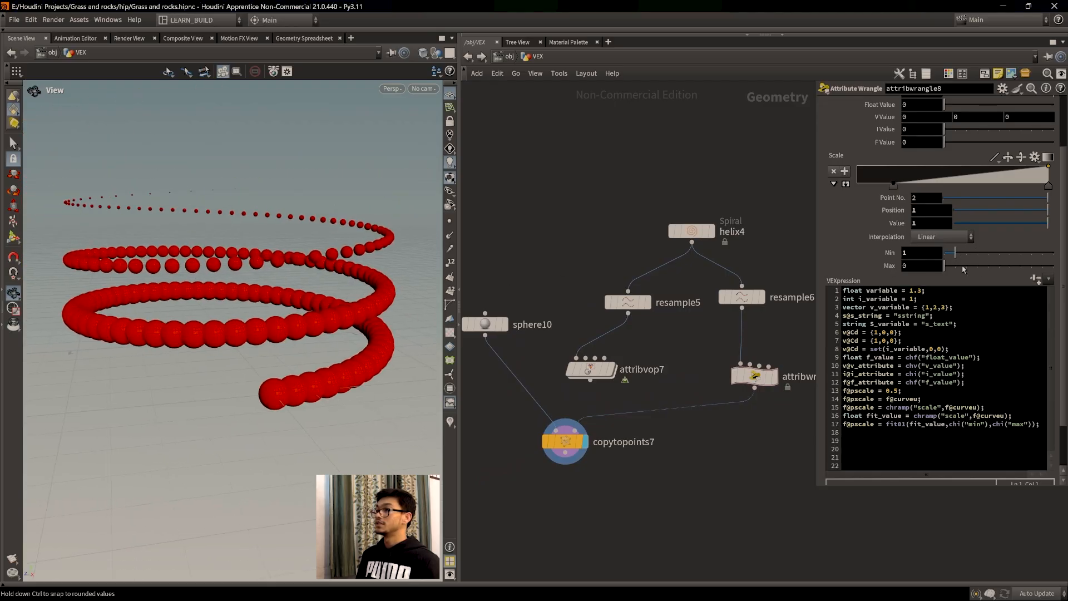
mouse_move(964, 267)
left_mouse_down()
mouse_move(982, 266)
mouse_move(955, 266)
left_mouse_up()
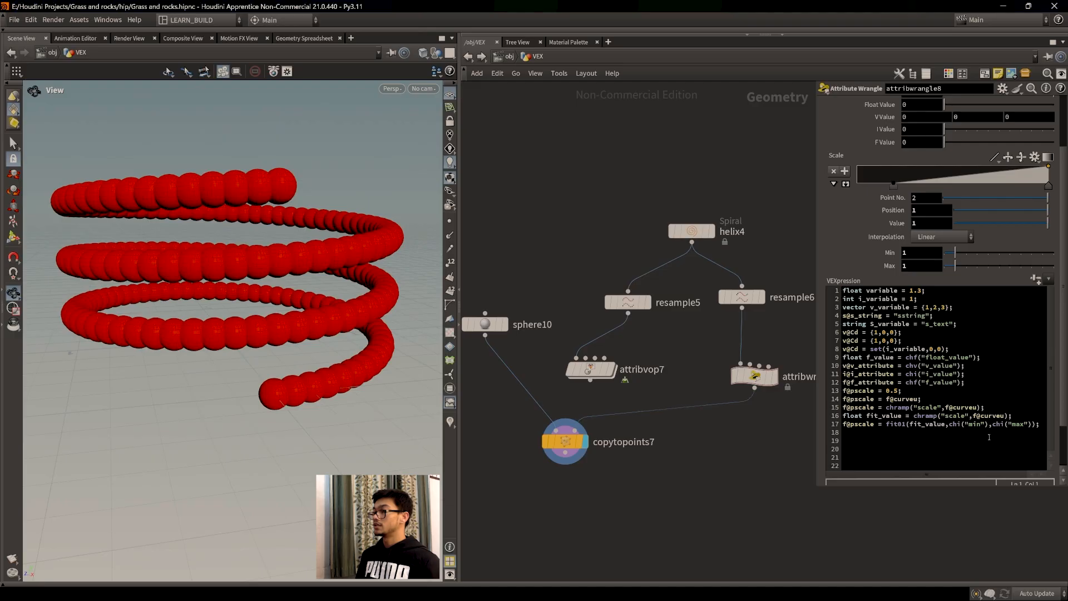
left_click_drag(953, 490, 982, 493)
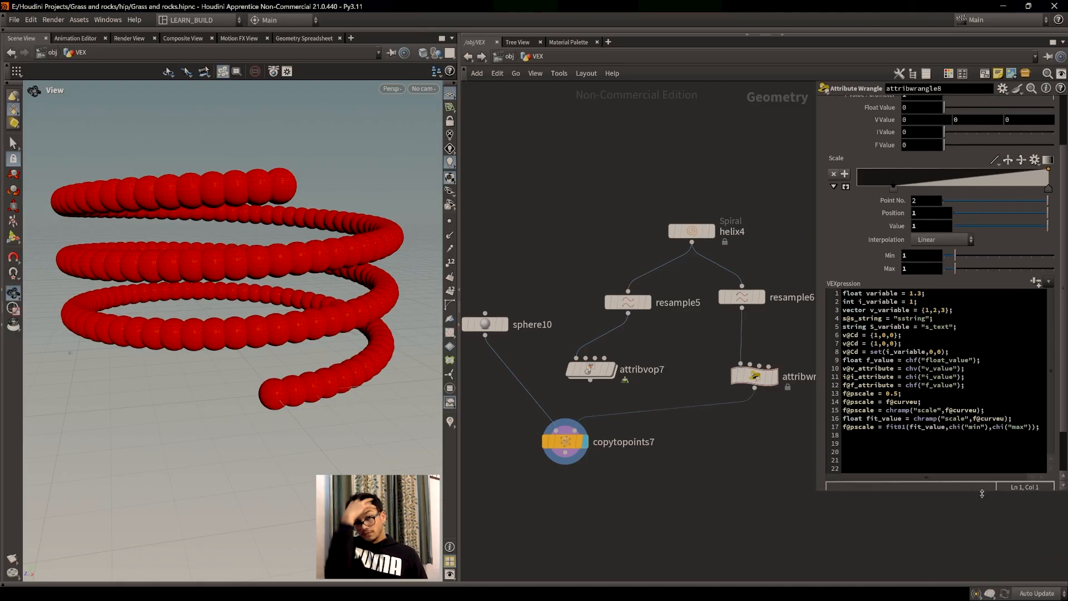